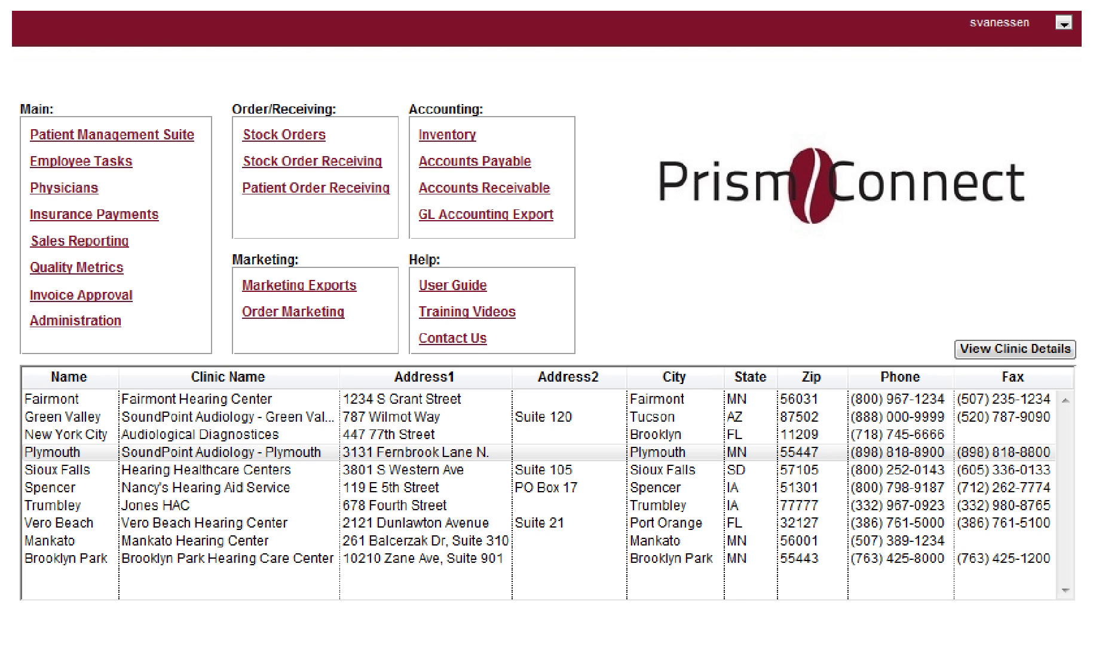
Step: Open the Administration page from the Main menu
click(88, 323)
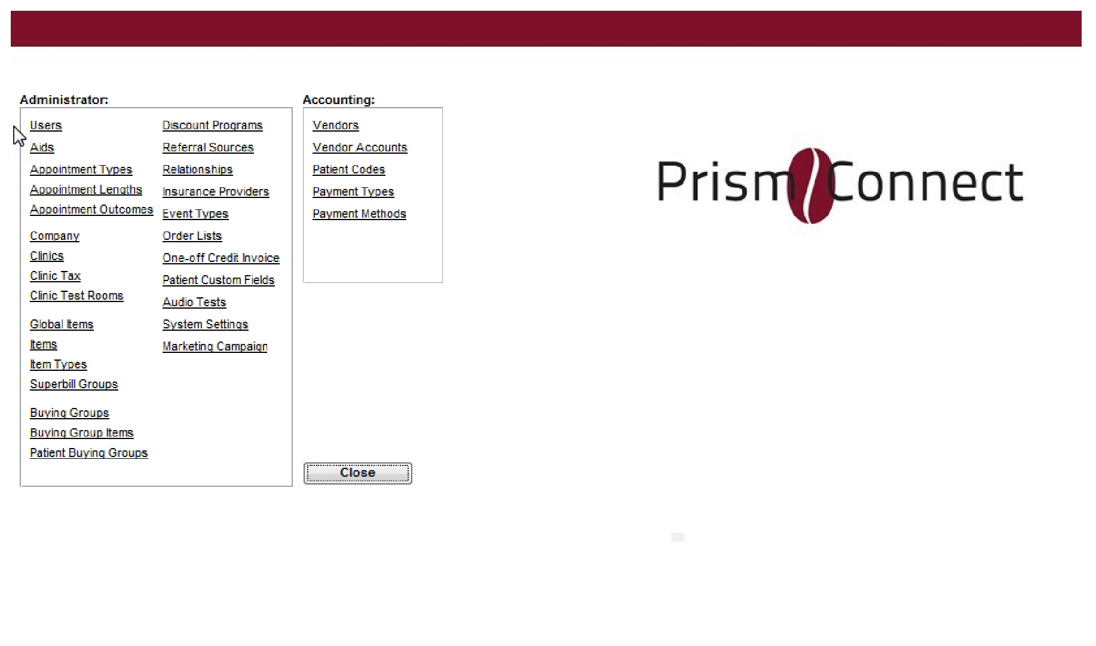
Step: Open the Users form from the Administrator section
click(43, 127)
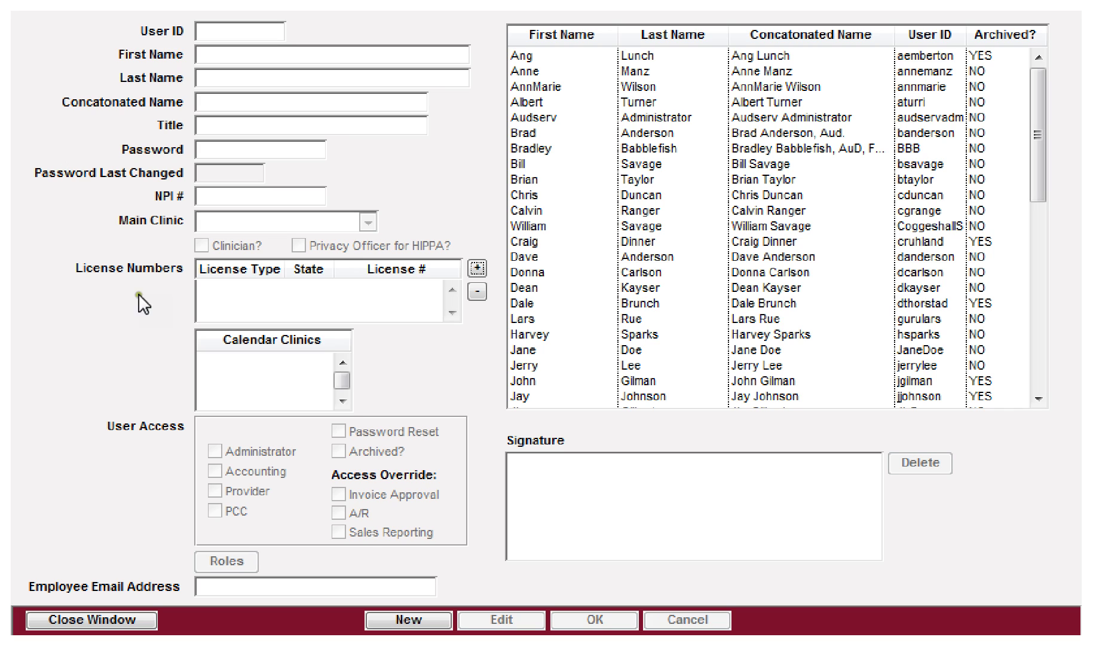
Step: Start a new blank user record in the Users window
click(383, 619)
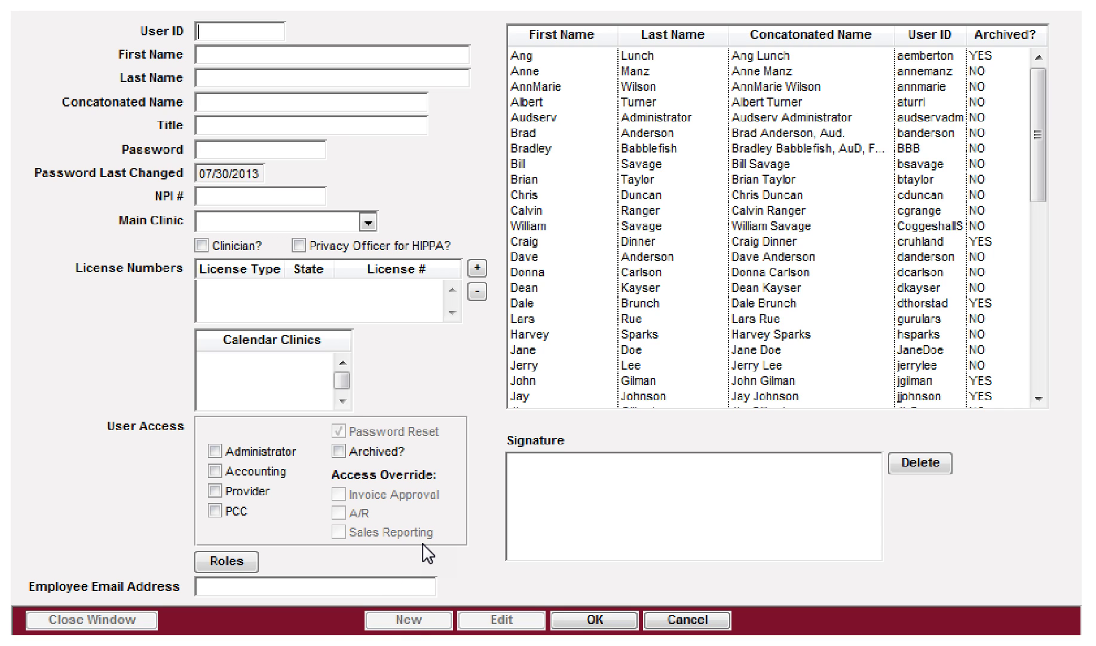
Step: Enter the new user's first and last name so the concatenated name fills in
key(Tab)
key(Tab)
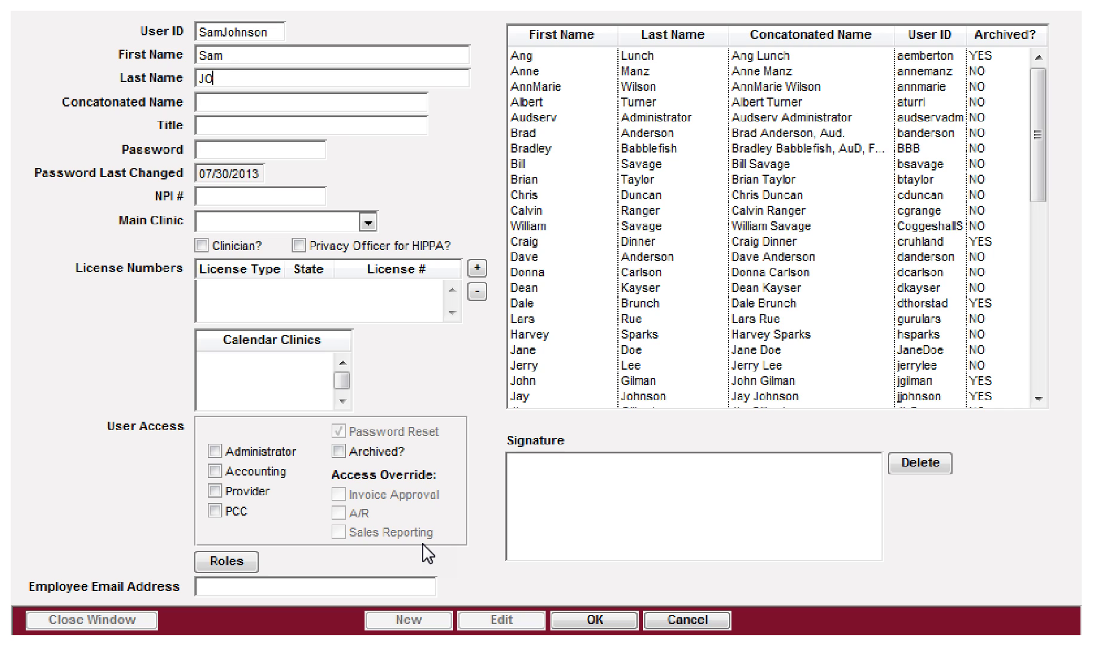
key(Tab)
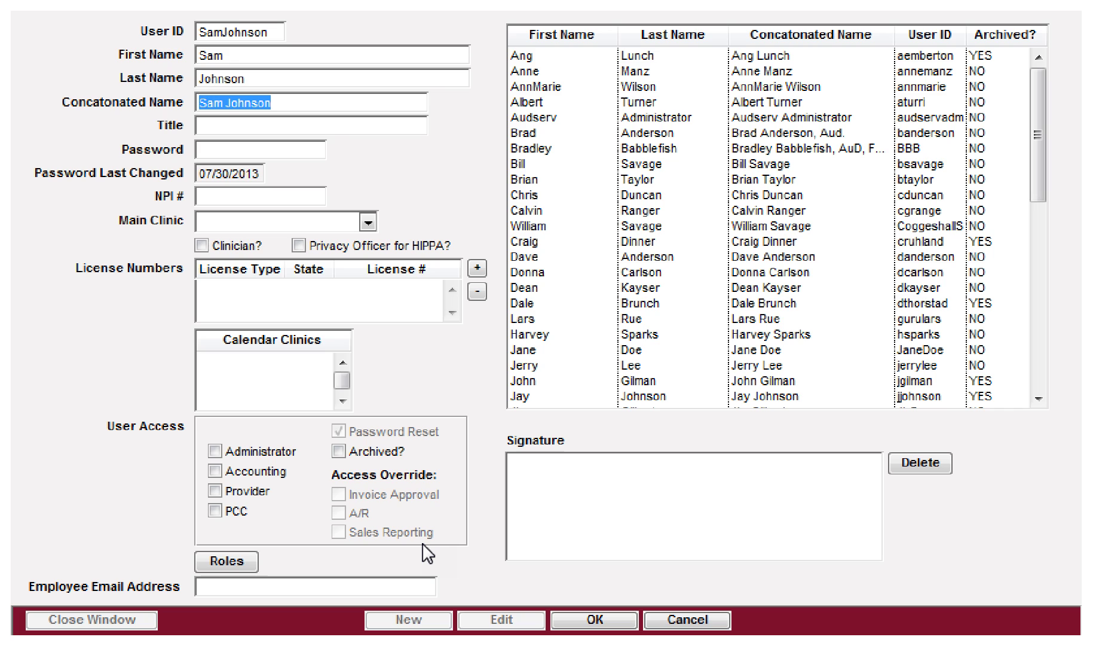
Step: Enter Audiologist as the user's title
key(Tab)
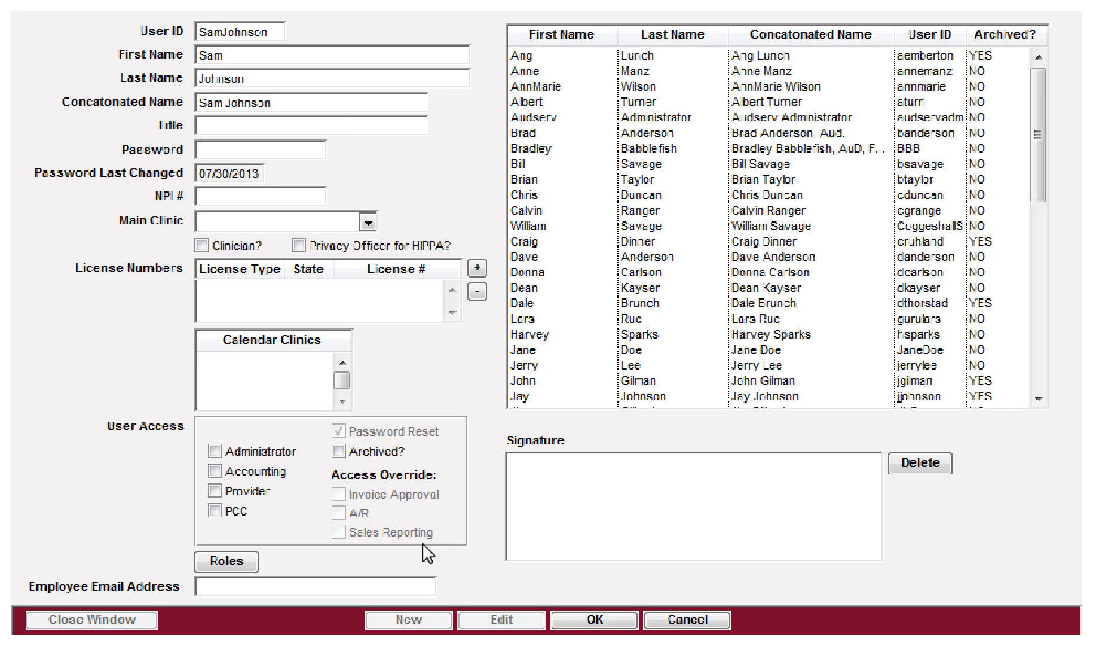
text(Audiologist*******)
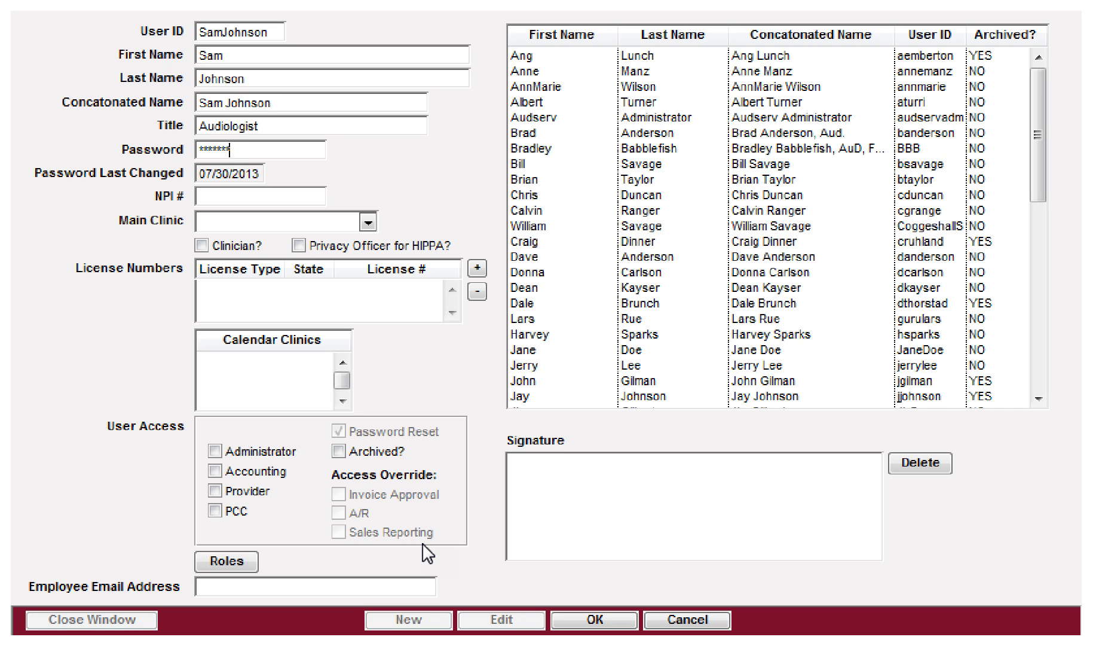
Step: Set the user's password and enter the NPI number
text(***)
key(Tab)
text(3213265465)
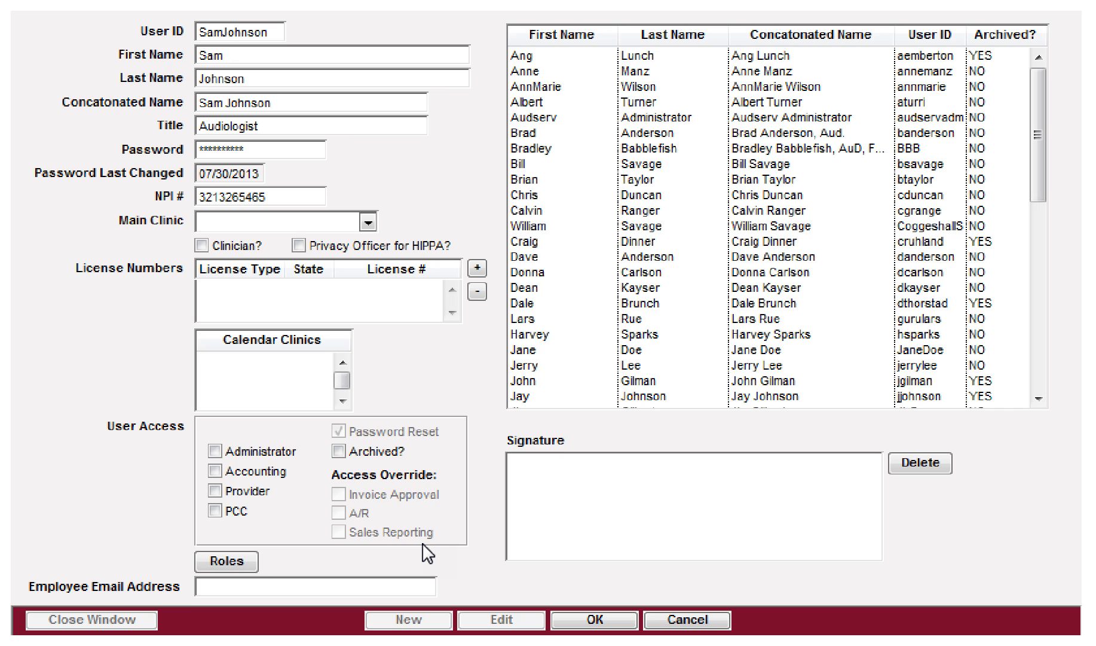
Step: Choose Brooklyn Park from the Main Clinic list
key(Tab)
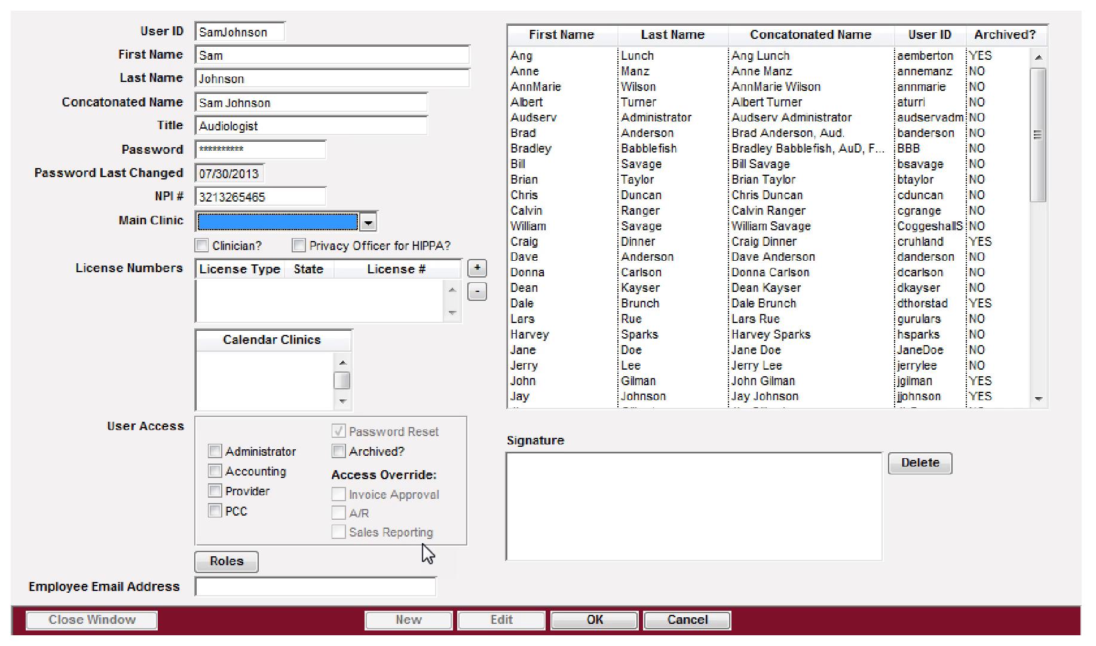
click(367, 222)
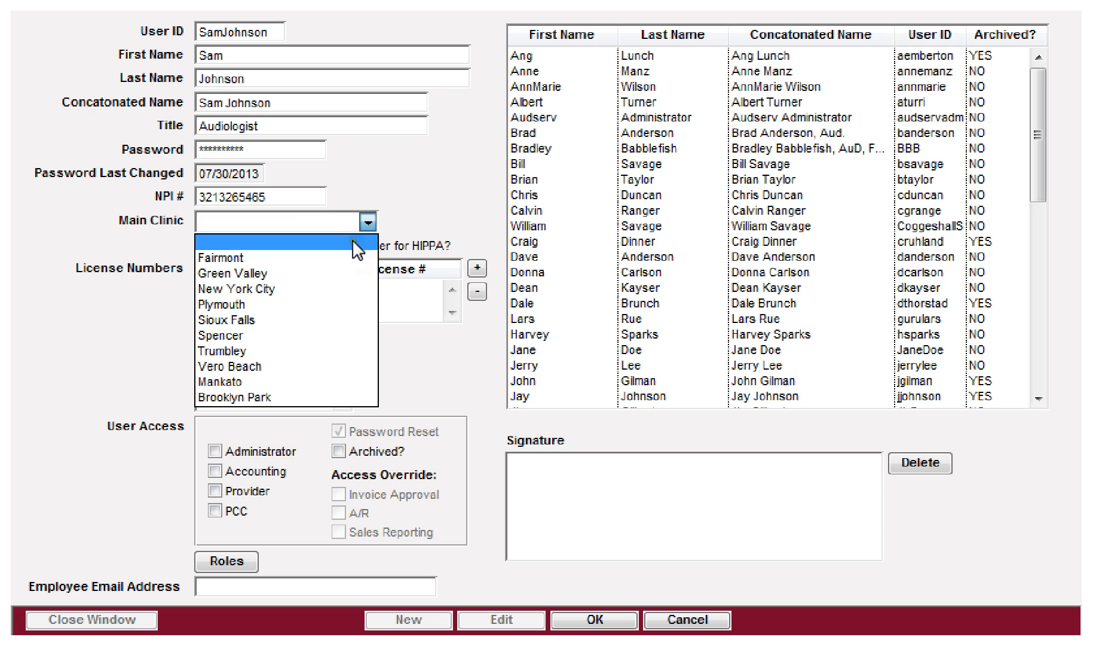
click(249, 395)
key(Tab)
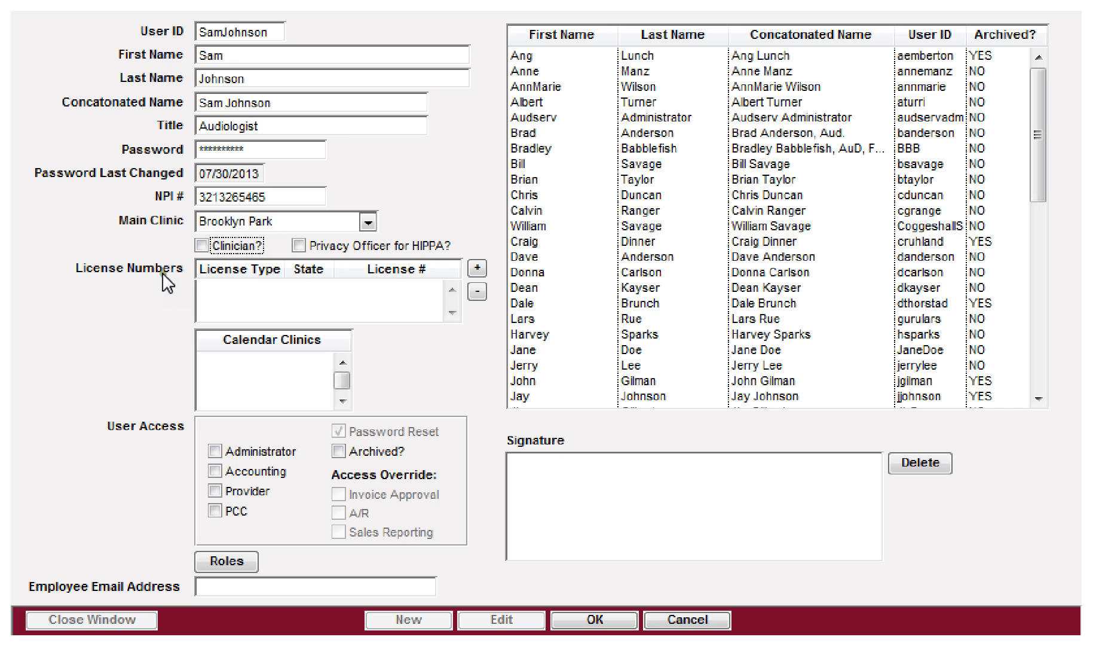
Step: Tick the Clinician? checkbox for the new user
click(204, 245)
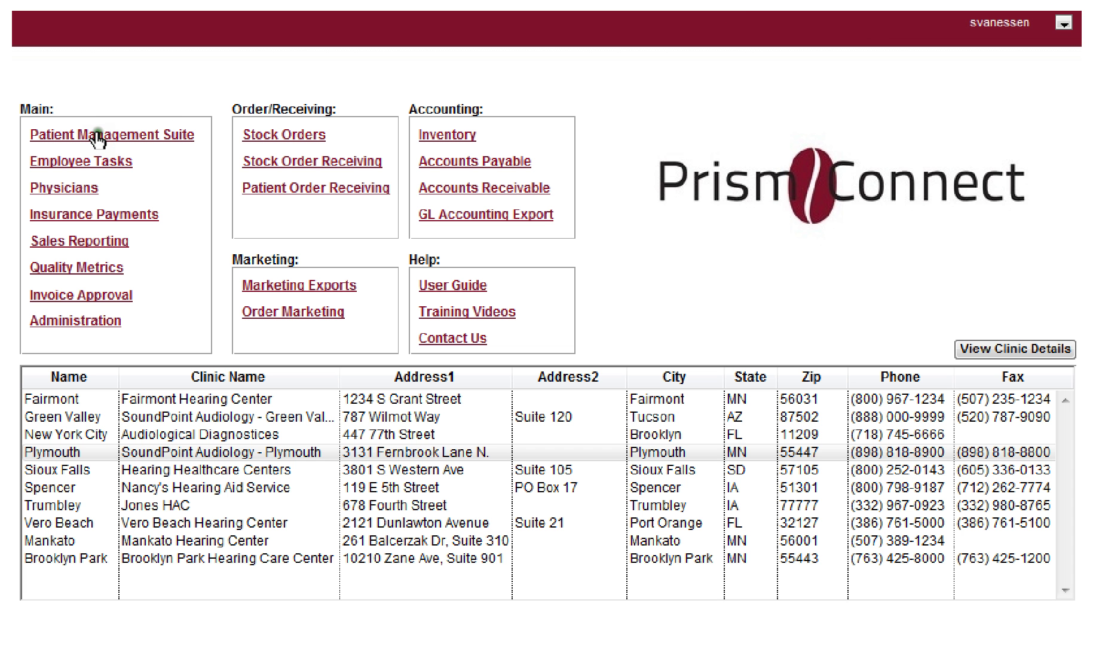
Step: Open the Patient Management Suite on its Forms/Misc tab
click(97, 136)
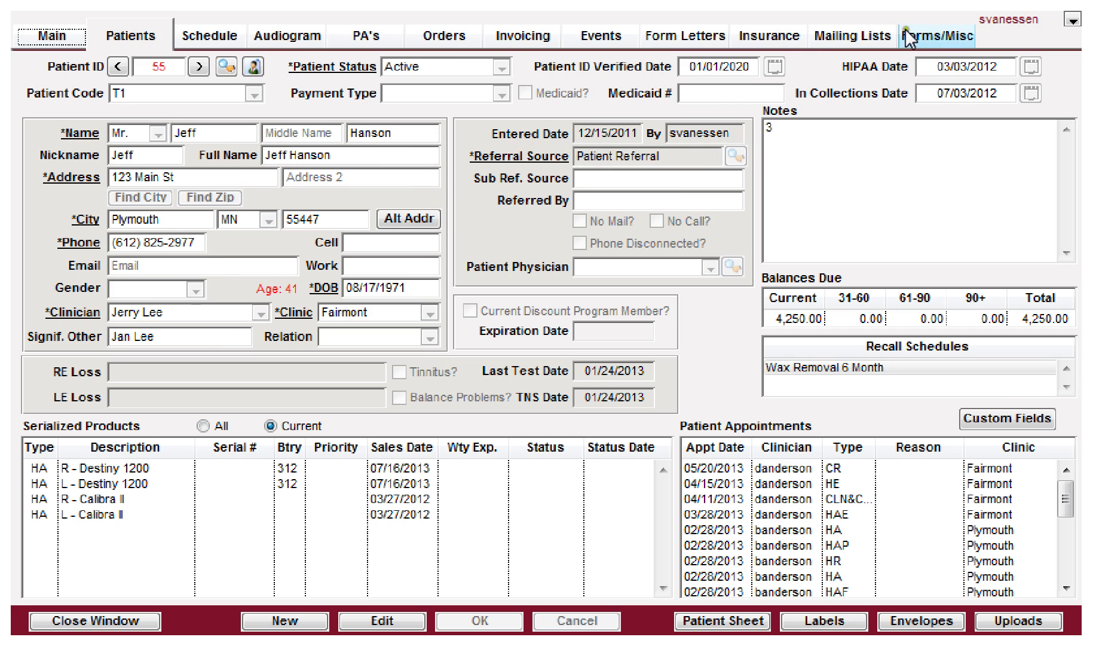
click(930, 41)
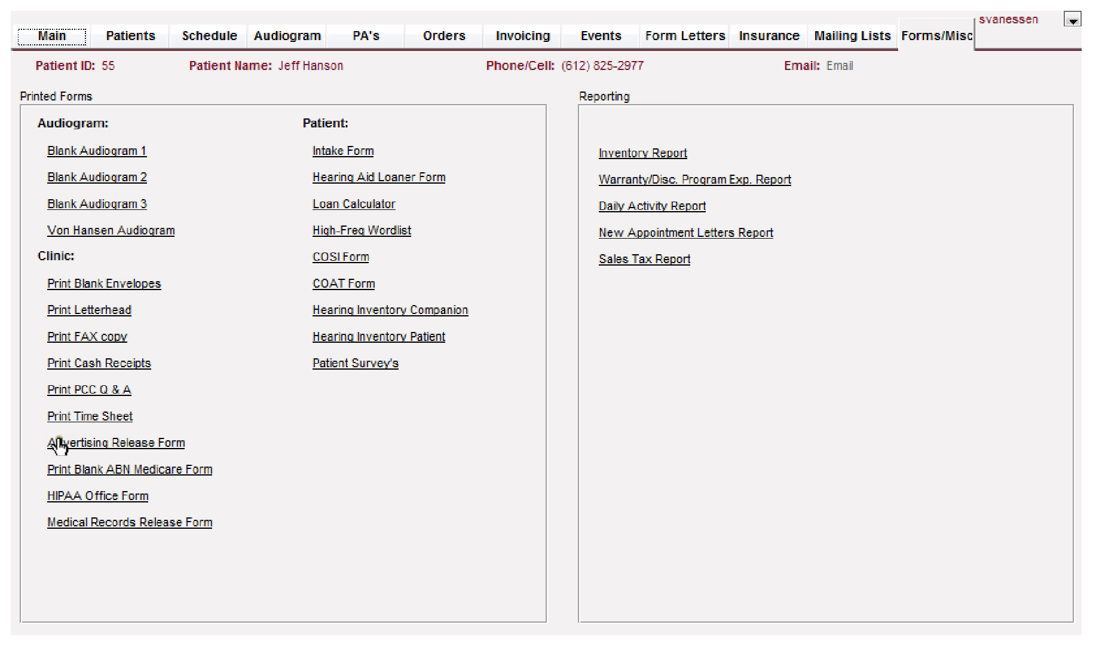
click(60, 500)
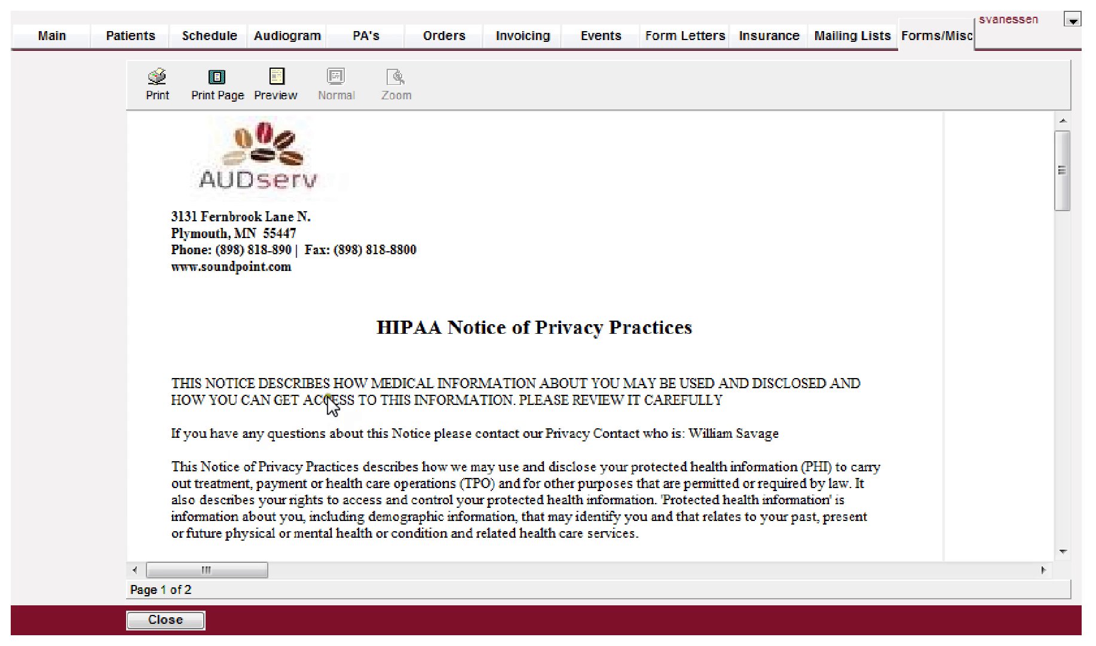
scroll(371, 389, down, 2)
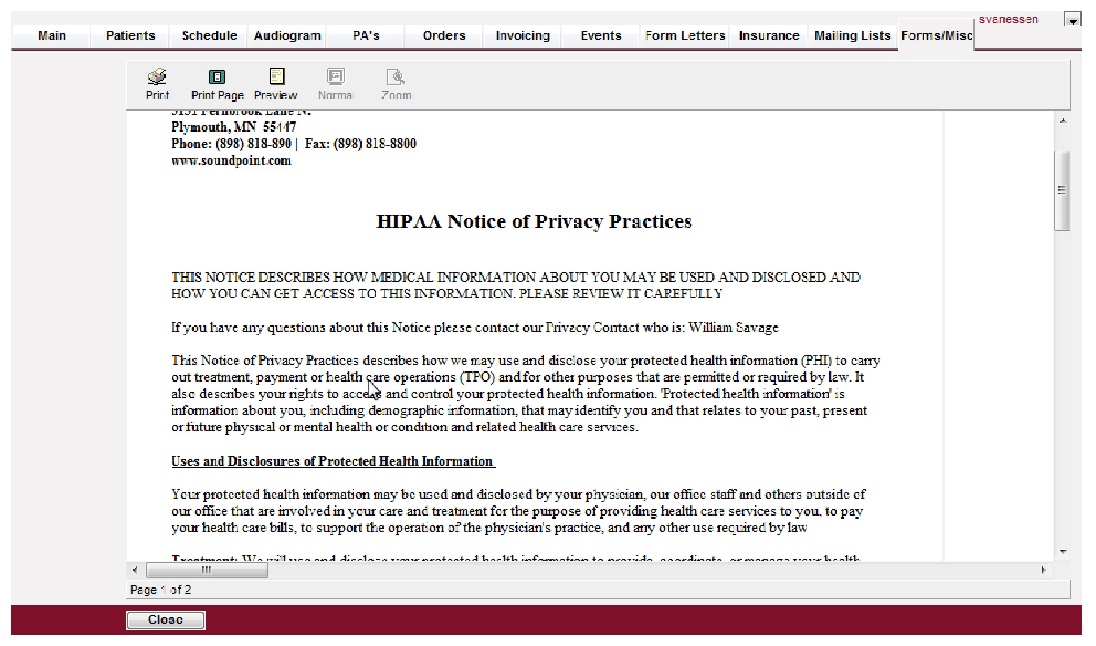
scroll(371, 389, down, 1)
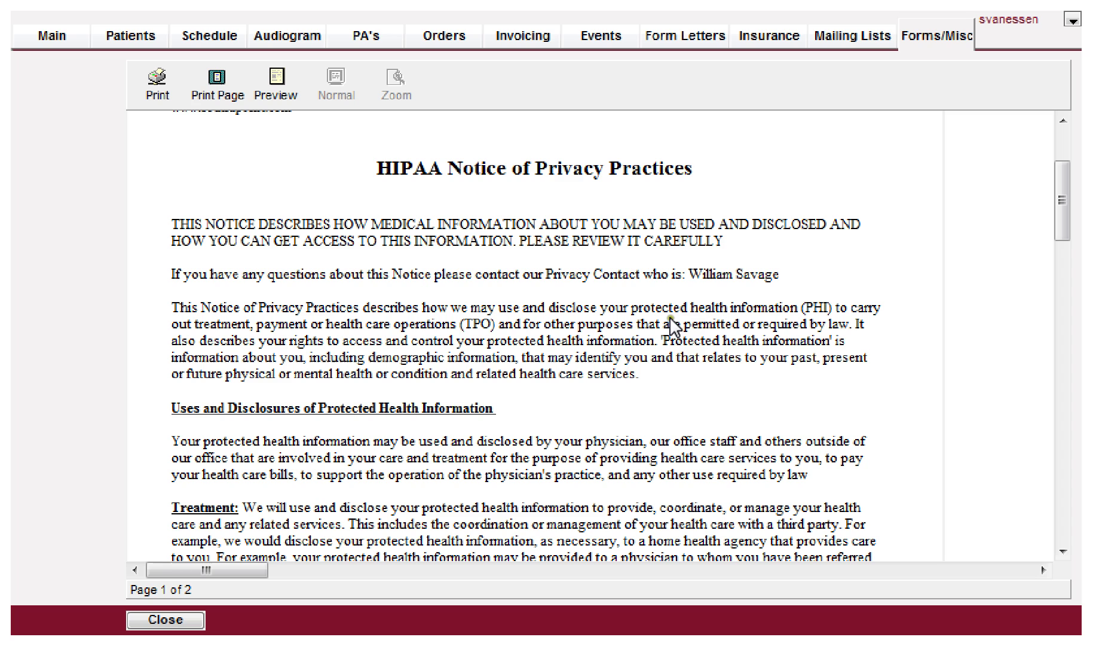
click(162, 621)
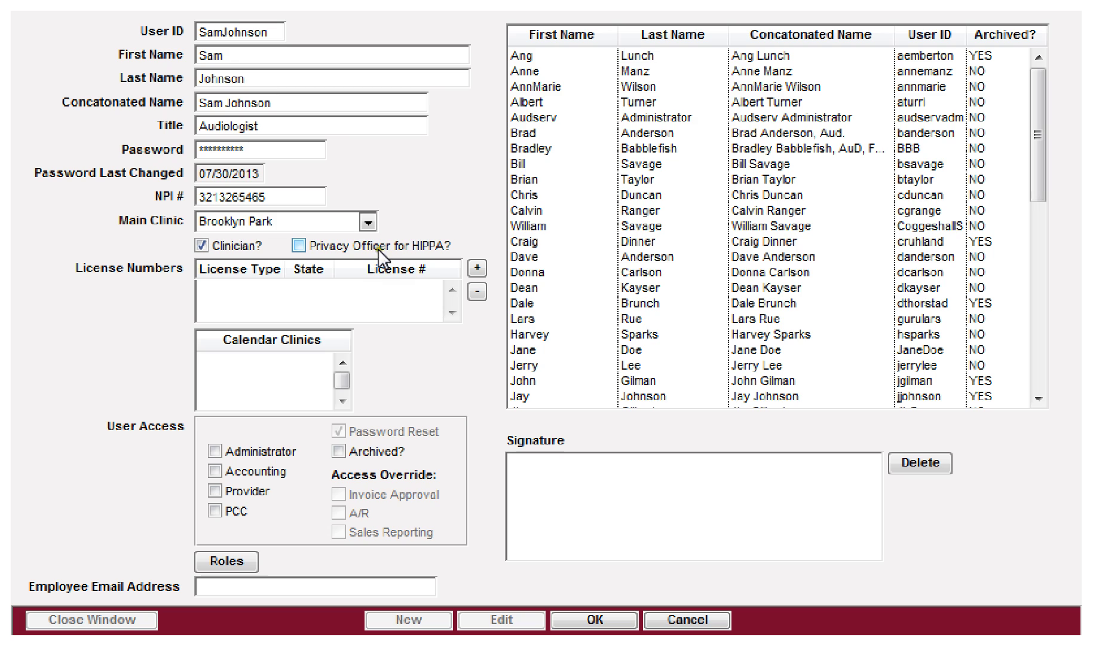
click(299, 246)
Step: Add an Audiology license for MN with its license number, then add a second license row
click(477, 268)
click(263, 285)
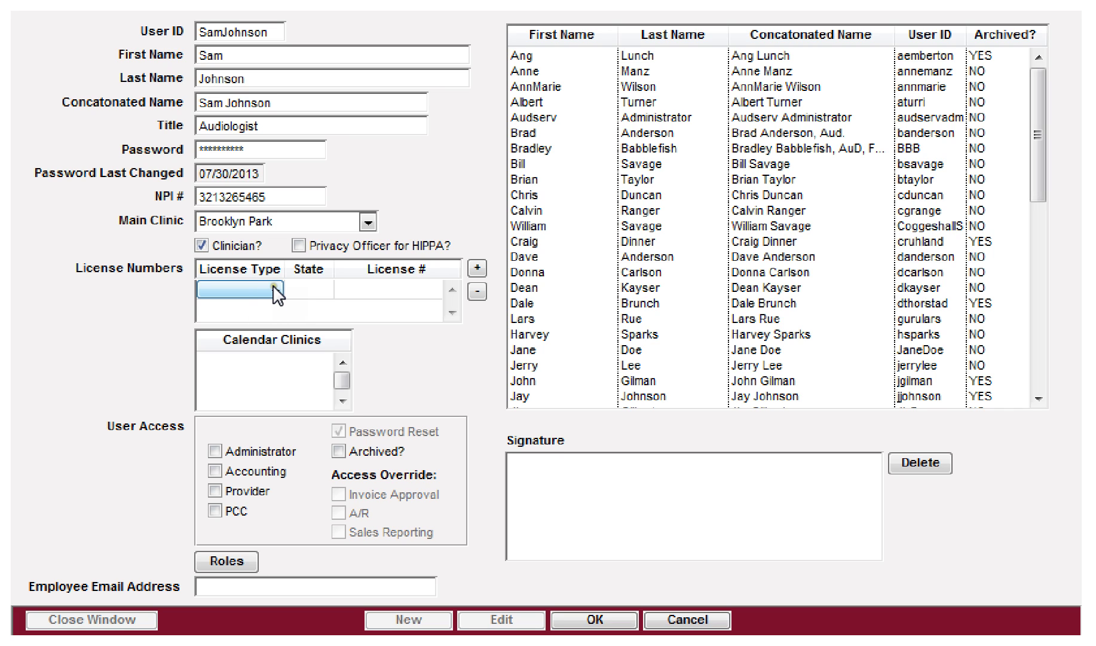
click(277, 292)
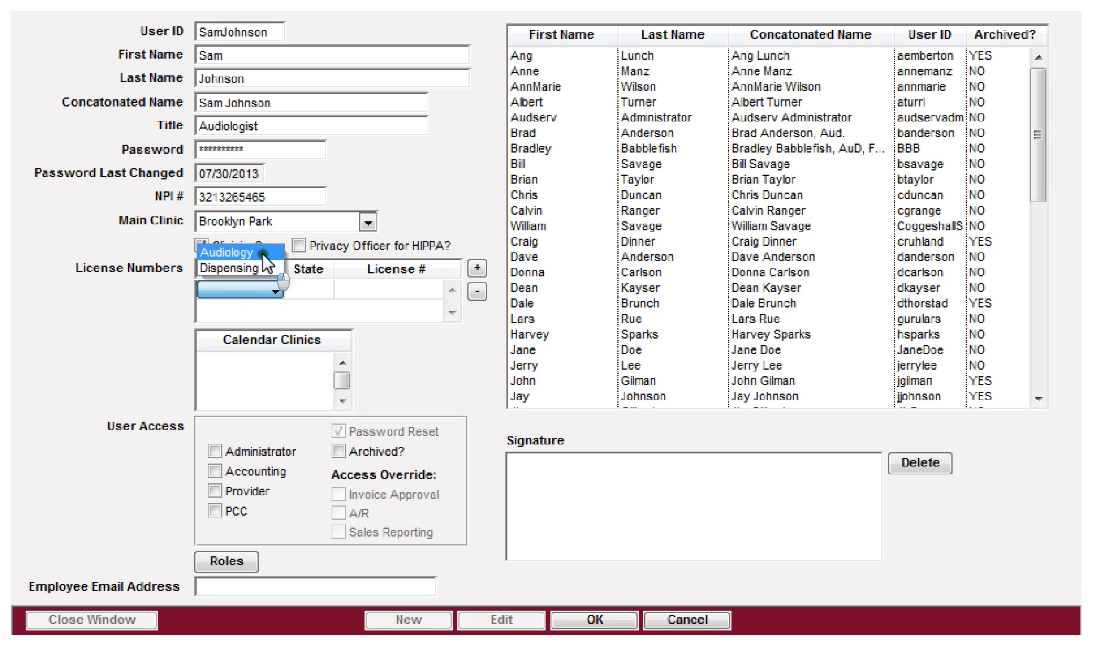
click(263, 252)
click(297, 293)
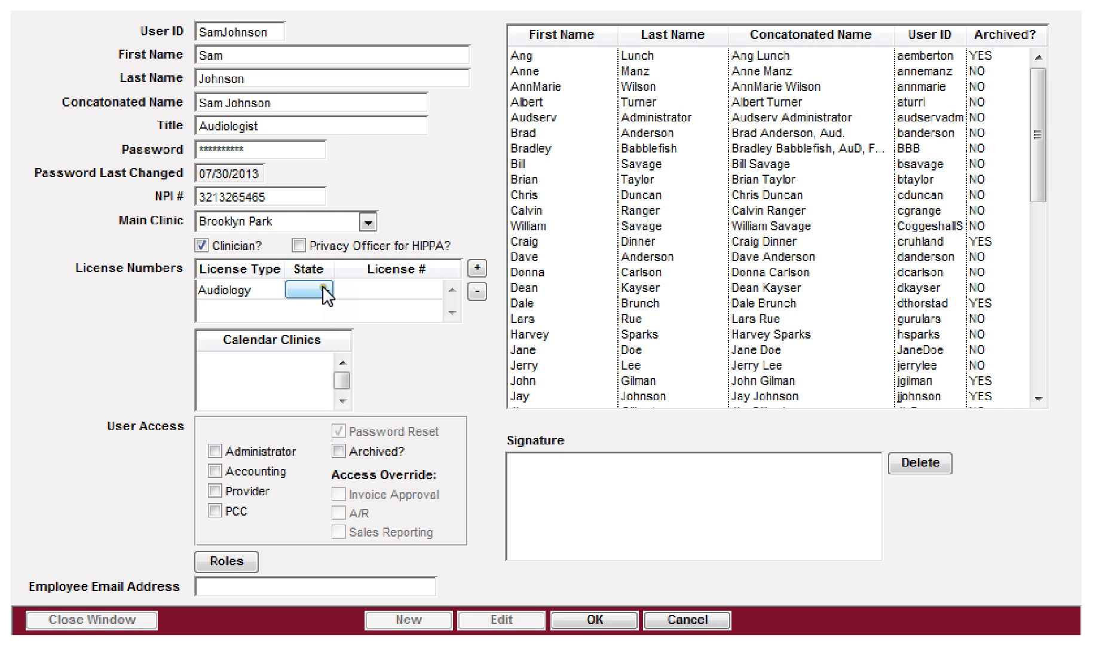
click(325, 291)
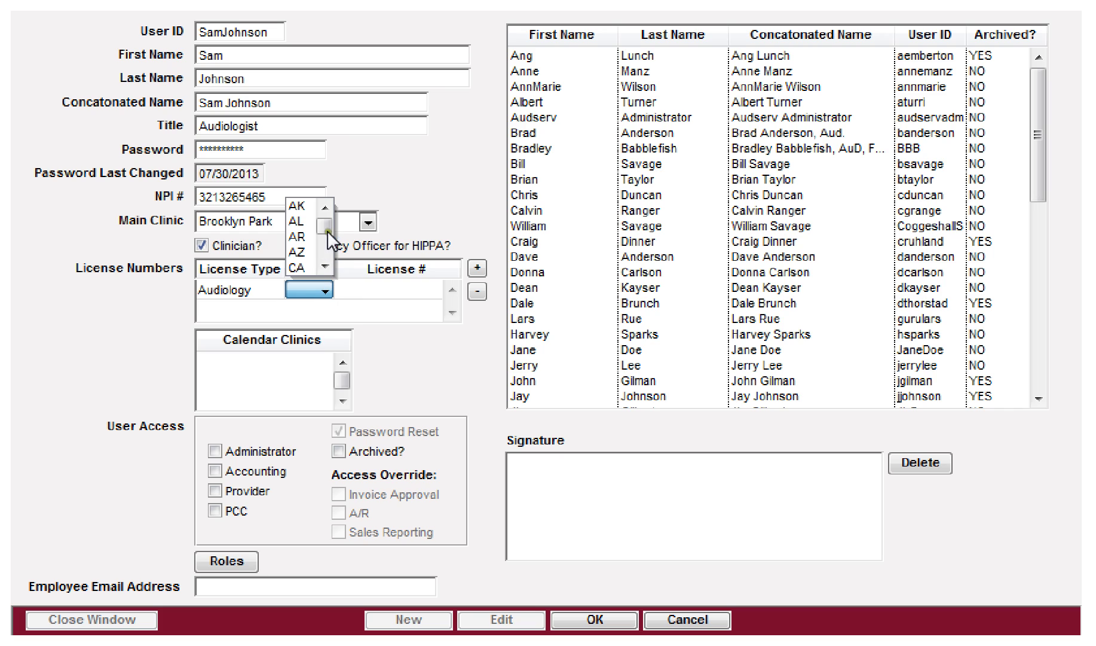
drag(324, 267, 324, 265)
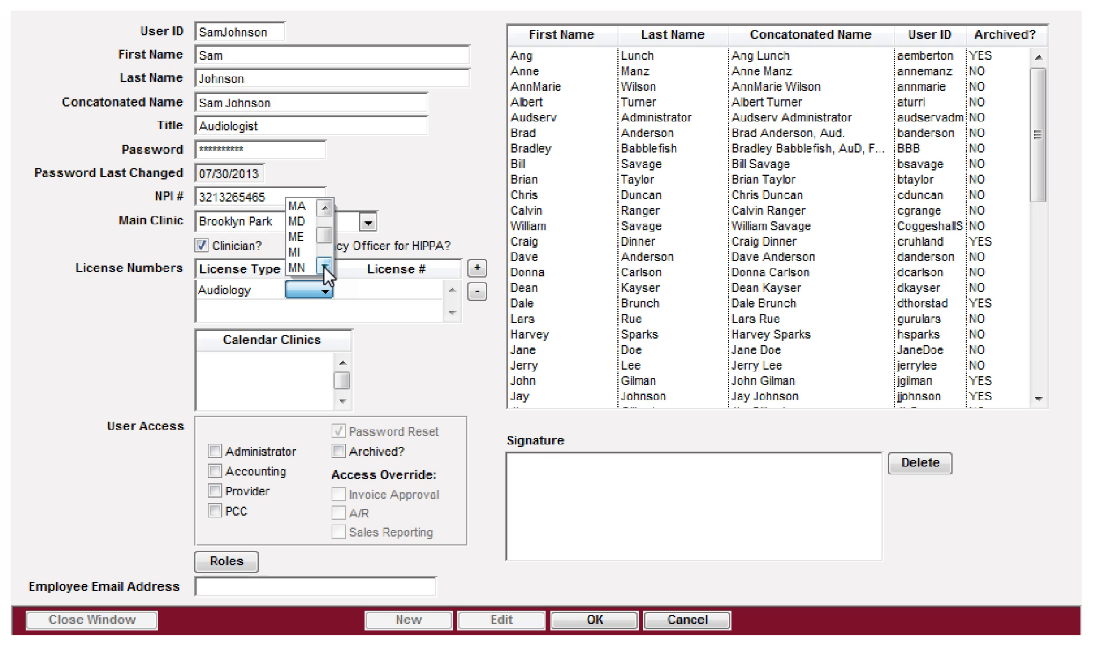
click(306, 266)
key(Tab)
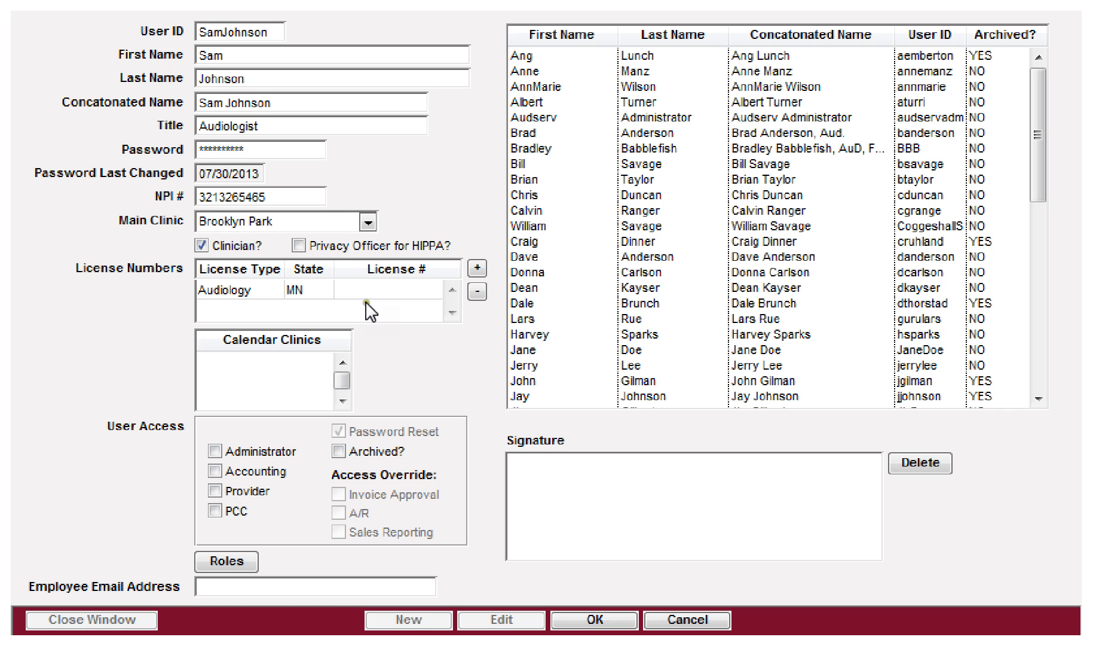
text(321321324)
click(476, 268)
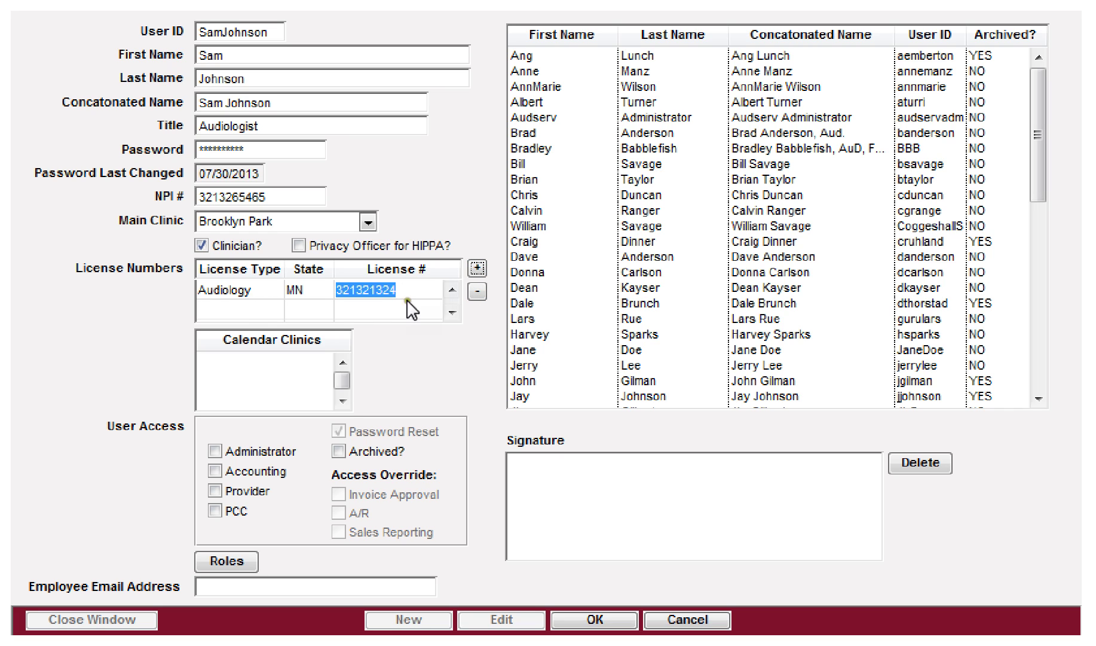
click(233, 307)
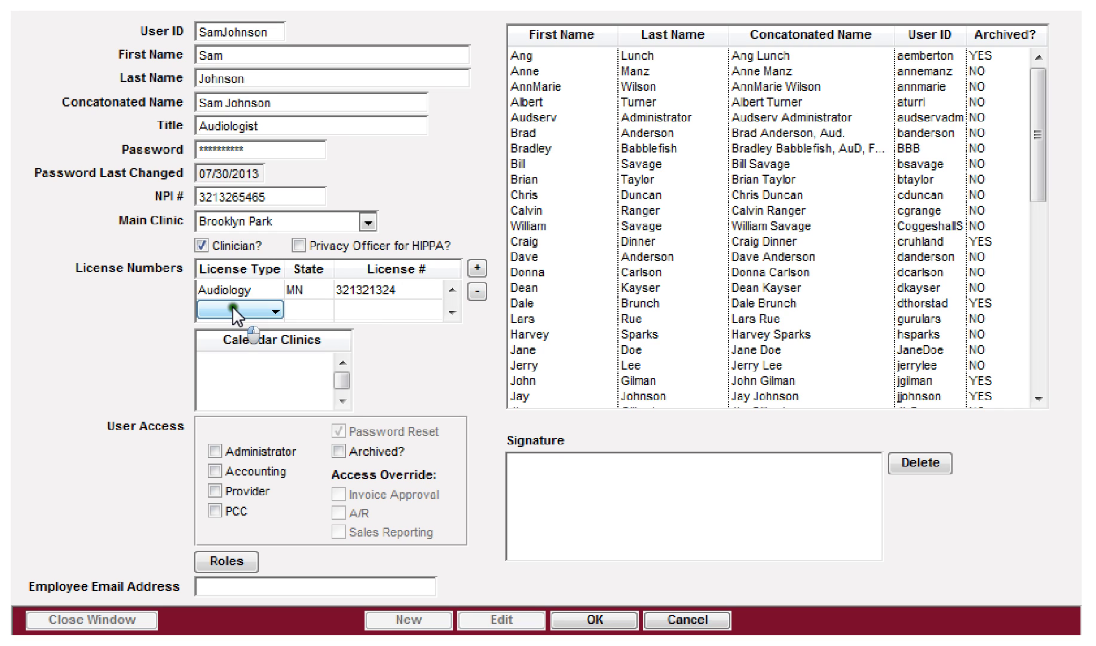
Step: Make the second license Audiology for state IA and fill in its license number
click(275, 307)
click(253, 273)
click(313, 308)
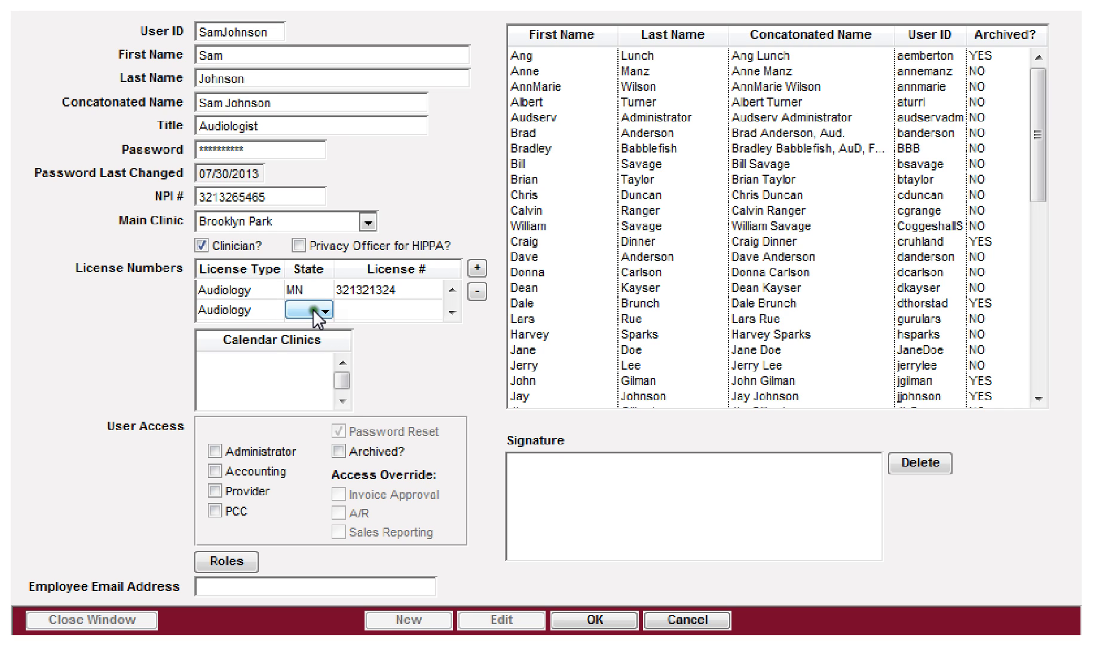
click(324, 306)
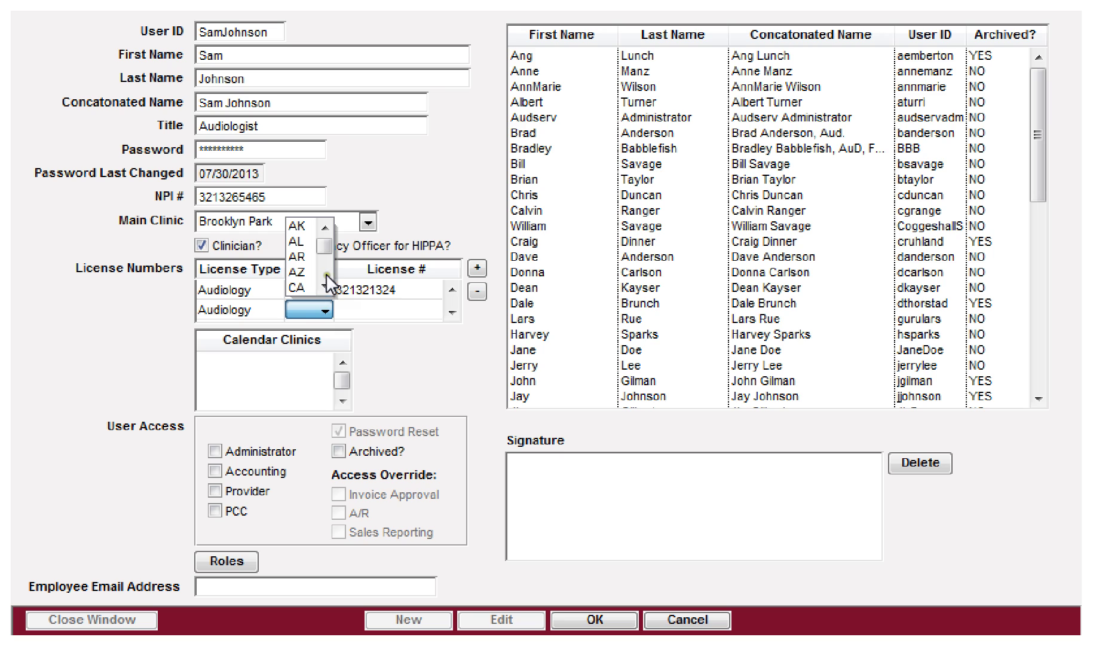
click(325, 285)
click(325, 286)
click(324, 285)
click(324, 285)
click(325, 285)
click(325, 285)
click(324, 285)
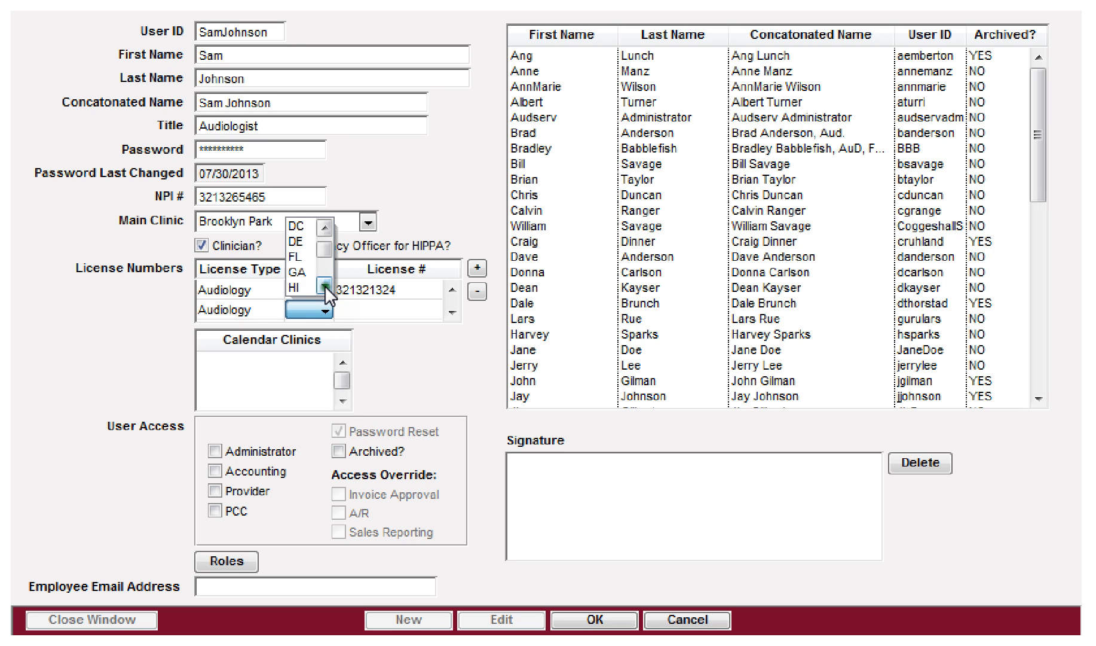
click(325, 285)
click(325, 285)
click(308, 274)
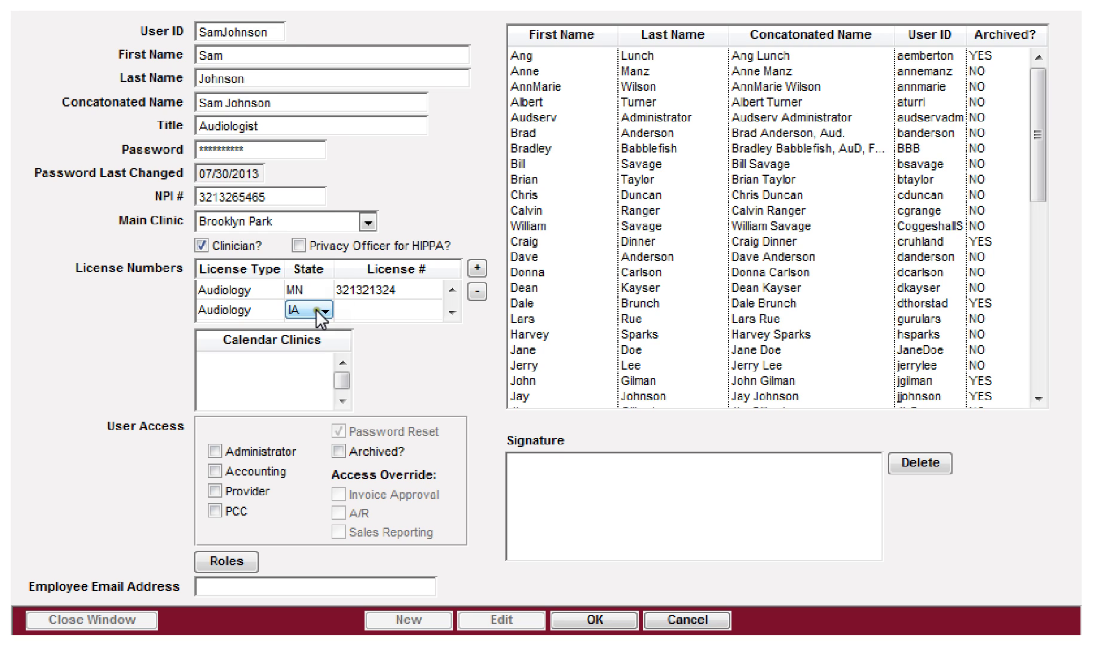
click(348, 308)
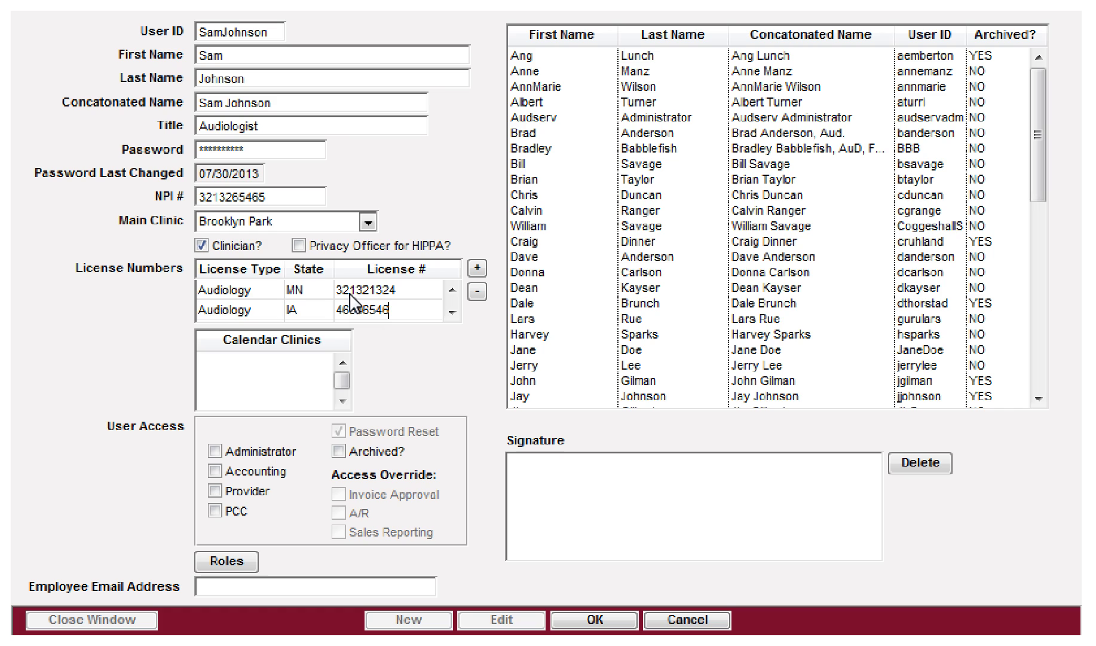
click(453, 312)
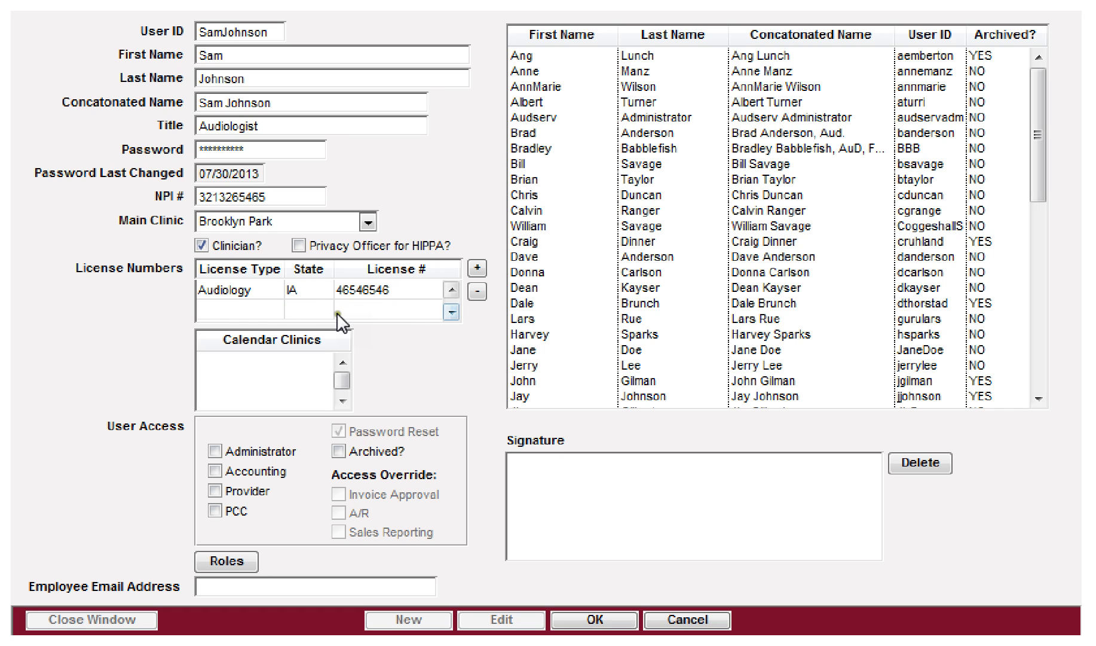
Step: Add a new Audiology license row for state SD and enter its license number
click(229, 307)
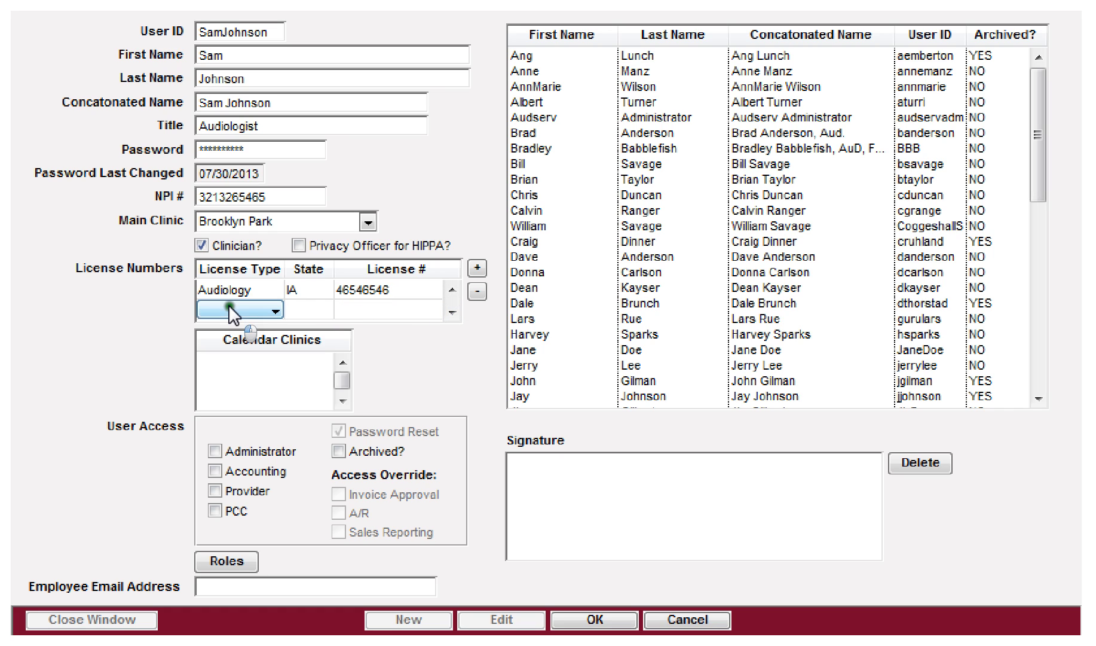
click(273, 308)
click(235, 271)
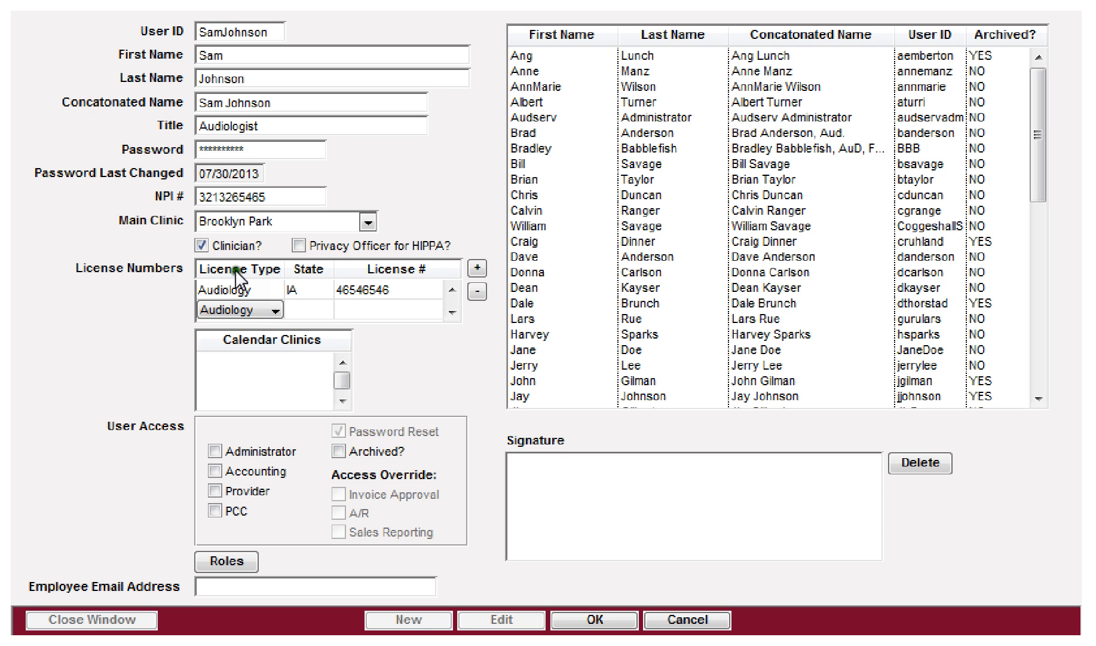
click(317, 310)
click(325, 309)
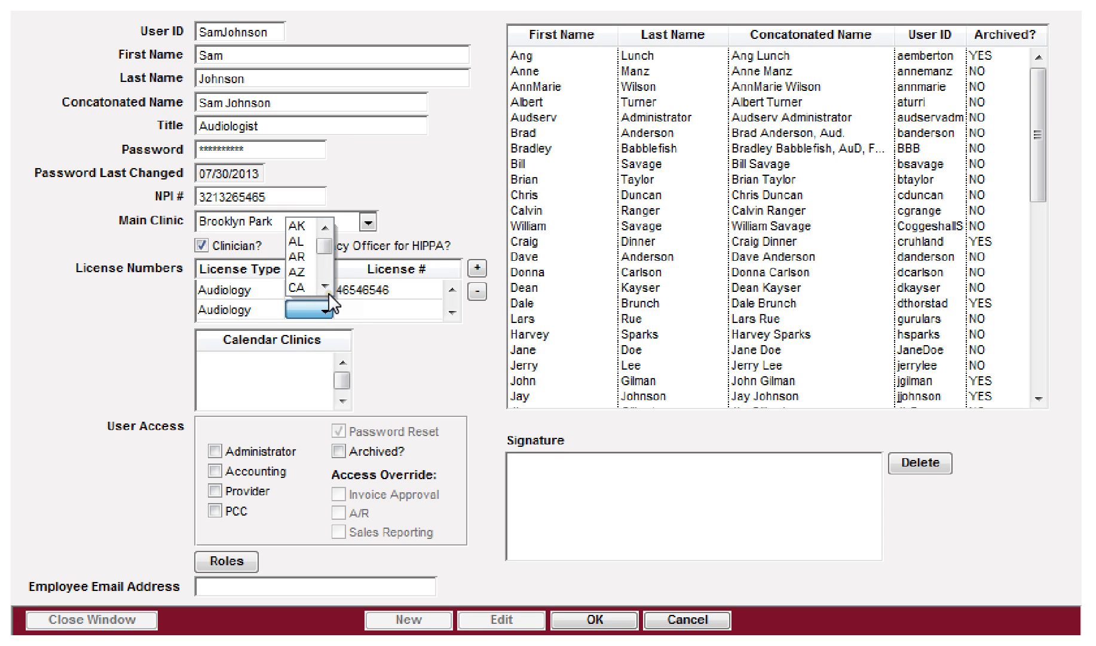
drag(324, 249, 326, 264)
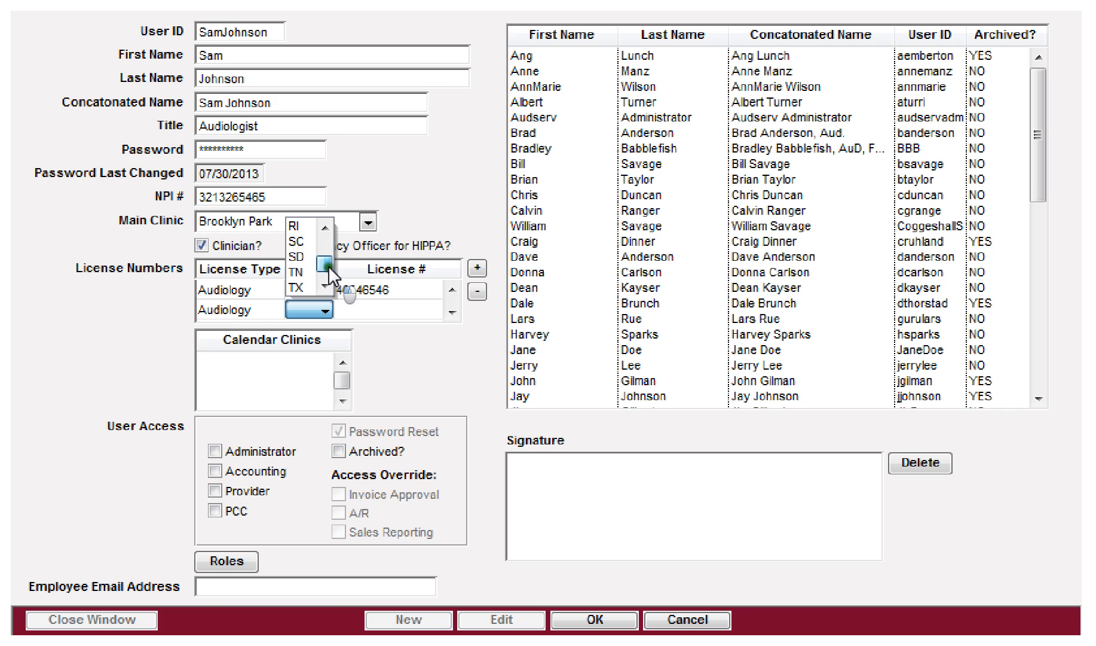
click(306, 258)
click(371, 311)
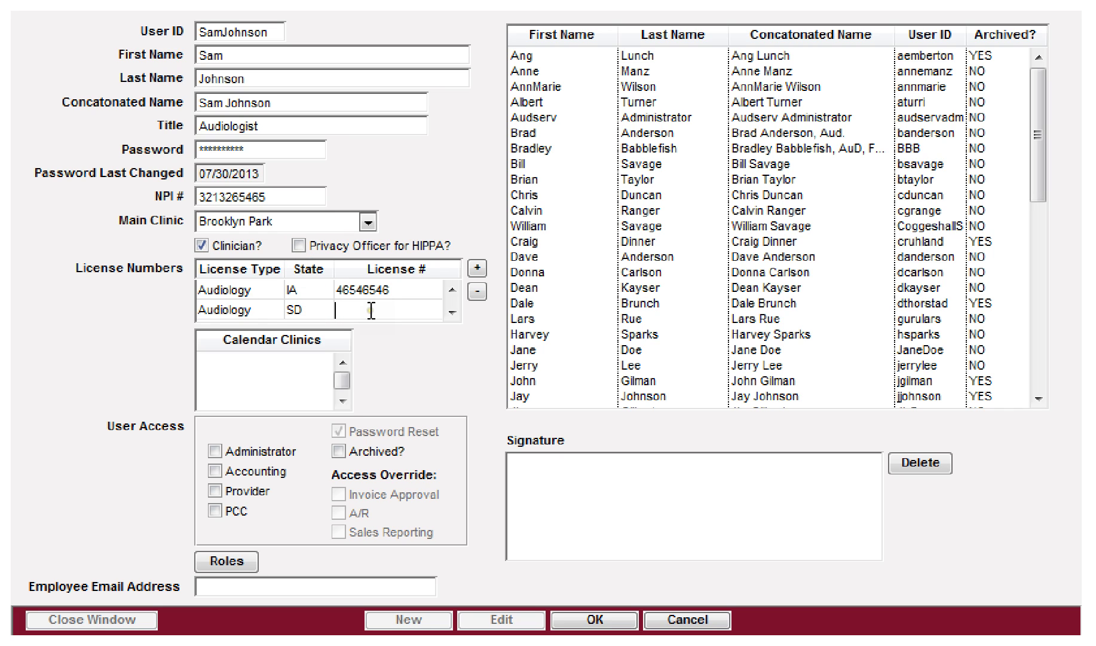
text(9879879)
click(451, 288)
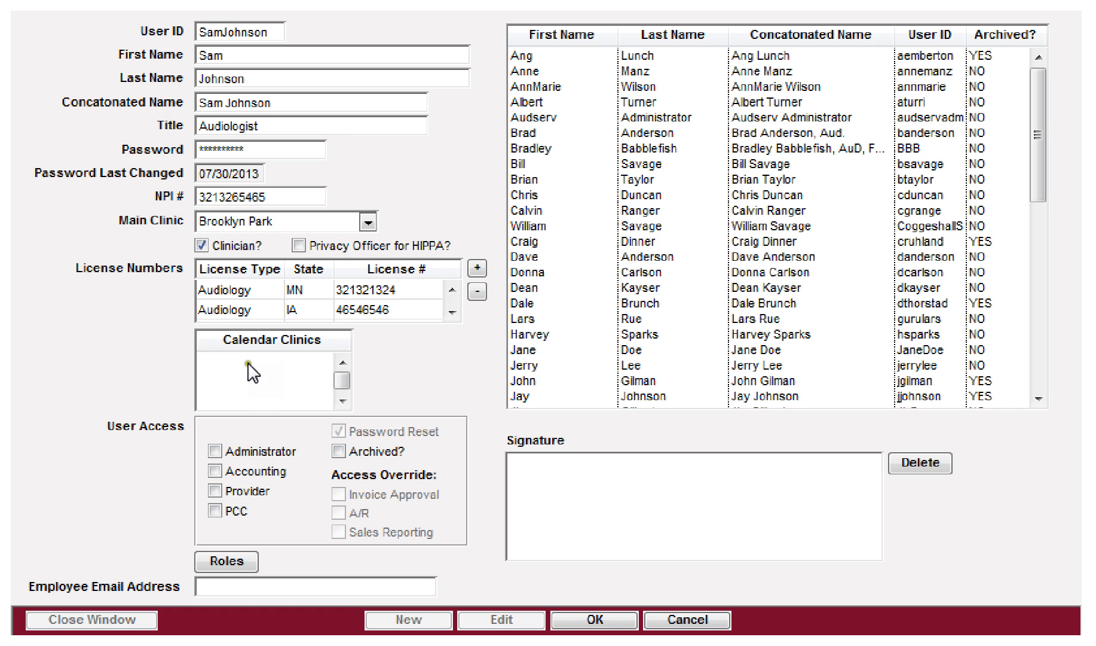
Step: Choose Brooklyn Park in the Calendar Clinics picker and confirm it
mouse_move(255, 368)
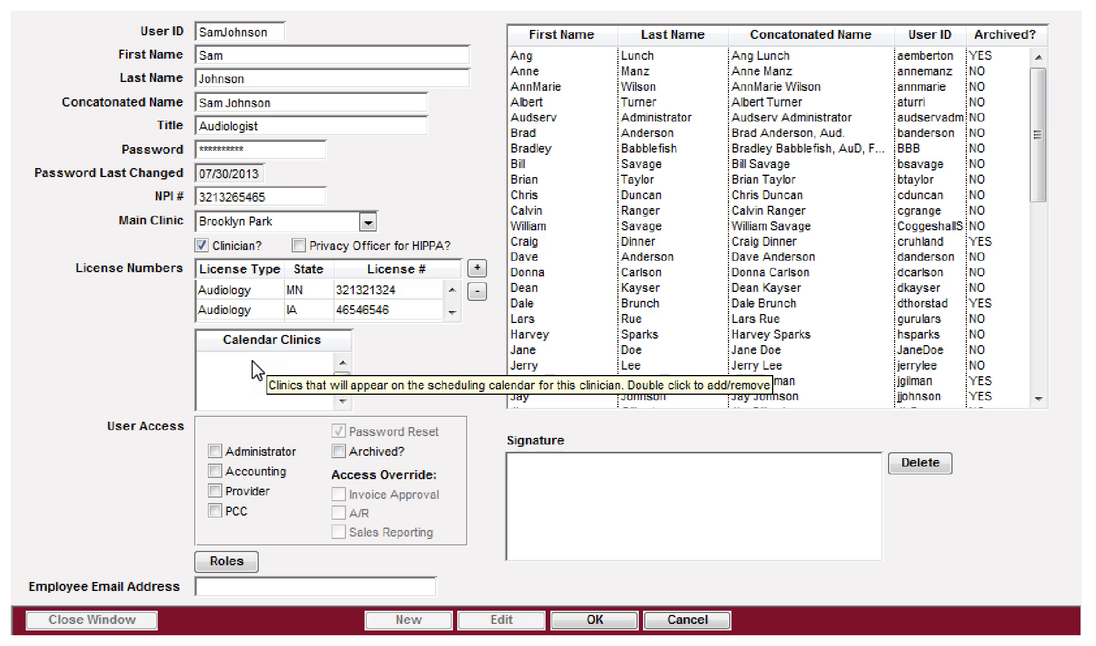
double_click(255, 368)
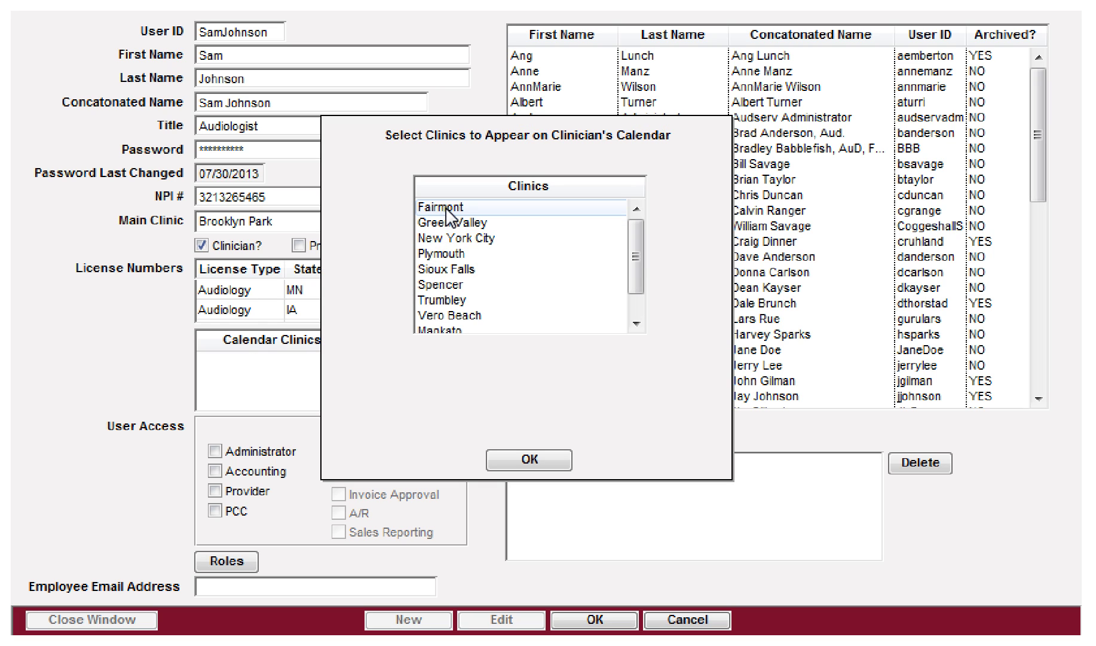
click(633, 237)
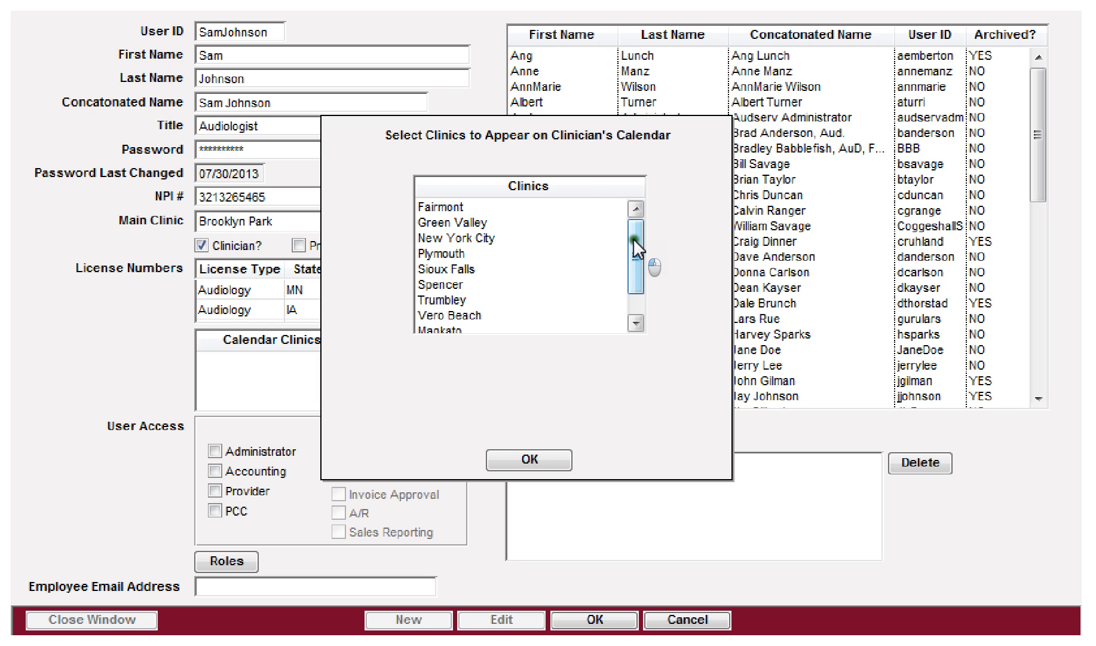
drag(635, 245, 636, 258)
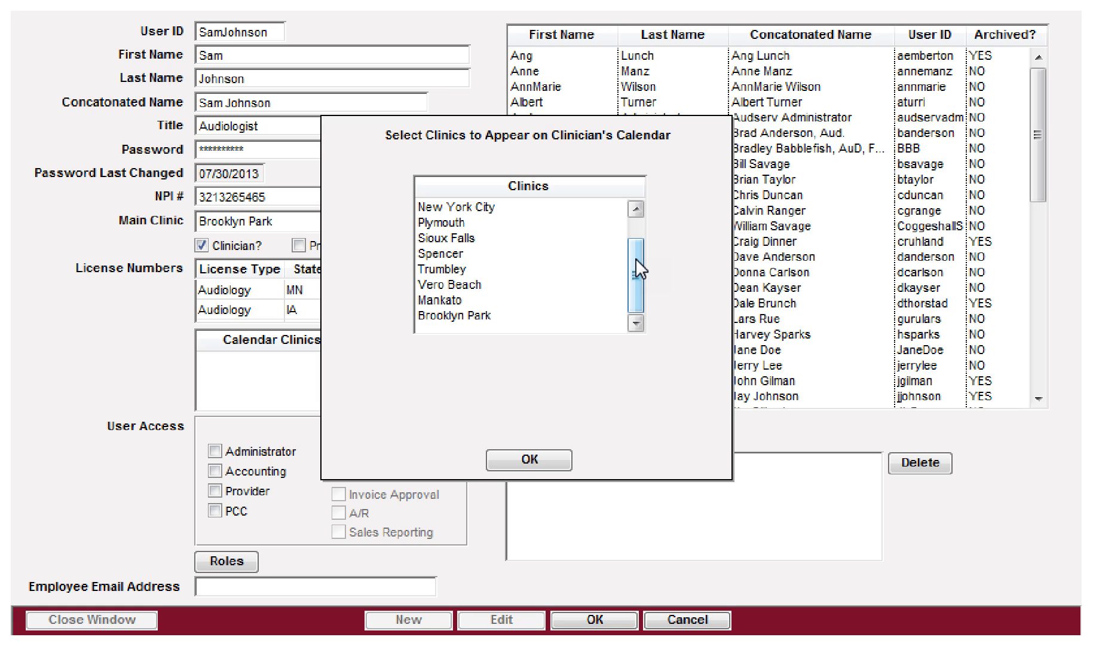
click(464, 317)
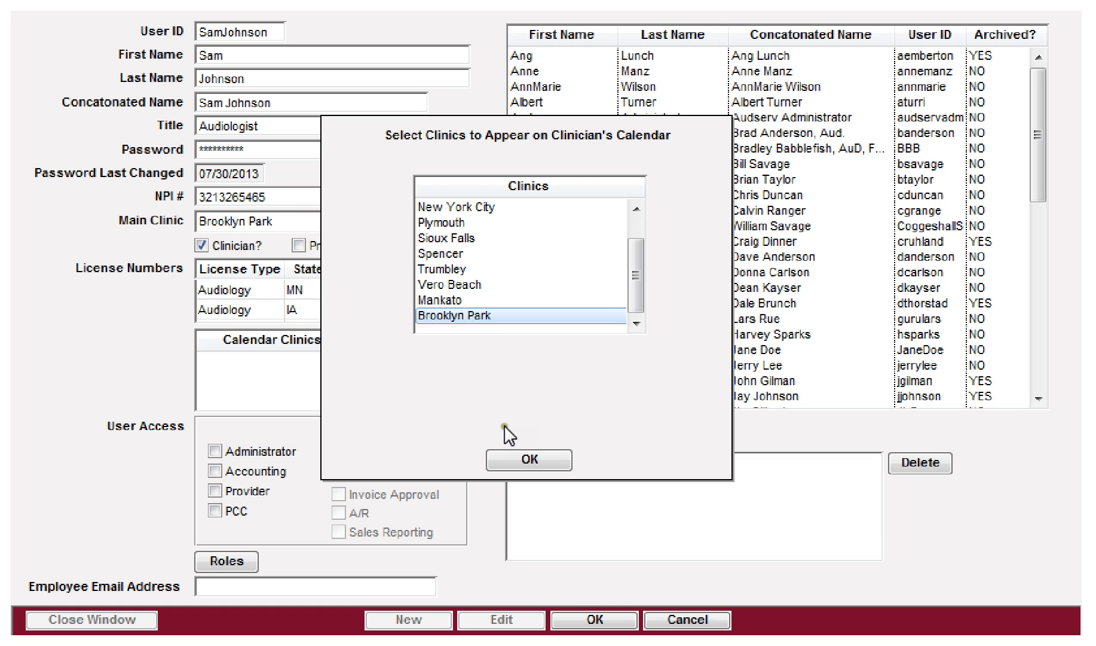
click(504, 457)
Step: Try selecting Mankato, Spencer, Sioux Falls, Plymouth and Trumbley, then keep only Brooklyn Park
double_click(289, 362)
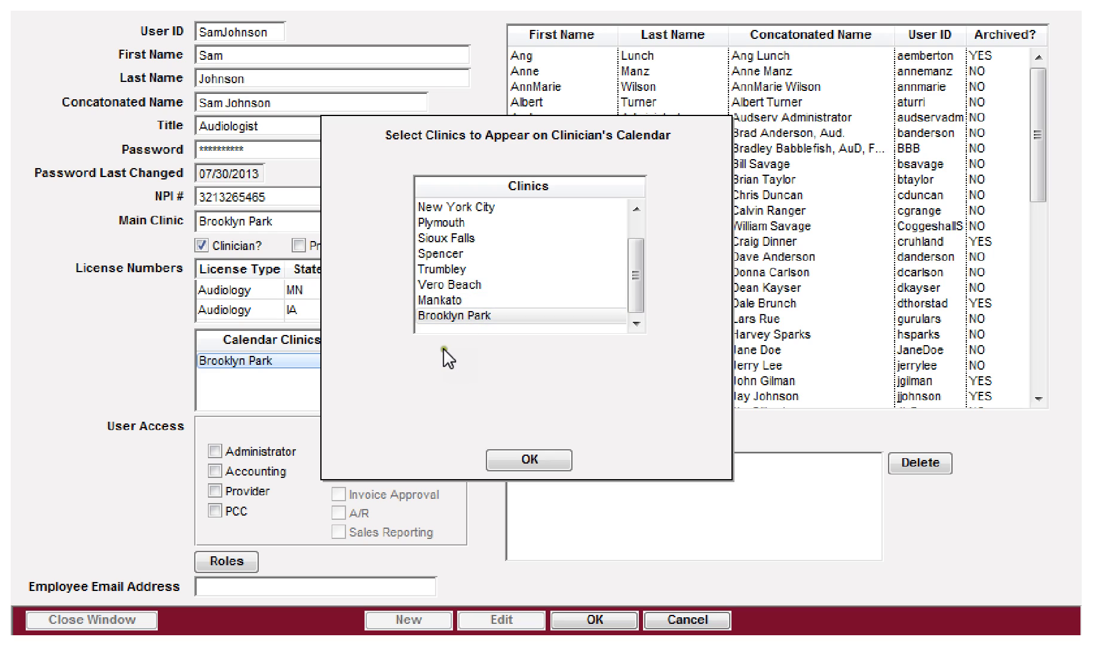
ctrl+click(462, 299)
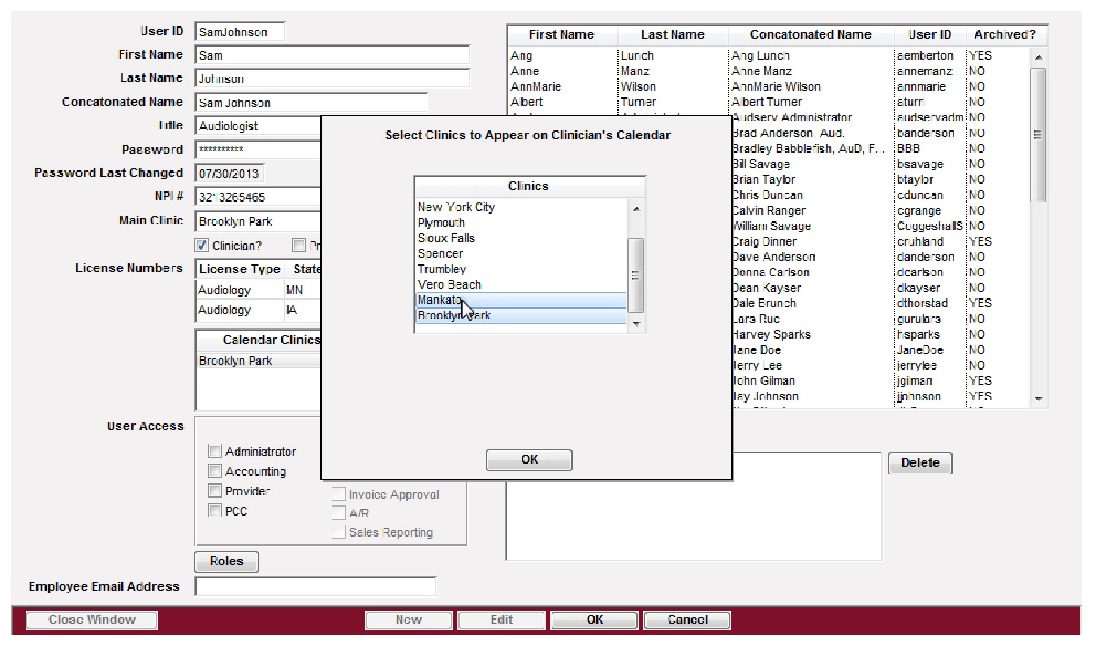
ctrl+click(457, 254)
ctrl+click(457, 236)
ctrl+click(457, 221)
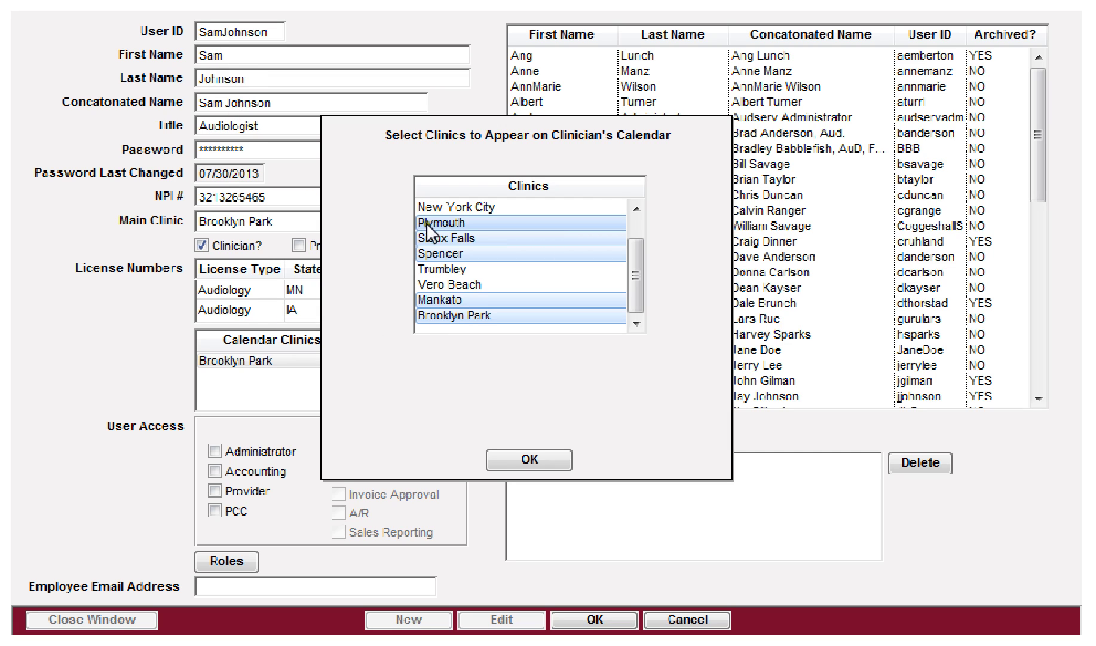
click(453, 269)
click(453, 270)
click(458, 220)
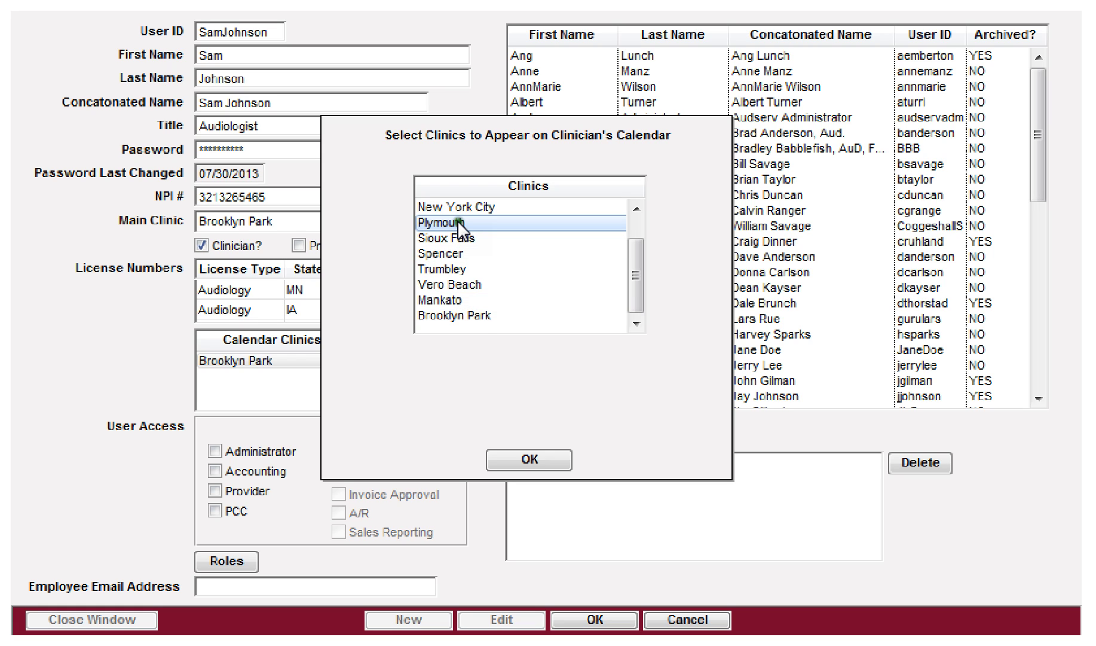
click(442, 317)
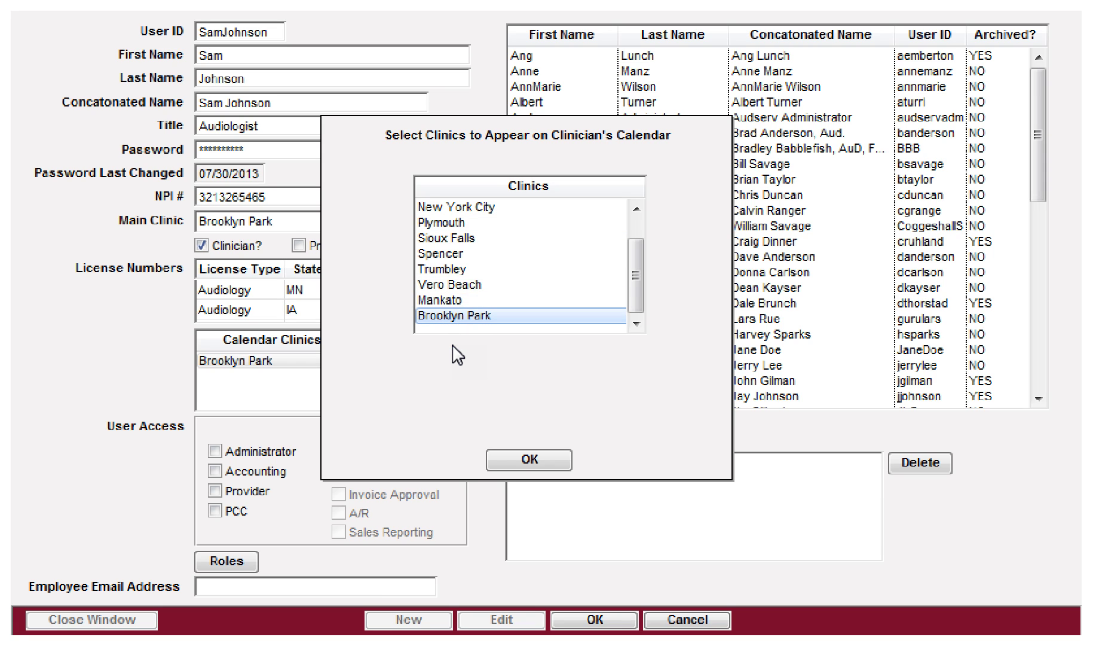
click(526, 458)
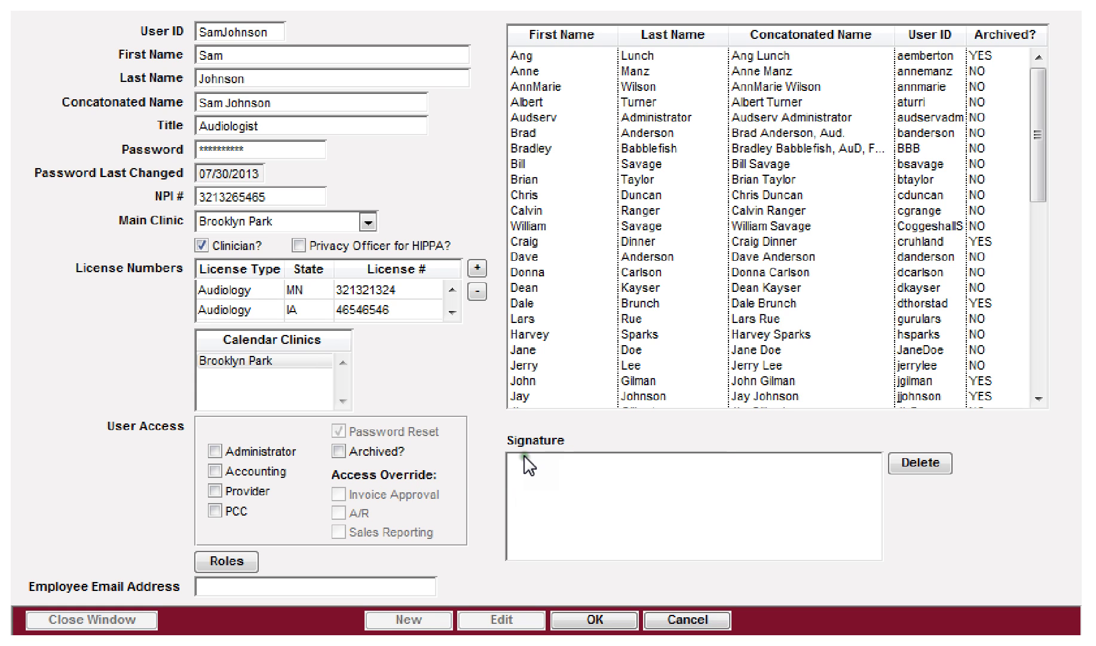
Step: Select the Brooklyn Park entry in the Calendar Clinics list
click(237, 363)
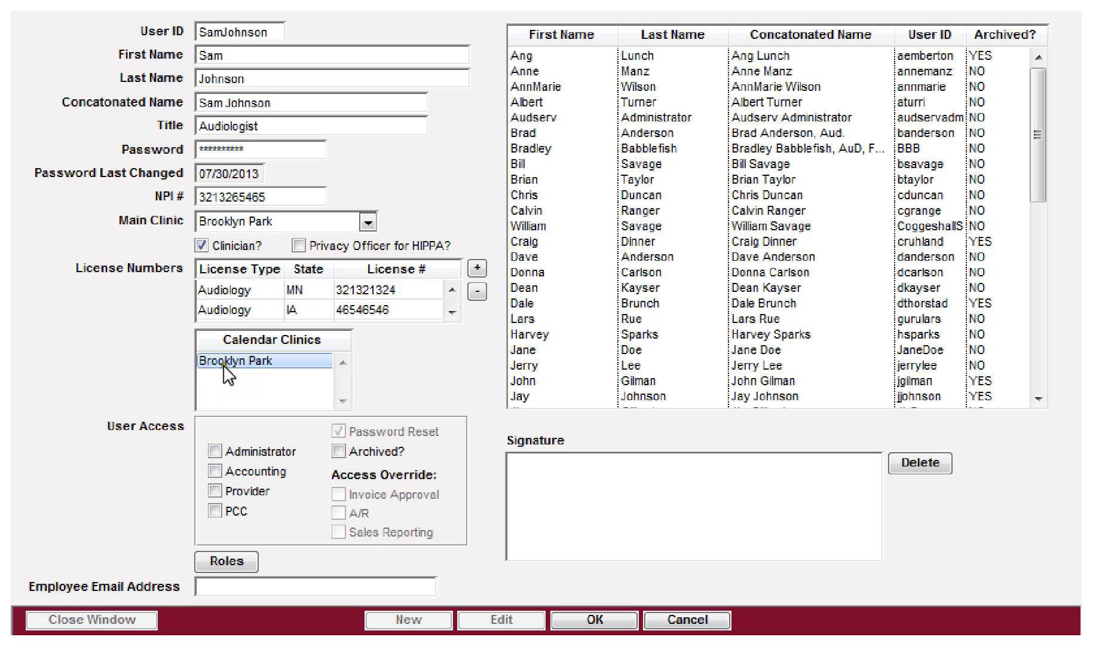
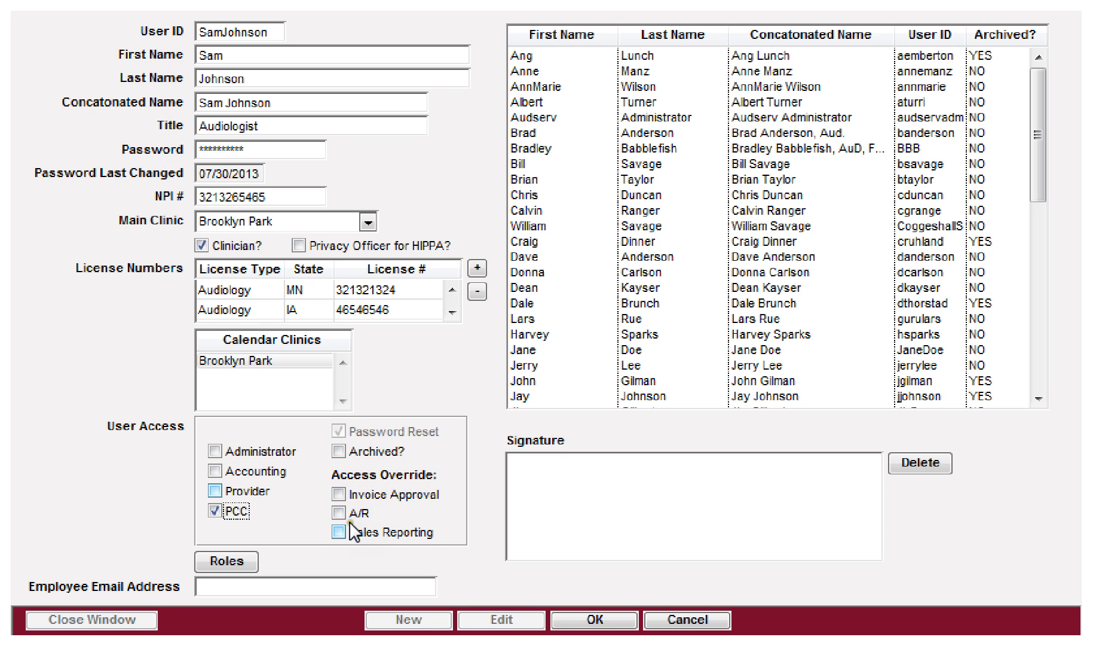
Step: Grant, then remove, the Invoice Approval, A/R and Sales Reporting access overrides
click(337, 494)
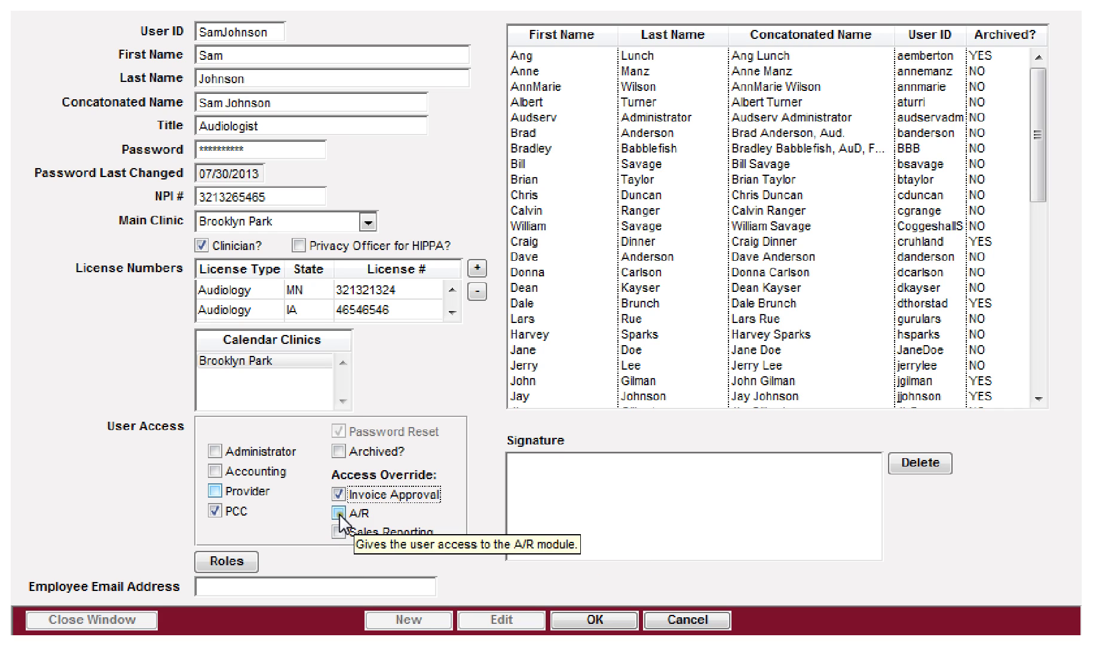
click(338, 512)
click(339, 532)
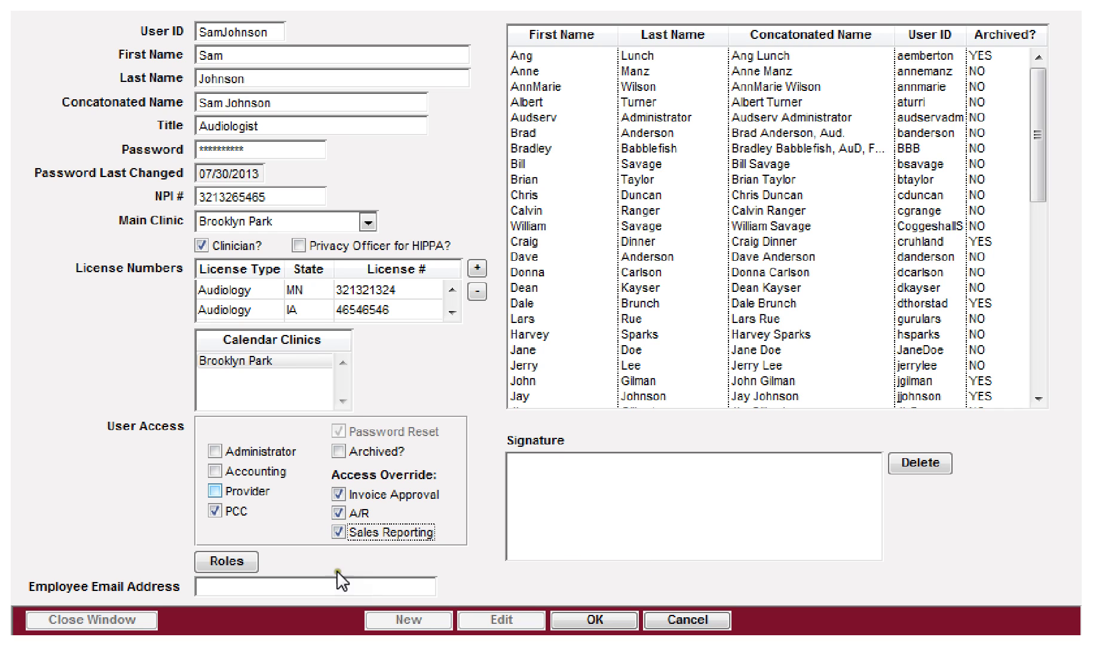
click(339, 494)
click(338, 512)
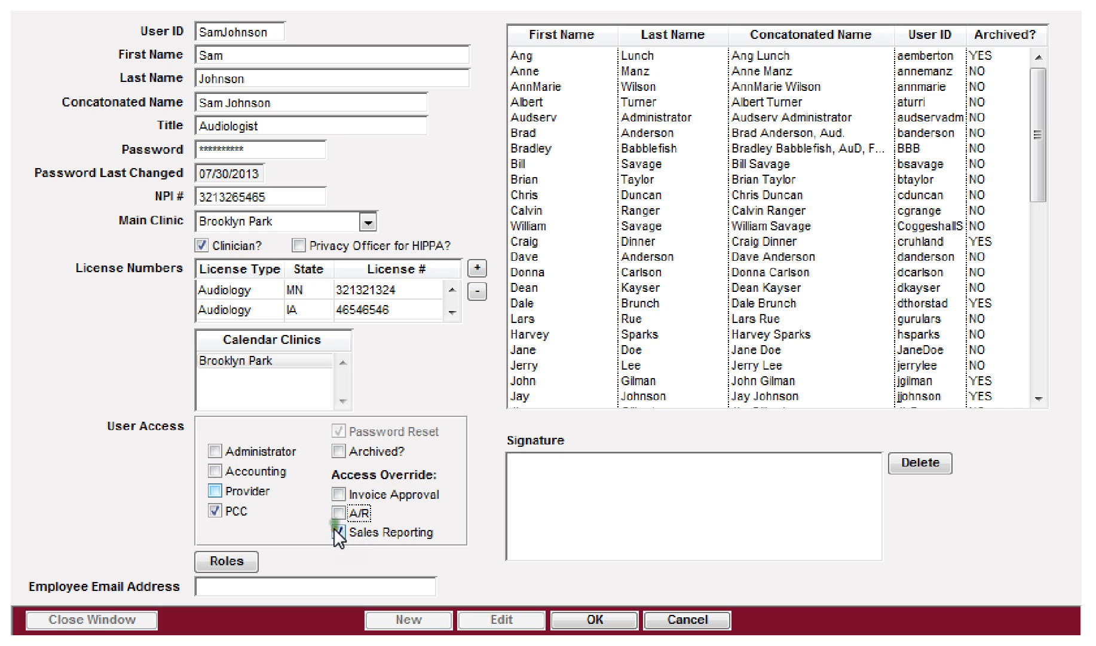
click(338, 532)
Step: Swap PCC access for Provider, then check Administrator, Accounting, Provider and PCC access
click(214, 511)
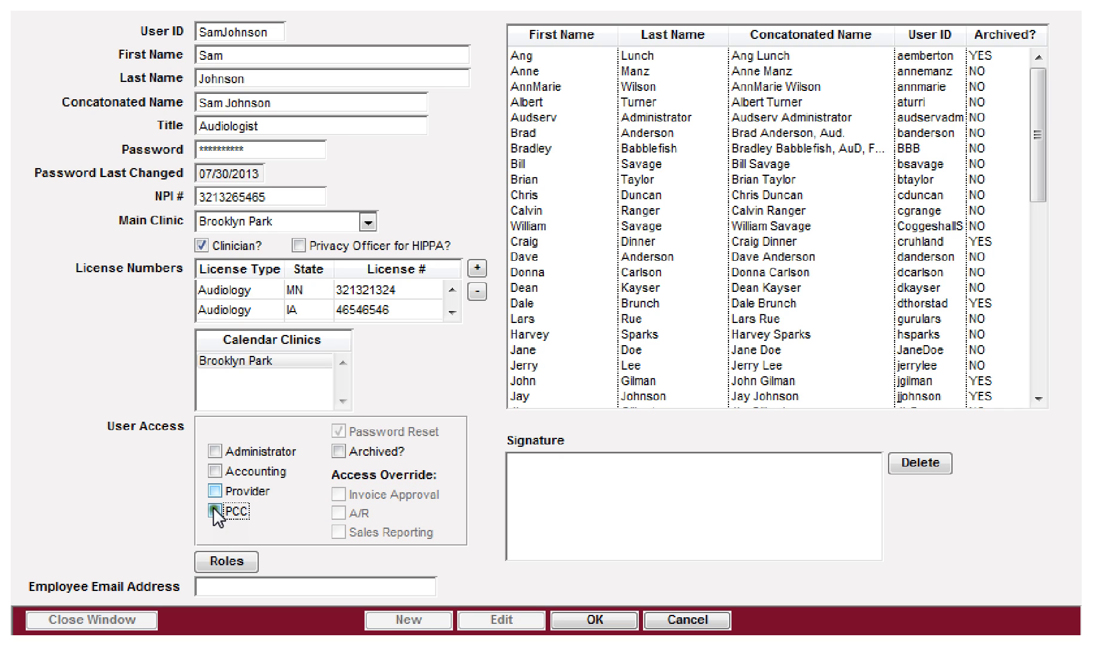
click(214, 490)
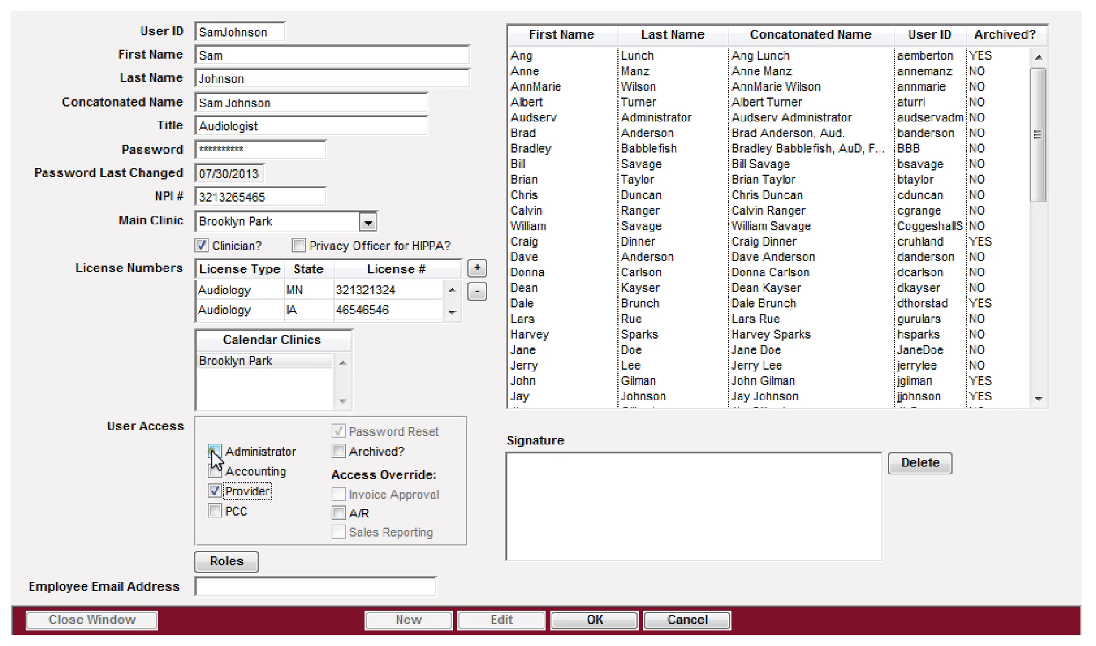
click(214, 491)
click(215, 451)
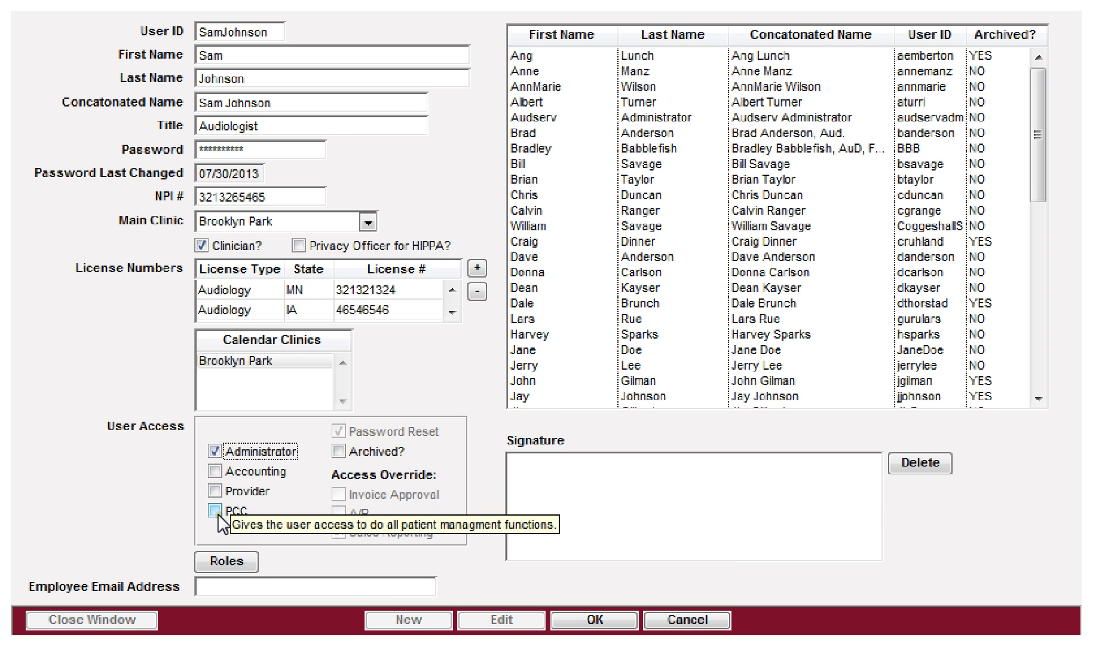
click(216, 470)
click(214, 490)
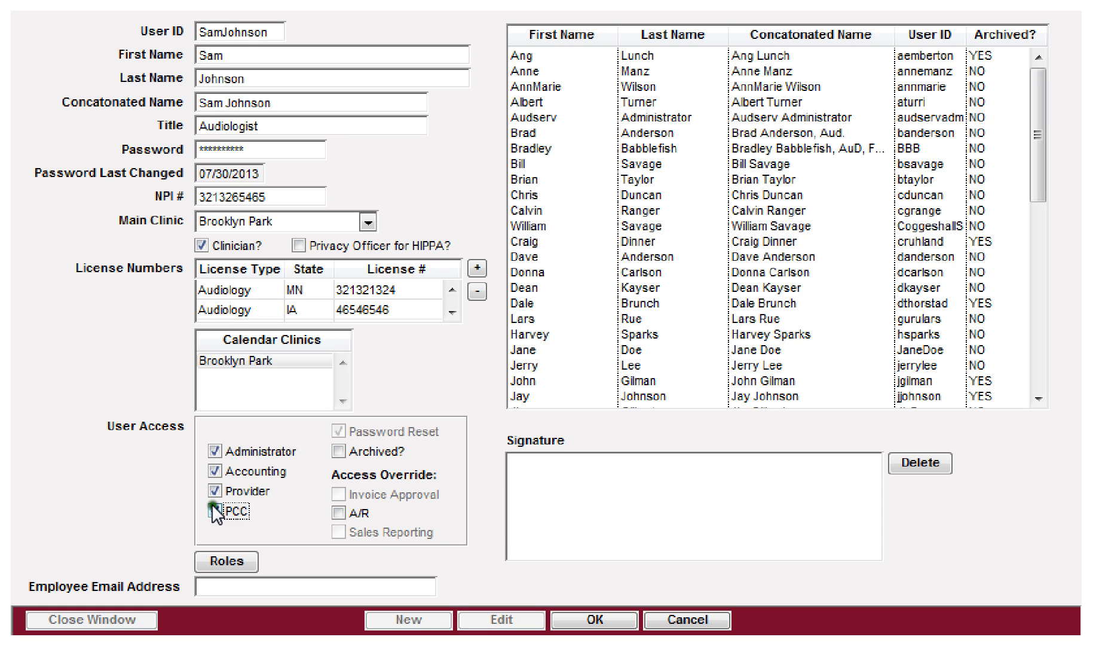
click(215, 510)
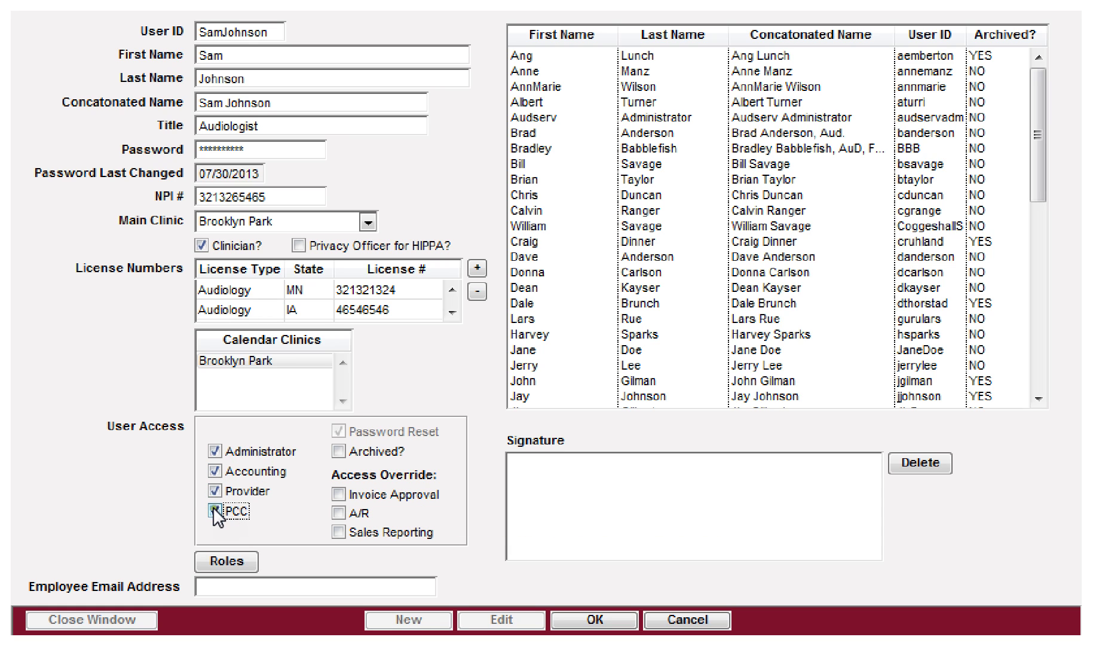
Step: Uncheck Administrator, Accounting and PCC to leave only Provider, and grant the A/R override
click(216, 452)
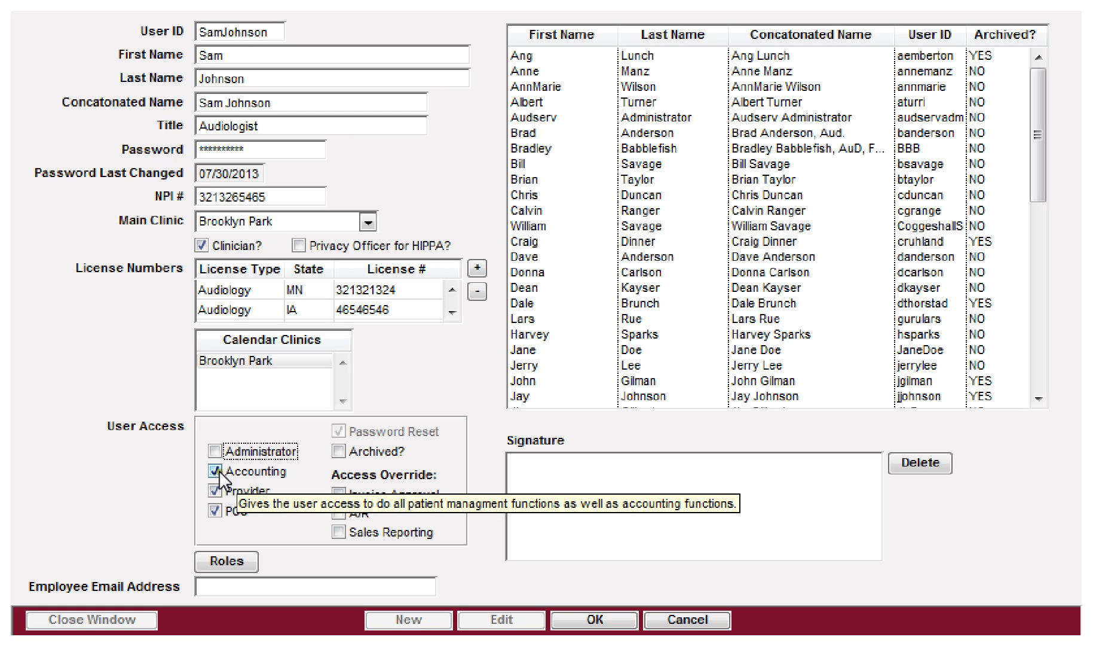
click(216, 471)
click(215, 508)
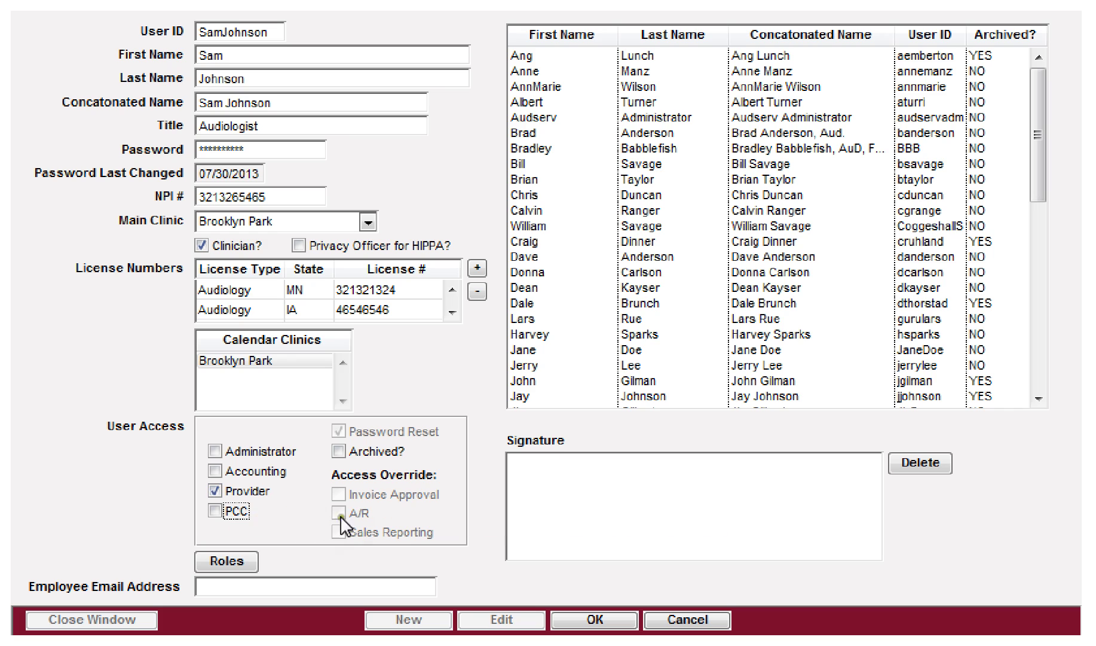
click(236, 495)
click(338, 513)
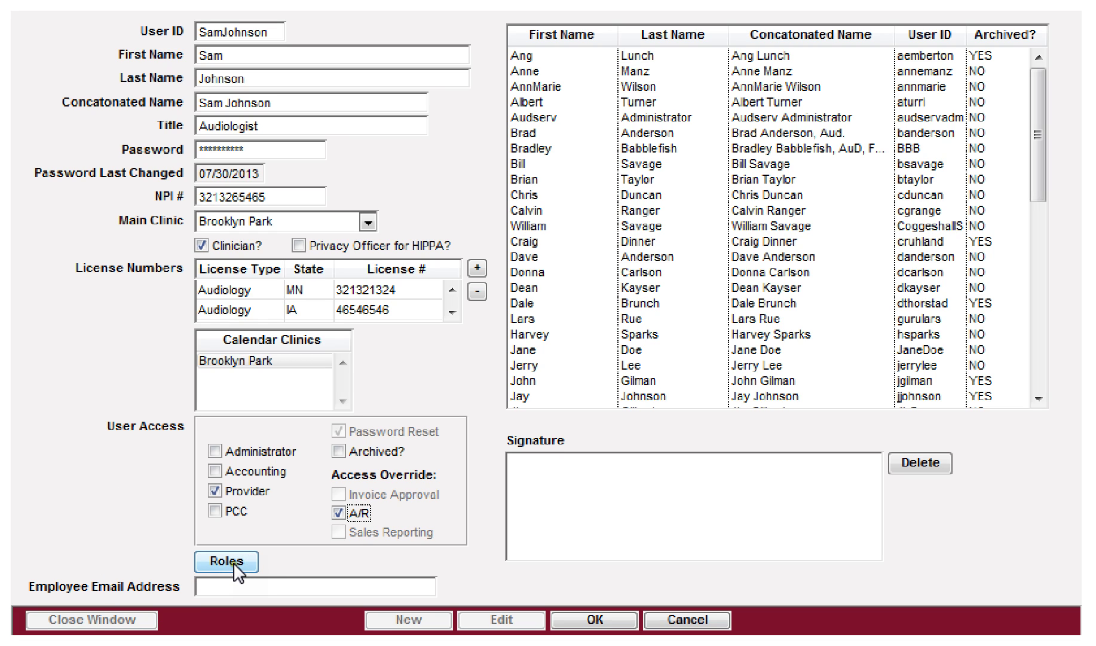
Step: Type the employee's email address, fixing a typo, then select the whole entry
click(237, 586)
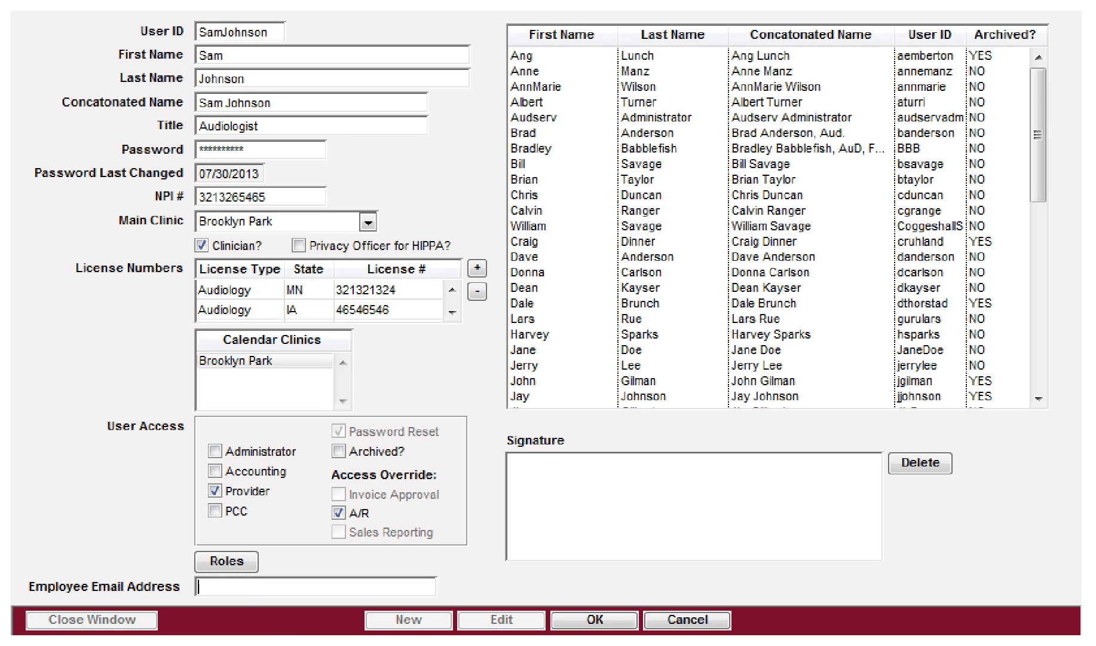
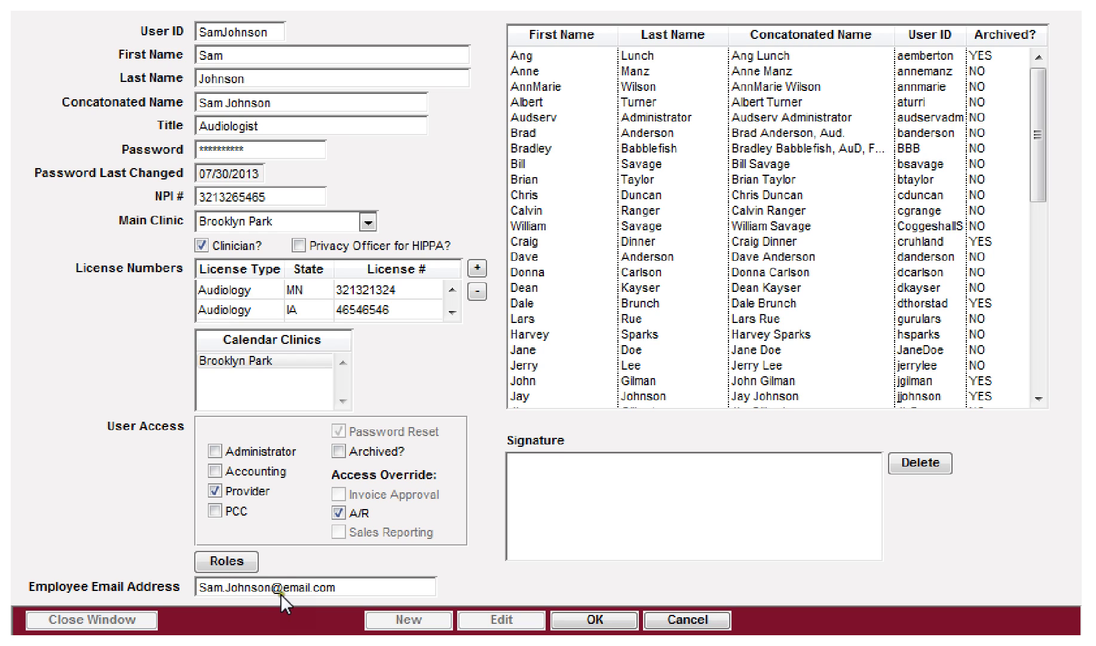
click(351, 583)
drag(352, 584, 203, 586)
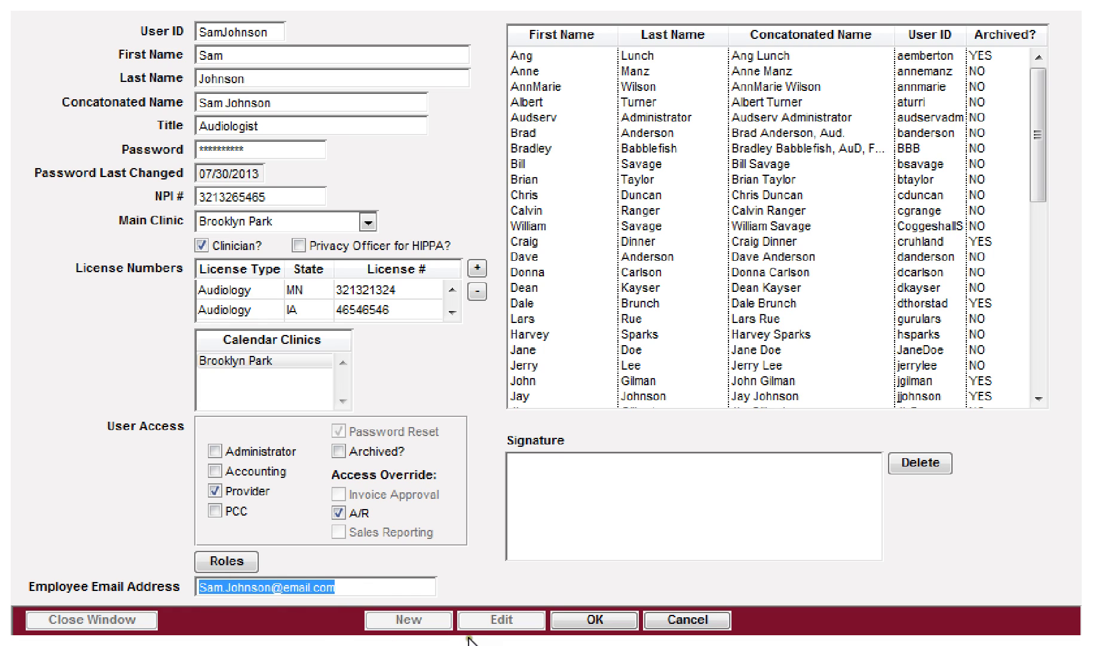
Step: Save the employee record, reopen it with Edit, and bring up Employee Roles
click(589, 622)
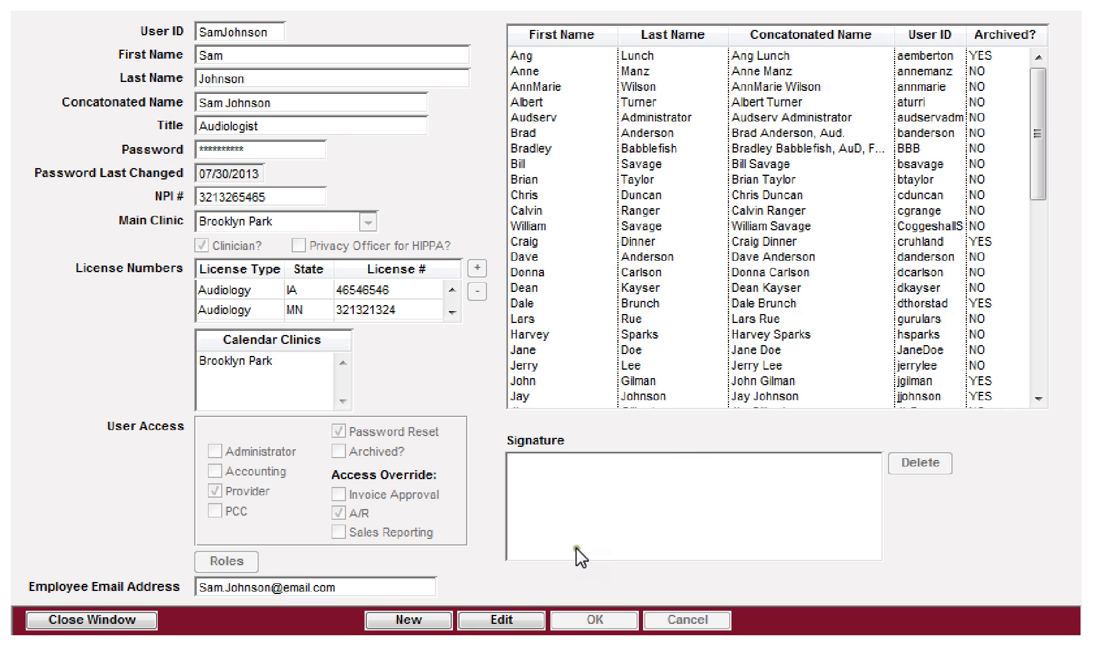
click(498, 619)
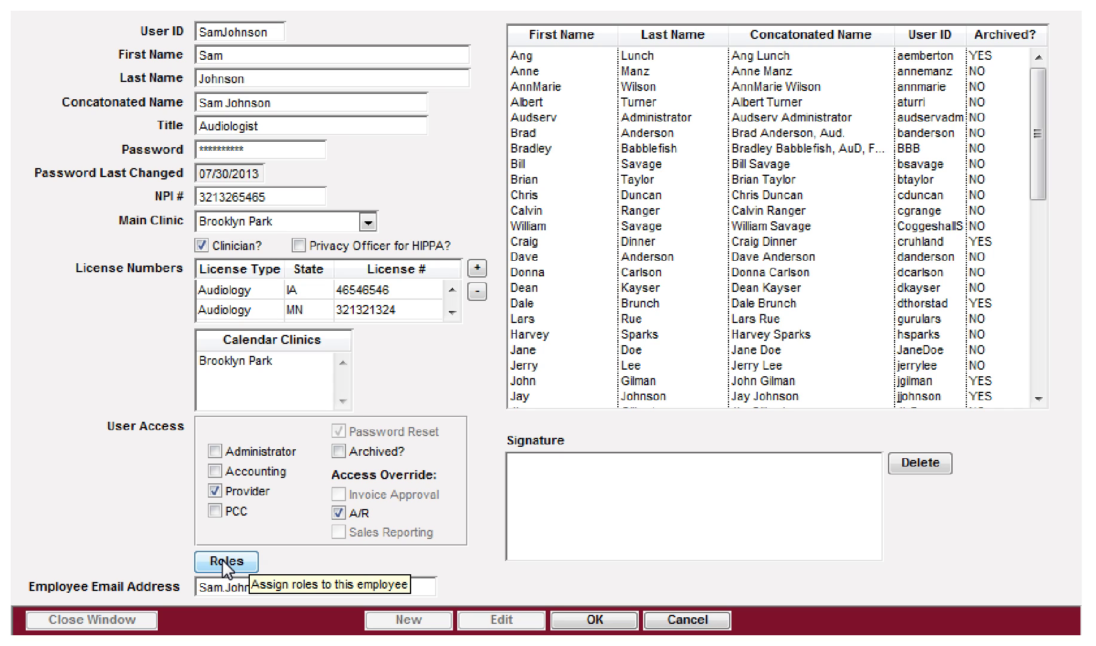
click(223, 561)
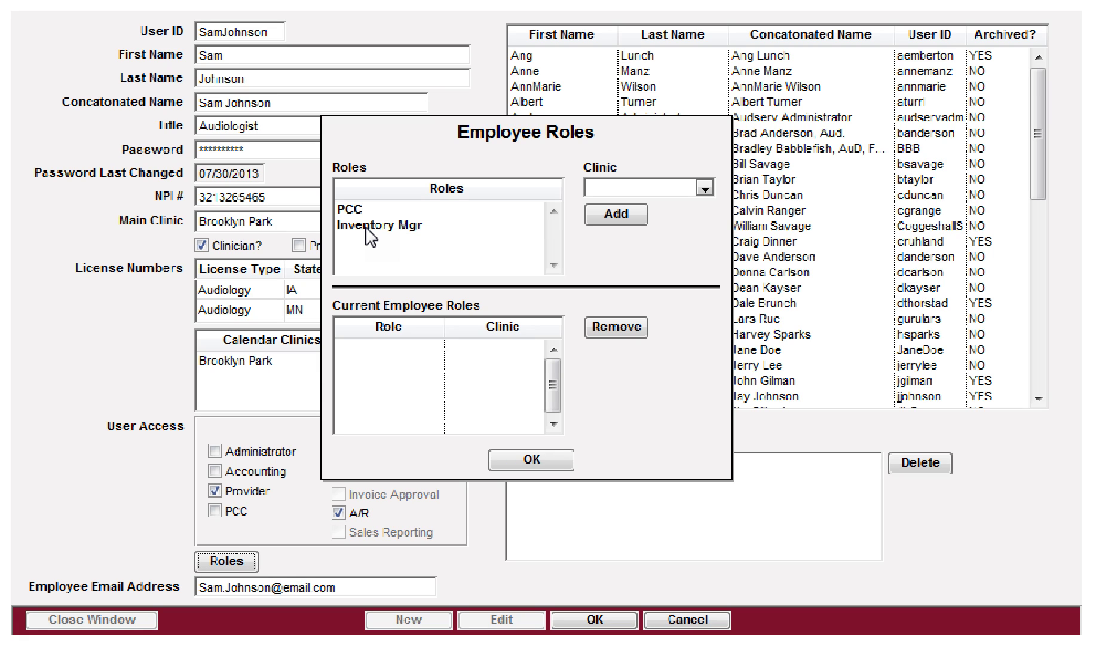
Step: Select the PCC role and choose Brooklyn Park as the clinic
click(370, 234)
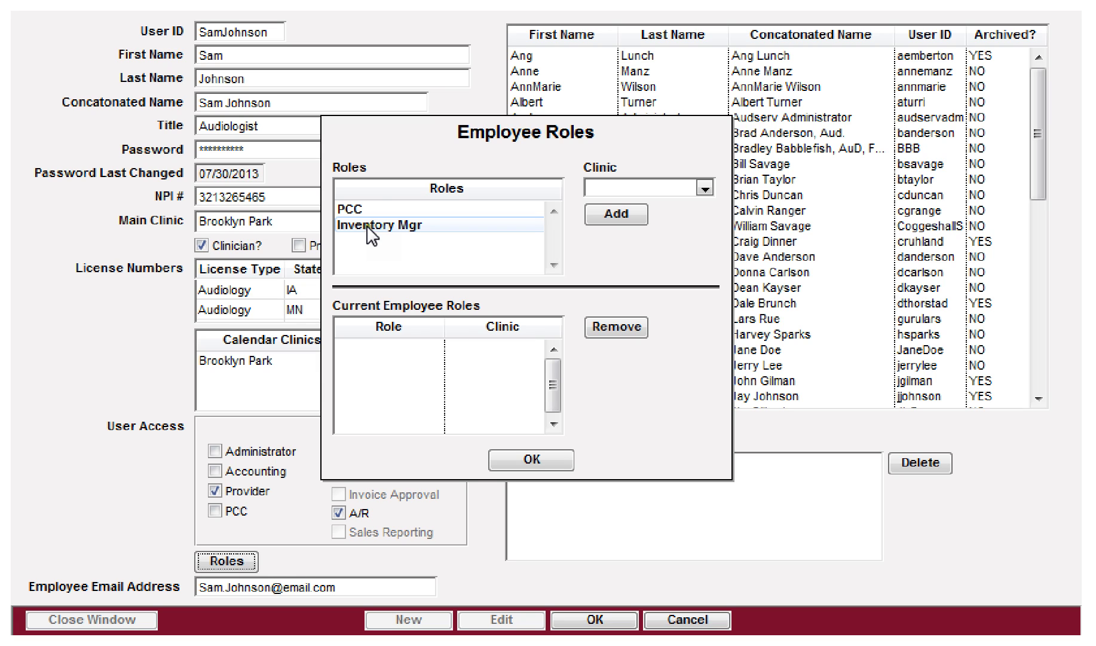
click(381, 209)
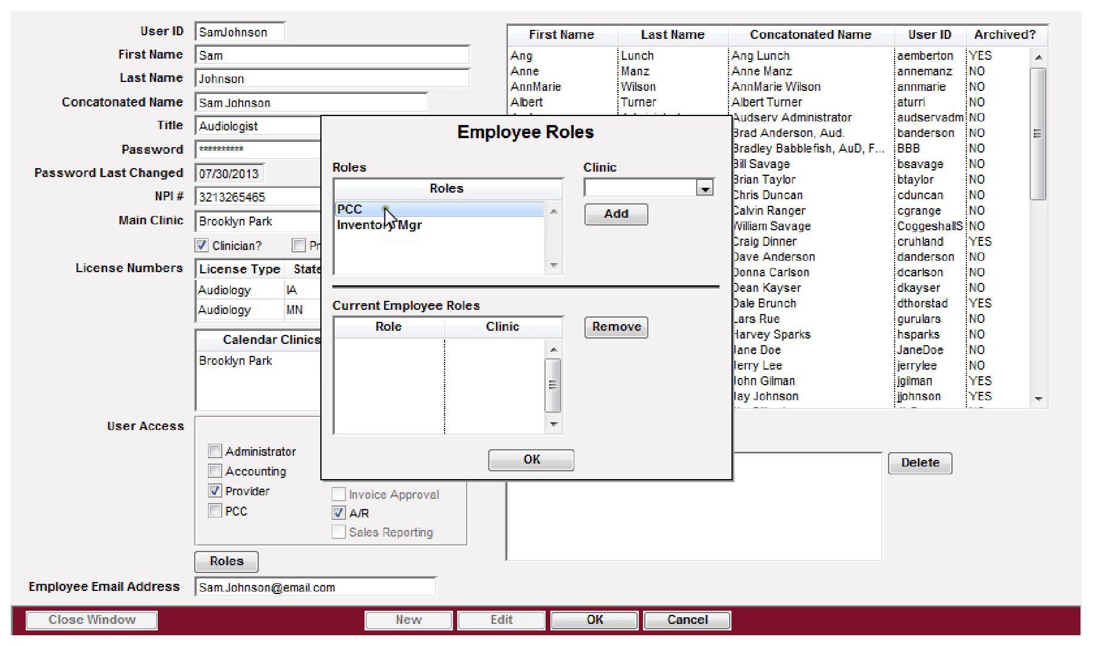
click(677, 188)
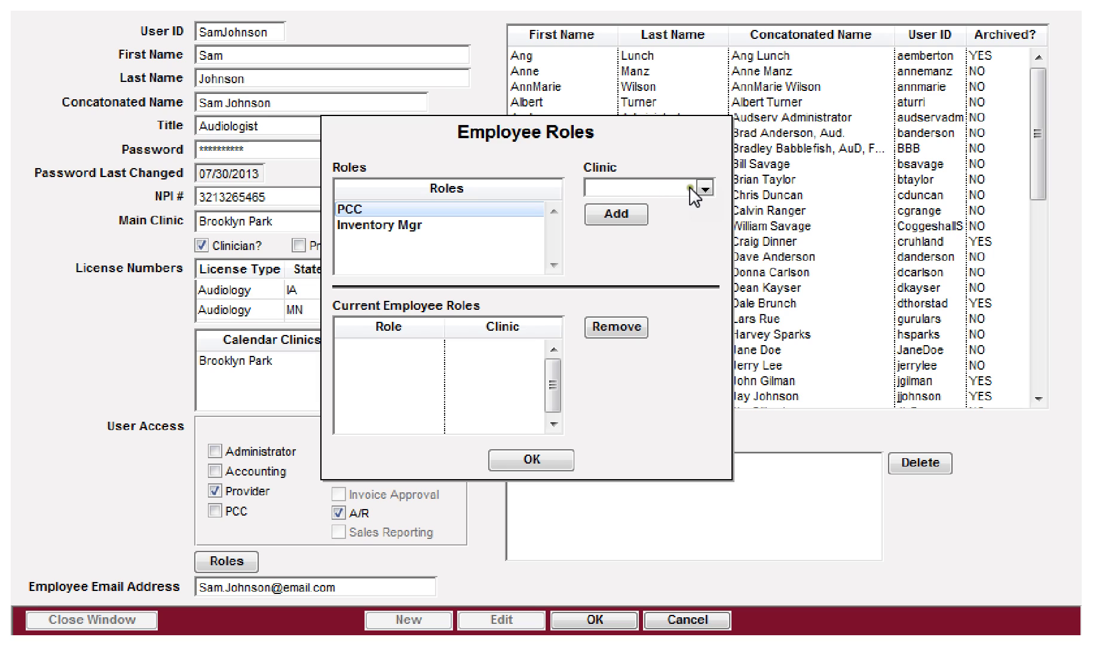
click(702, 188)
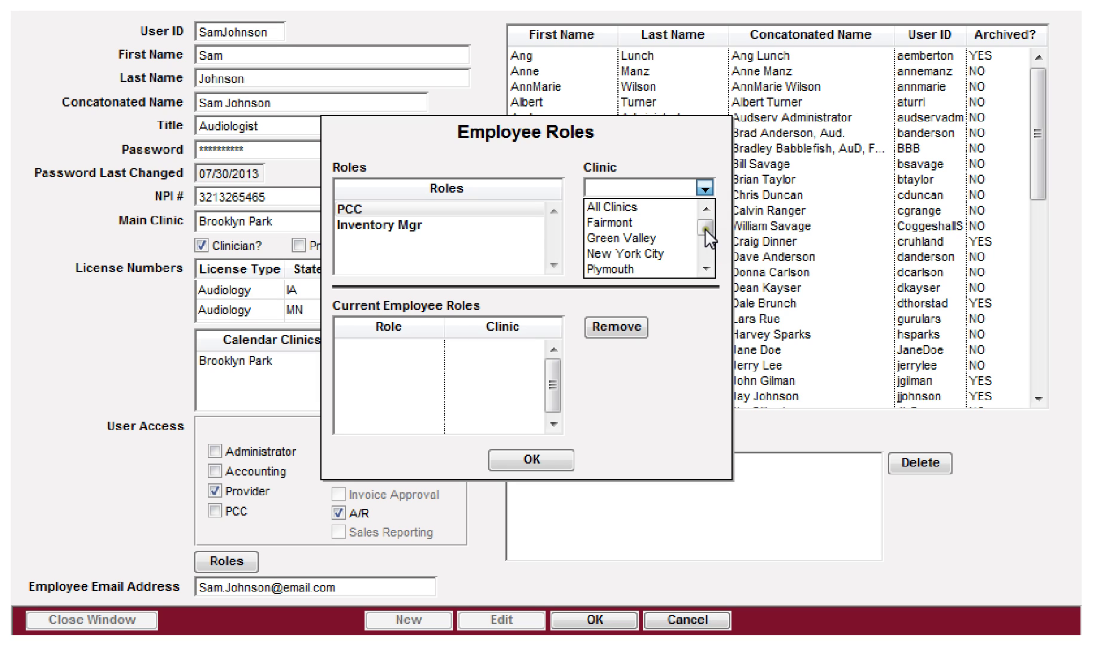
drag(706, 228, 707, 269)
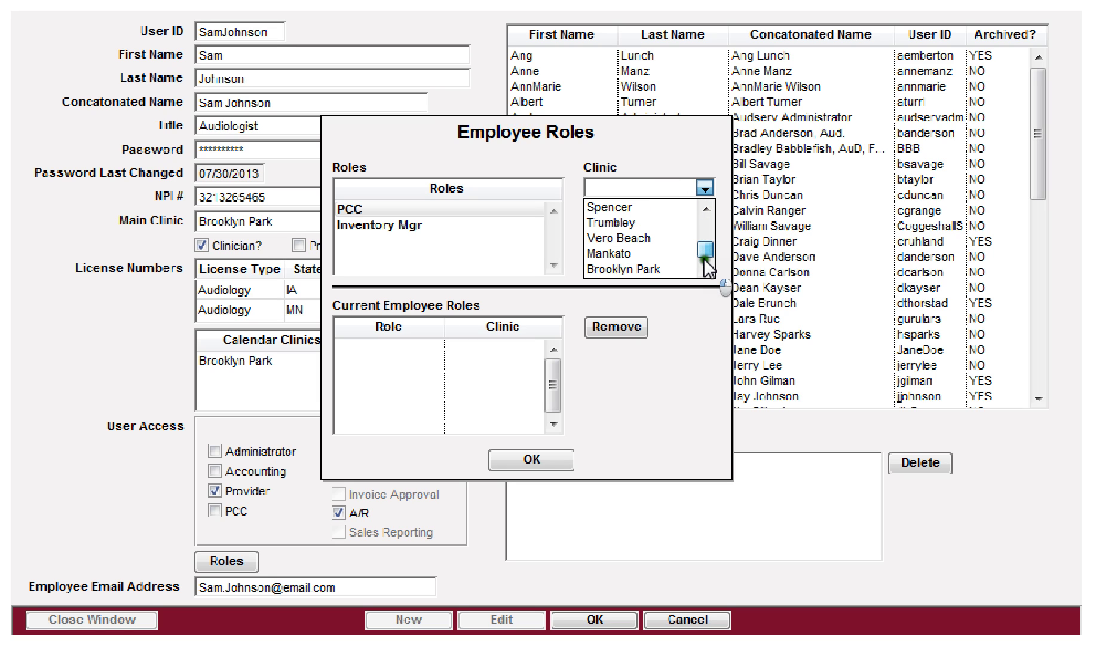
click(637, 269)
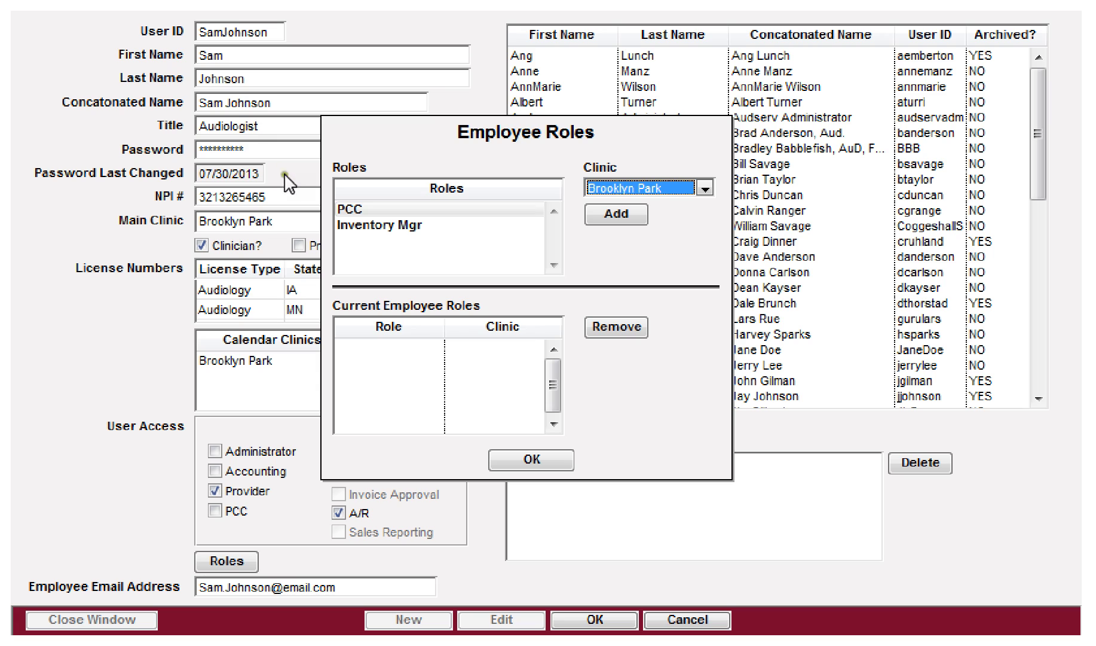
Step: Add PCC for Brooklyn Park as a current role, then remove that entry
click(384, 207)
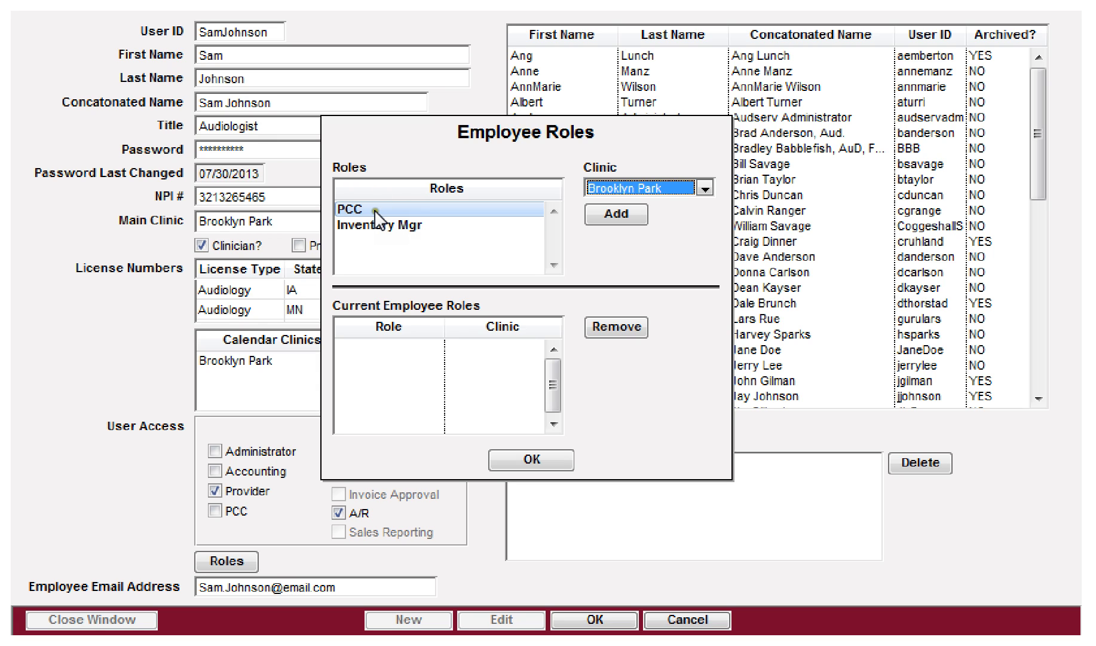
click(621, 215)
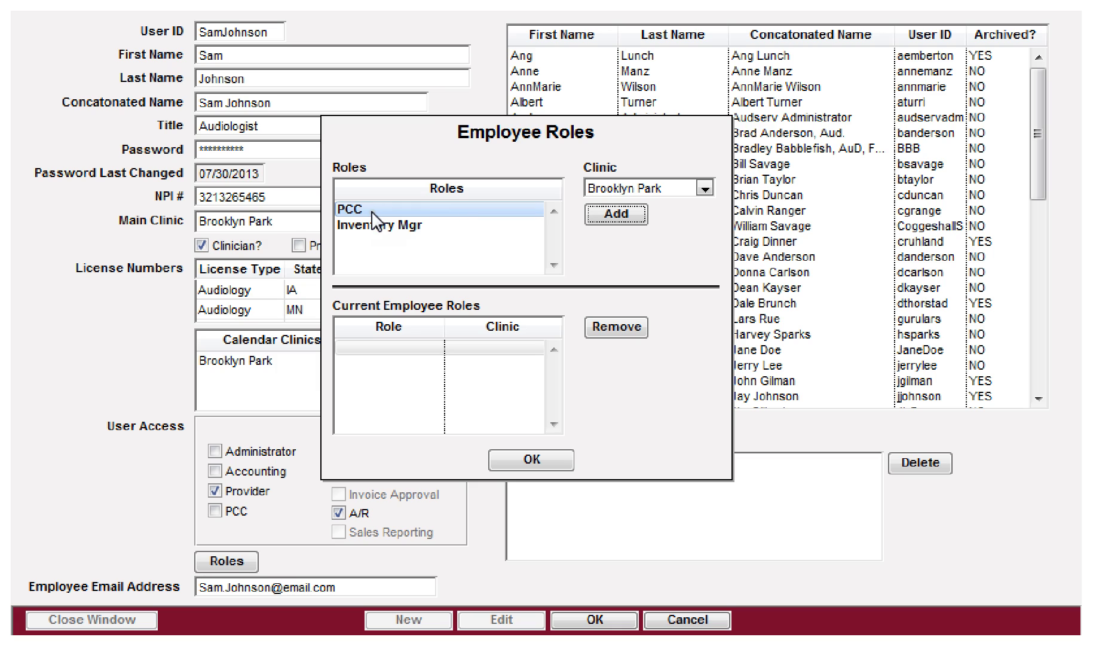
click(418, 347)
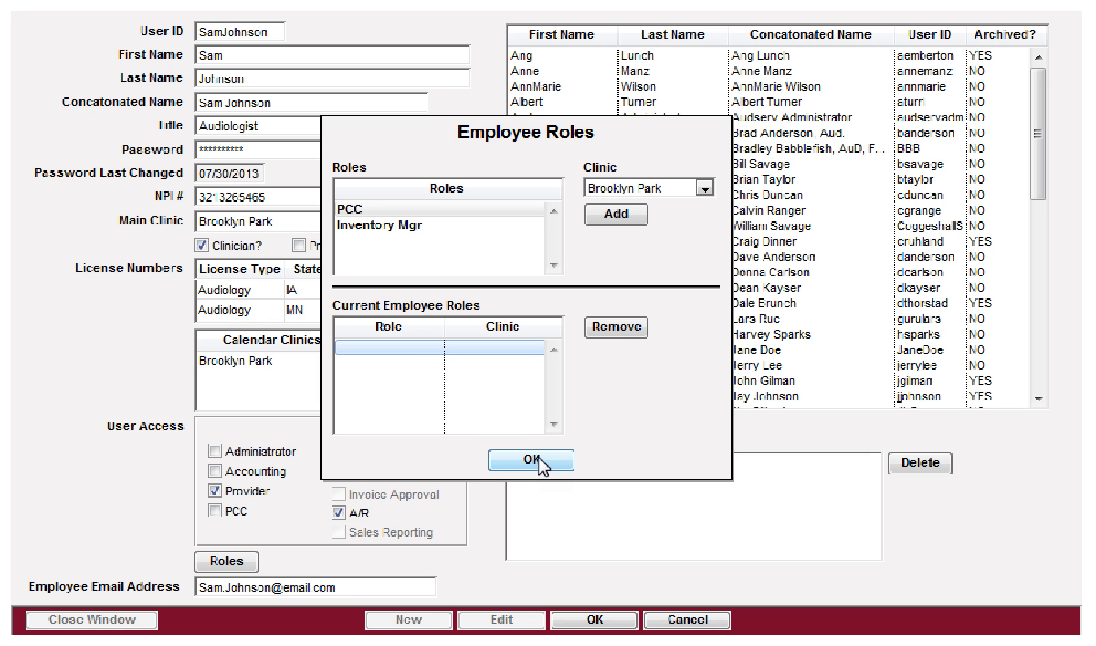
click(616, 326)
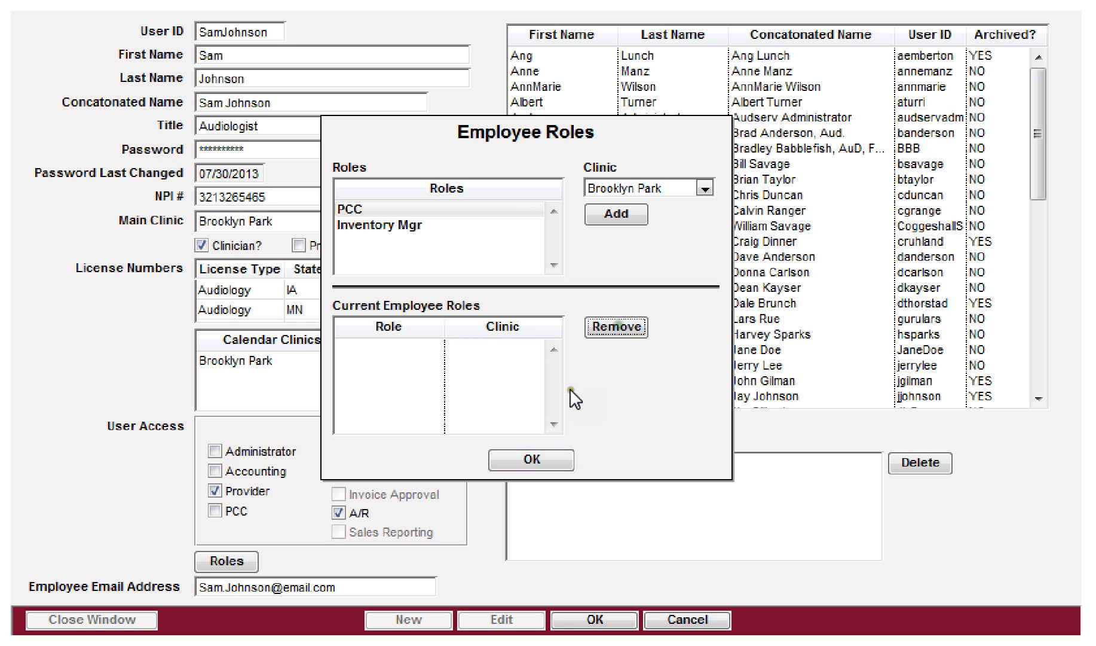
Step: Close Employee Roles, save, reselect the employee, edit it and reopen Roles
click(532, 460)
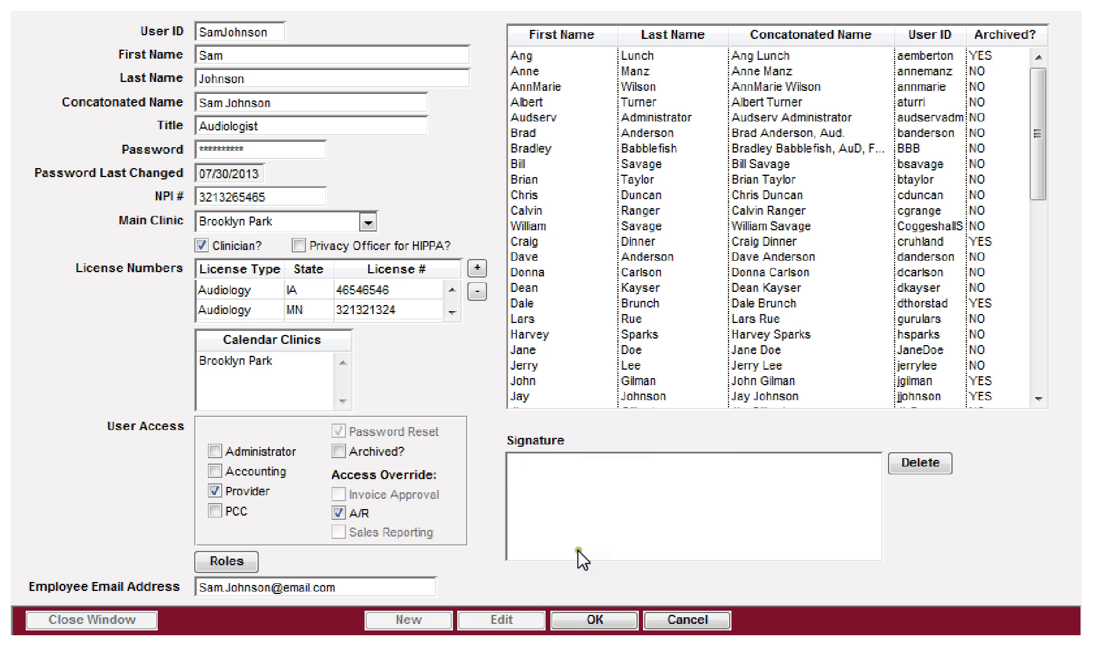
click(598, 620)
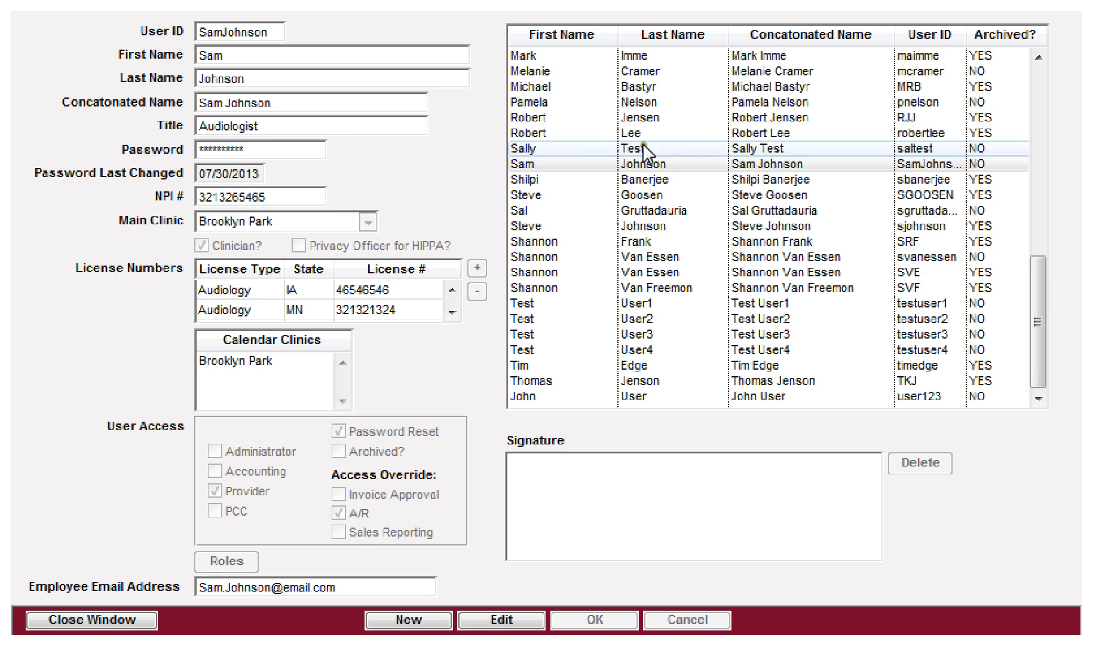
click(565, 163)
click(501, 619)
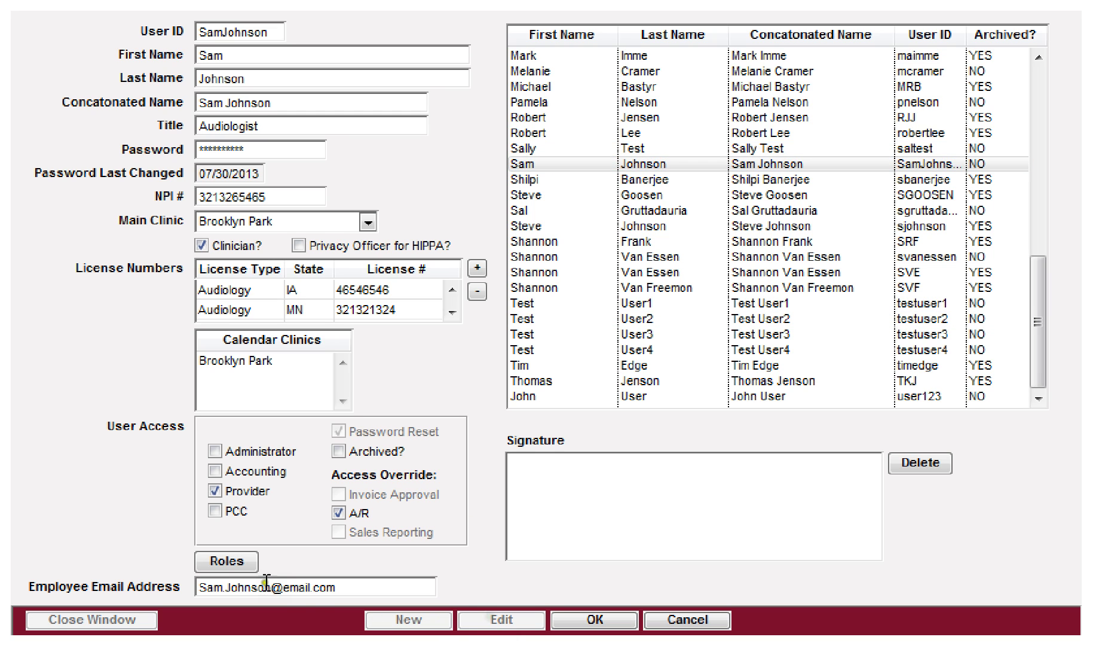
click(226, 561)
Step: Assign the PCC role for the Brooklyn Park clinic
click(410, 208)
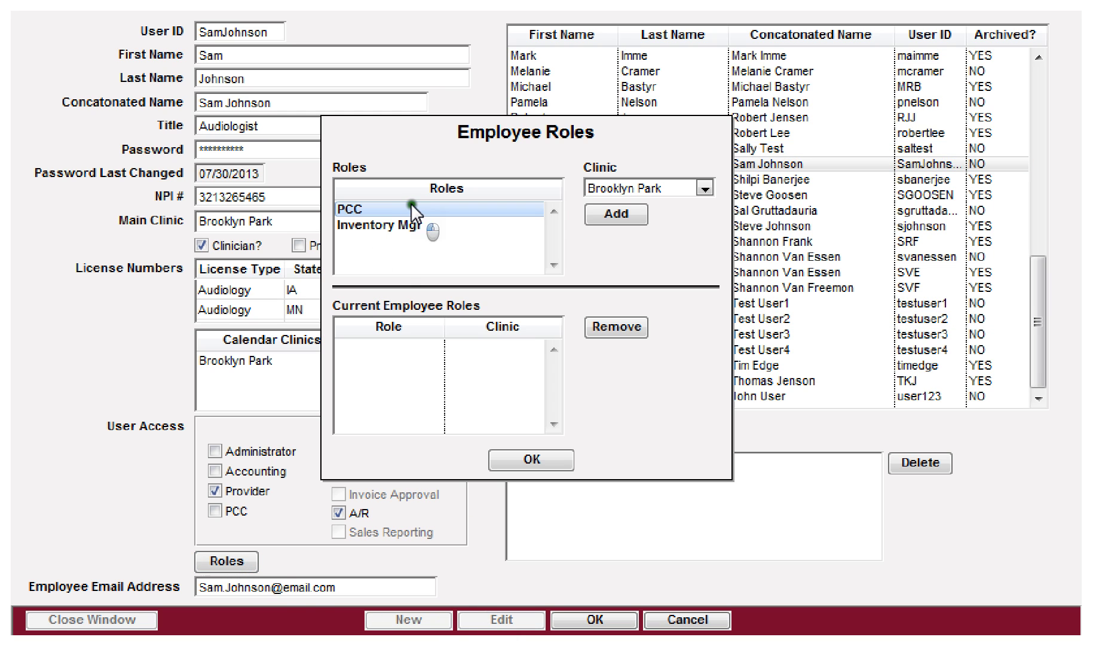
click(623, 189)
click(622, 197)
click(611, 211)
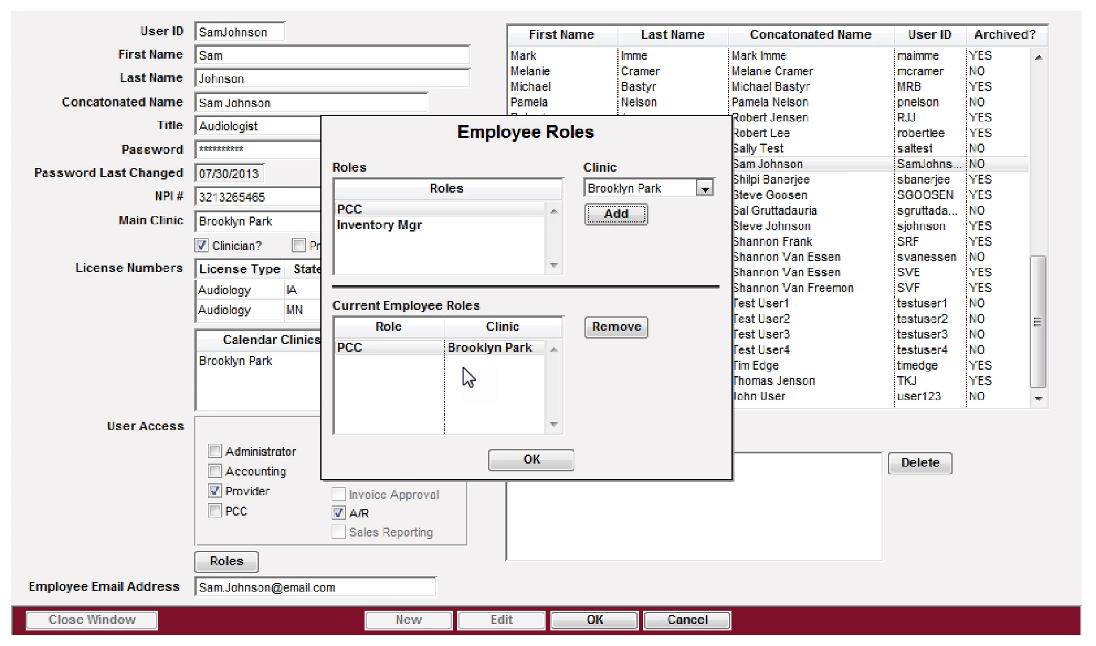
click(440, 209)
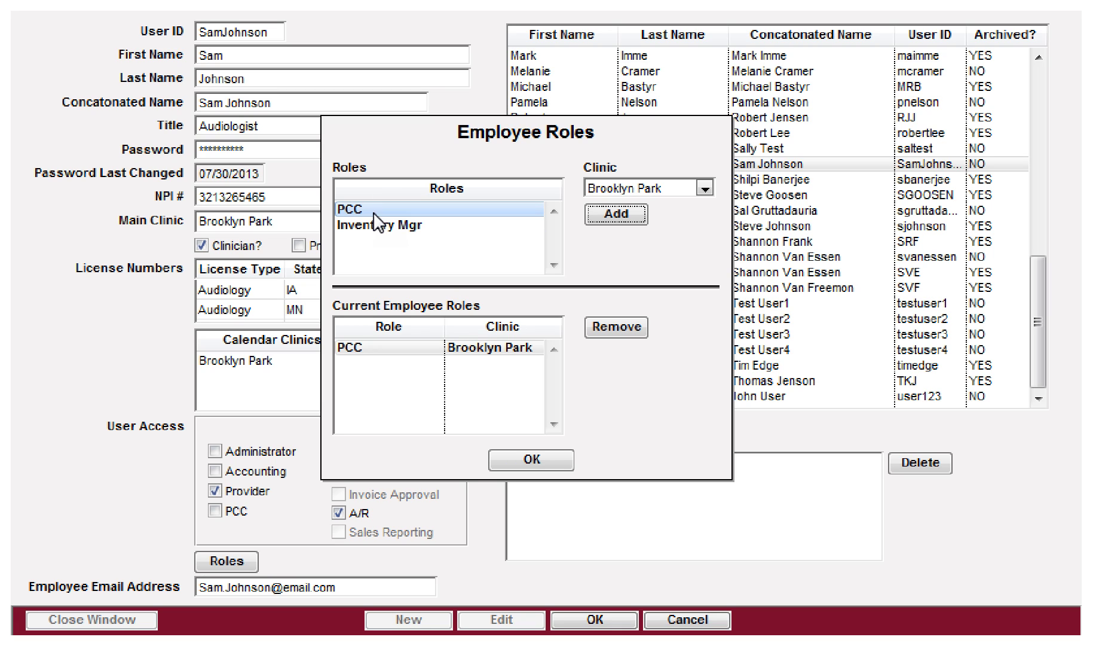
click(366, 348)
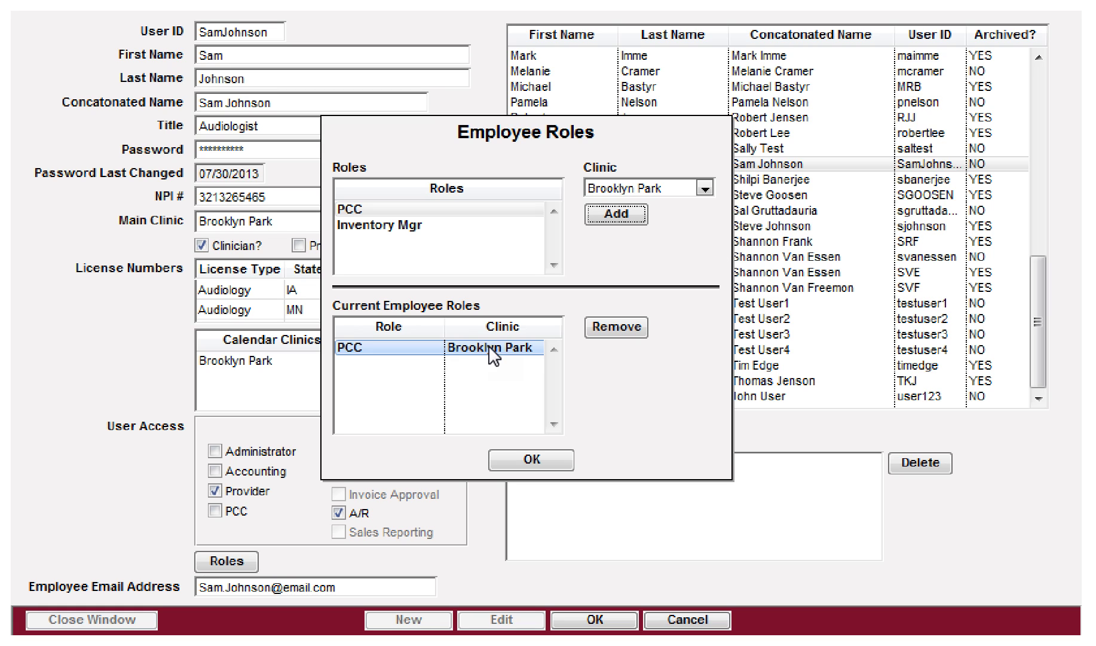
Step: Add the Inventory Mgr role for All Clinics and confirm the roles with OK
click(370, 227)
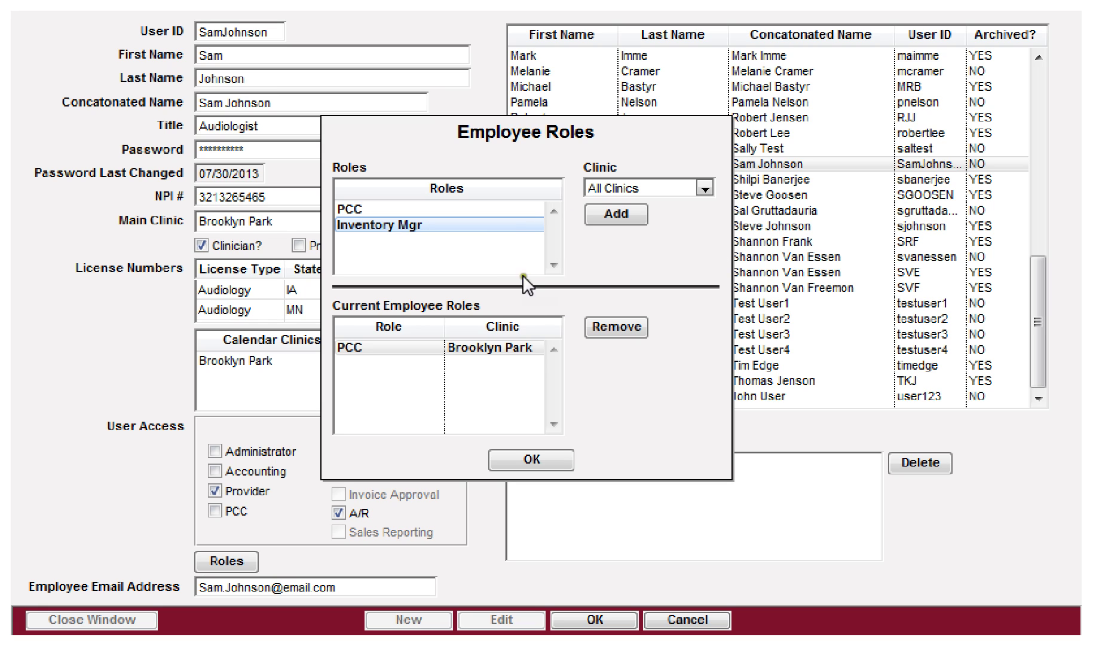
click(625, 188)
click(628, 192)
click(350, 226)
click(625, 213)
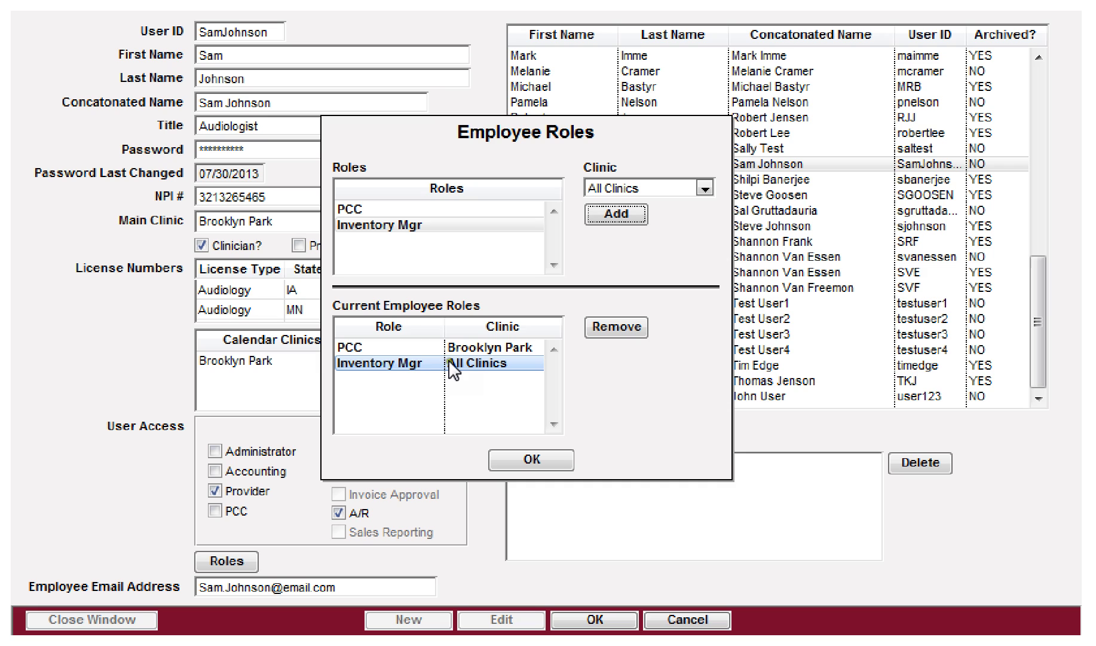
click(532, 462)
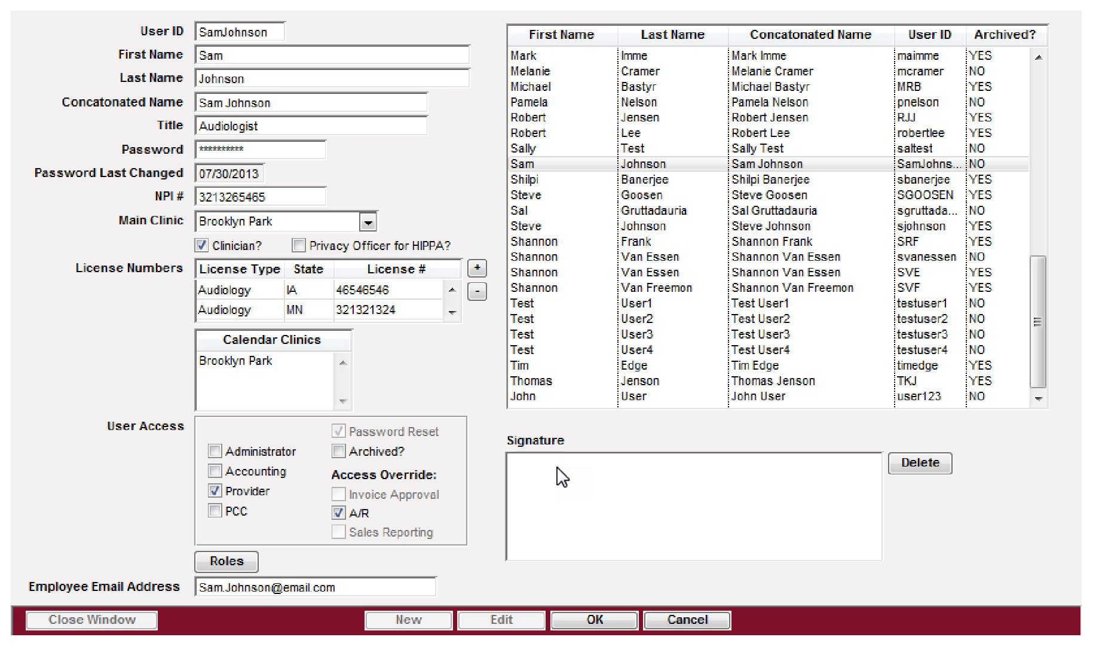
Step: Paste AUDserv_header_logo.jpg into the signature, delete it again, and close the Users window
right_click(557, 467)
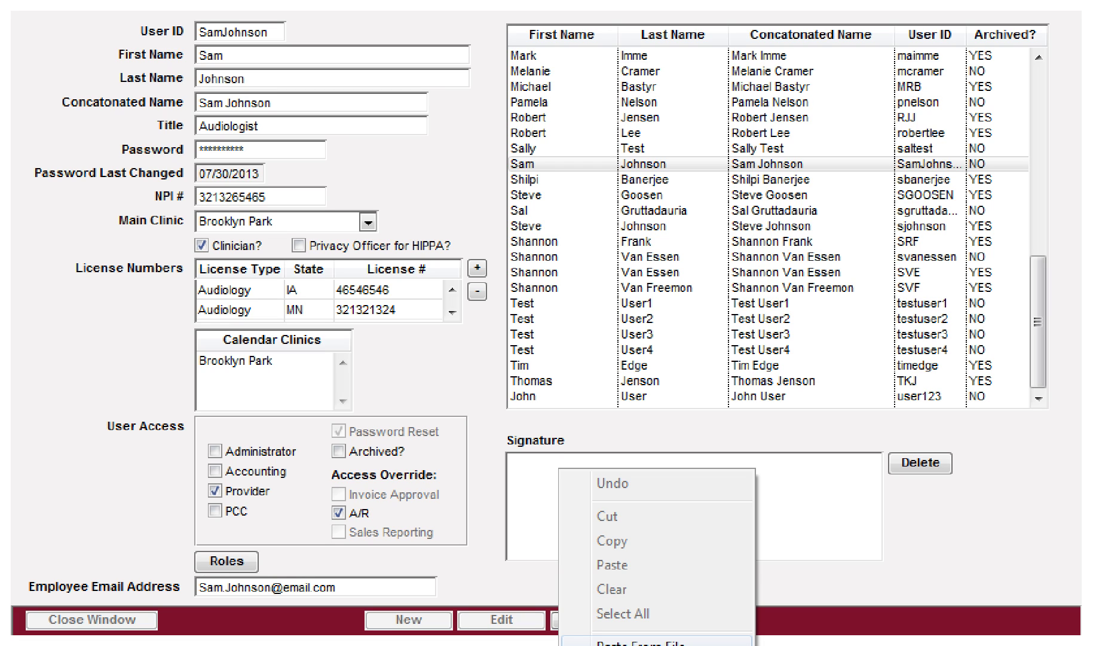
click(541, 476)
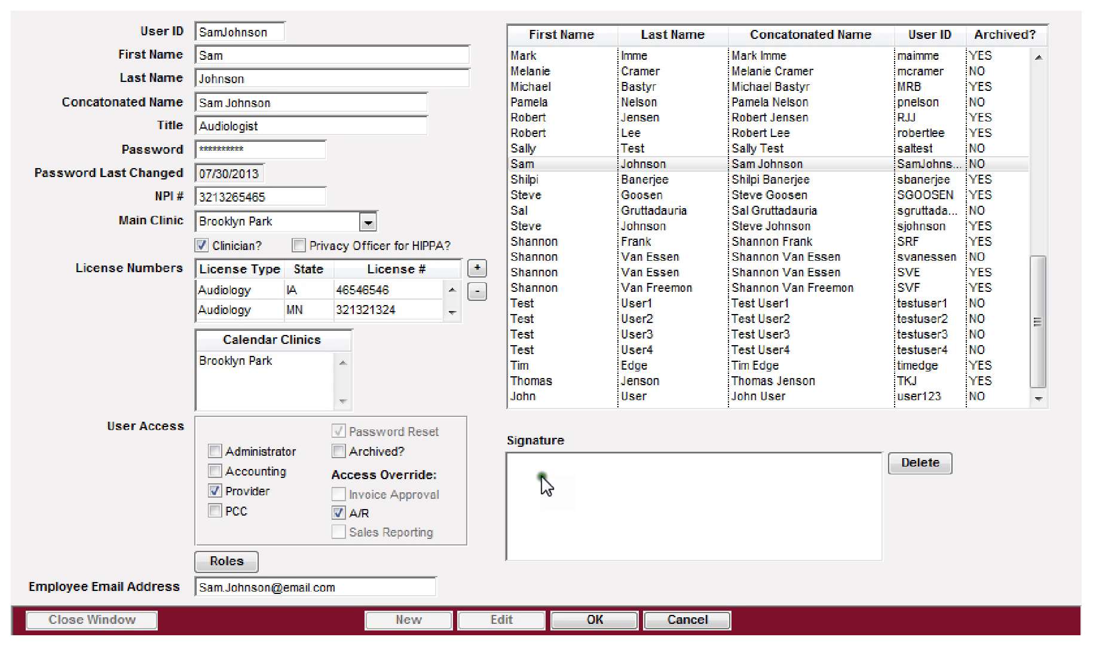
right_click(541, 477)
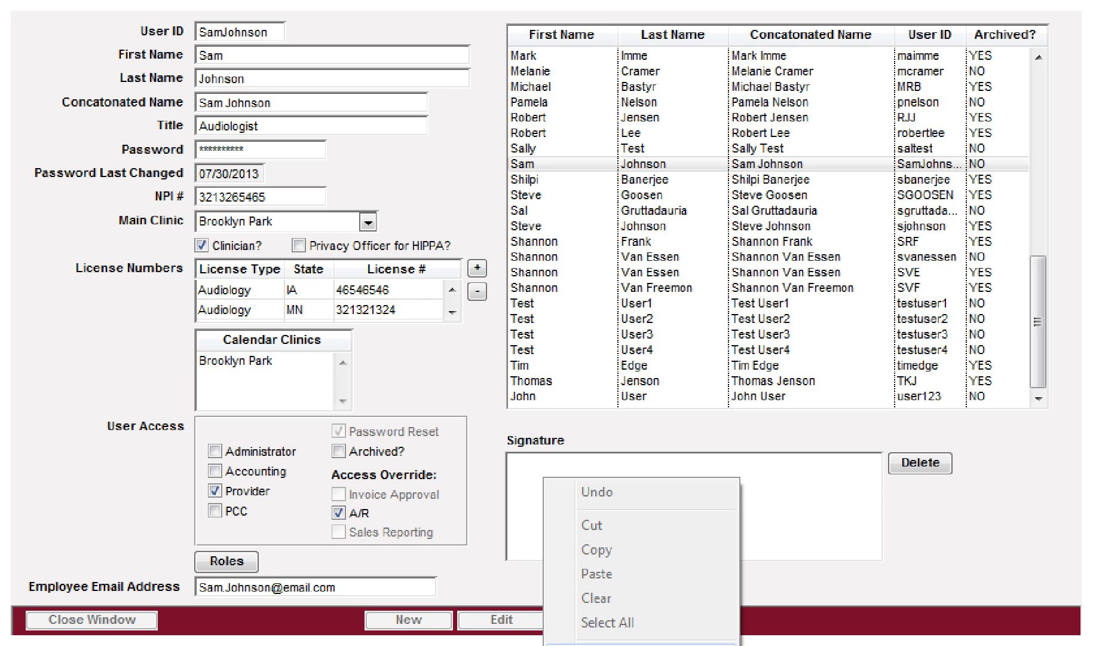
click(598, 643)
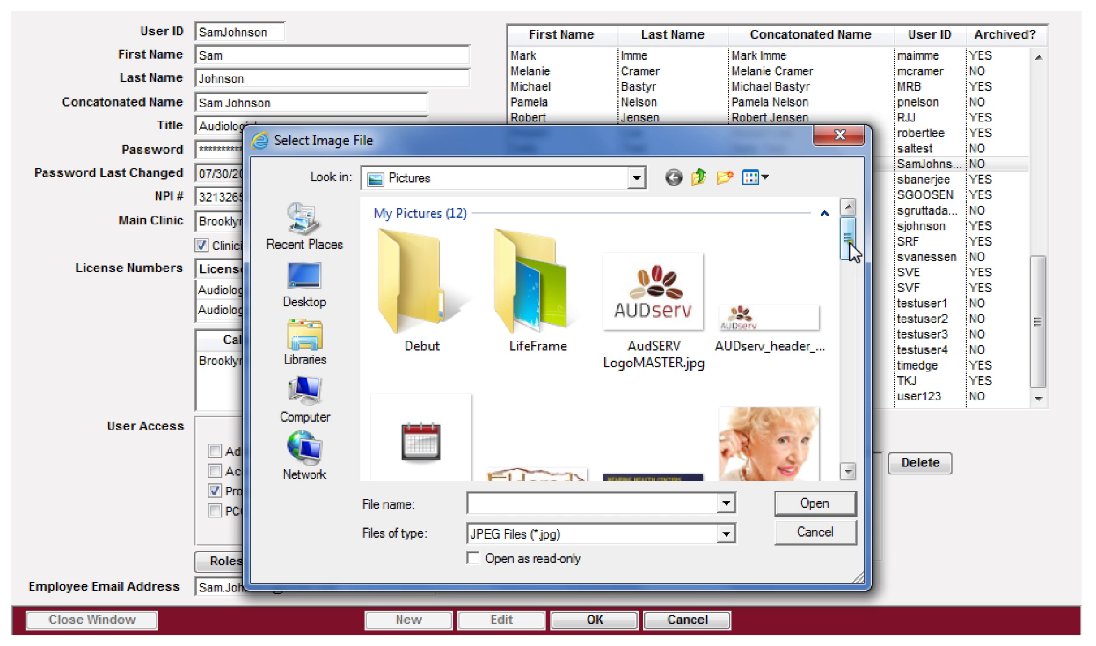
click(741, 322)
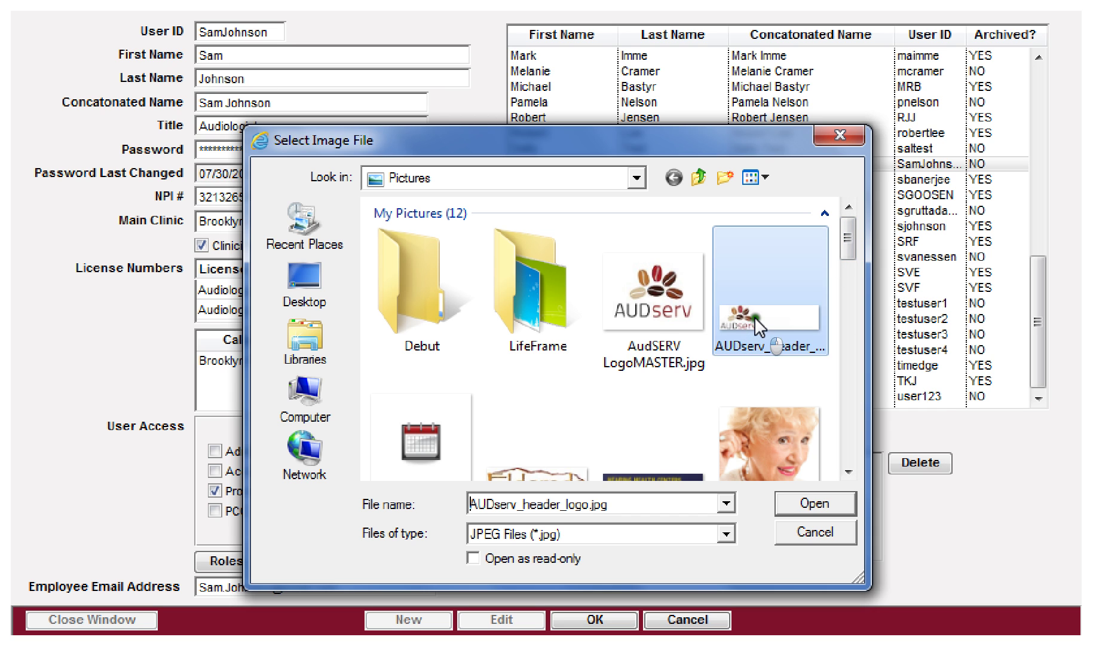
click(796, 504)
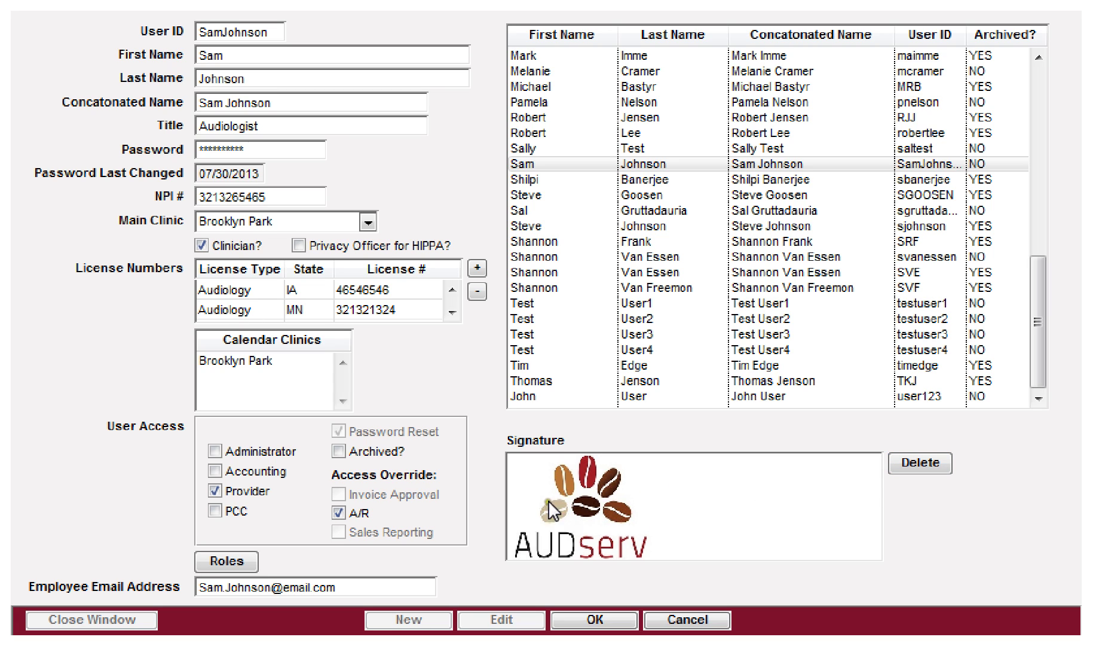
click(924, 465)
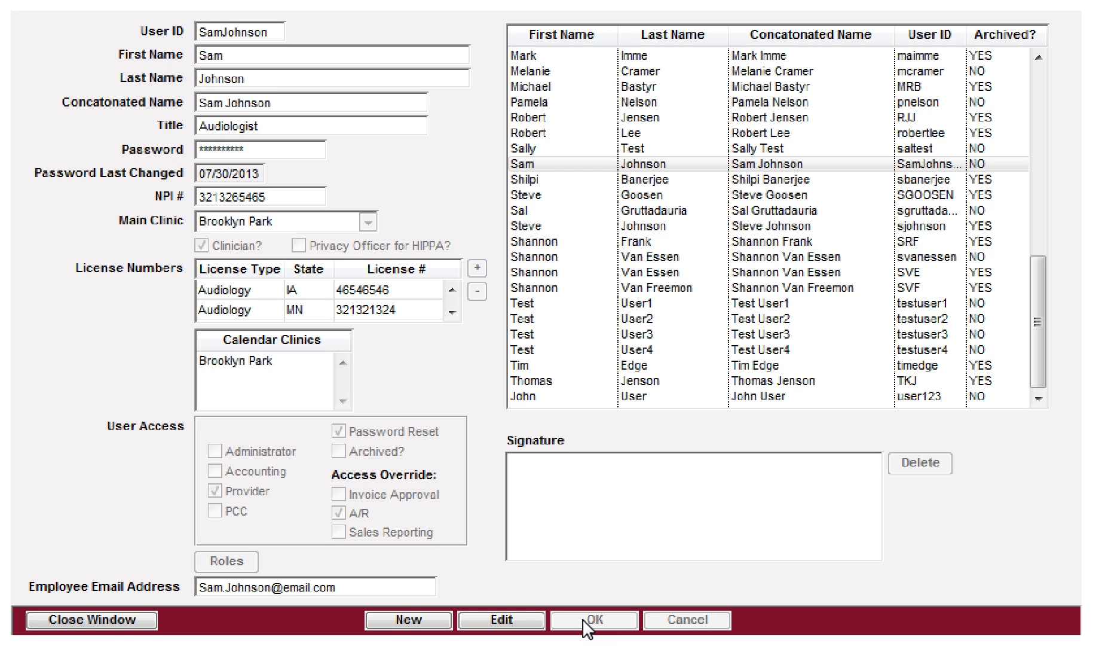
click(60, 622)
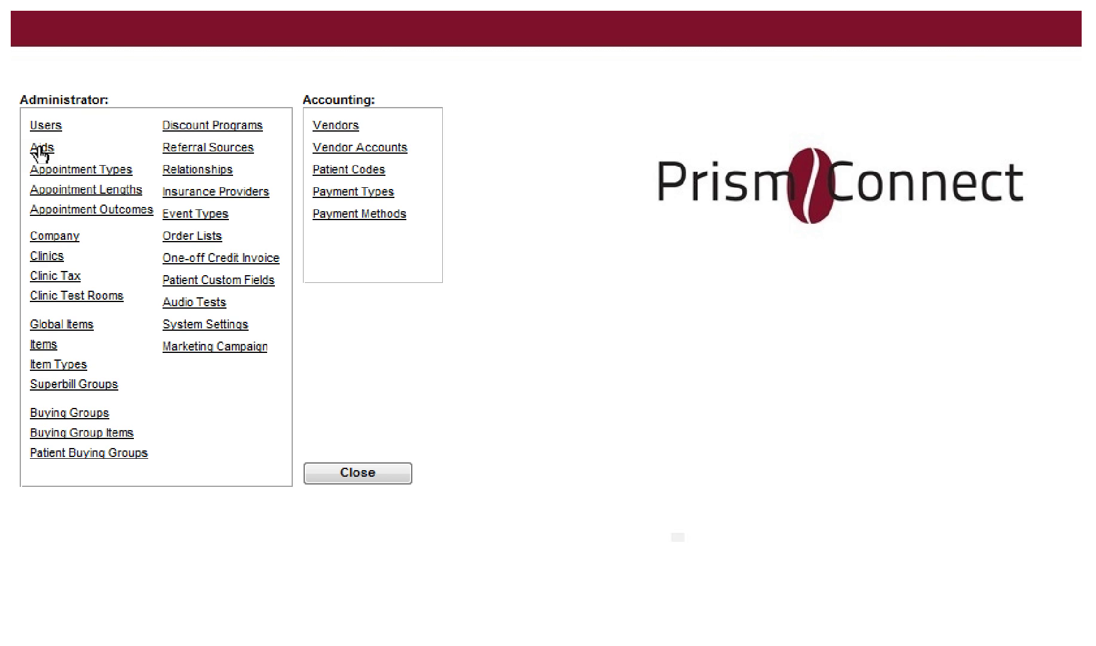
Step: Open the hearing aids list and select product record 3
click(40, 149)
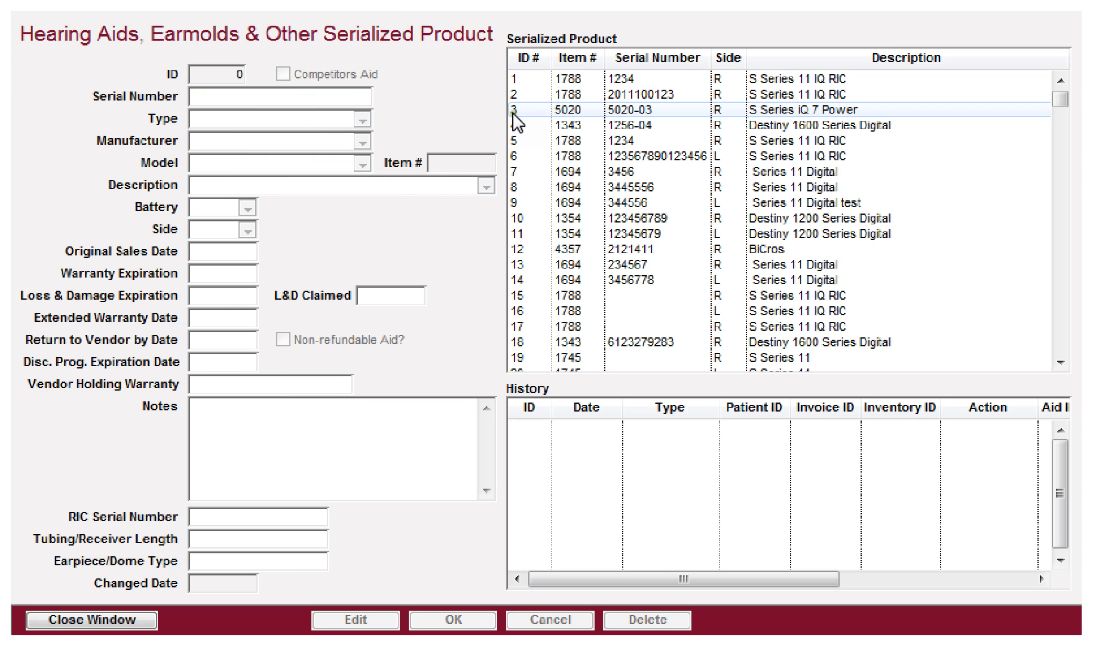
click(550, 110)
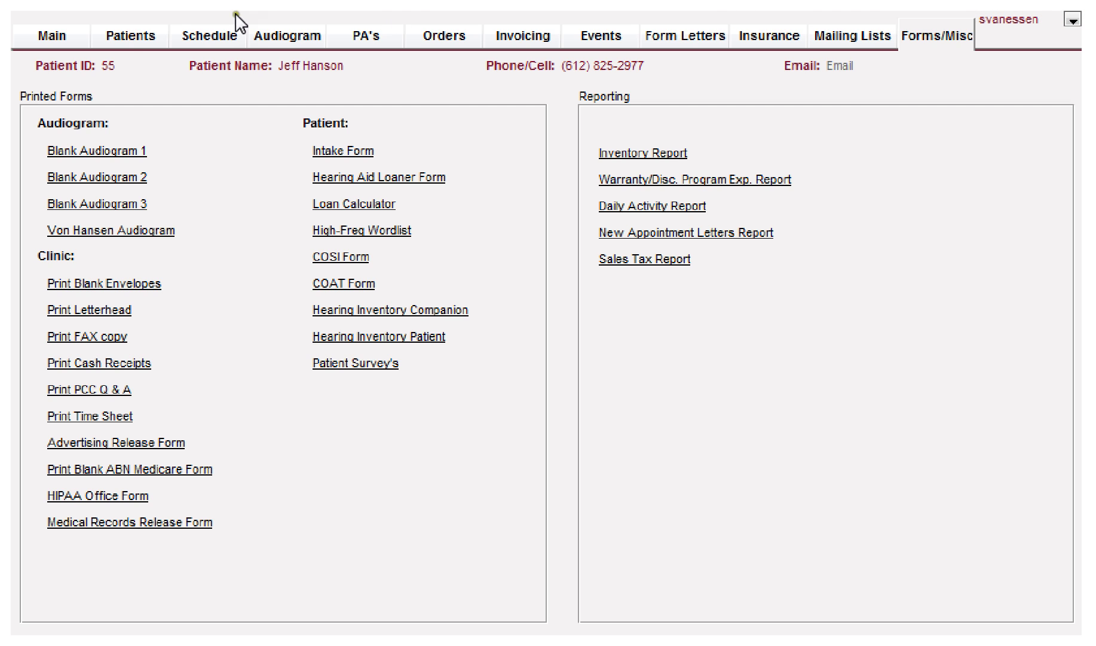
Step: From the Patients tab, open the R - Destiny 1200 aid with Edit Aid or Earmold
click(123, 37)
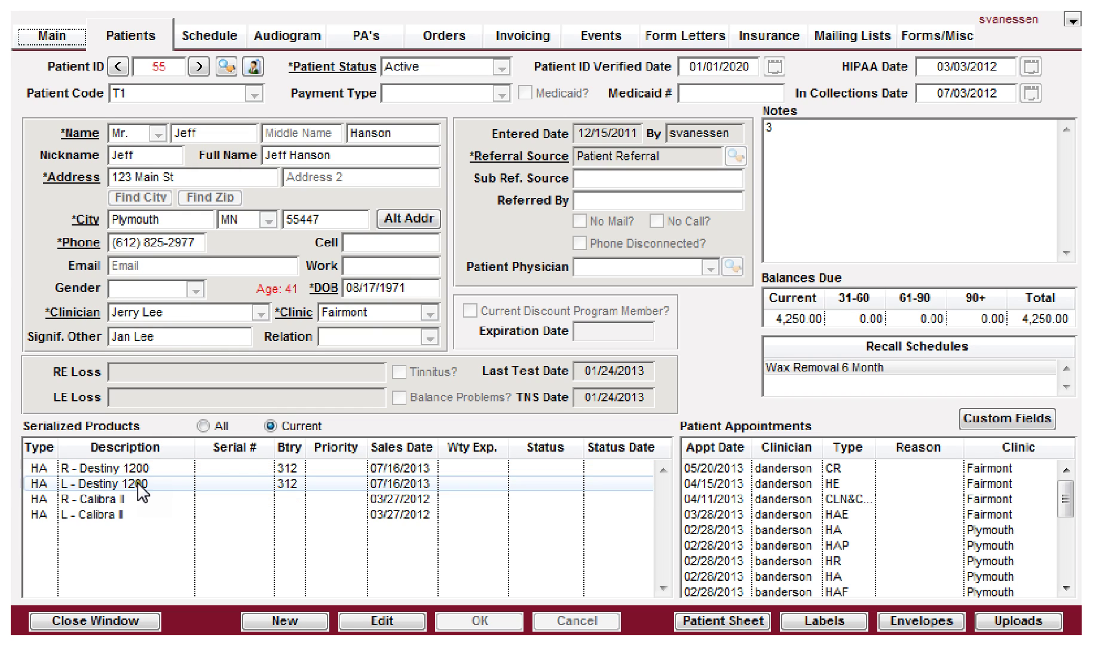
click(150, 469)
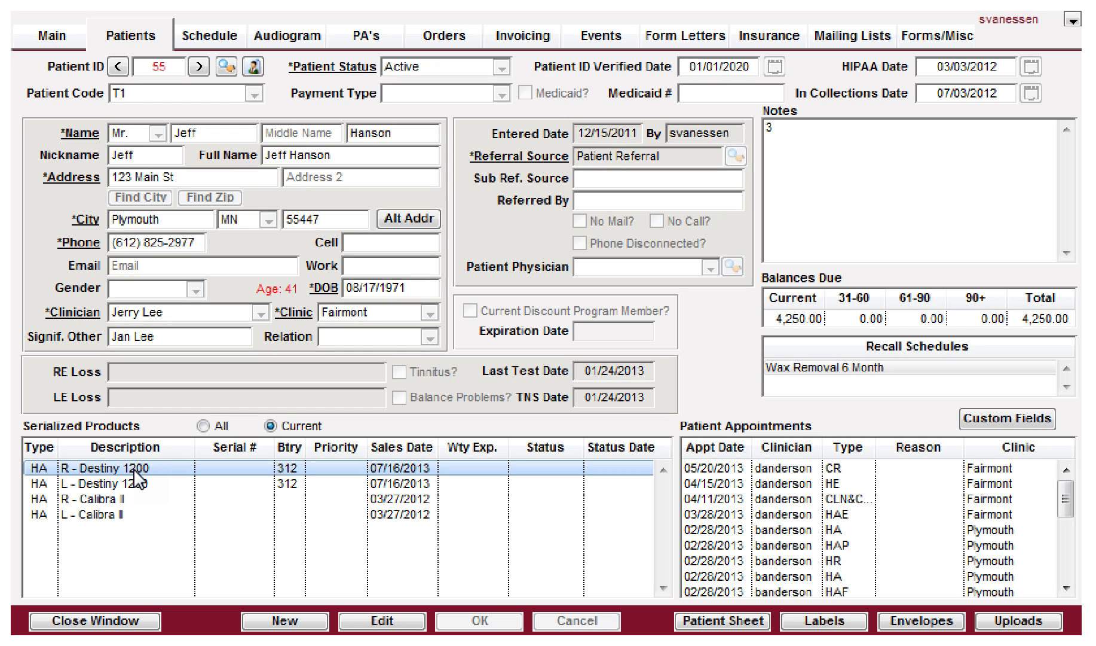
right_click(137, 471)
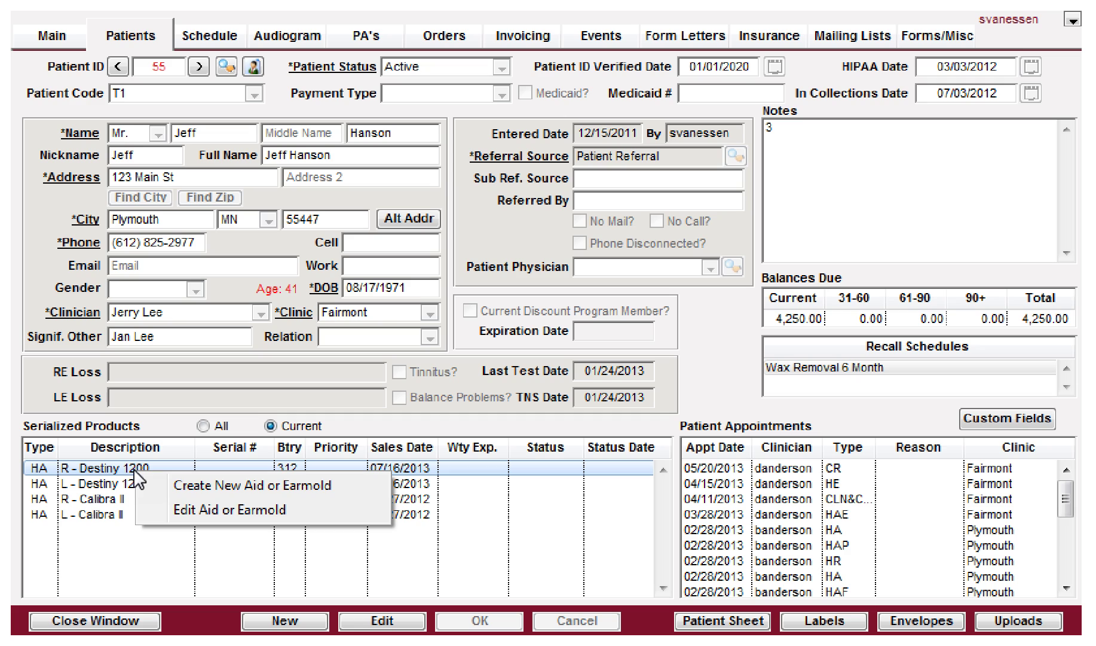
click(190, 505)
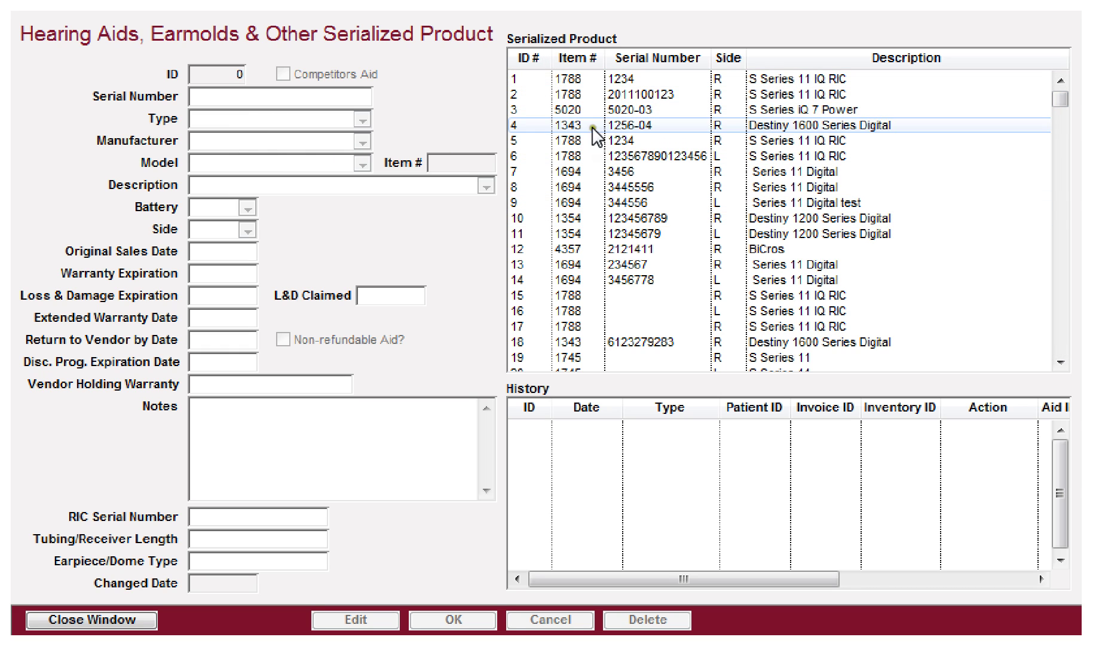
Step: Load record 1705's details, cancel the unsaved edits, and close the serialized product window
drag(1060, 99, 1065, 356)
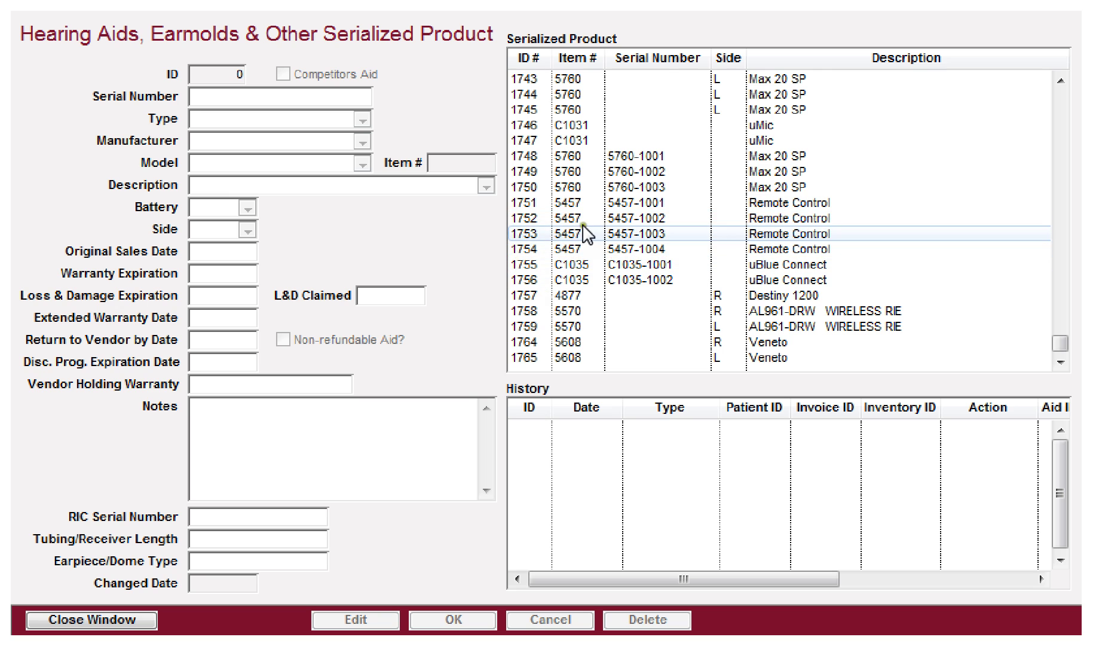
scroll(573, 280, up, 14)
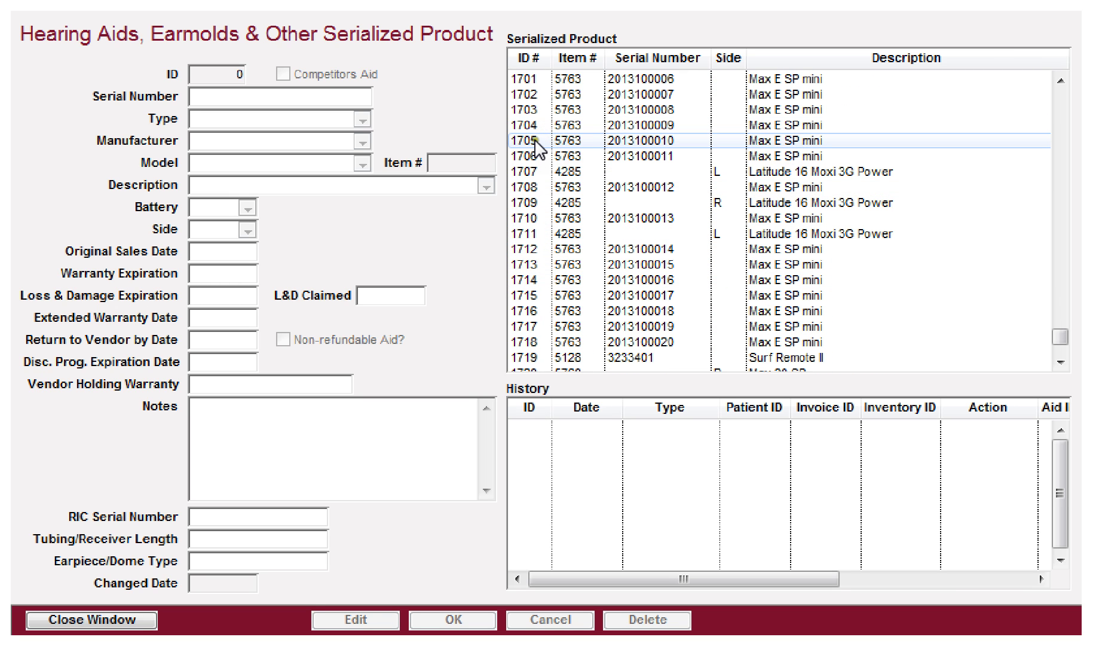
click(536, 141)
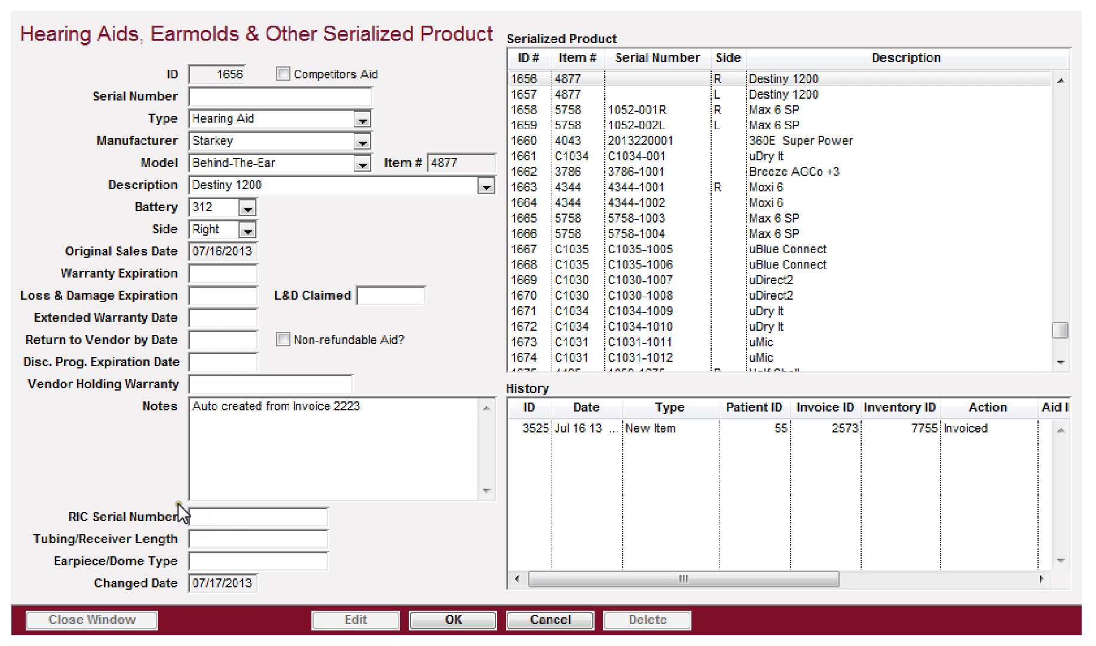
click(528, 622)
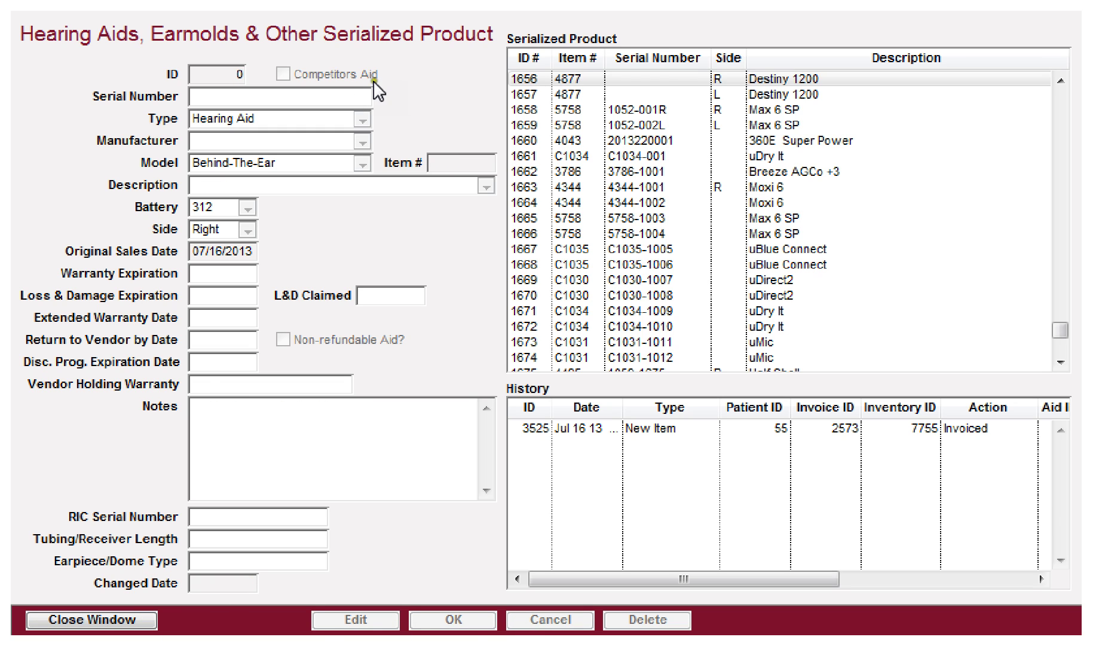
click(552, 1)
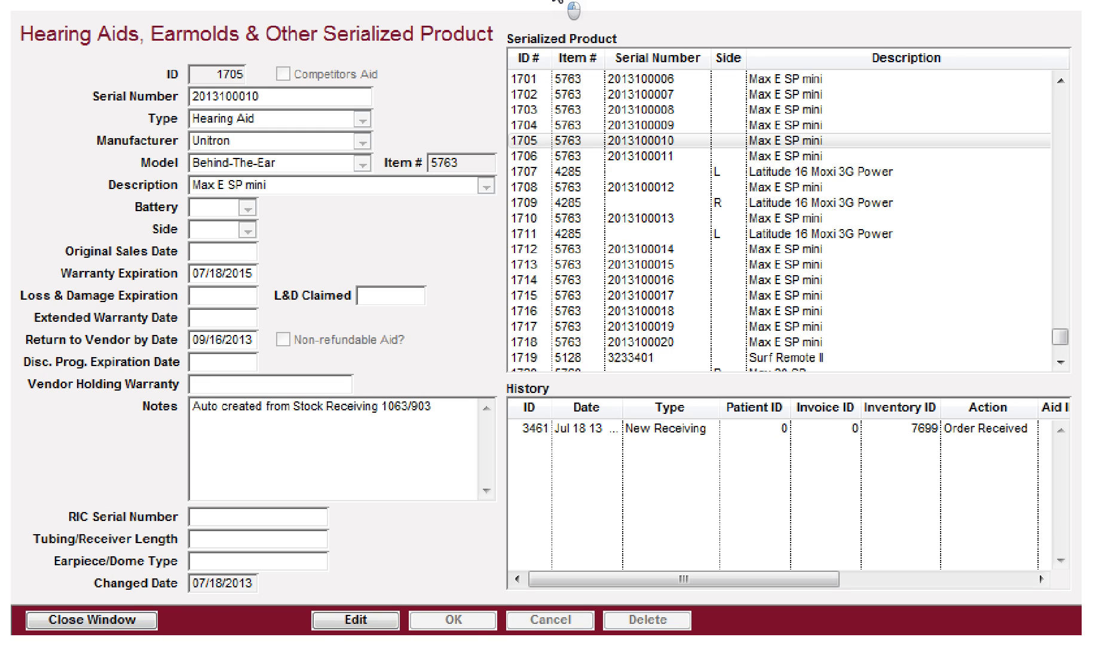
click(84, 620)
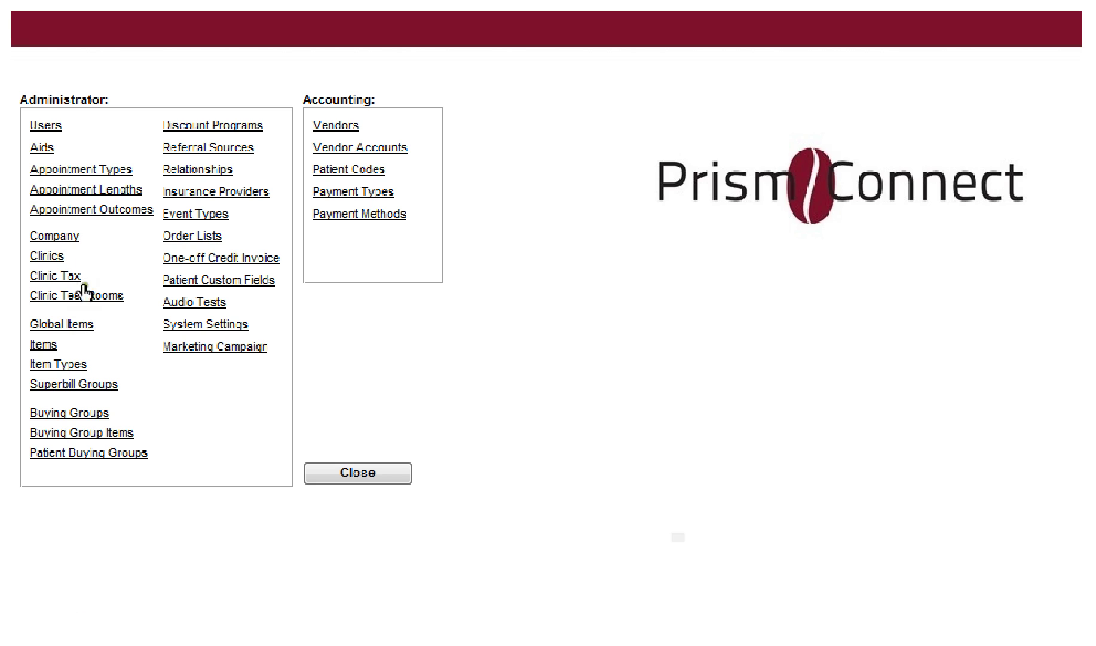
Step: Edit the HA appointment type, trying Blue 3, Yellow 1, Yellow 2 and Blue 1 colours
click(64, 170)
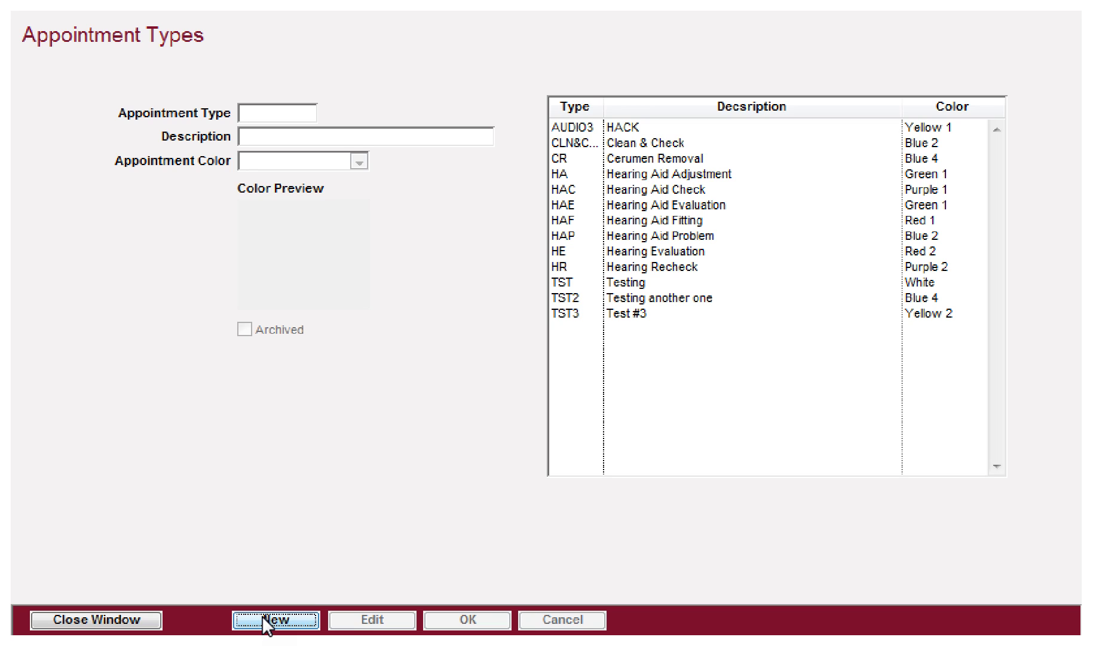
click(620, 174)
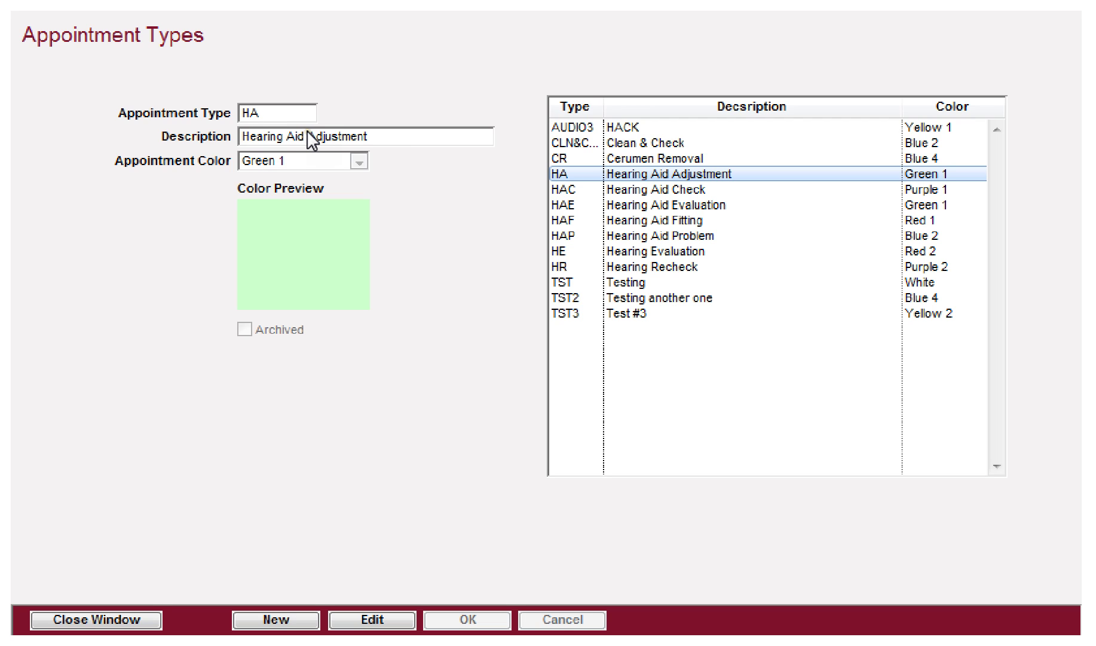
click(375, 620)
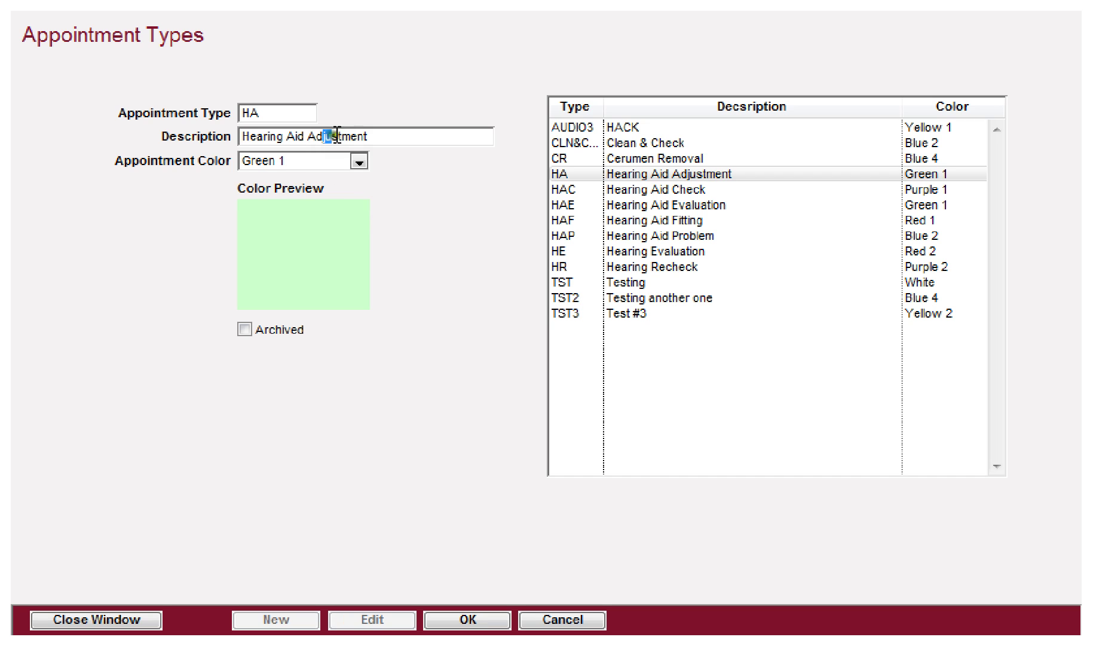
click(281, 160)
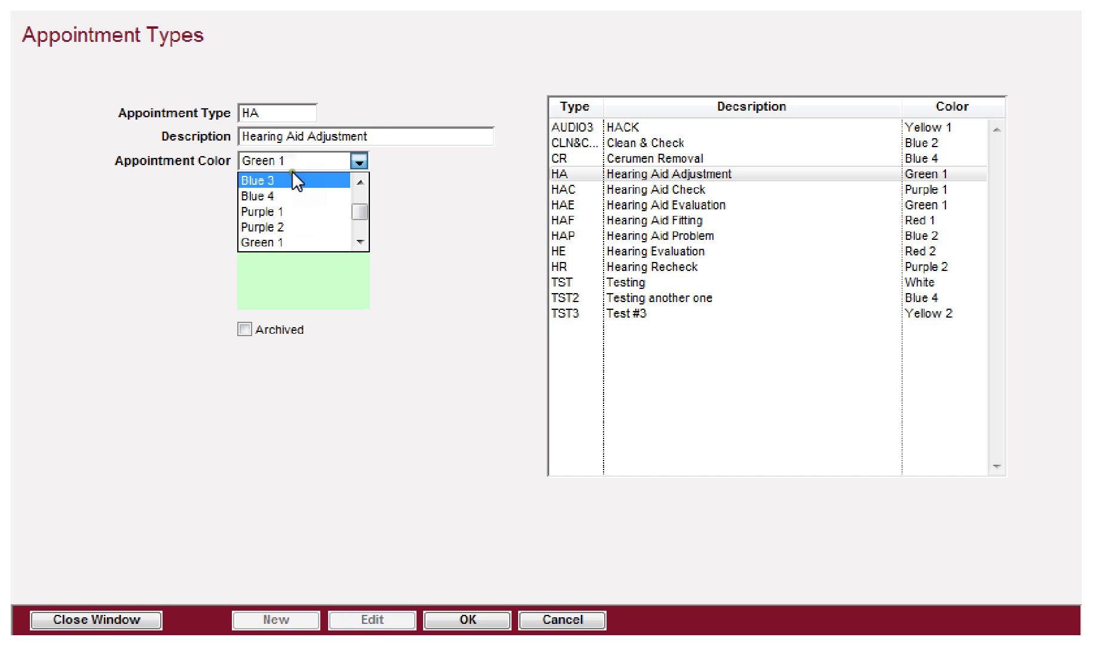
click(281, 181)
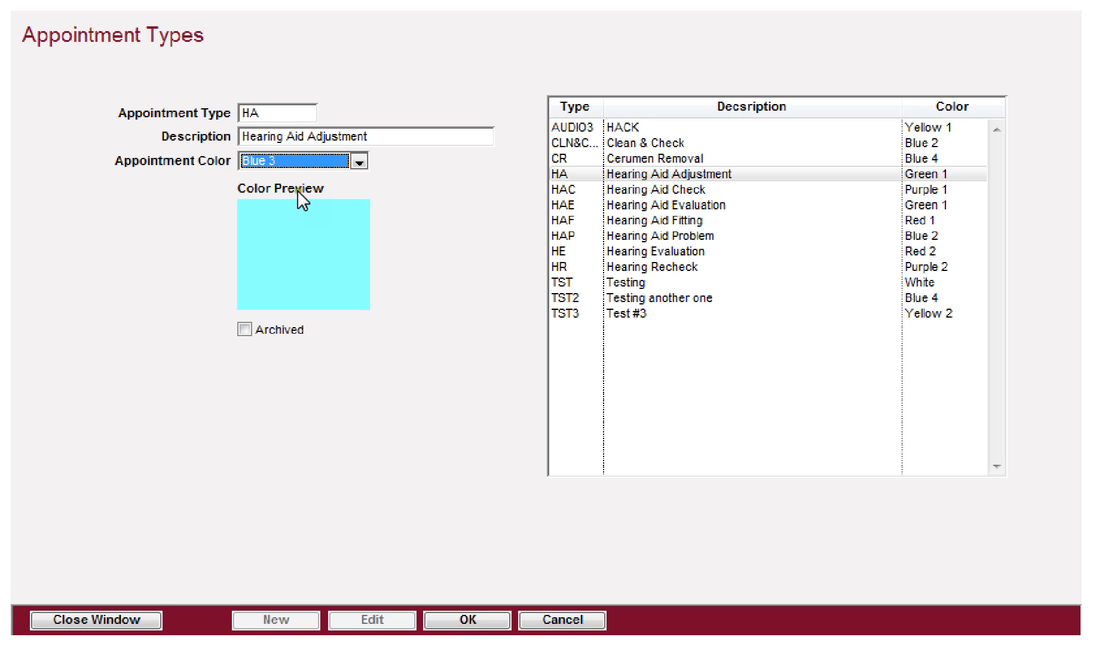
click(359, 161)
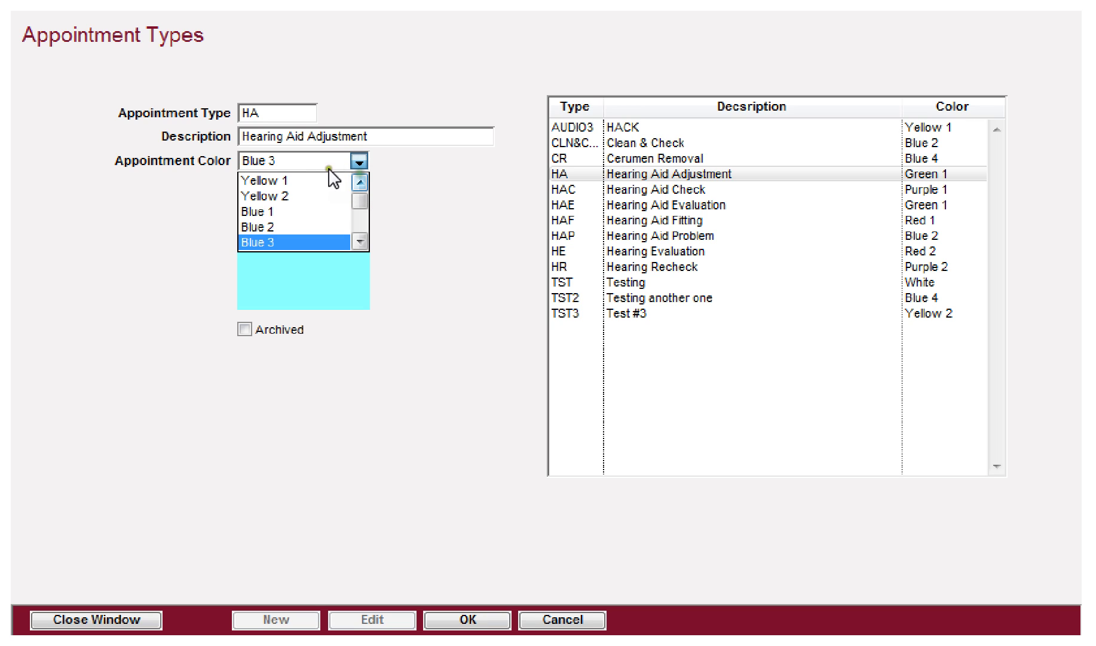
click(300, 179)
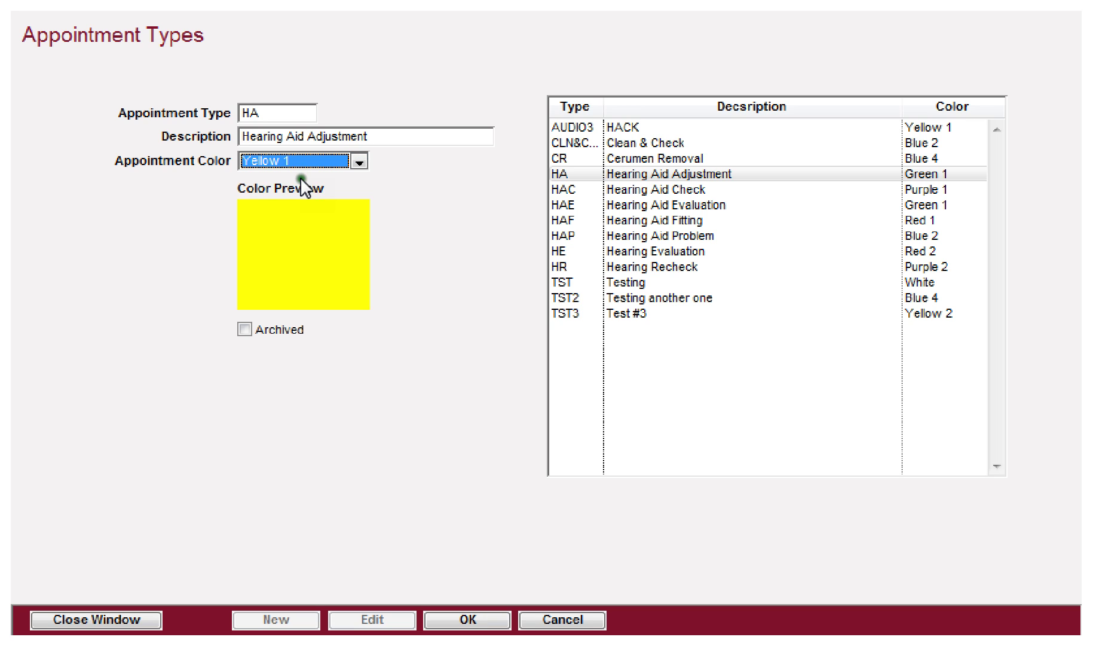
click(306, 163)
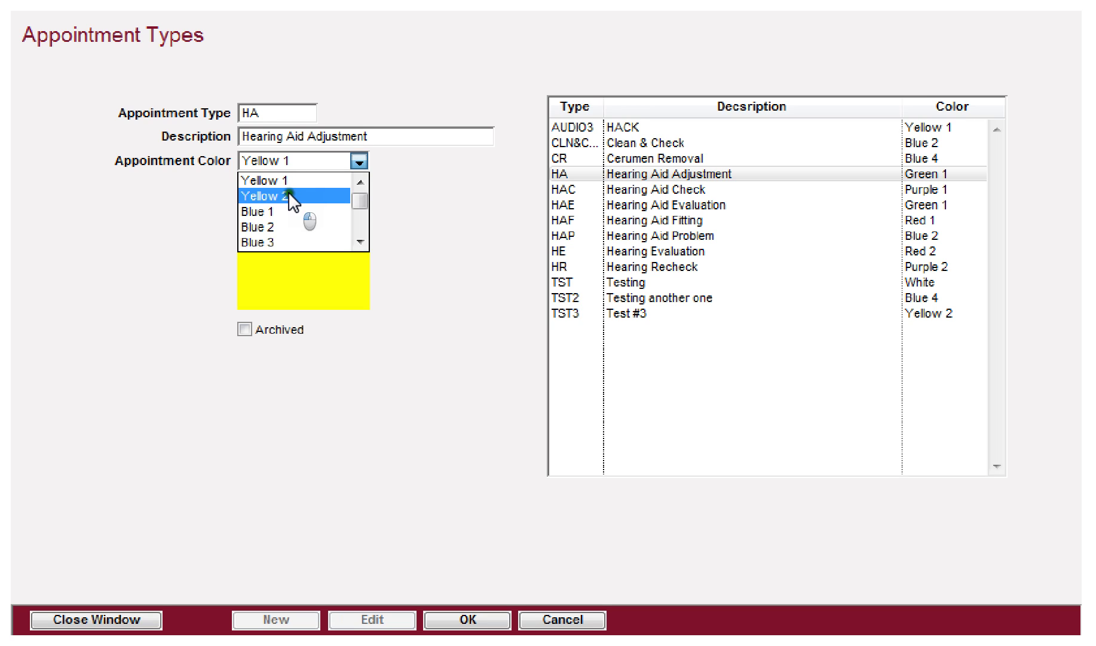
click(288, 192)
click(307, 159)
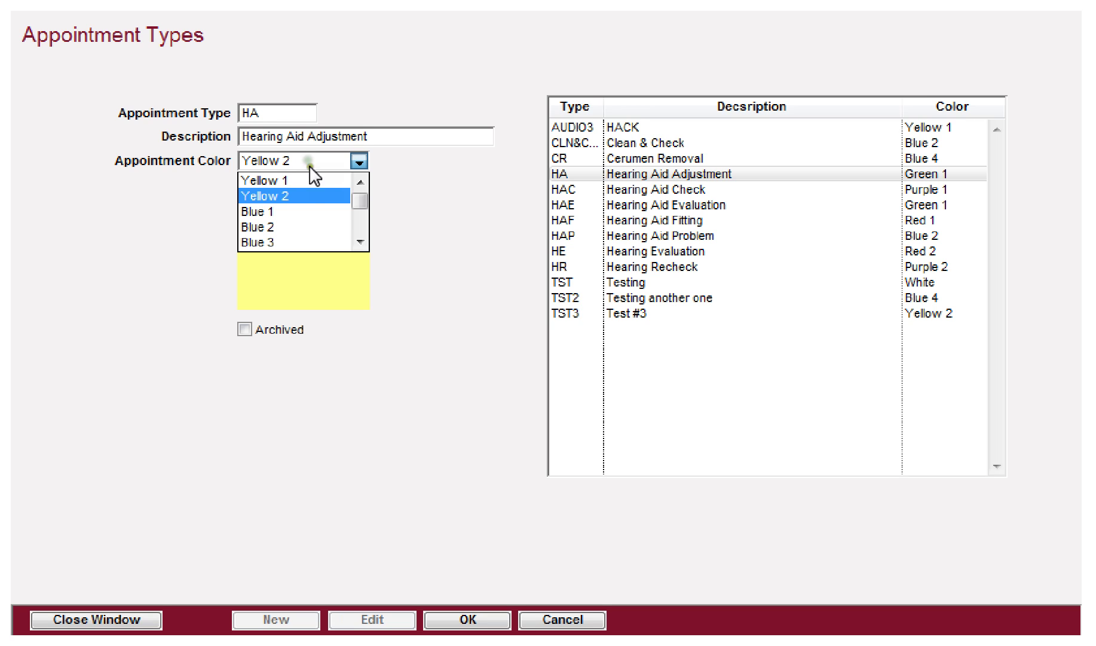
click(279, 210)
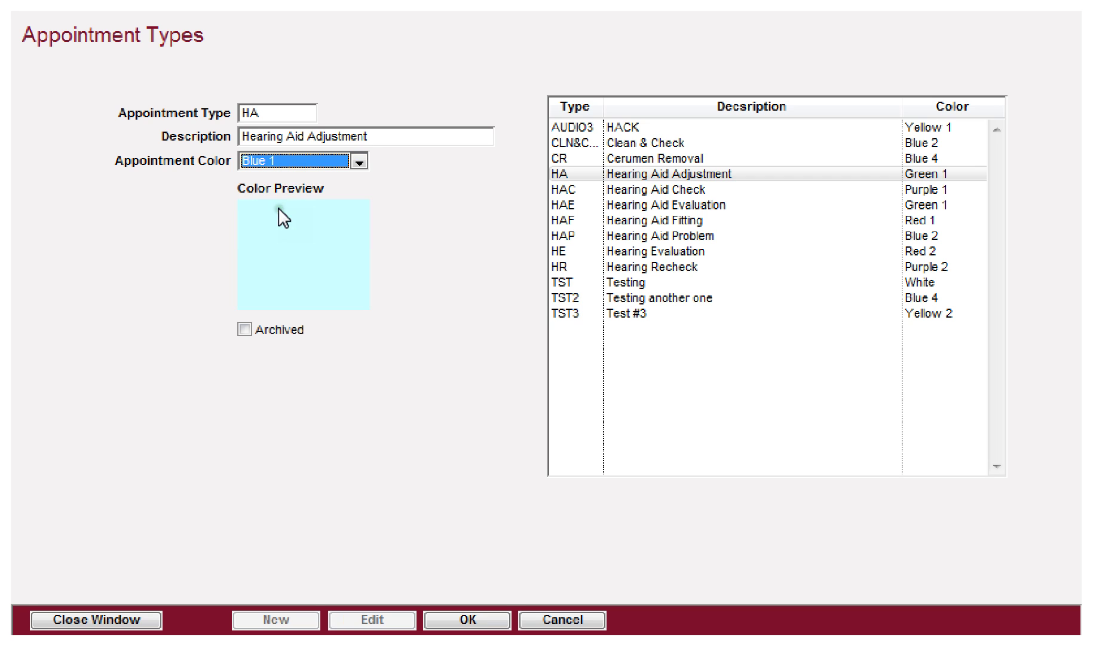
Step: Try Red 2, Green 2, Purple 1 and Blue 1 as the HA appointment colour
click(301, 161)
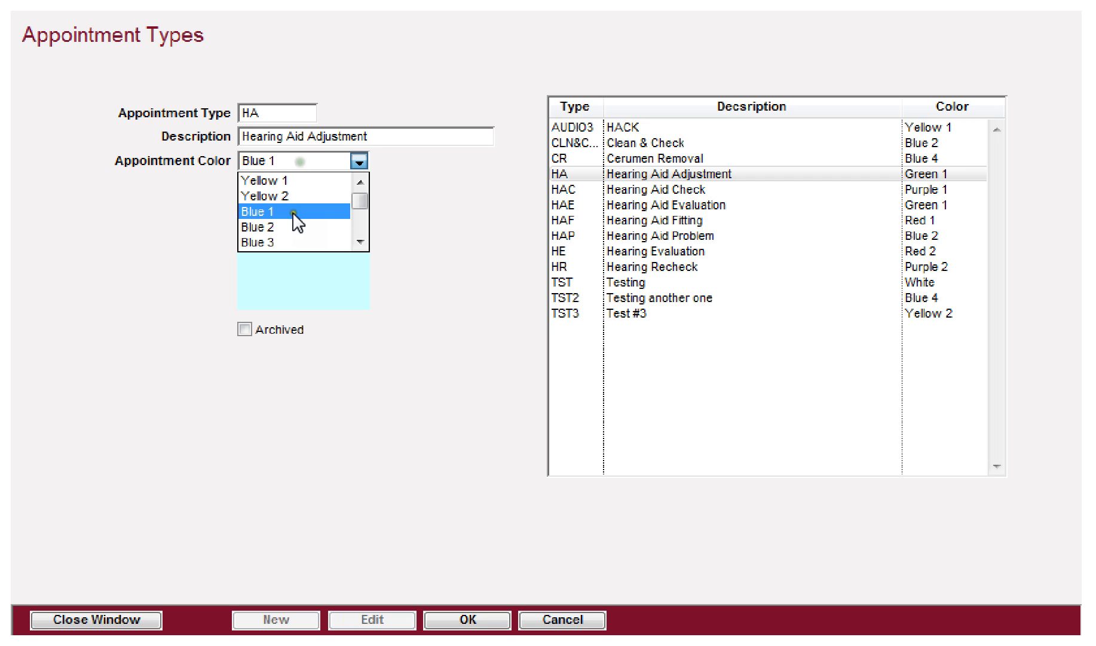
click(359, 241)
click(359, 241)
click(359, 241)
click(359, 241)
click(360, 241)
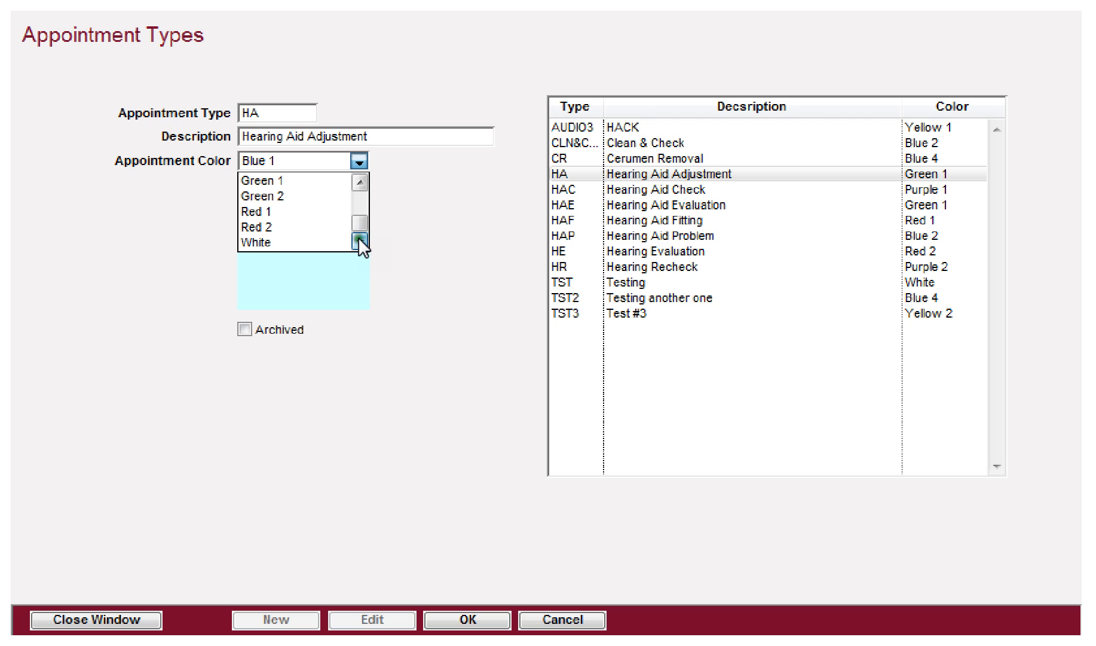
click(279, 227)
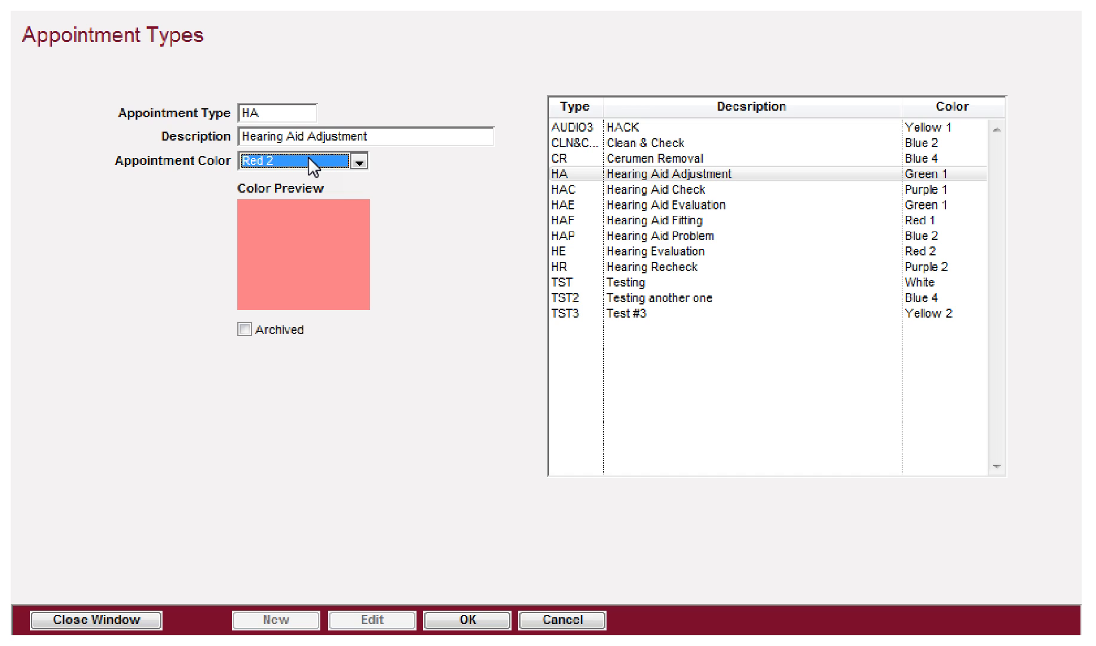
click(309, 163)
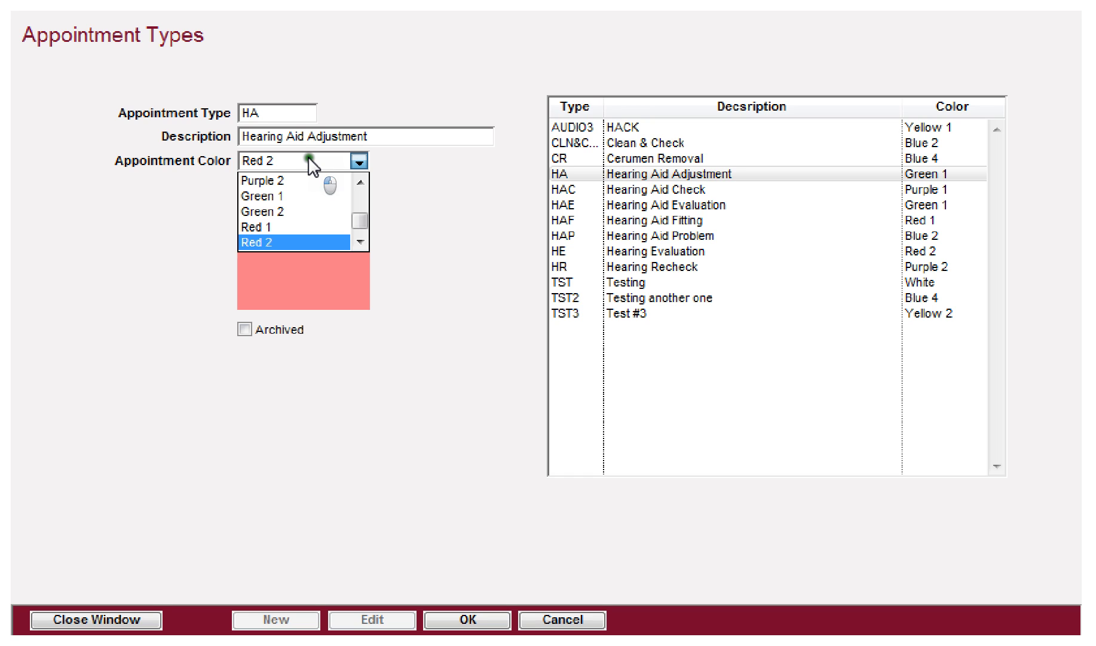
click(279, 207)
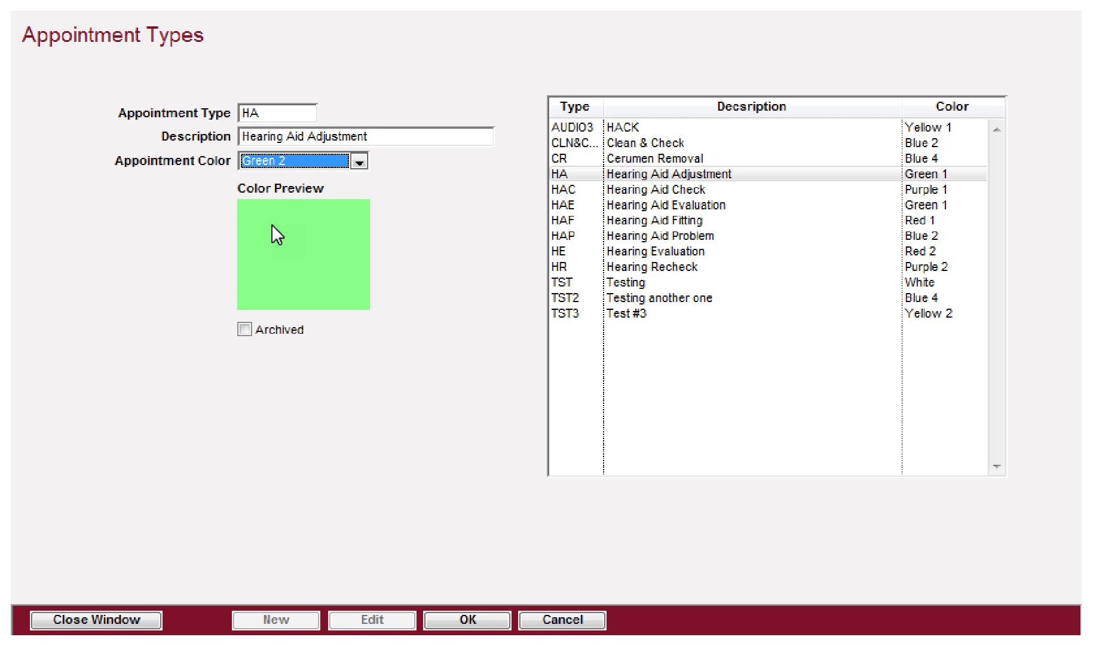
click(287, 160)
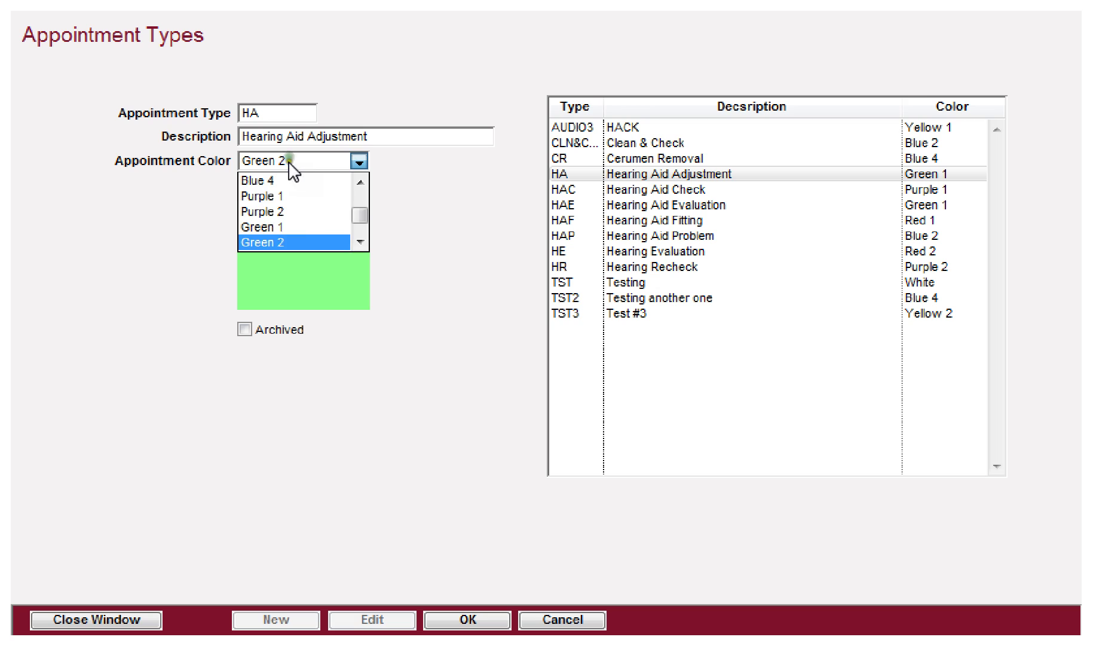
click(270, 189)
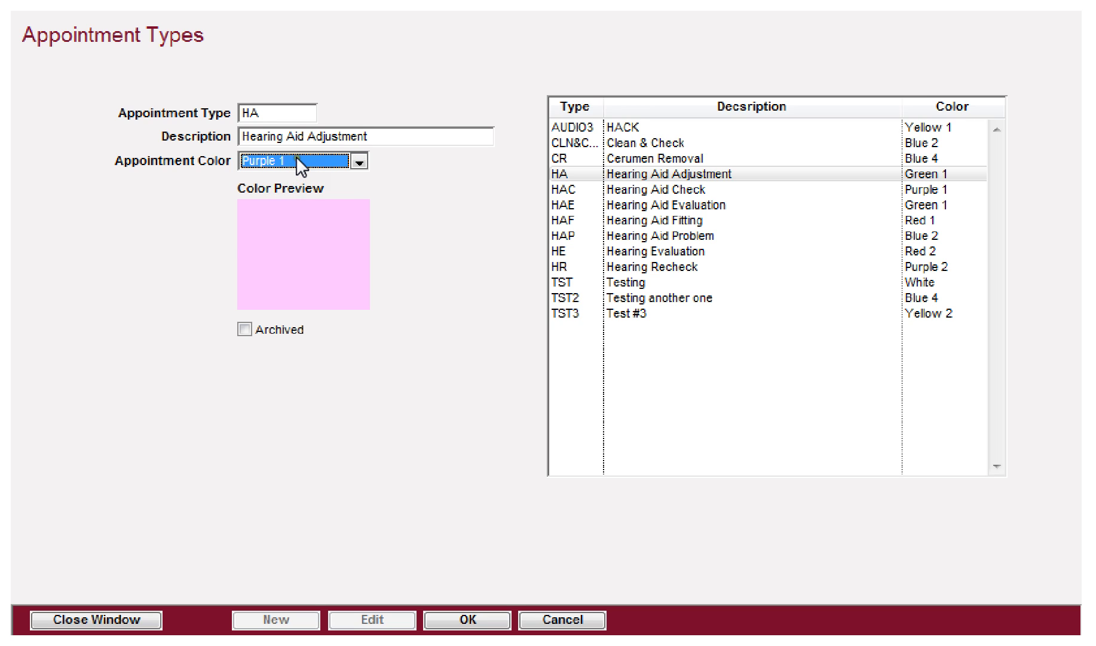
click(296, 158)
click(289, 177)
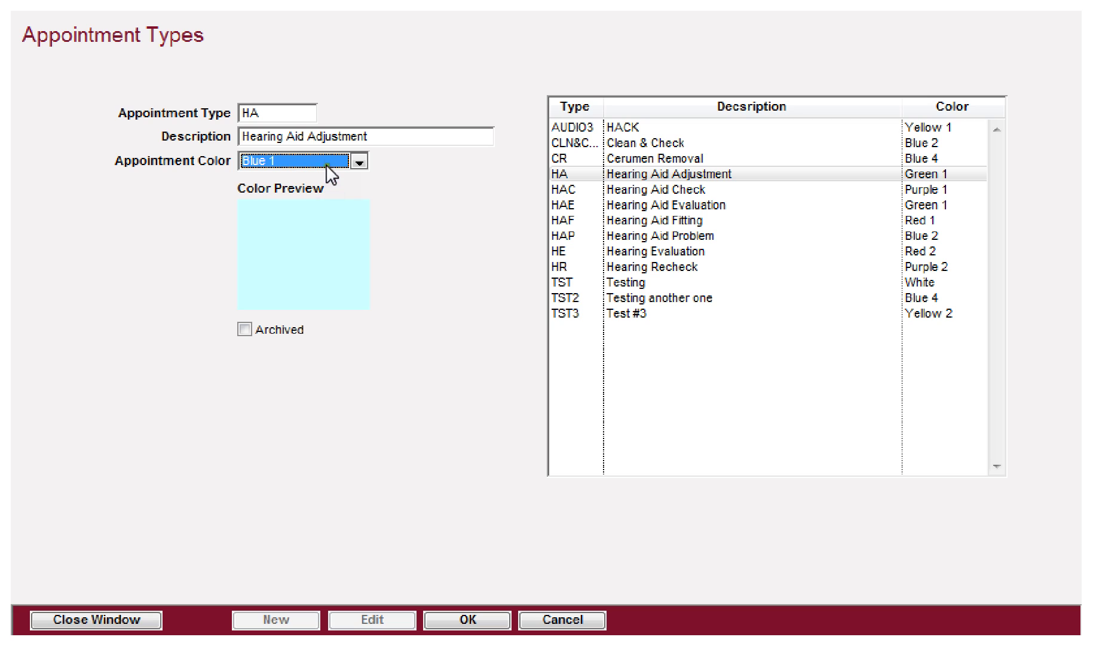
Step: Set the HA colour to Yellow 2, leave it unarchived, and save
click(357, 160)
click(275, 190)
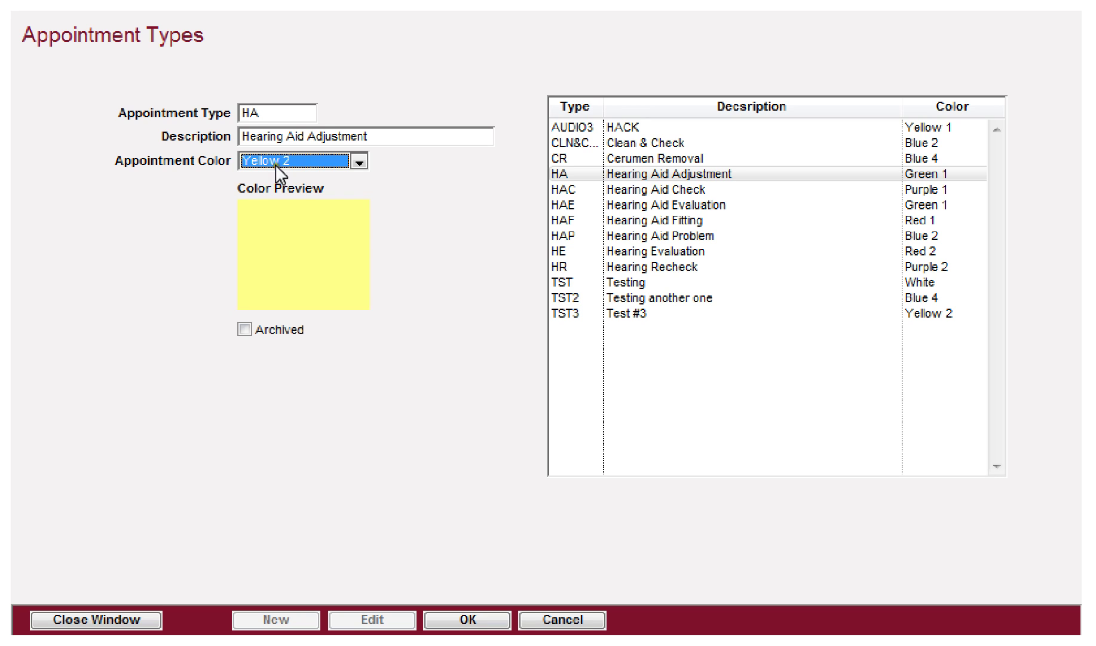
click(244, 330)
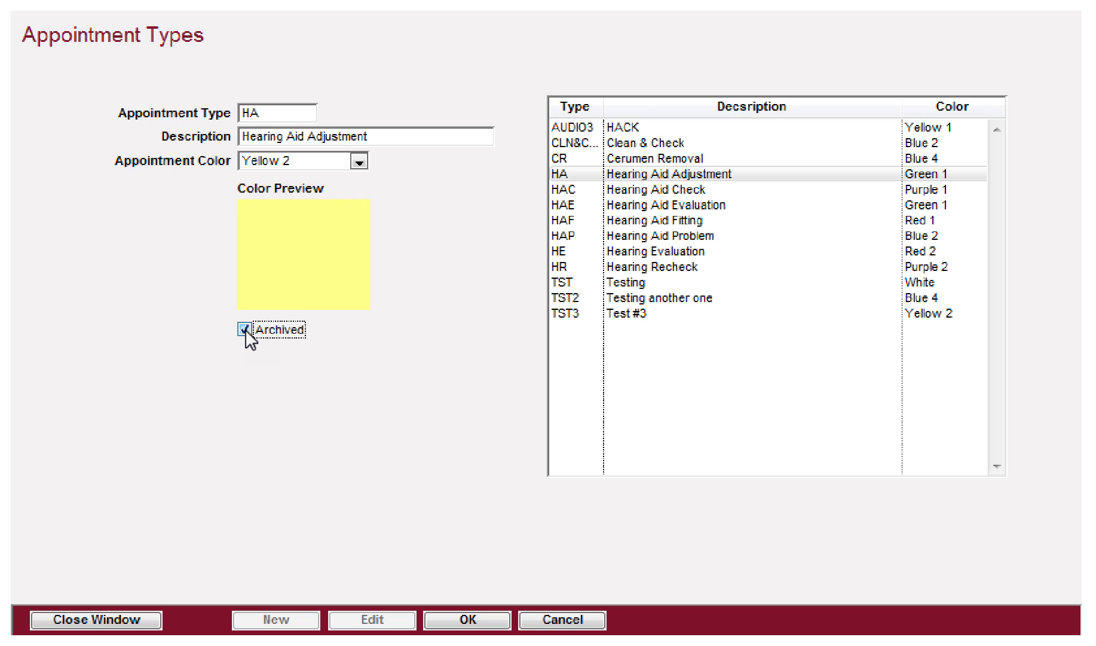
click(245, 330)
click(474, 620)
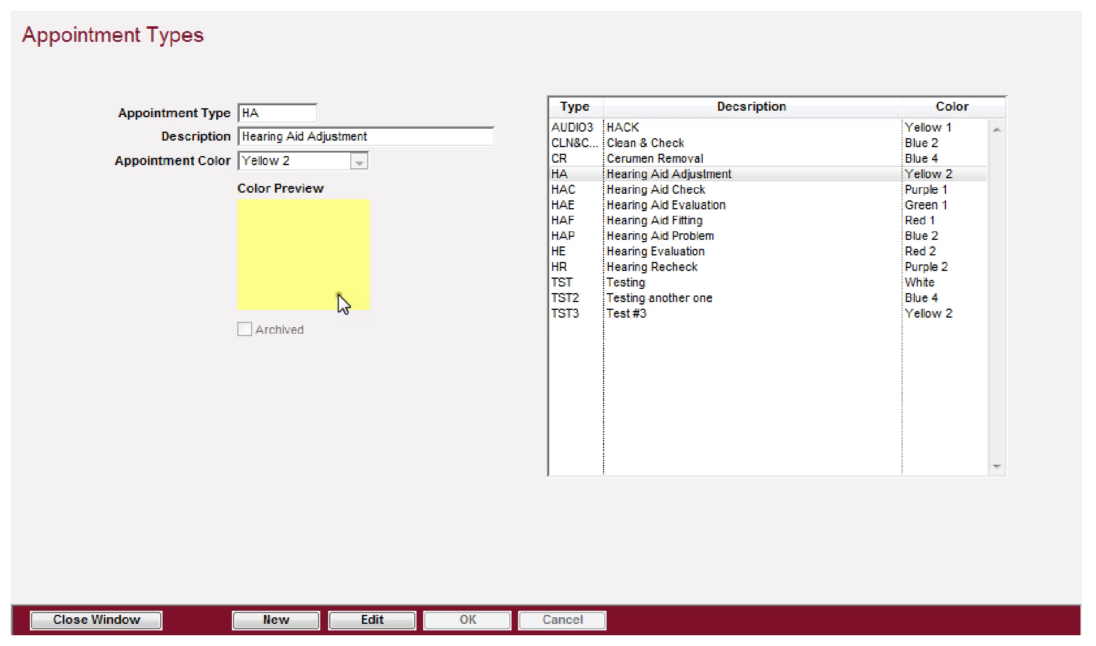
Step: Create a new appointment type with code AHT and description 'Annual Hearing Test'
click(269, 621)
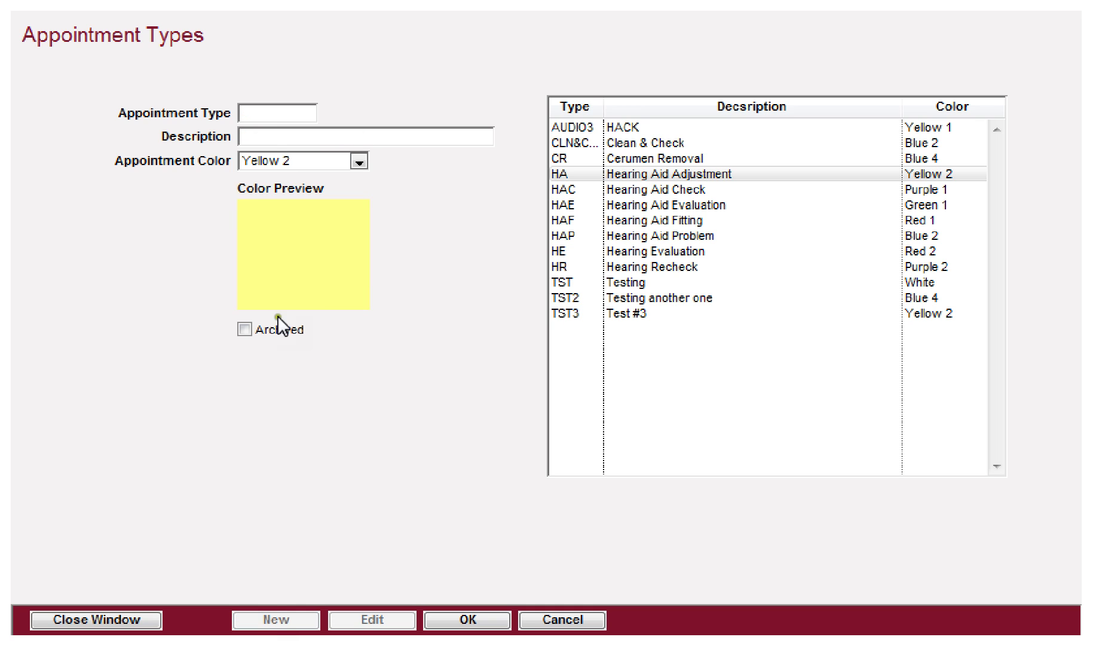
click(264, 113)
text(A)
text(HT)
text(Annual)
text( Hearing Test)
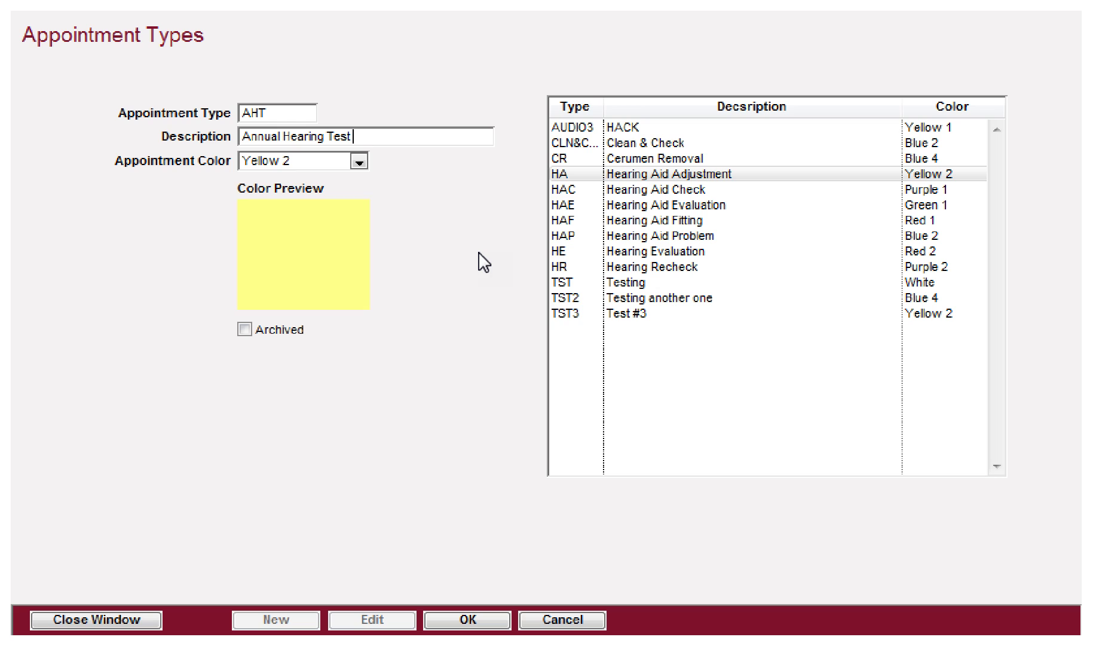
Step: Give the AHT type appointment colour Blue 2, save it, and close the appointment types window
key(Tab)
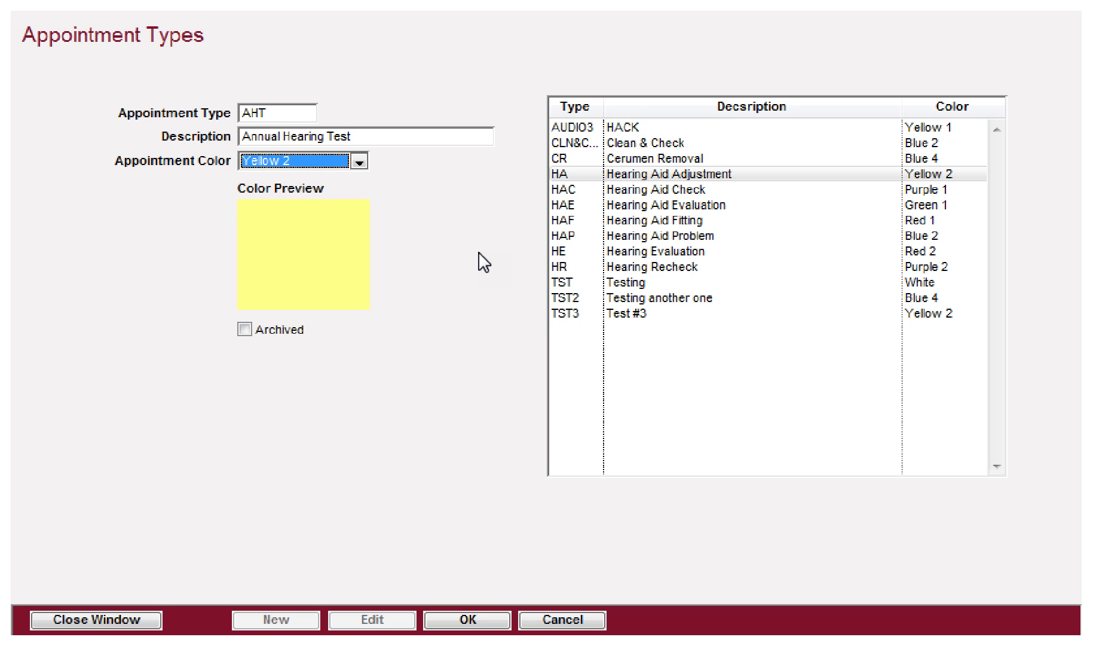
click(358, 162)
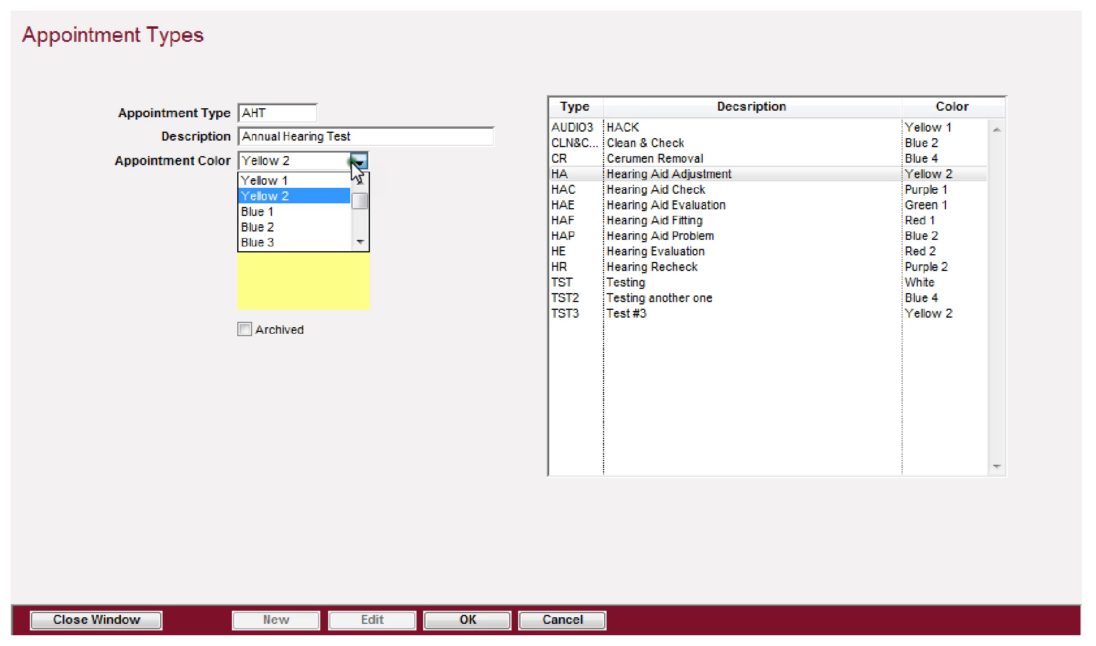
click(266, 211)
click(320, 166)
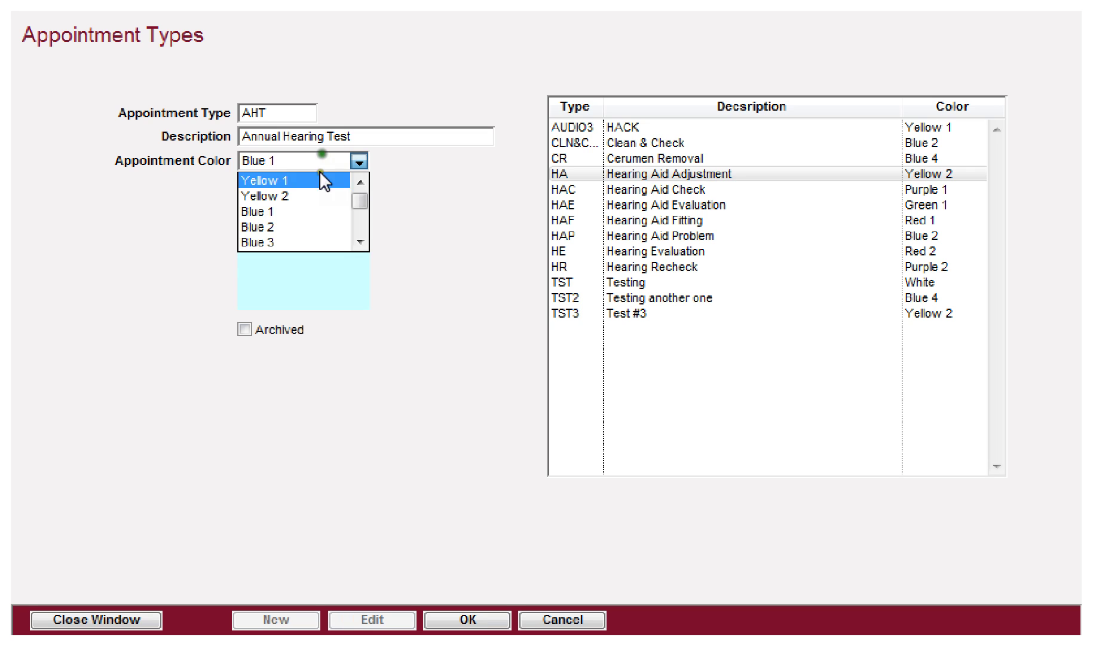
click(284, 227)
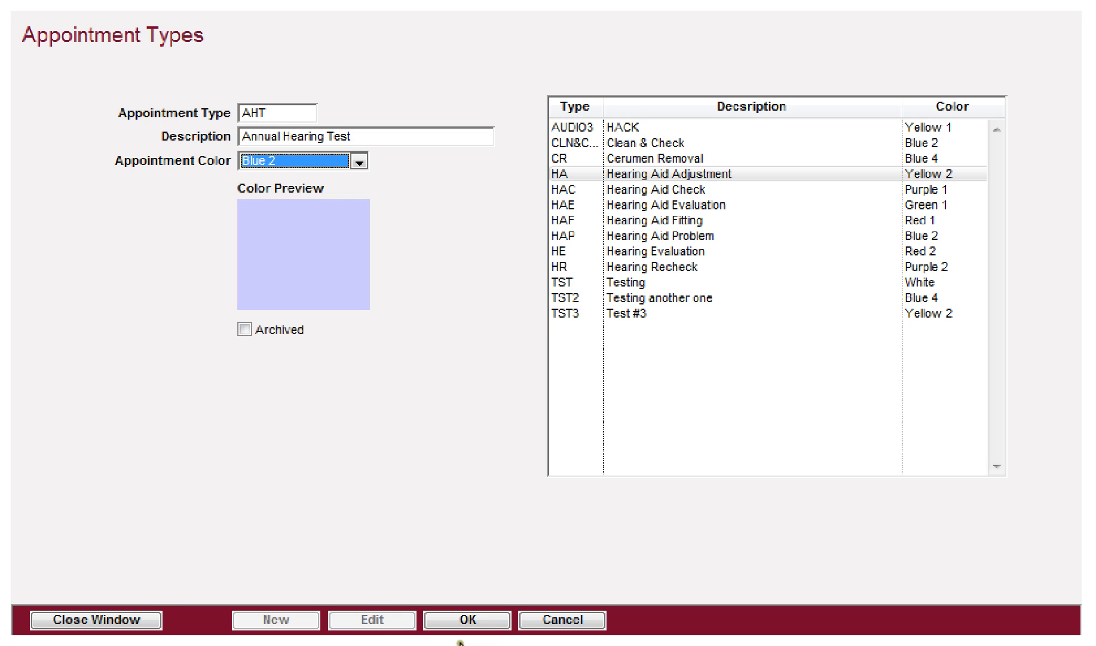
click(482, 620)
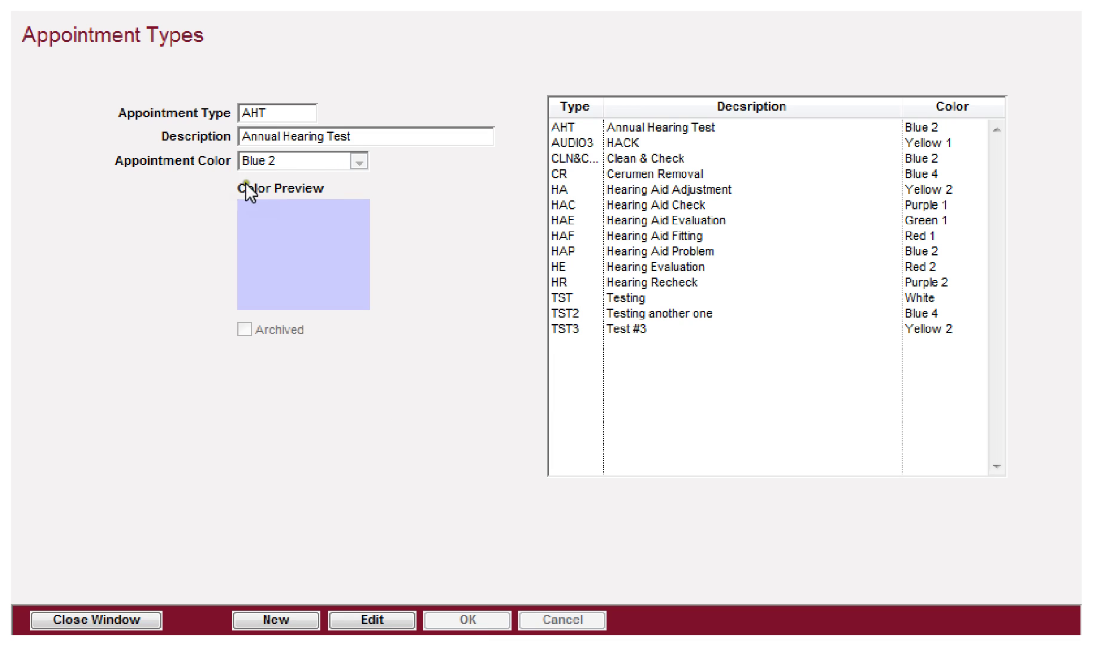
click(102, 621)
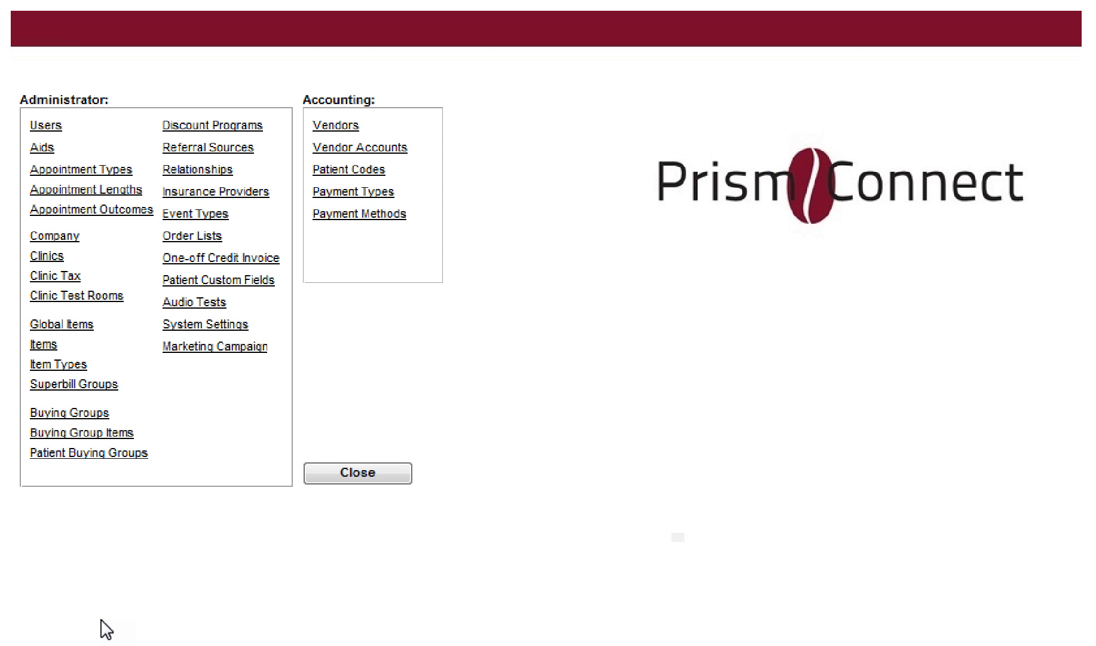
Step: Open Appointment Lengths and scroll through the clinician appointment durations list
click(58, 191)
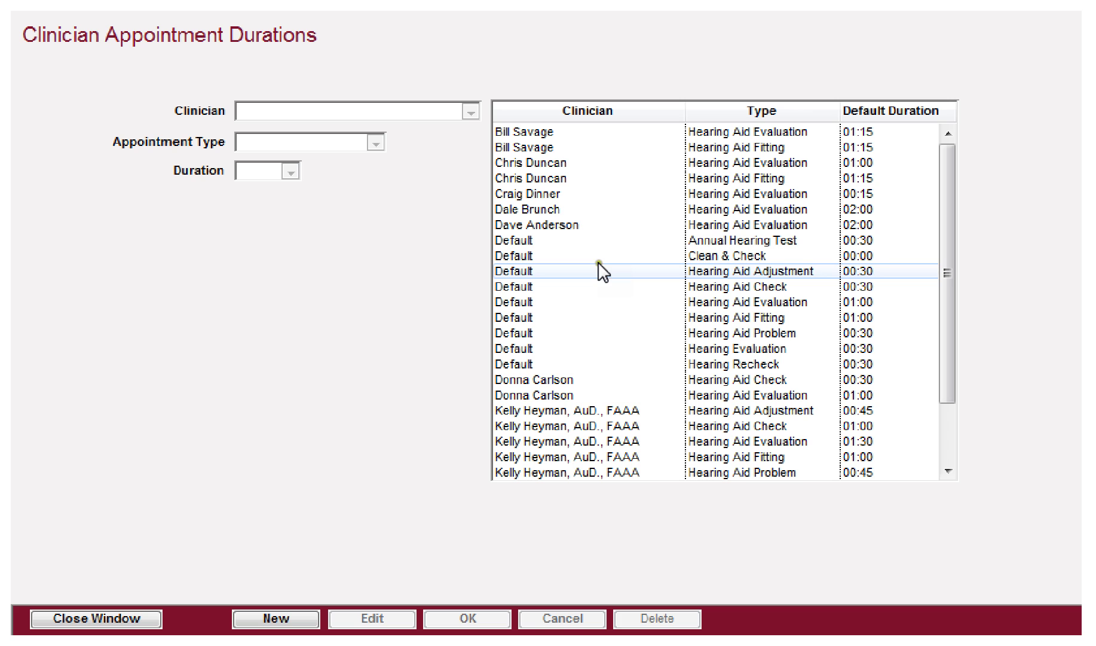
scroll(948, 254, down, 1)
scroll(950, 269, down, 4)
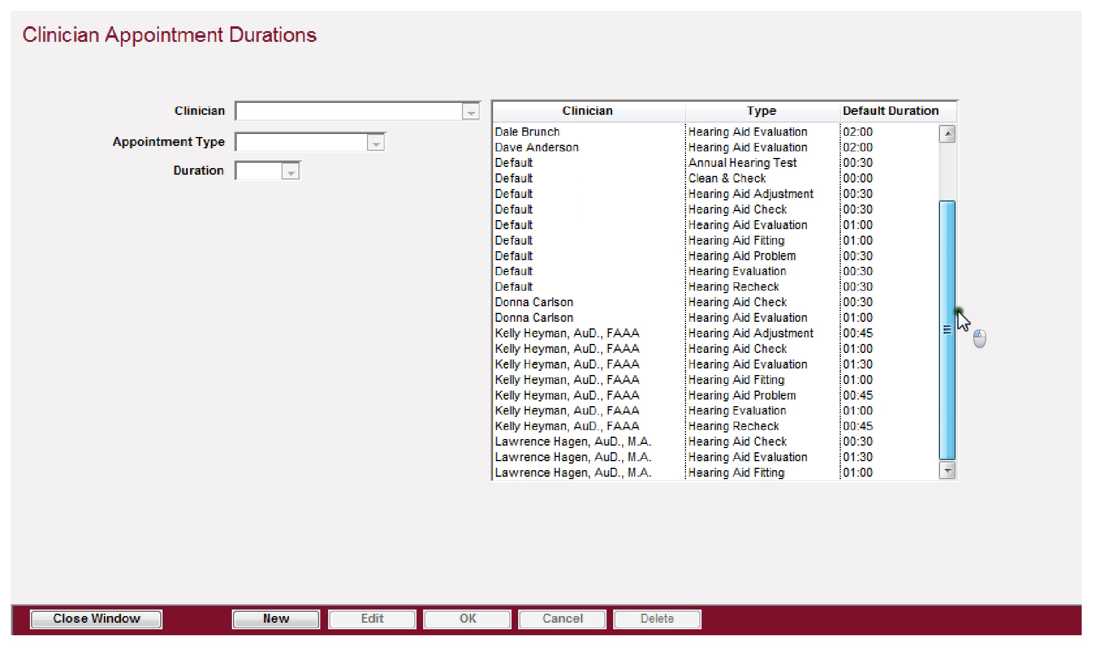
scroll(966, 299, up, 5)
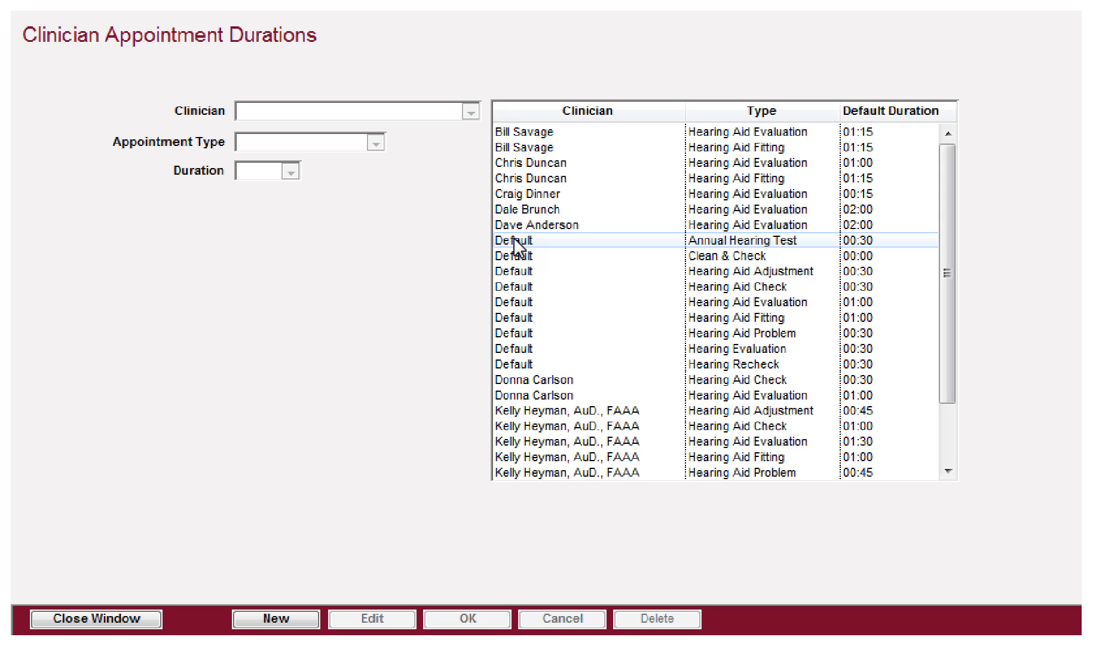
Step: Change the Default Annual Hearing Test duration from 00:30 to 00:45
click(515, 245)
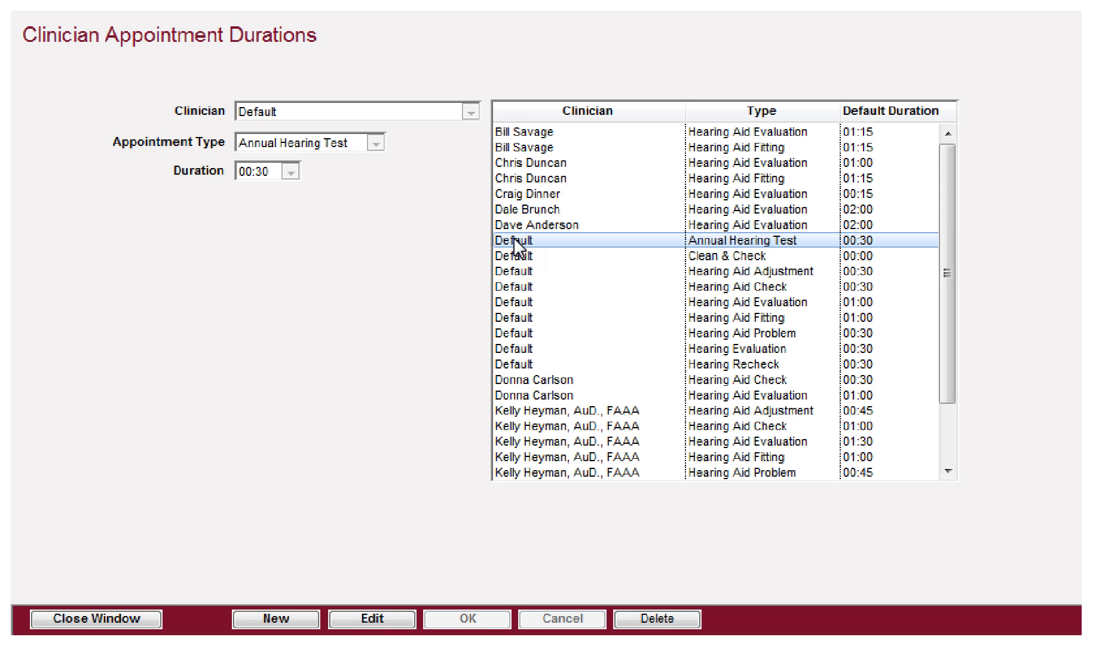
click(549, 239)
click(297, 113)
click(287, 114)
click(371, 618)
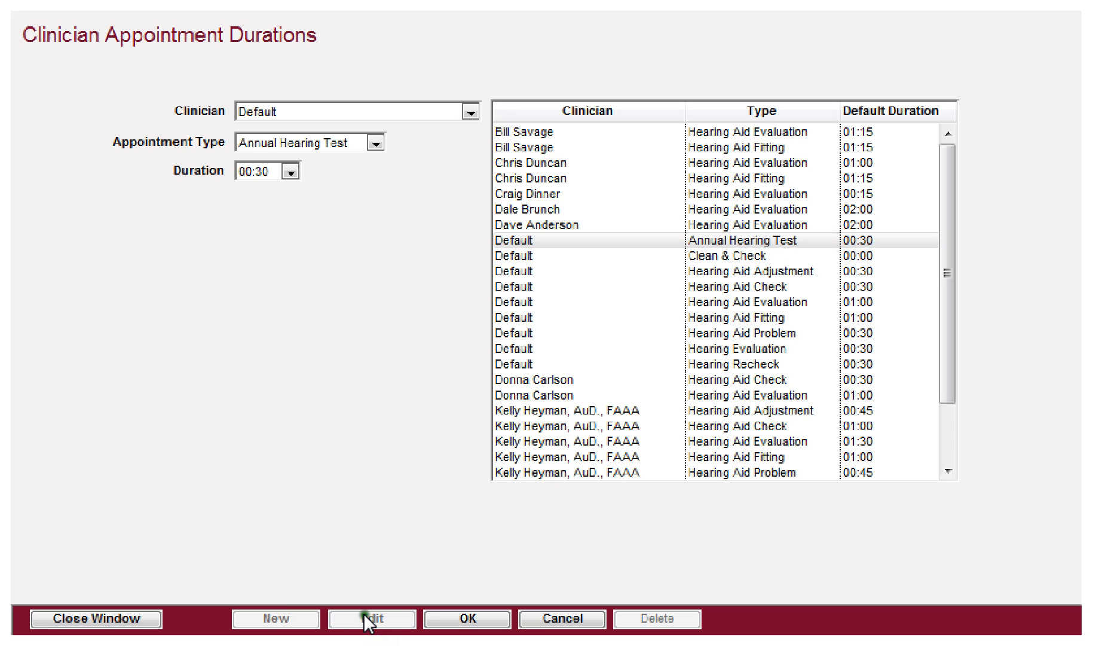
click(292, 172)
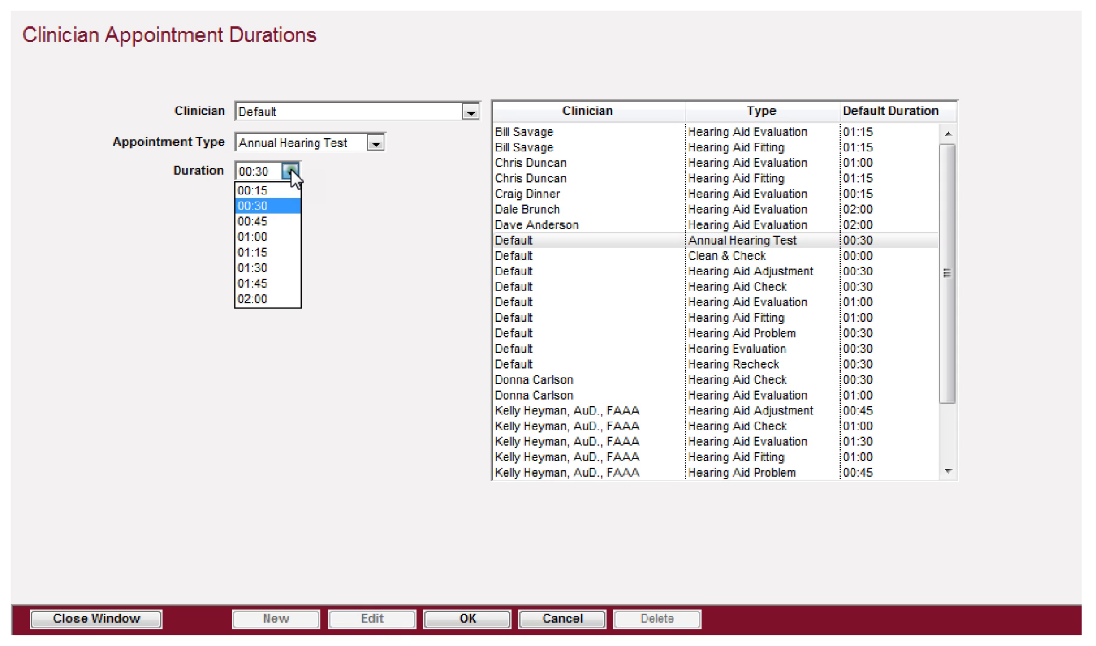
click(269, 218)
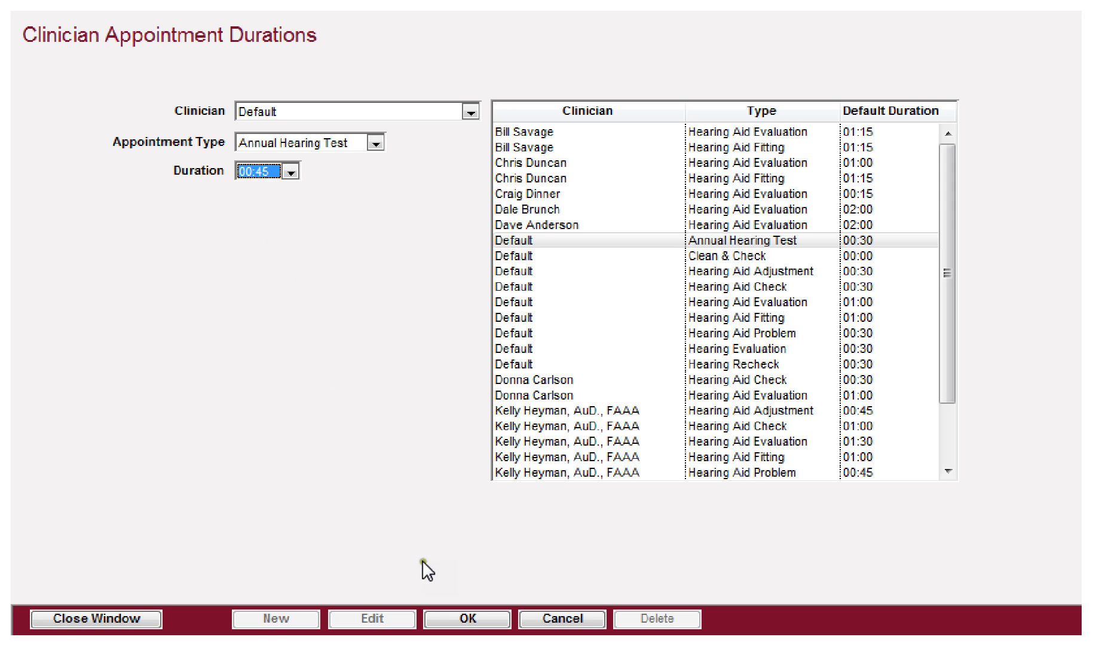
click(459, 618)
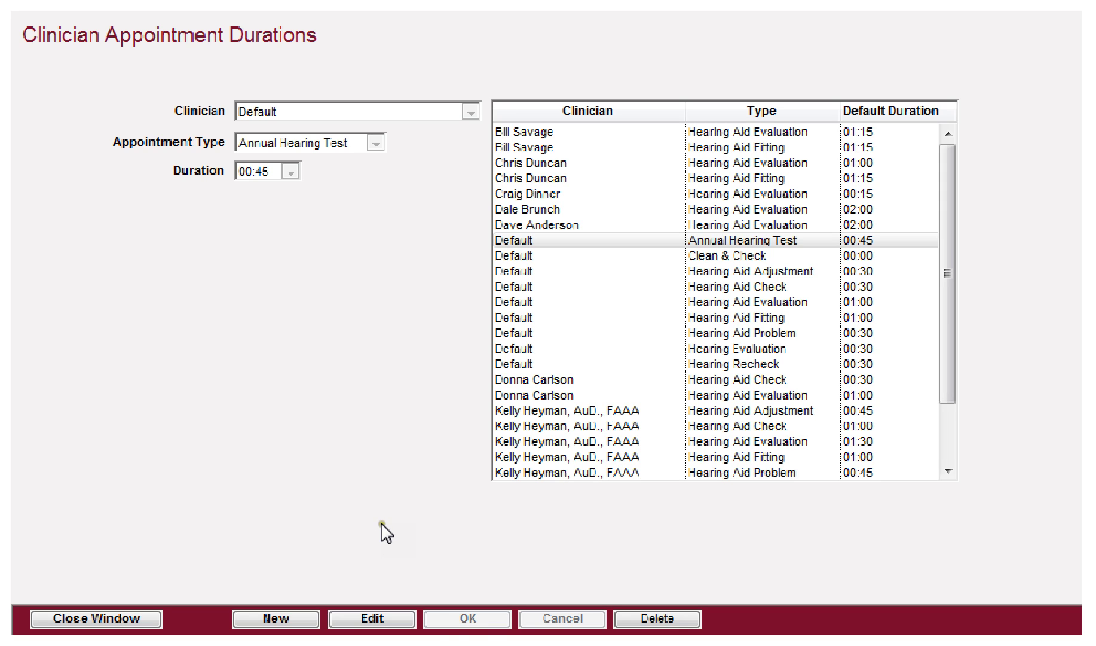
Step: Add a duration entry giving the chosen clinician a 01:00 Annual Hearing Test
click(277, 620)
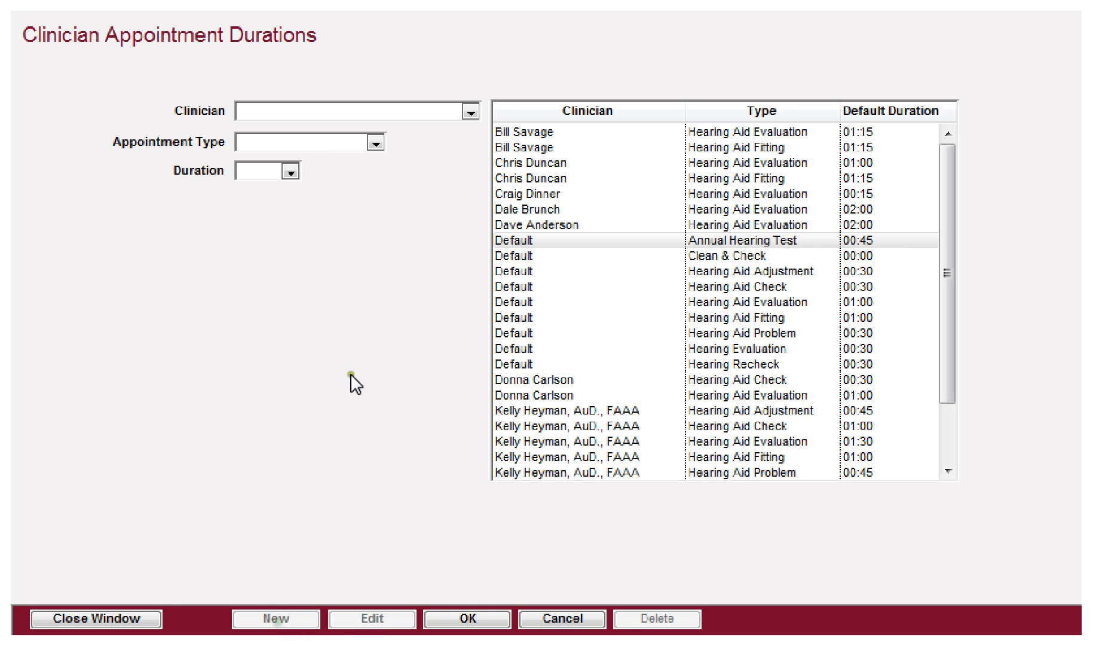
click(438, 111)
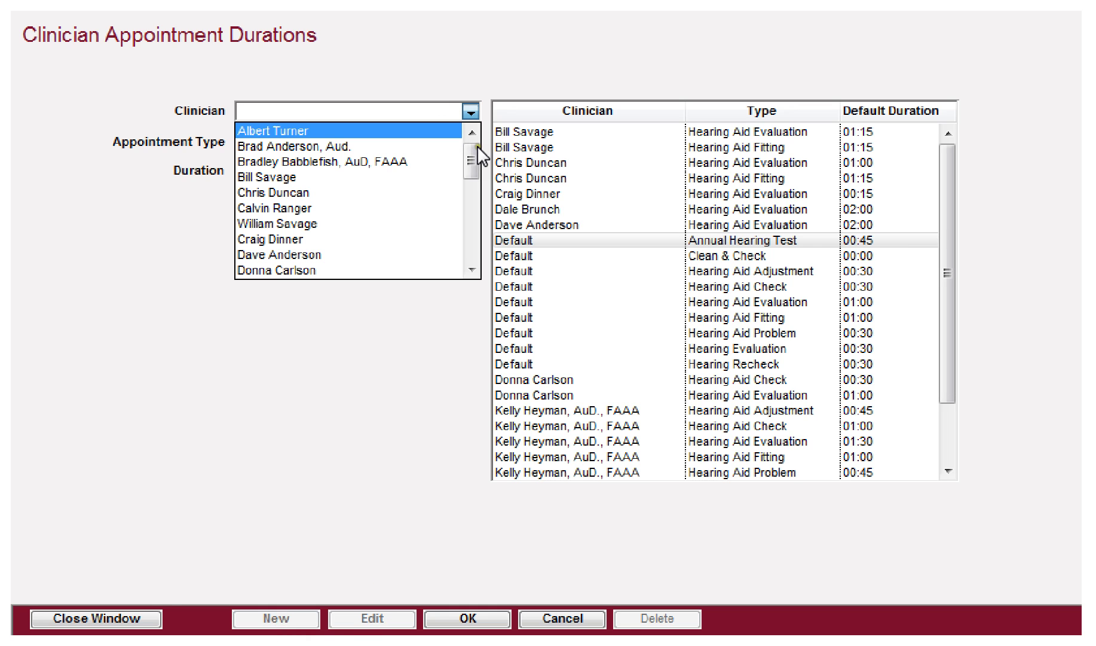
drag(477, 152, 476, 215)
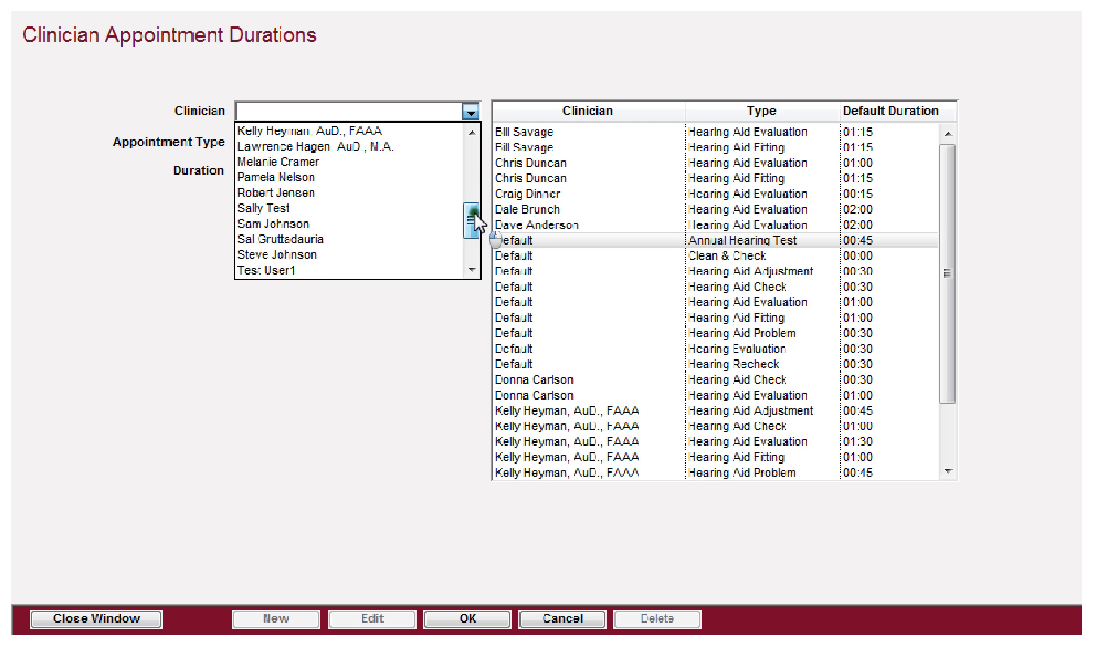
click(302, 225)
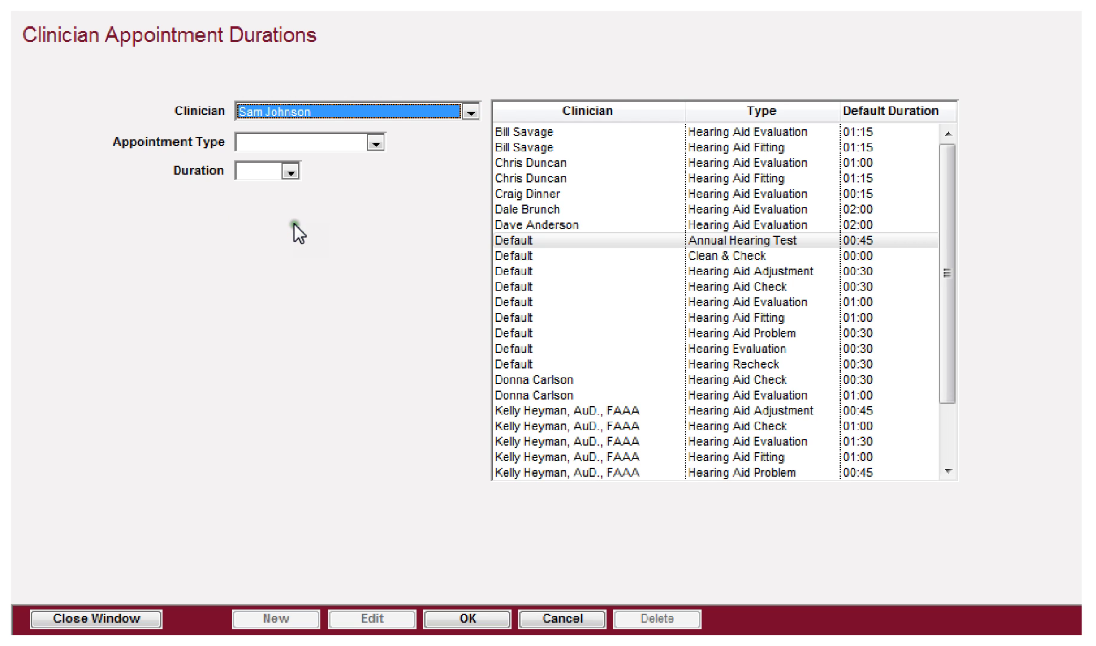
click(362, 143)
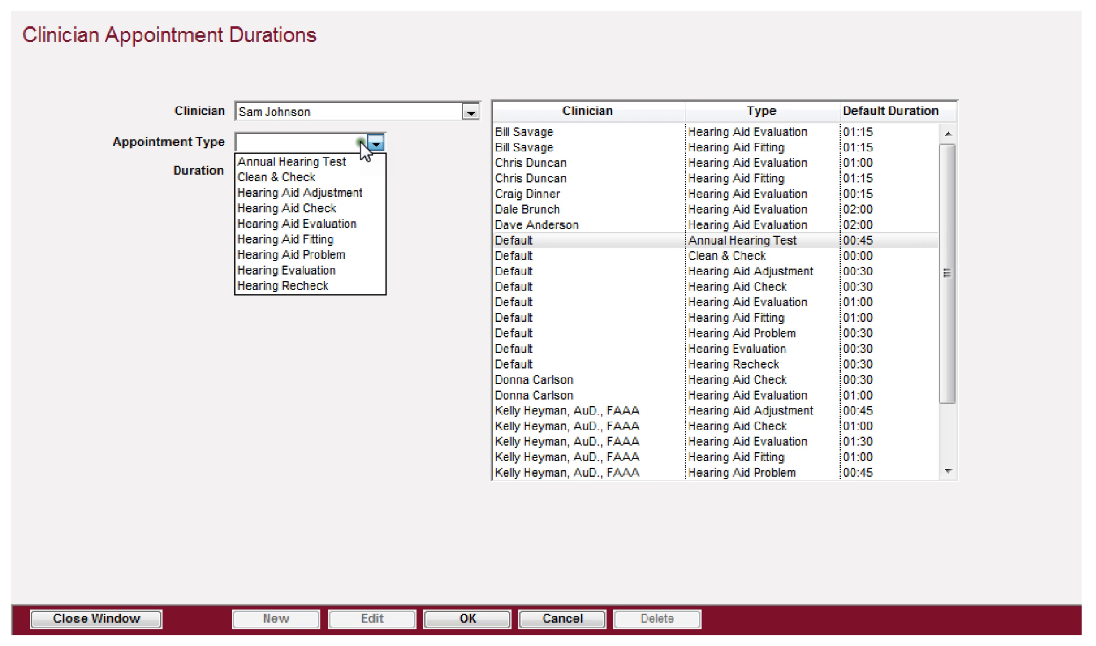
click(332, 164)
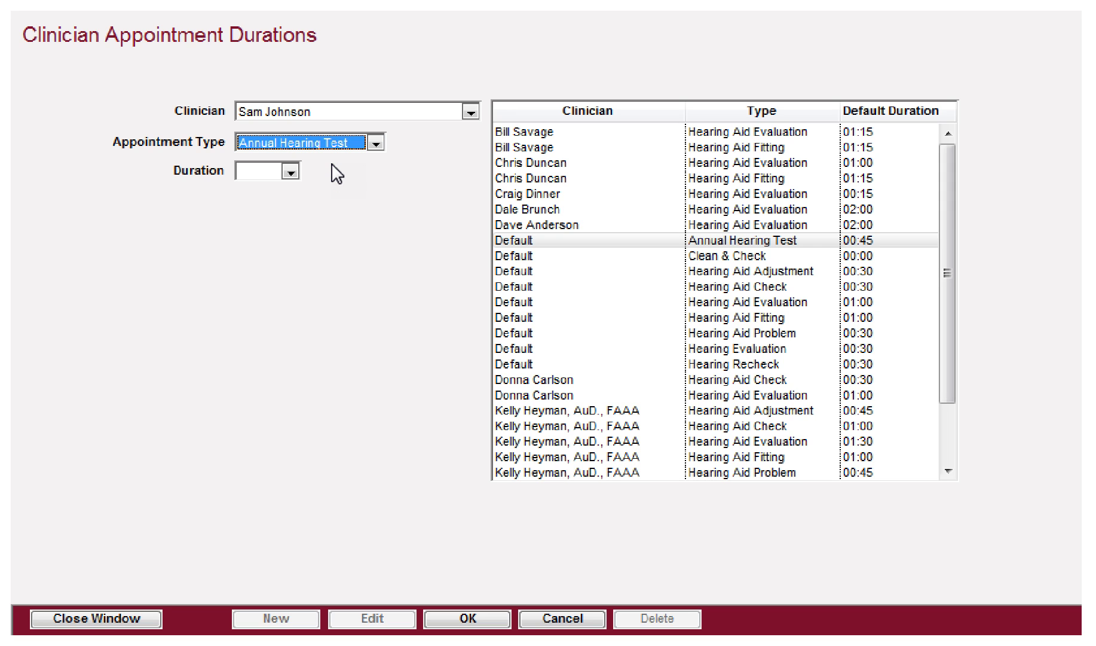
click(290, 172)
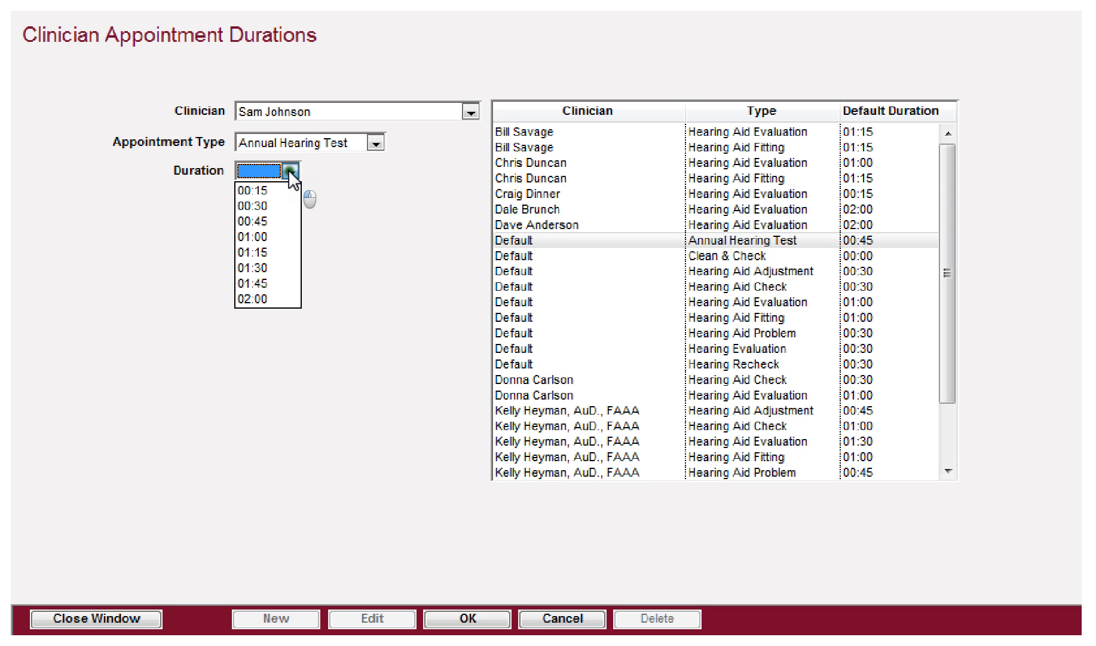
click(263, 237)
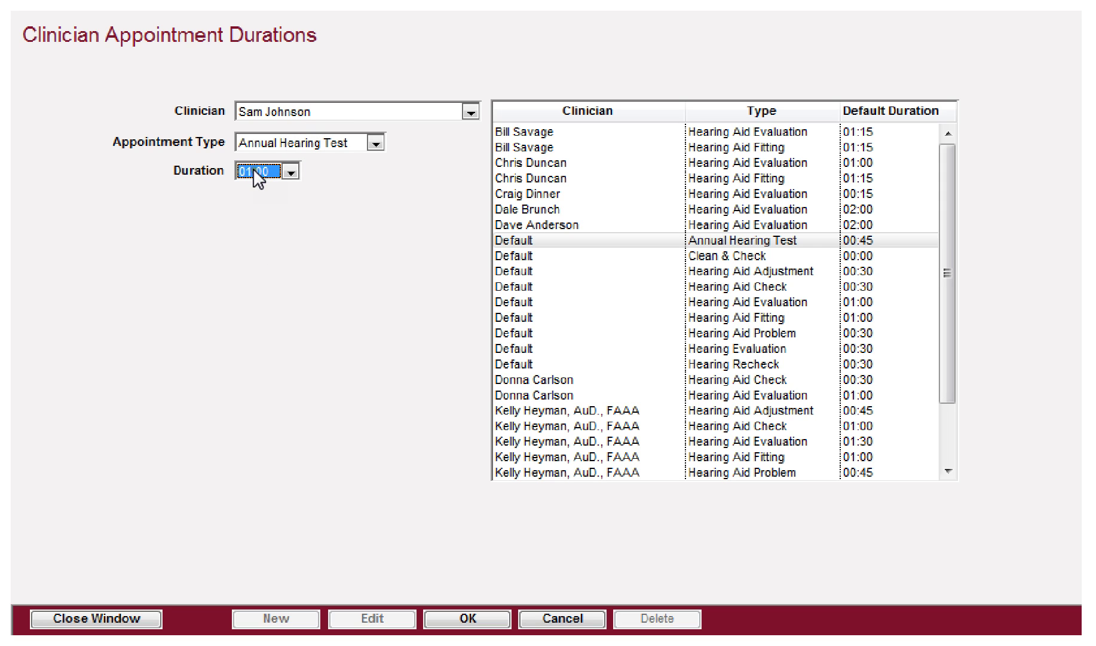
click(464, 617)
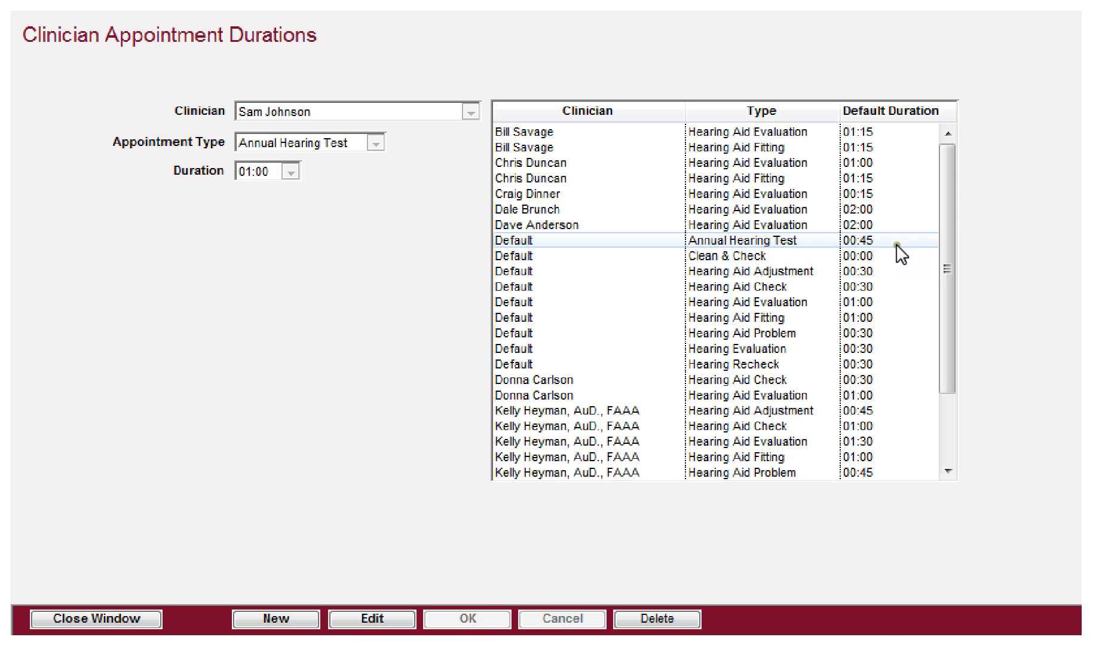
drag(947, 245, 942, 356)
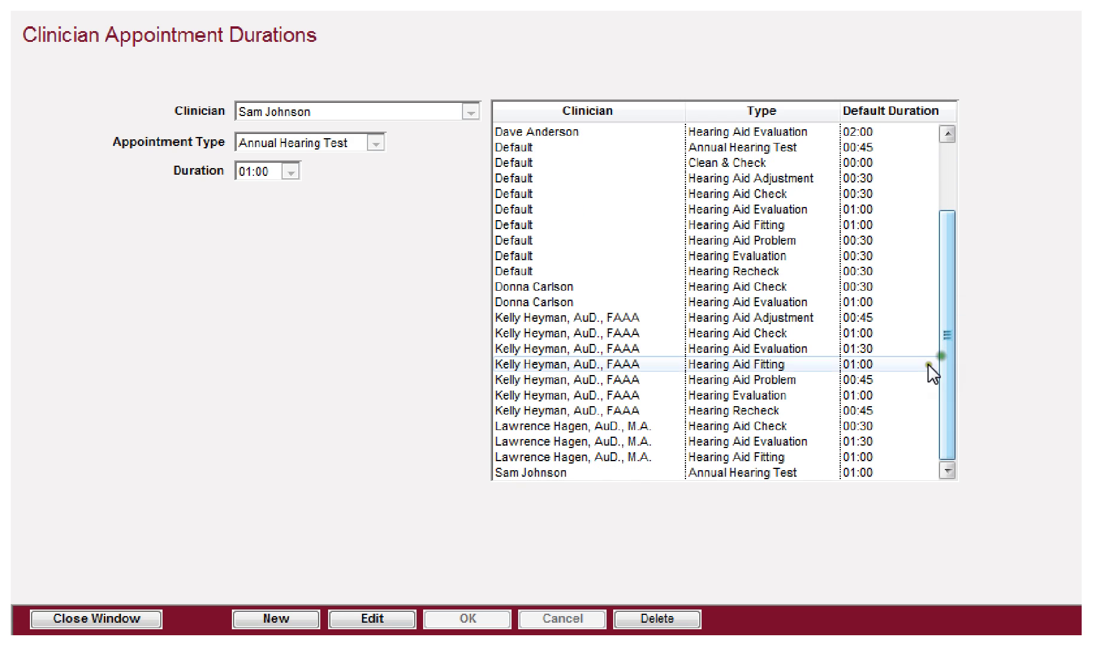
Step: Recheck the 00:45 default entry, then select the new clinician's 01:00 Annual Hearing Test entry
scroll(626, 363, up, 2)
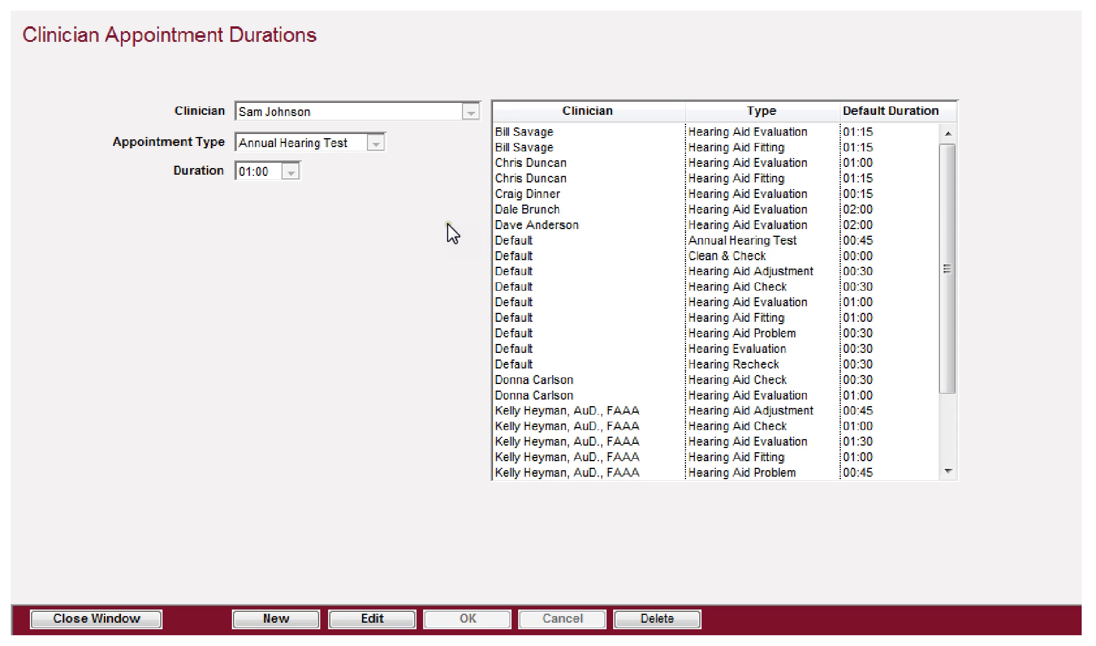
click(538, 242)
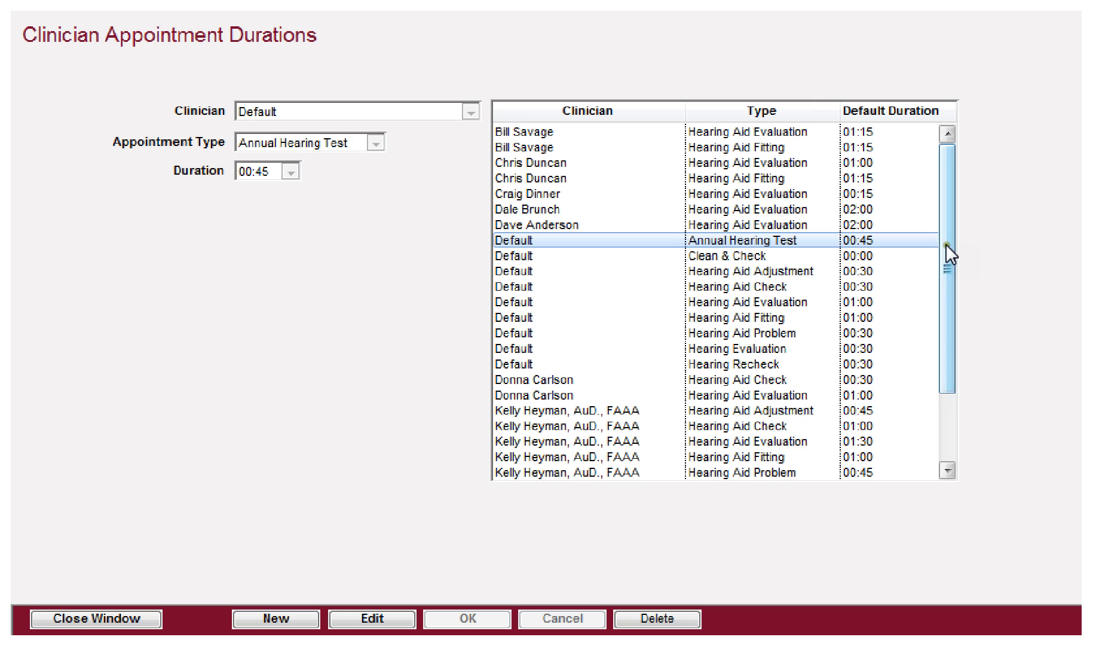
drag(946, 245, 947, 393)
click(512, 471)
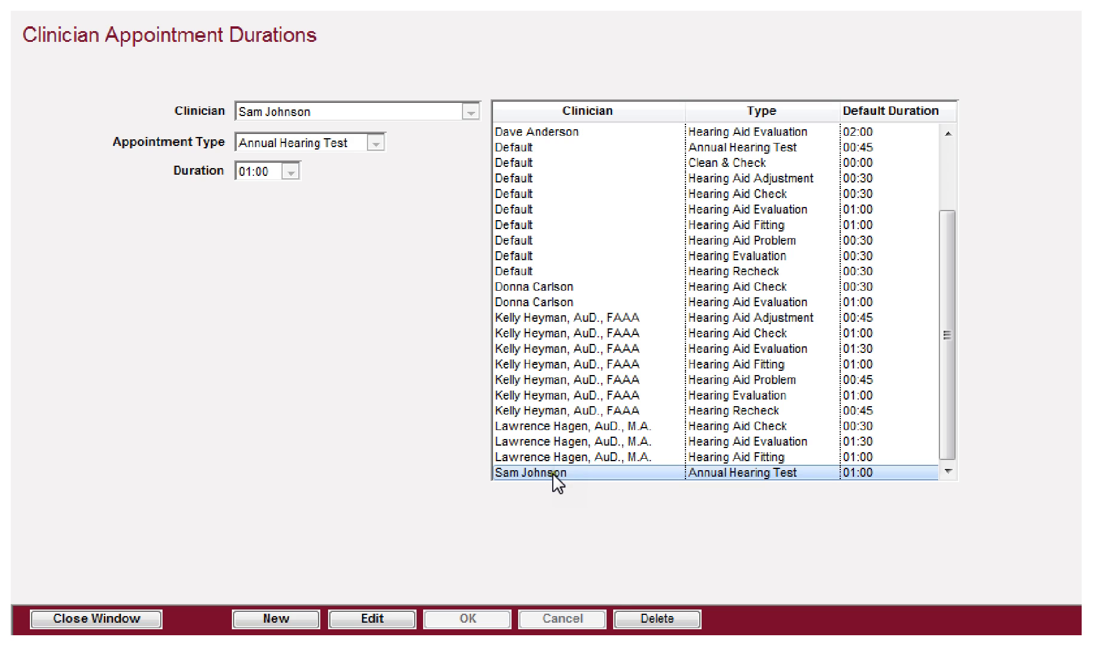
Step: Delete the new clinician duration entry and close the Clinician Appointment Durations window
click(659, 619)
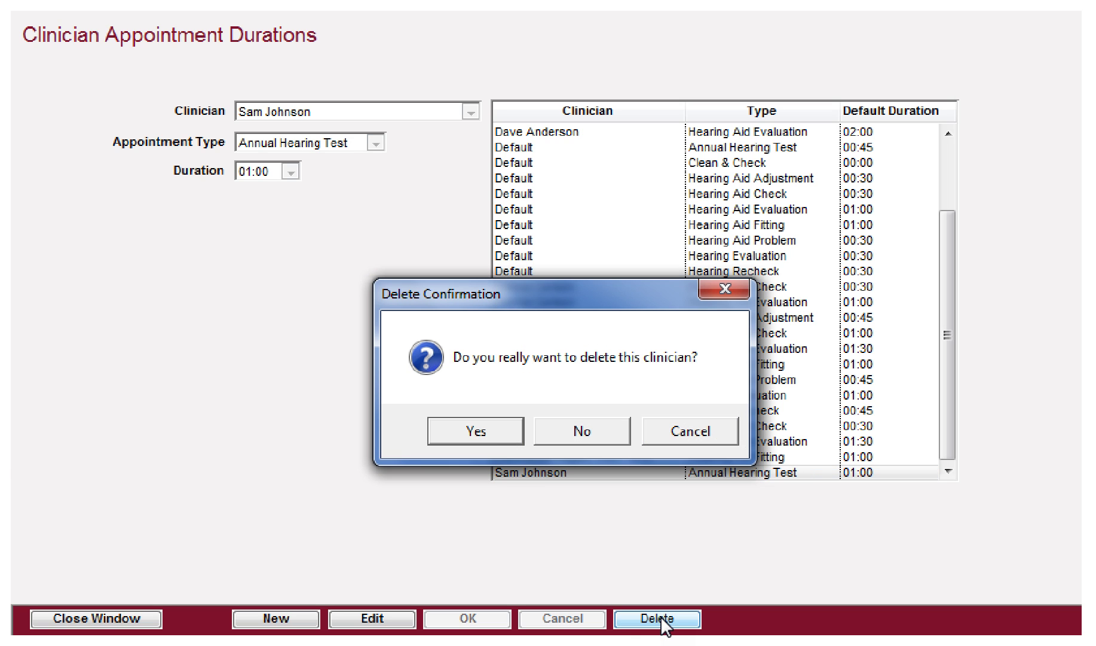
click(474, 431)
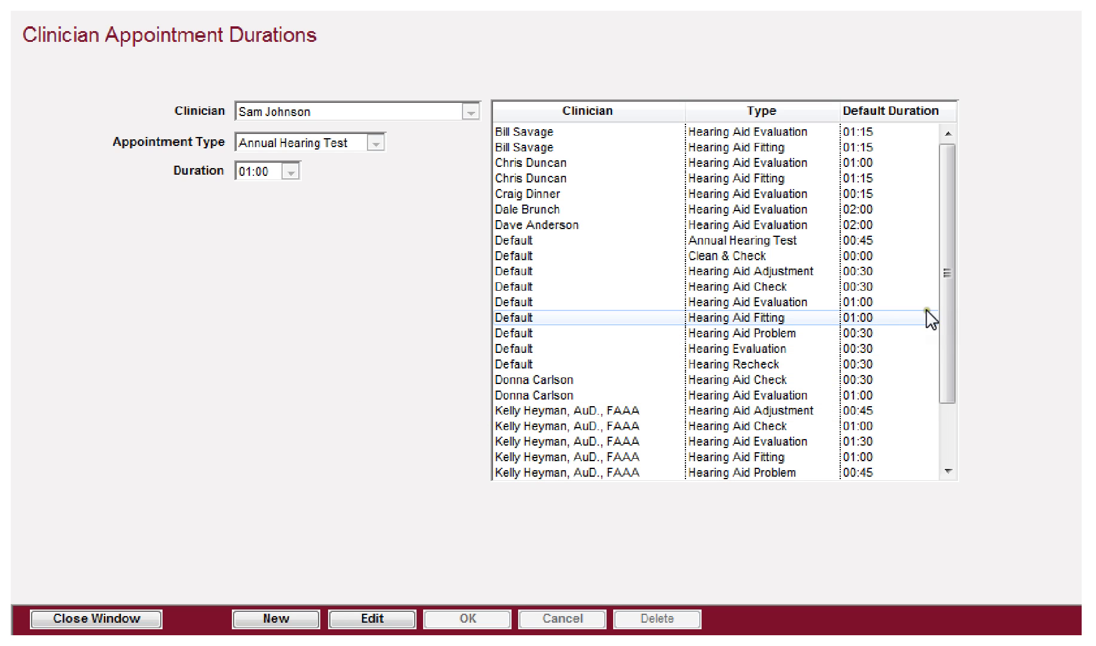
drag(943, 308, 944, 426)
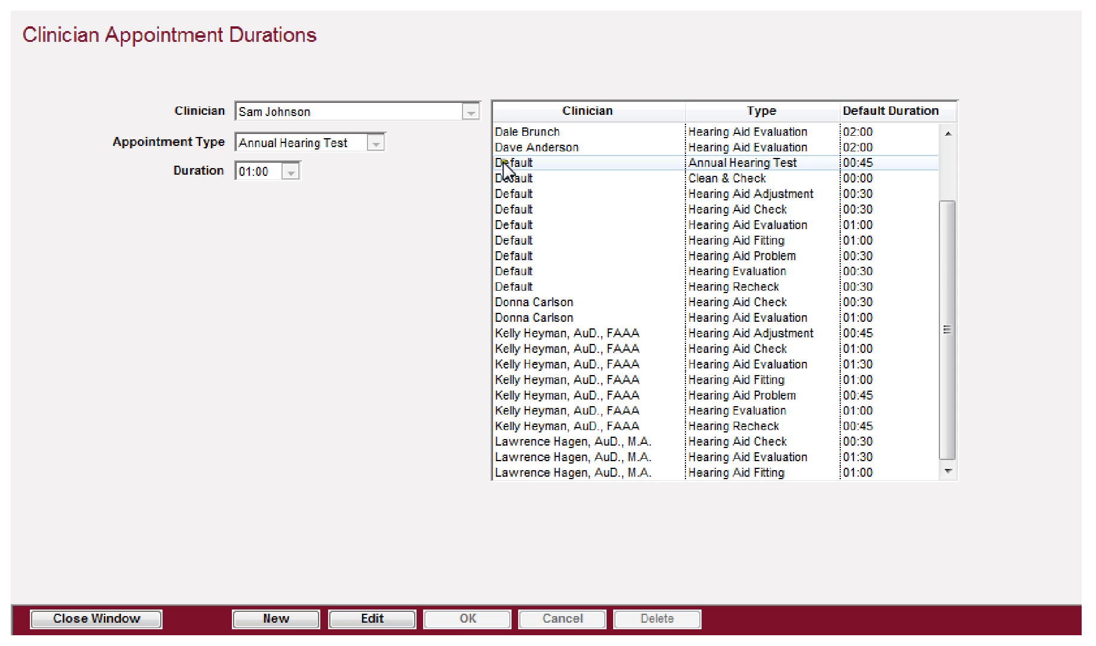
click(77, 612)
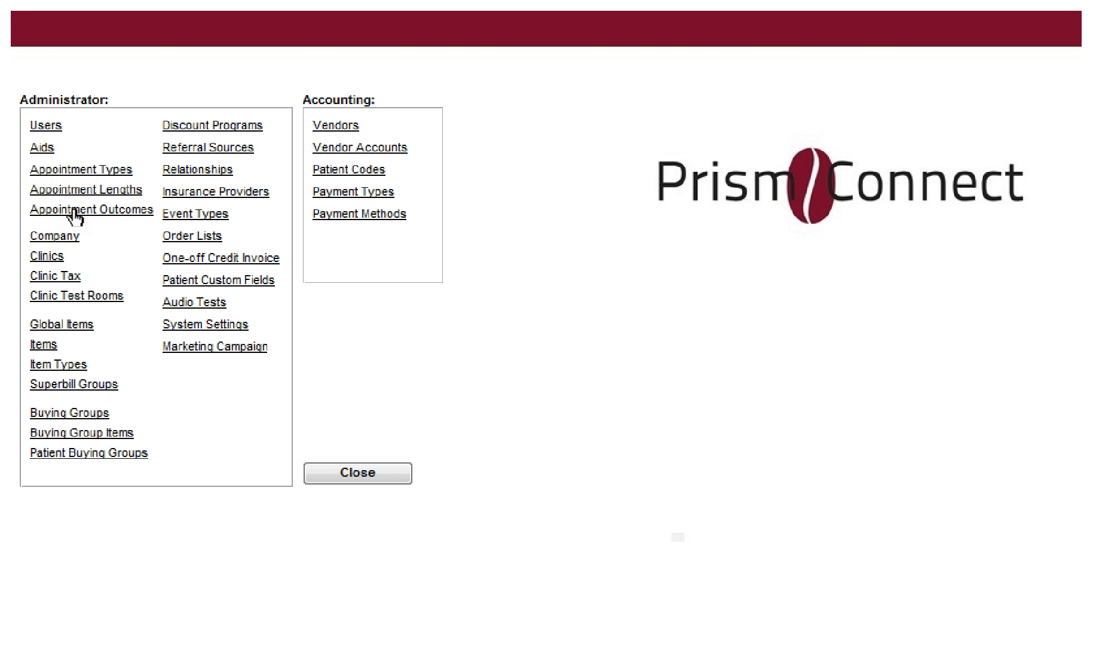
Step: Choose Appointment Outcomes, then close the Hearing Aids serialized product window
click(75, 211)
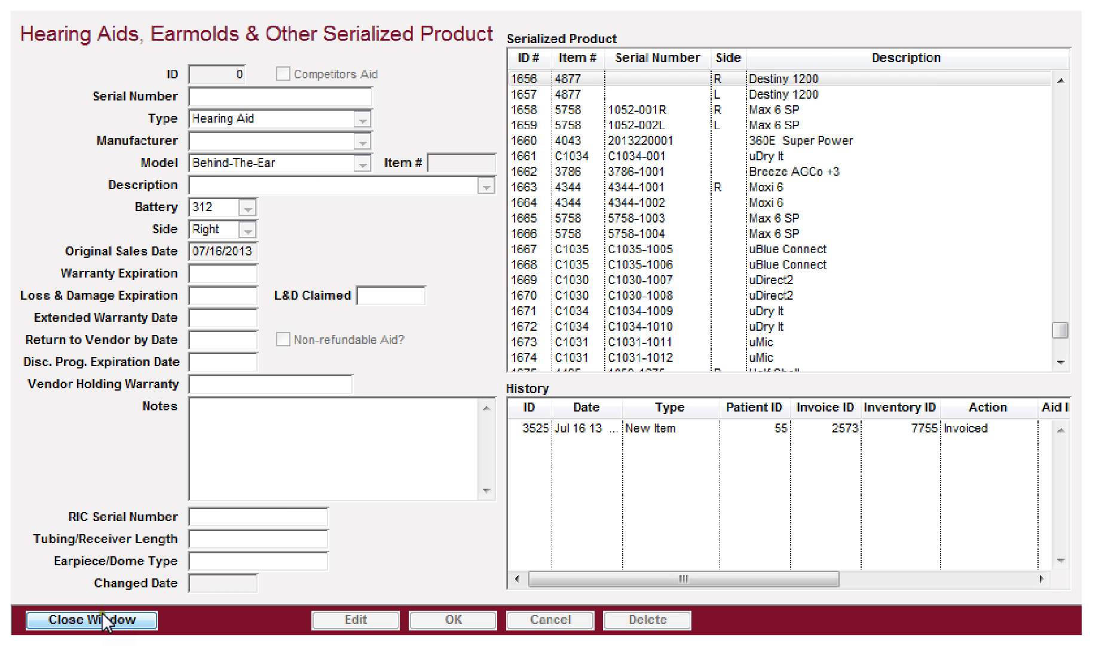
click(96, 615)
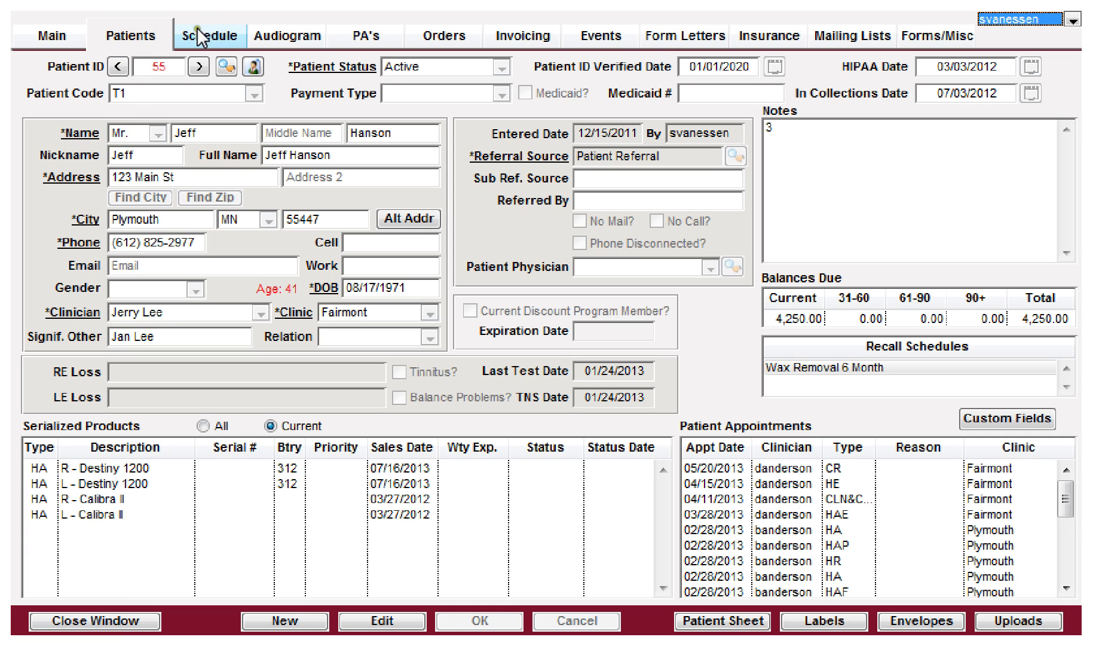
Step: Open the outcome form for the 05/20/2013 09:00 appointment, leaving the quick outcome blank
double_click(712, 464)
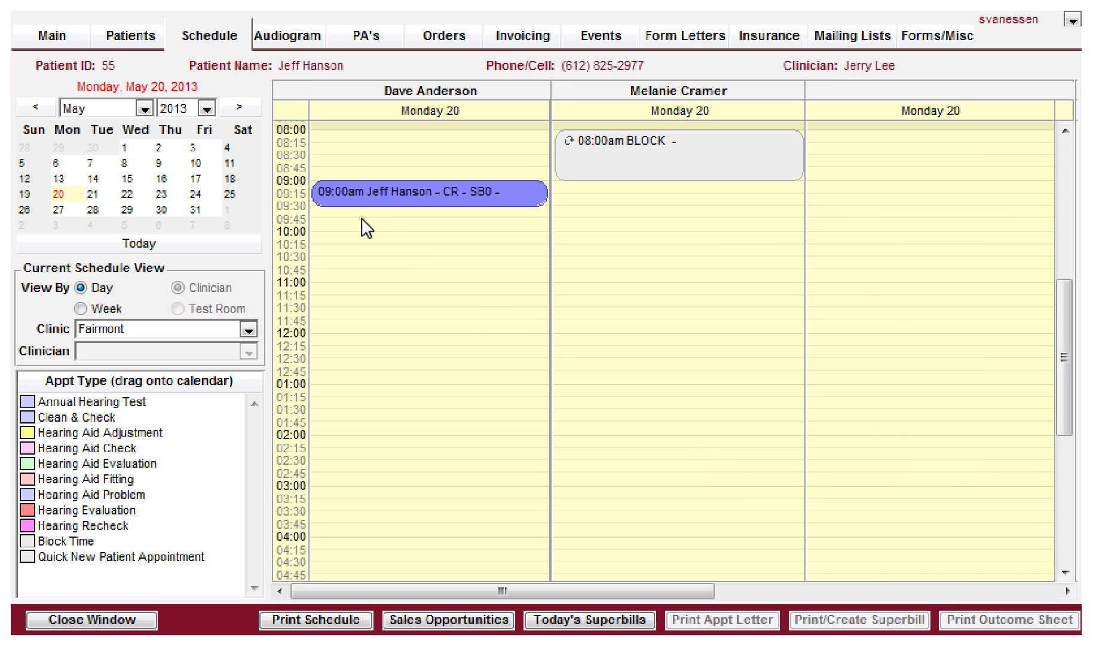
click(397, 192)
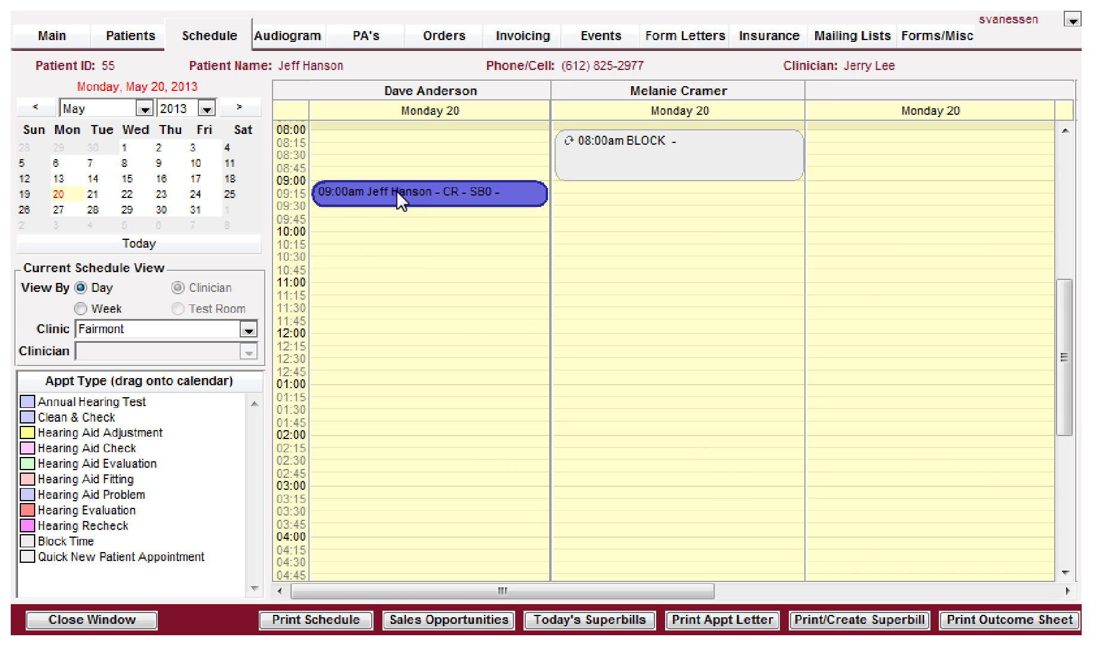
right_click(396, 191)
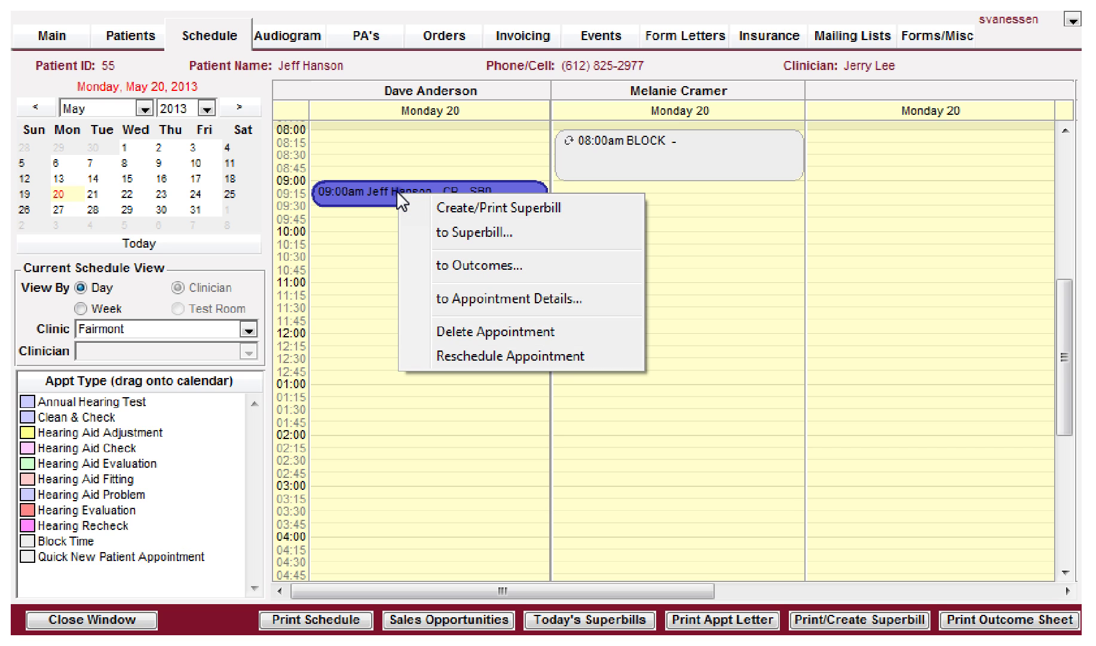
click(449, 267)
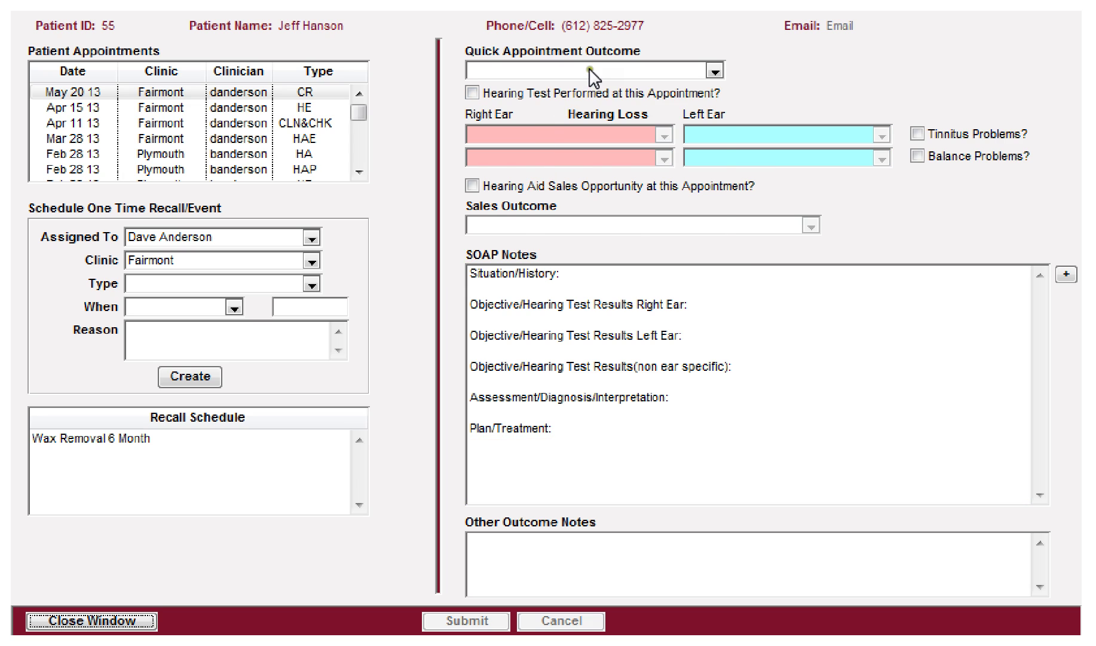
click(594, 71)
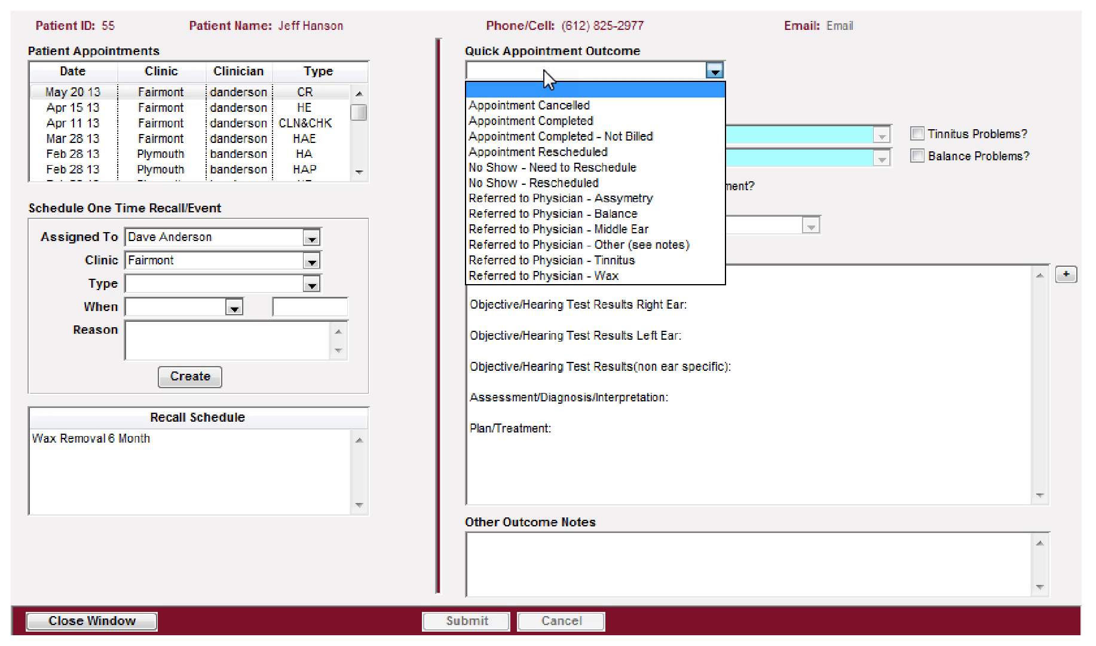
click(589, 12)
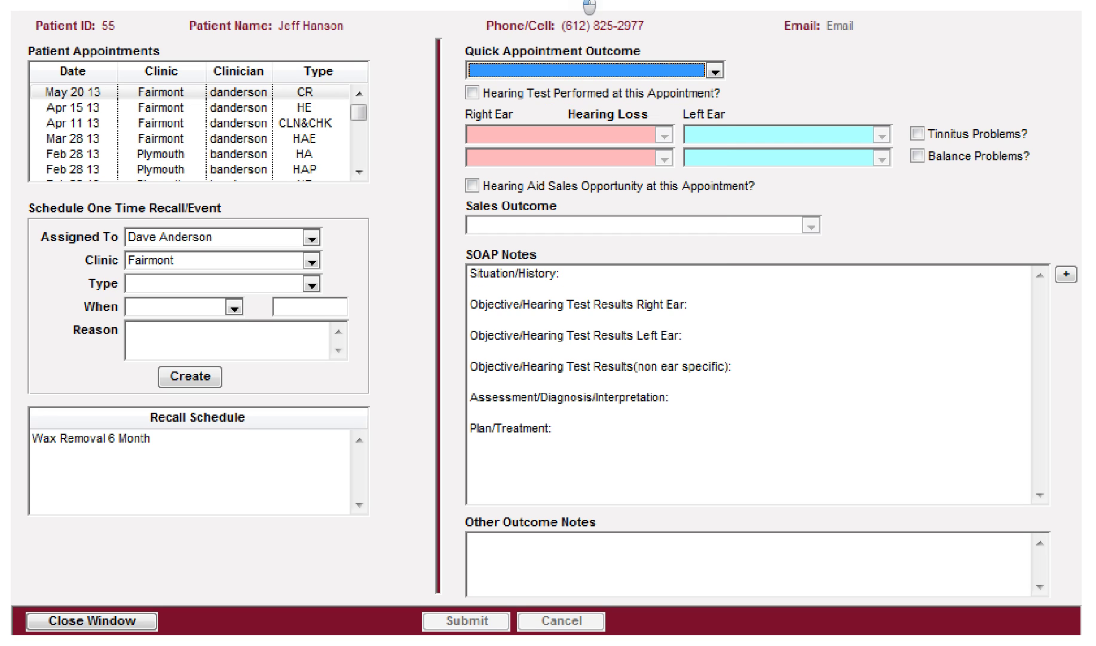
click(375, 53)
click(485, 8)
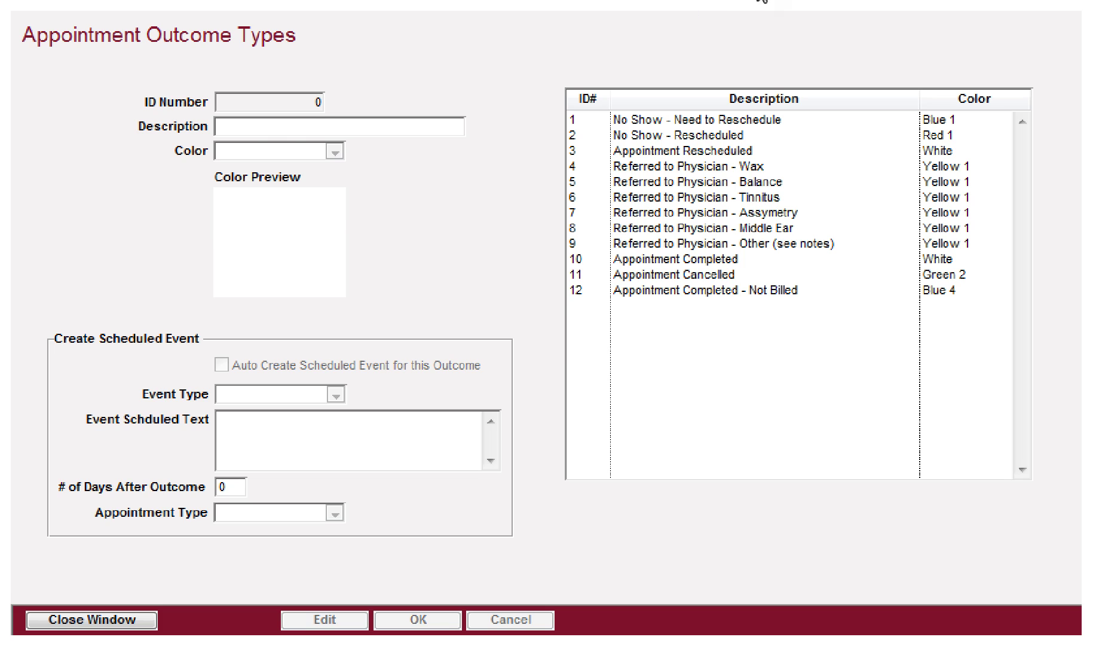
Step: Review the quick outcome choices, then view No Show - Need to Reschedule details: Blue 1, Phone OUT after 7 days
click(791, 1)
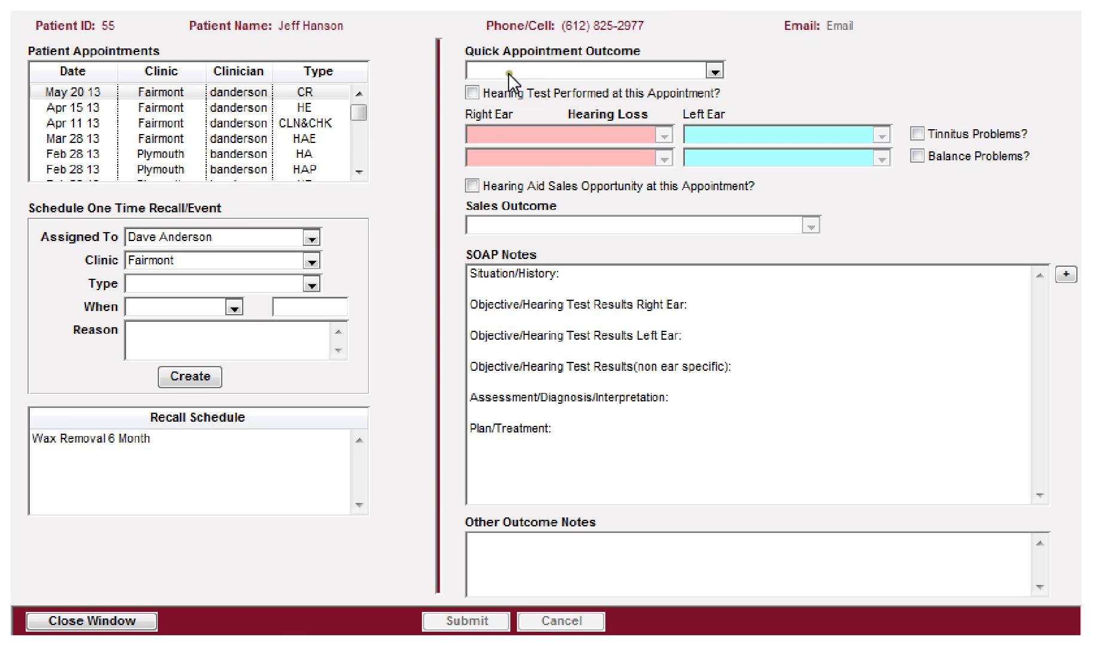
click(530, 67)
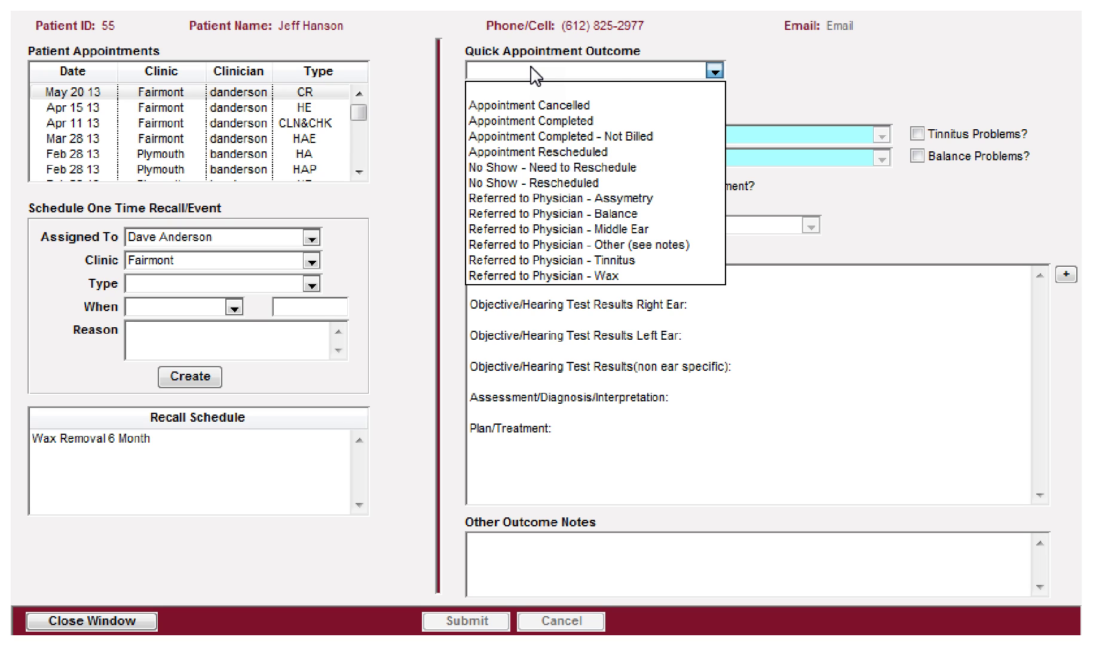
click(532, 71)
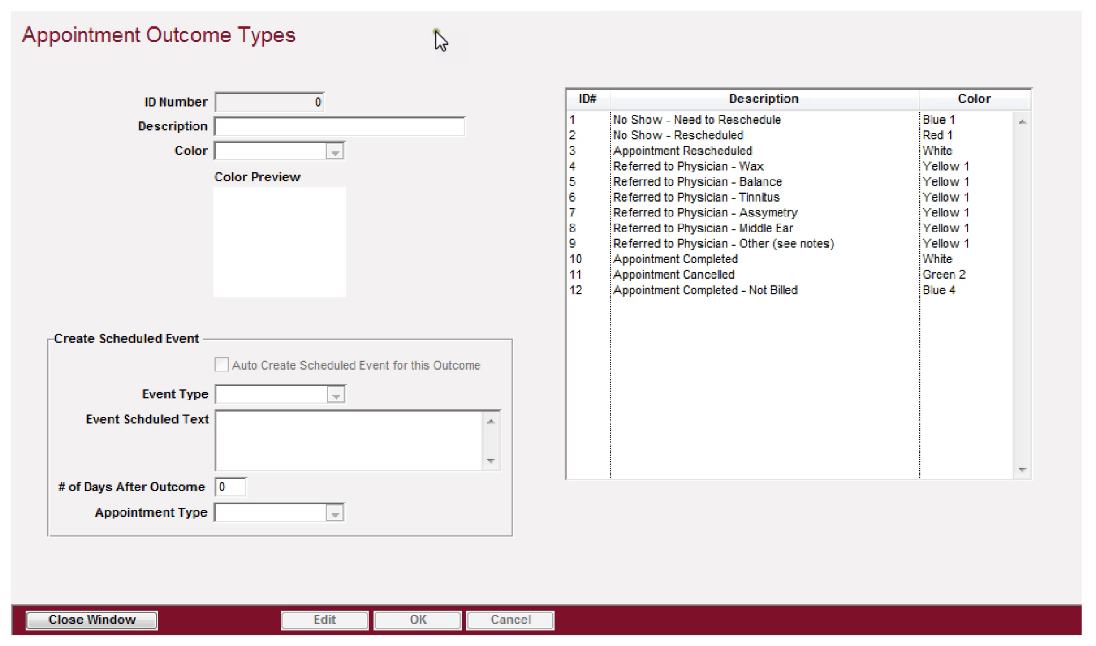
click(660, 120)
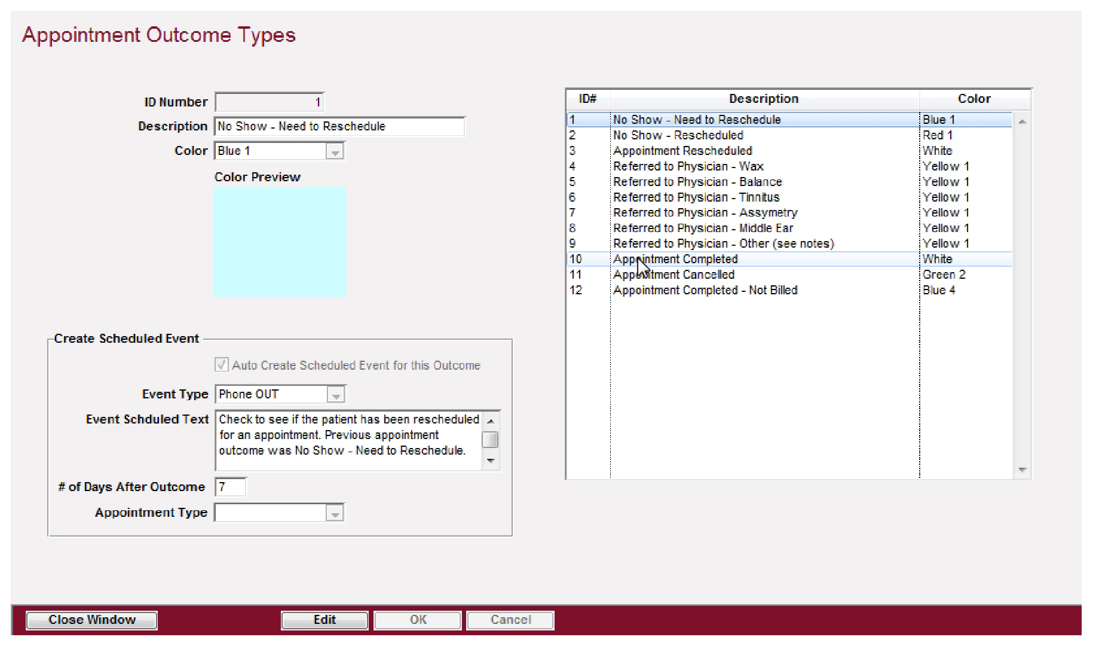
Step: Select row 10, Appointment Completed: White, Phone OUT after 7 days, Hearing Aid Fitting
click(637, 263)
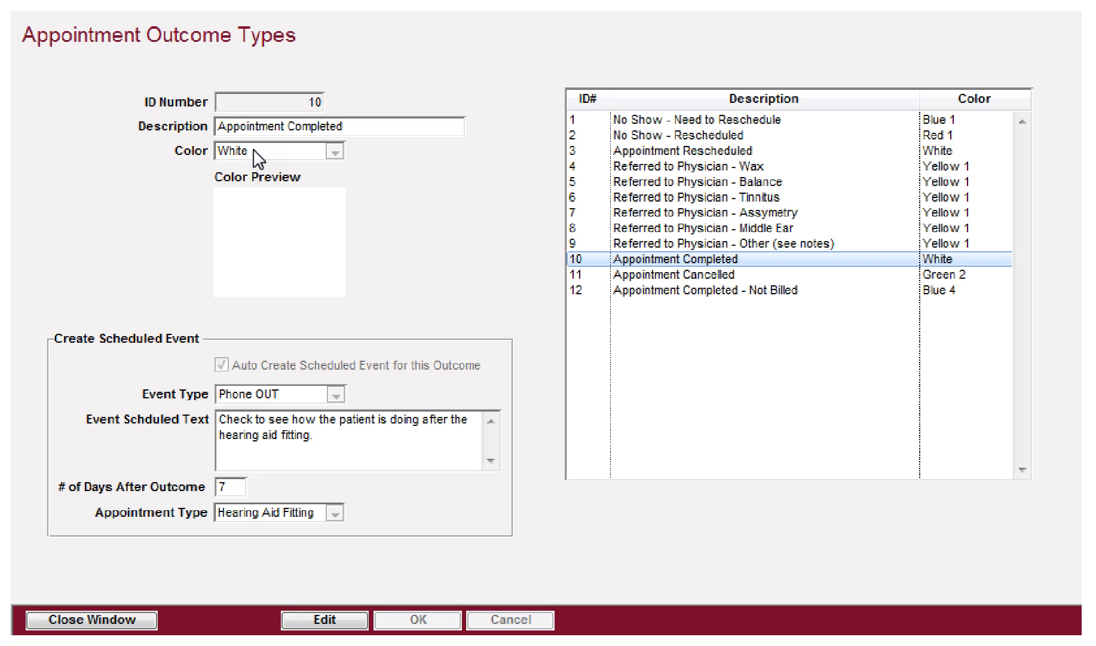
Step: Make Appointment Completed editable, try Red 2 as its colour, then restore White
click(328, 621)
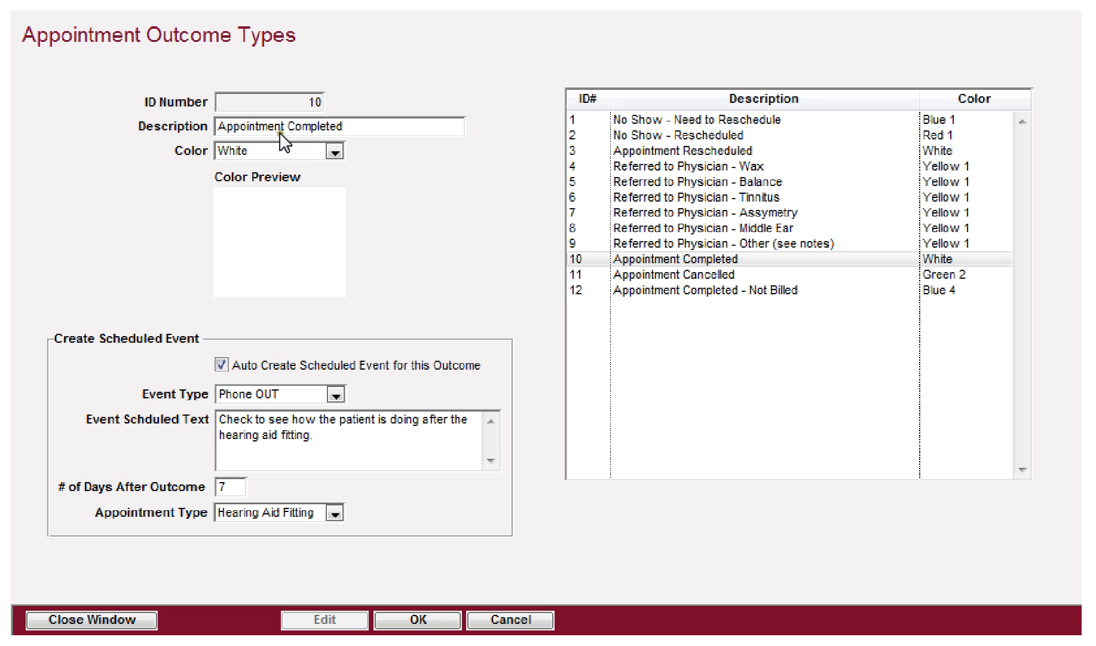
click(256, 151)
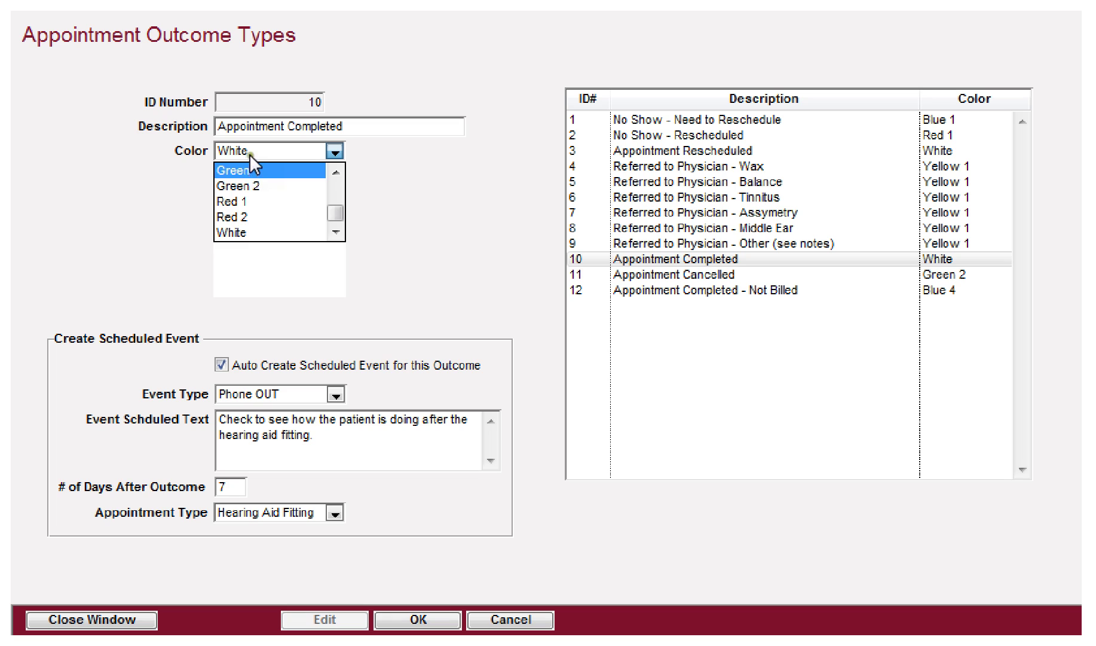
click(250, 150)
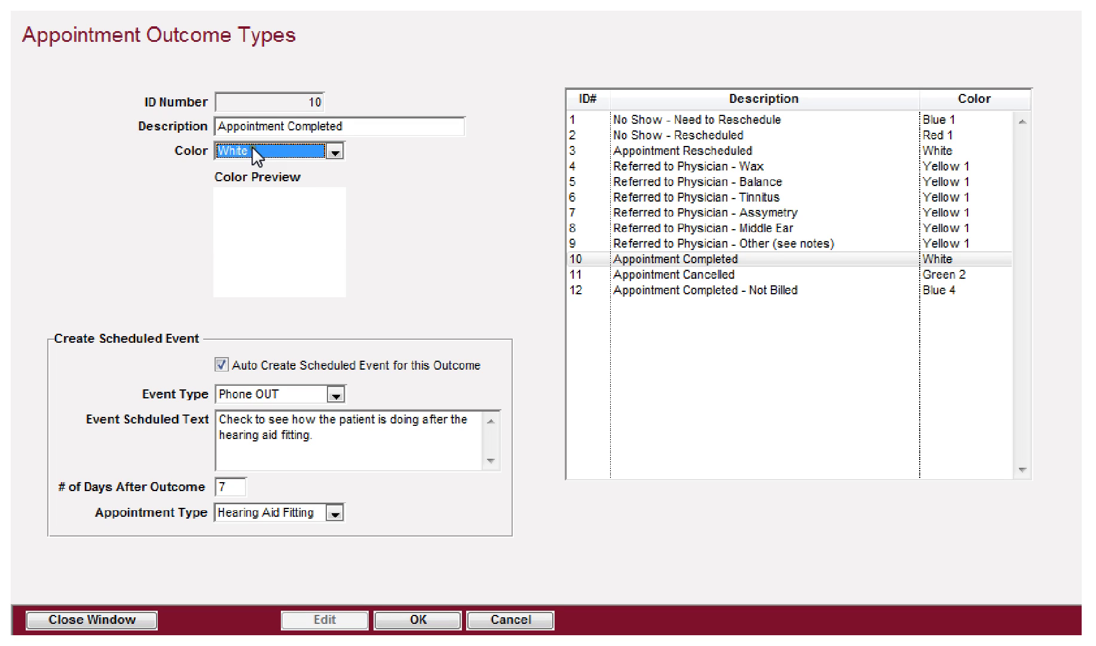
click(251, 149)
click(234, 216)
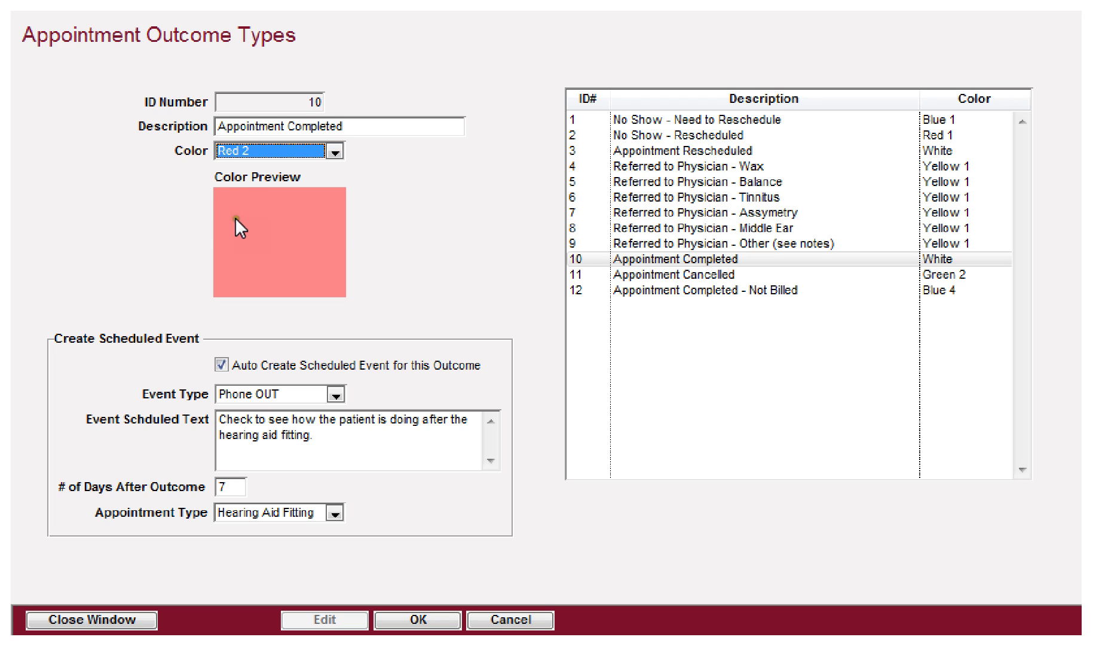
click(261, 150)
scroll(268, 230, up, 2)
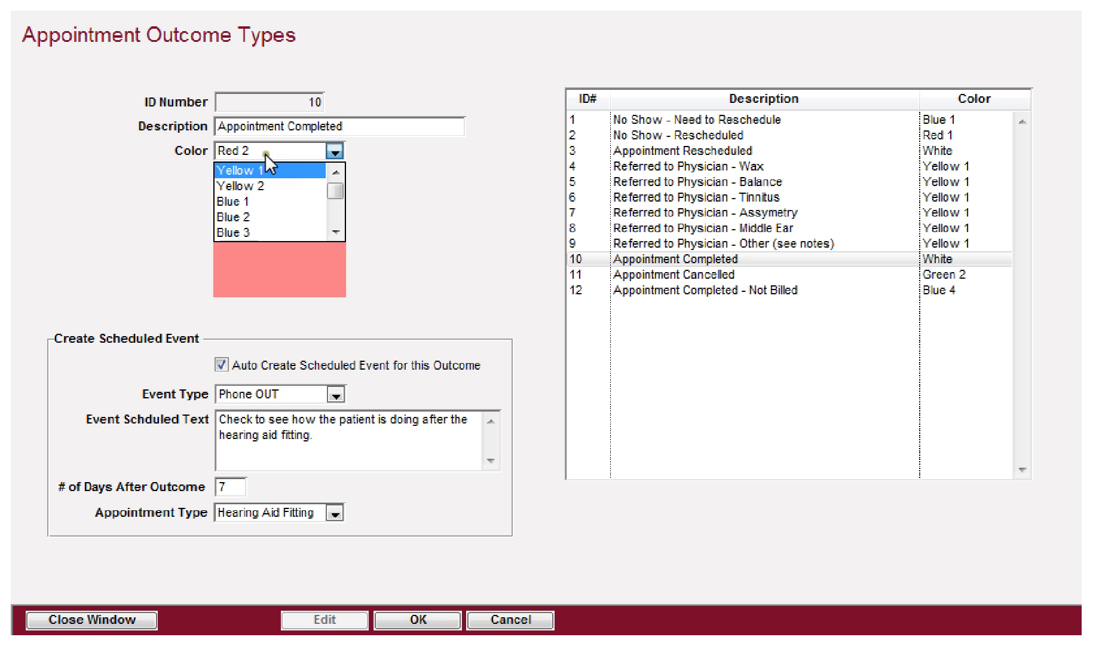
drag(335, 186, 333, 224)
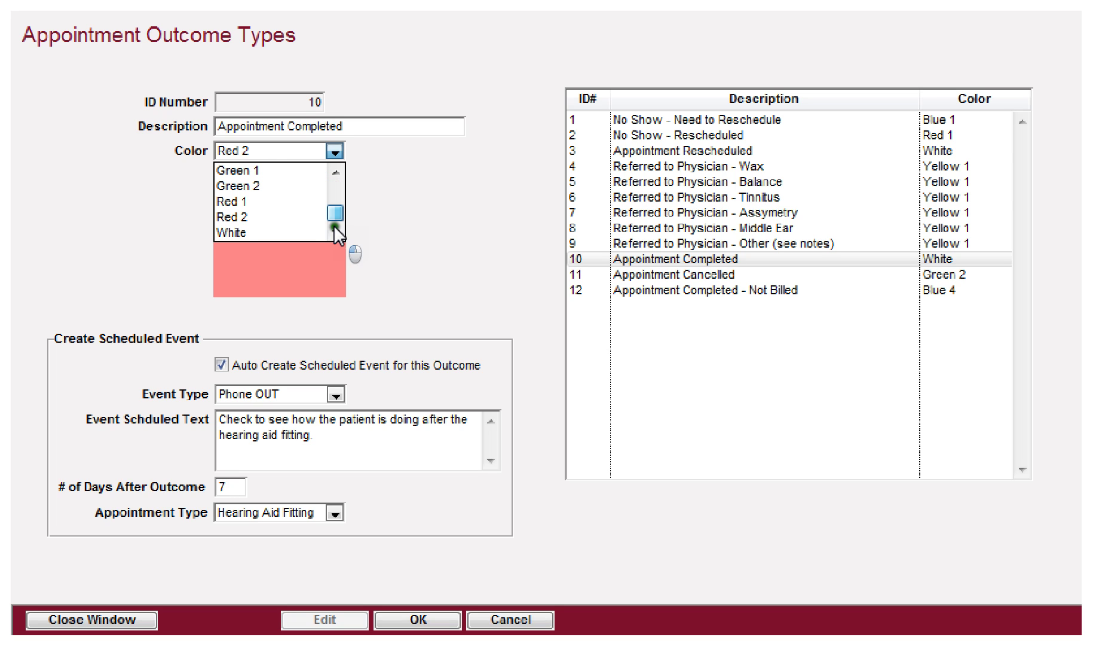
click(256, 232)
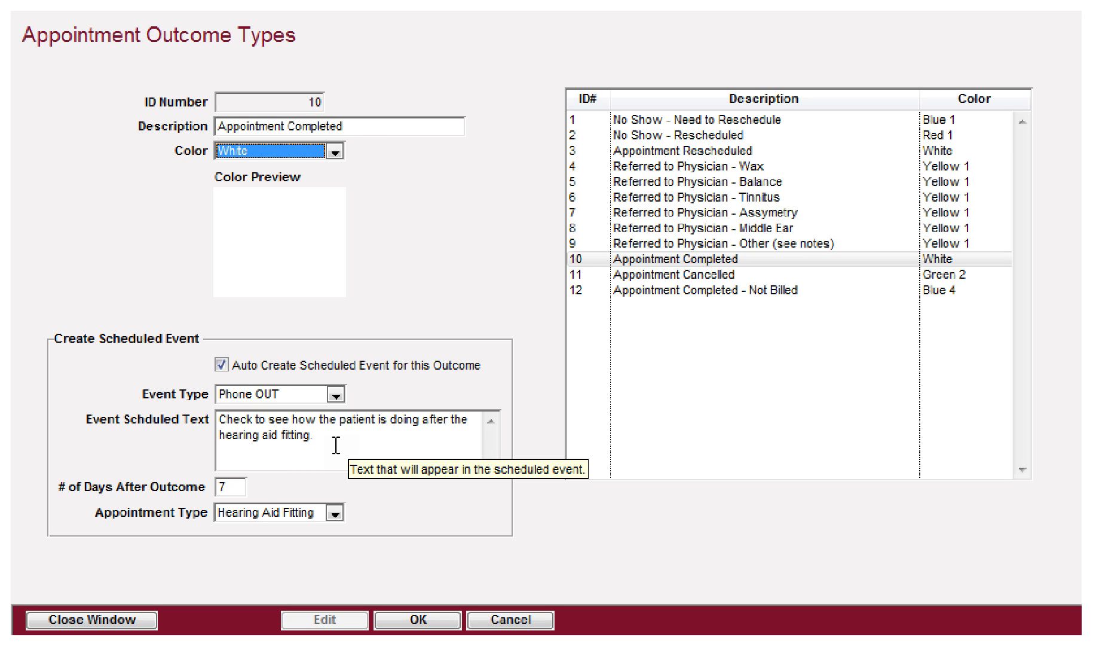
click(242, 418)
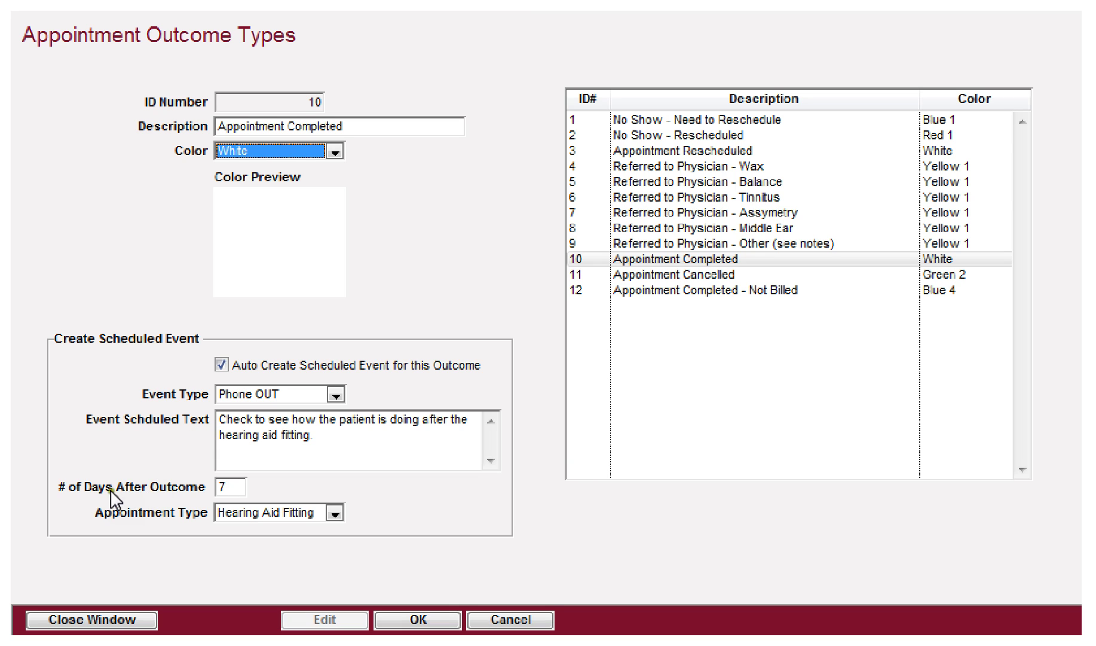
click(125, 490)
click(224, 487)
mouse_move(286, 518)
mouse_move(245, 399)
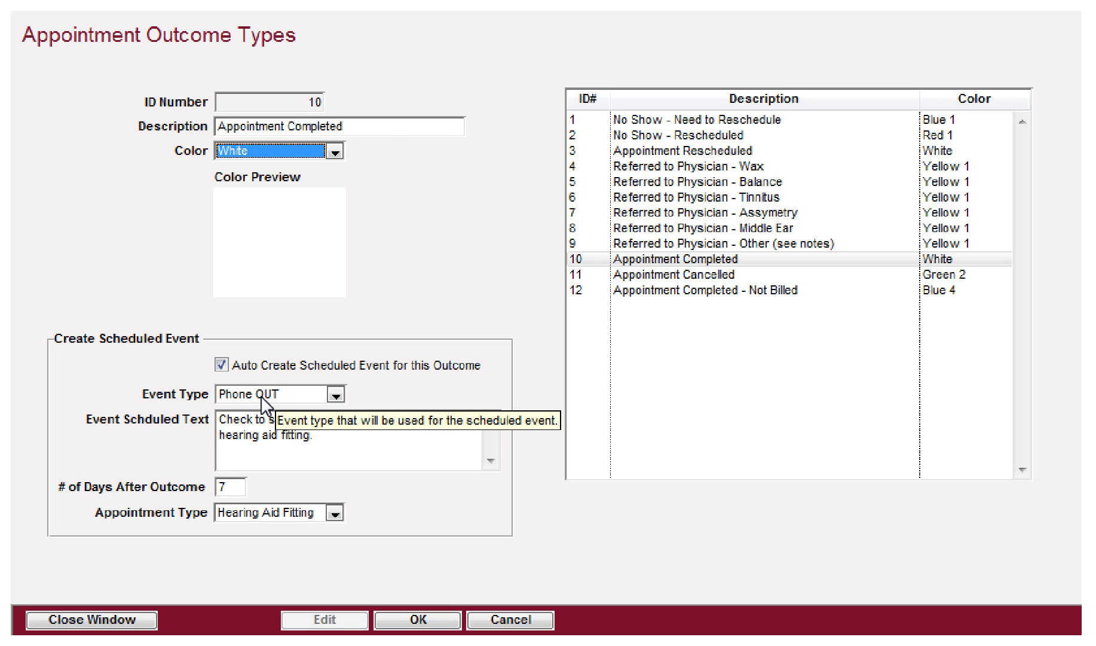
mouse_move(291, 473)
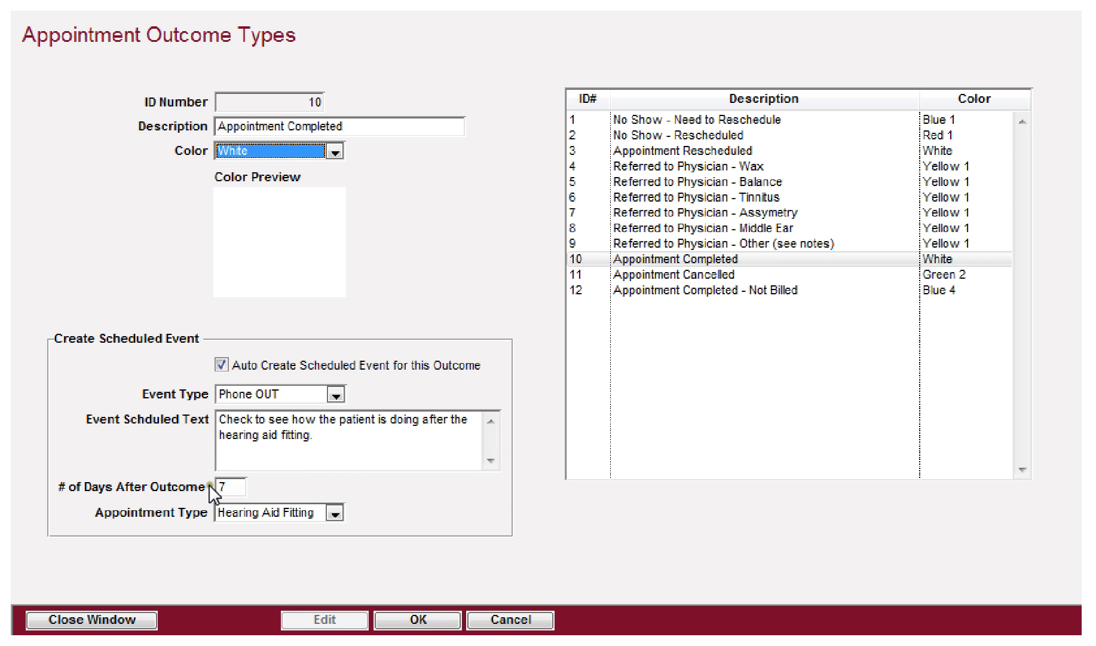
Step: Save the Appointment Completed outcome, close the outcome types window, and open the Company records
mouse_move(220, 487)
click(412, 619)
click(115, 617)
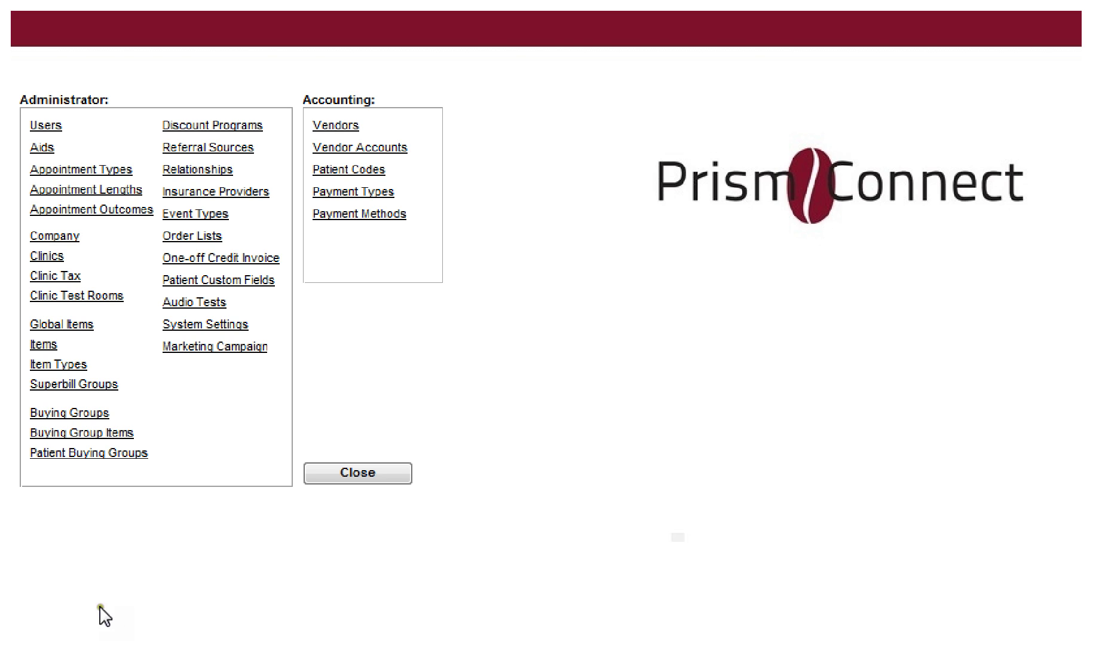
click(53, 237)
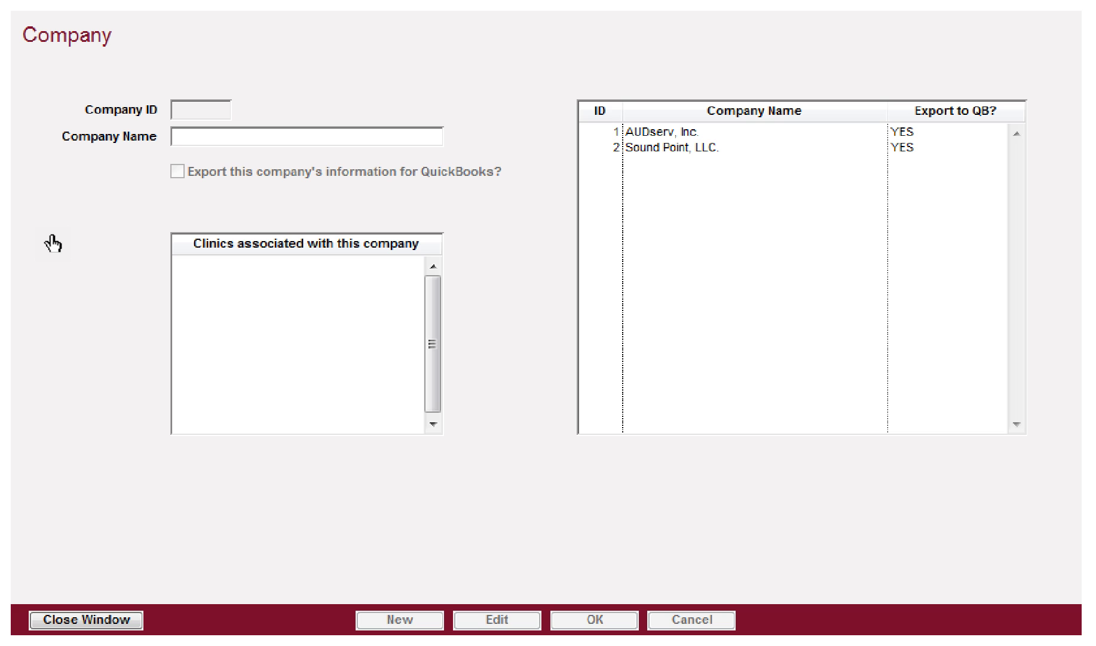
Step: Review AUDserv, Inc.'s details, then close the Company window
click(667, 138)
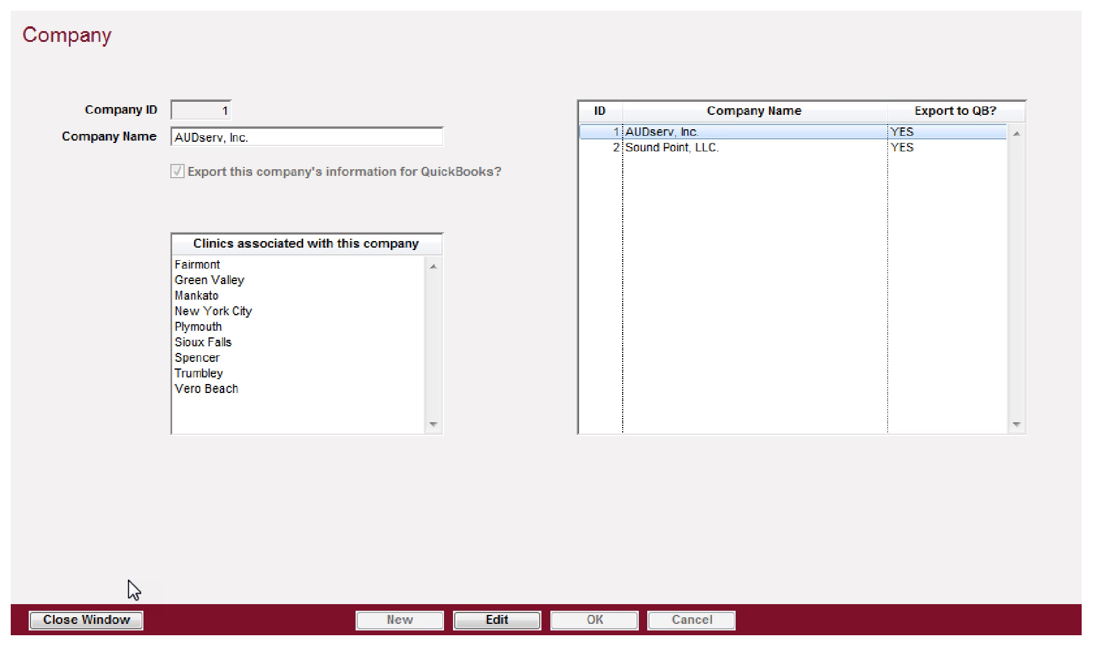
click(91, 618)
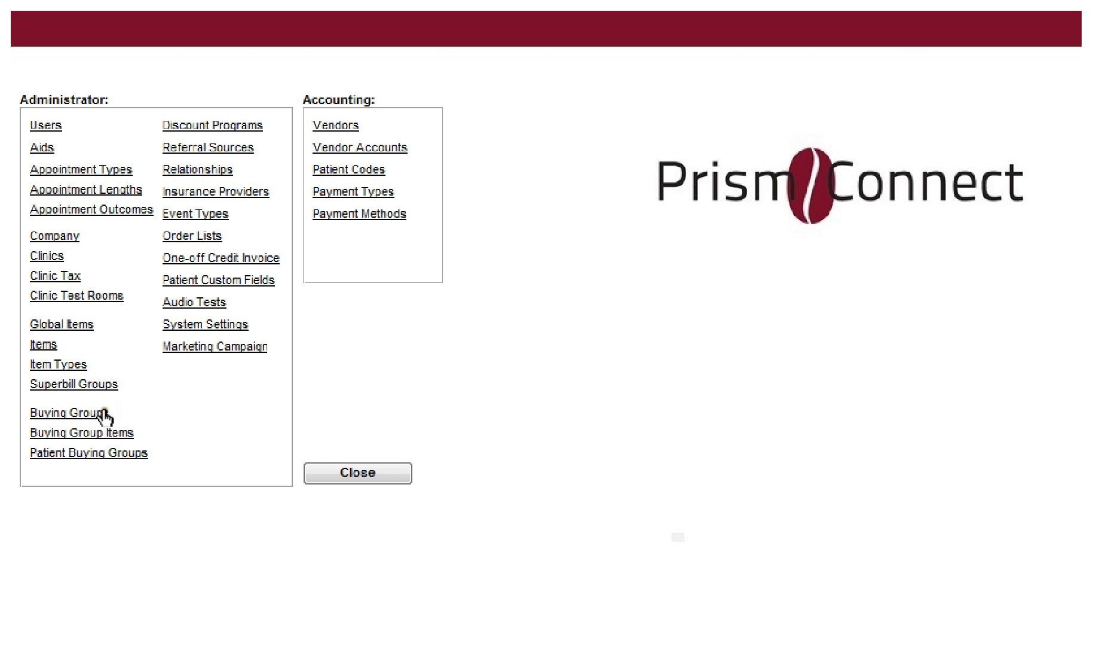
Step: Open the Clinics window and put the Plymouth clinic record into edit mode
click(48, 257)
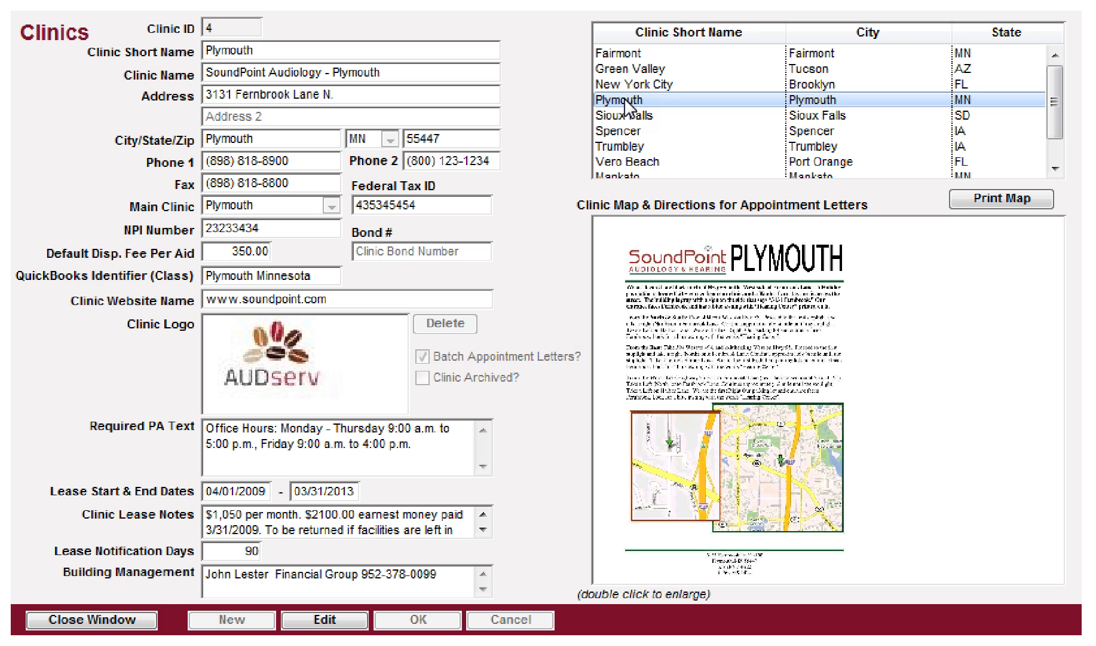
click(310, 620)
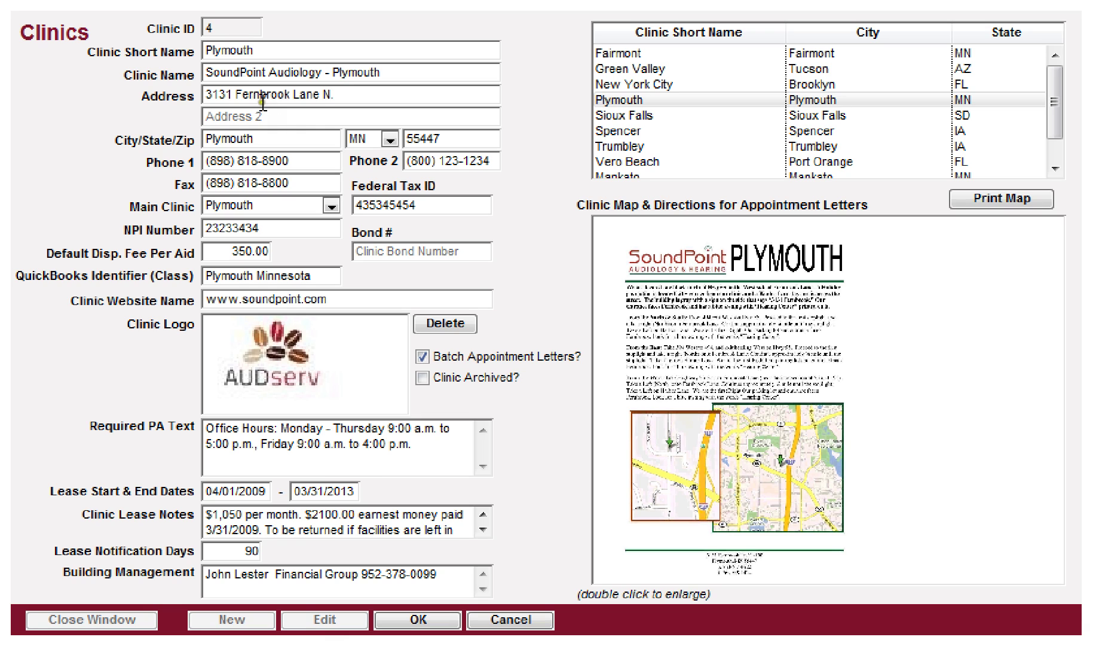
click(223, 51)
click(275, 52)
click(263, 57)
click(266, 54)
key(Tab)
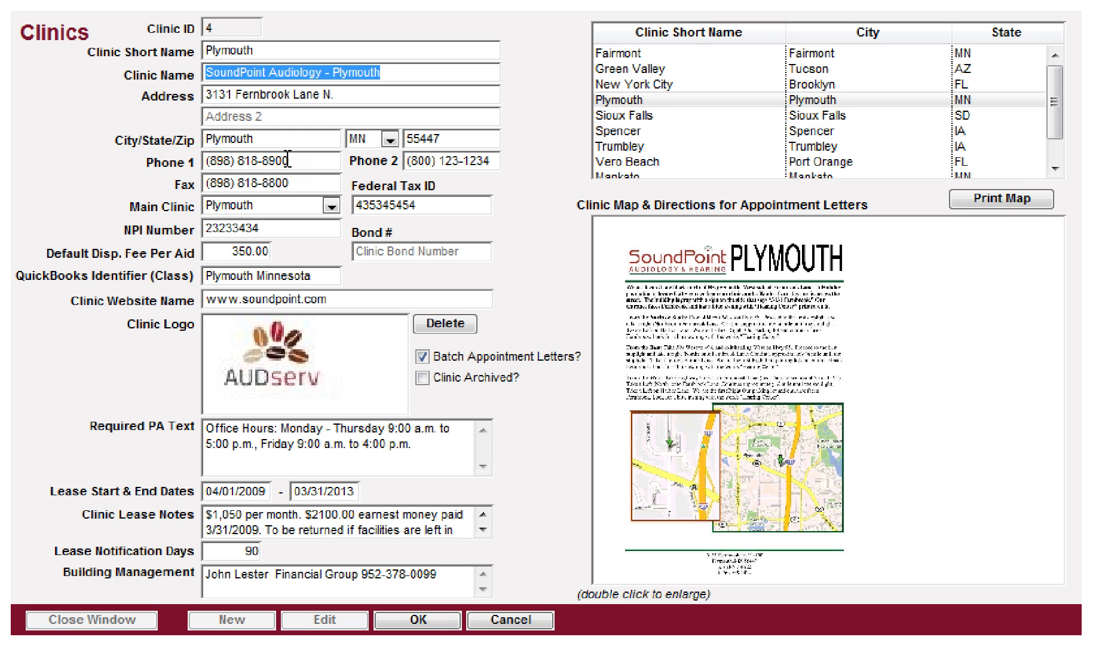
key(Tab)
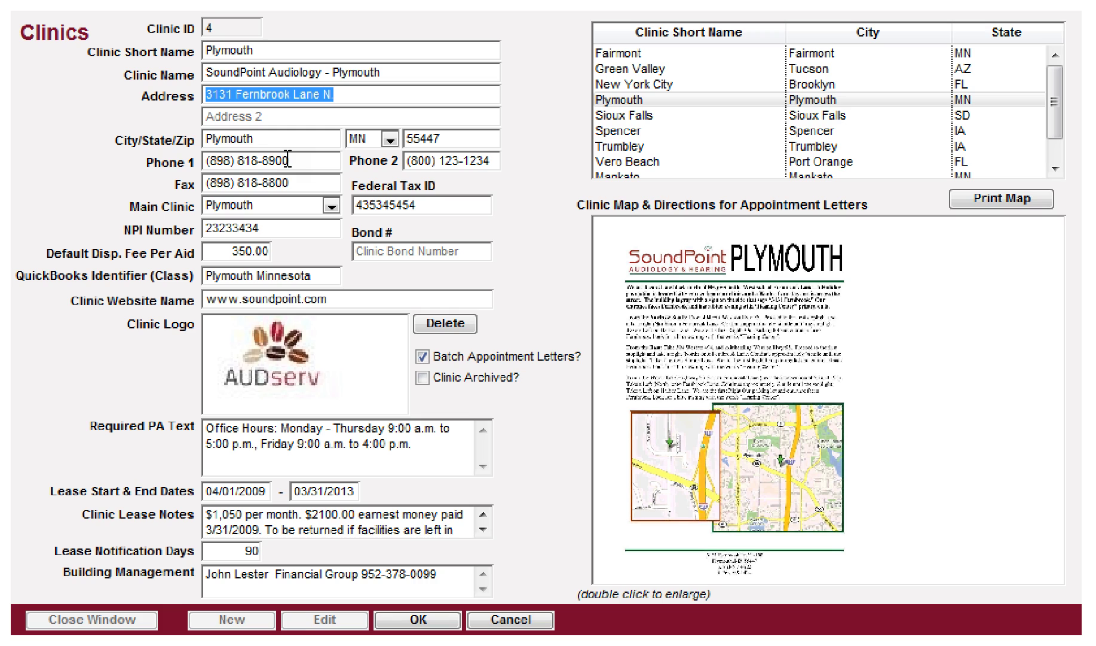
key(Tab)
key(Tab)
key(Tab)
key(Tab)
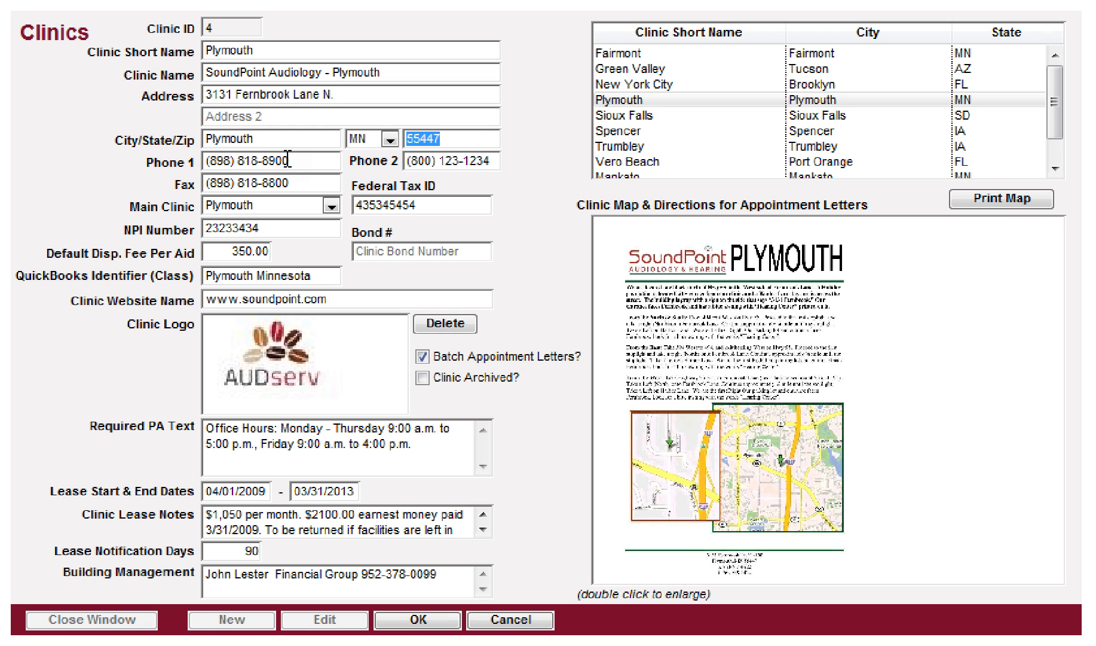
key(Tab)
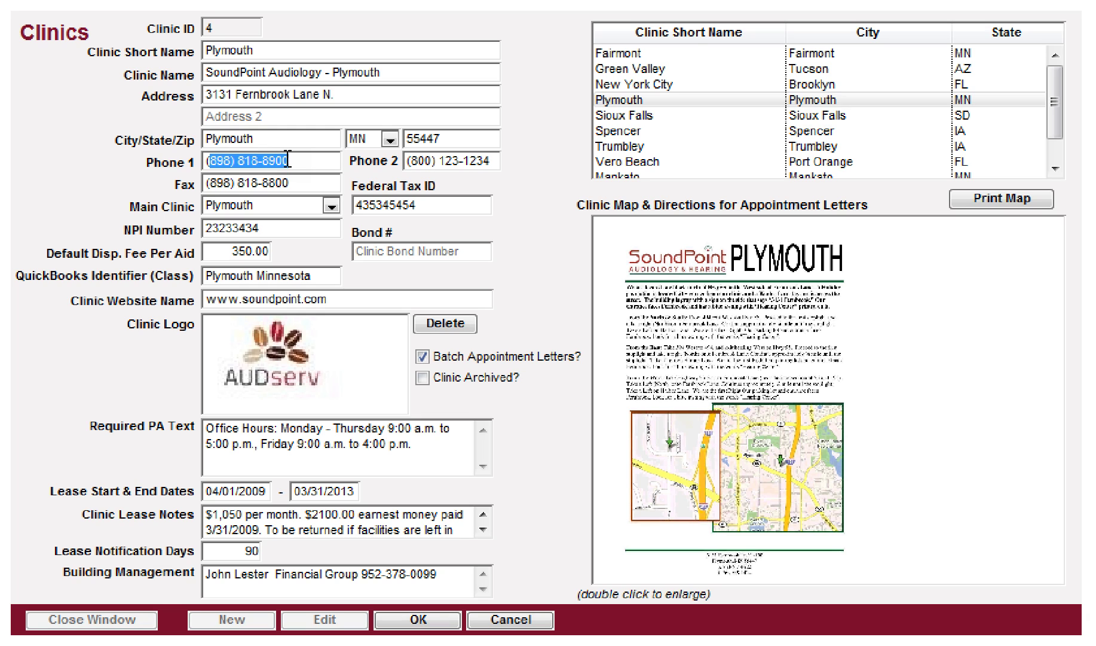
key(Tab)
key(Tab)
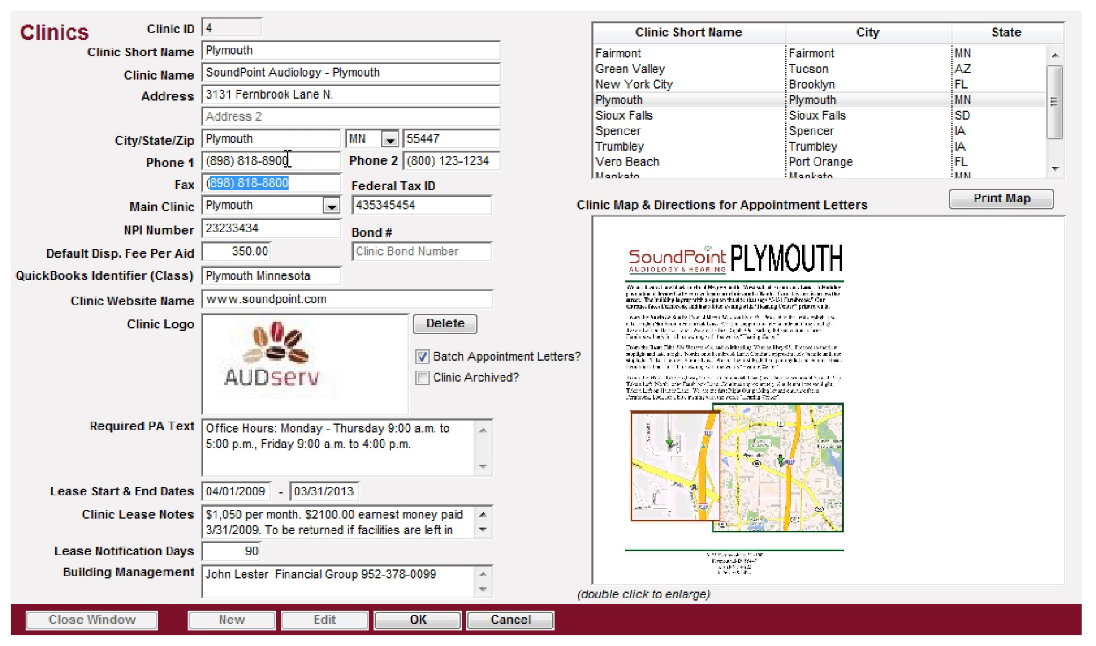
key(Tab)
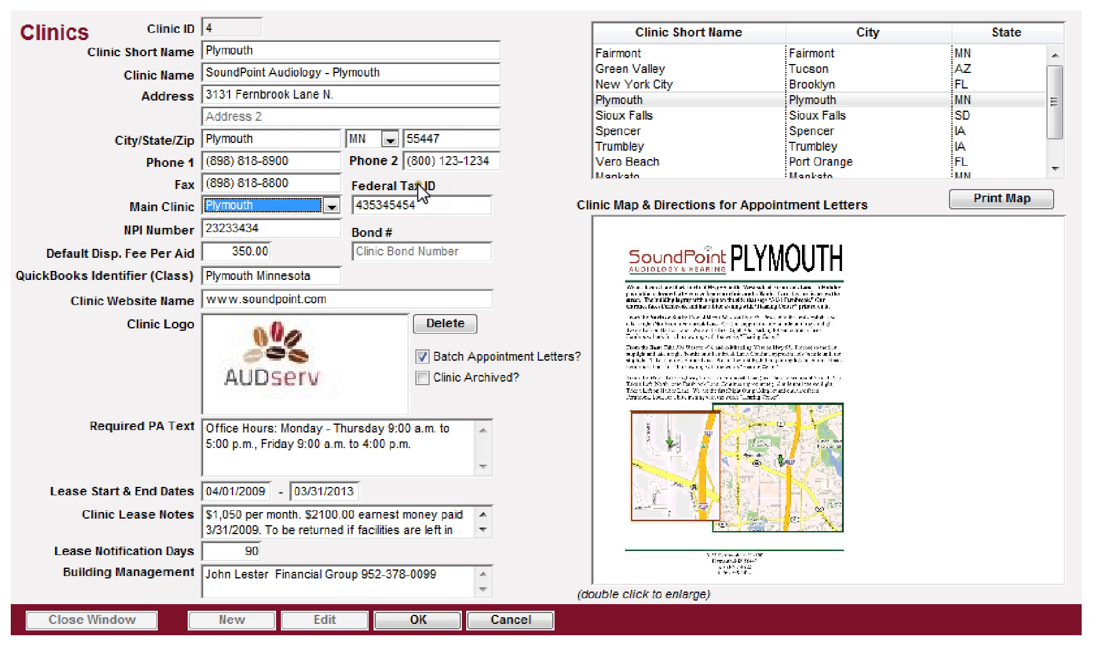
click(286, 207)
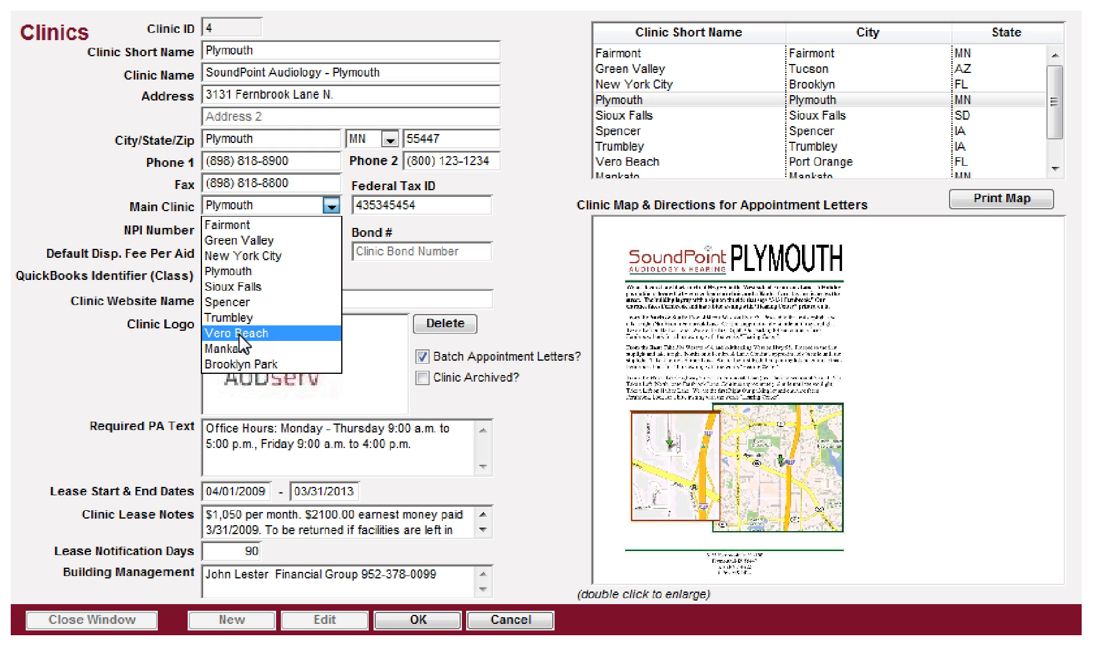
click(275, 204)
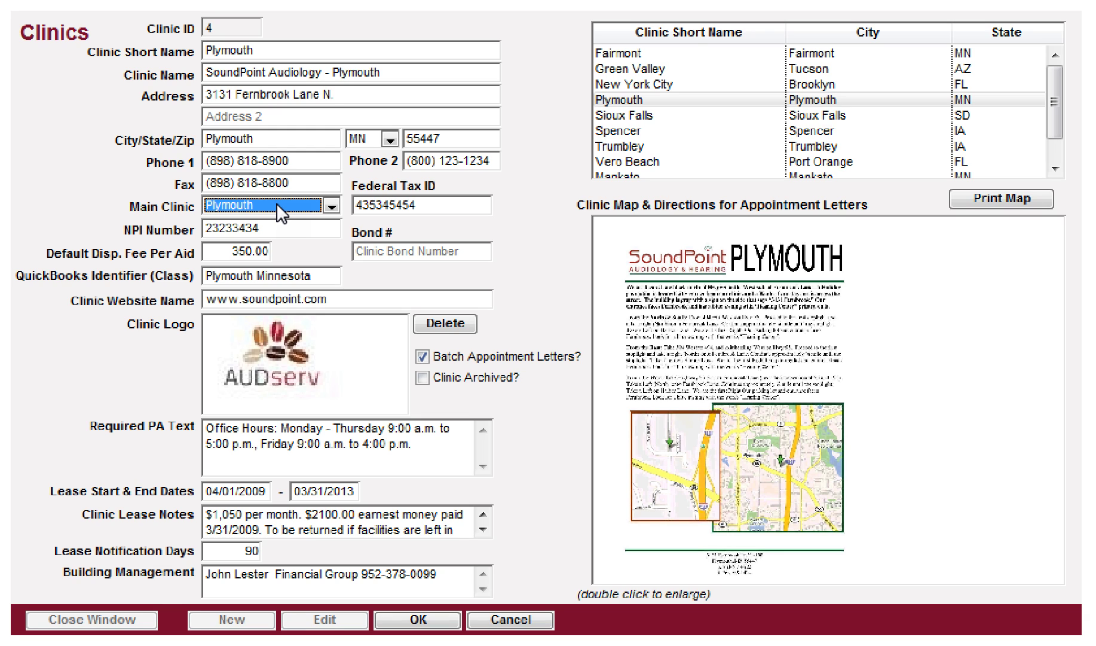
key(Tab)
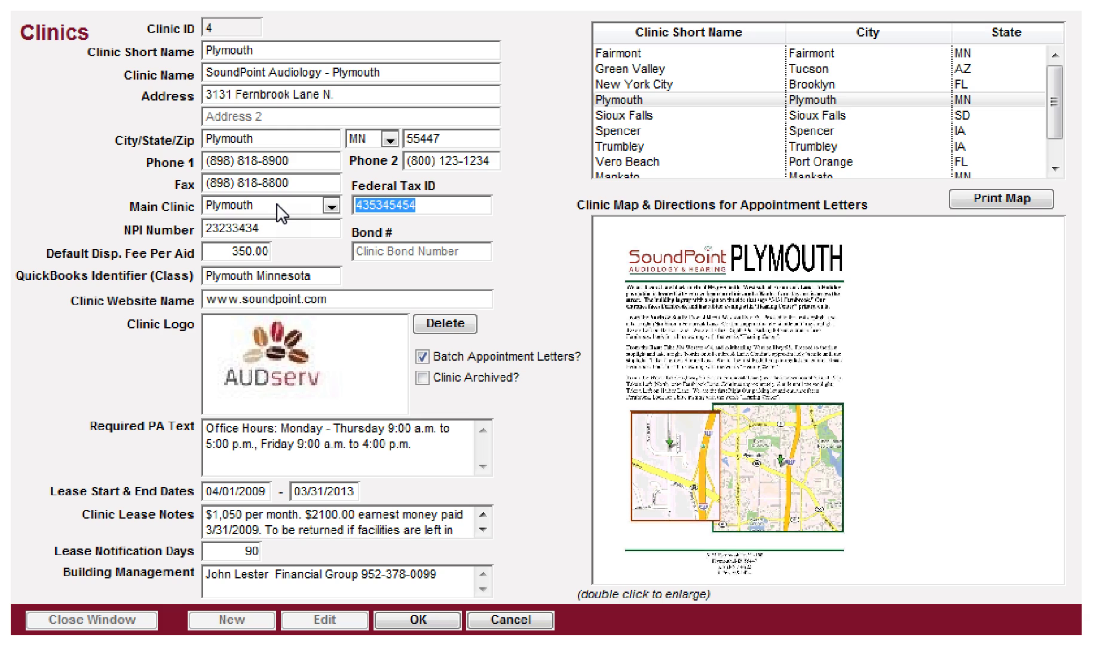
key(Tab)
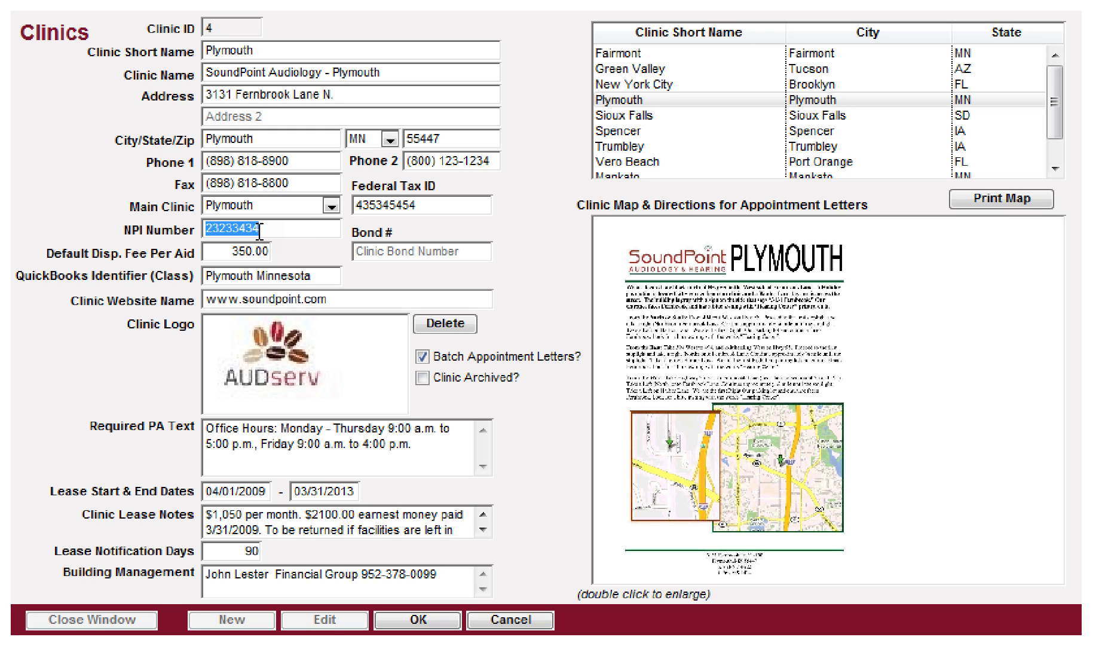
Step: Replace the Default Disp. Fee Per Aid of 350.00 with 200.00
key(Tab)
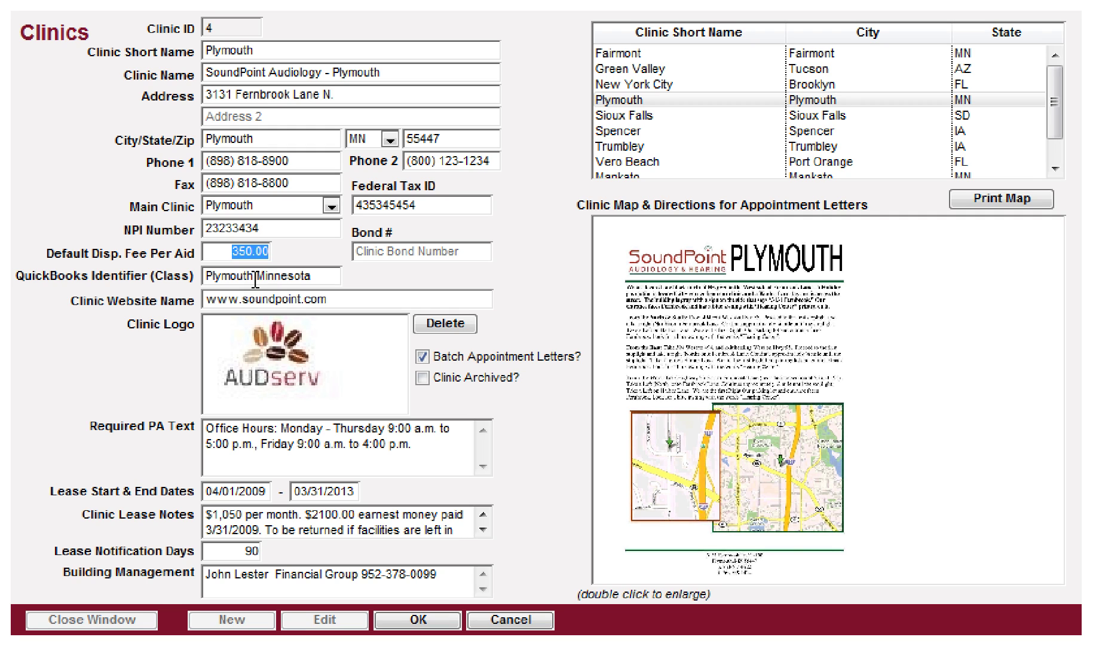
text(200)
key(Tab)
key(shift+Tab)
key(Tab)
Step: Step through the QuickBooks Identifier and Clinic Website Name fields without changes
click(255, 276)
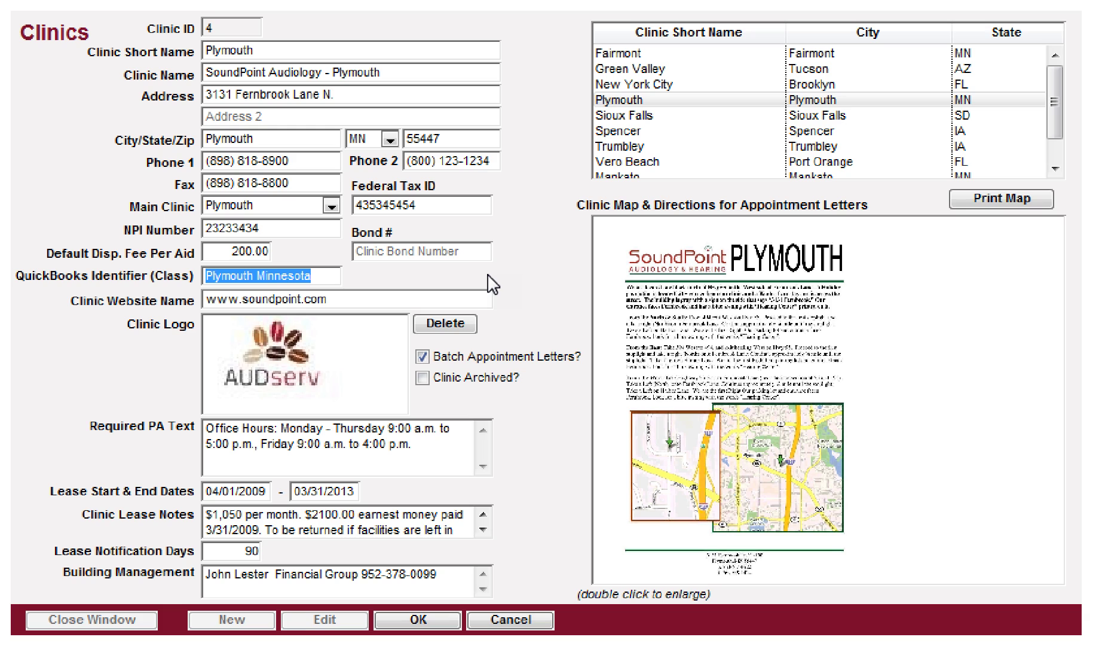
key(Tab)
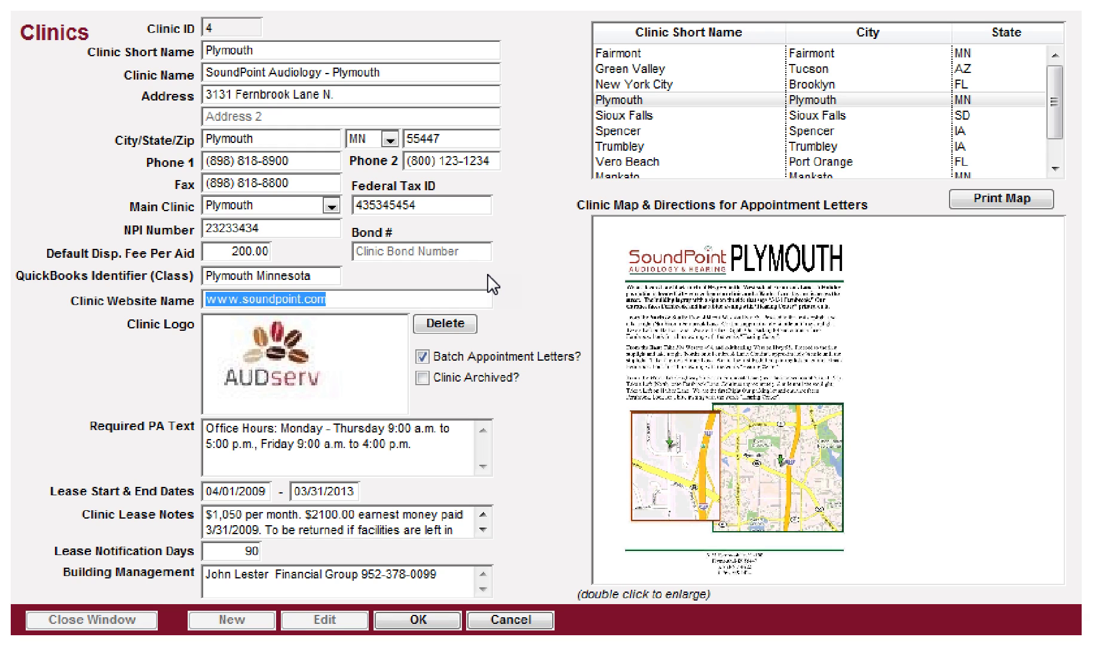
key(Tab)
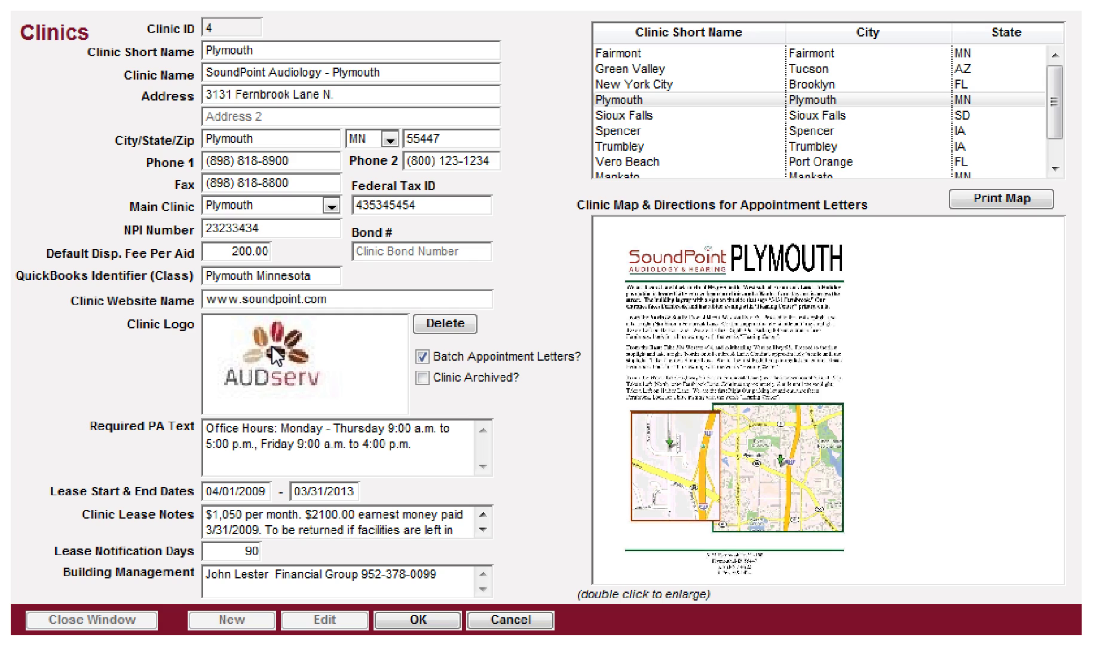
right_click(307, 335)
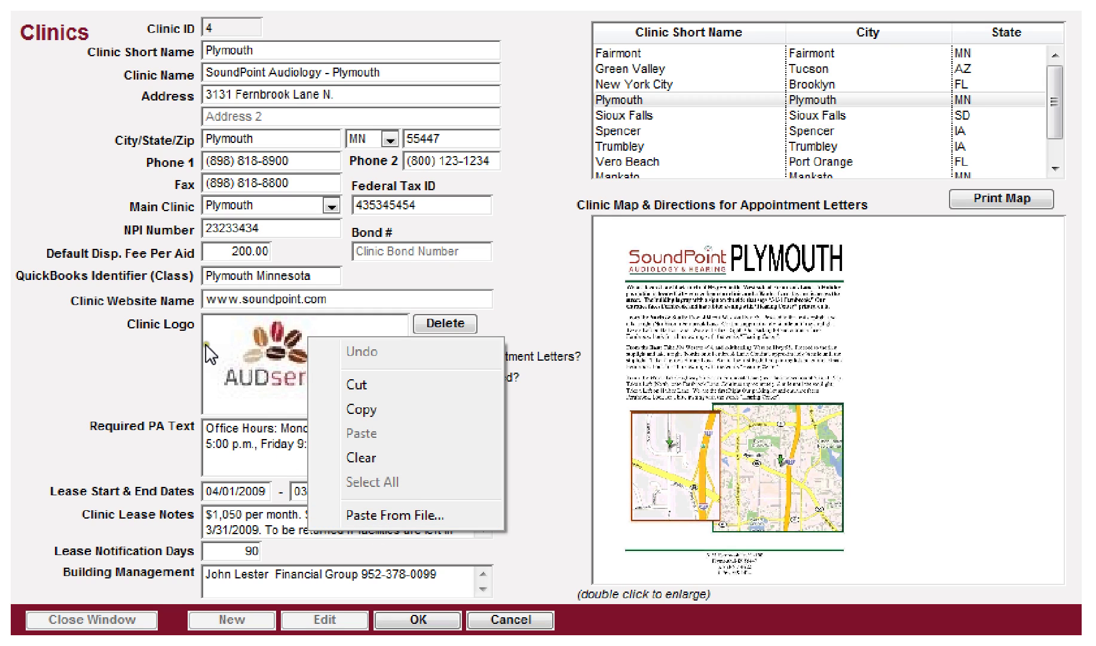
click(377, 518)
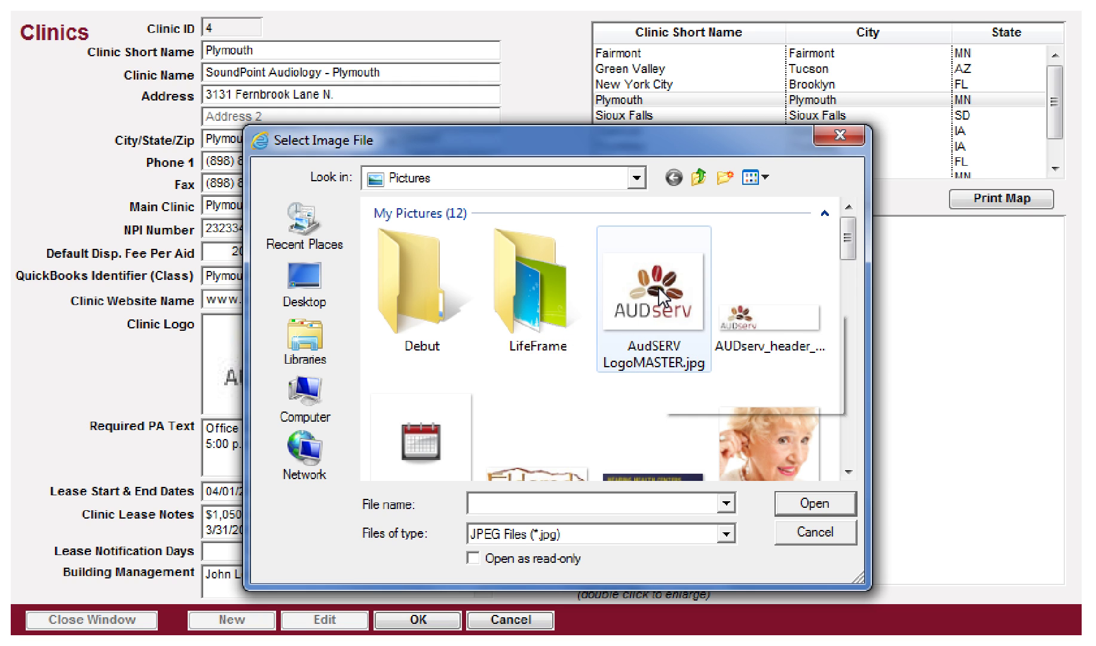
click(807, 530)
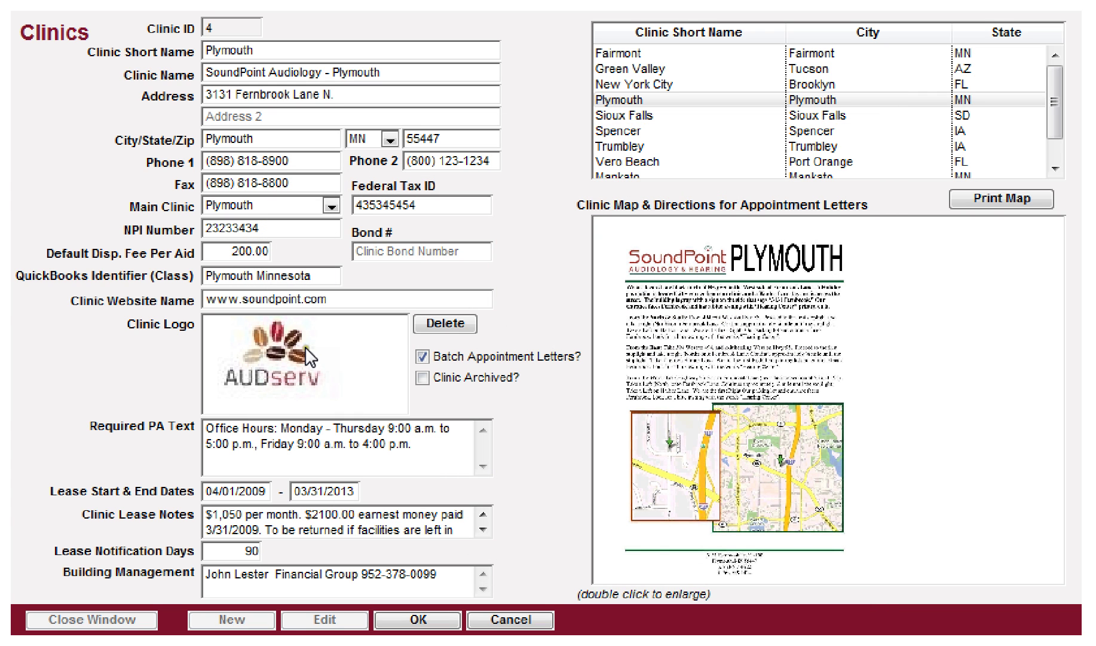
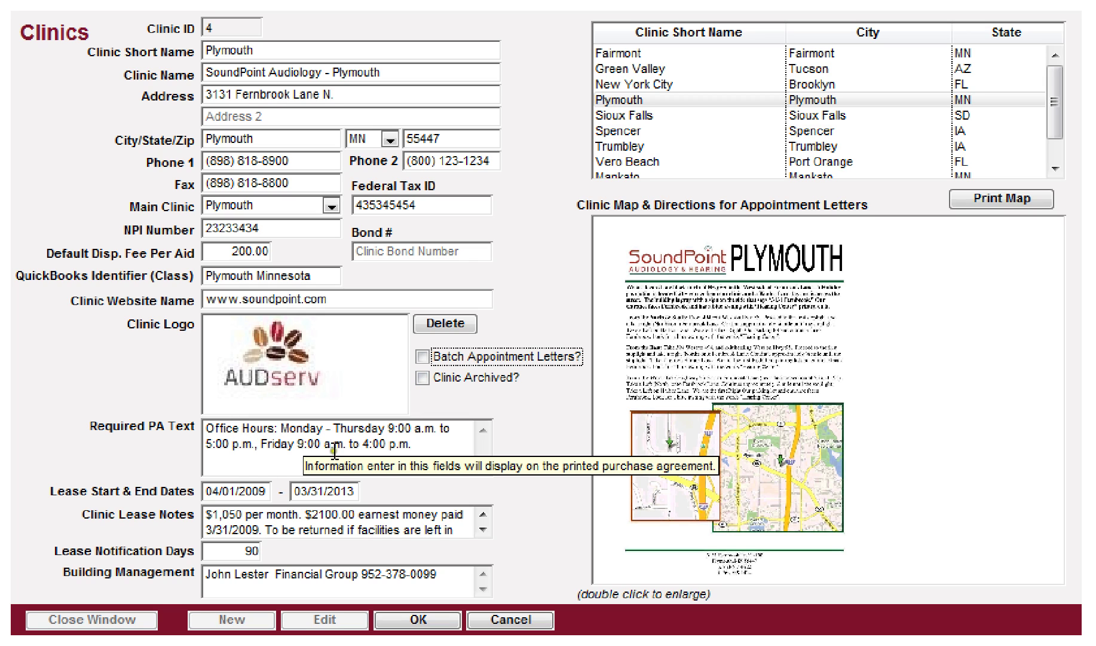
Step: Select the Friday office hours text in the Required PA Text field
click(425, 444)
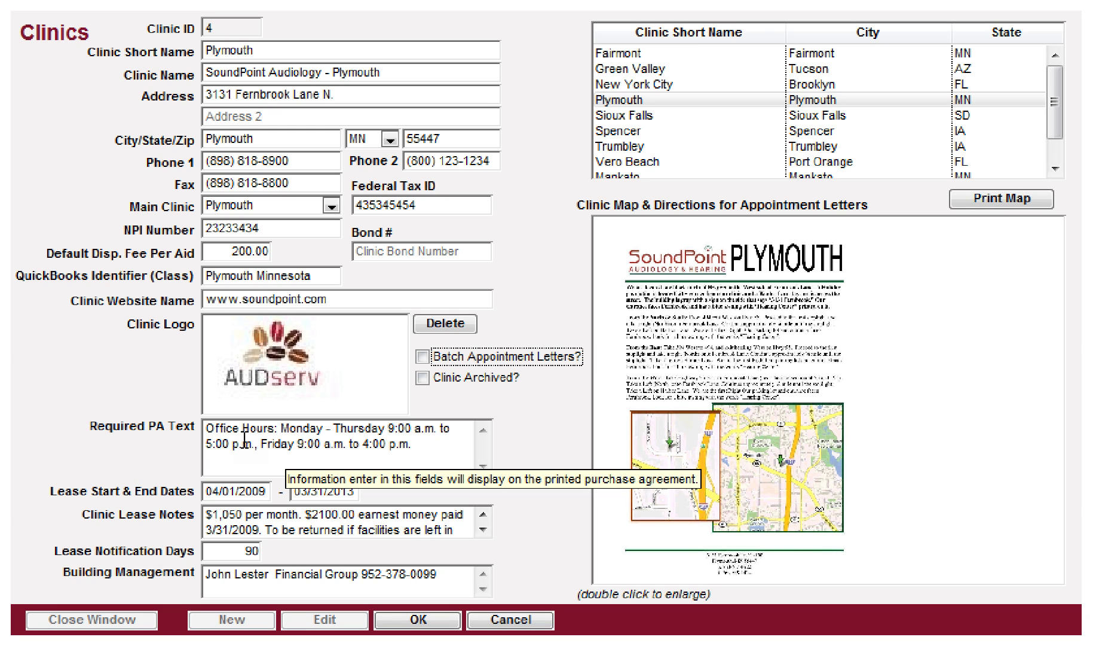
click(279, 459)
drag(419, 446, 203, 426)
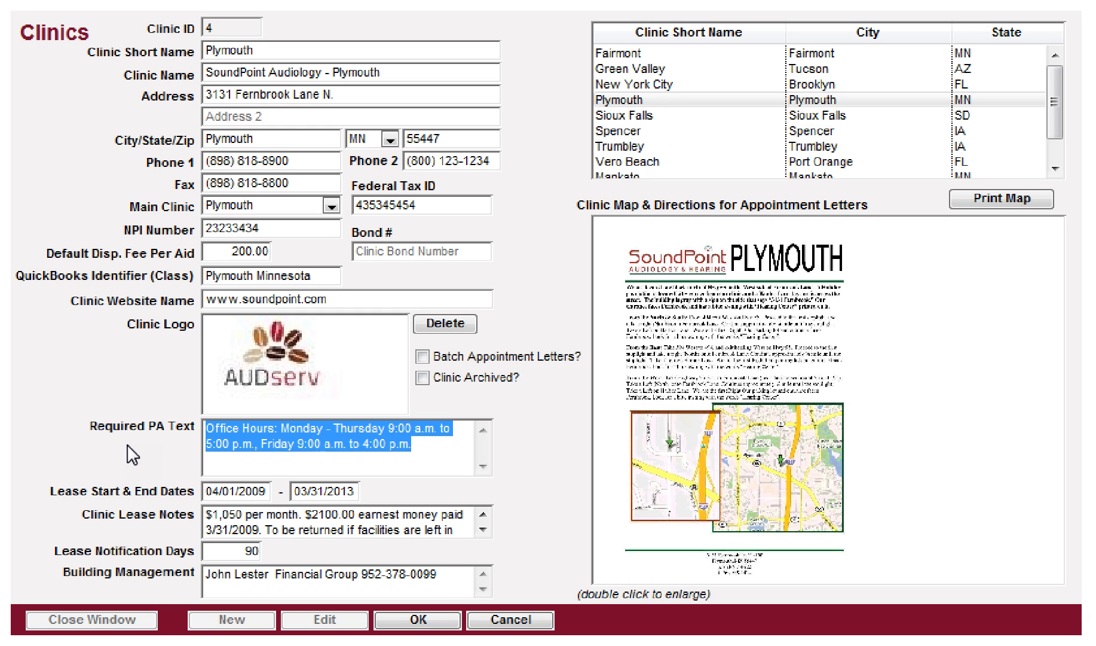
Step: Step past the lease dates and notification days, then save and close the Plymouth record
key(Tab)
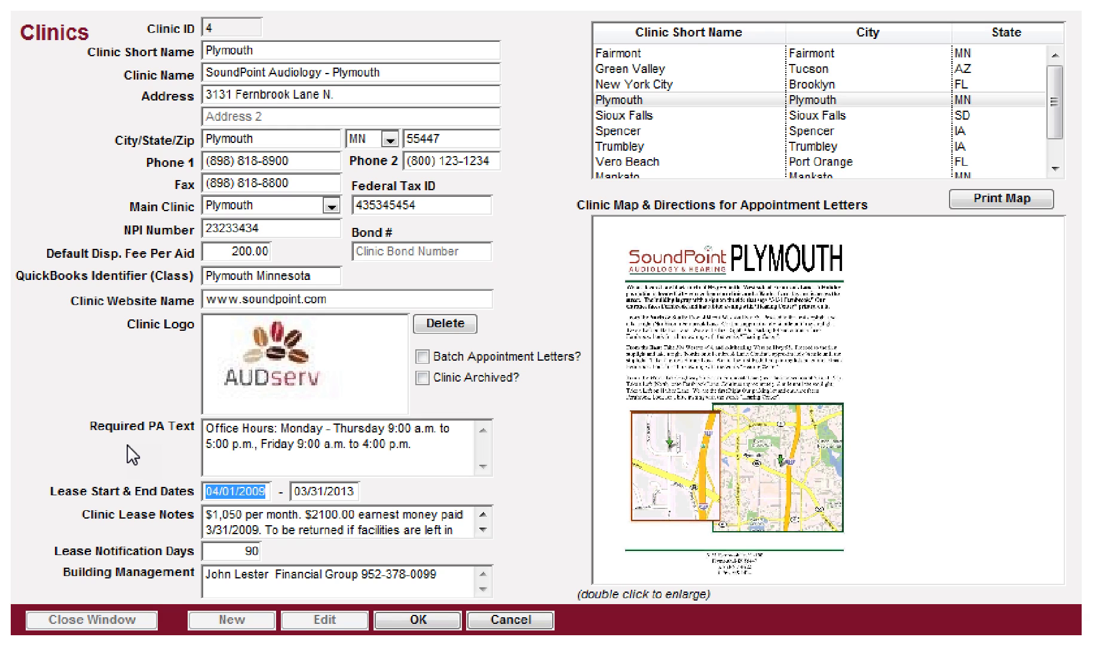
key(Tab)
key(Tab)
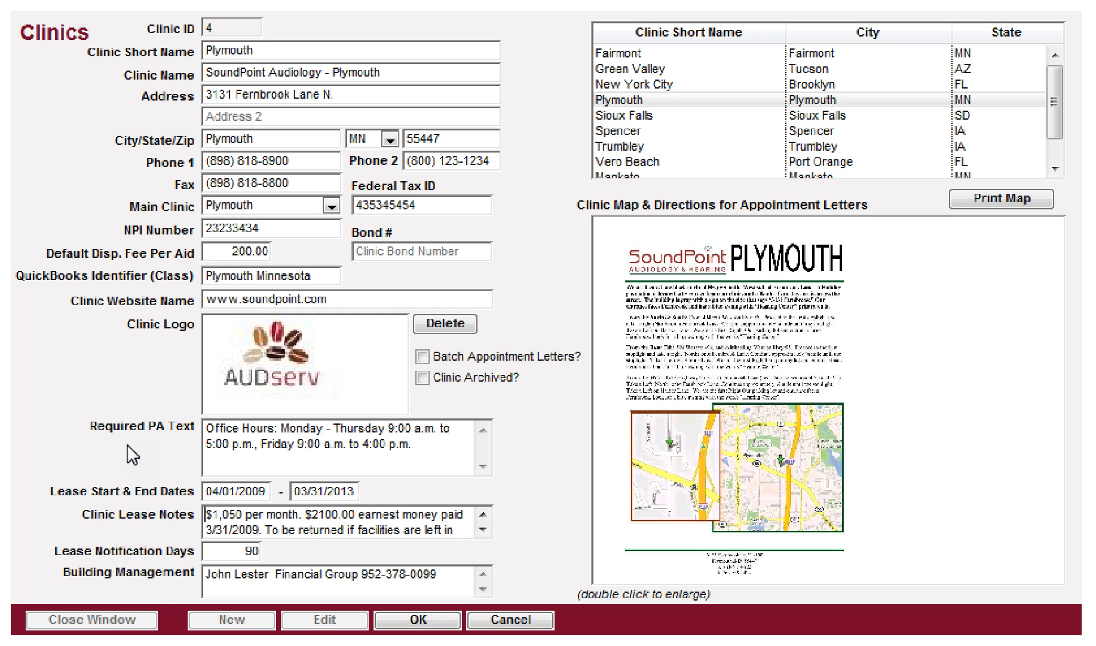
key(Tab)
key(Tab)
key(Tab)
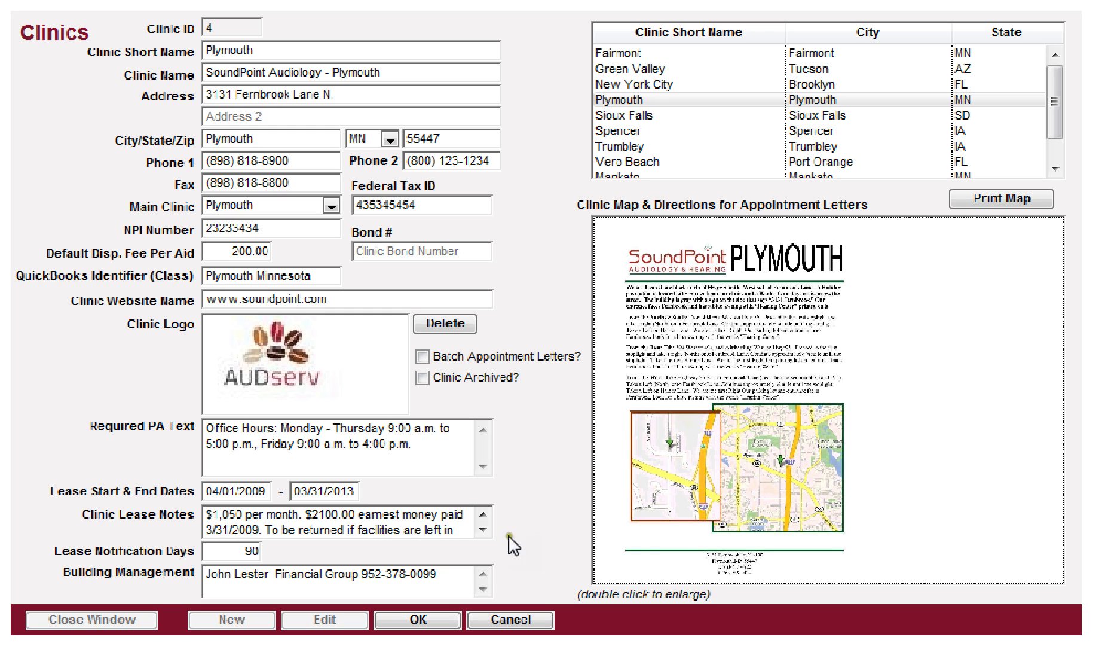
click(413, 618)
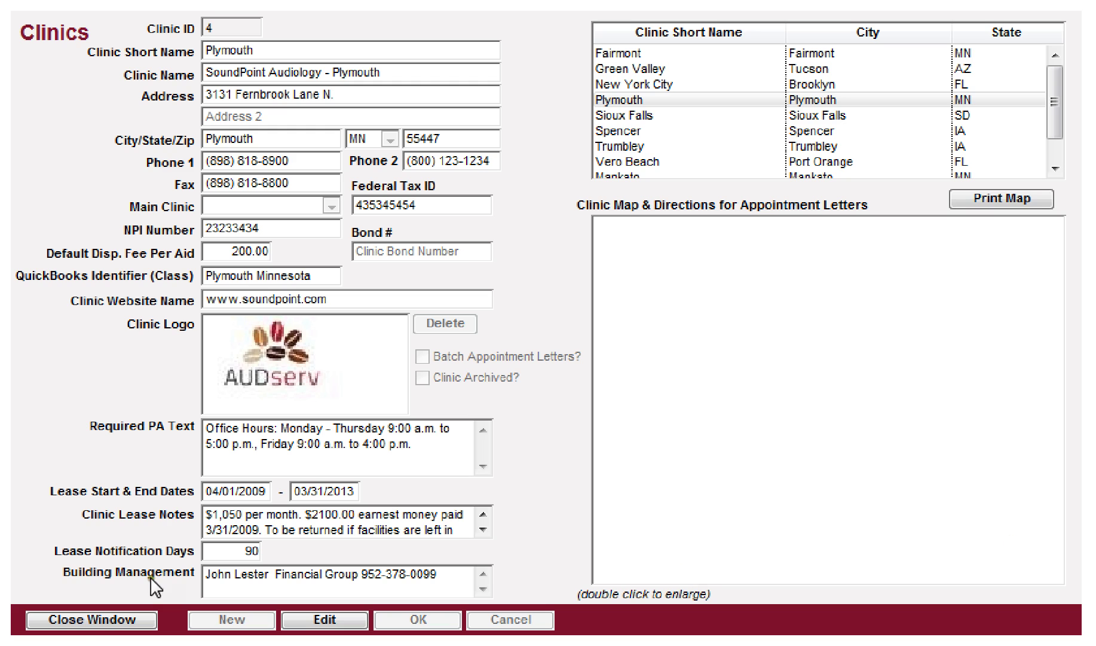
click(78, 622)
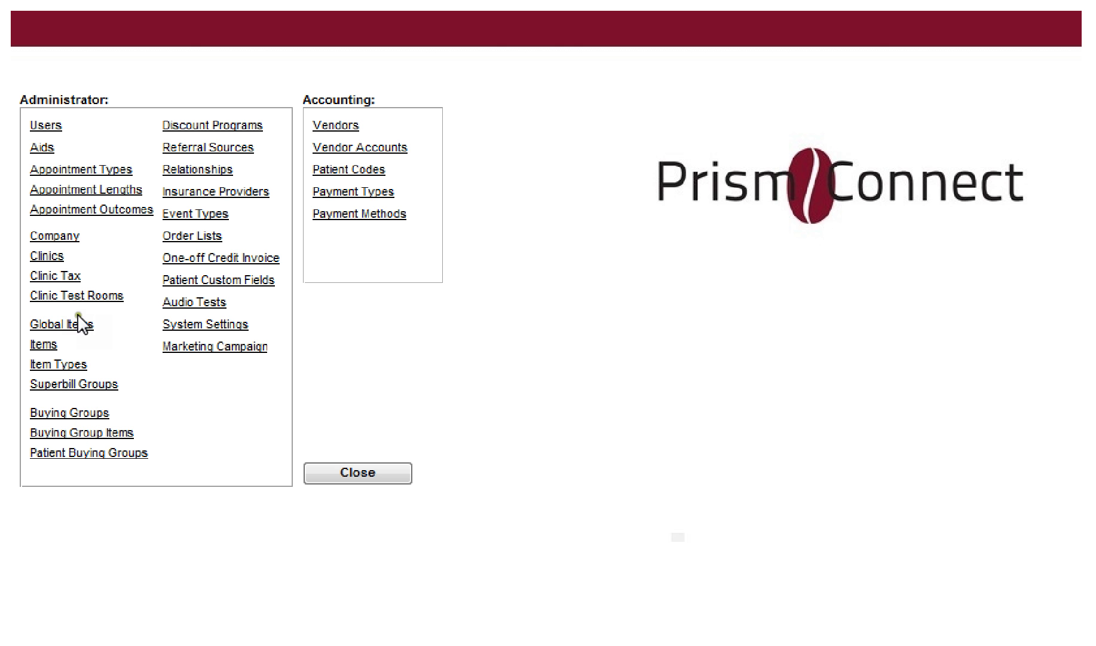
Step: In Clinic Tax, start a new tax entry for the Brooklyn Park clinic
click(48, 276)
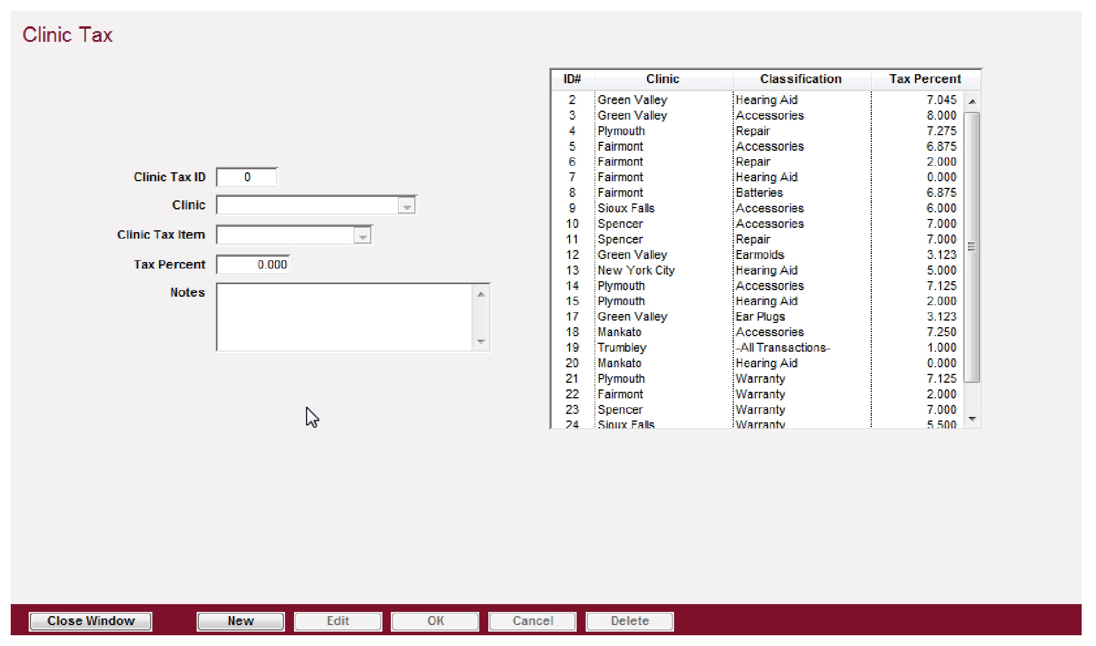
click(240, 619)
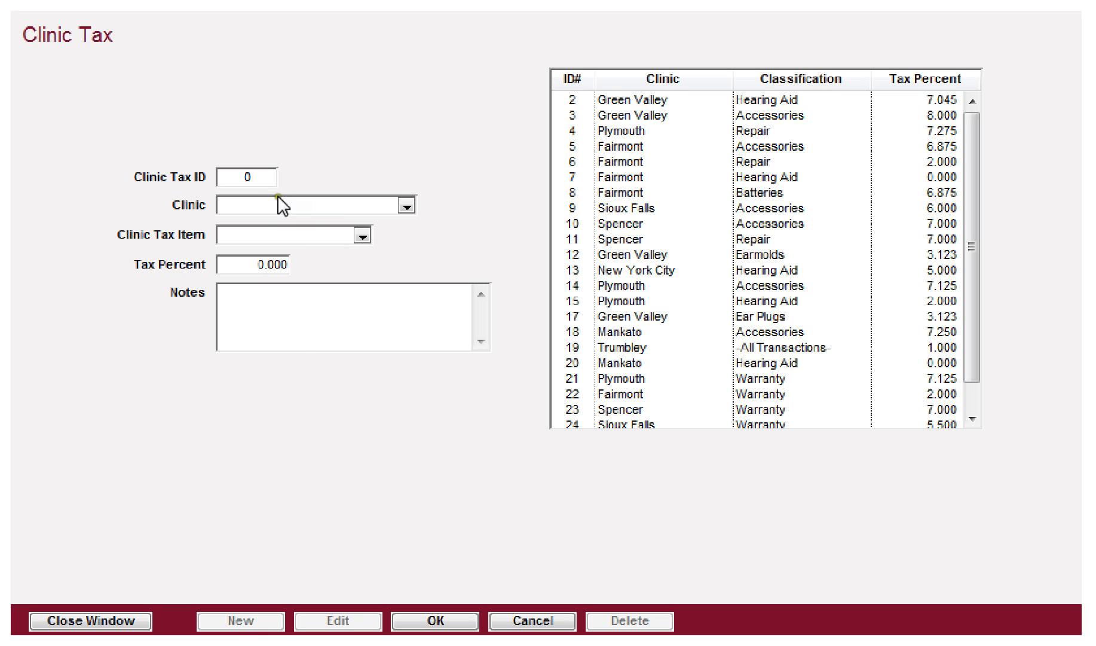
click(413, 203)
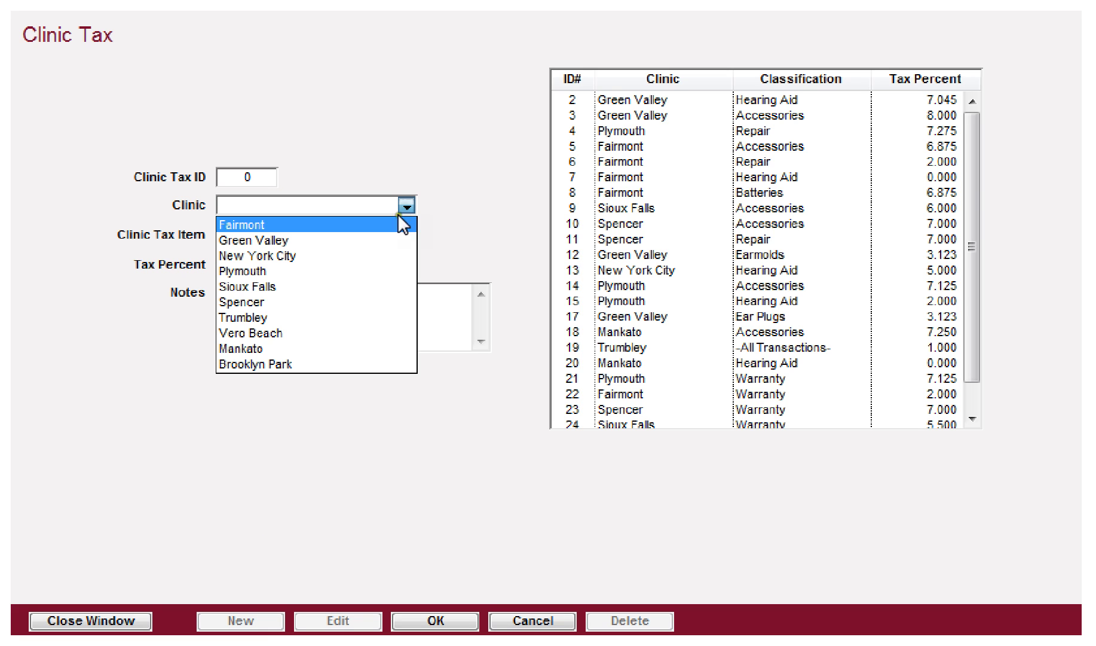
click(256, 364)
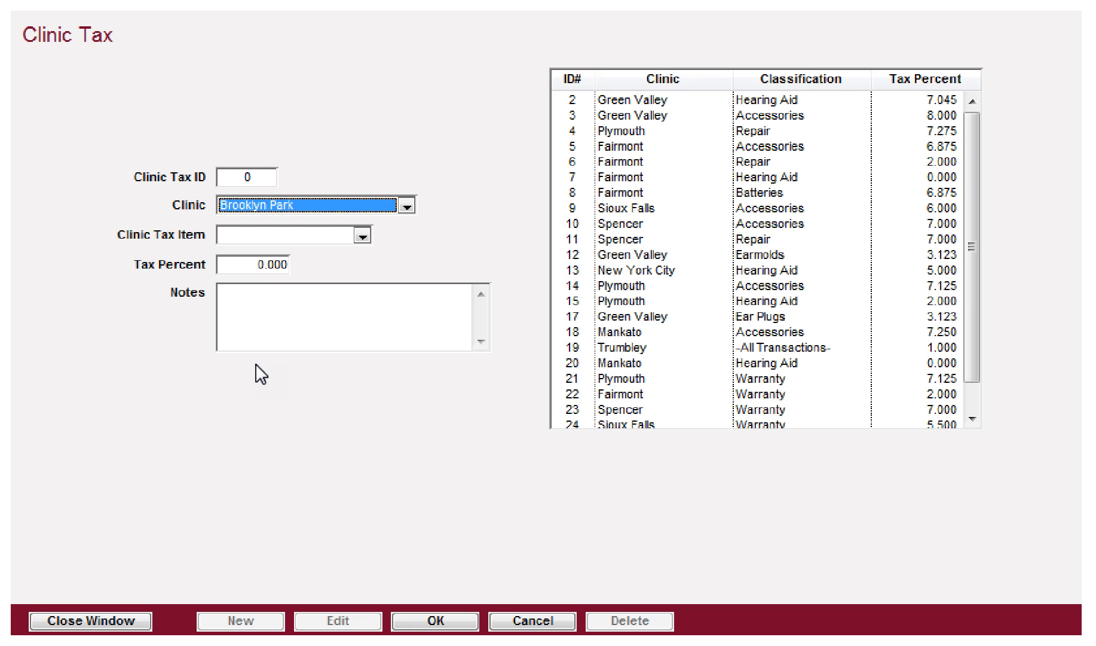
key(Tab)
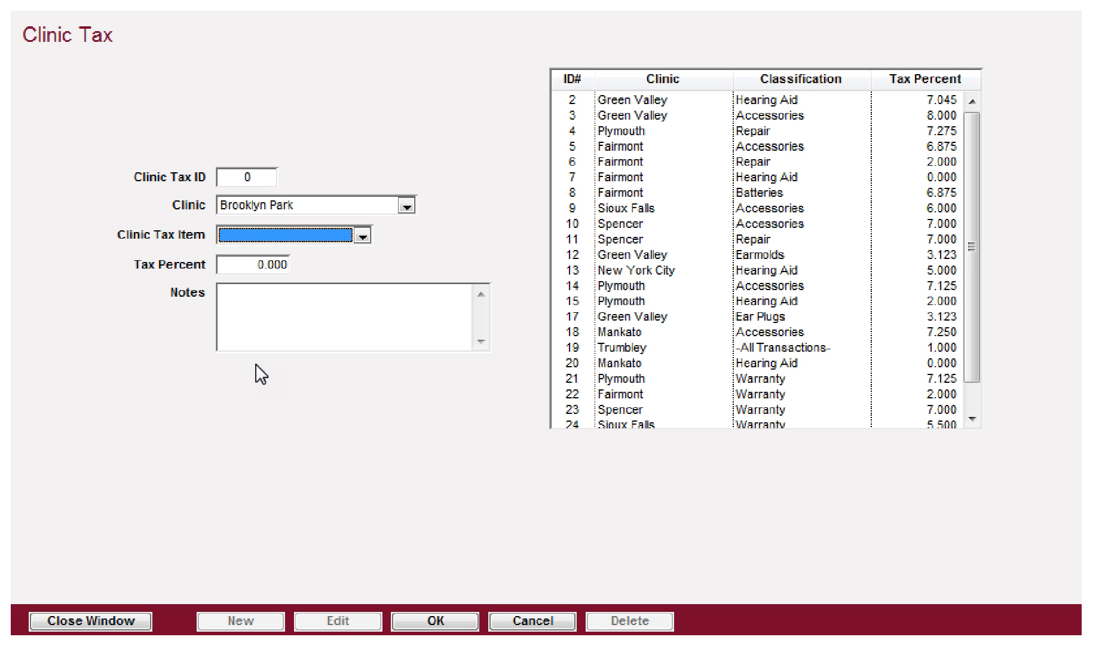
Step: Set the taxed item to Batteries at 7.275 percent, save it, and sort rates by clinic
click(363, 236)
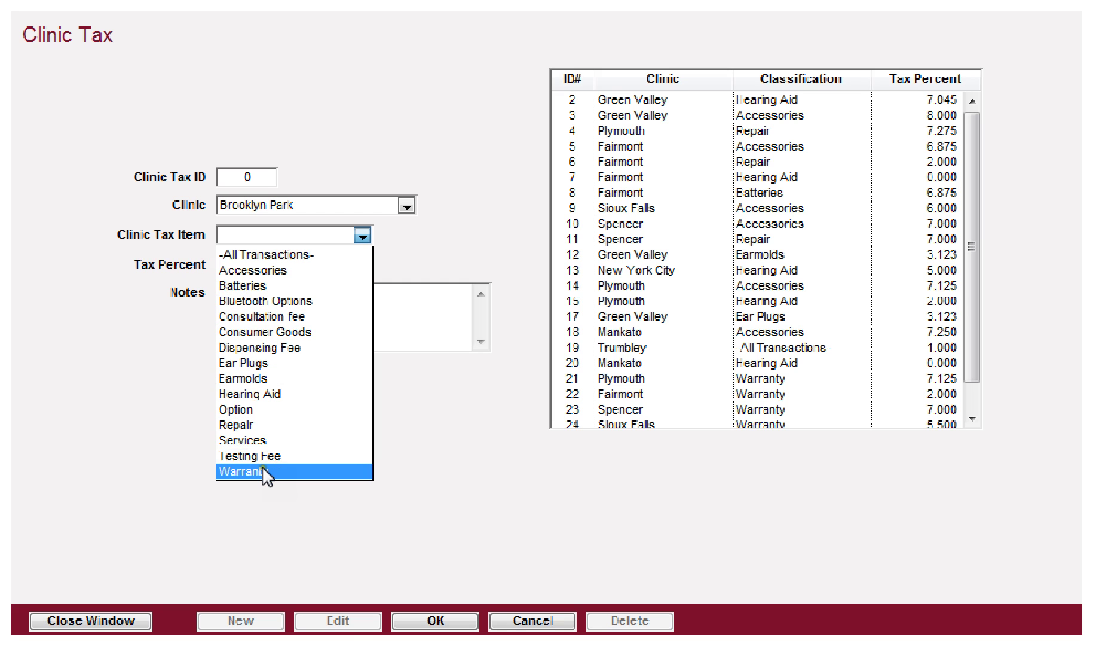
click(260, 285)
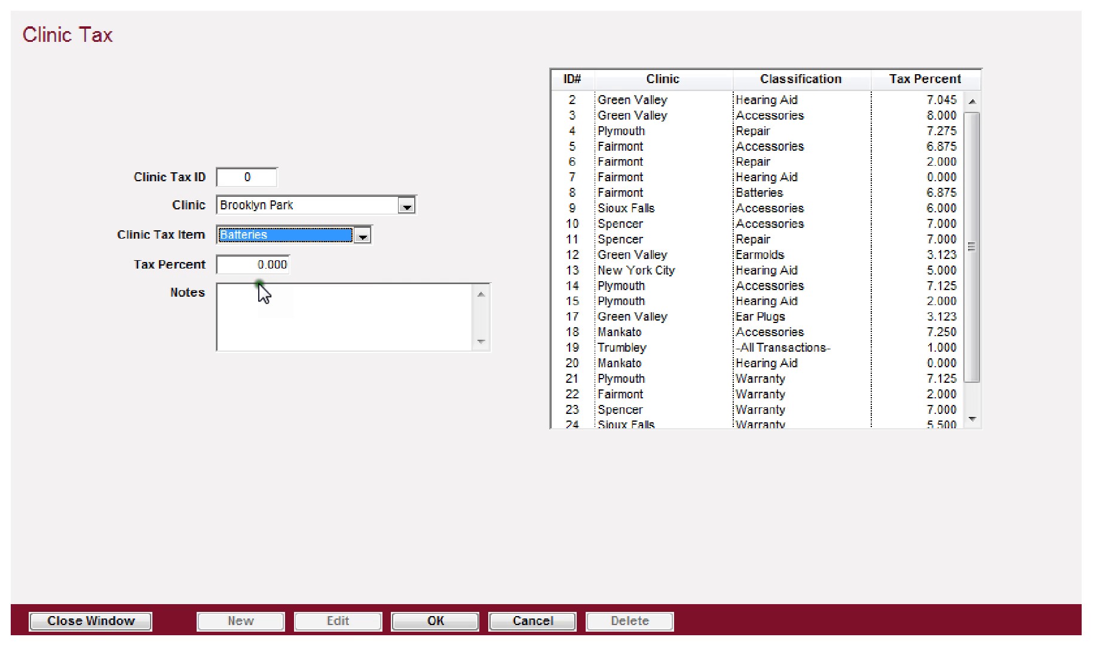
key(Tab)
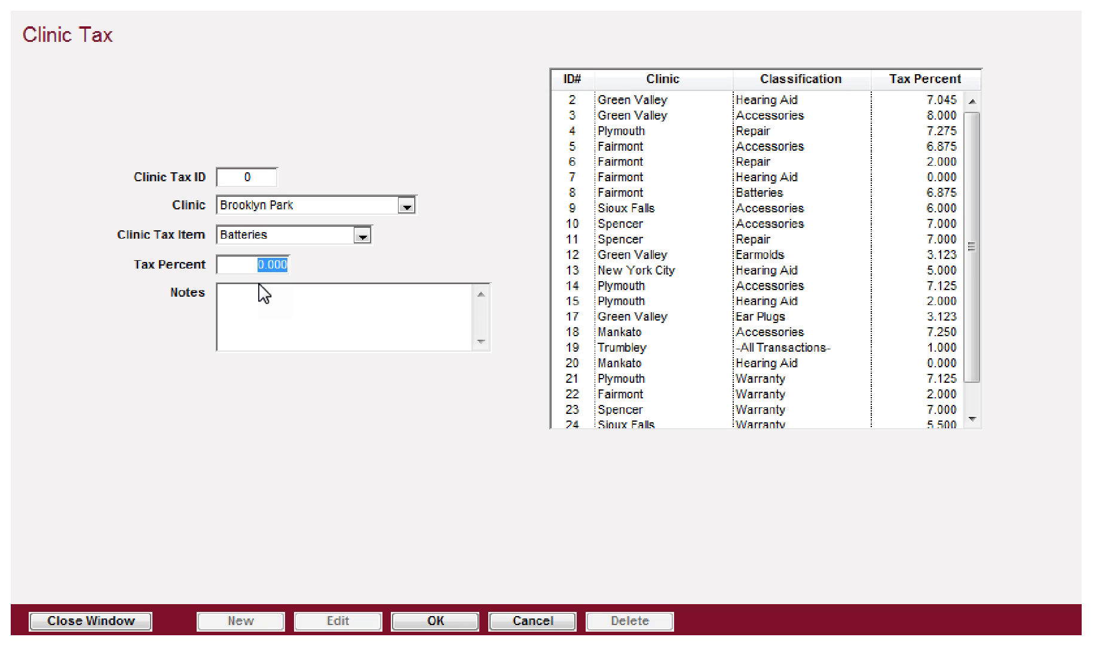
text(7.)
text(275)
click(237, 336)
click(430, 621)
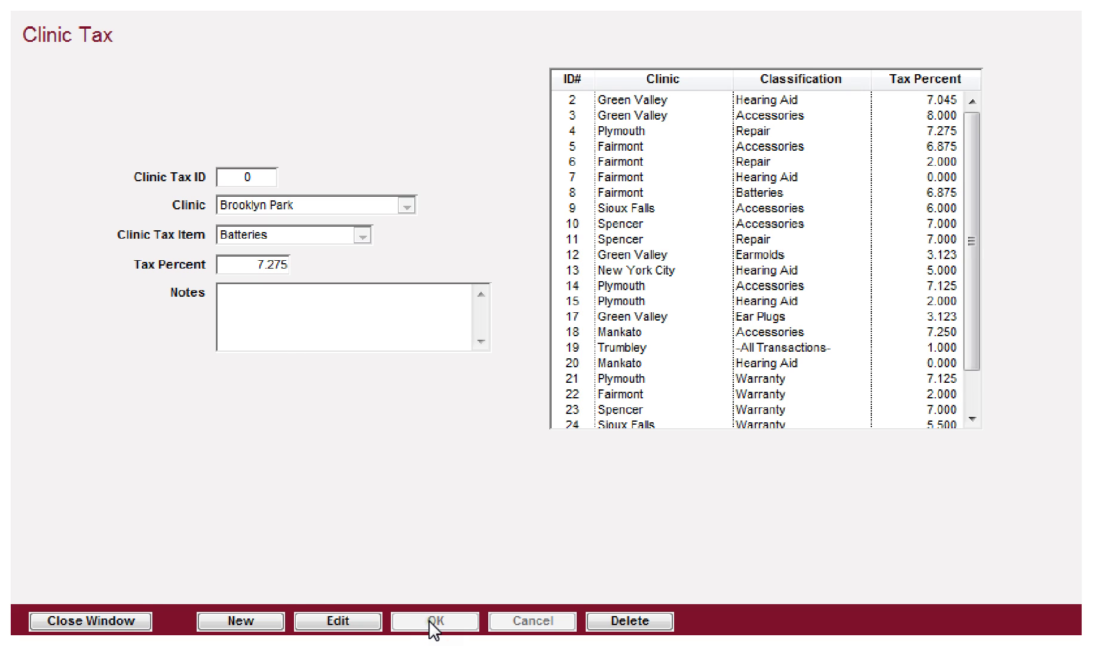
click(631, 82)
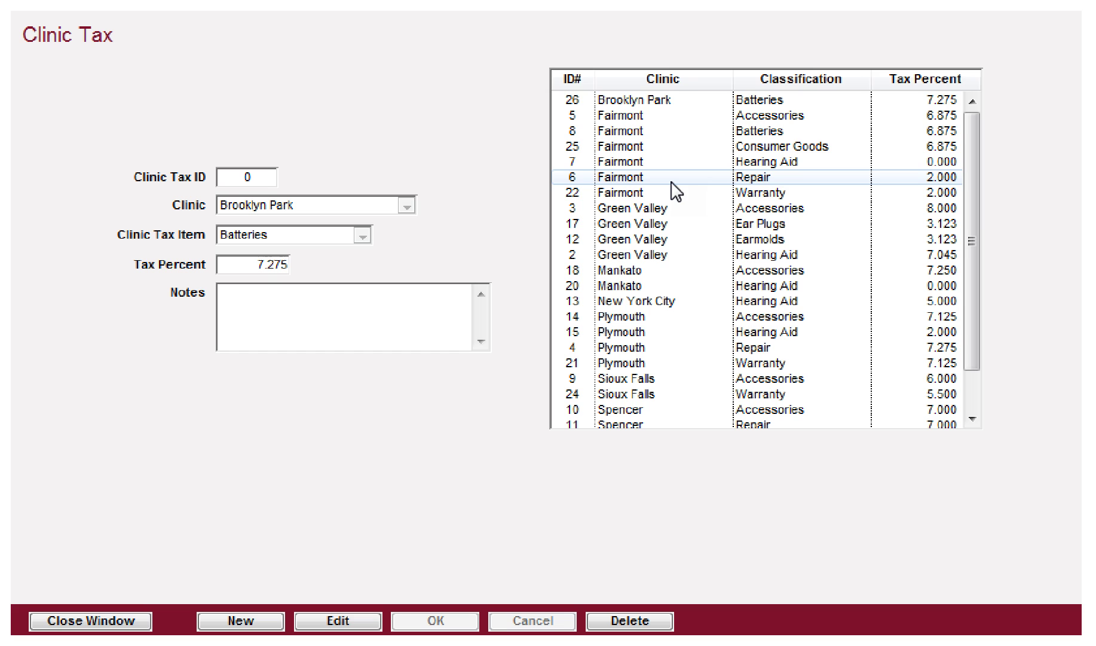
click(772, 78)
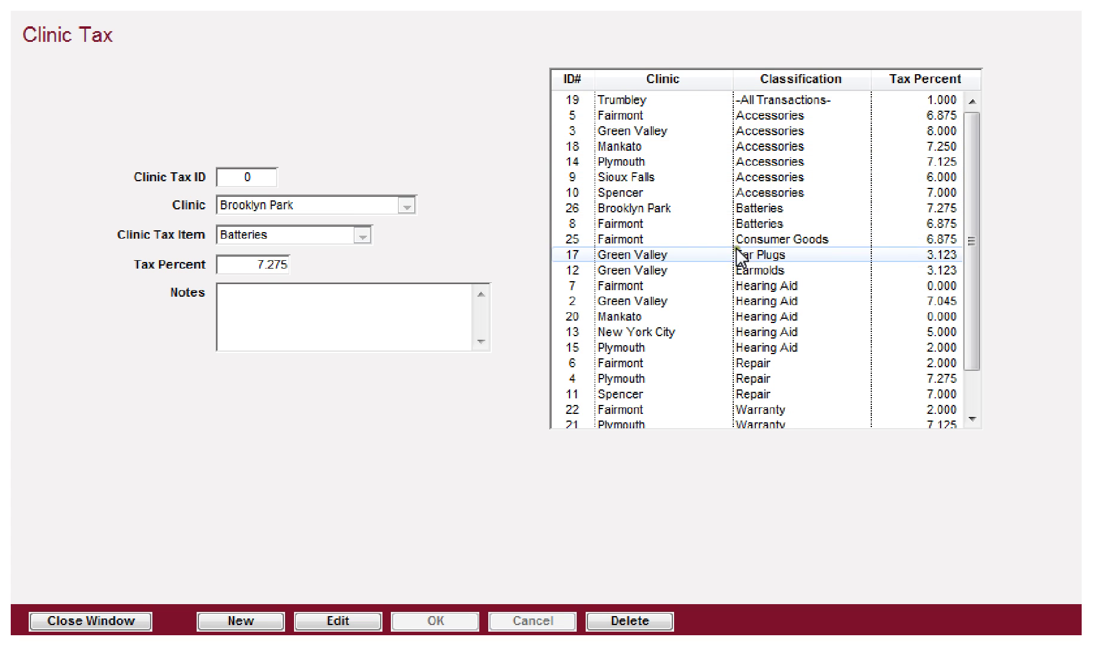
click(752, 208)
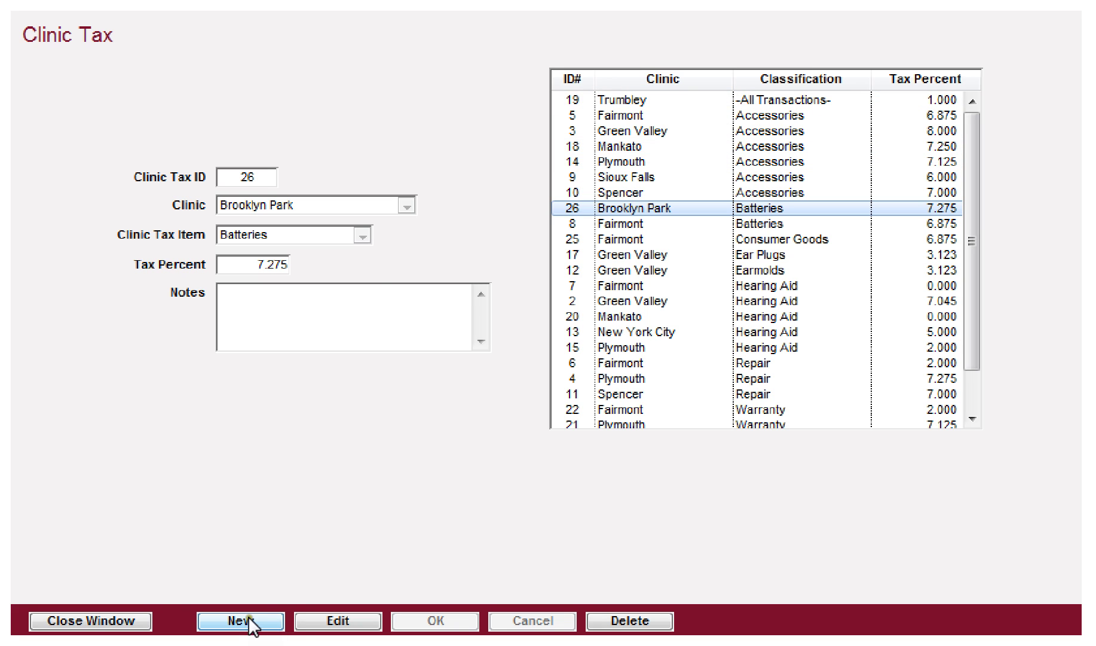
click(329, 621)
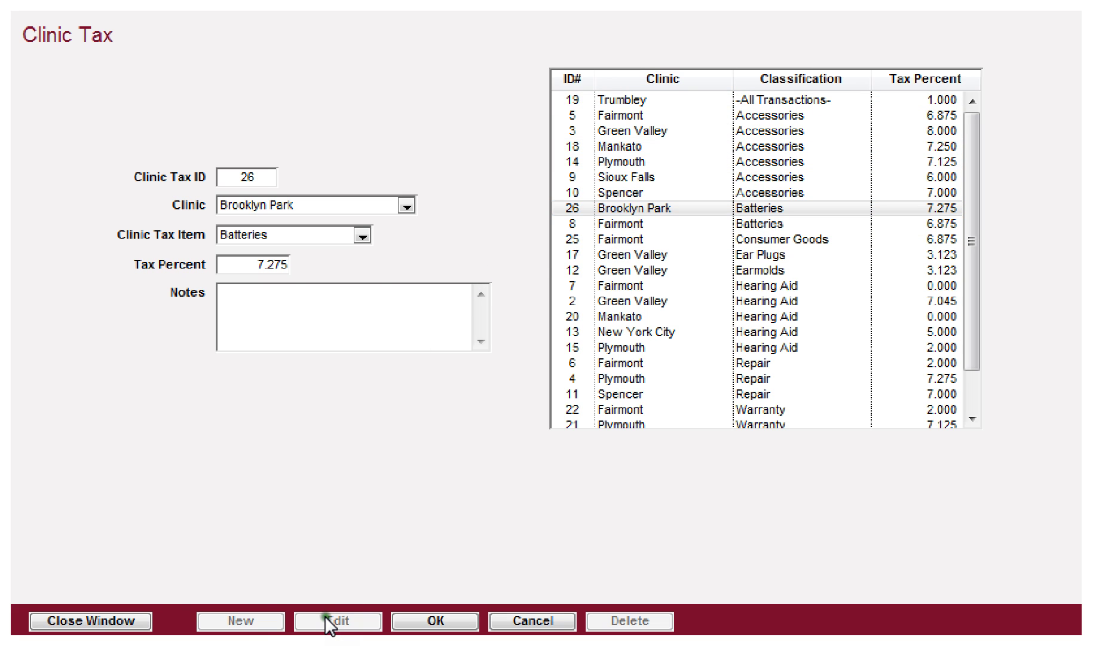
click(441, 622)
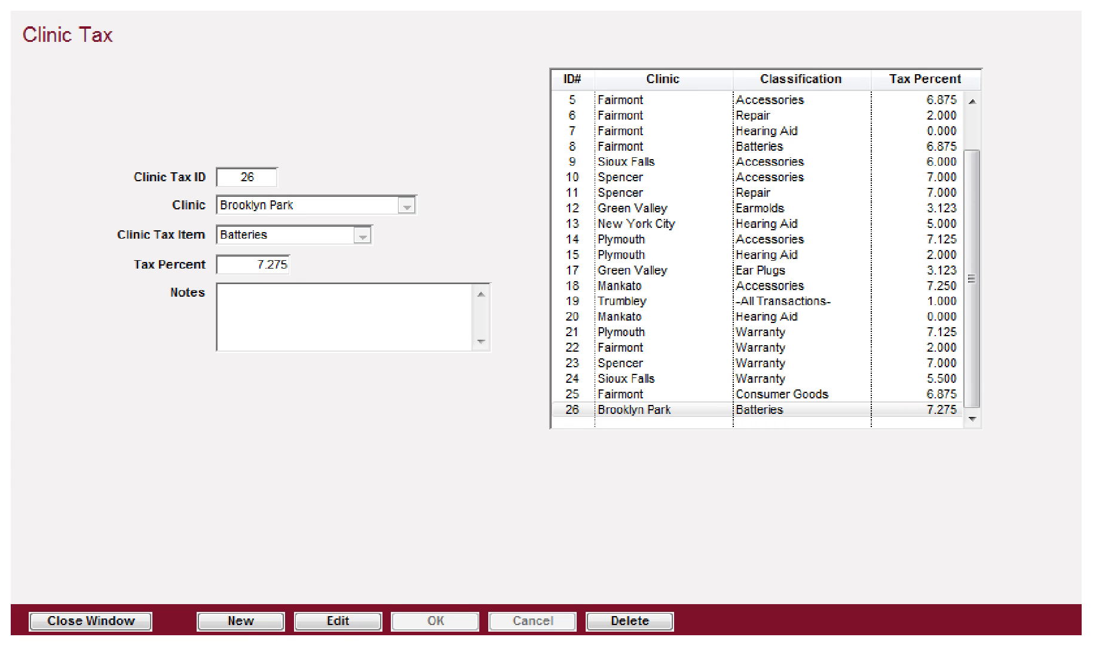
Step: Start another Brooklyn Park tax entry with Consumer Goods as the taxed item
click(239, 622)
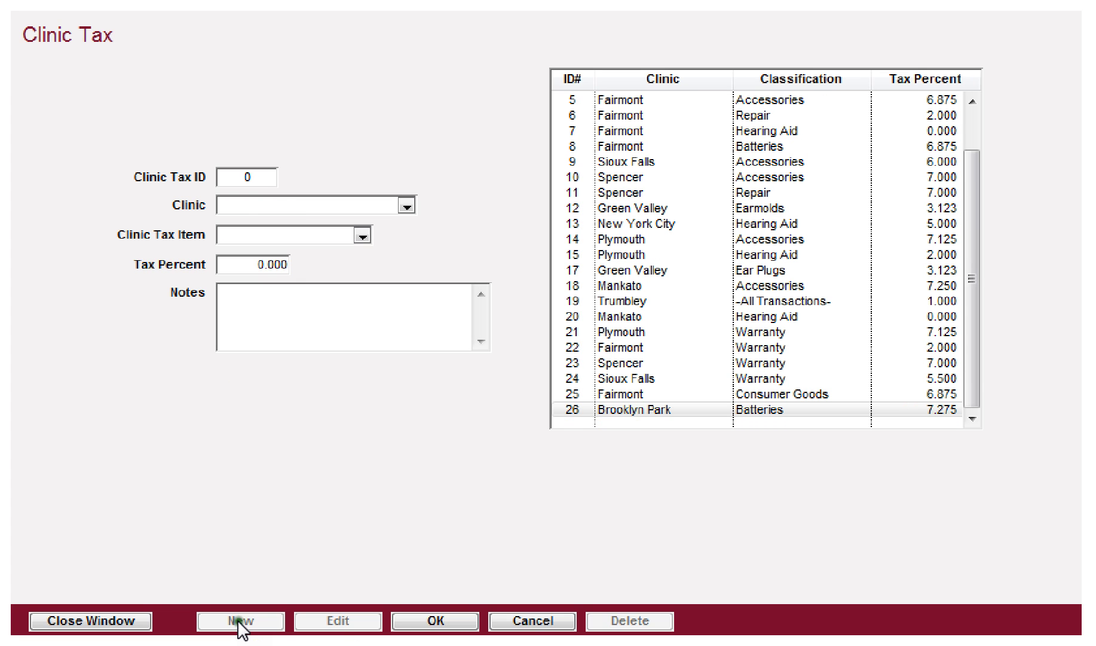
click(391, 204)
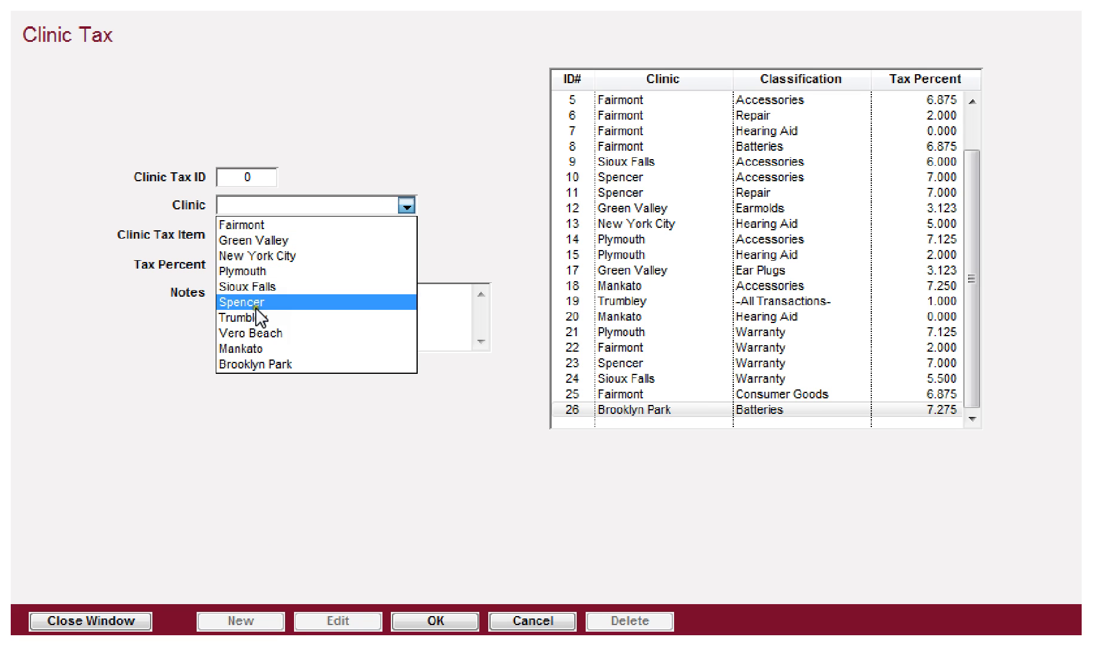
click(235, 362)
key(Tab)
click(323, 235)
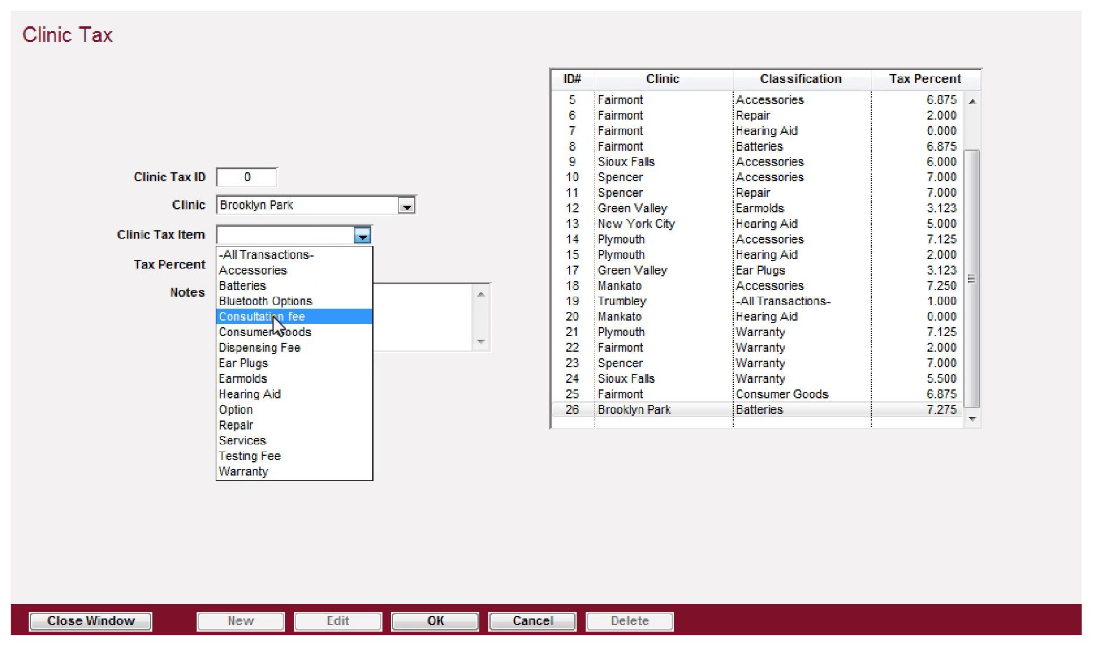
click(263, 332)
key(Tab)
Step: Enter 7.275 as the tax percent, save the rate, and move on to Clinic Test Rooms
text(7.2.75)
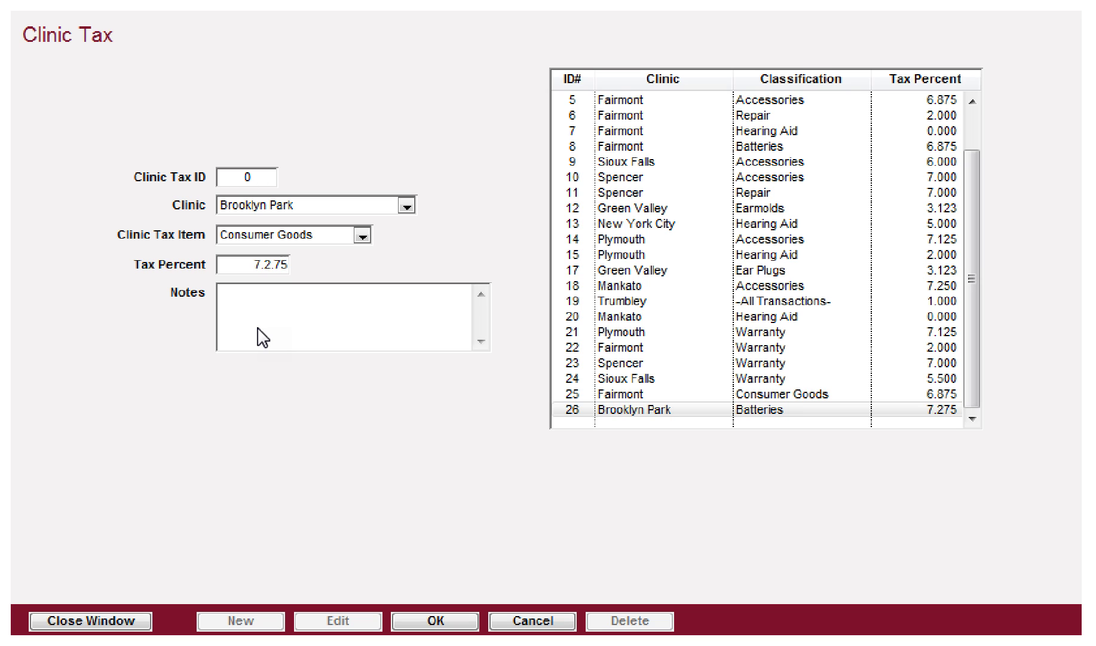
key(BackSpace)
key(BackSpace)
key(BackSpace)
text(75)
click(441, 620)
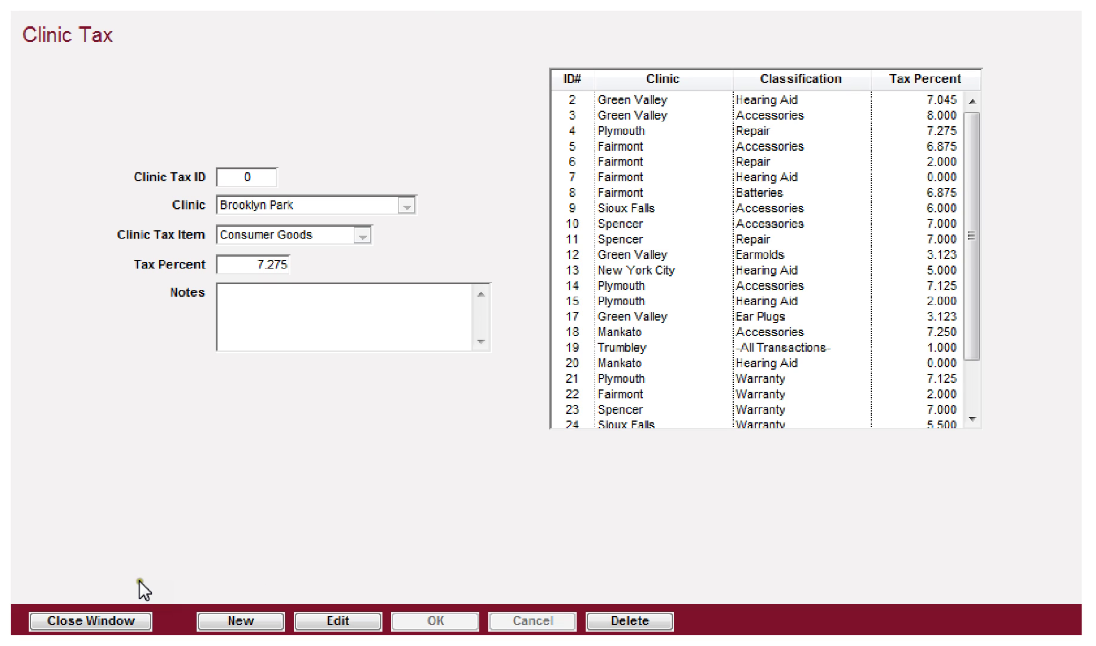
click(83, 622)
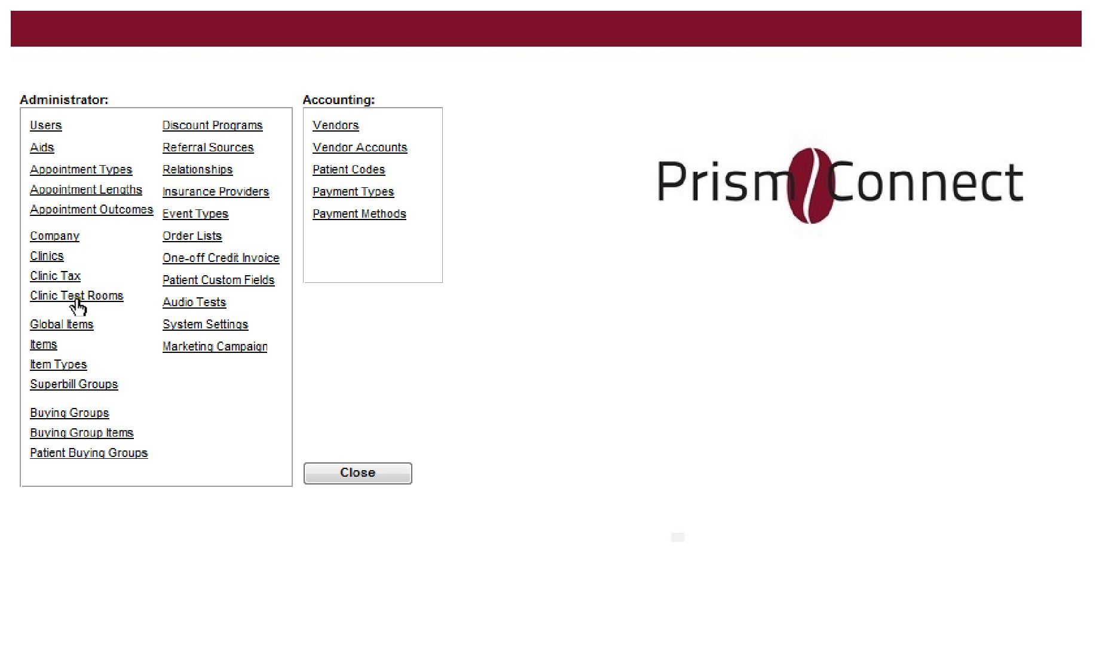
click(77, 301)
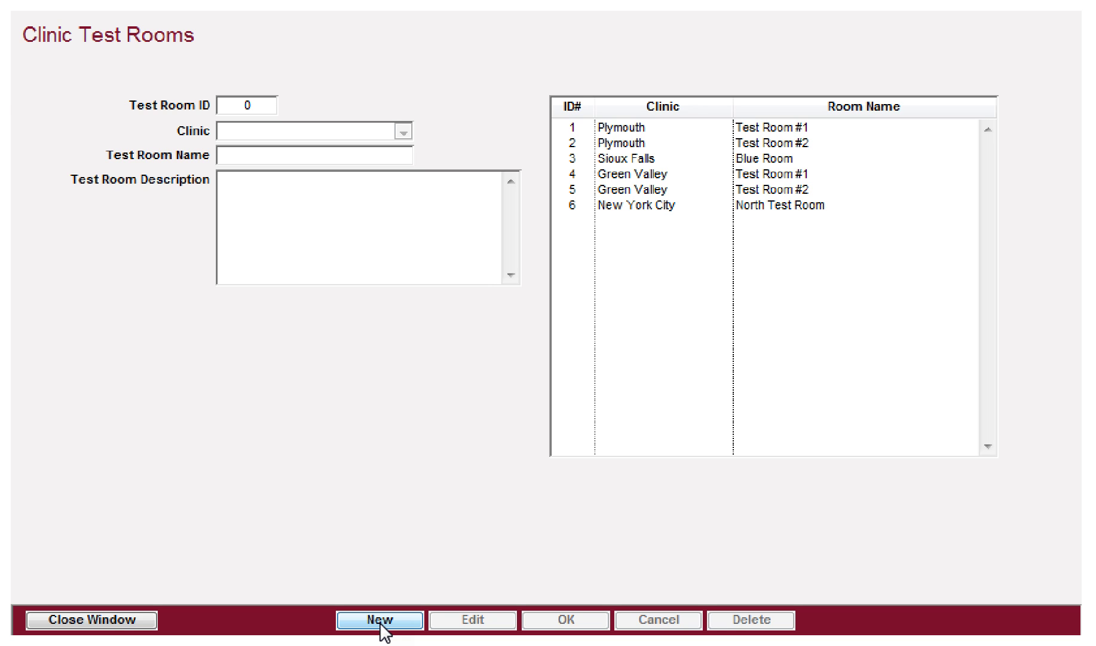
Step: Start a new Brooklyn Park test room named 'Red Test Room'
click(381, 623)
click(360, 132)
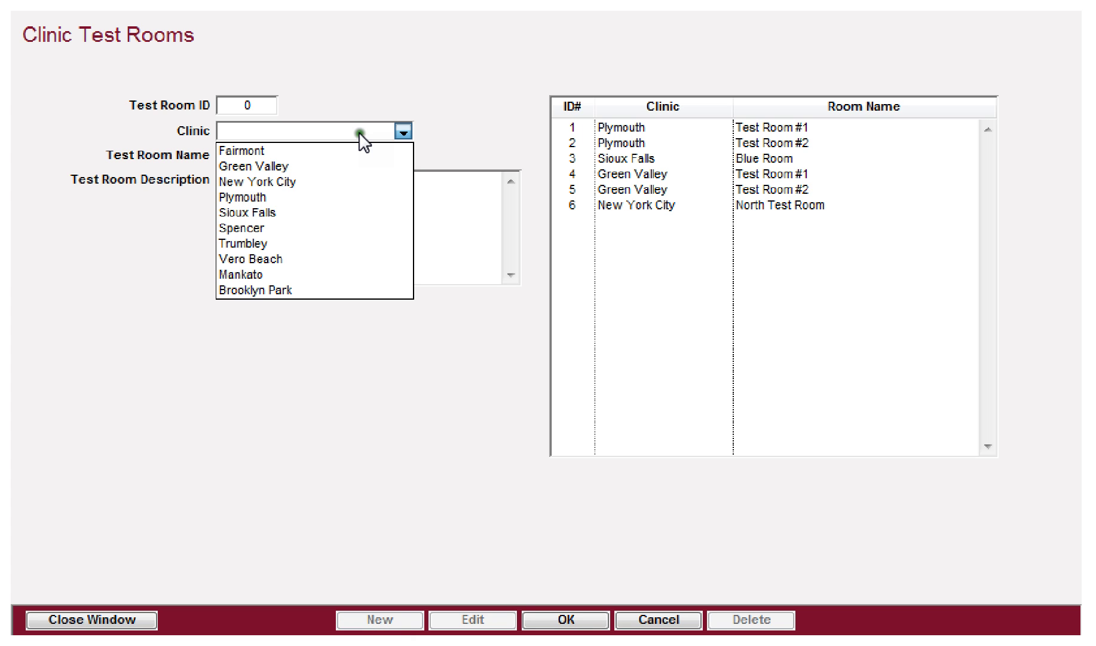
click(261, 287)
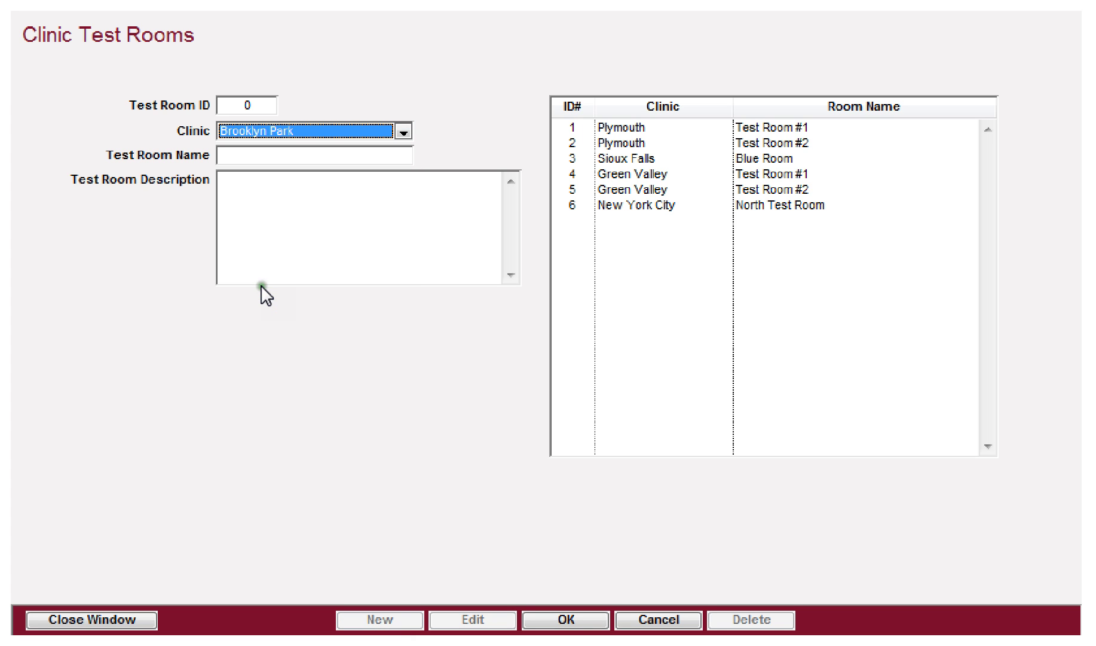
click(293, 155)
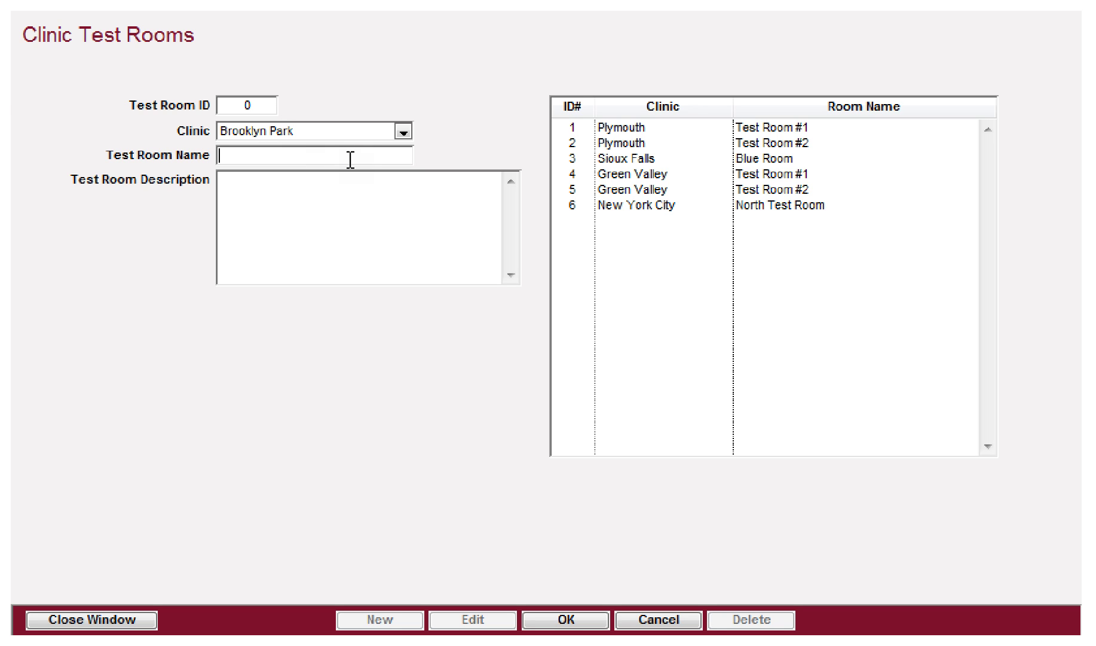
text(Test Roo)
key(BackSpace)
key(BackSpace)
key(BackSpace)
key(BackSpace)
key(BackSpace)
key(BackSpace)
key(BackSpace)
Step: Describe it as 'Test room between front office and storage area.' and save the room
key(BackSpace)
text(Red Test Room)
key(Tab)
text(Red te)
key(BackSpace)
key(BackSpace)
text(Test)
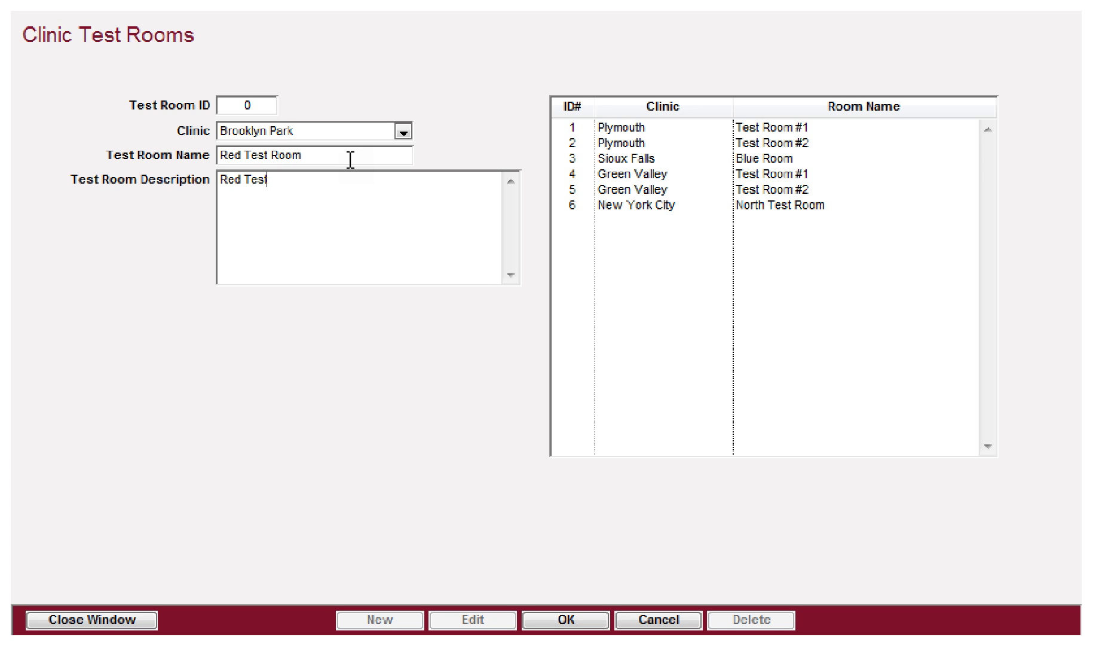
text( room between front office and storage area.)
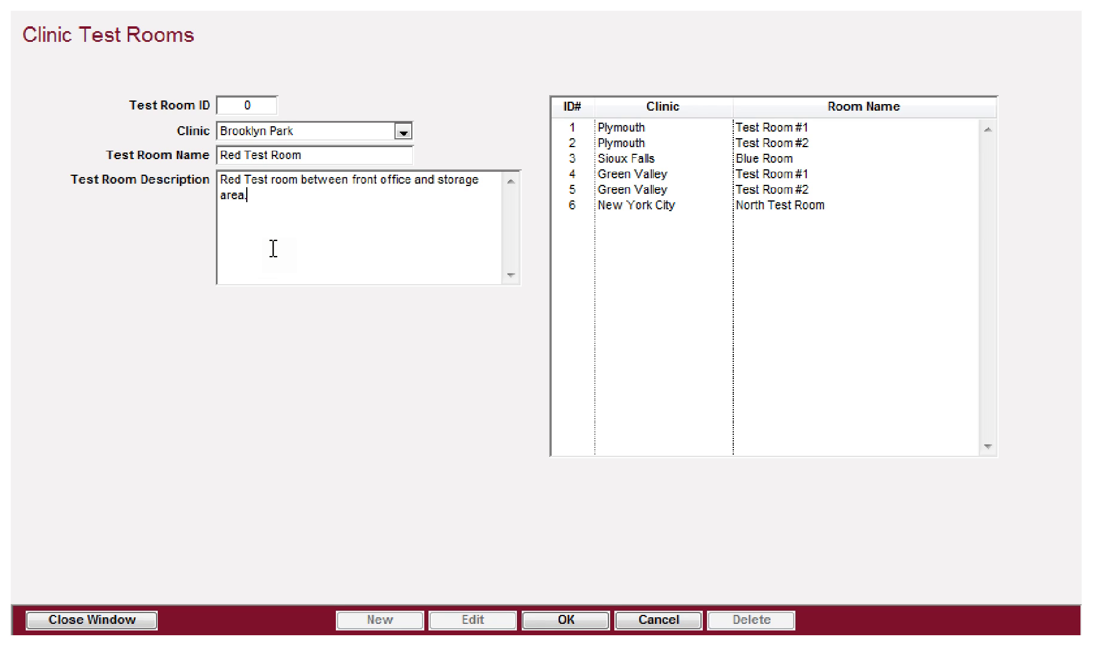
click(564, 622)
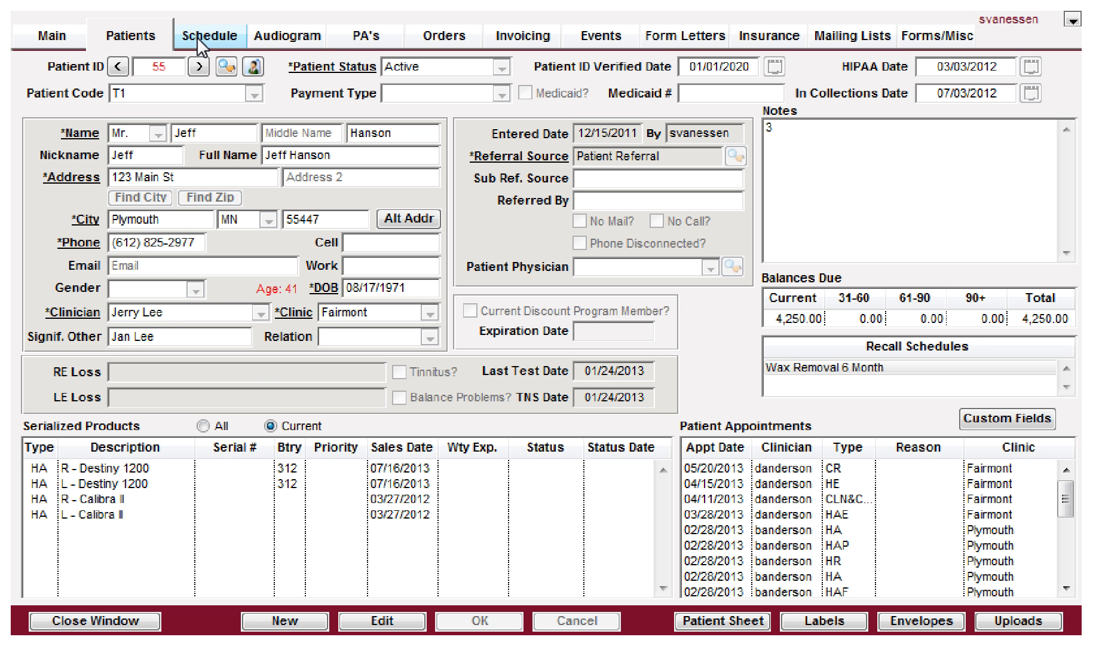
Step: View Brooklyn Park's schedule by test room to confirm Red Test Room, then close the test rooms setup
click(197, 33)
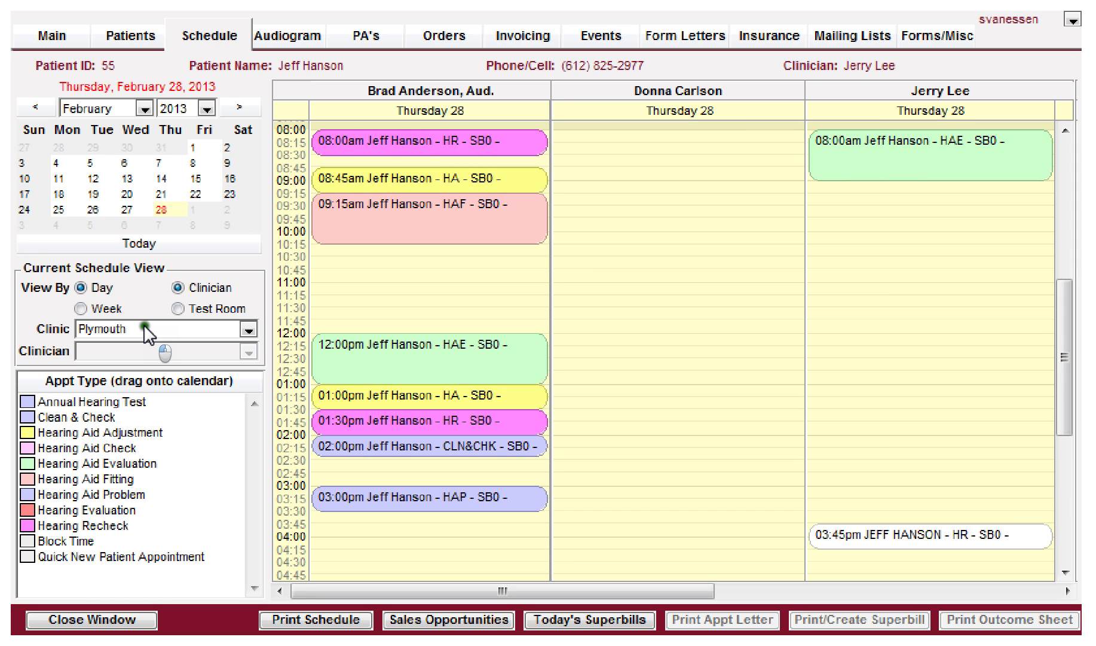
click(144, 328)
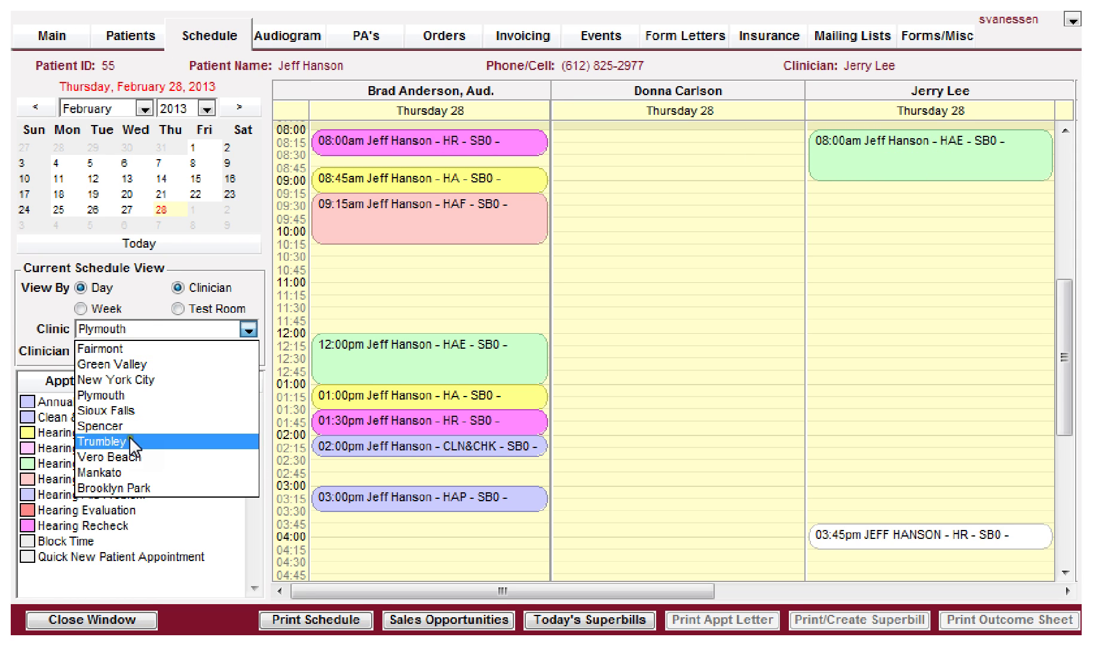
click(105, 484)
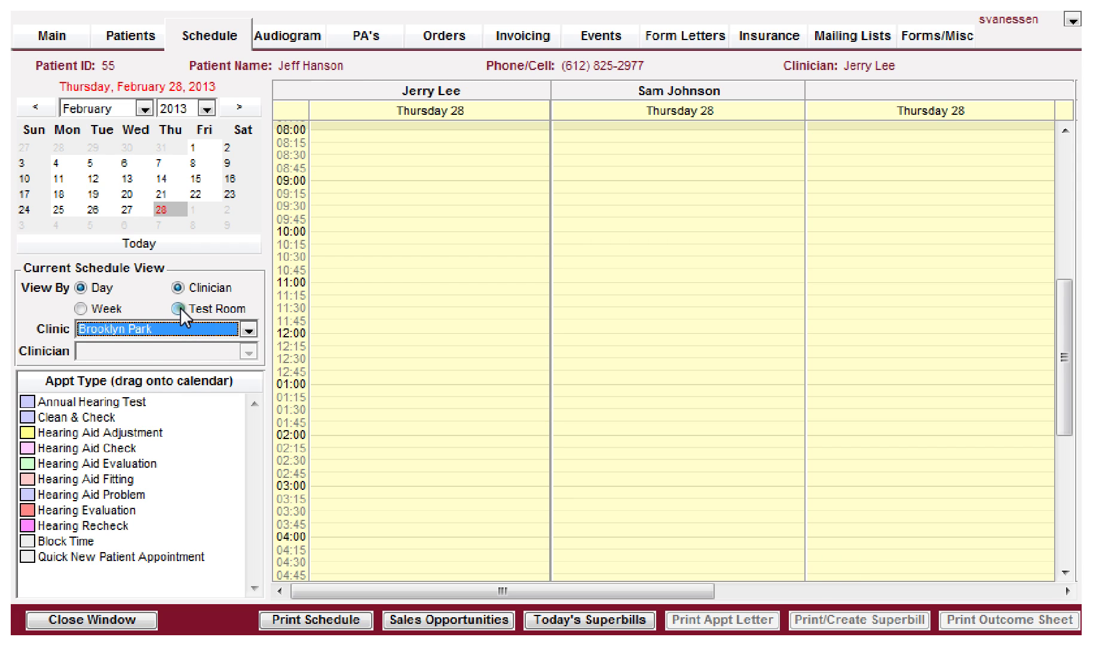
click(179, 308)
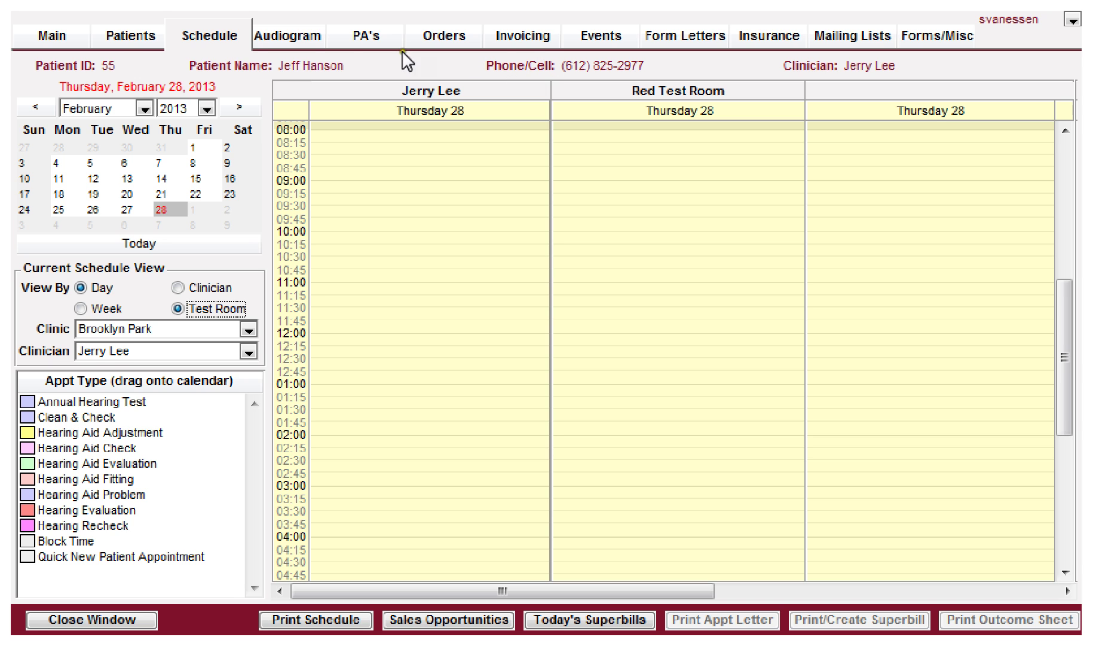
click(130, 43)
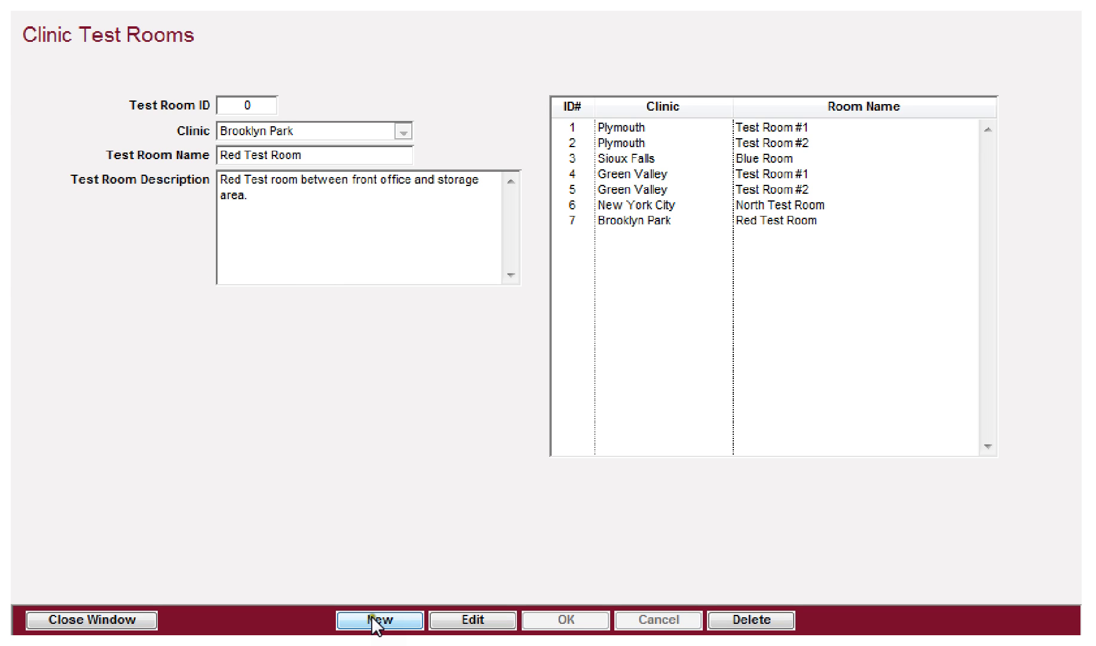
click(90, 620)
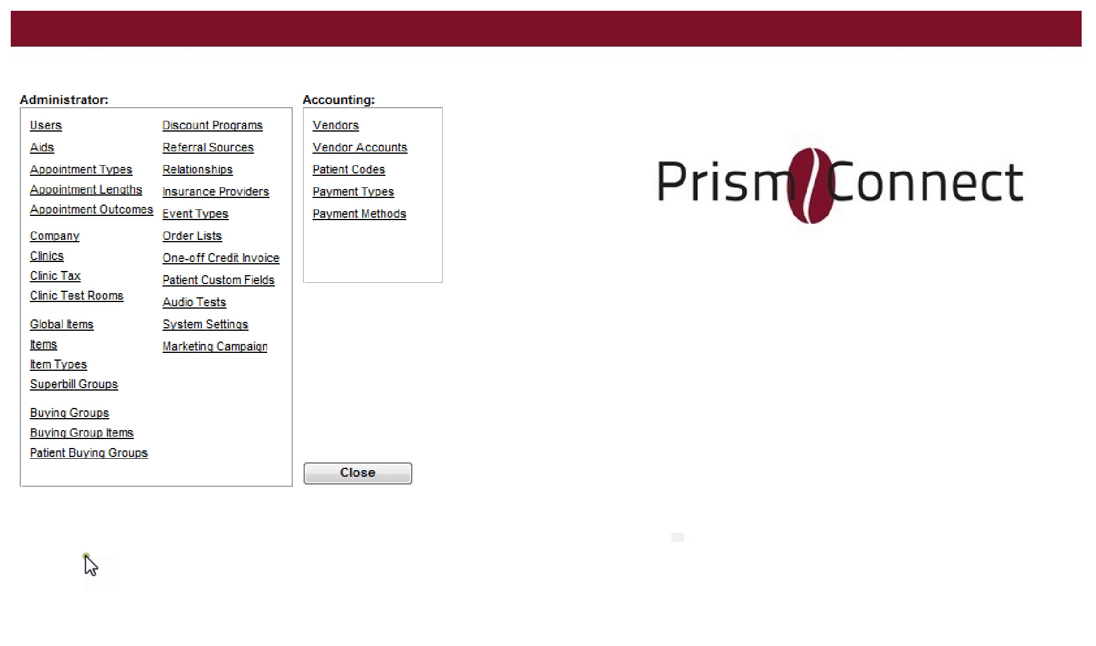
click(55, 328)
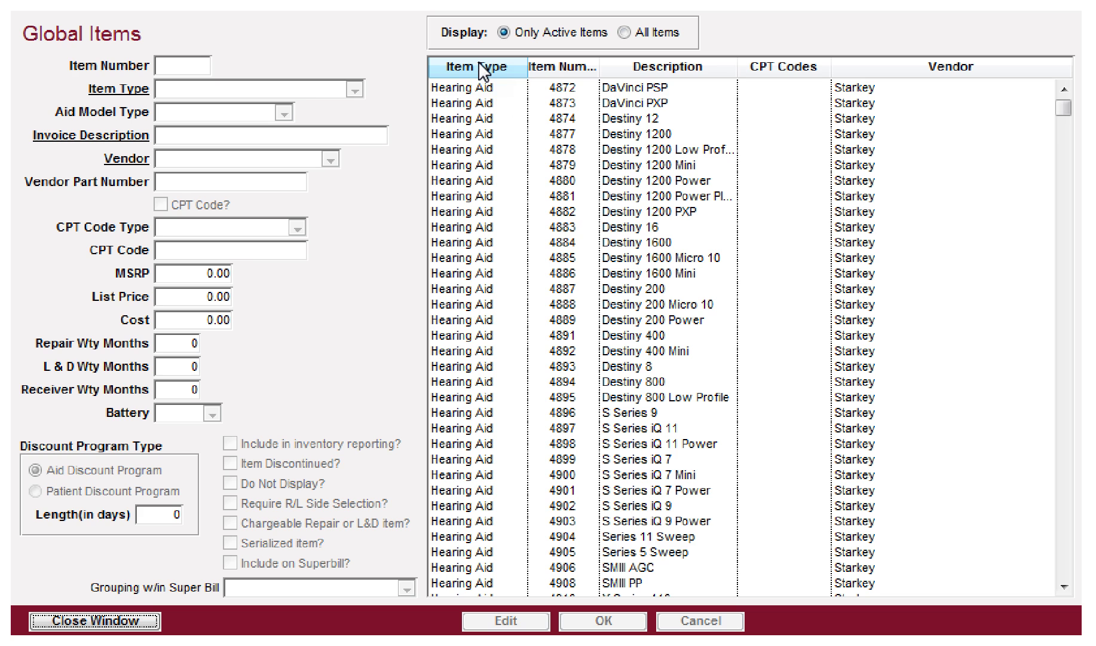
scroll(473, 213, down, 5)
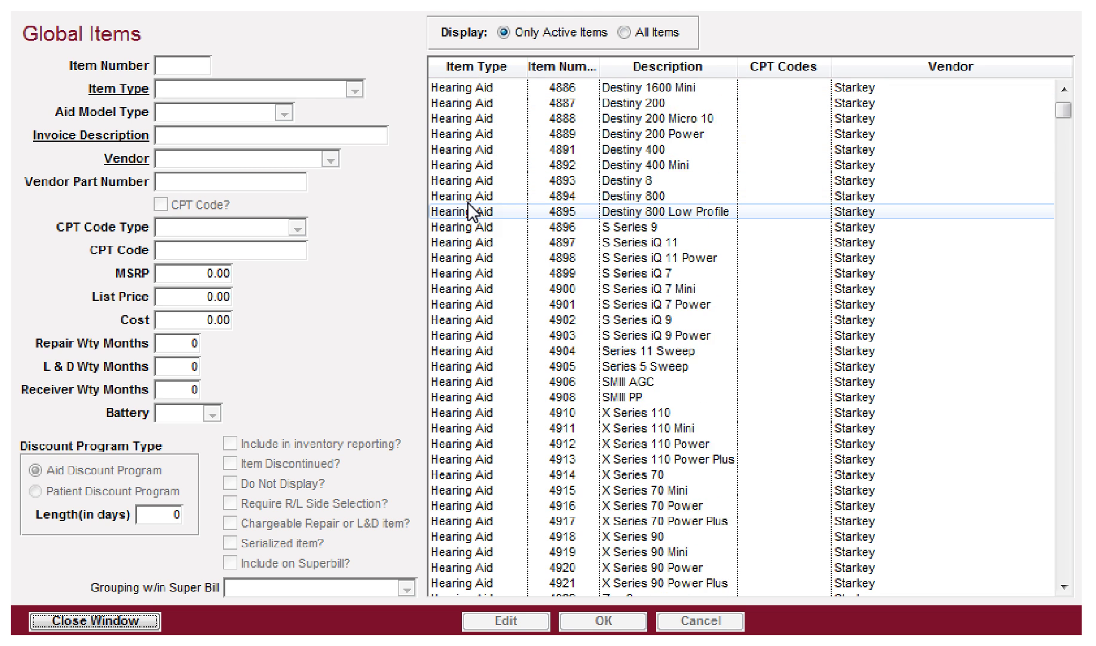
scroll(475, 210, down, 2)
click(482, 66)
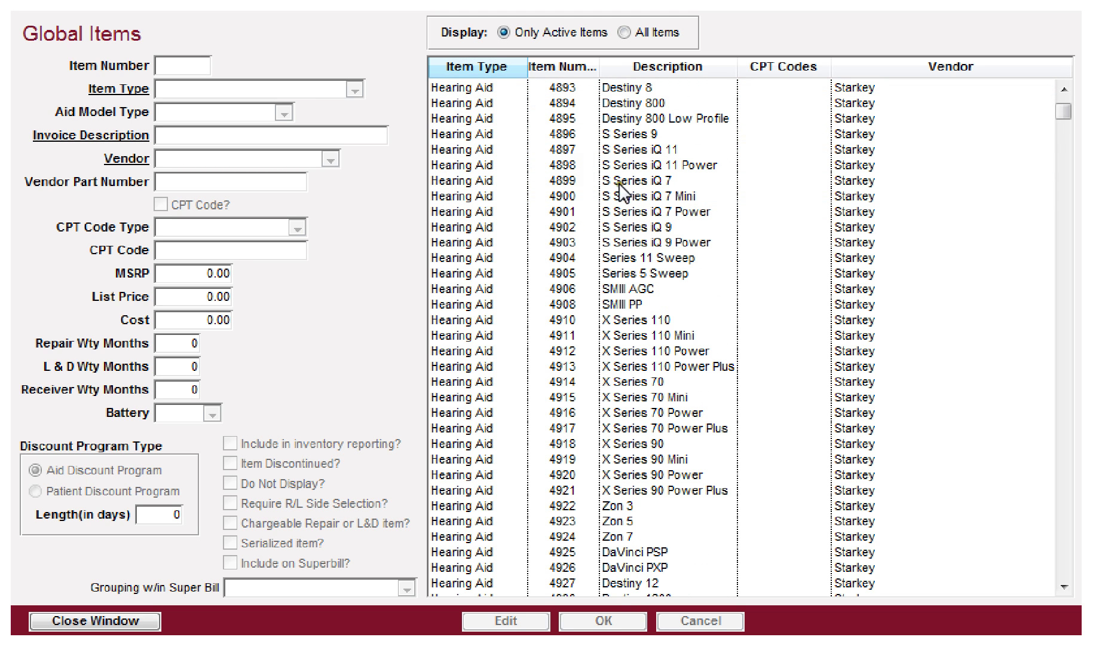
scroll(861, 245, up, 15)
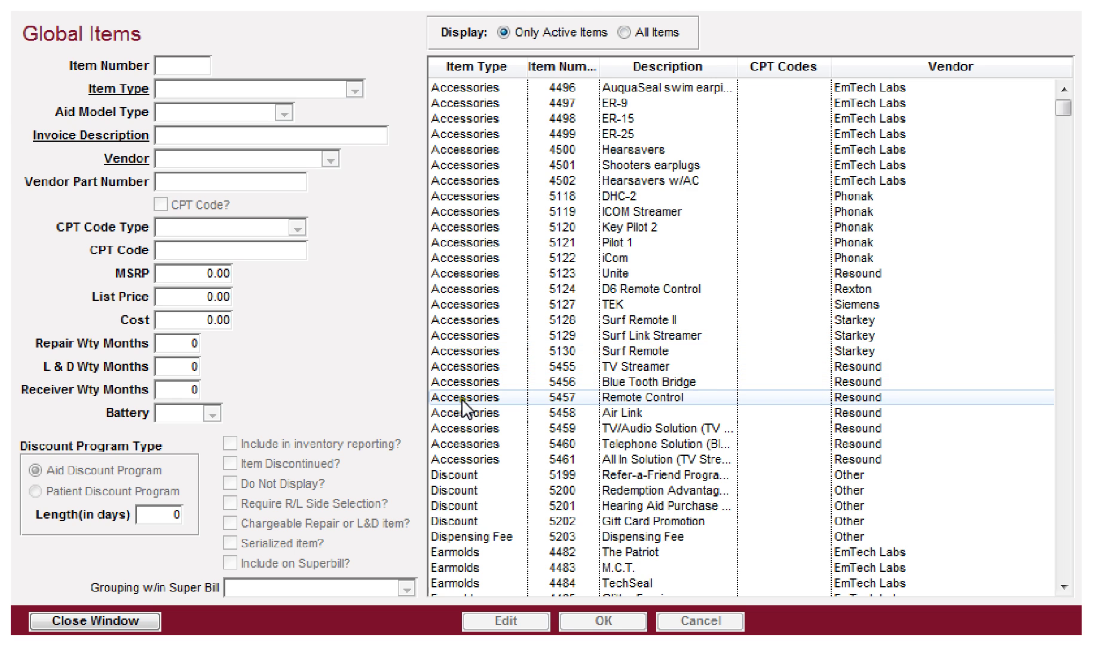
scroll(467, 395, down, 1)
scroll(467, 397, down, 1)
scroll(470, 397, down, 3)
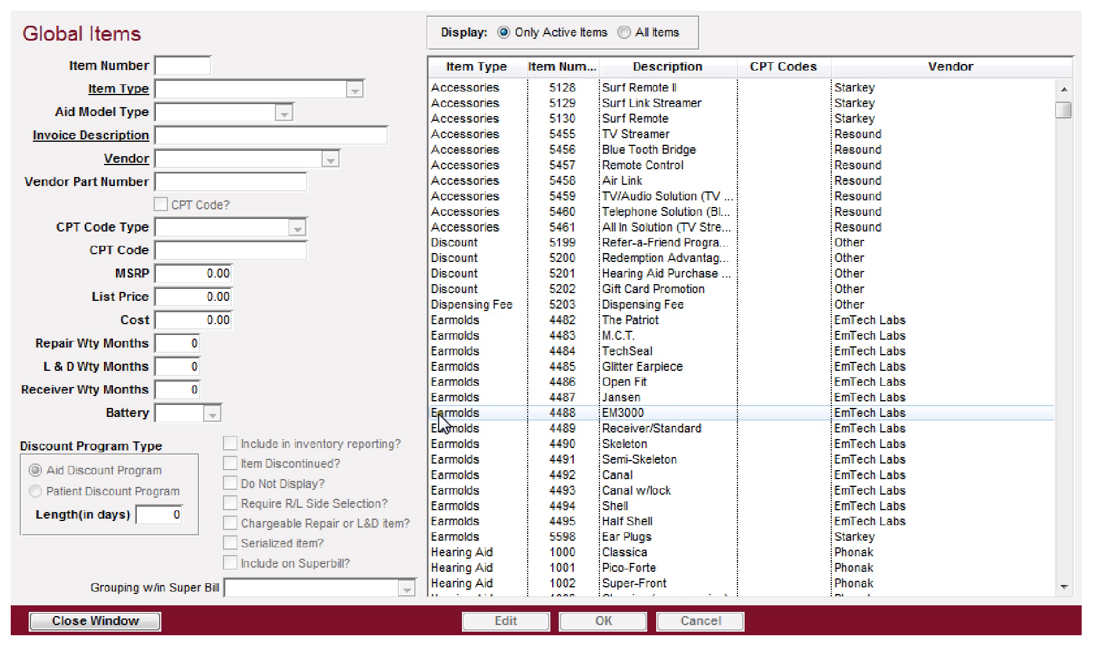
scroll(439, 419, down, 8)
scroll(442, 162, up, 7)
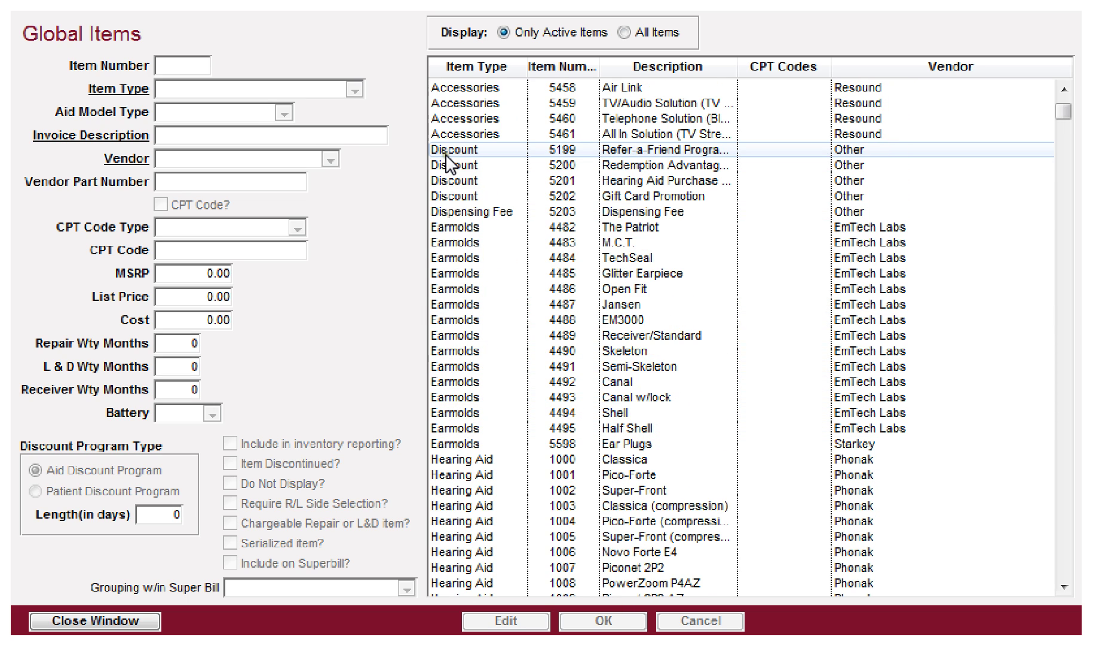
scroll(516, 482, down, 15)
scroll(517, 481, down, 6)
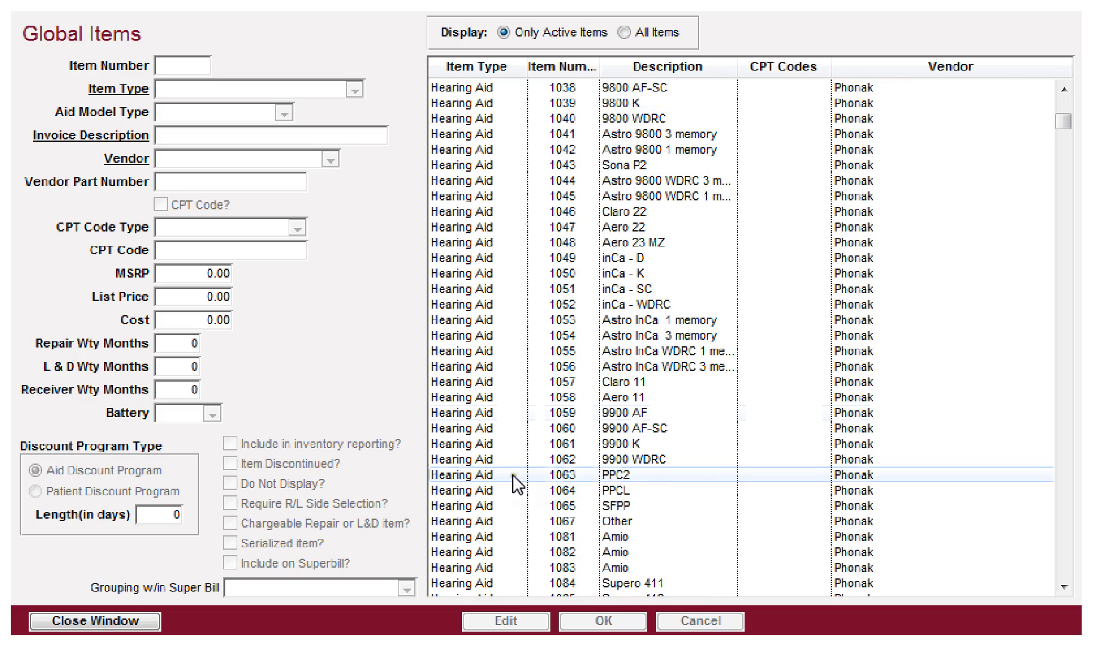
drag(1063, 121, 1078, 533)
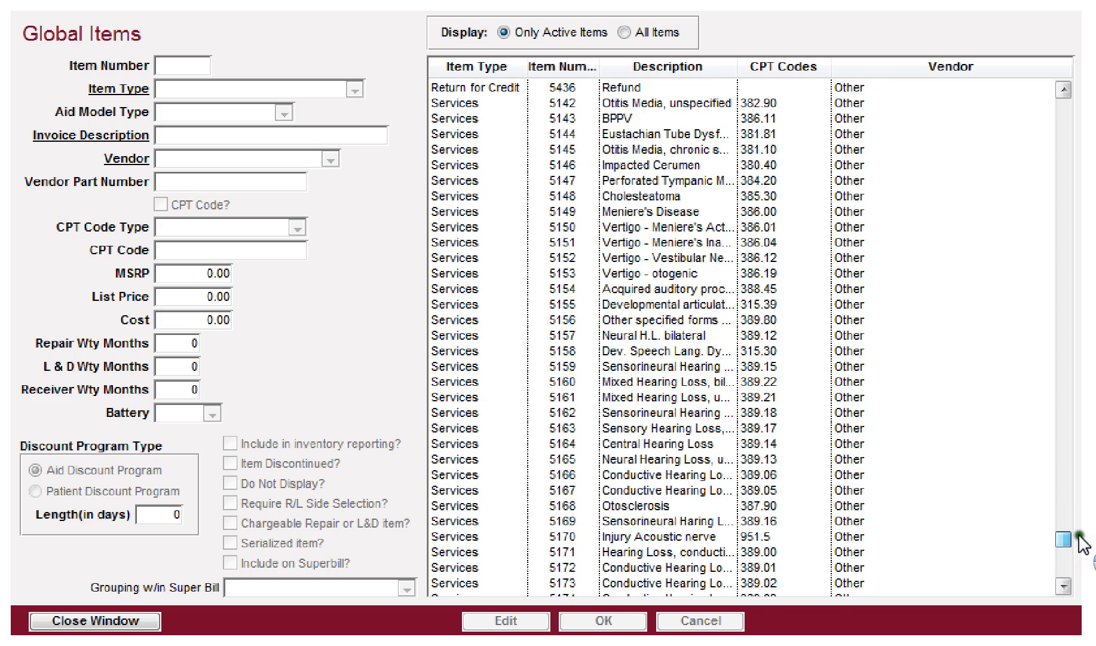
click(492, 259)
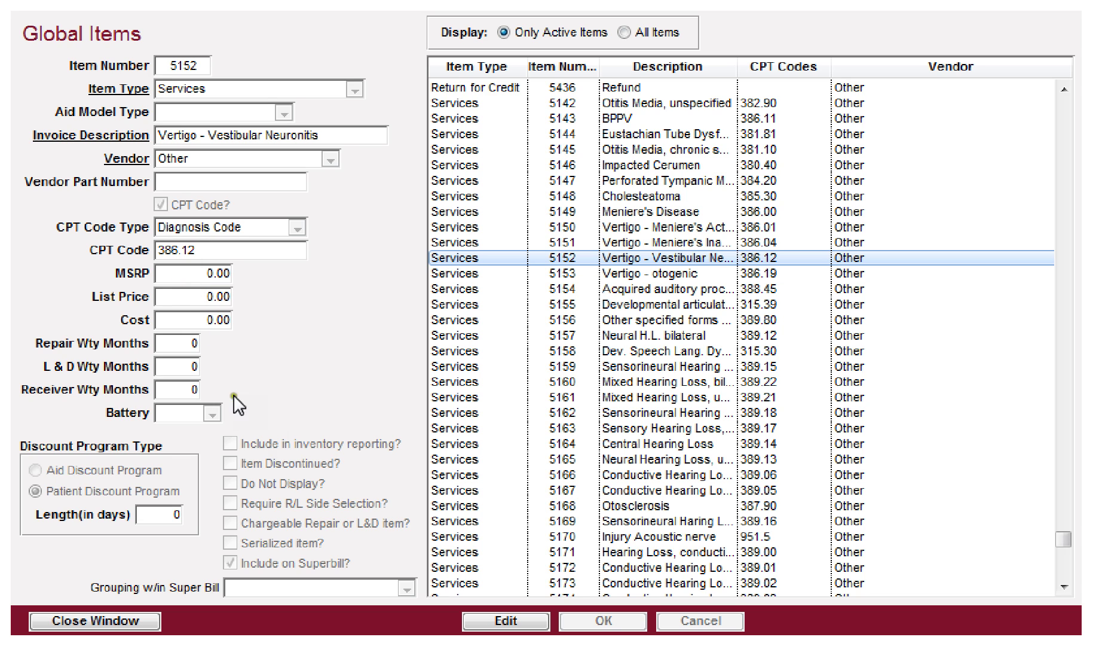
click(107, 621)
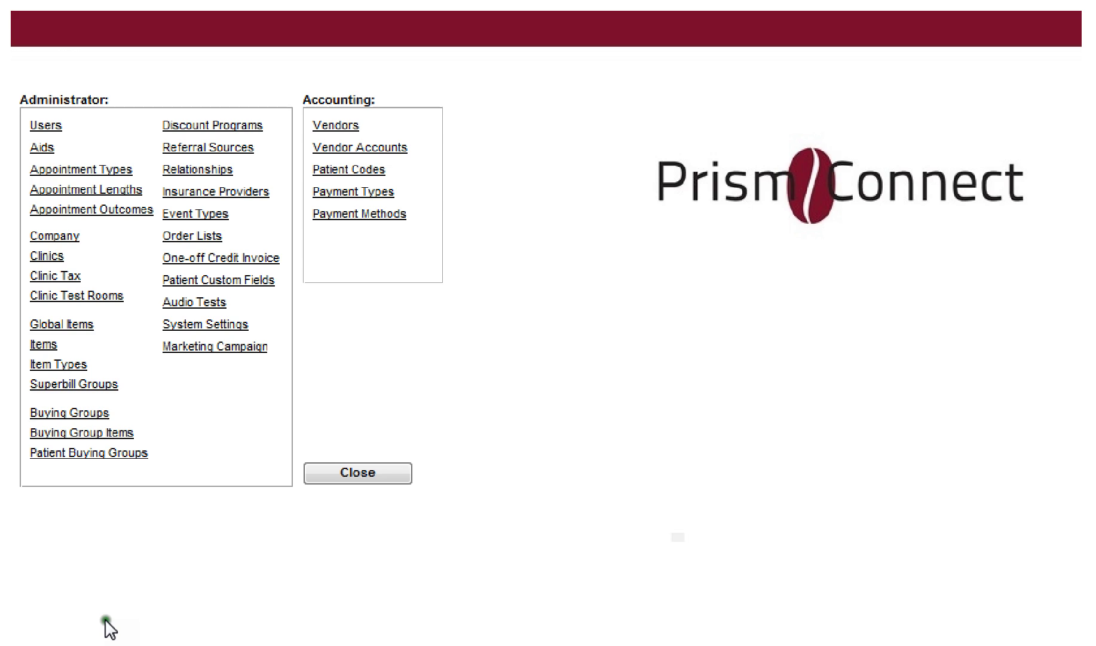
Step: Create a new Earmolds item with invoice description 'Earmold' and vendor Westone
click(41, 345)
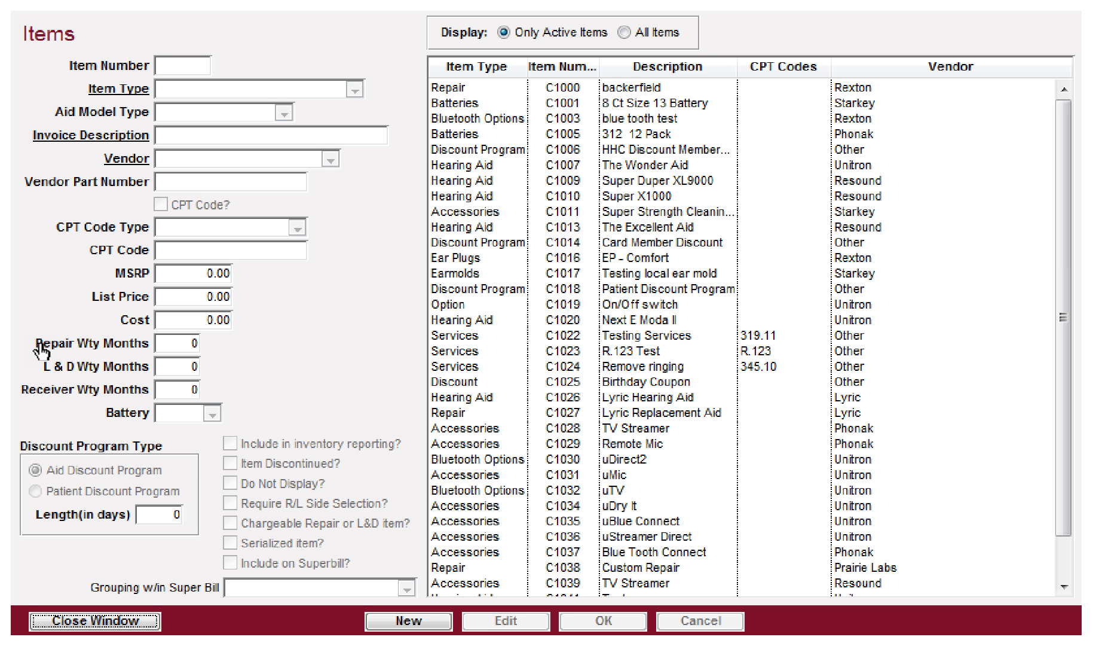
click(409, 623)
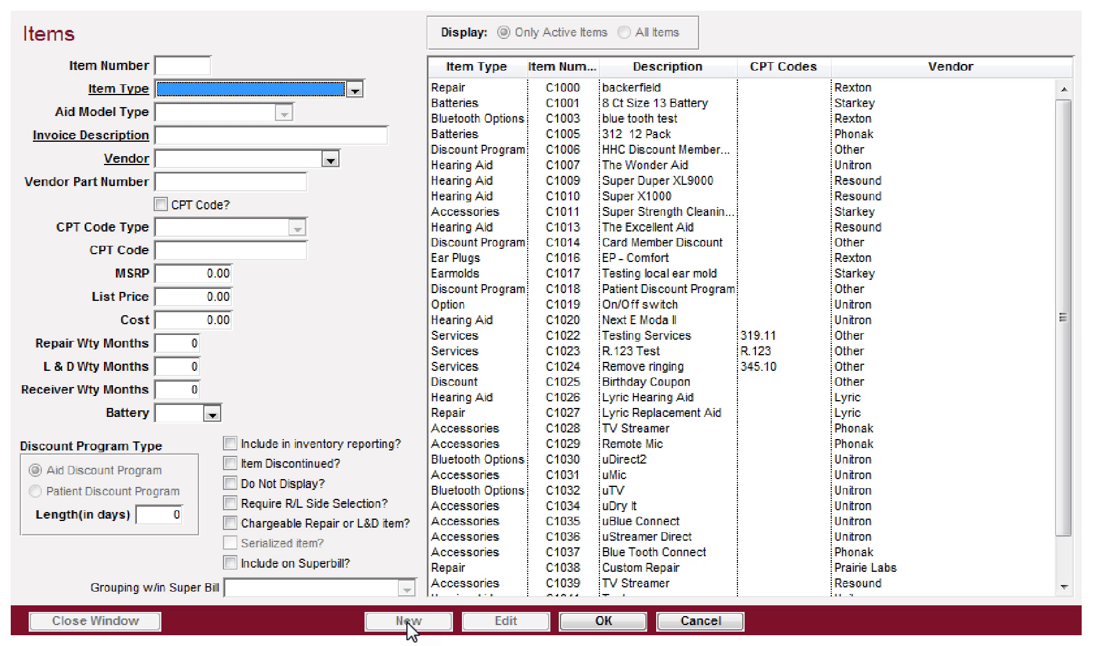
click(304, 93)
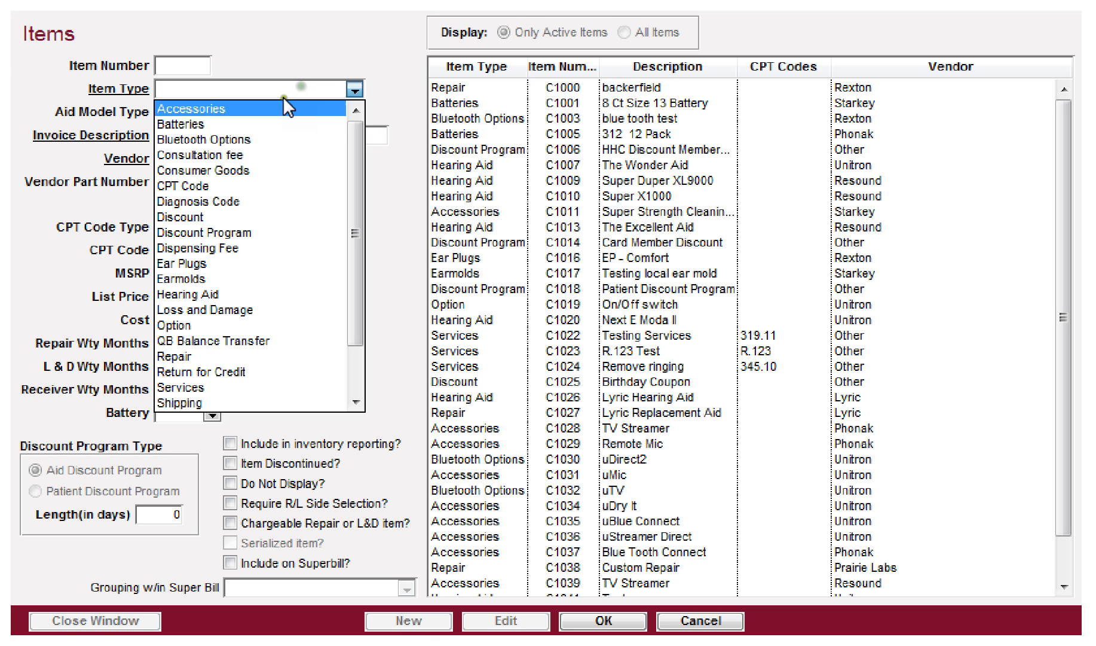
click(179, 278)
key(Tab)
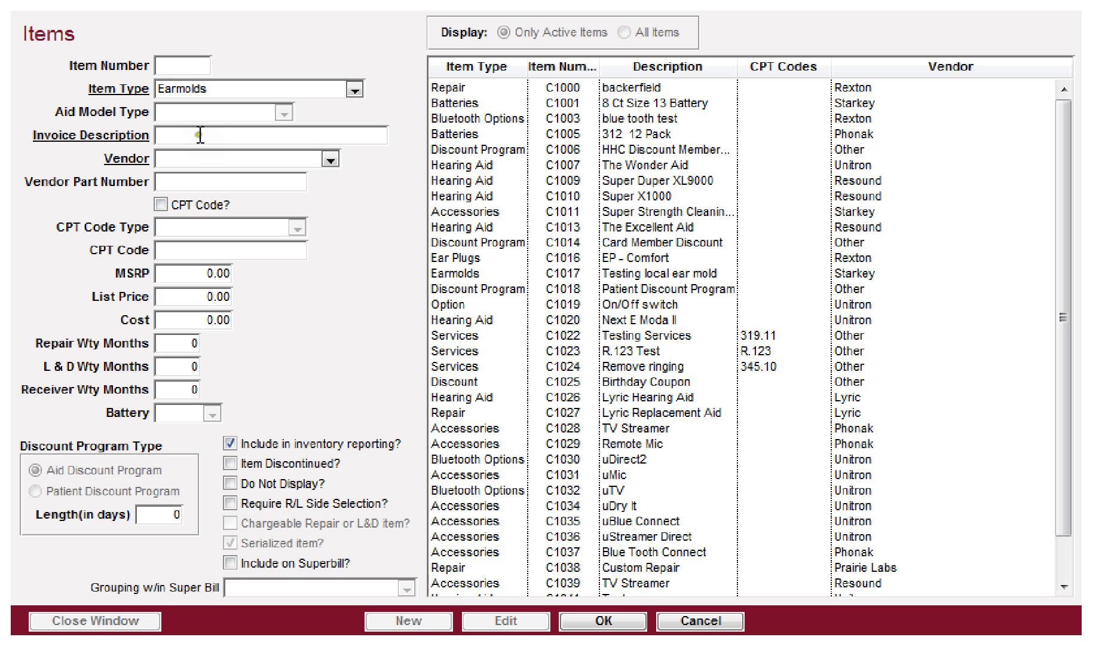
text(Earmold)
key(Tab)
text(W)
key(Tab)
Step: Pass the vendor part number field, then tick and untick CPT Code? so no code is set
click(169, 66)
click(195, 190)
click(177, 161)
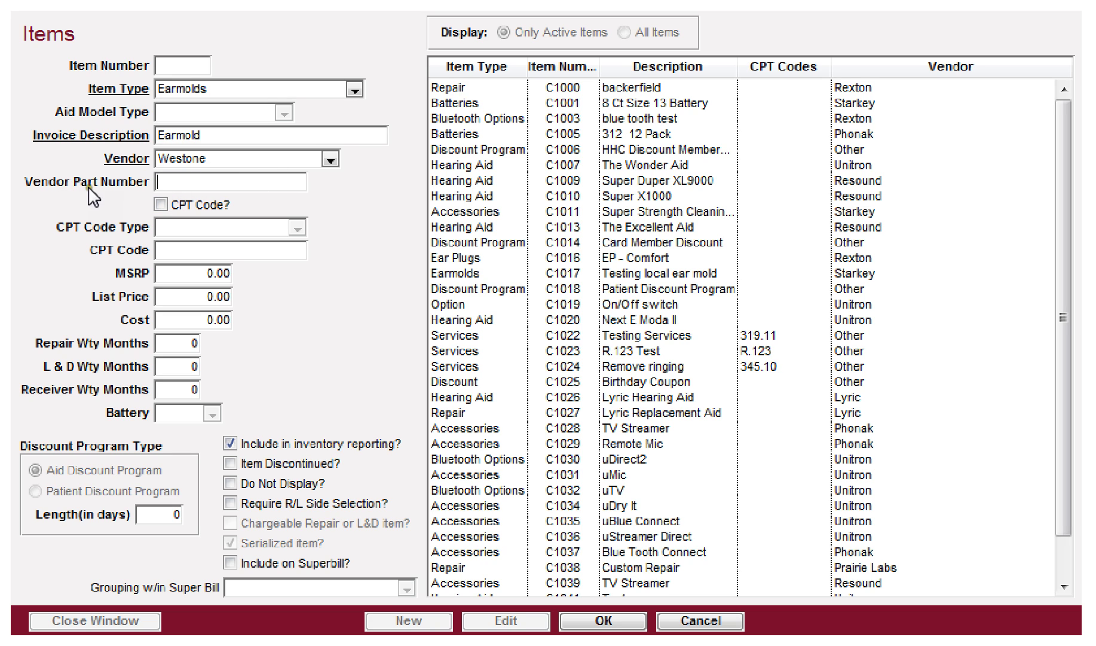
click(217, 181)
click(199, 177)
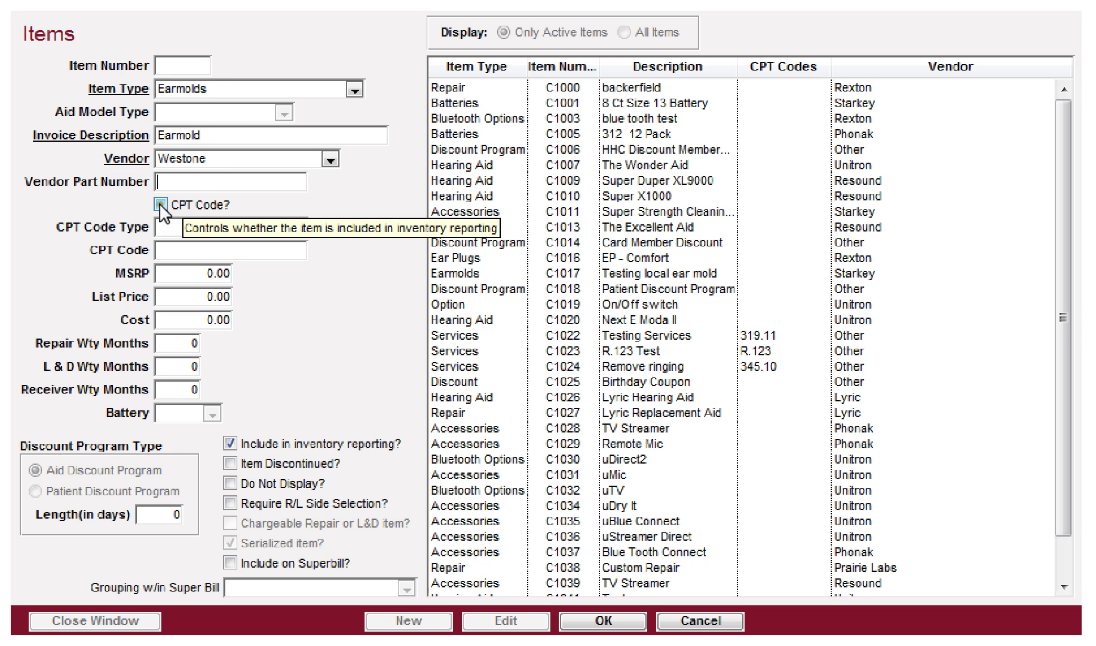
click(161, 205)
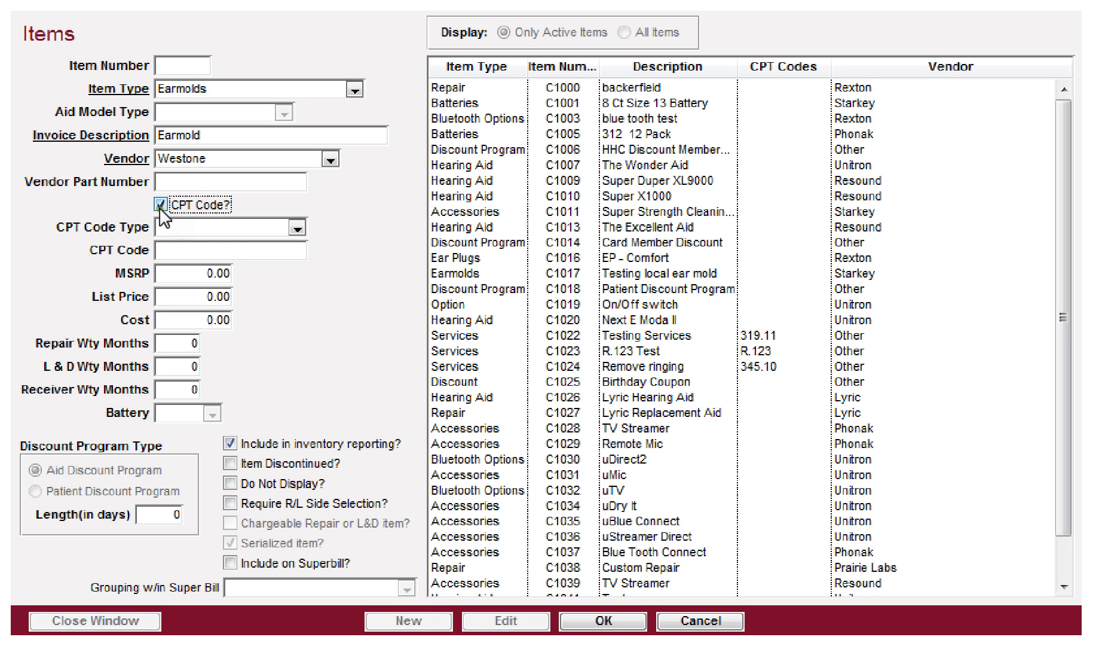
click(165, 229)
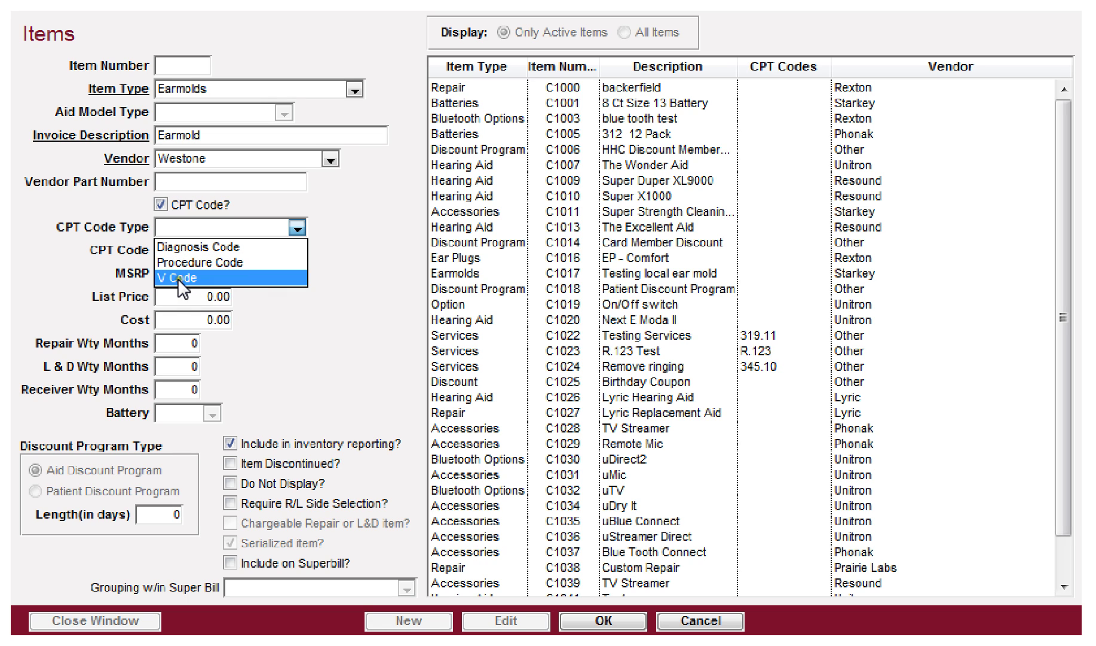
click(161, 203)
click(161, 204)
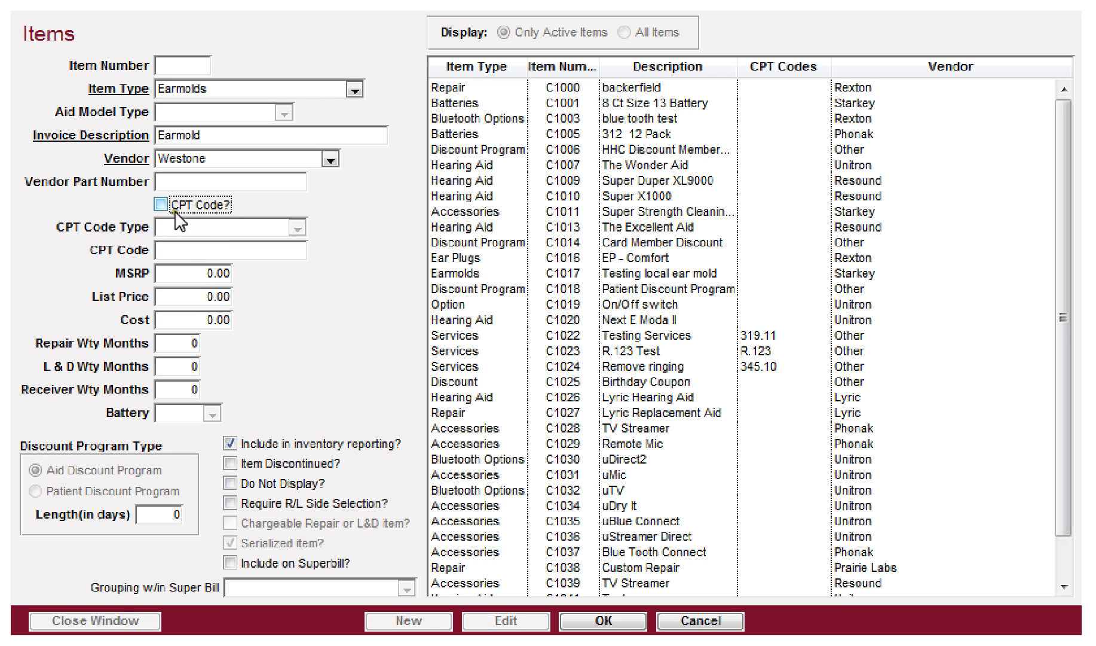
click(195, 275)
Step: Enter MSRP 175, list price 100, cost 65, and 12 months for repair and L&D warranties
key(Tab)
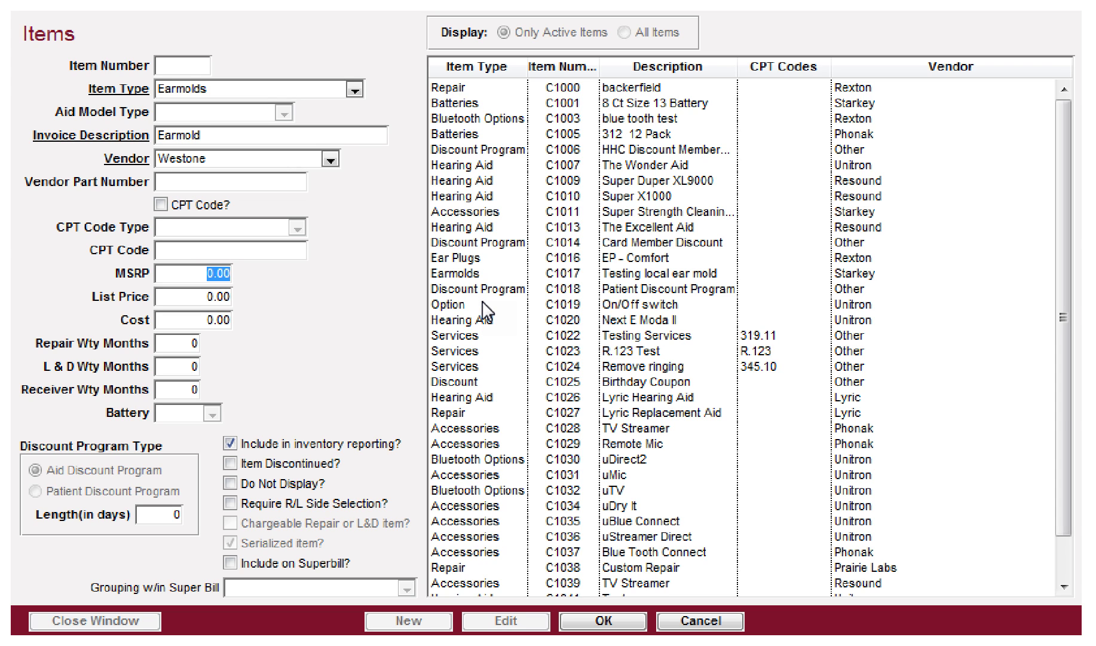
text(175)
key(Tab)
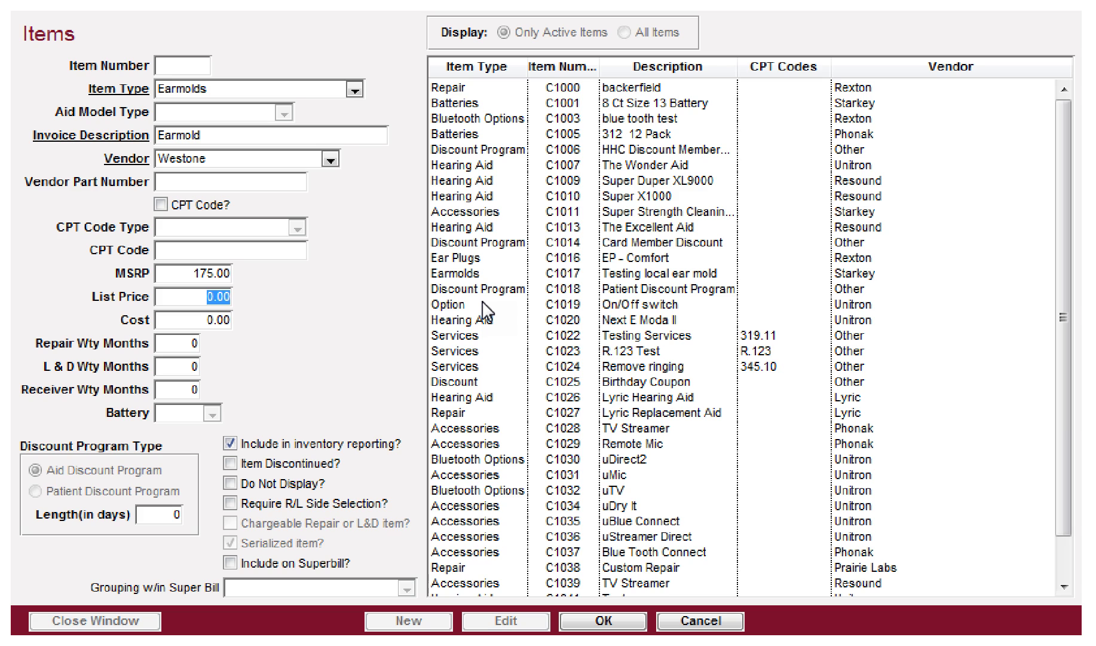
text(100)
key(Tab)
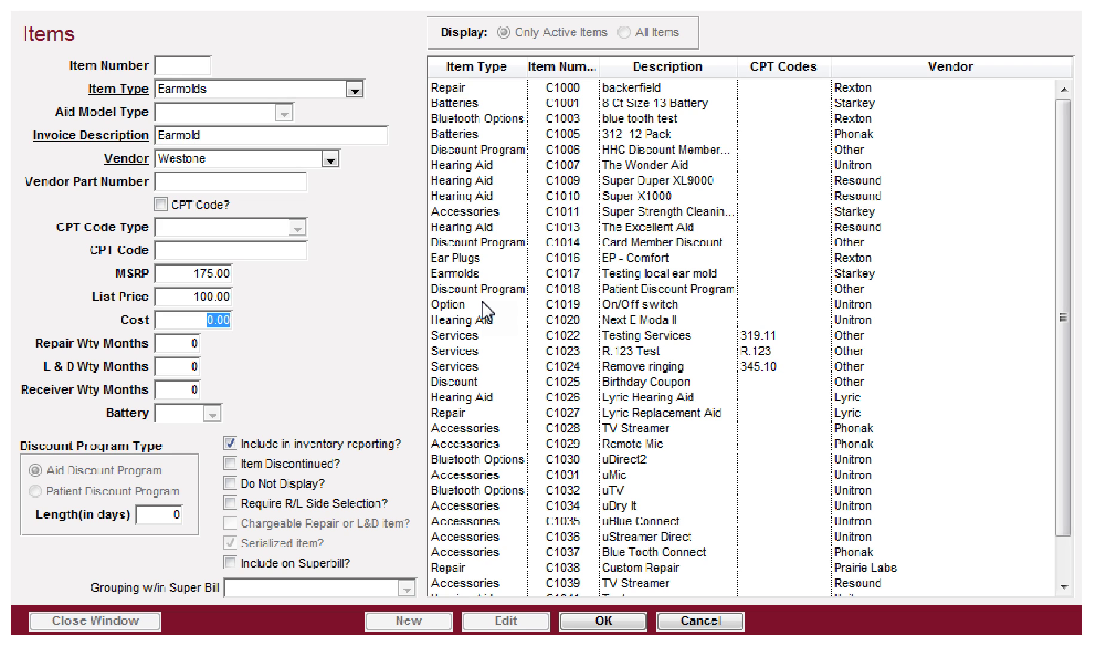
text(65)
key(Tab)
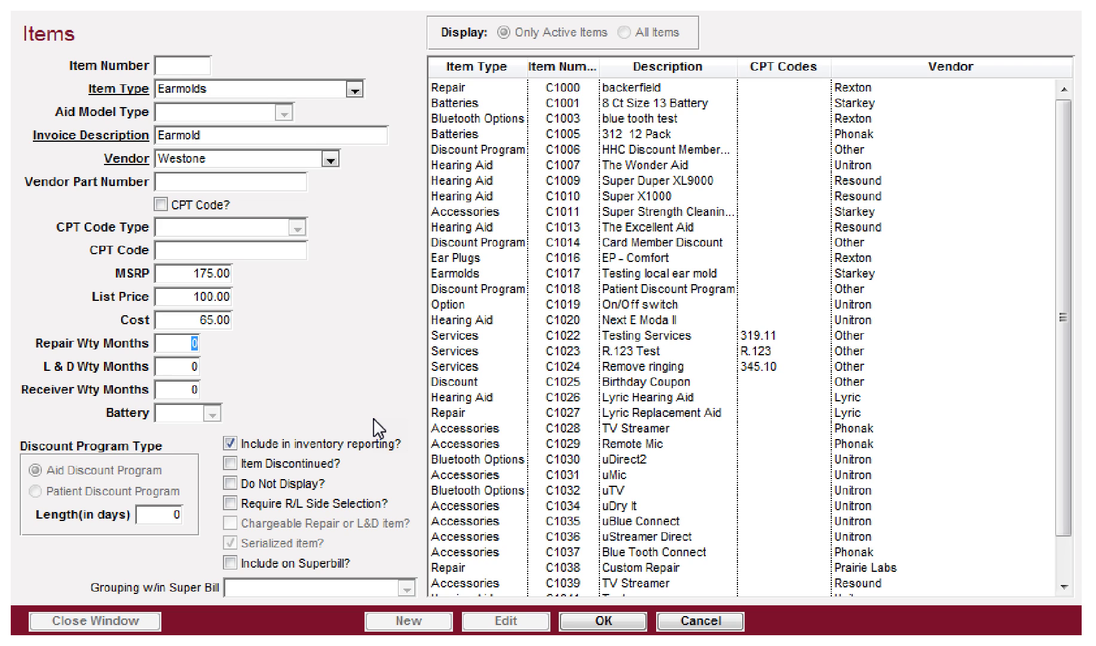
text(12)
key(Tab)
text(12)
key(Tab)
key(Tab)
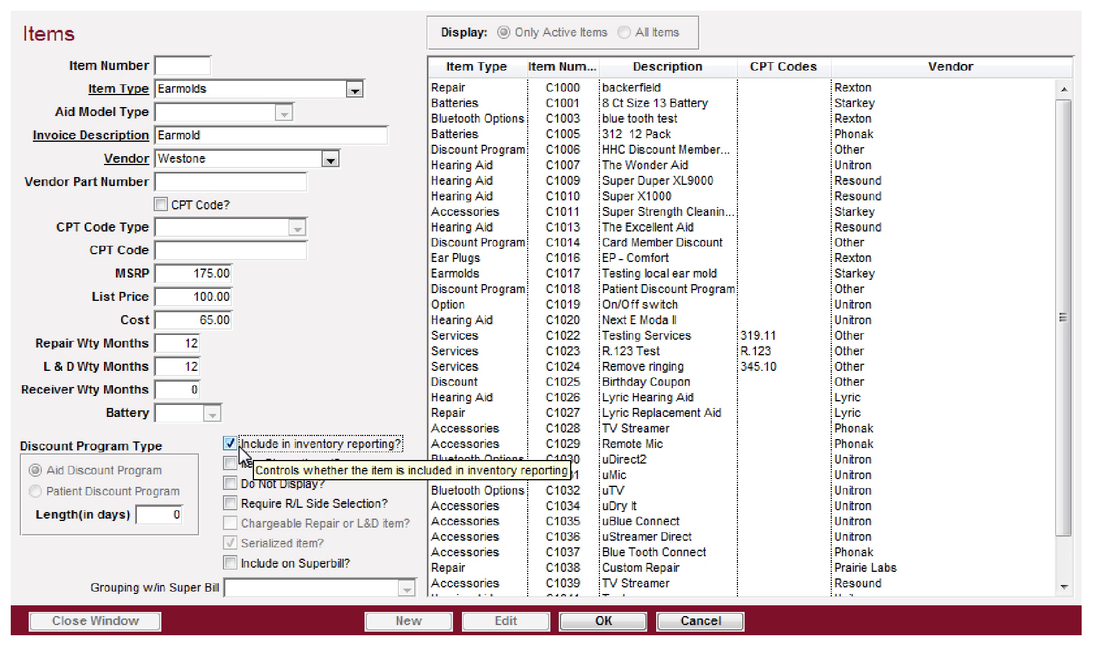
Step: Untick inventory reporting, leave Discontinued and Do Not Display off, require R/L side, then go to Patients
click(240, 448)
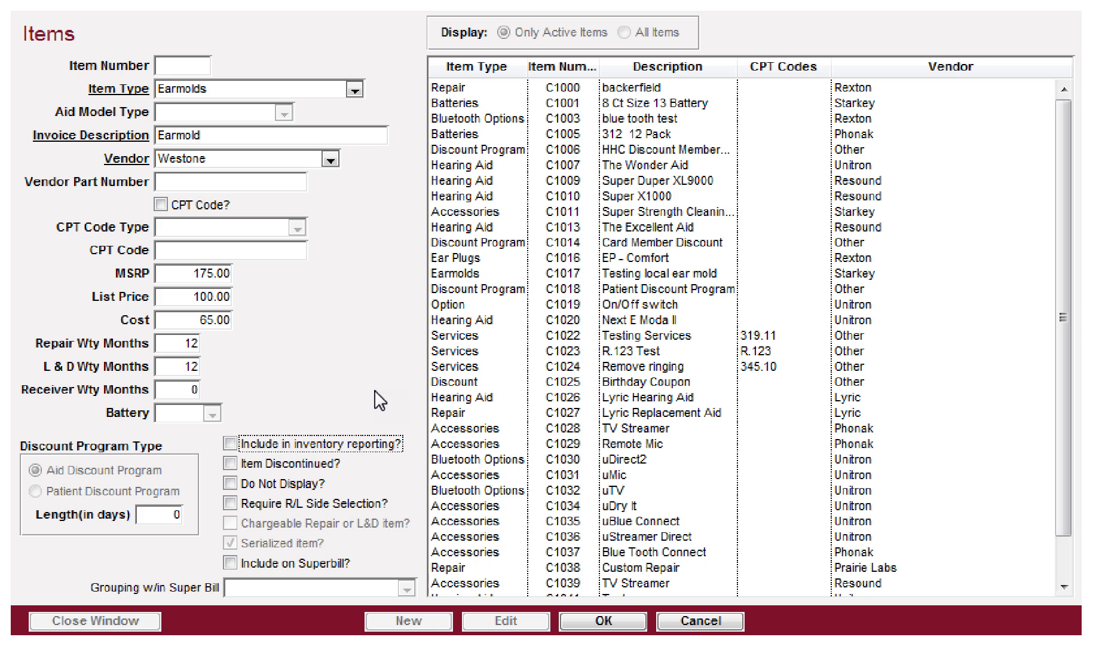
click(231, 463)
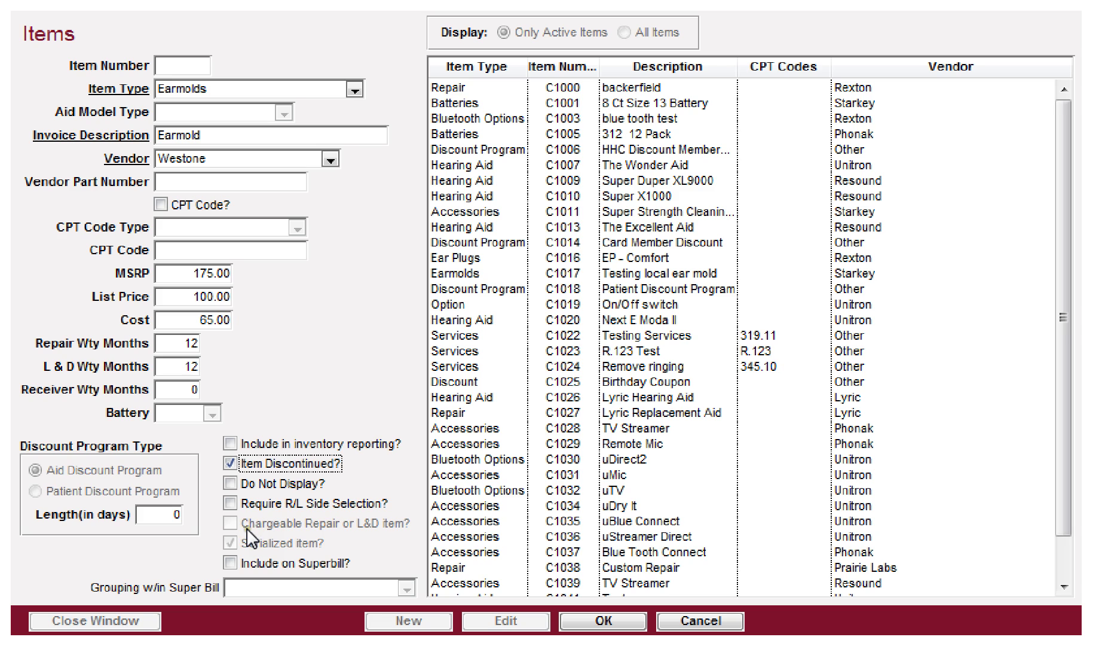
click(232, 464)
click(232, 481)
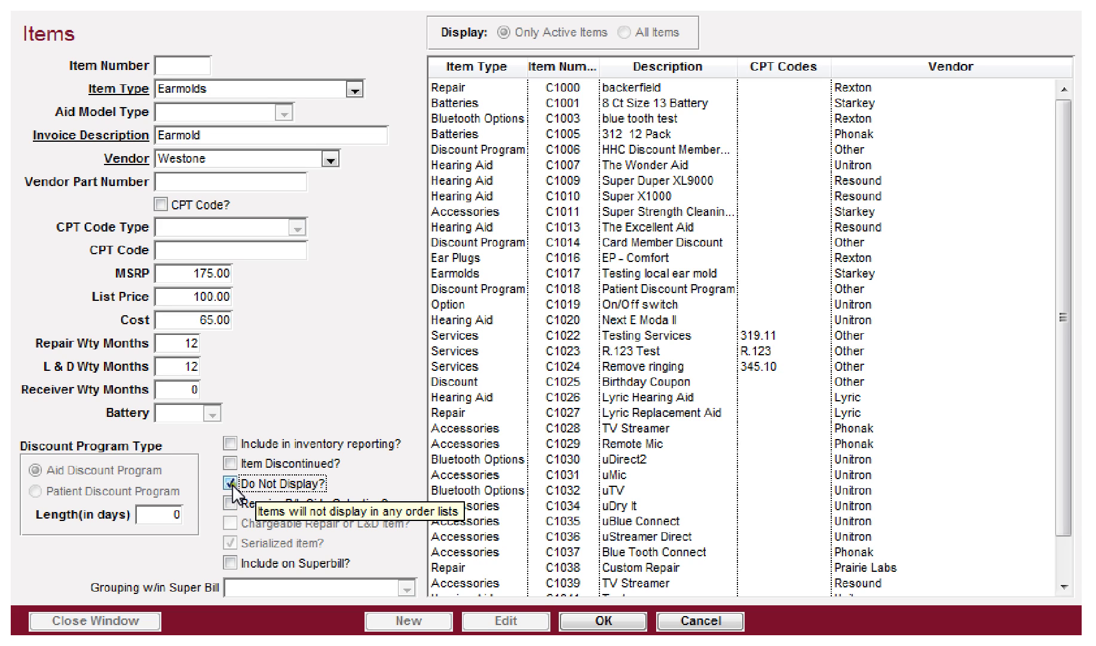
click(234, 484)
click(234, 503)
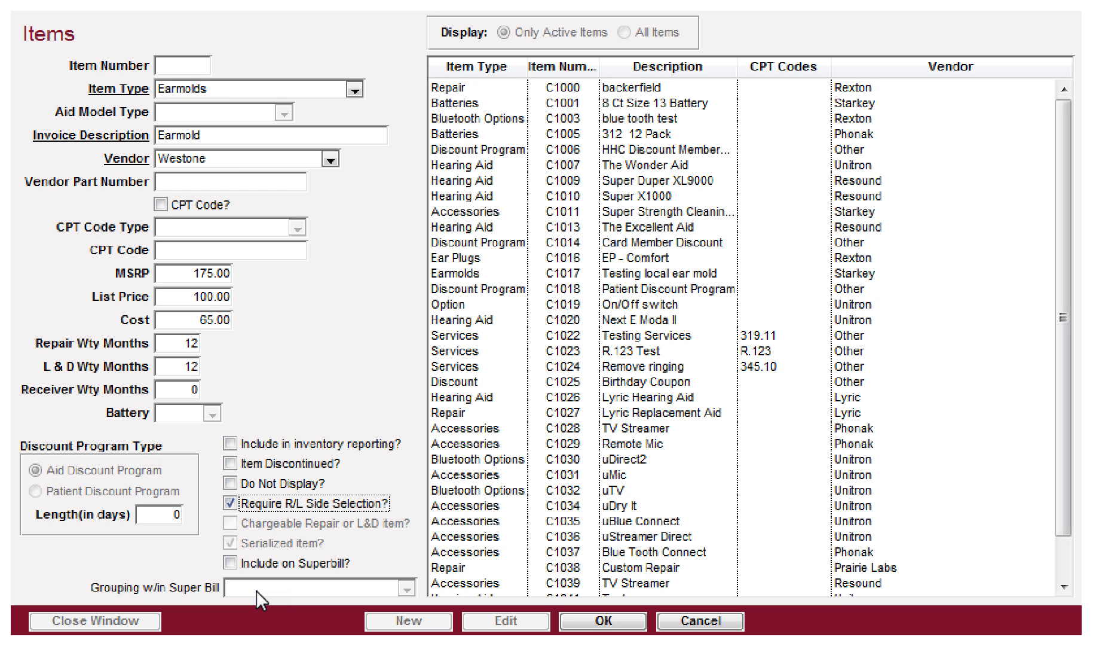
click(798, 2)
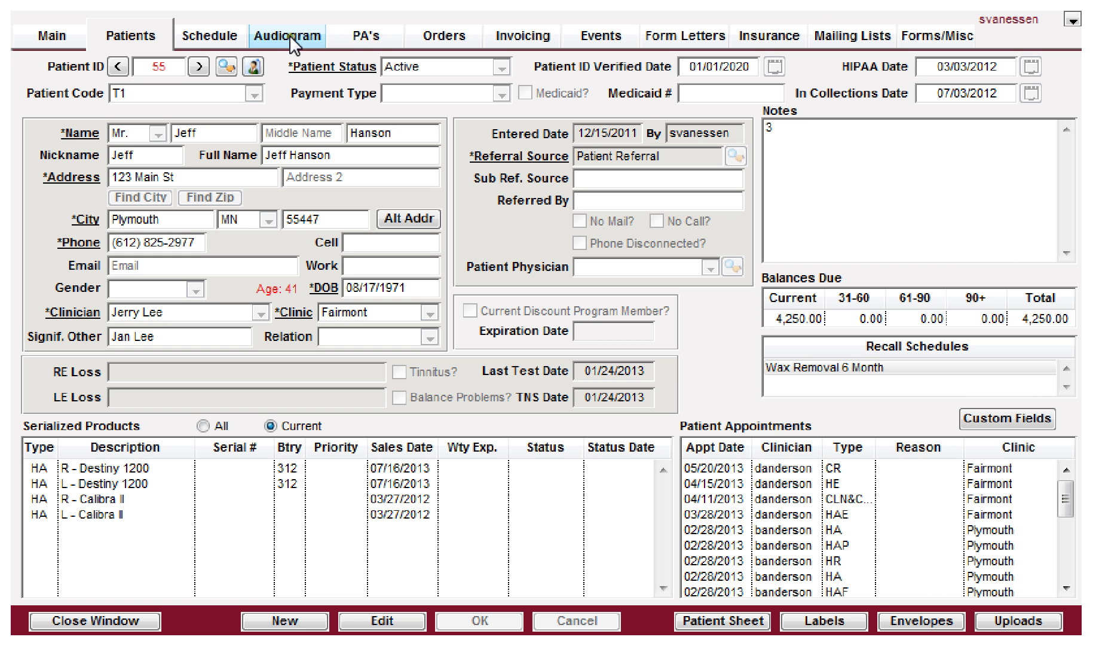
Step: On the patient's Invoicing tab, start a new invoice and browse the Item List's Item Type filter
click(519, 36)
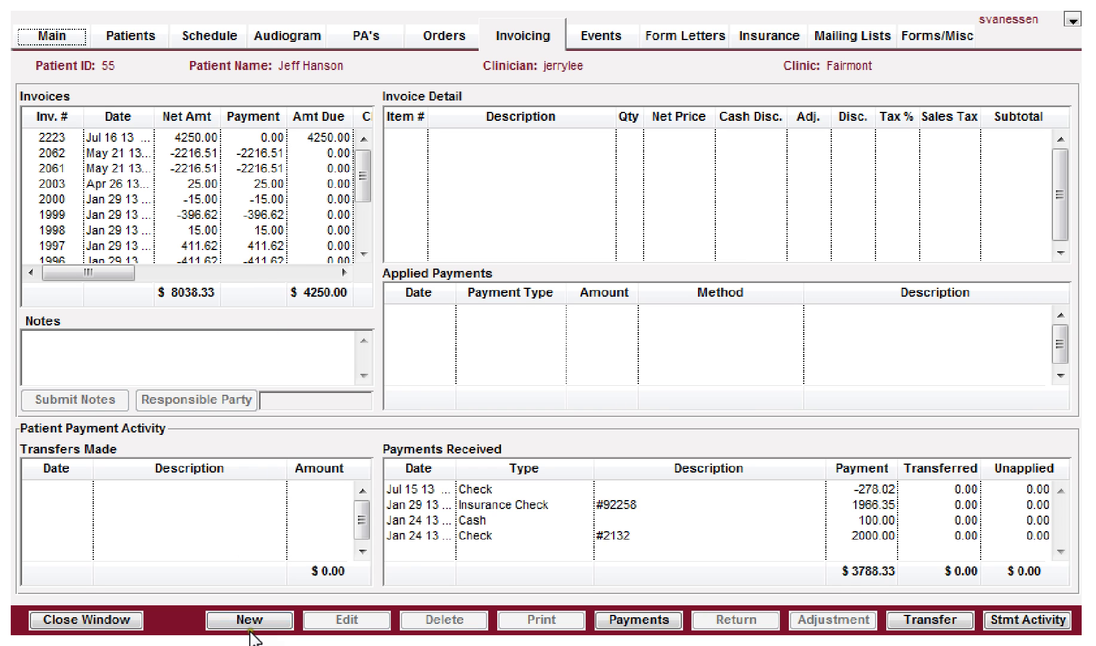
click(258, 620)
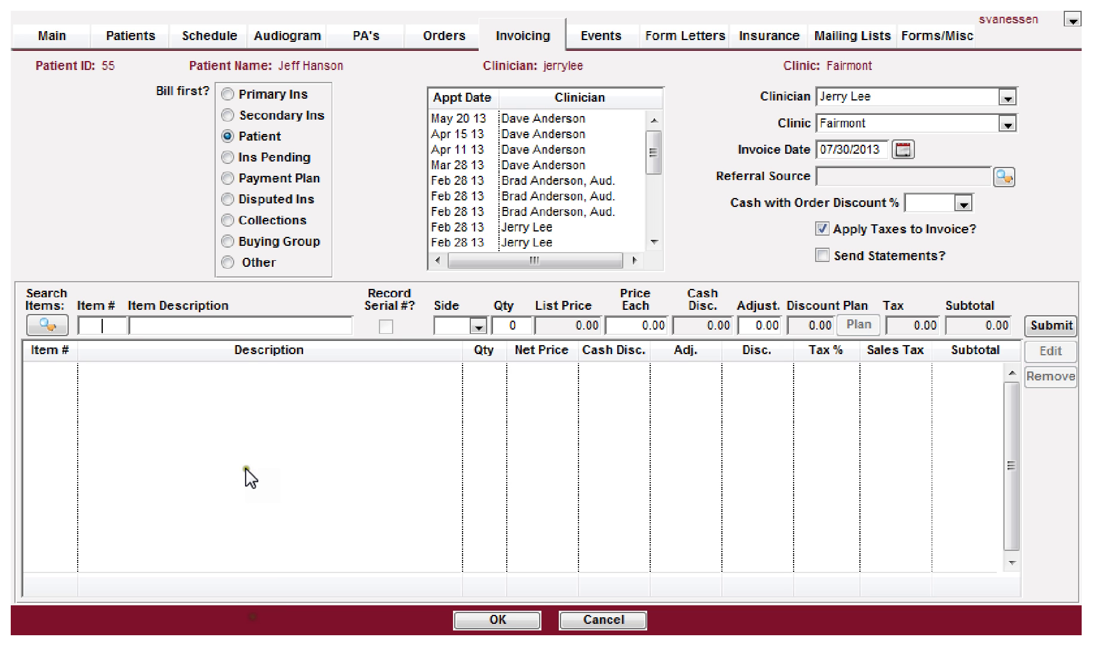
click(97, 328)
click(43, 324)
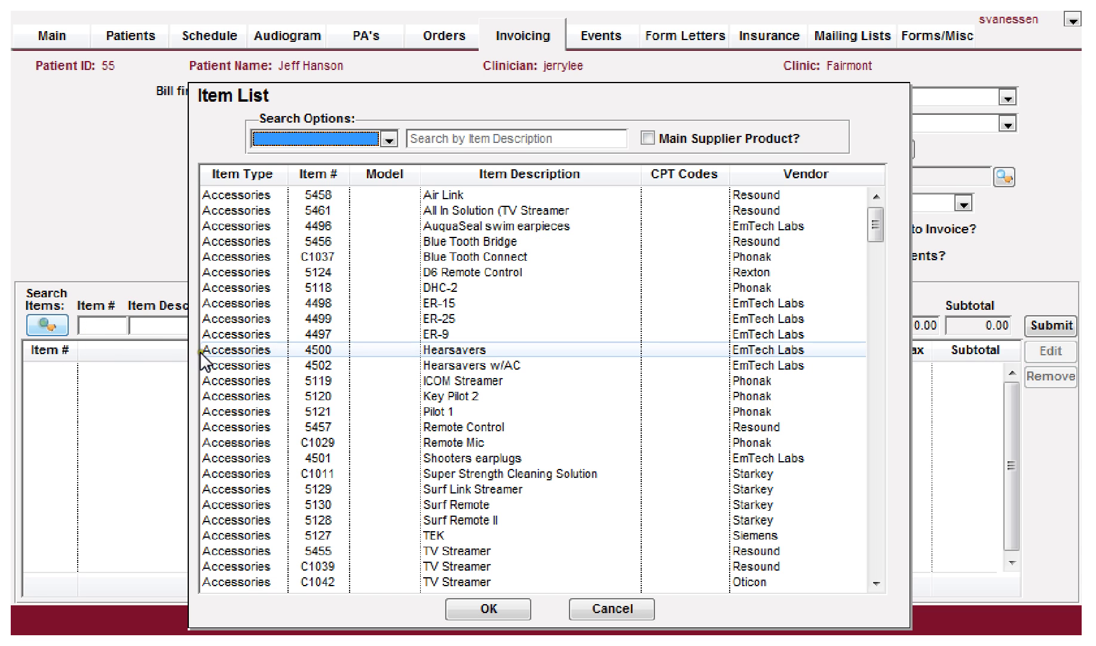
click(279, 140)
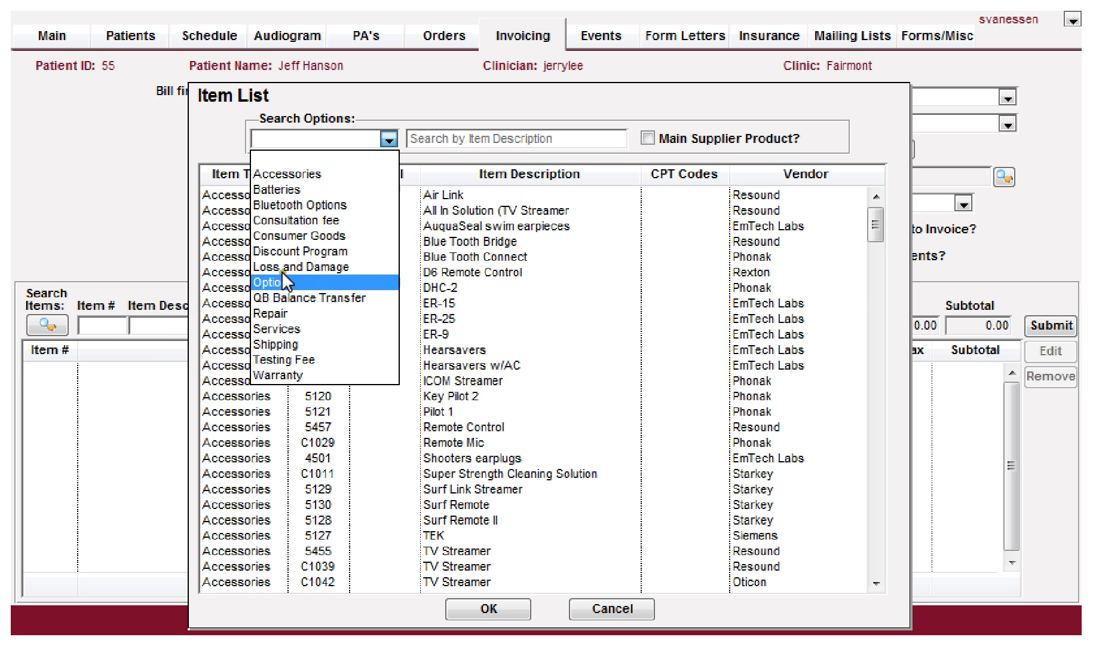
click(300, 137)
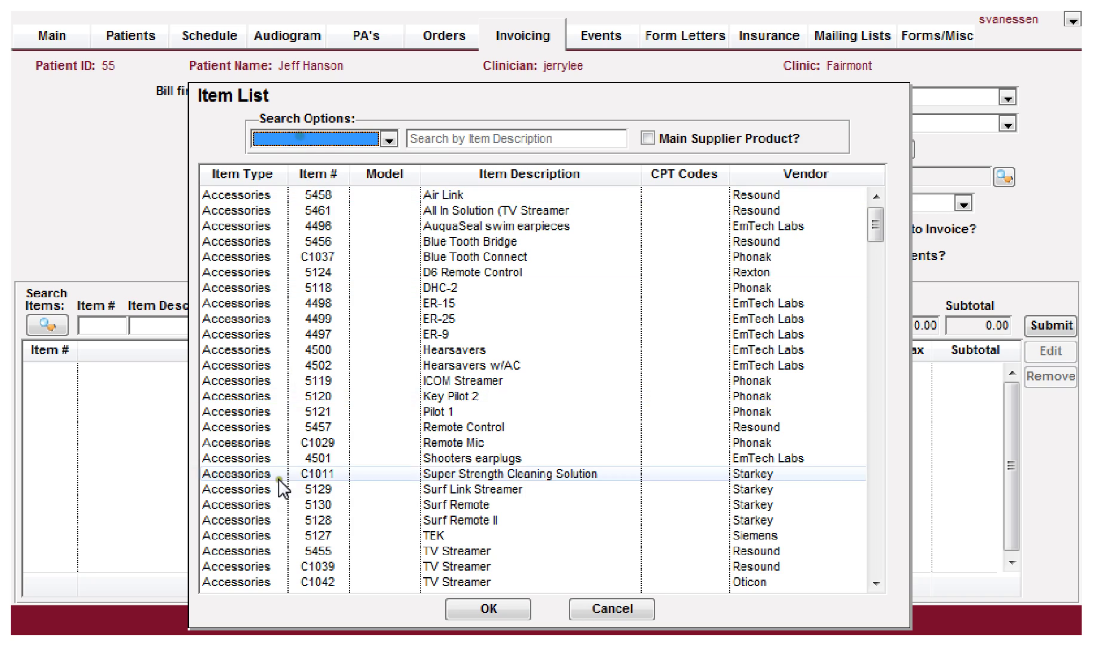
scroll(284, 489, down, 10)
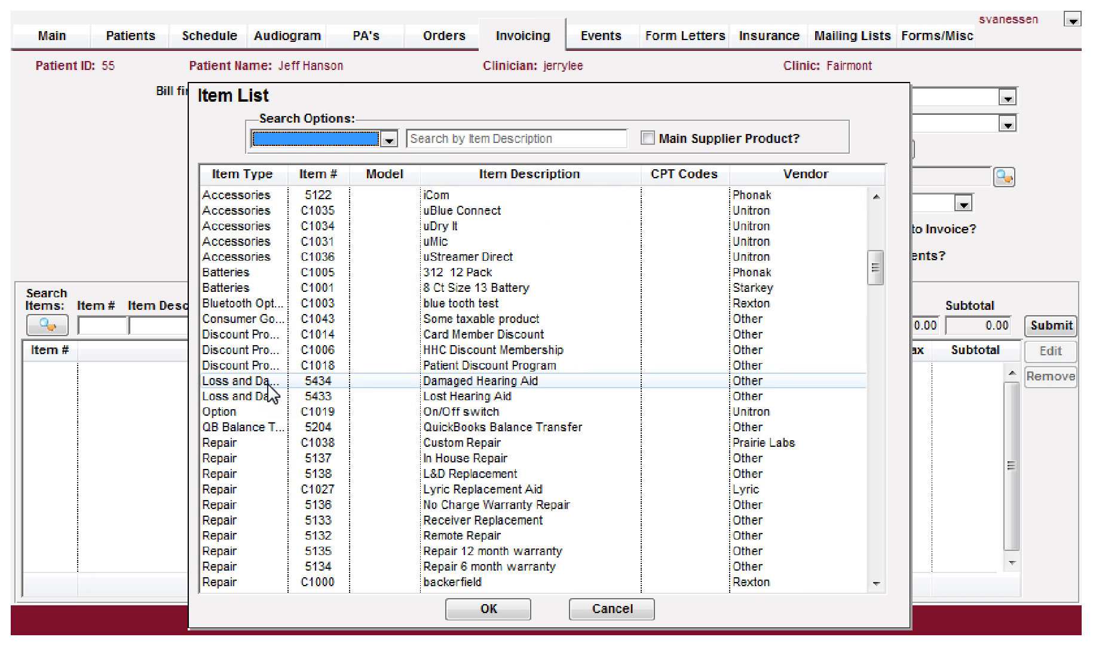
click(91, 326)
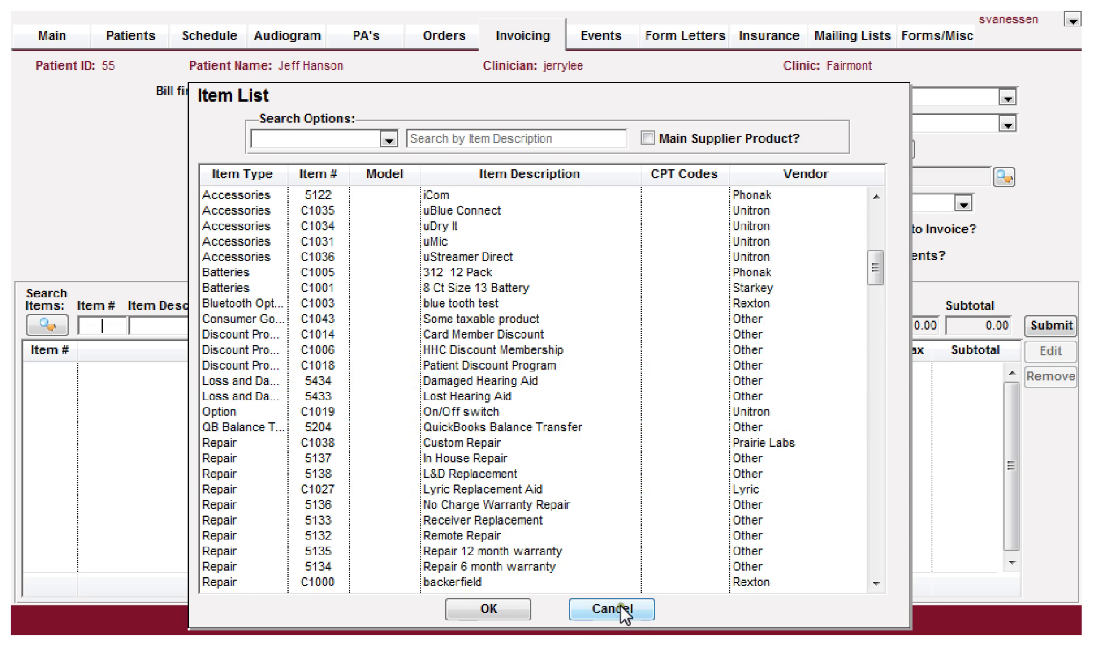
Step: Cancel the Item List, set the invoice line's side to R, and switch back to Items
click(621, 609)
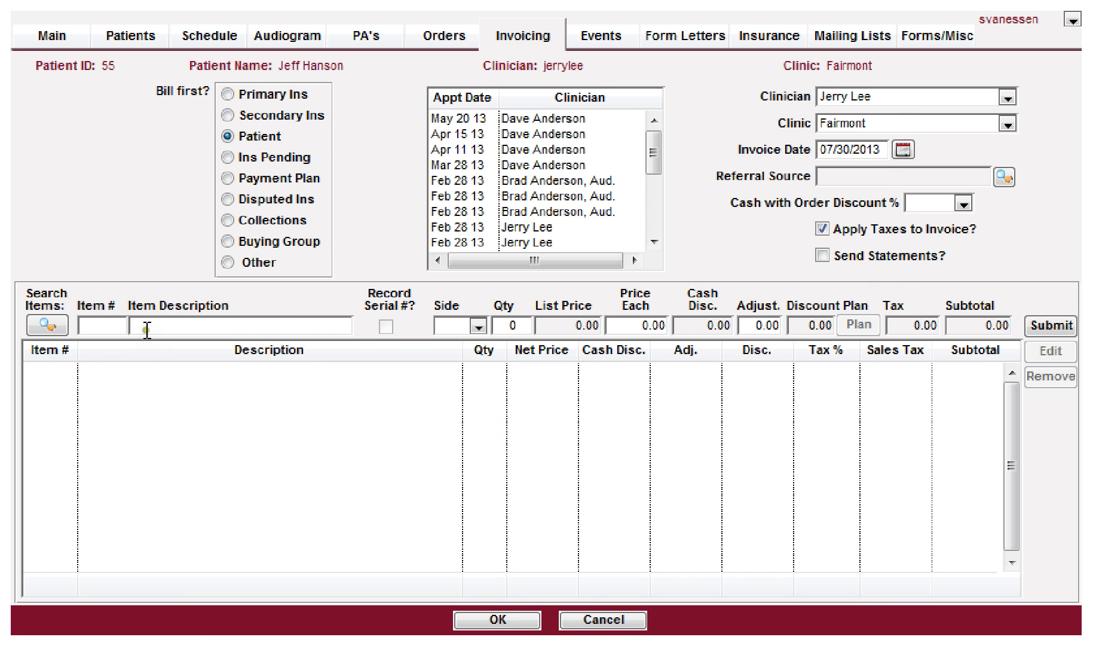
click(478, 327)
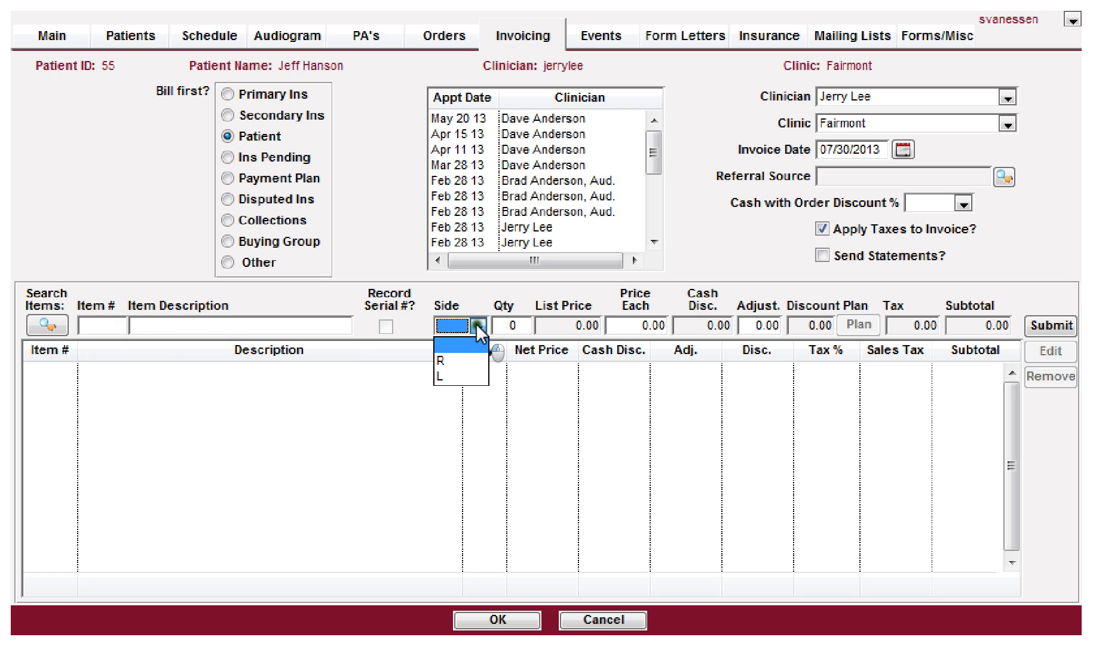
click(466, 360)
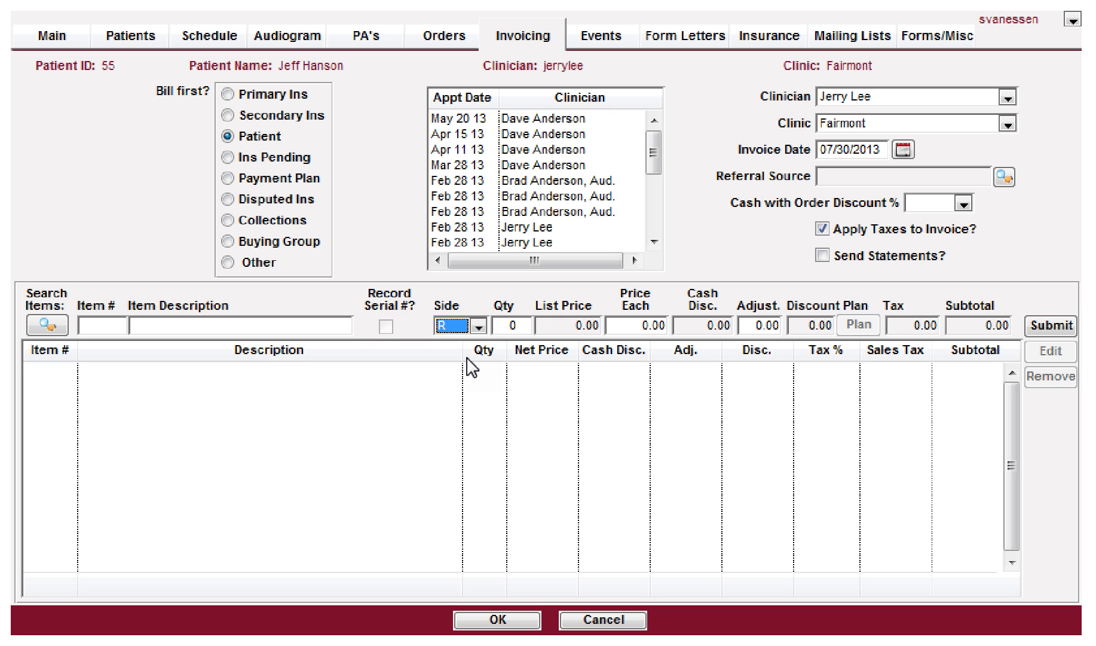
click(663, 1)
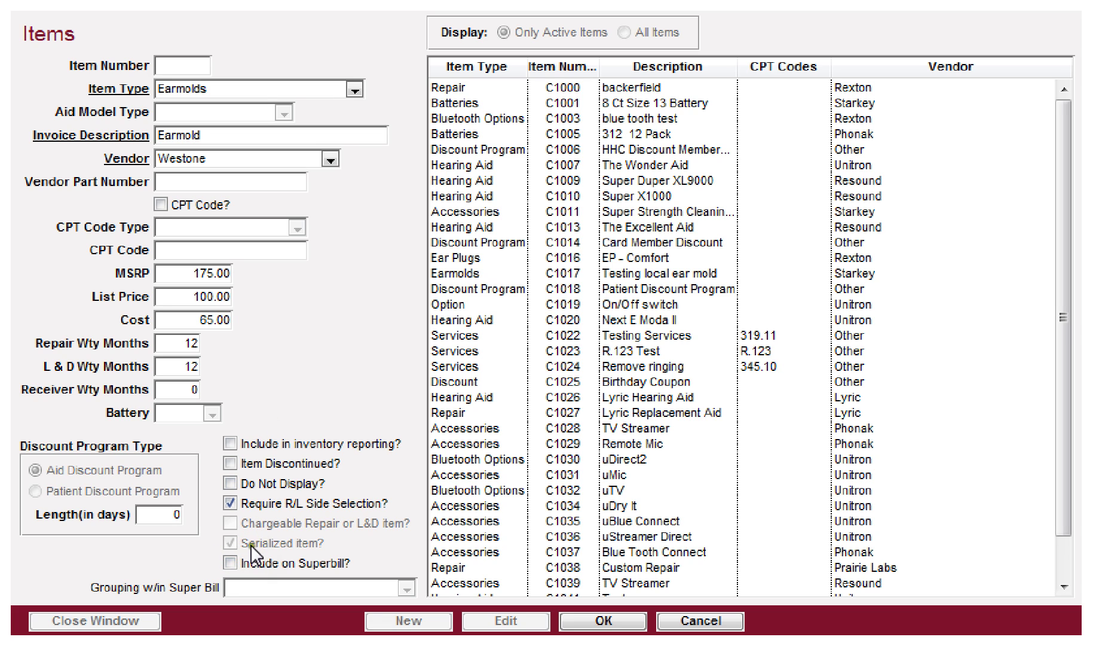
Step: Set the Westone Earmold item's type to Accessories, then reopen the item type choices
click(259, 87)
click(234, 108)
key(Tab)
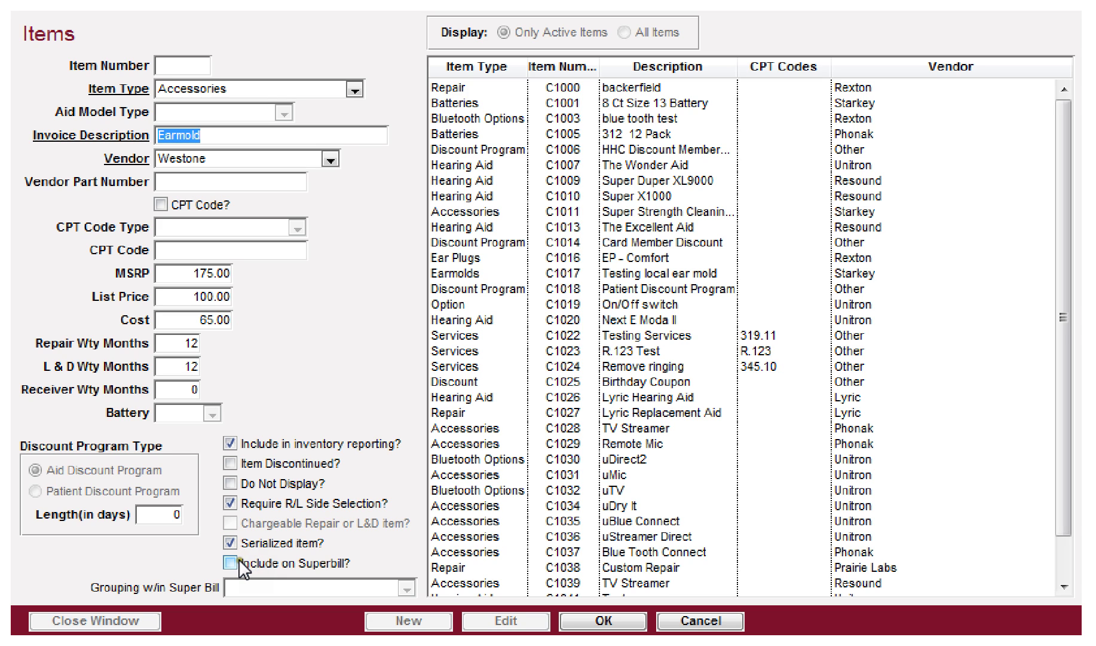
click(232, 89)
drag(355, 224, 355, 258)
Step: Change the Earmold item's type to Services and give it a Procedure Code CPT code
click(187, 318)
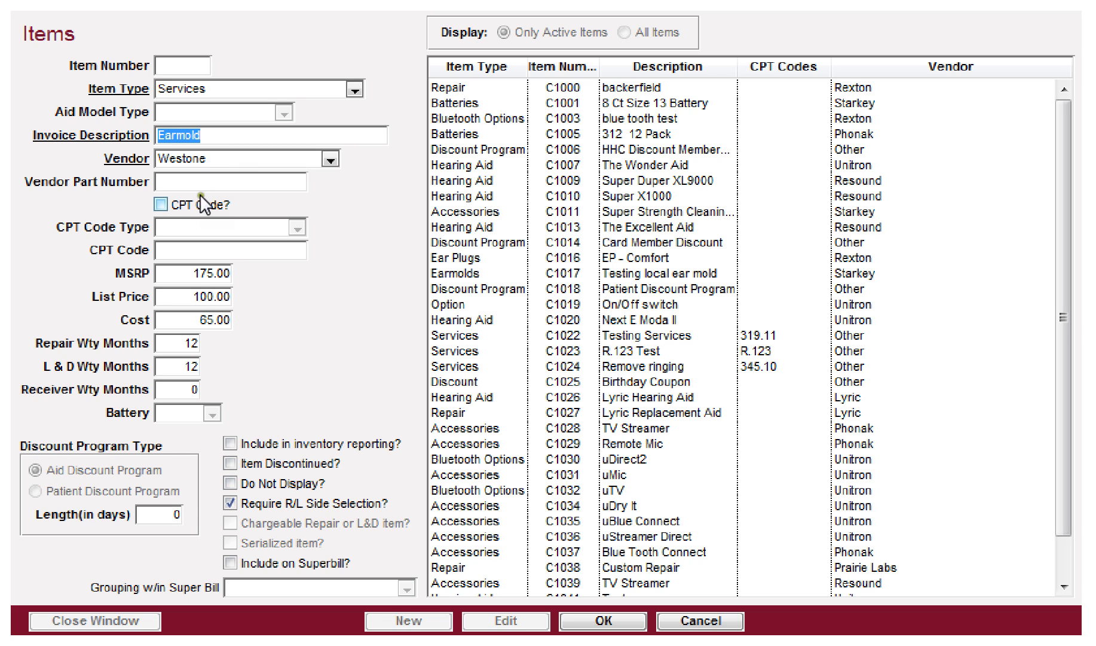
click(179, 203)
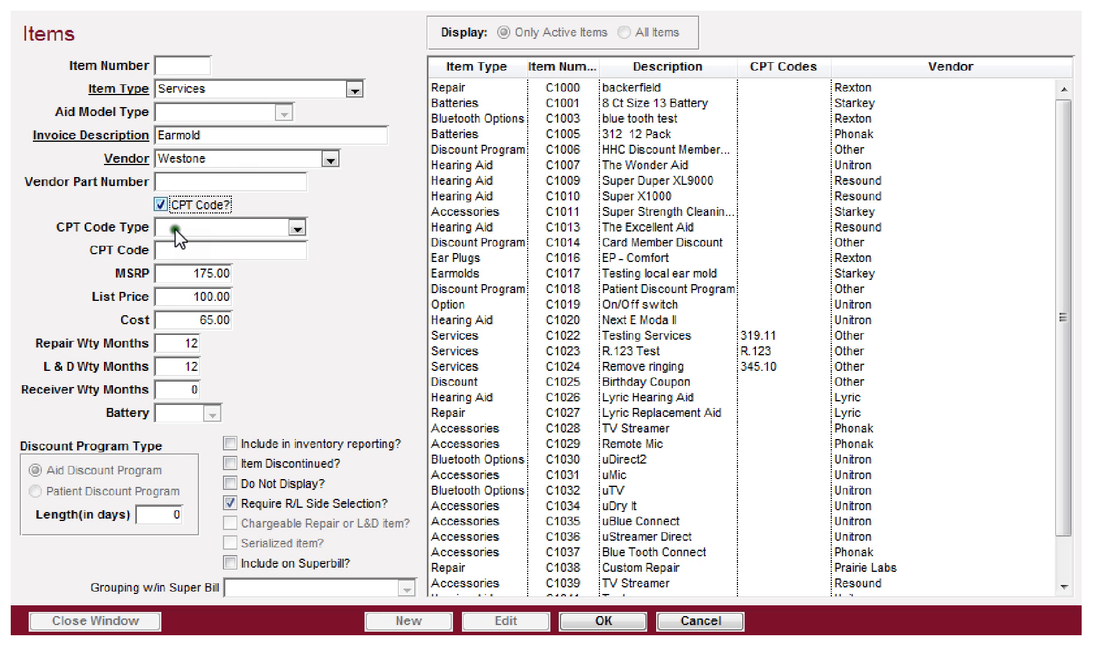
click(177, 227)
click(190, 241)
click(194, 228)
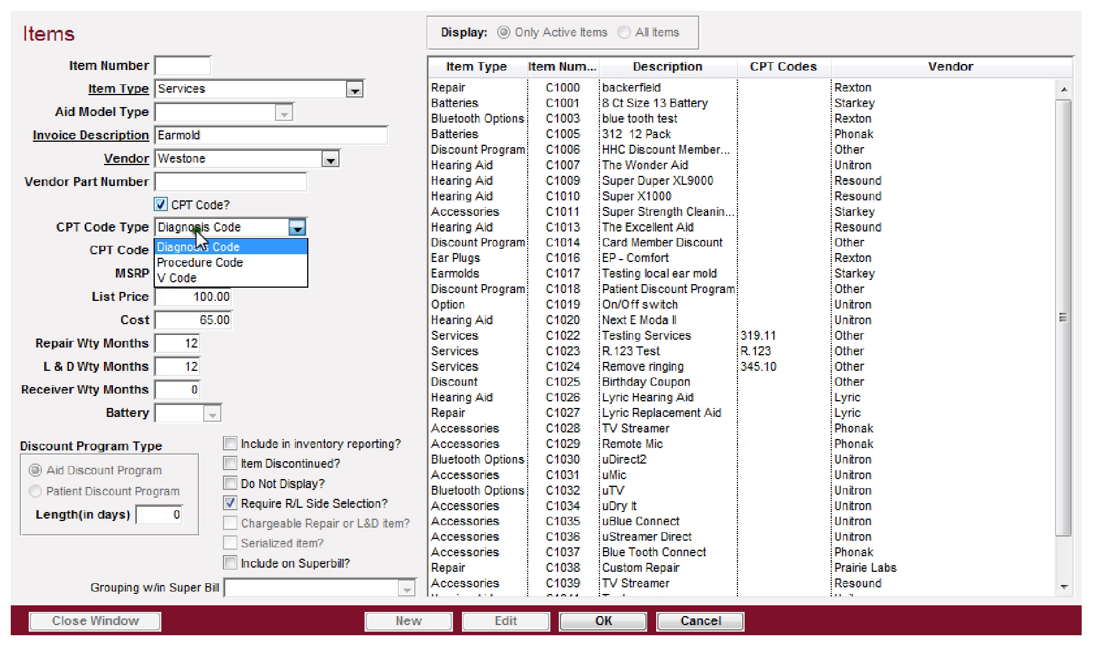
click(189, 256)
click(190, 251)
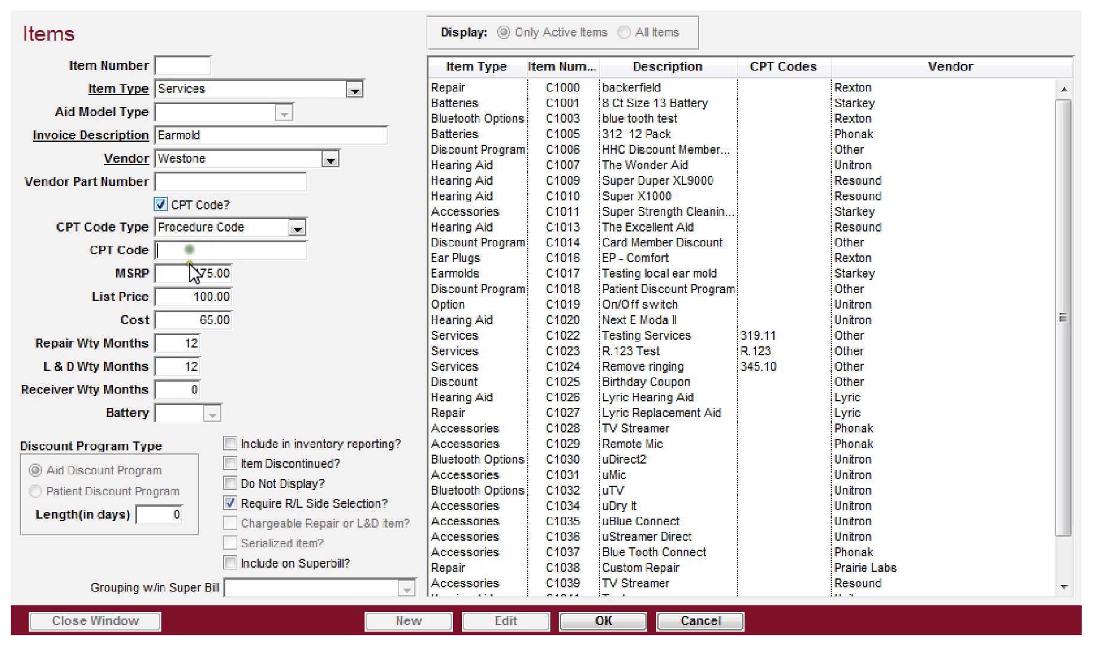
Step: Include the item on the superbill under the Testing group, then cancel the unsaved edits
click(230, 562)
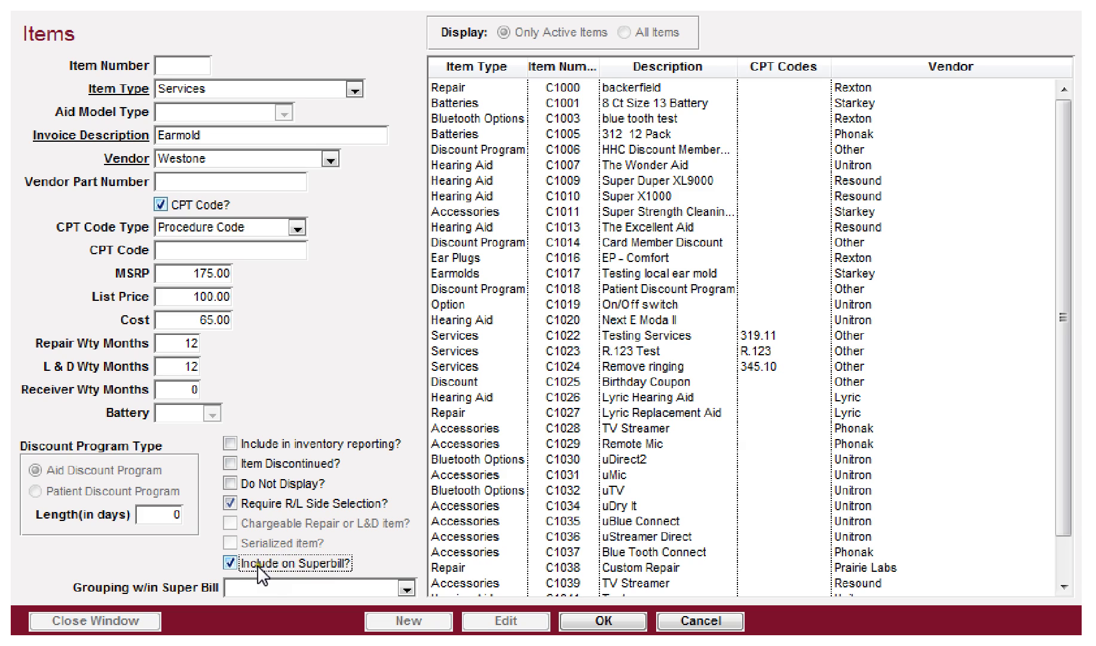
click(405, 587)
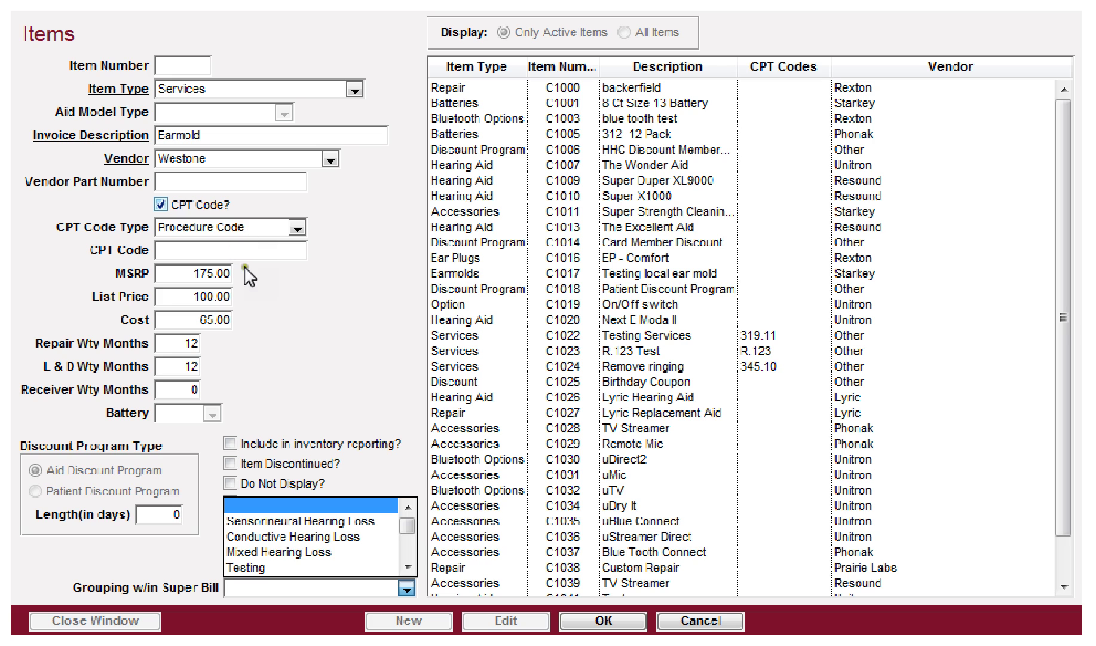
click(245, 226)
click(245, 226)
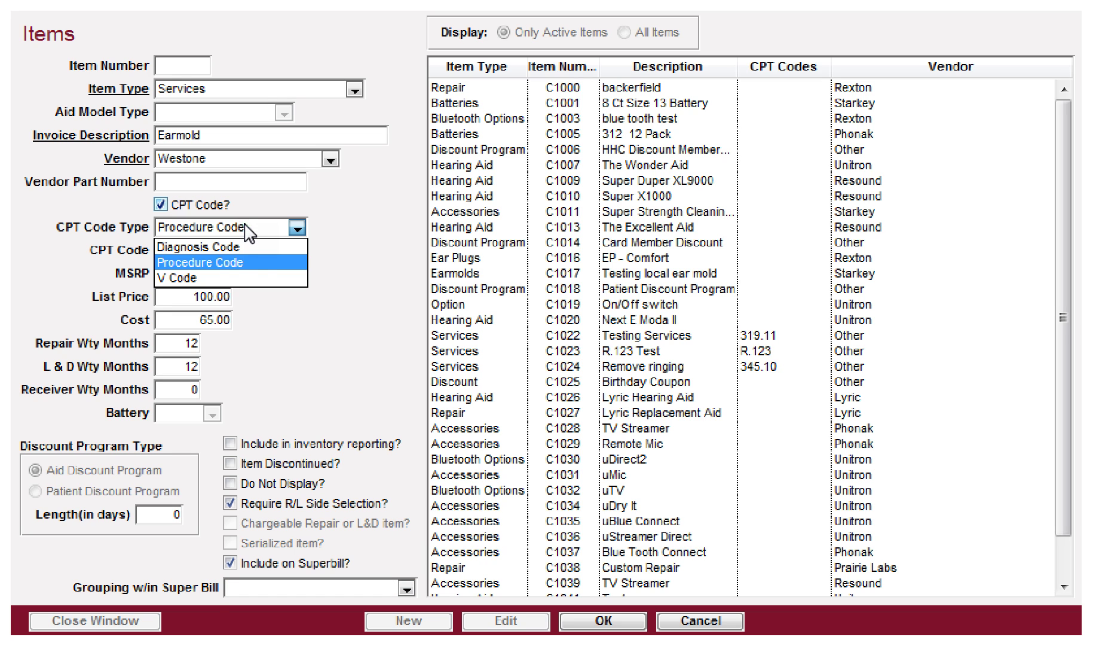
click(246, 227)
click(296, 588)
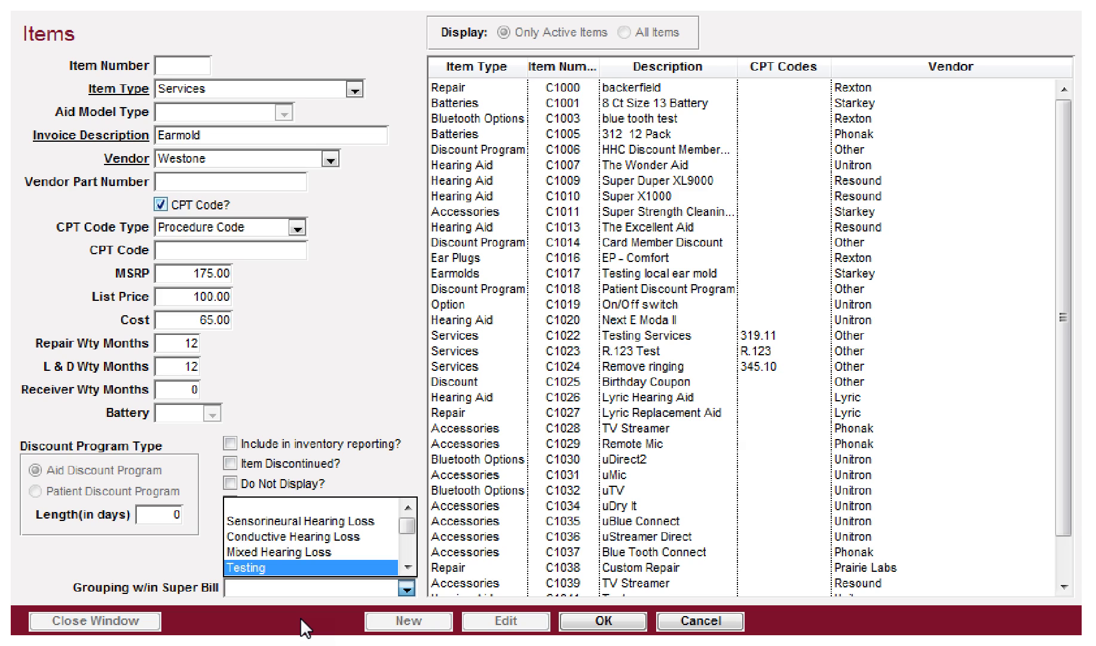
click(303, 556)
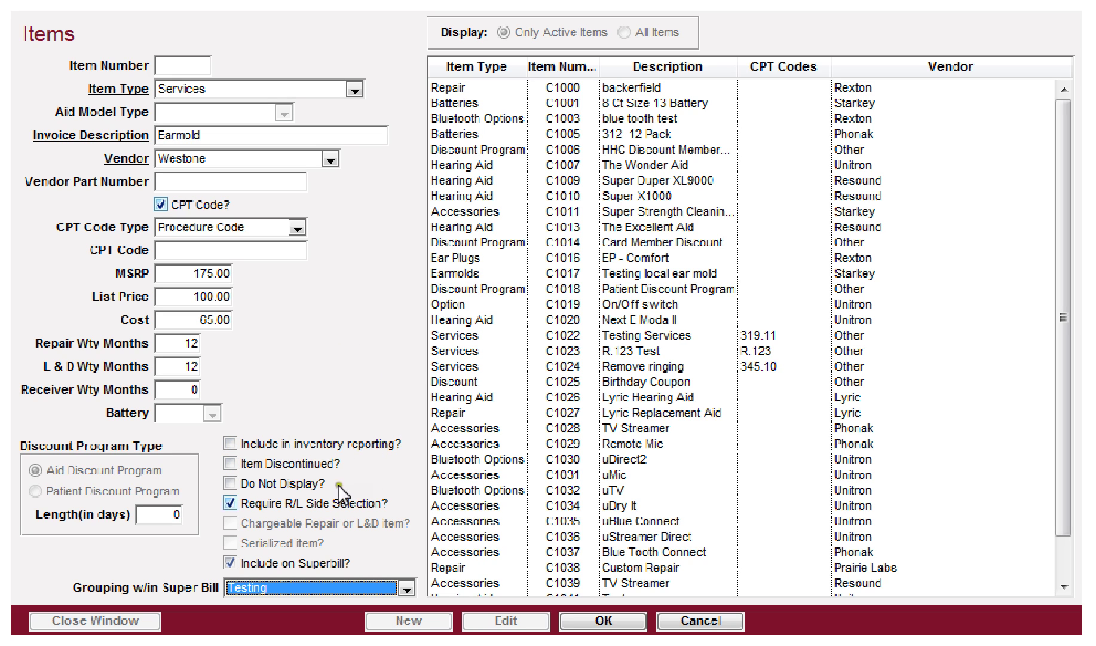
click(694, 620)
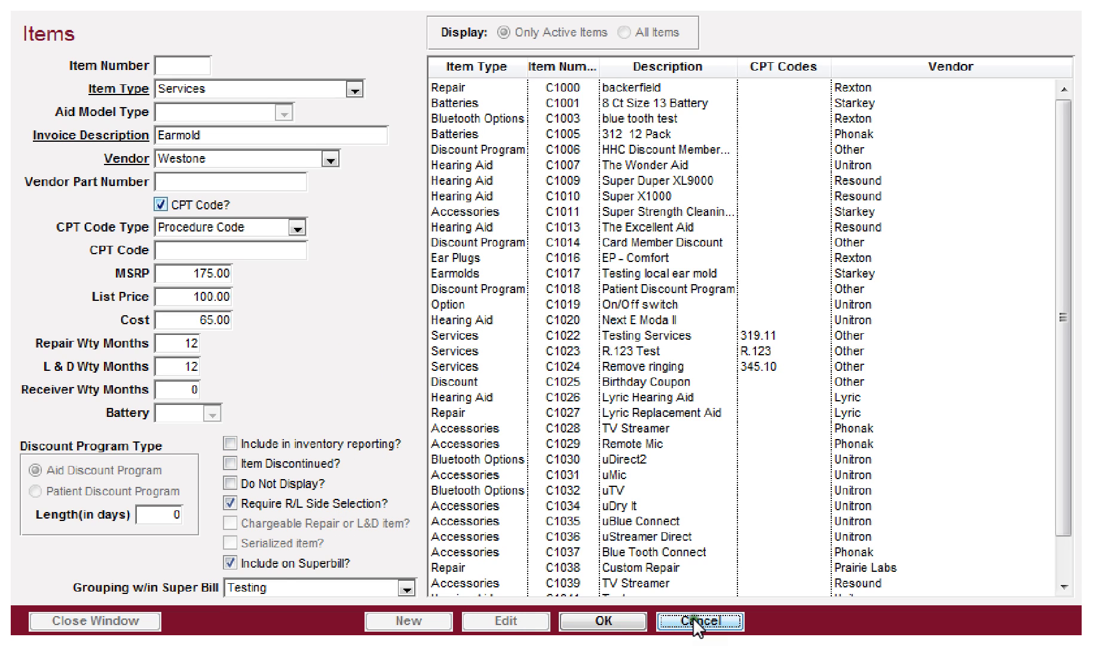
Step: Select item C1018 Patient Discount Program and start editing it
click(469, 289)
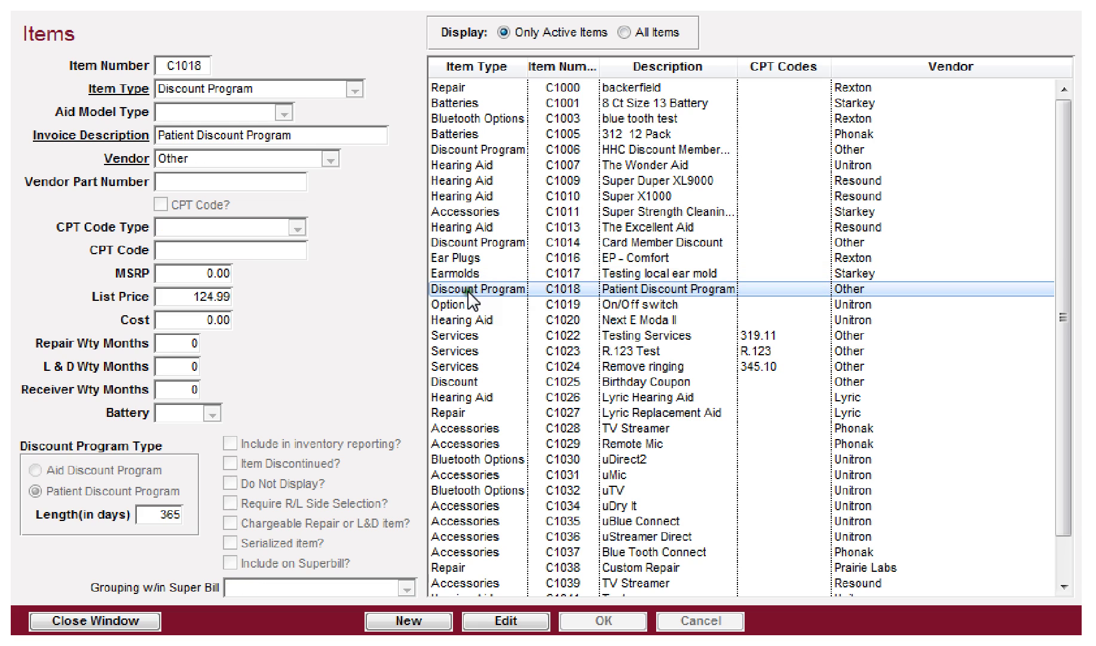
click(506, 621)
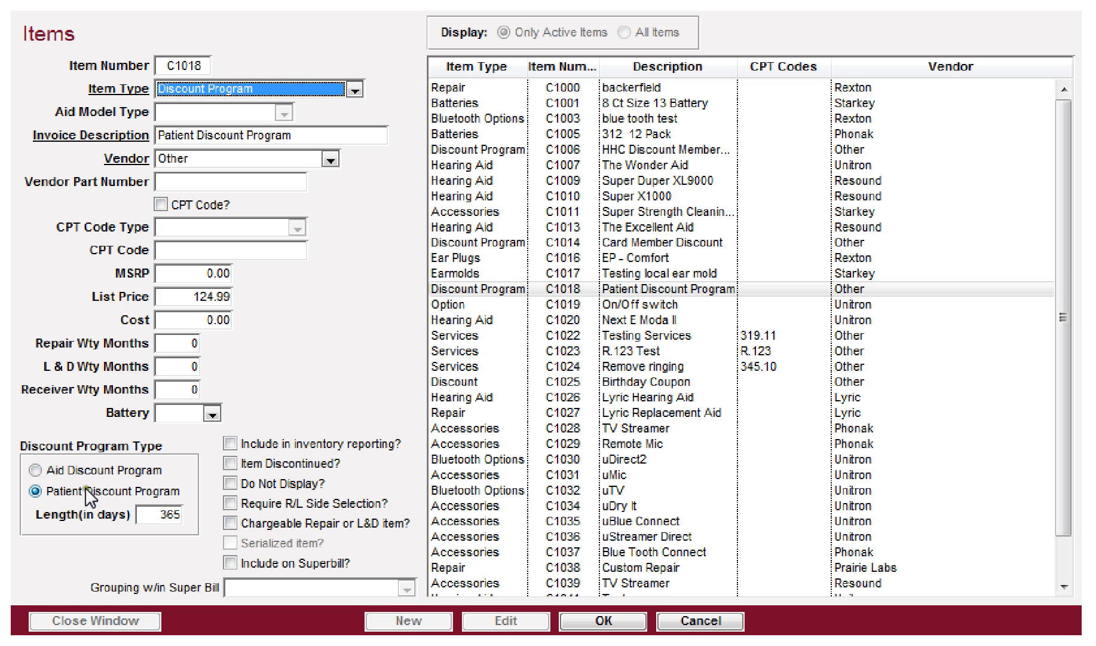
Step: Toggle C1018's program type to aid and back to patient, then cancel editing
click(42, 470)
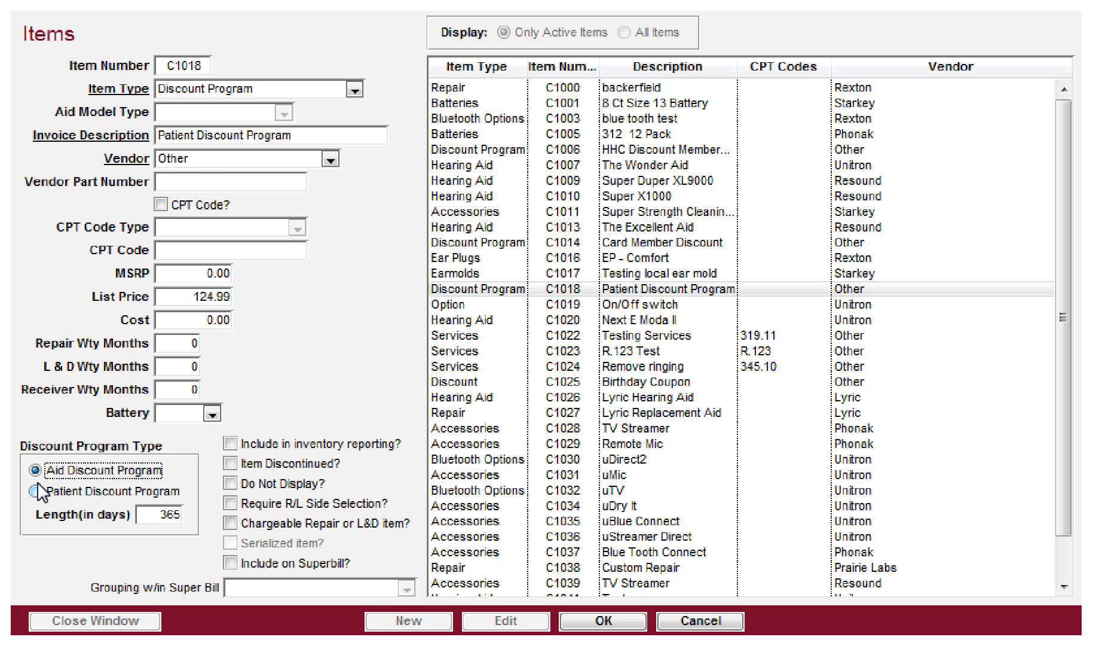
click(35, 491)
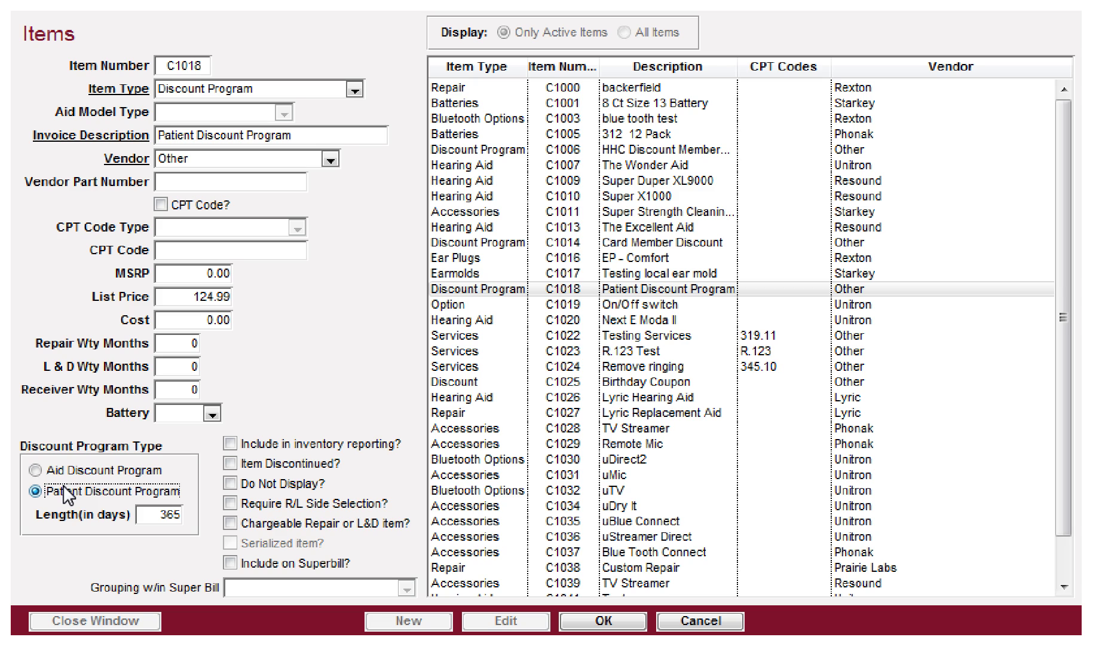
double_click(146, 514)
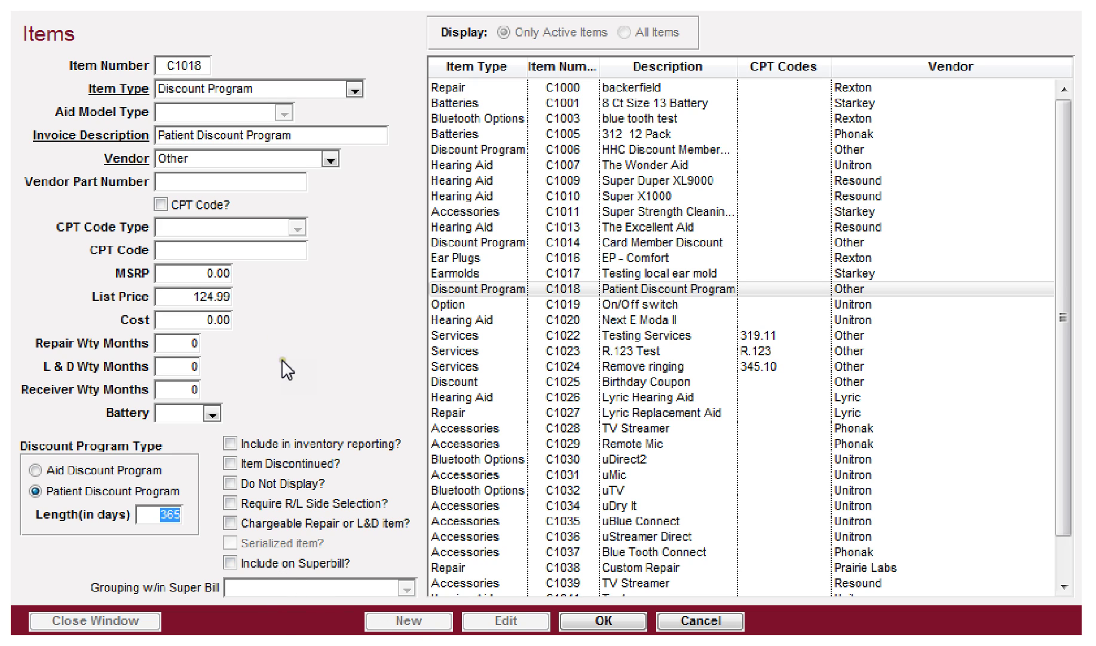
click(700, 620)
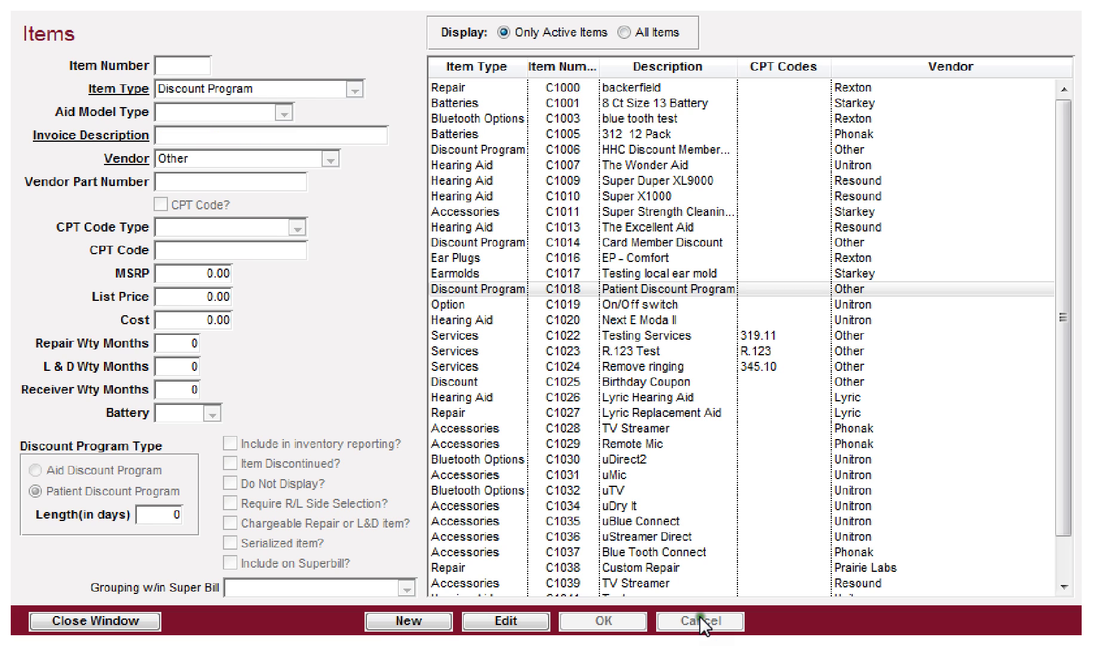
Step: Close Items, open the Item Types list, and start editing the Hearing Aid type
click(98, 613)
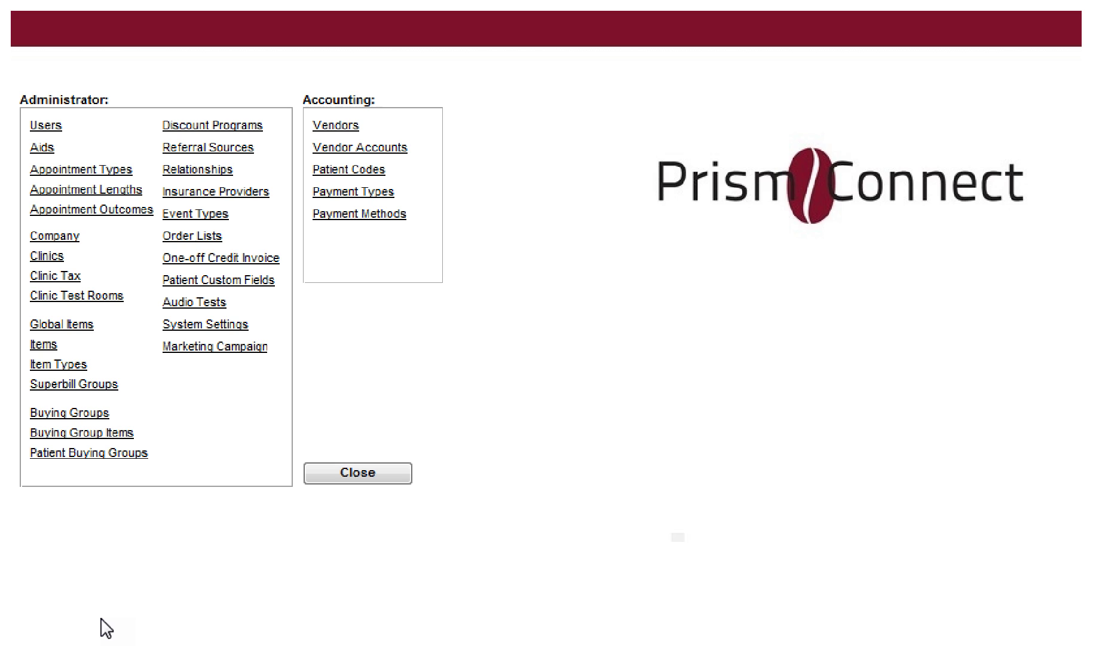
click(59, 367)
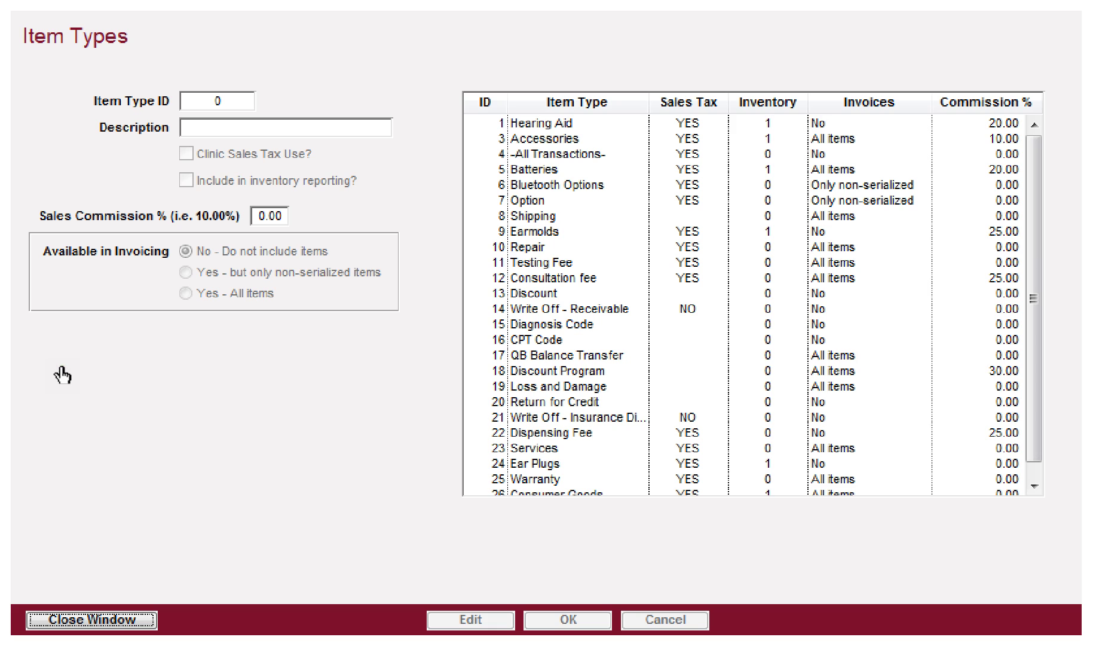
click(538, 123)
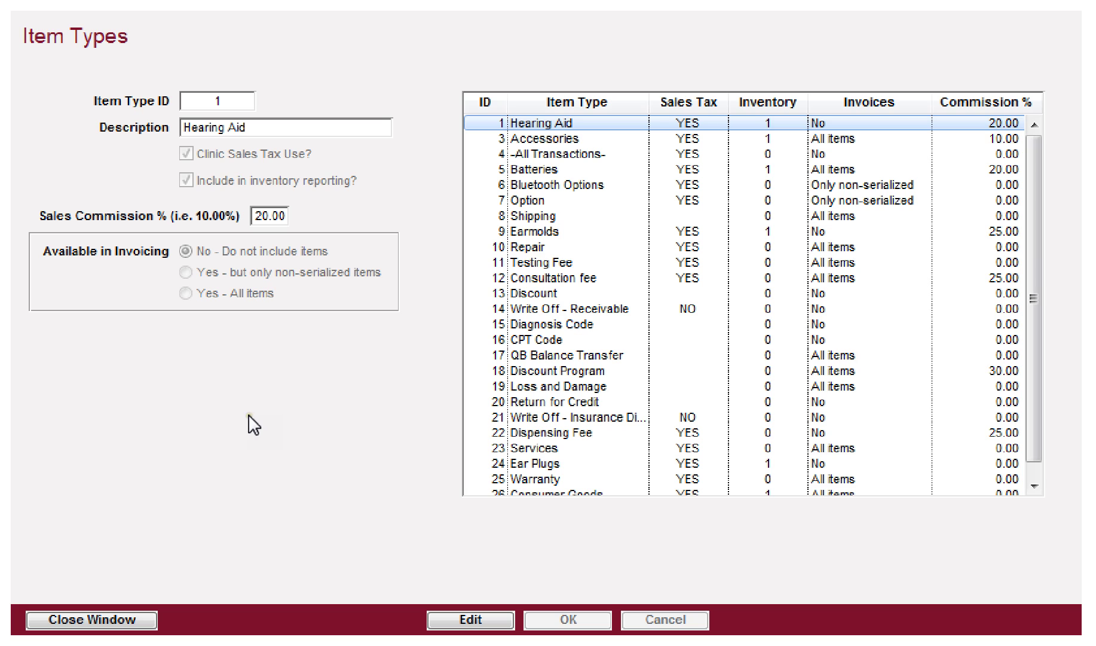
click(468, 622)
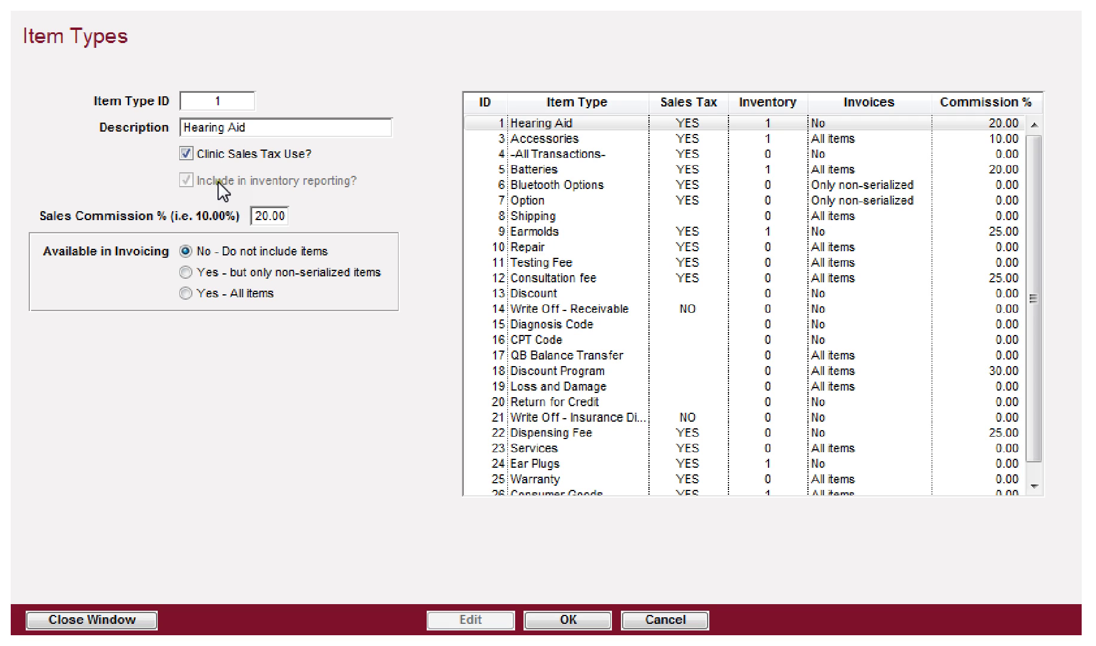
Step: Look over the Earmolds and Accessories types, then edit the Warranty type (ID 25)
click(667, 623)
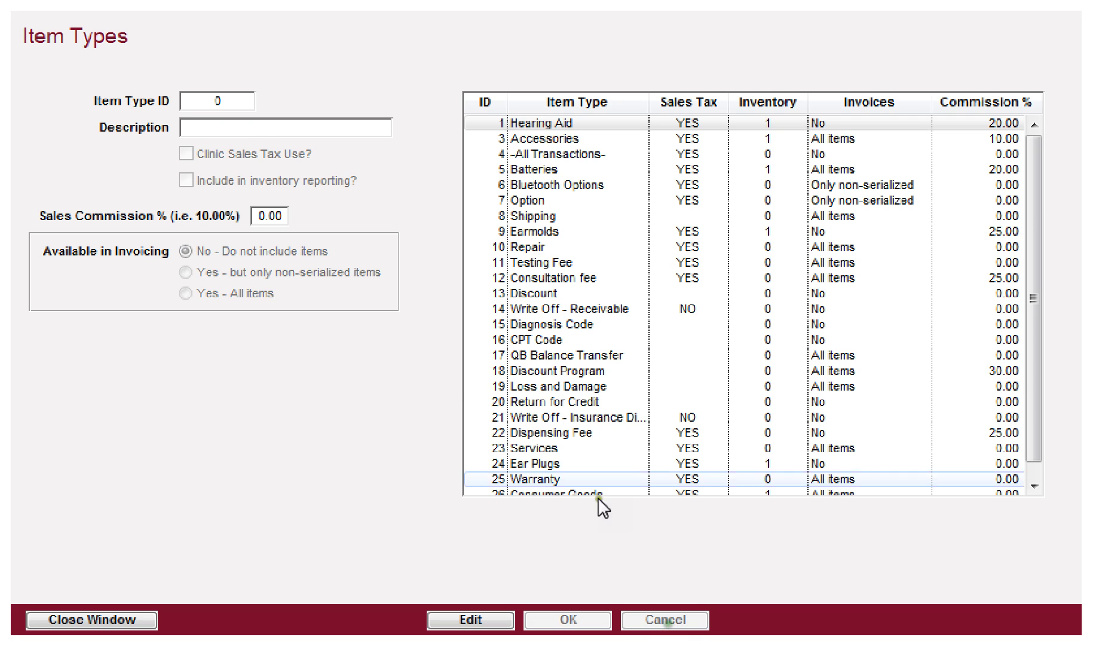
click(531, 233)
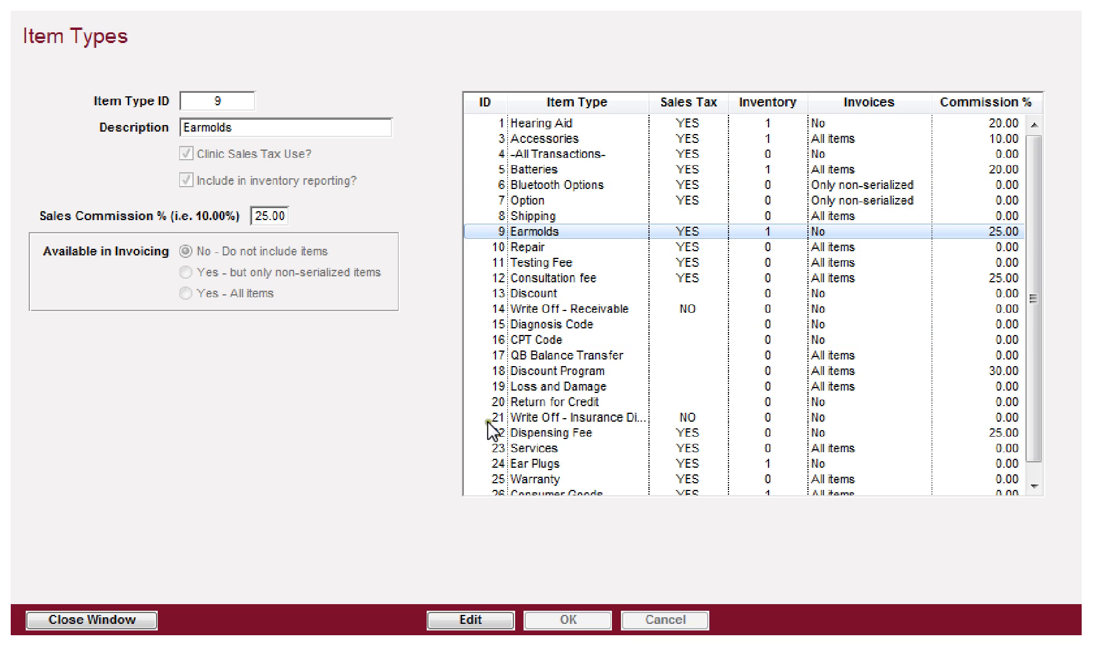
click(472, 622)
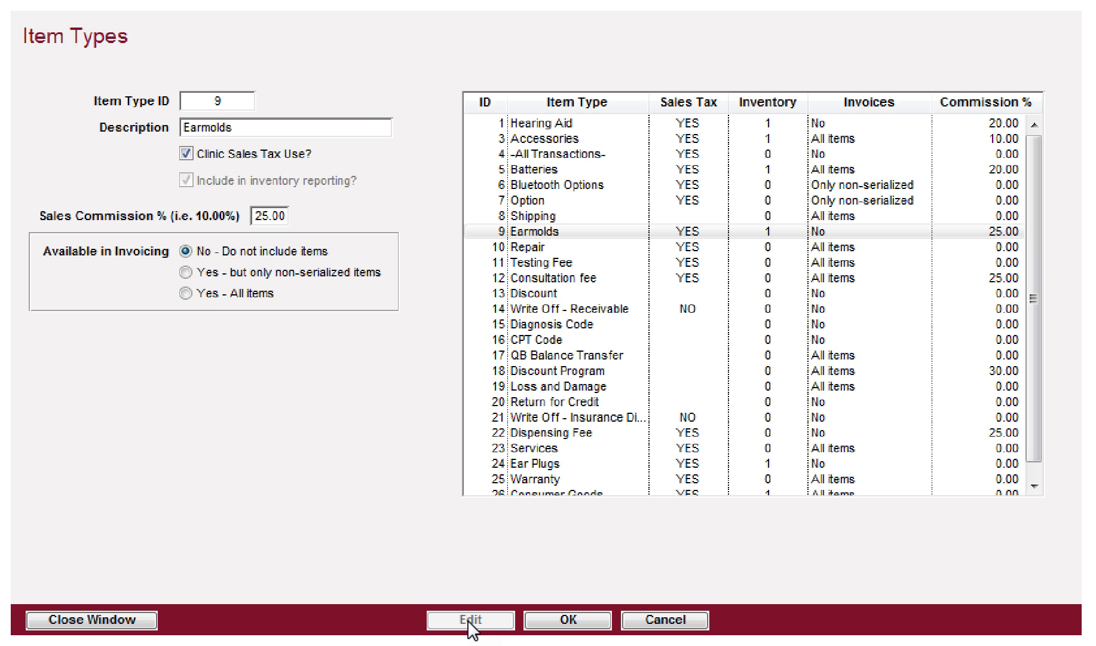
click(667, 620)
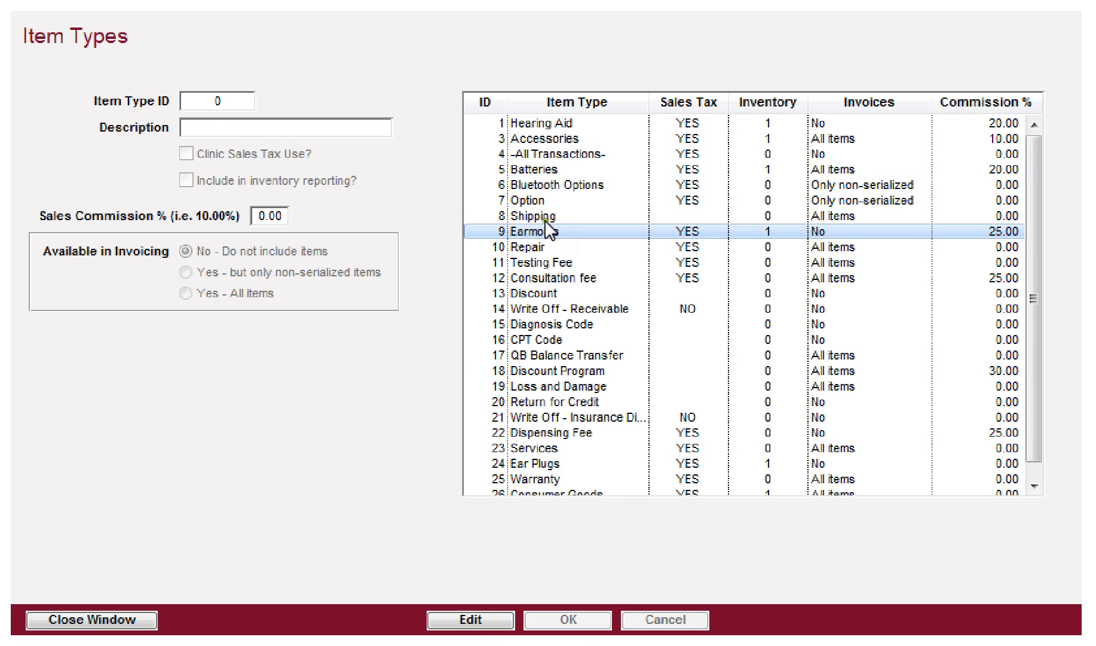
click(541, 137)
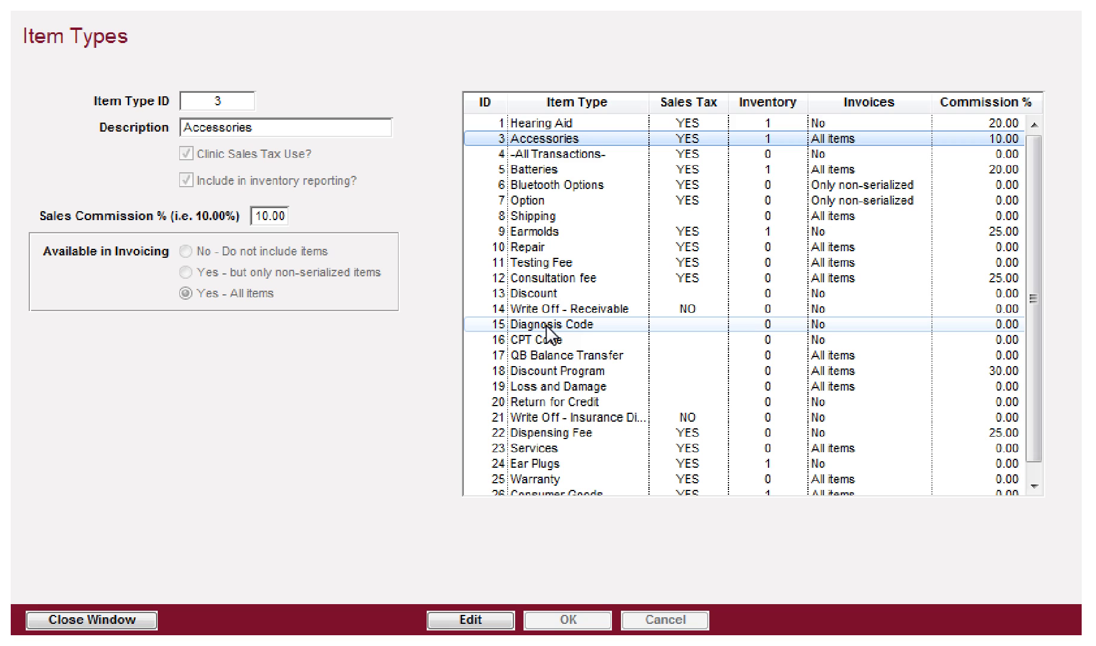
click(536, 479)
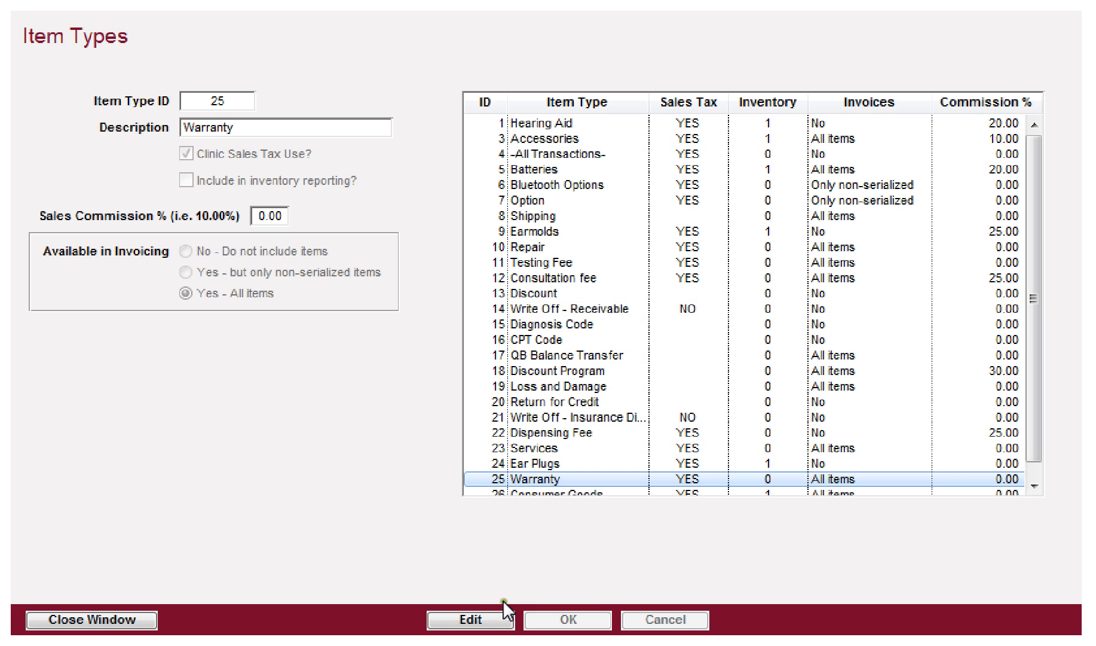
click(465, 620)
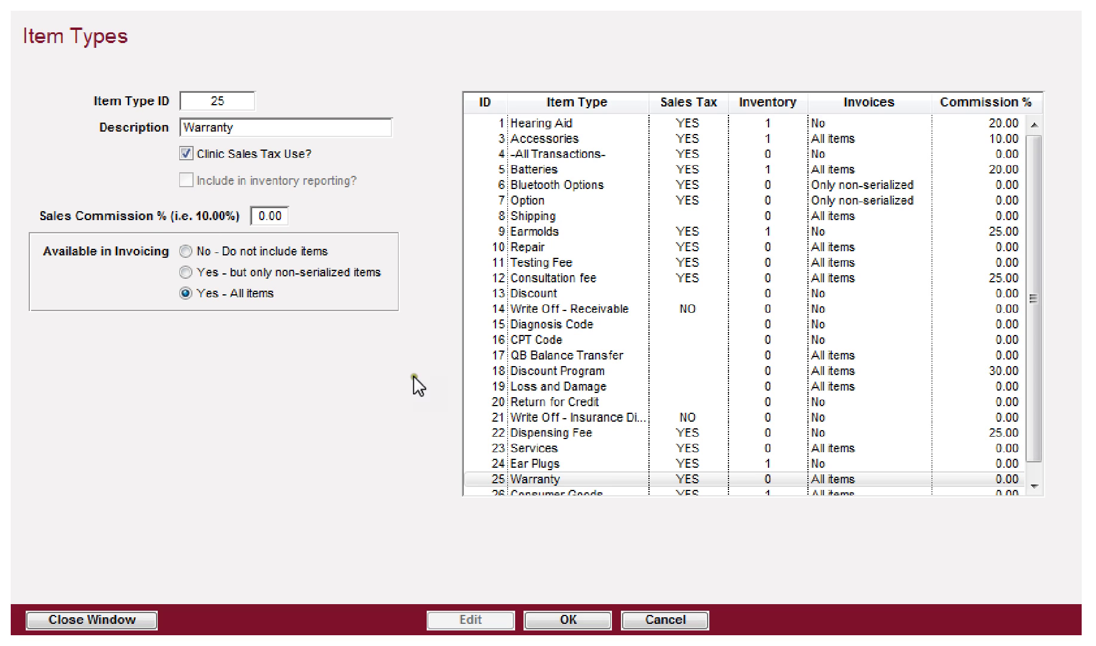
Step: Replace the Warranty type's 0.00 sales commission with 25
drag(254, 212, 289, 208)
text(25)
key(Tab)
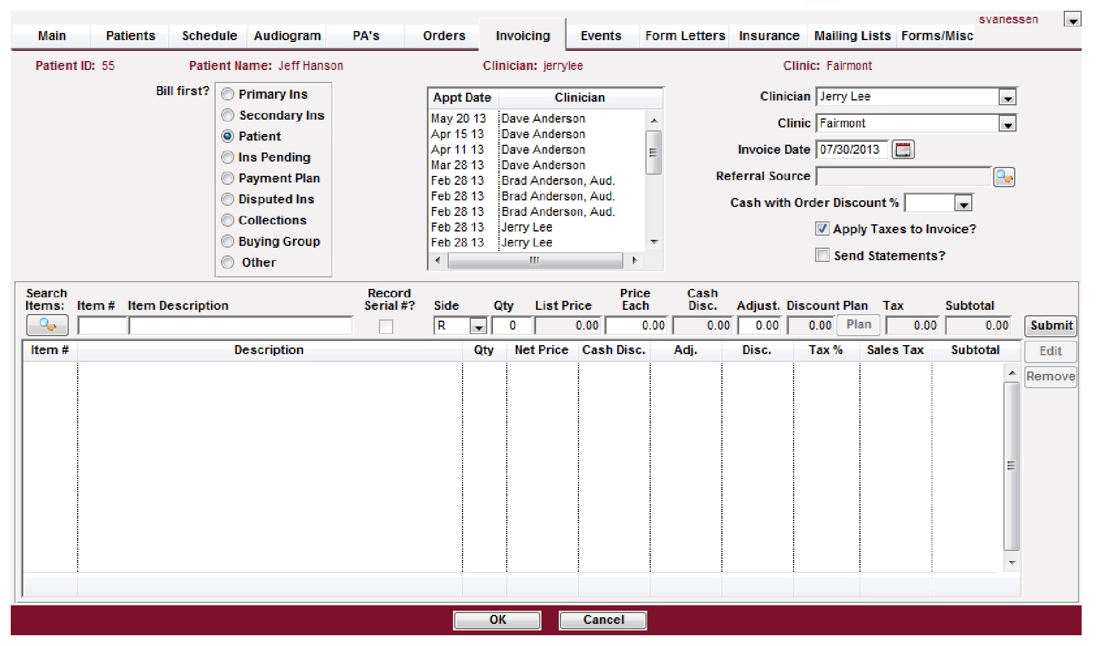
Step: Save the Warranty type and check Commissions' item-type rates list Warranty at 25.00
click(52, 34)
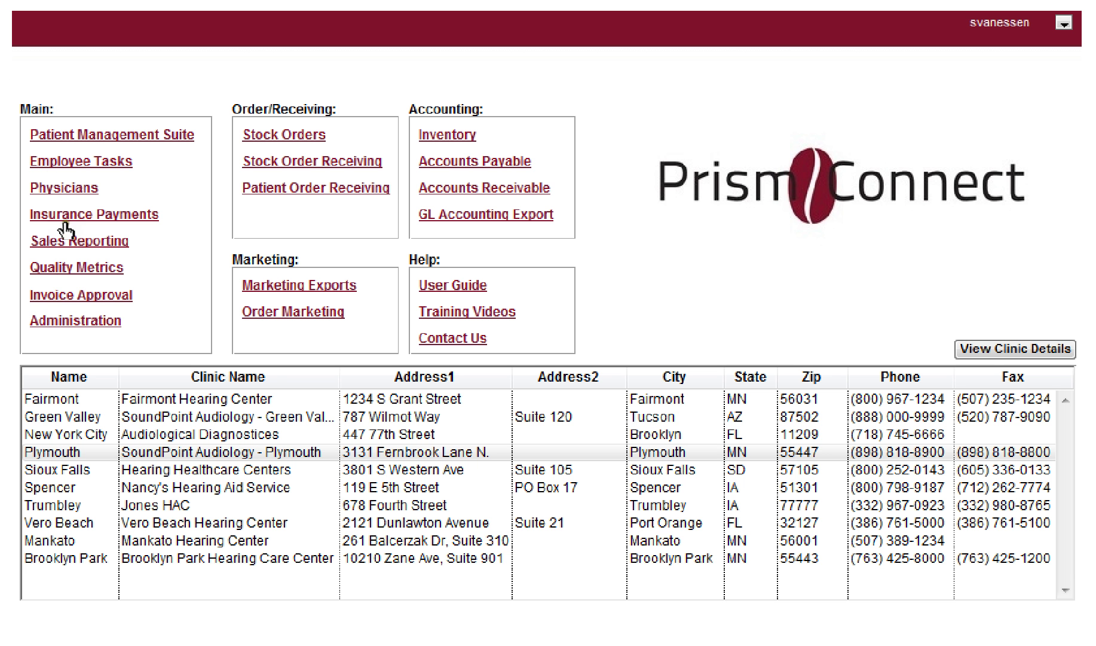
click(93, 239)
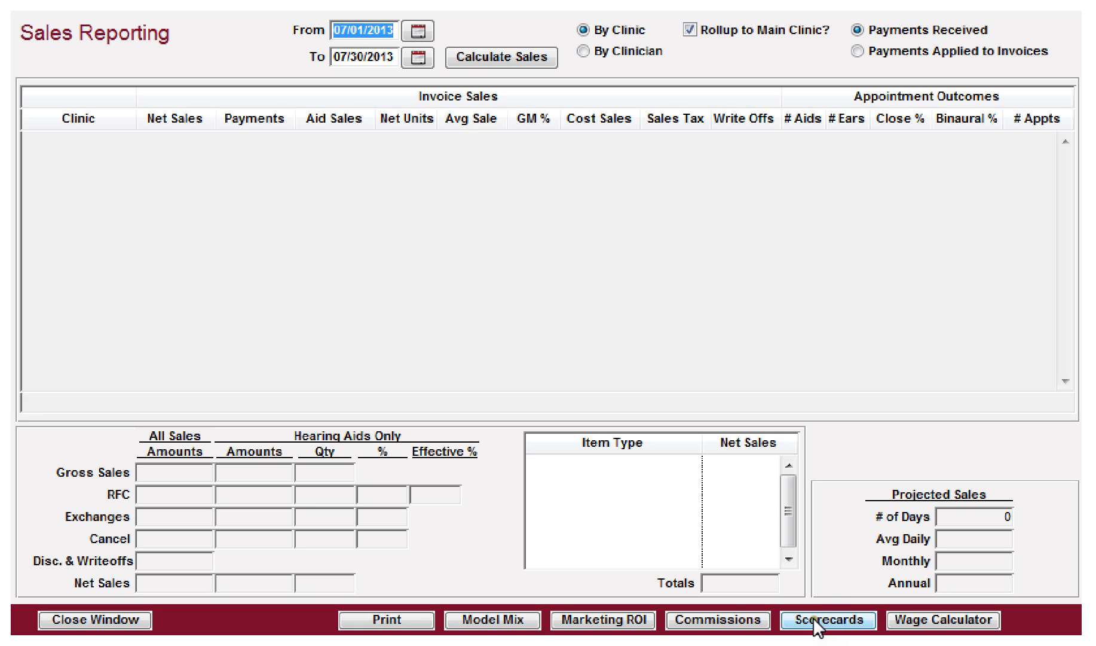
click(739, 619)
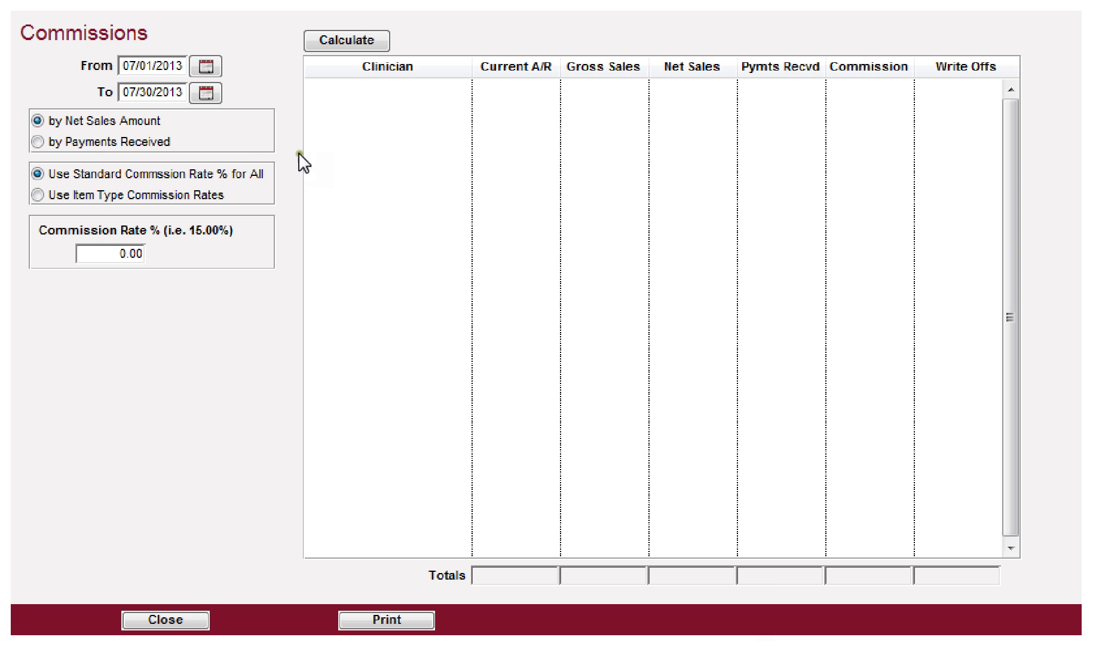
click(38, 194)
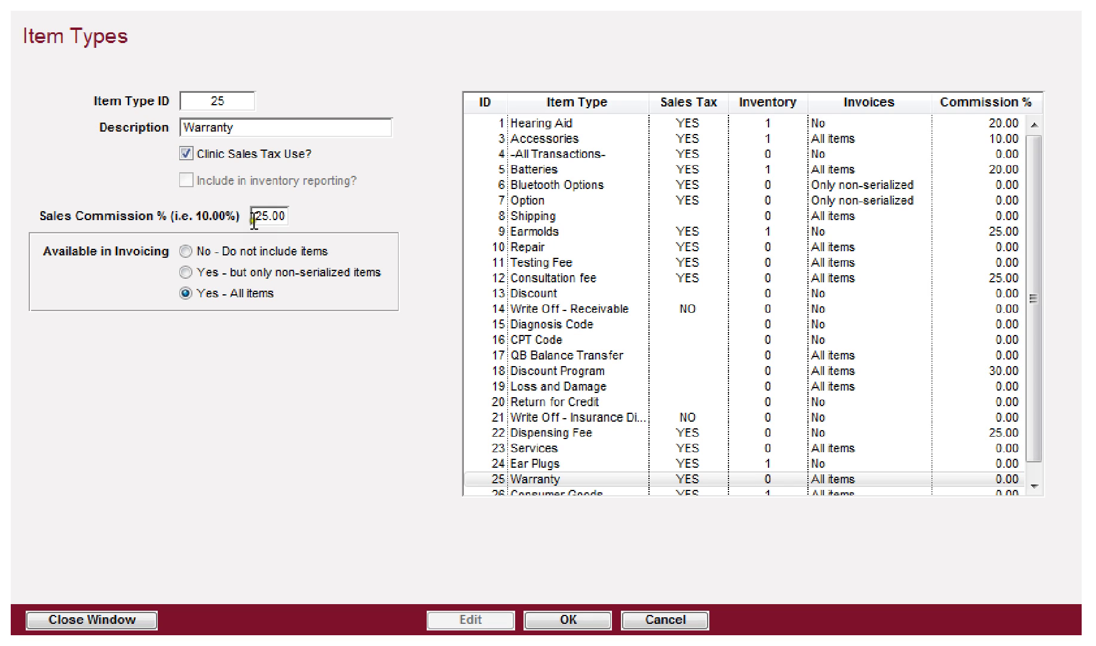
click(577, 618)
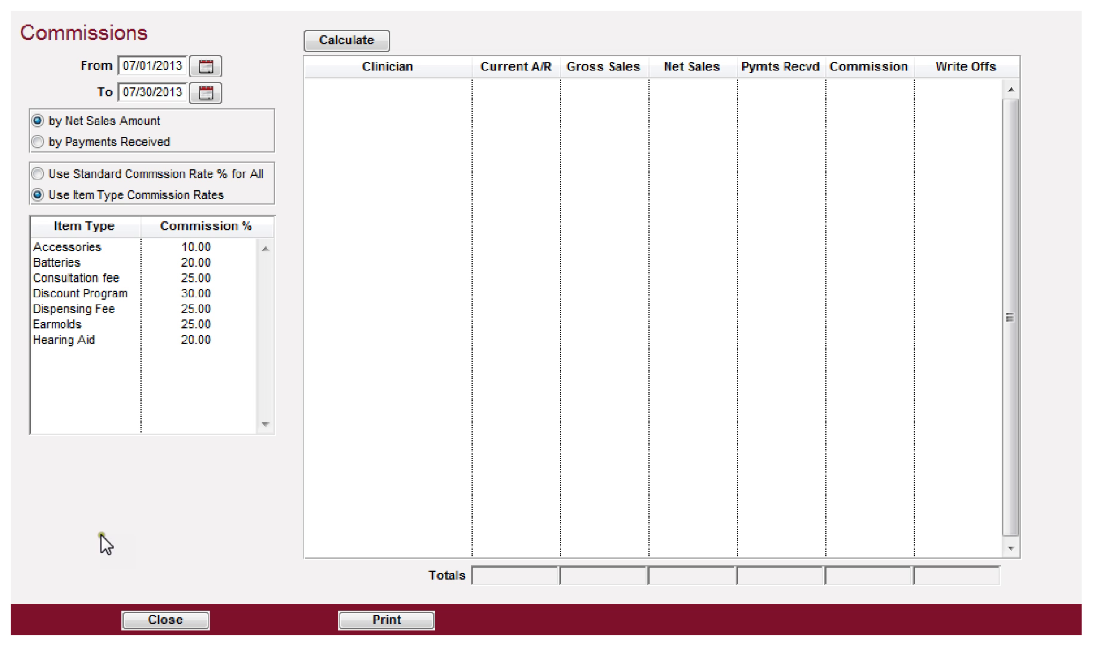
click(148, 615)
click(744, 621)
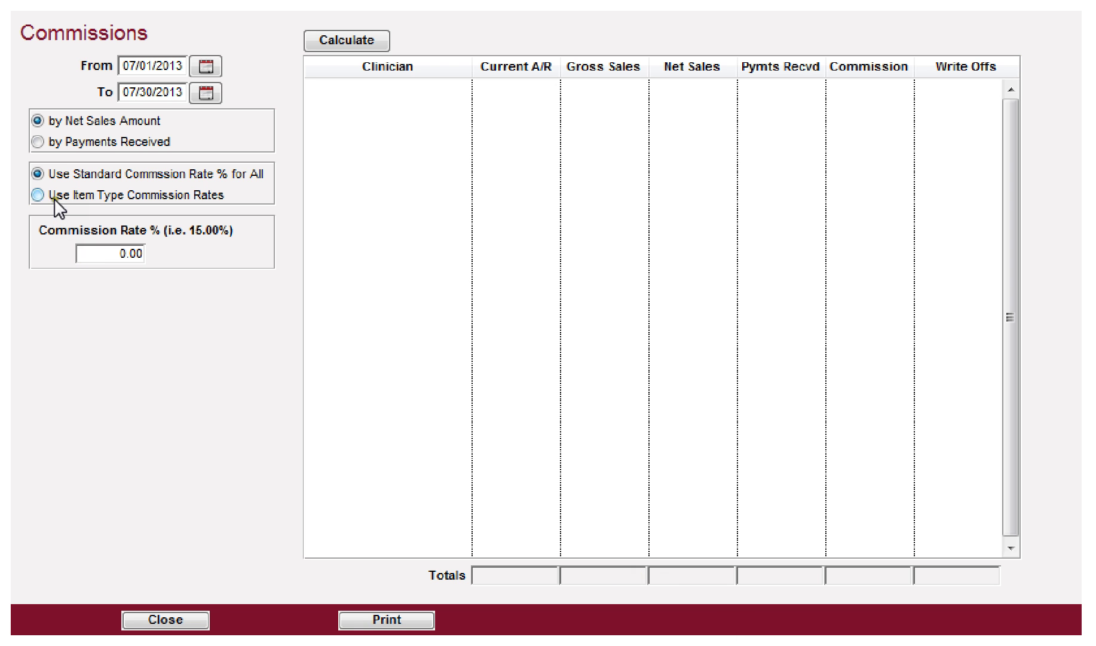
click(52, 196)
click(63, 356)
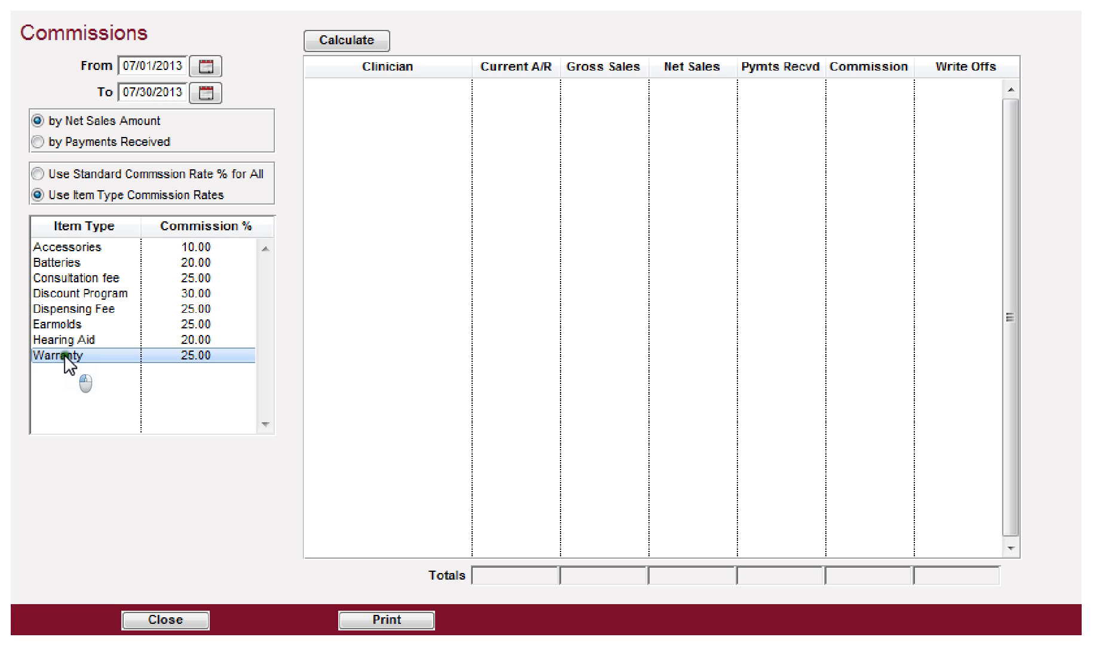
Step: Try Hearing Aid invoicing as all items and non-serialized, then discard, keeping No
double_click(200, 357)
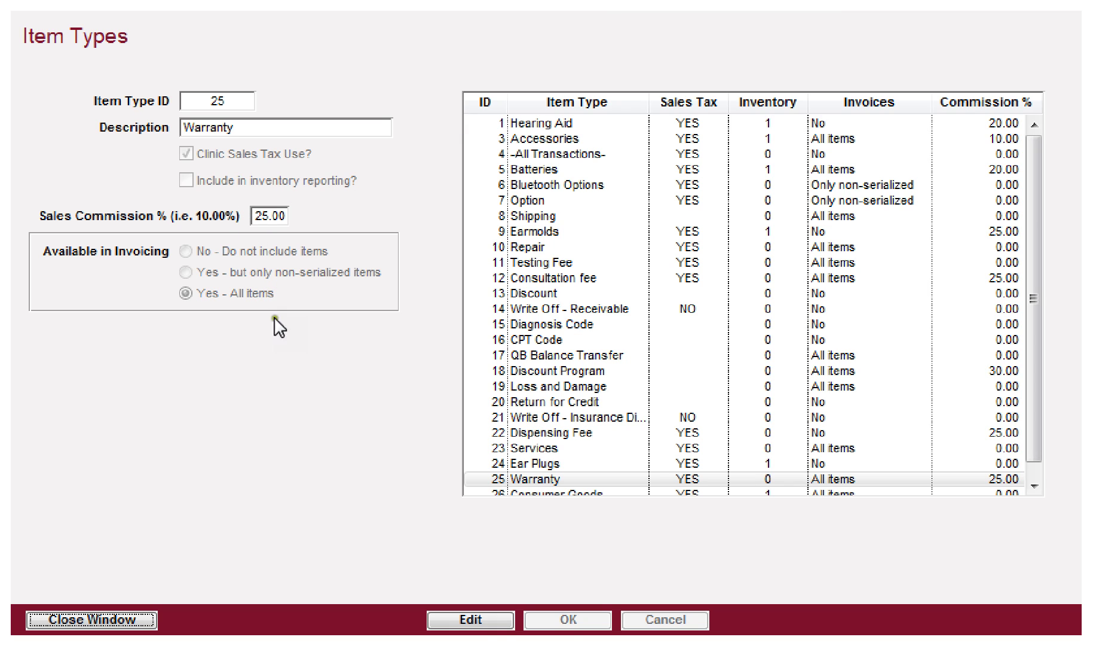
click(526, 124)
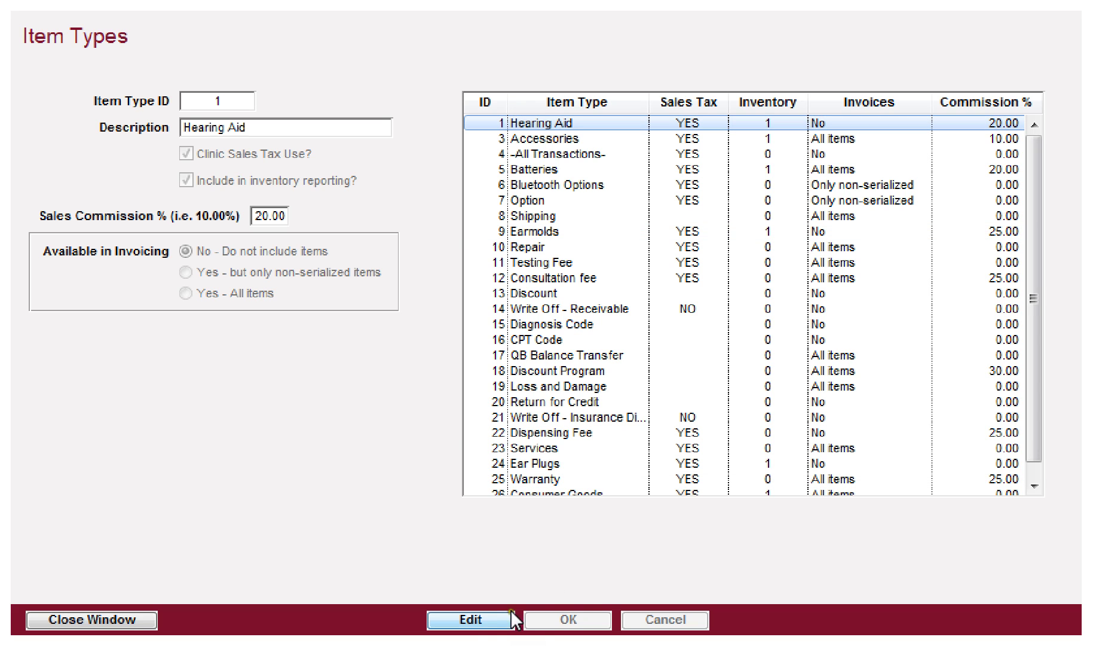
click(483, 618)
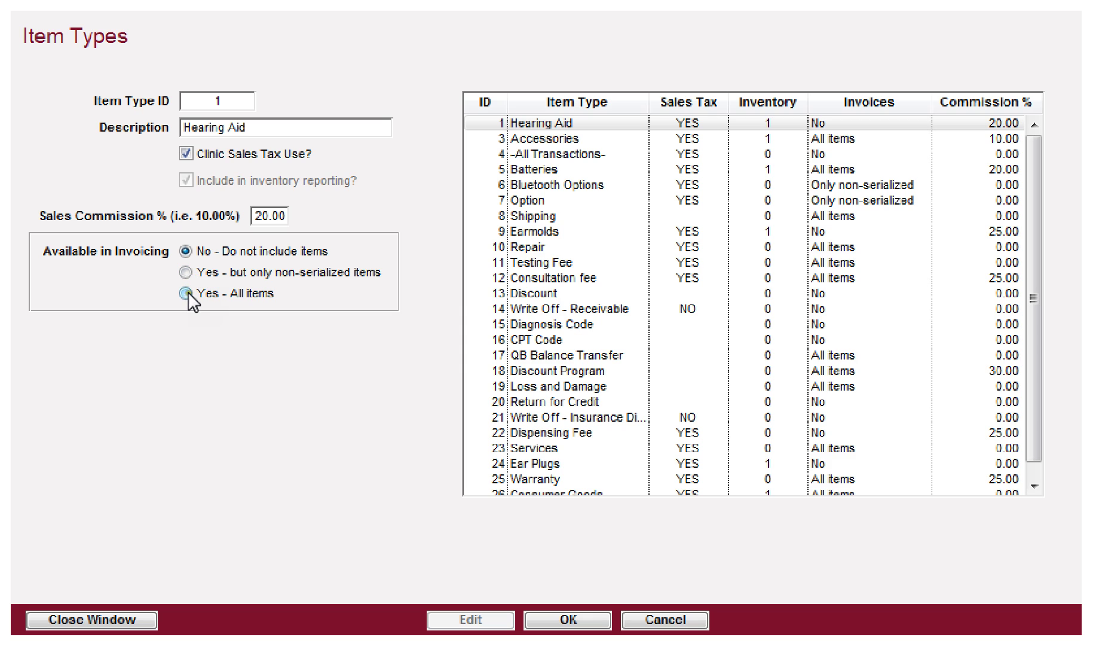
click(185, 293)
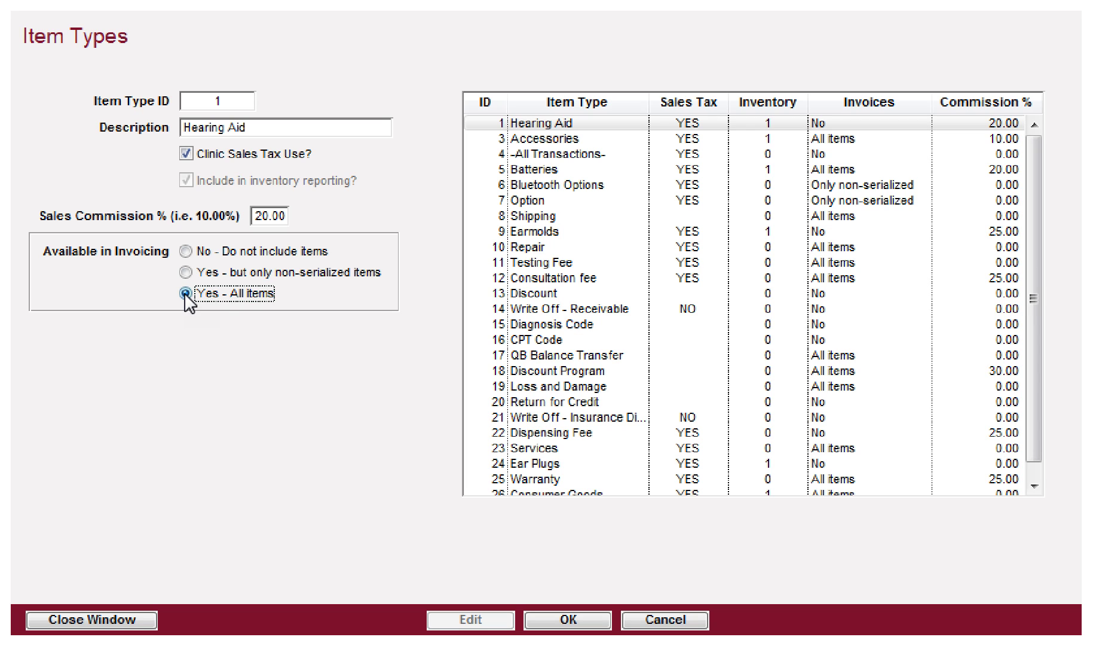
click(187, 273)
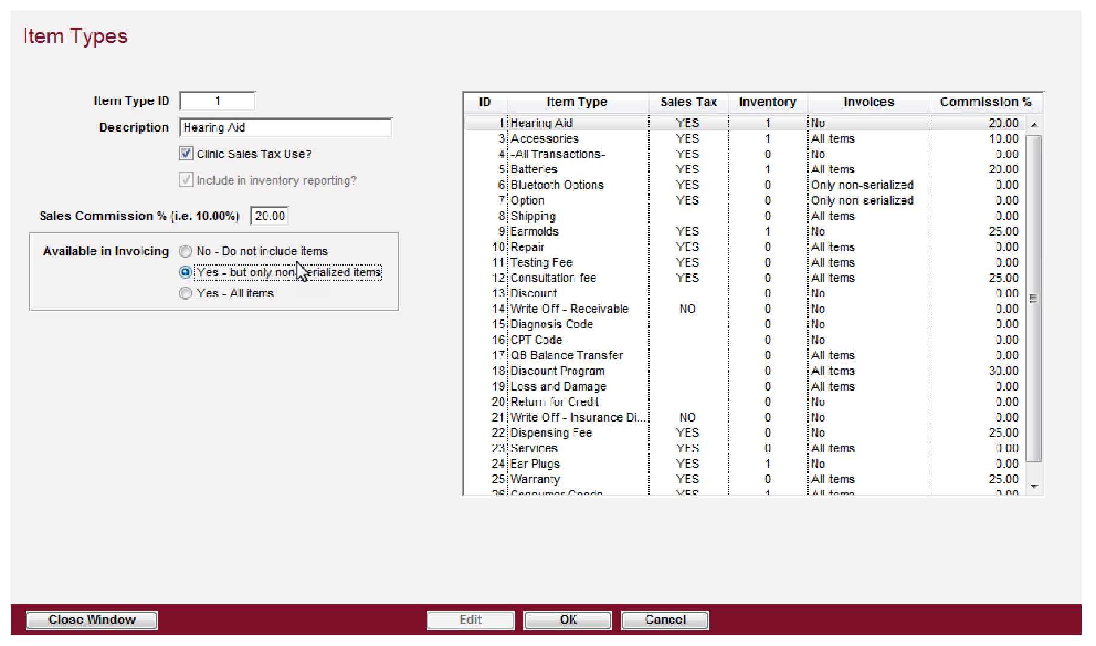
click(197, 252)
click(688, 619)
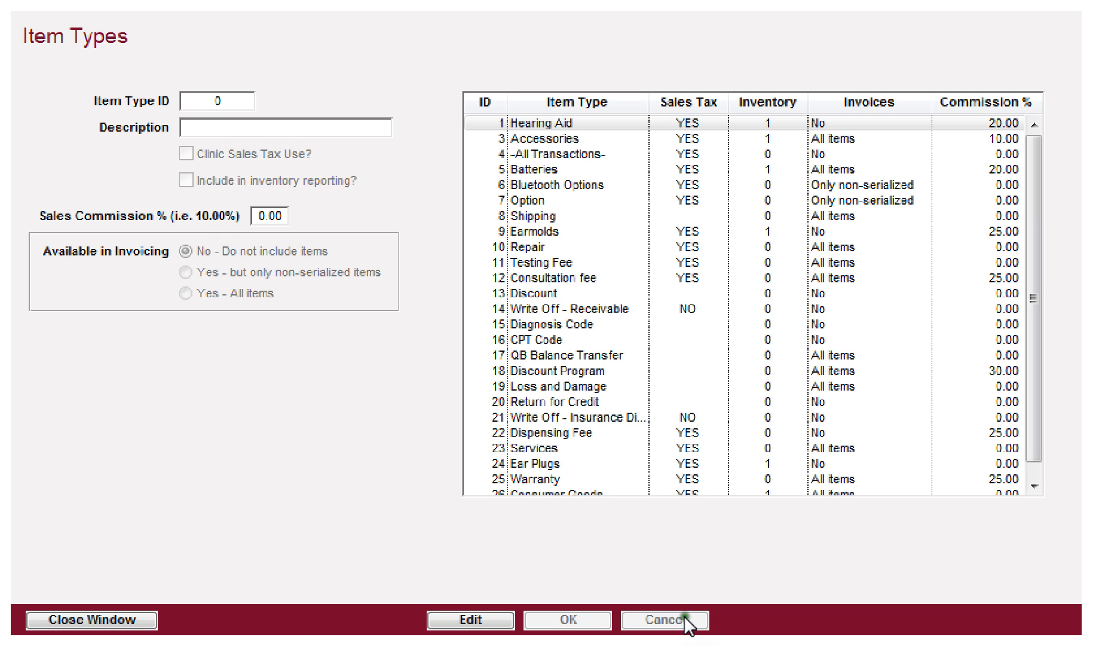
Step: Set Accessories invoicing to 'Yes - but only non-serialized items', save, and close Item Types
click(508, 138)
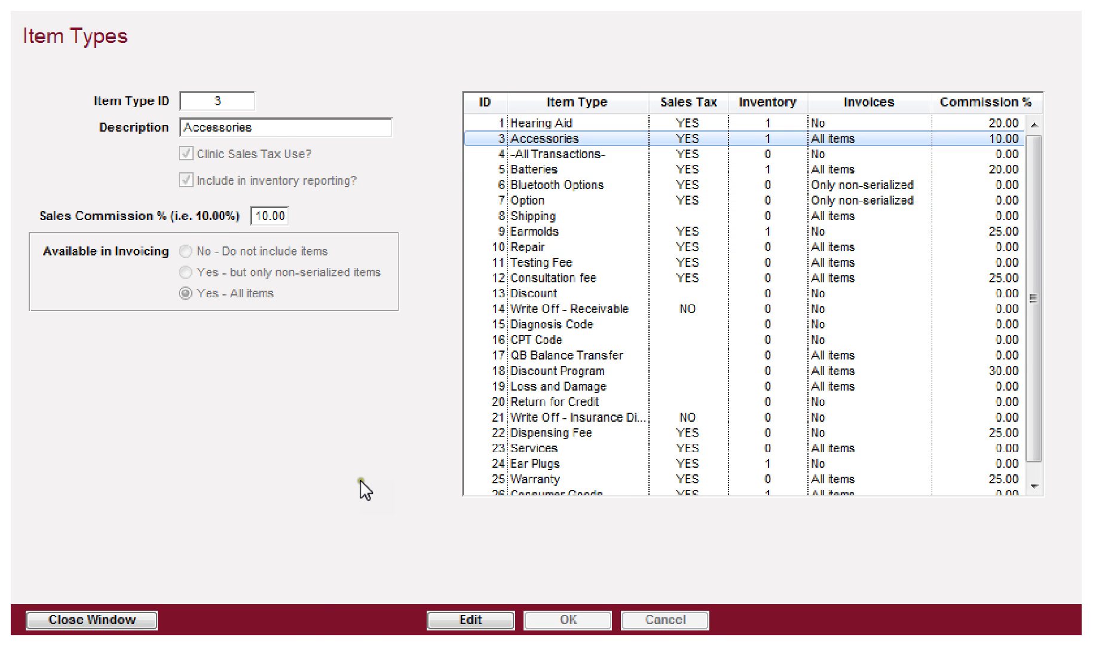
click(480, 620)
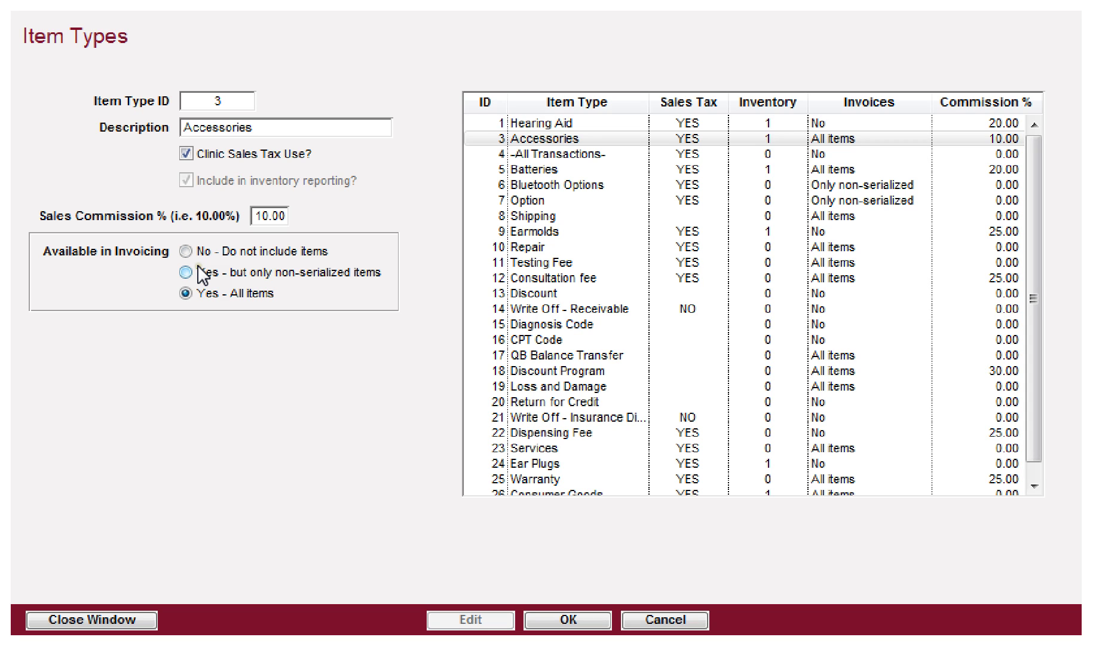
click(203, 276)
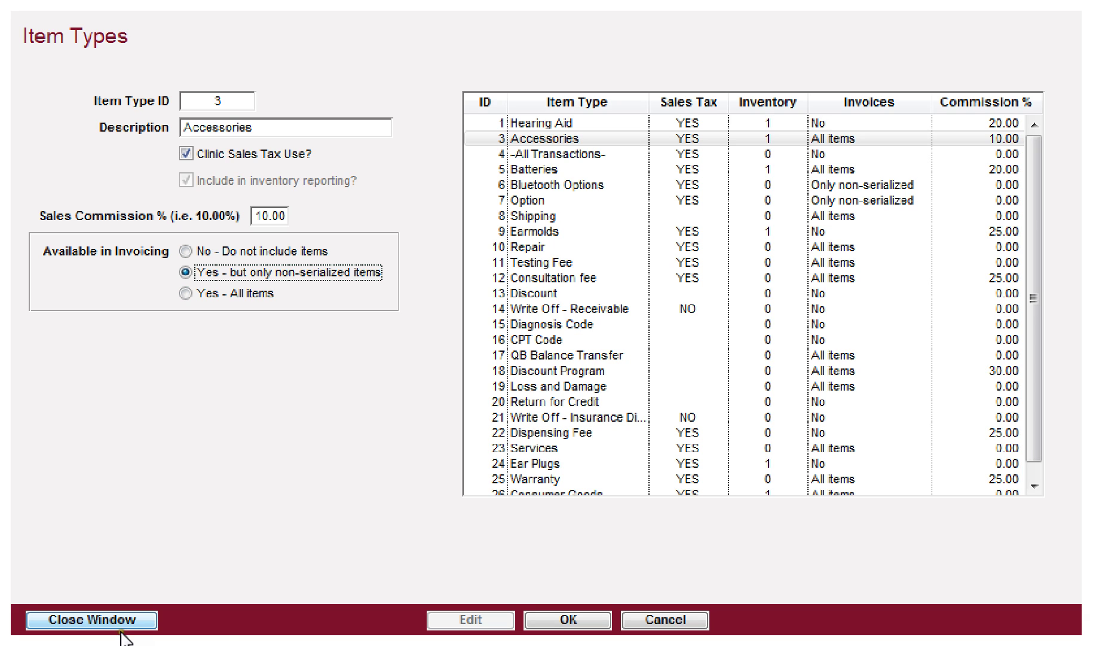
click(577, 618)
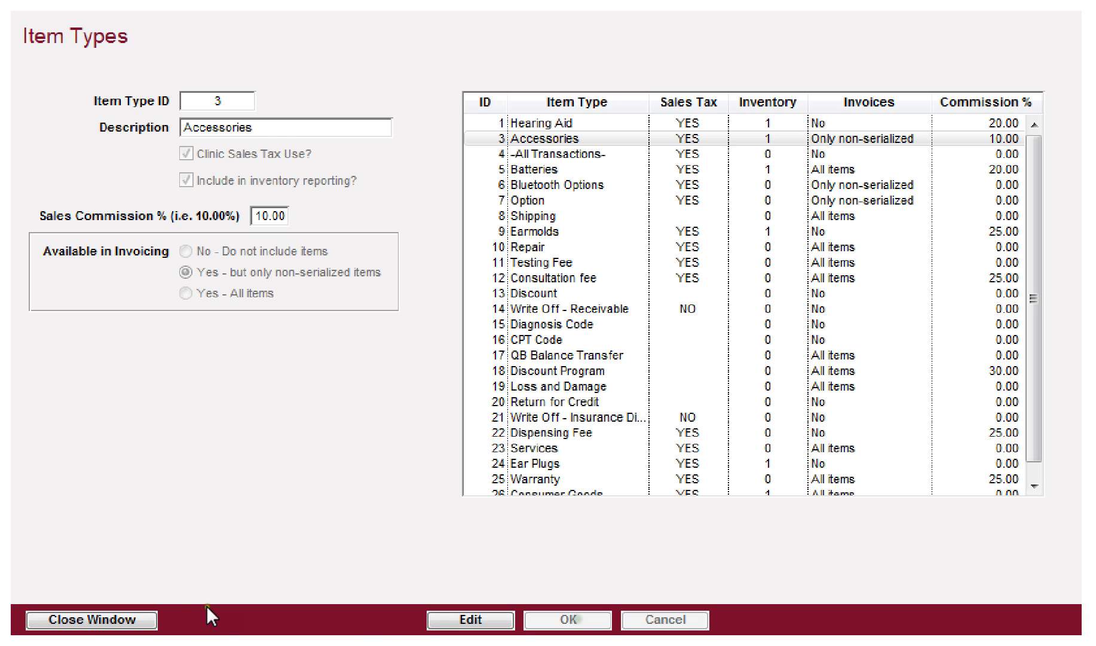
click(96, 619)
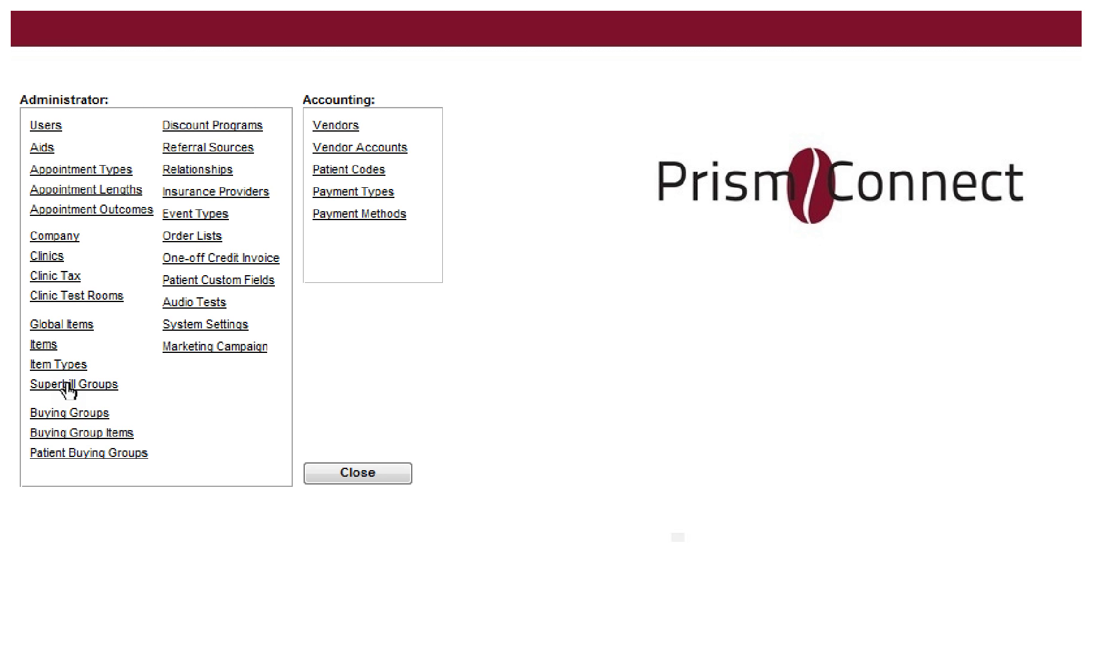
Step: Check the Items list and the Sensorineural Hearing Loss superbill group, then close Commissions and Sales Reporting
click(44, 345)
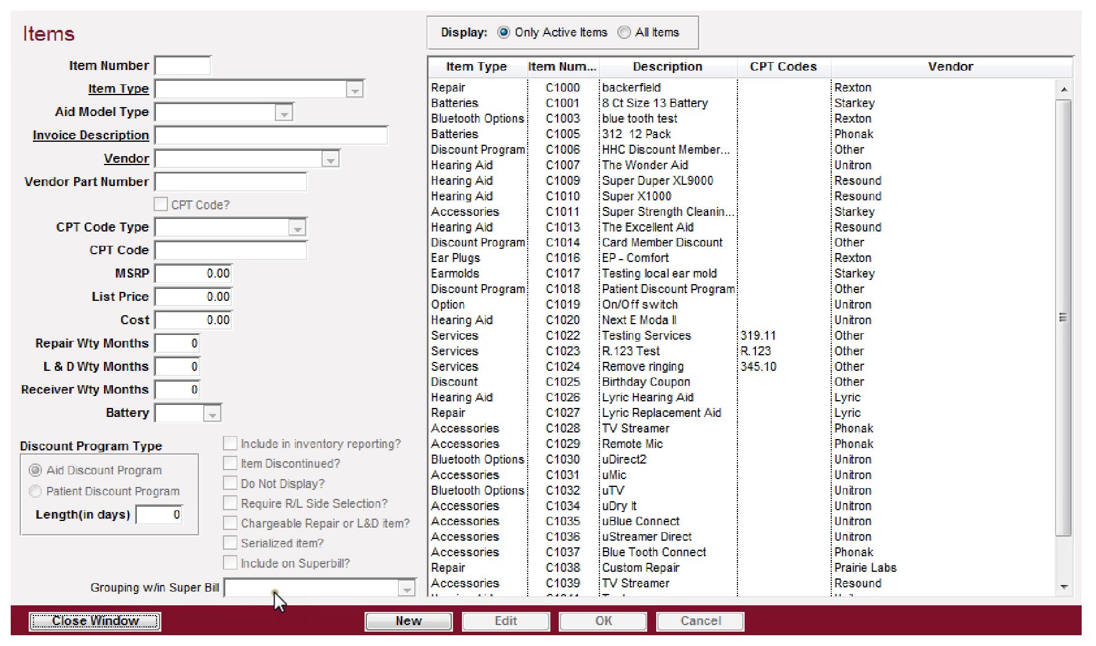
click(105, 625)
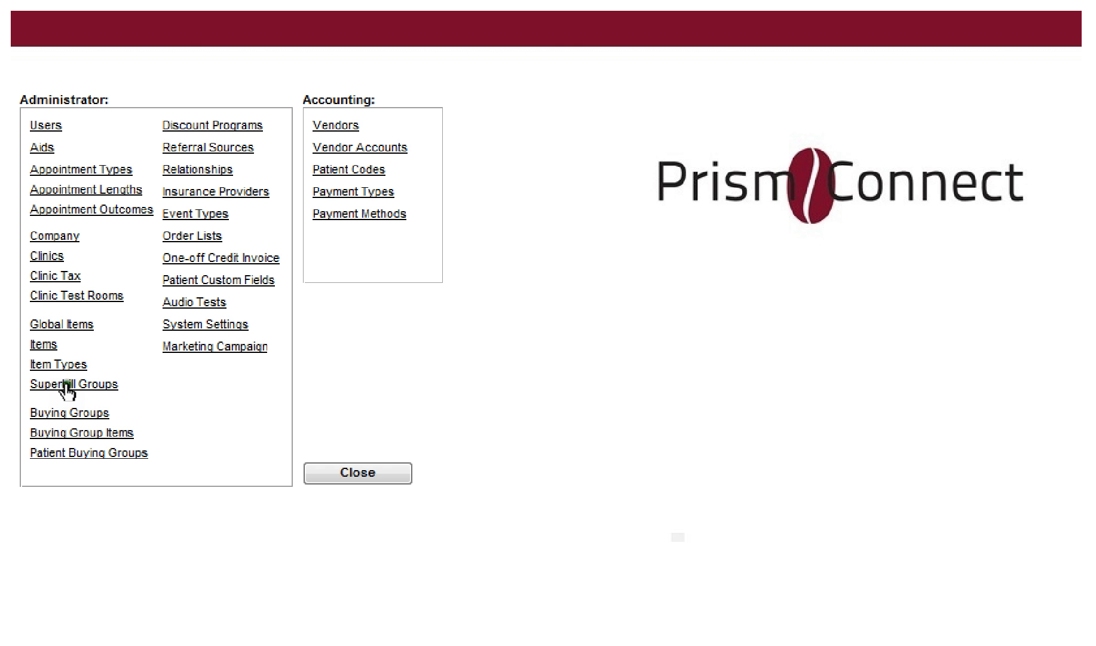
click(68, 384)
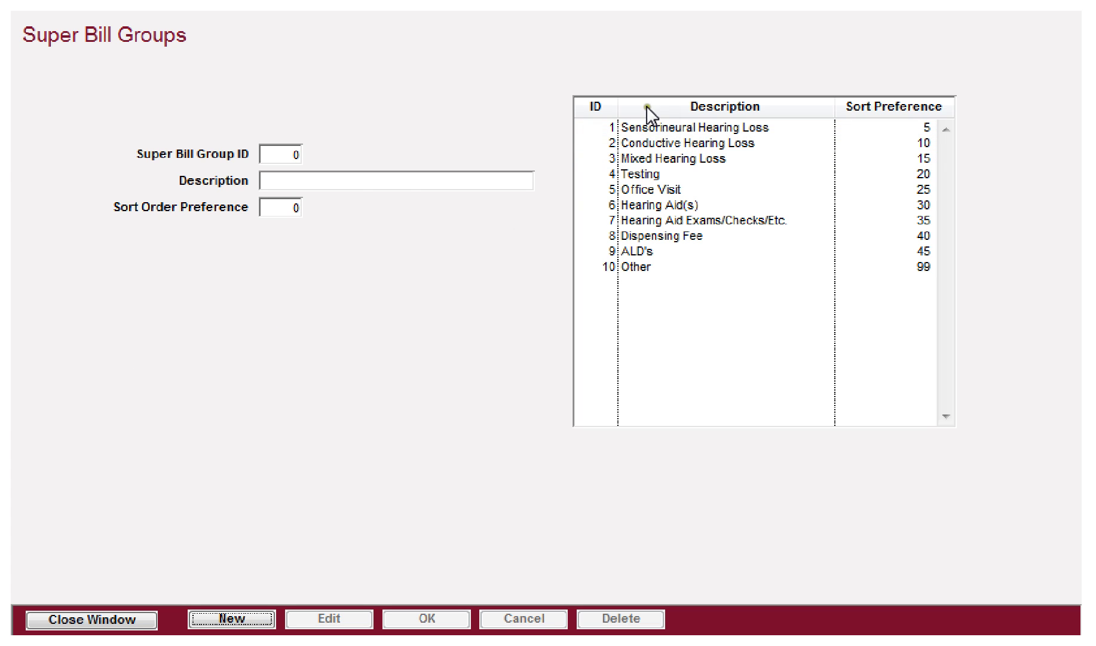
click(652, 125)
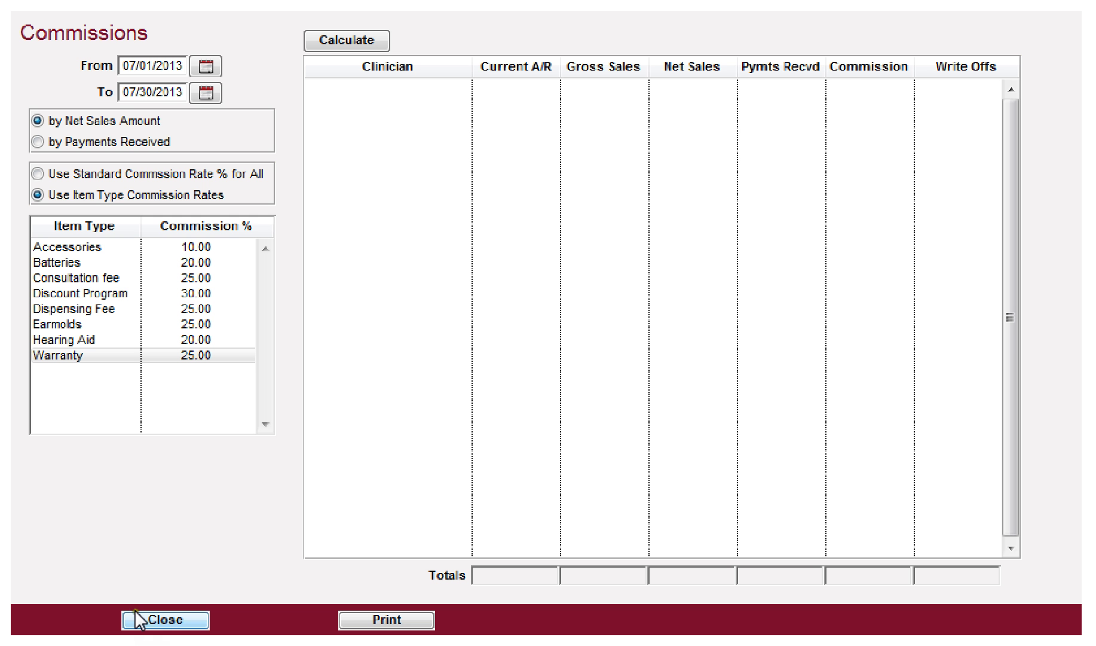
click(159, 620)
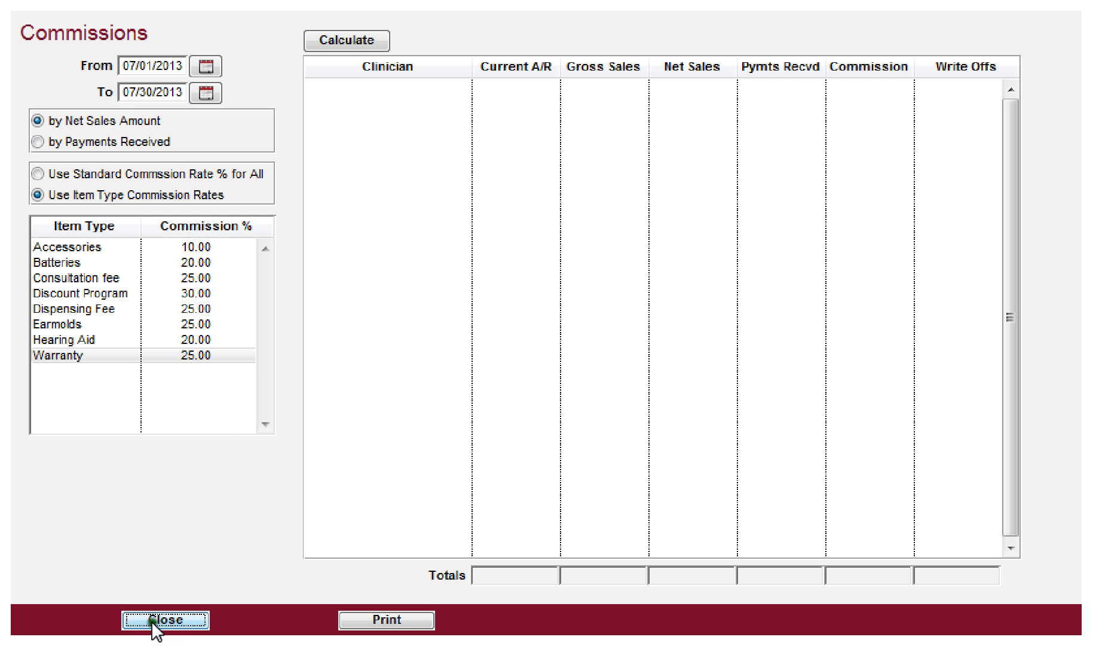
click(128, 621)
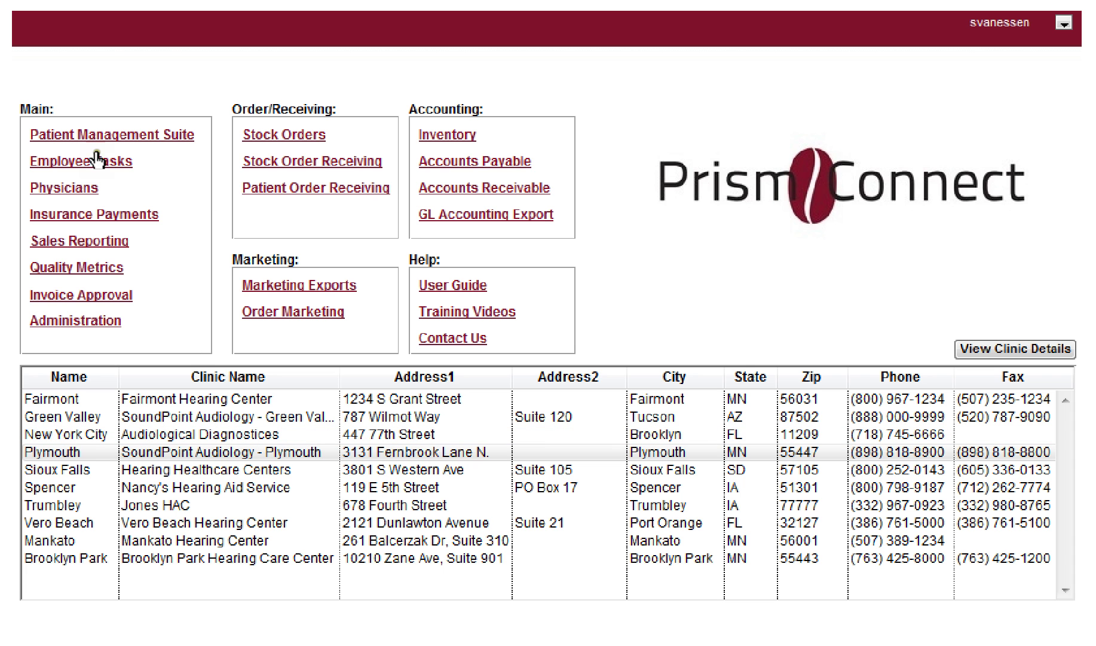
Step: Open the patient's record in Patient Management Suite and go to the 05/20/2013 appointment
click(115, 136)
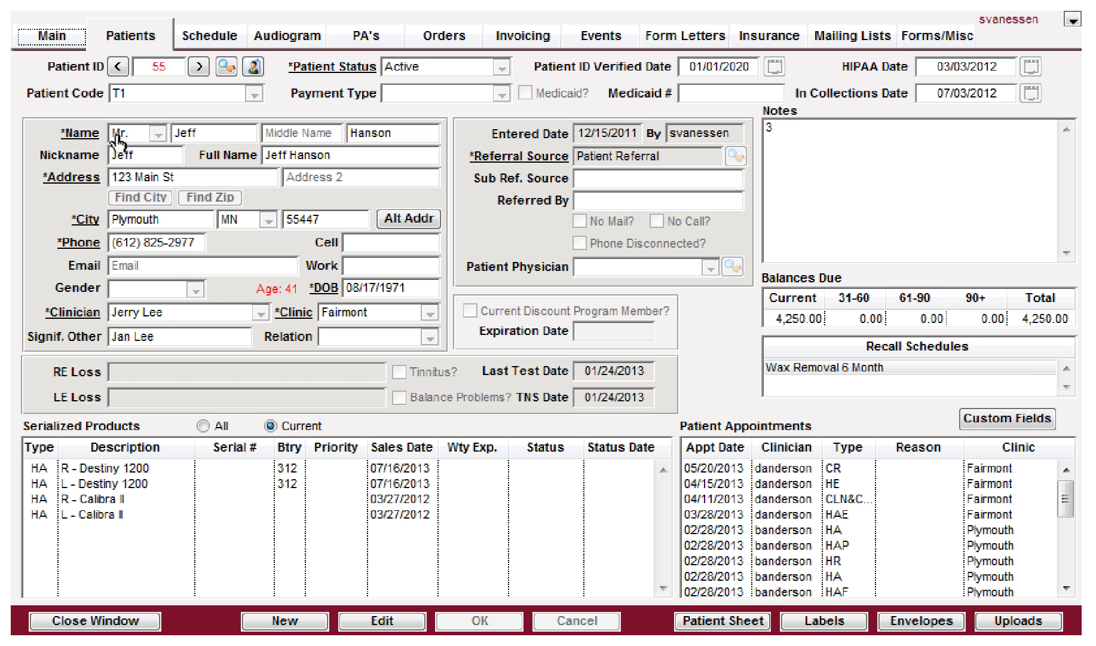
click(206, 34)
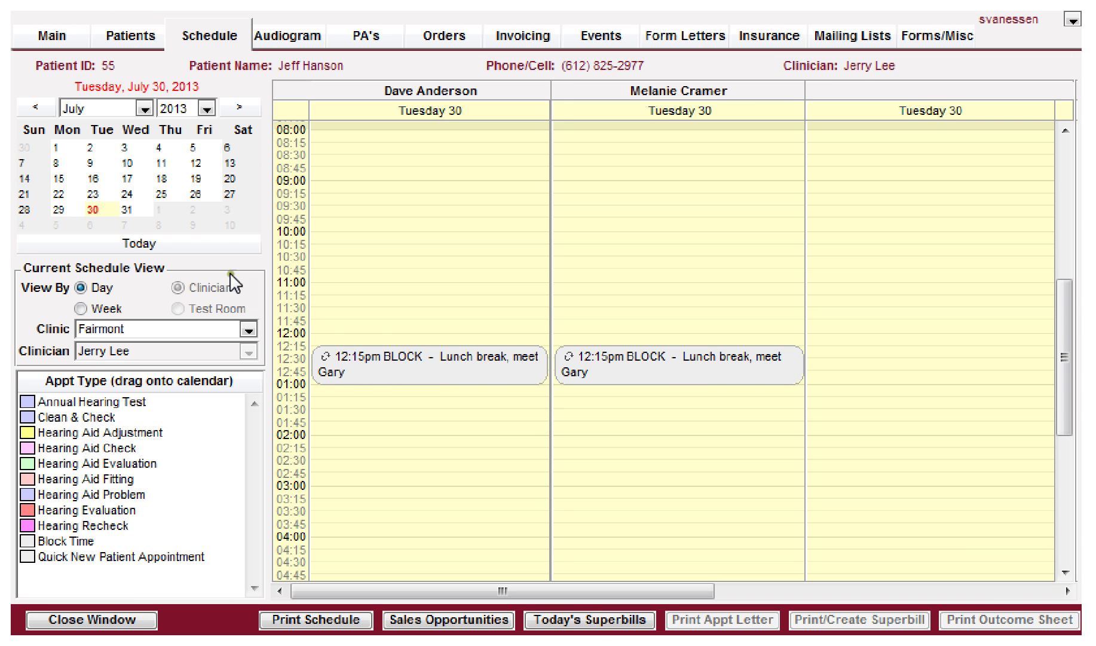
click(153, 37)
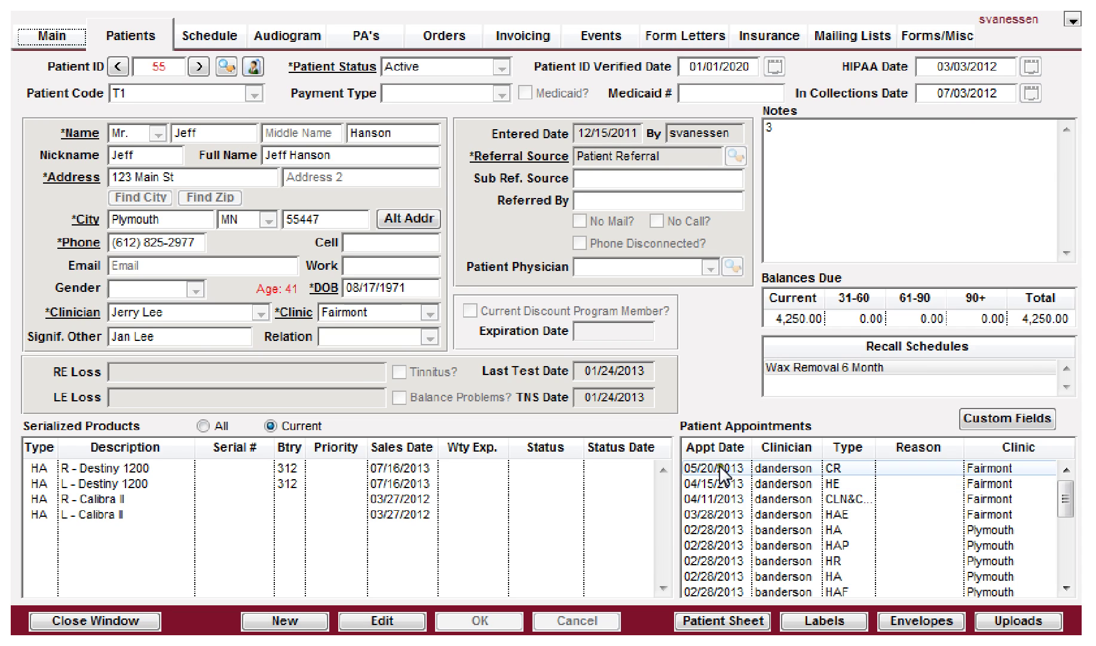
click(722, 468)
double_click(722, 468)
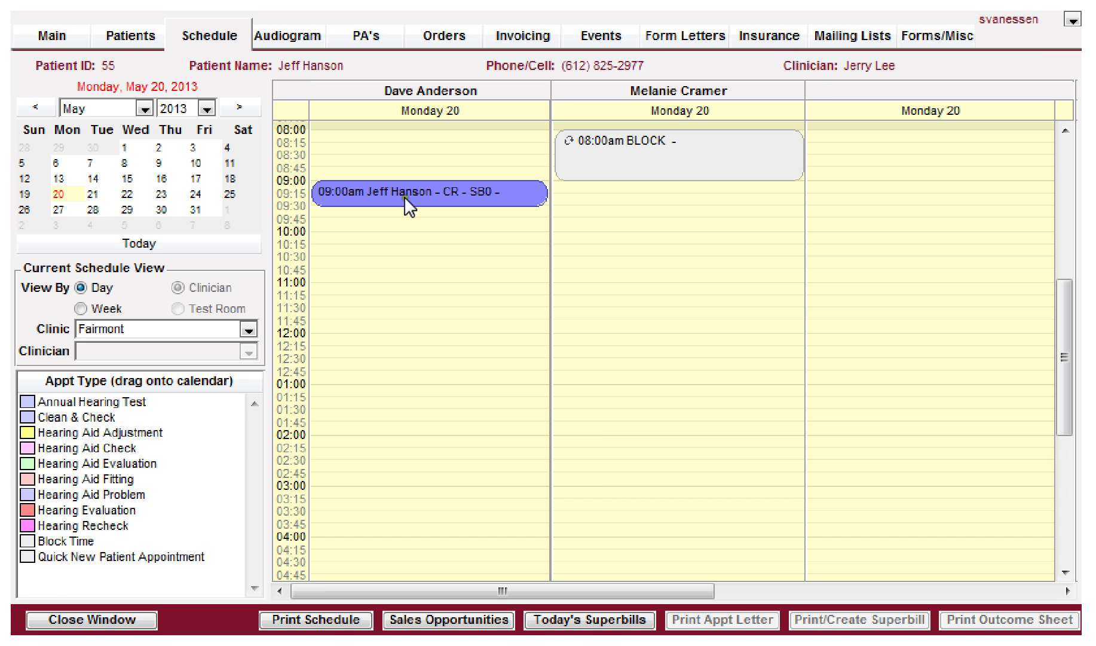
Step: Select the 9:00am May 20 appointment and preview its generated superbill
click(405, 193)
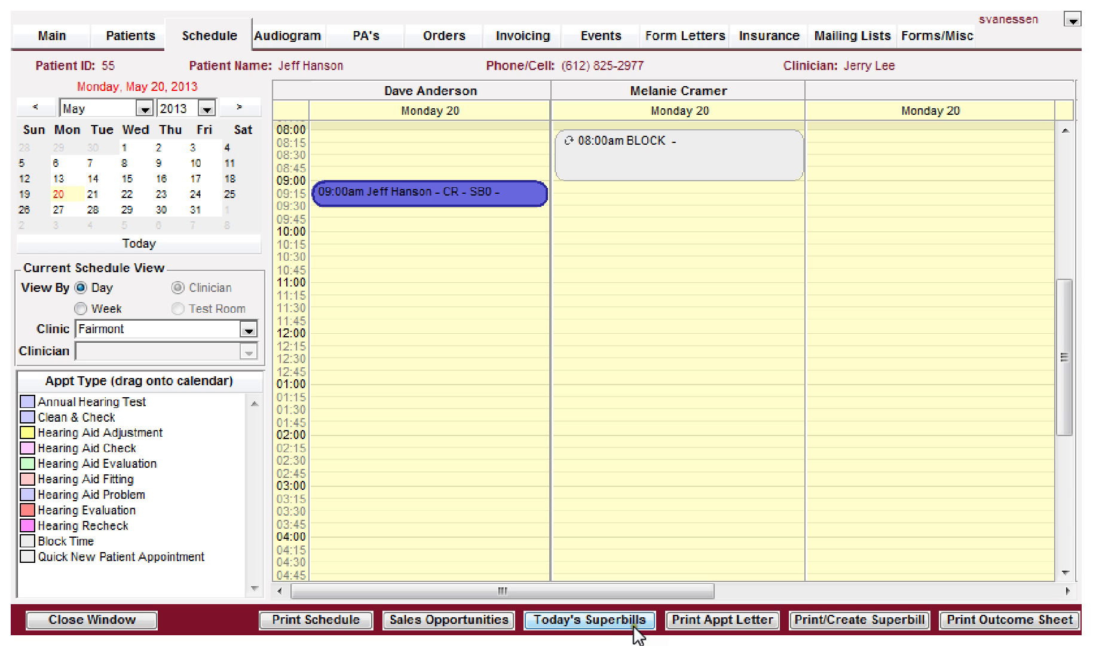
click(854, 621)
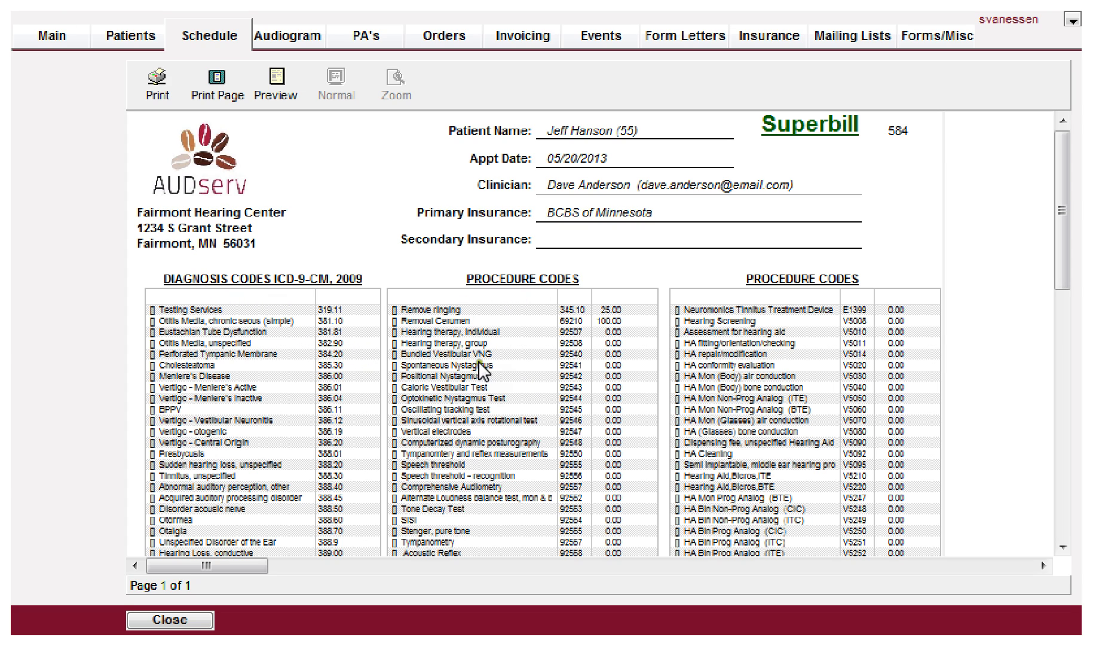
scroll(468, 377, down, 1)
scroll(468, 383, down, 1)
scroll(469, 381, down, 5)
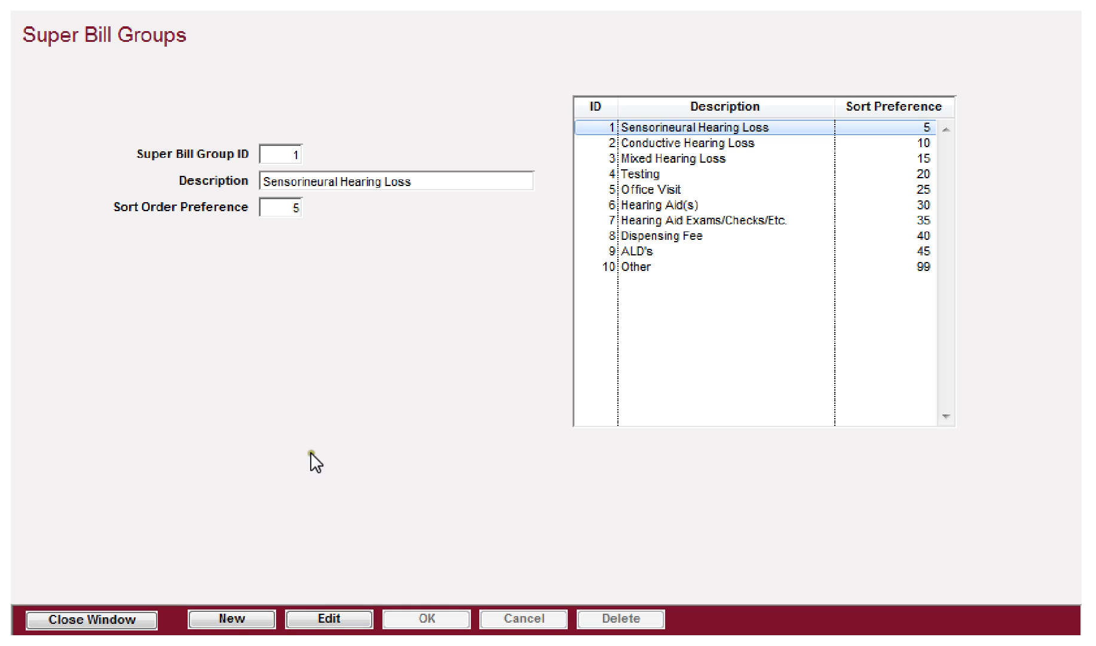
Step: Draft superbill group 'Another test group' with sort order 12, then cancel it and close the window
click(242, 616)
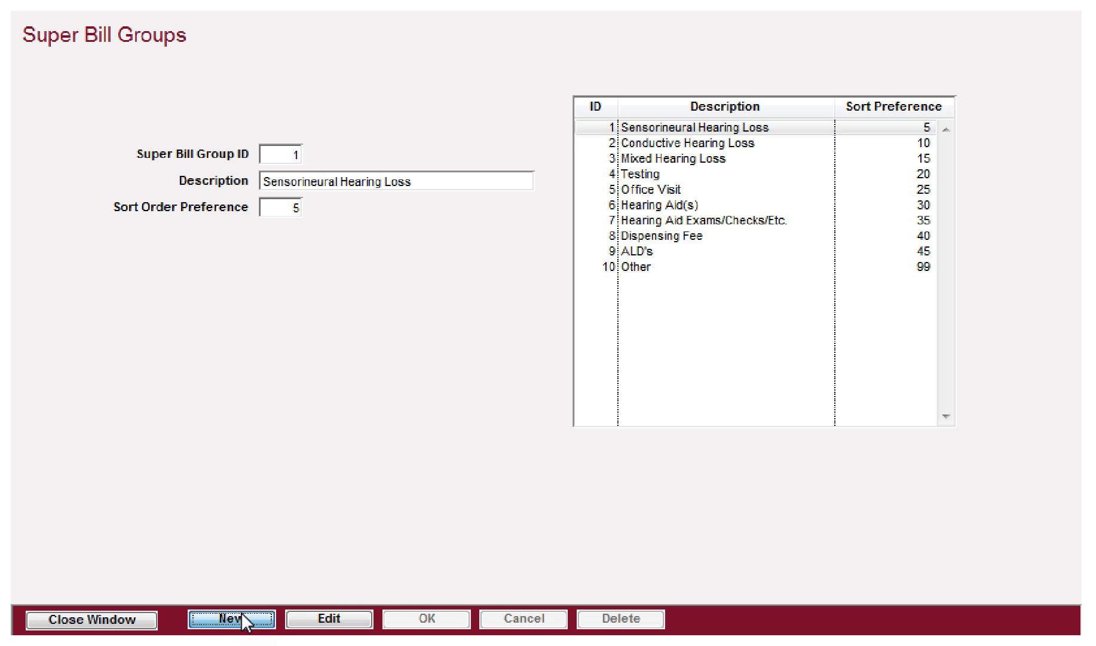
click(300, 179)
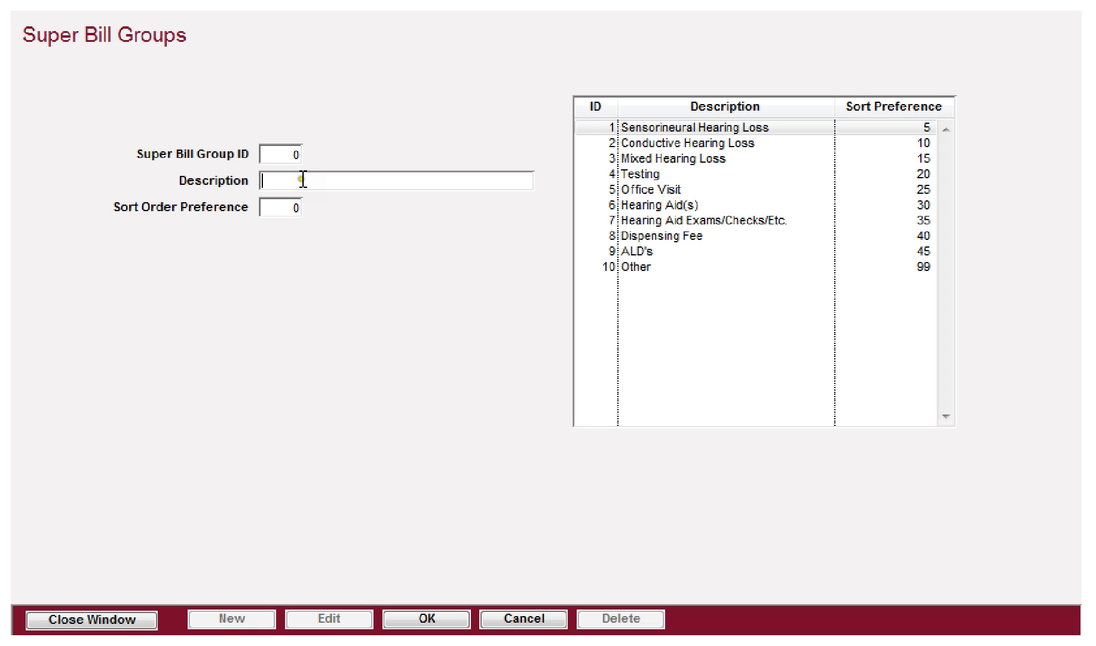
text(Another test group)
key(Tab)
text(12)
click(499, 612)
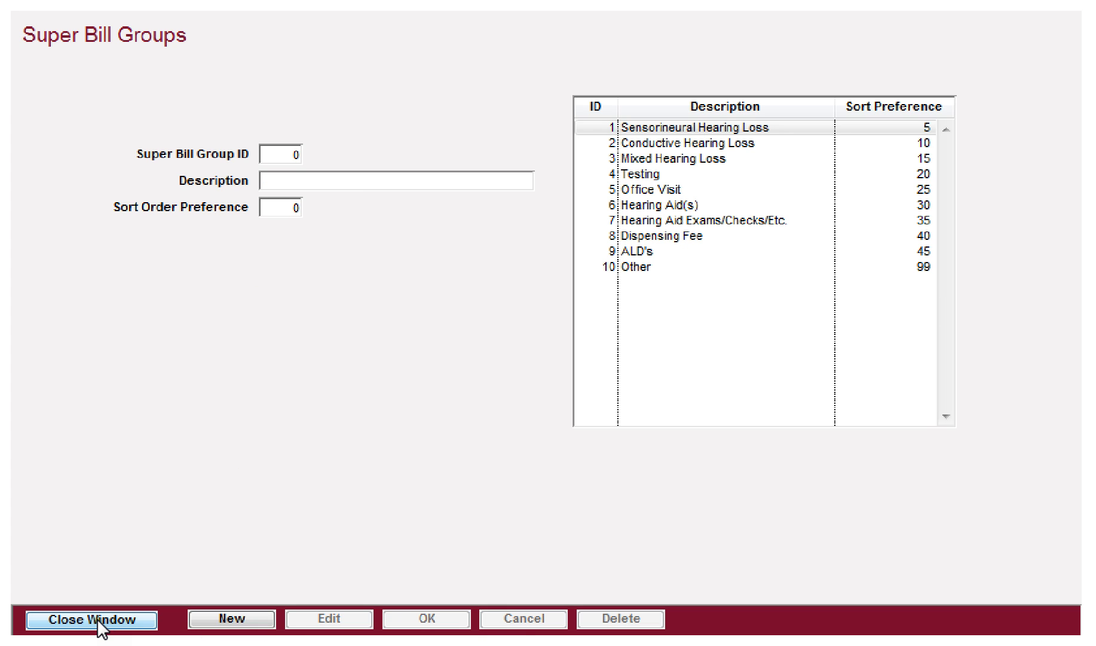
click(97, 618)
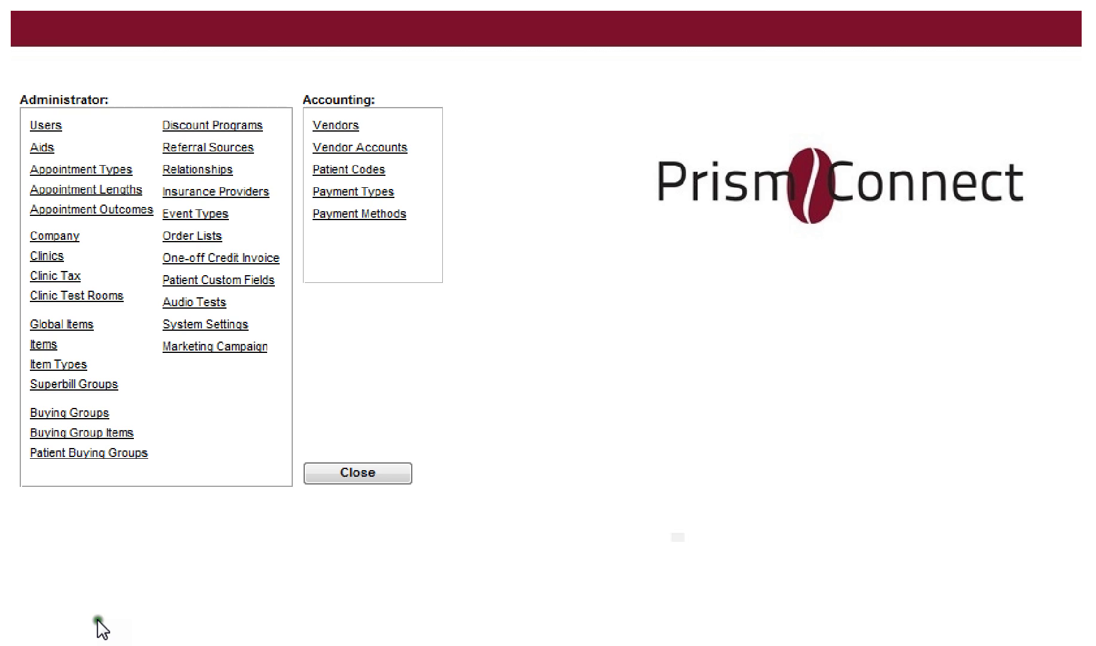
click(51, 414)
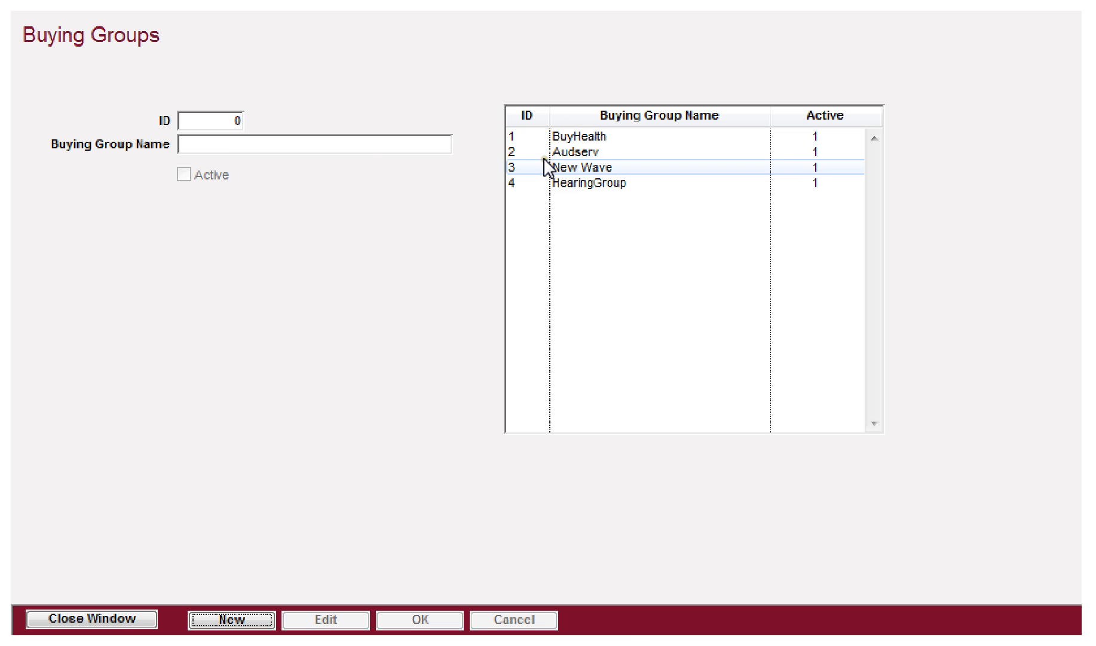
click(561, 136)
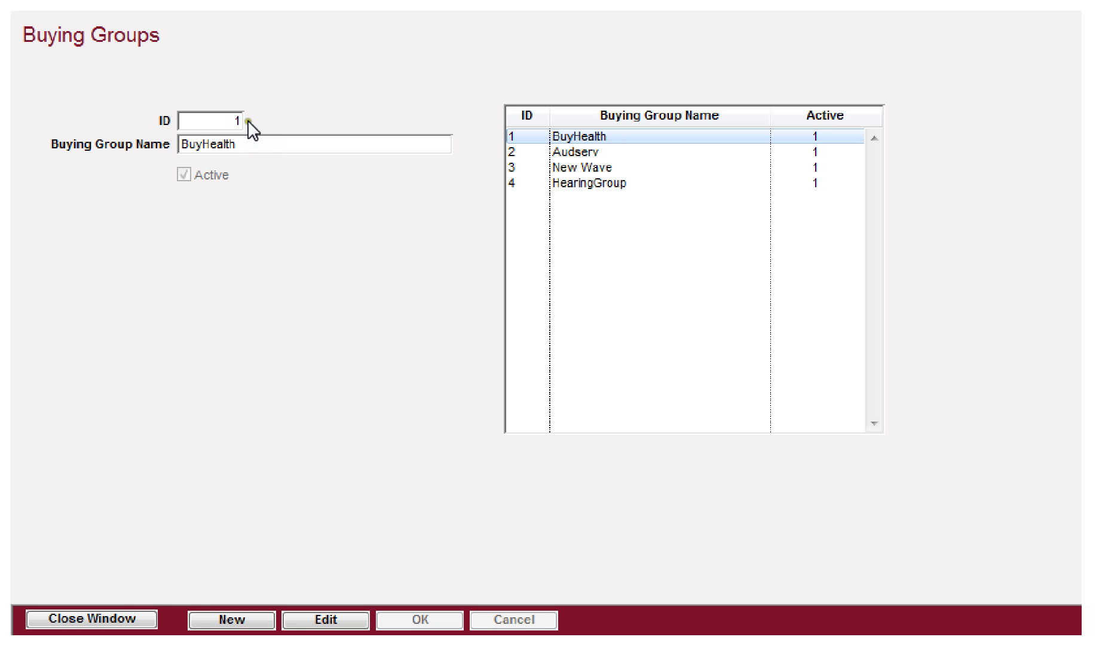
click(127, 622)
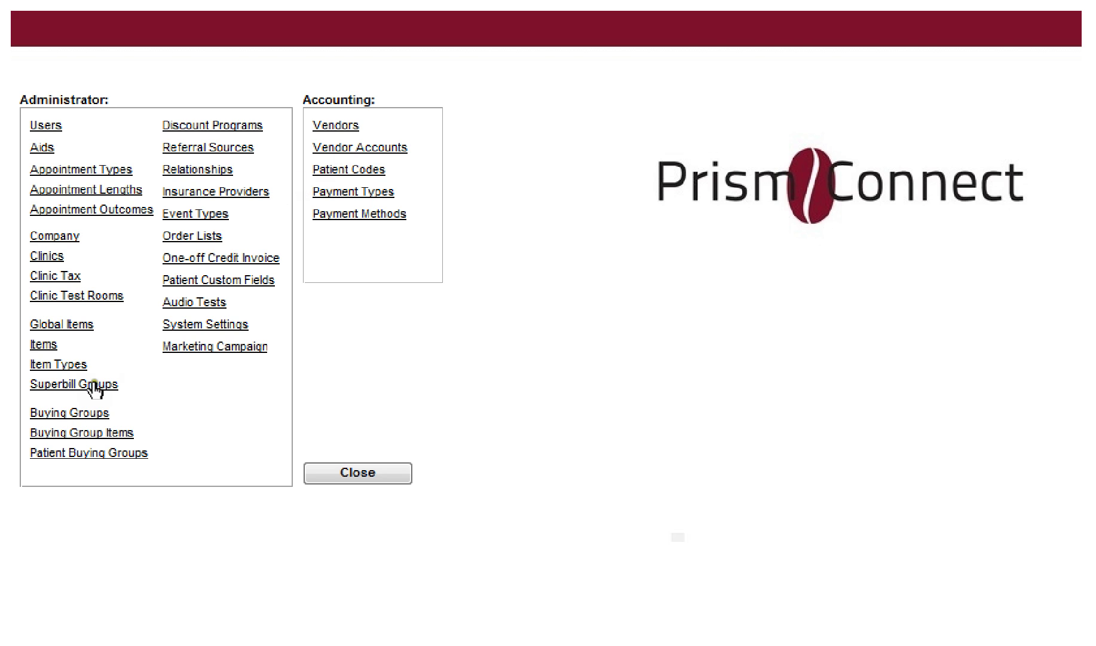
click(62, 413)
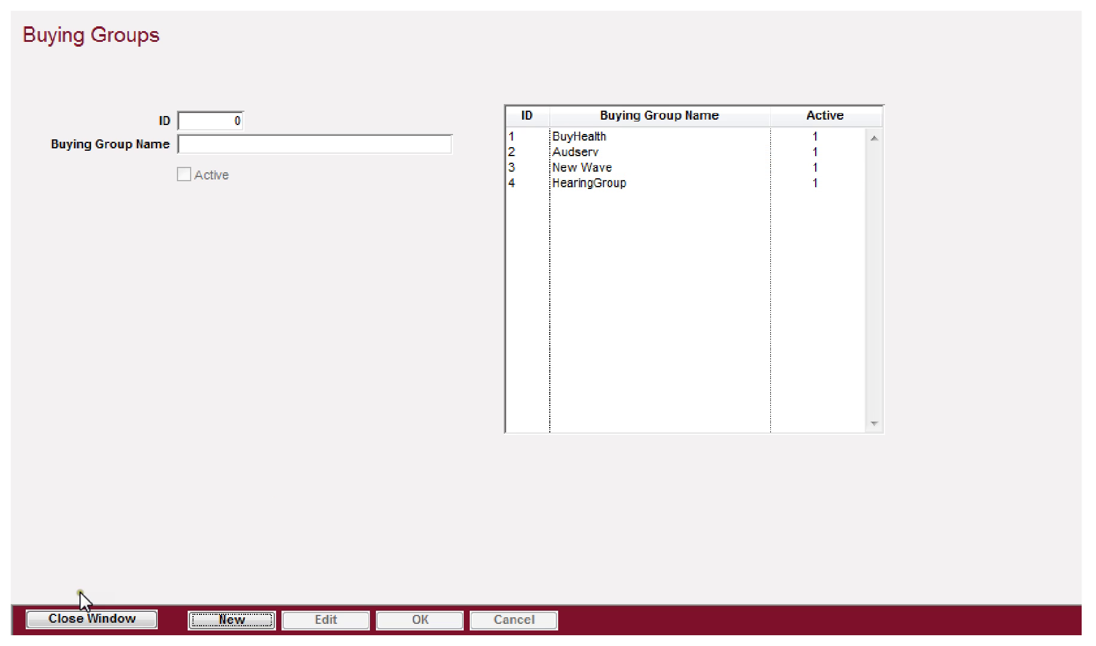
click(71, 616)
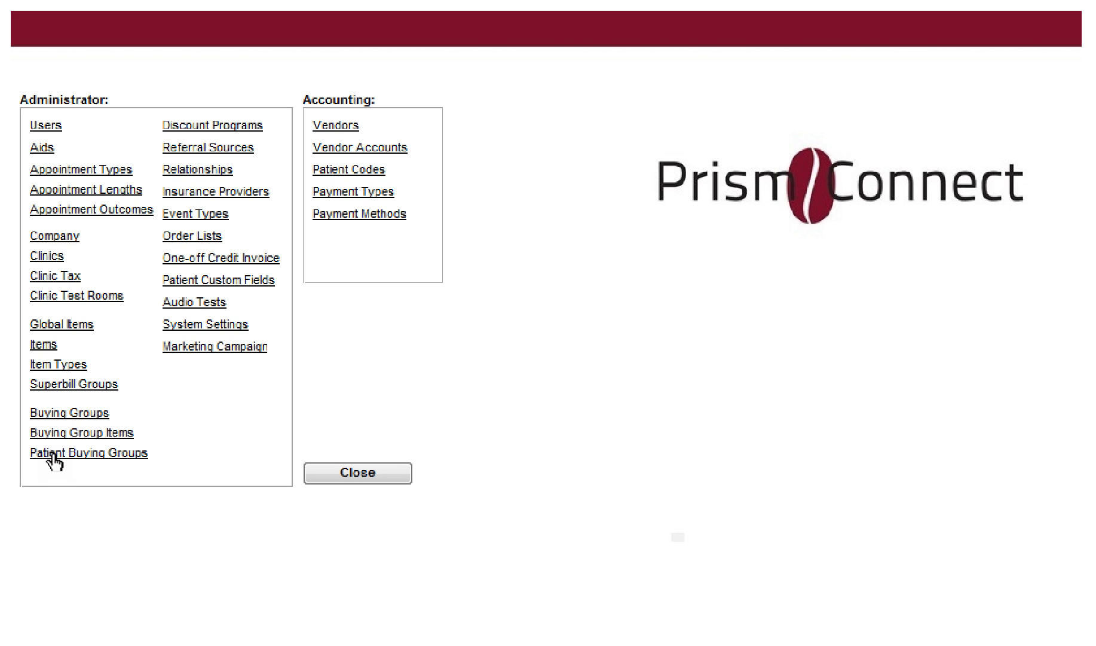
Step: Glance at Buying Group Items, then list the Patient Discount Program's items in Discount Programs
click(61, 434)
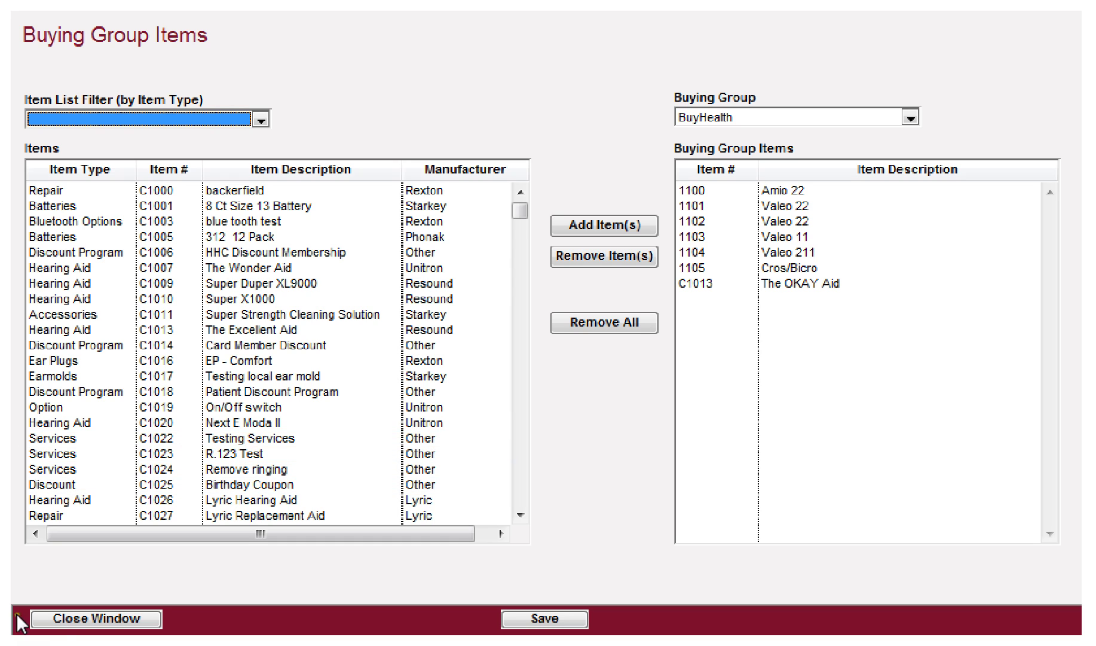
click(80, 619)
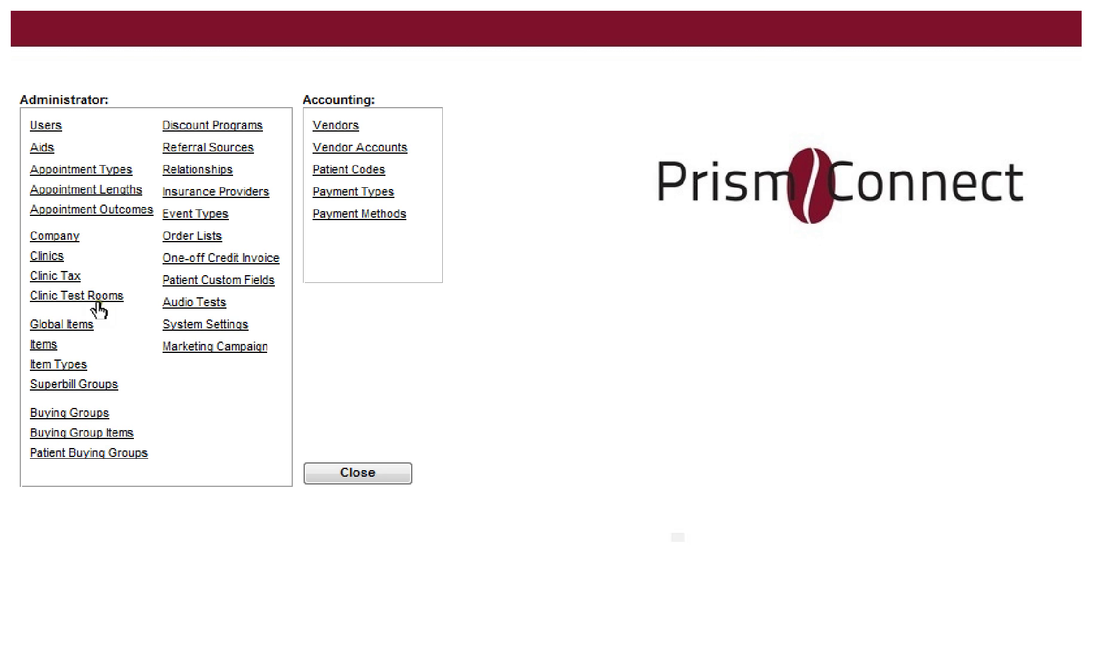
click(198, 127)
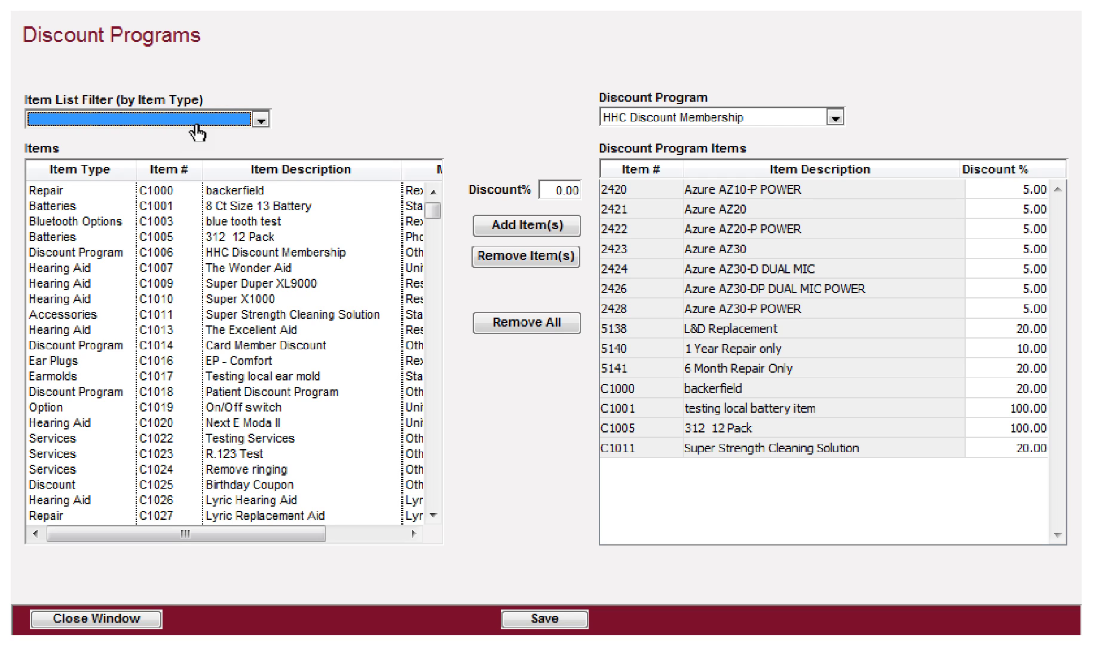
click(674, 115)
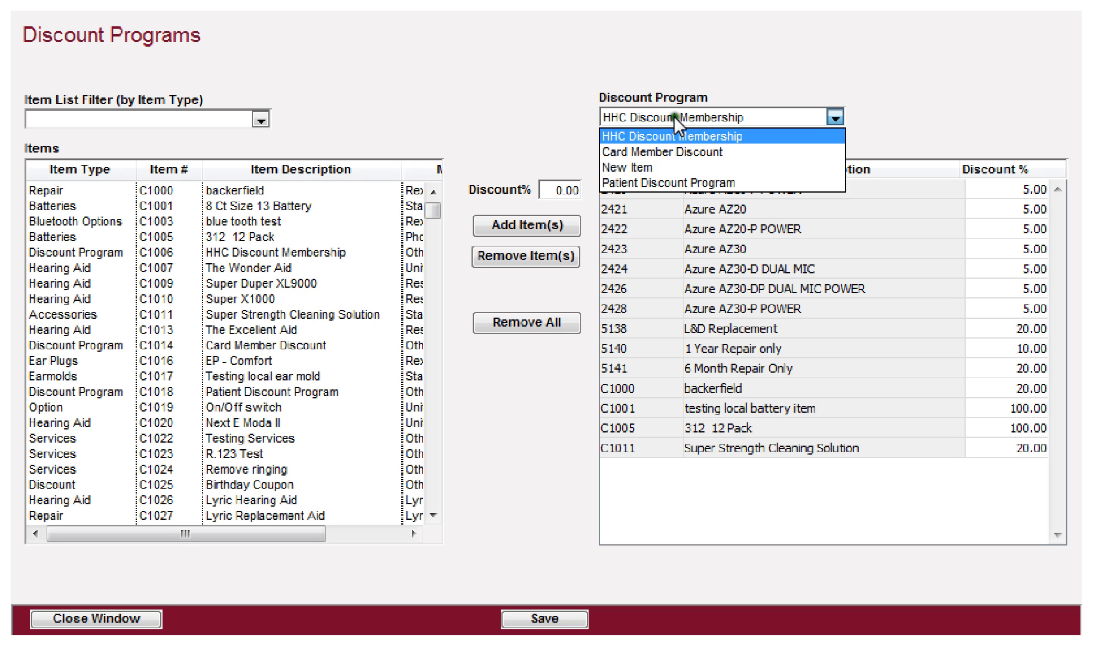
click(649, 182)
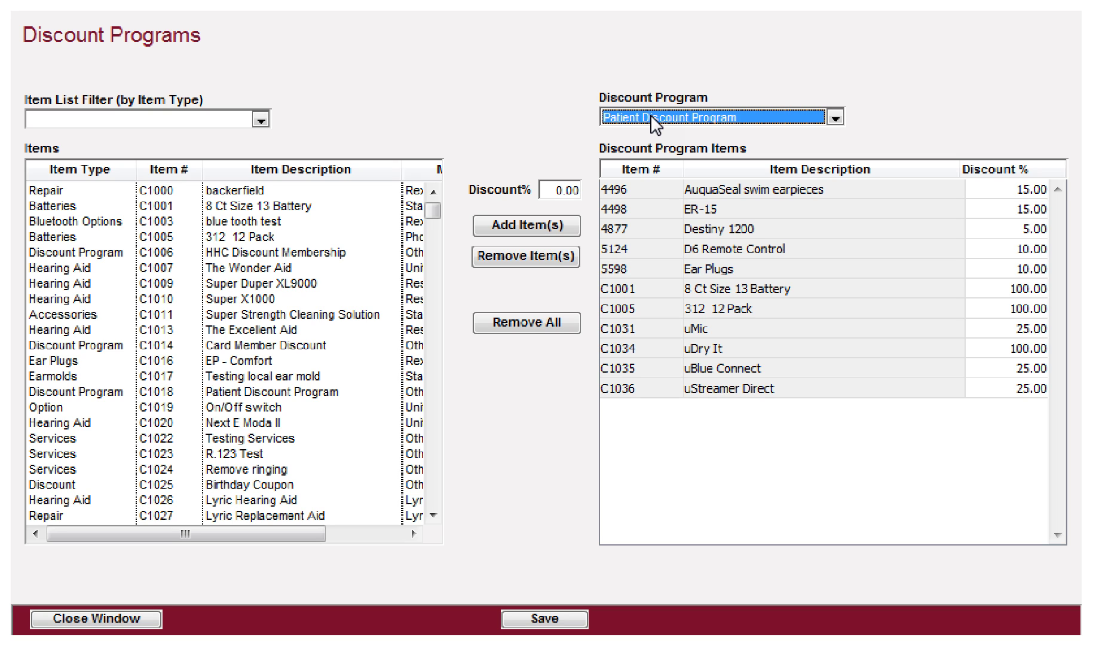
click(87, 205)
Step: Filter the item list to Batteries and select the 312 12 Pack
click(116, 122)
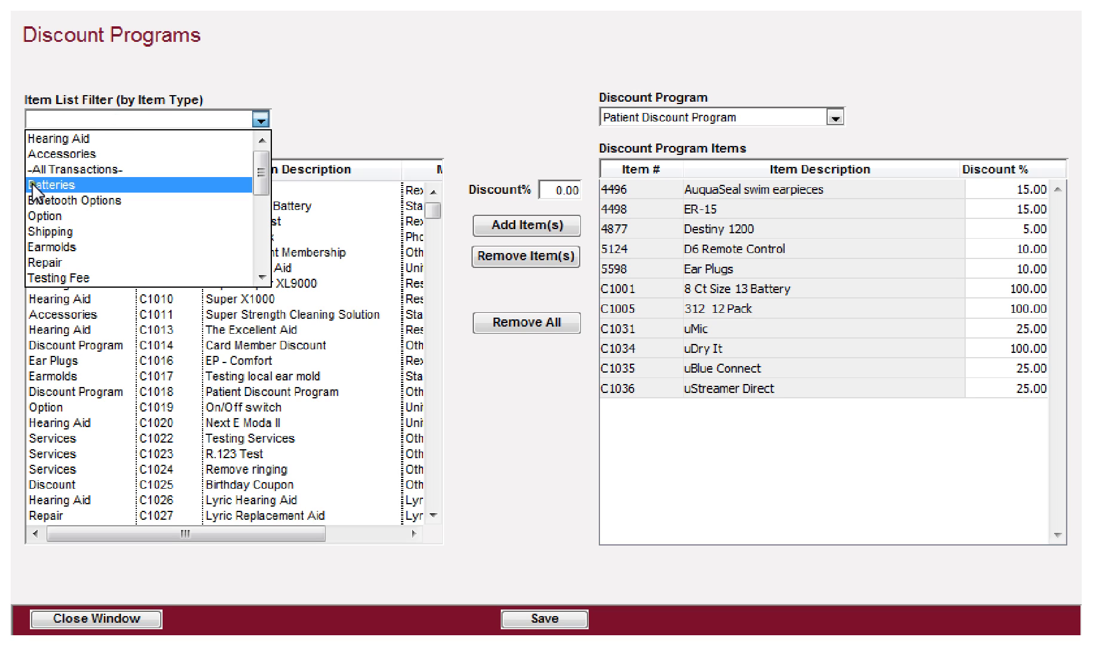
click(34, 183)
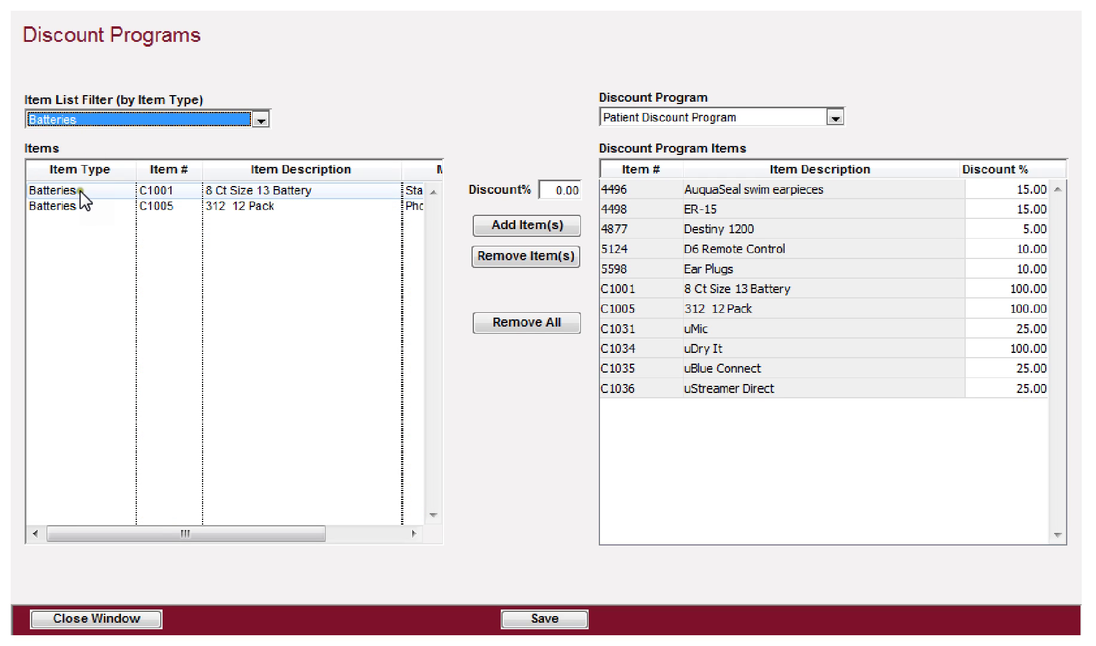
click(80, 188)
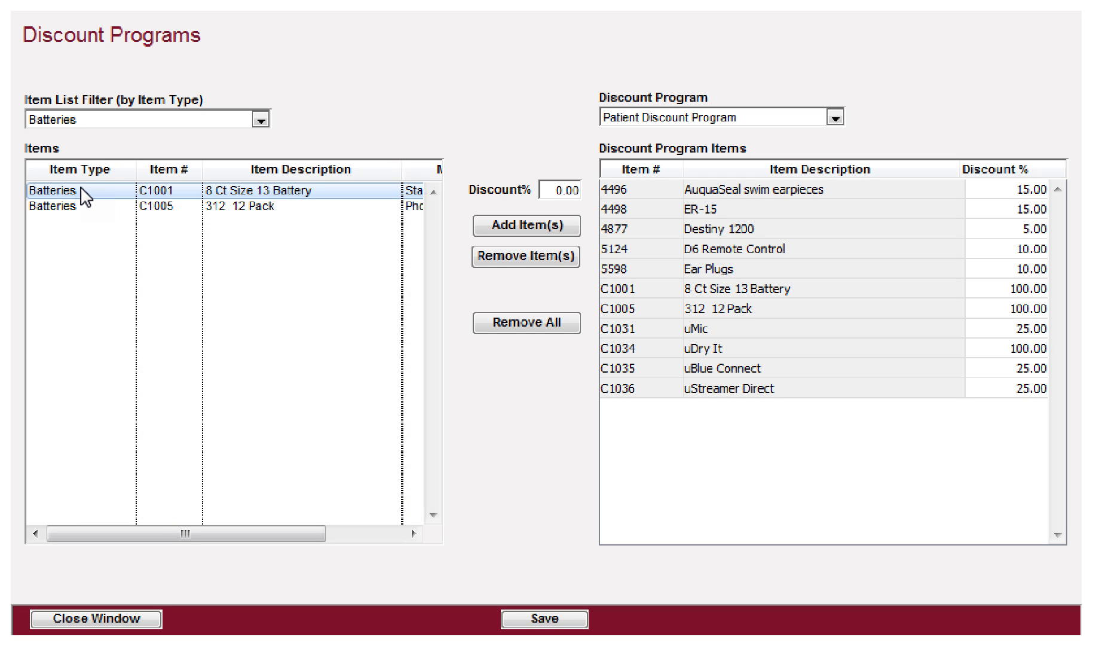
ctrl+click(80, 207)
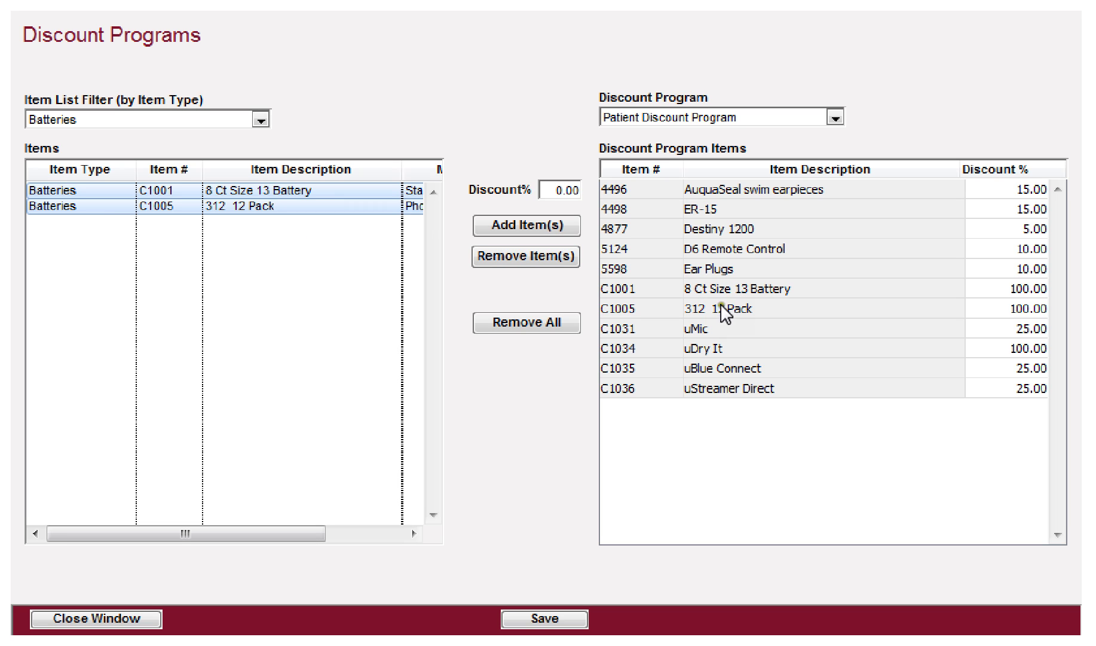
click(87, 192)
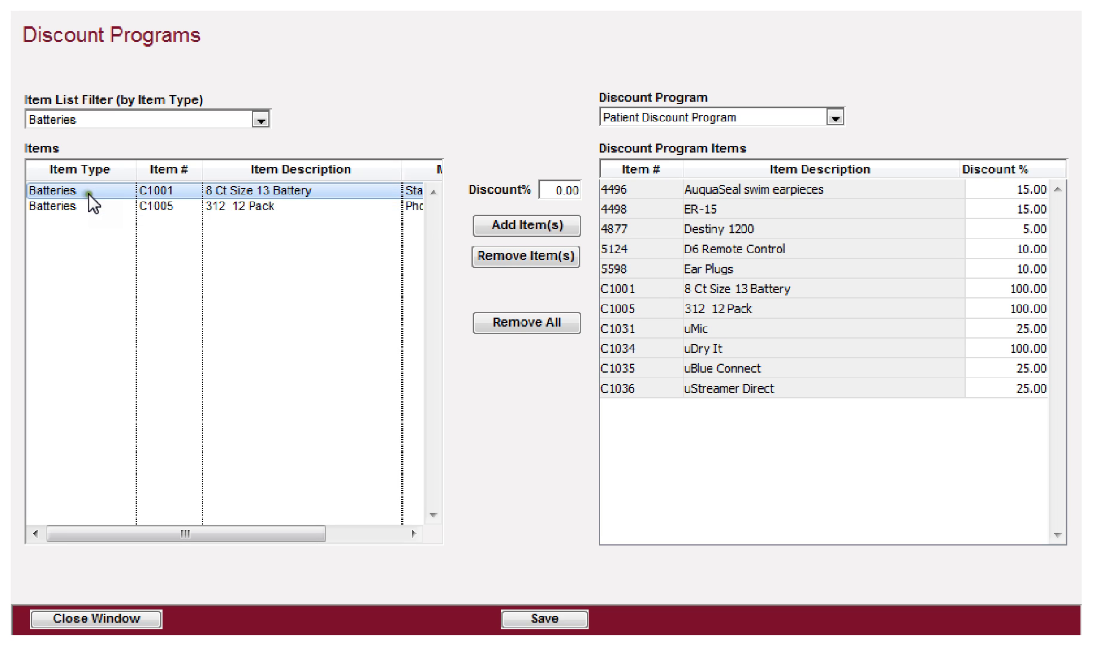
click(82, 206)
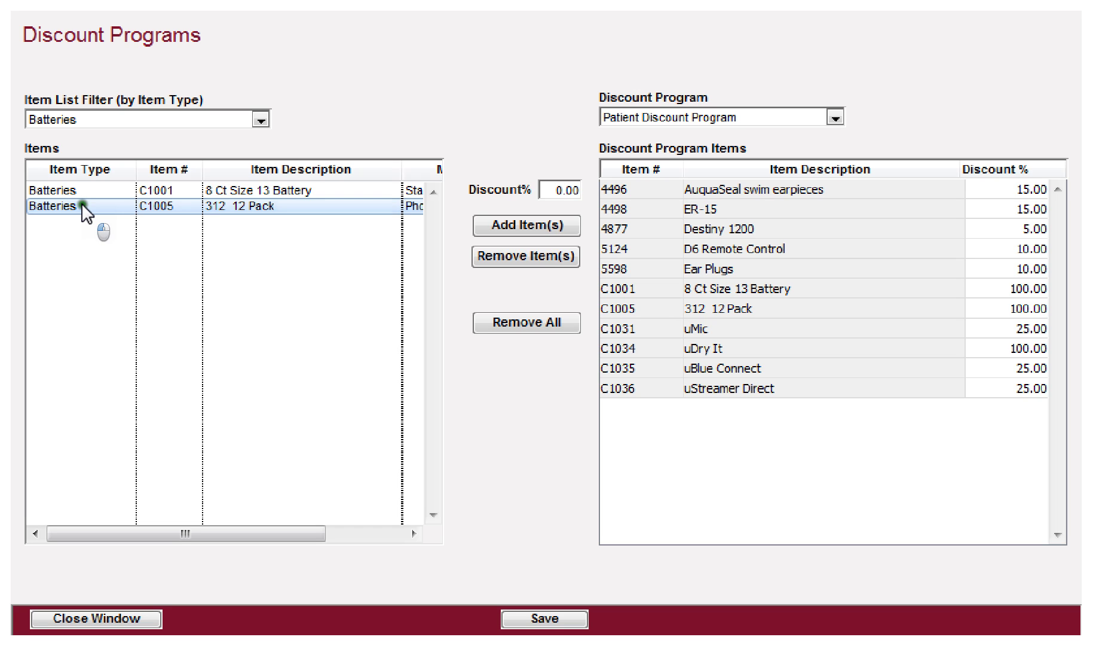
Step: Add the 312 12 Pack at 100% discount, then remove the duplicate entry
click(559, 194)
click(555, 190)
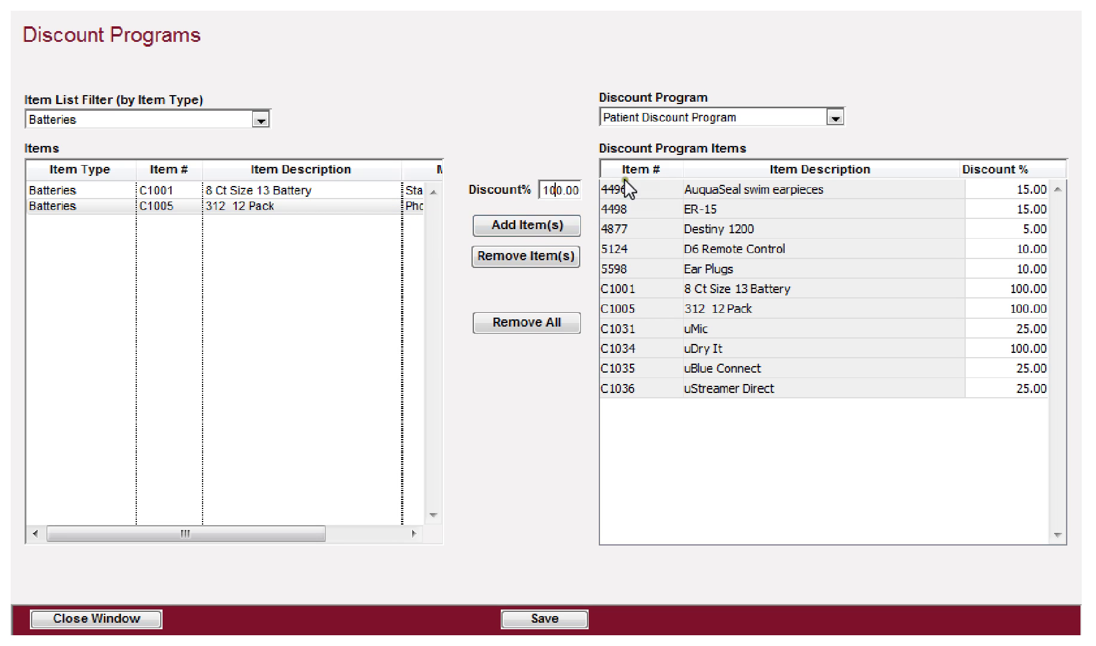
click(521, 226)
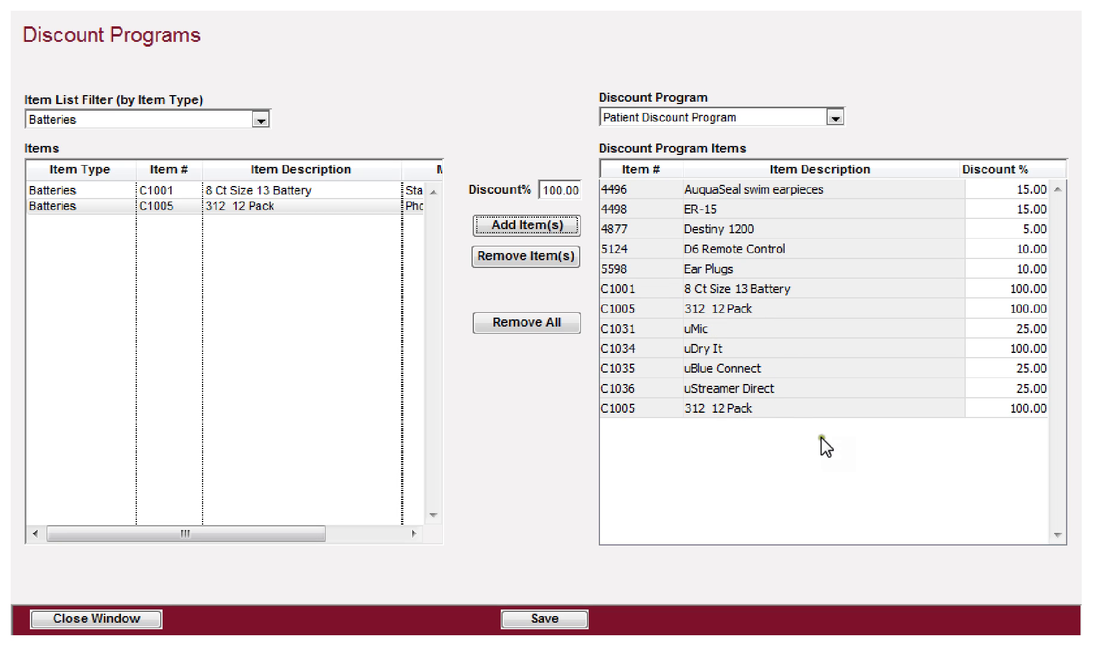
double_click(994, 407)
click(545, 256)
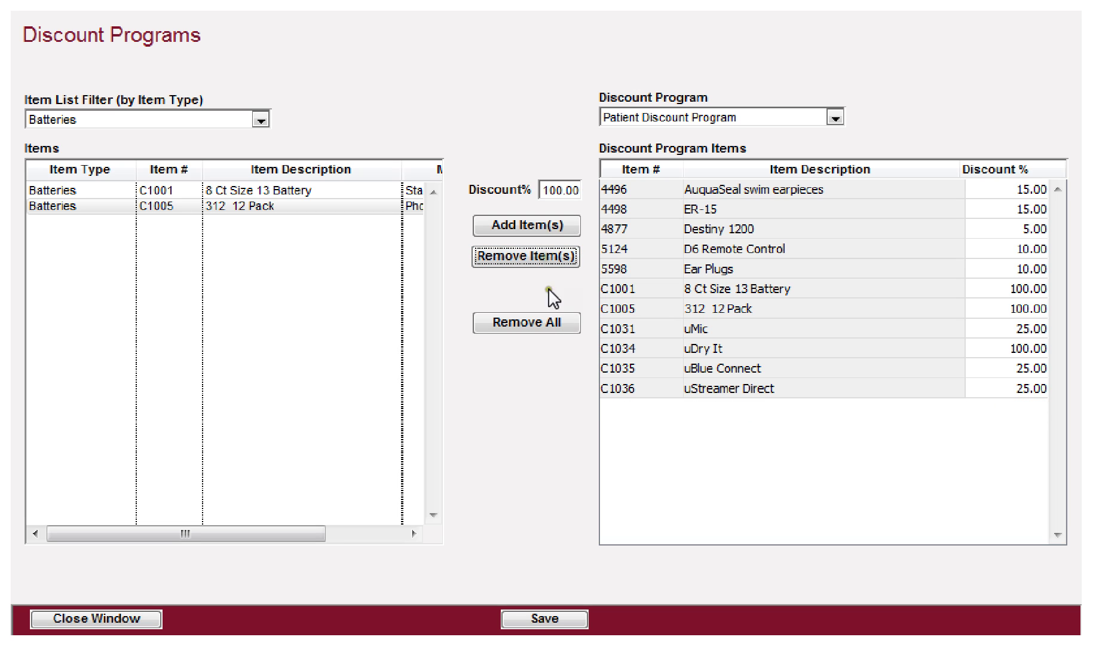
Step: Filter to Accessories and add items C1011 through C1042 at 50% discount
click(152, 119)
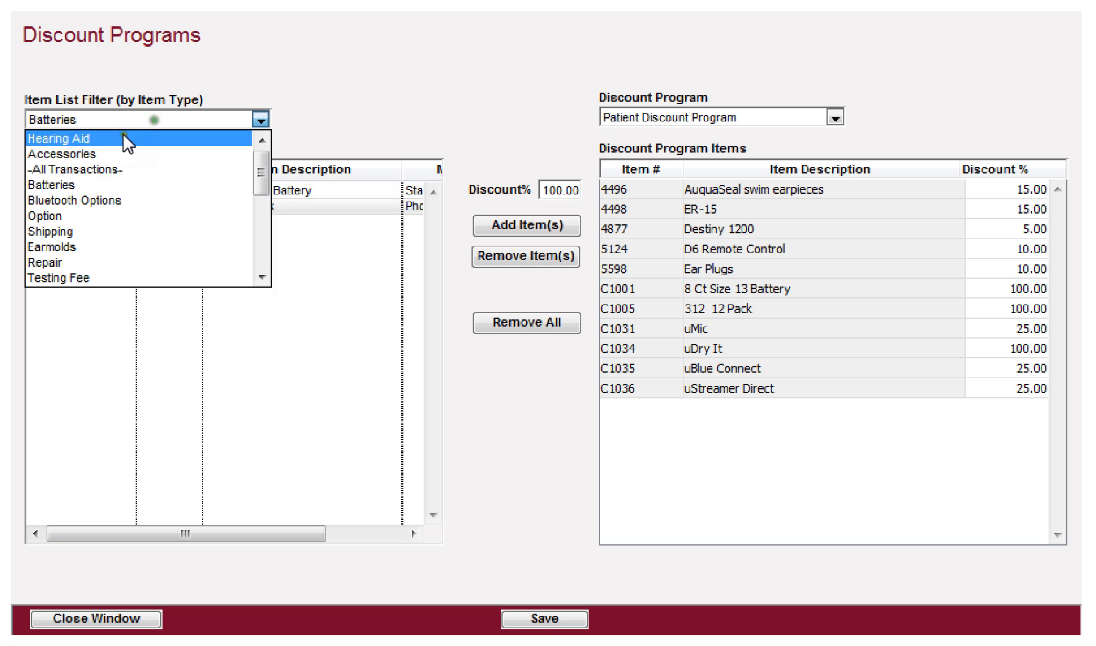
click(50, 159)
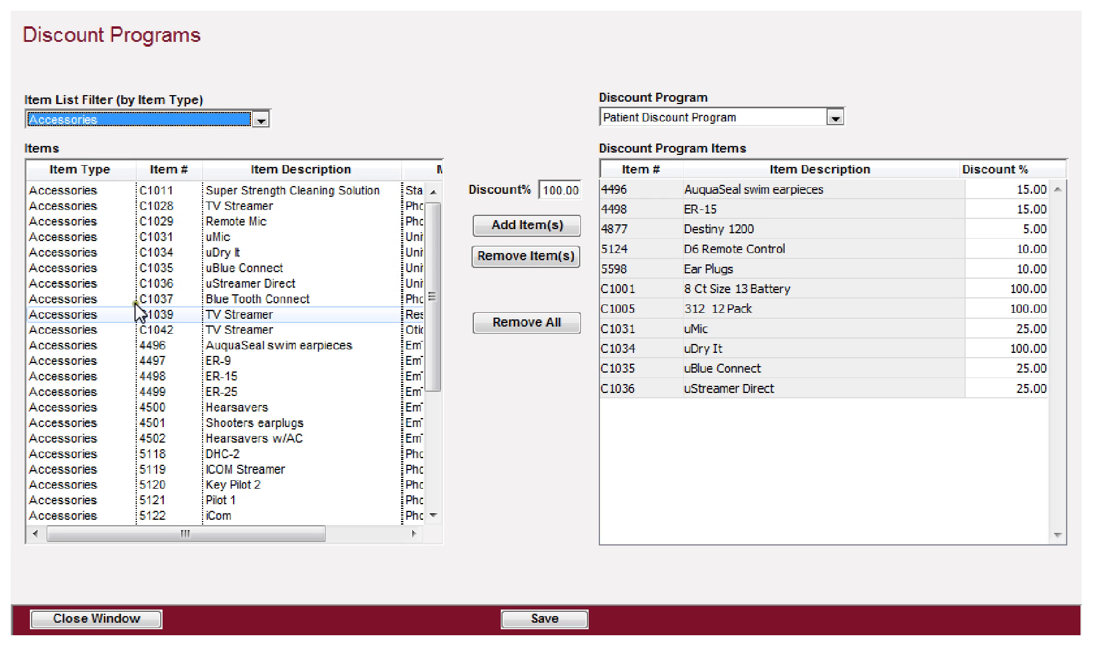
click(90, 190)
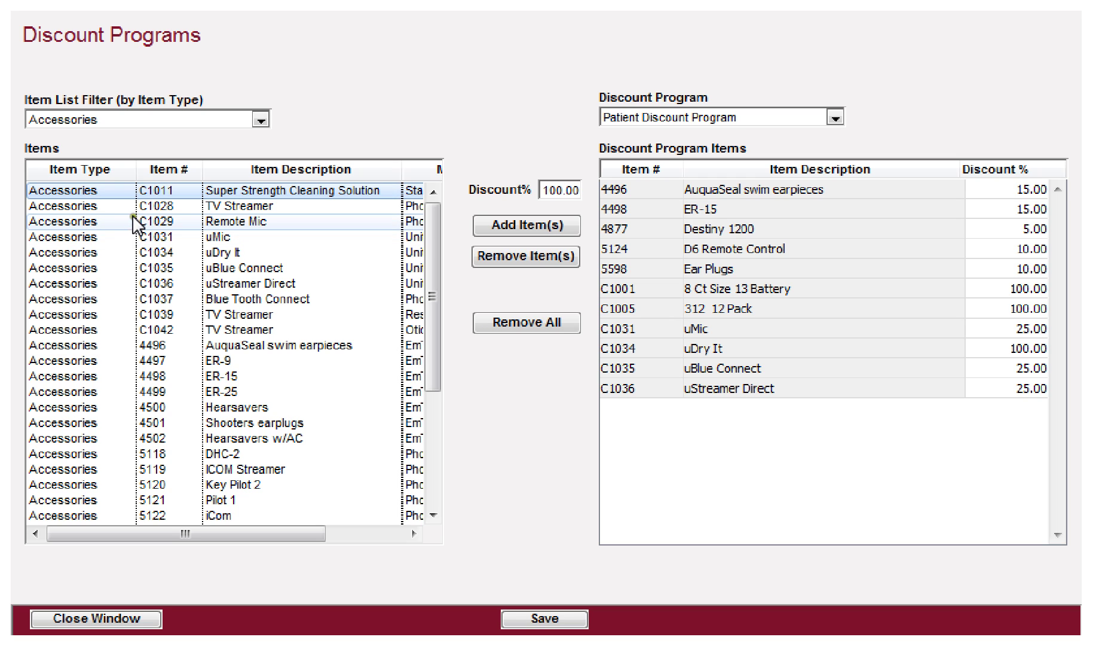
shift+click(54, 327)
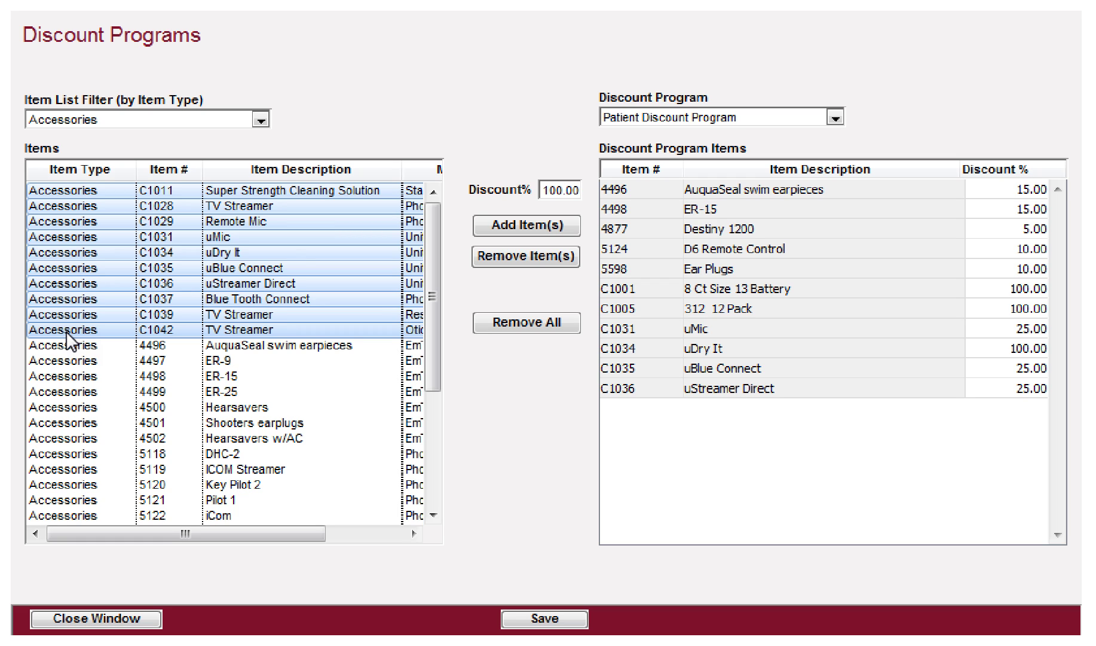
drag(545, 189, 562, 190)
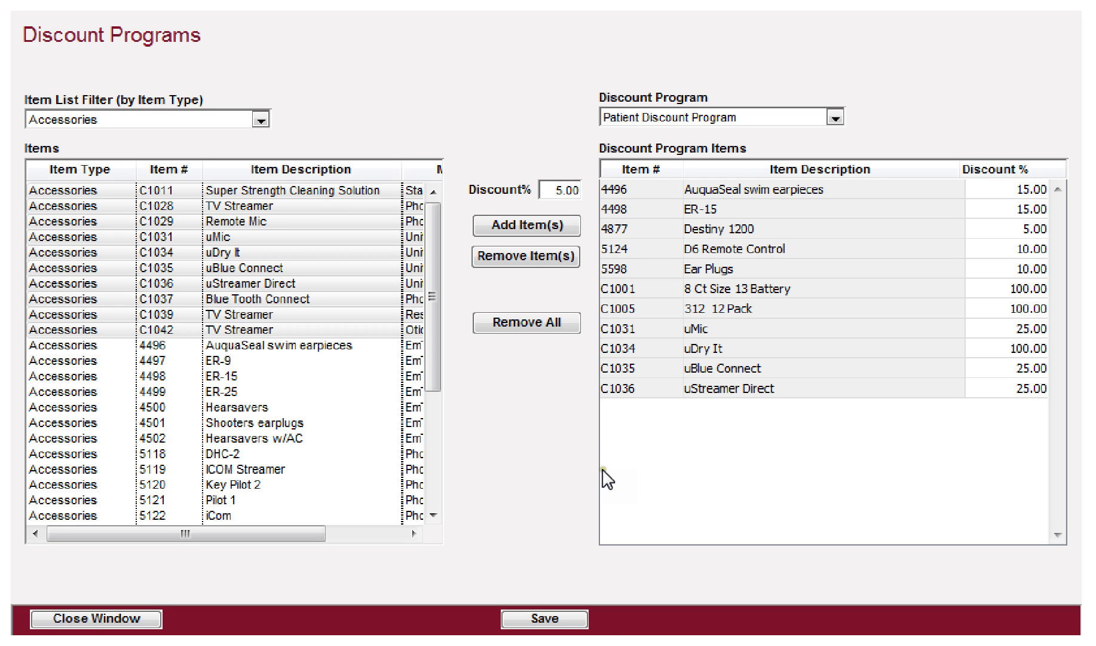
key(Tab)
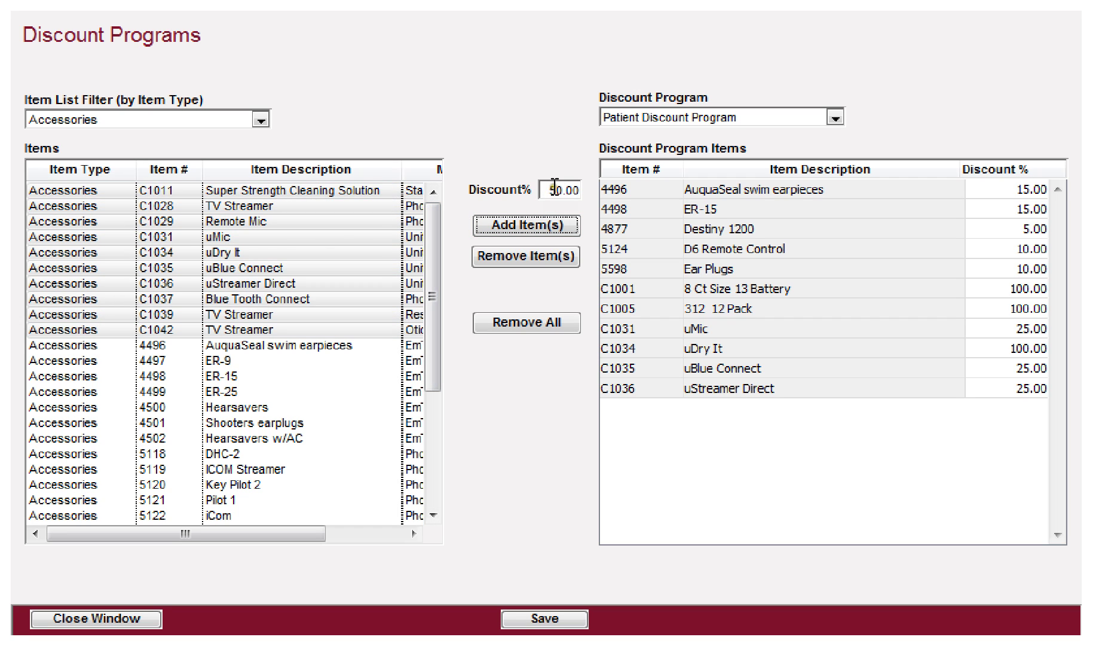
click(518, 224)
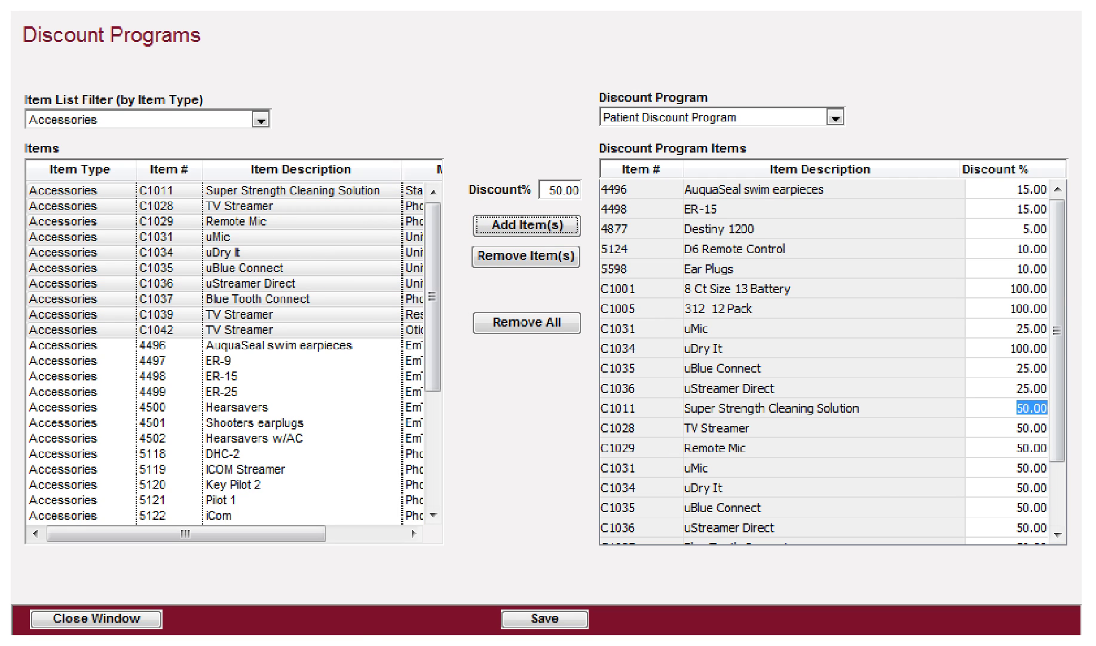
Step: Change uMic's discount in the program list from 25.00 to 30%
drag(1055, 238, 1059, 394)
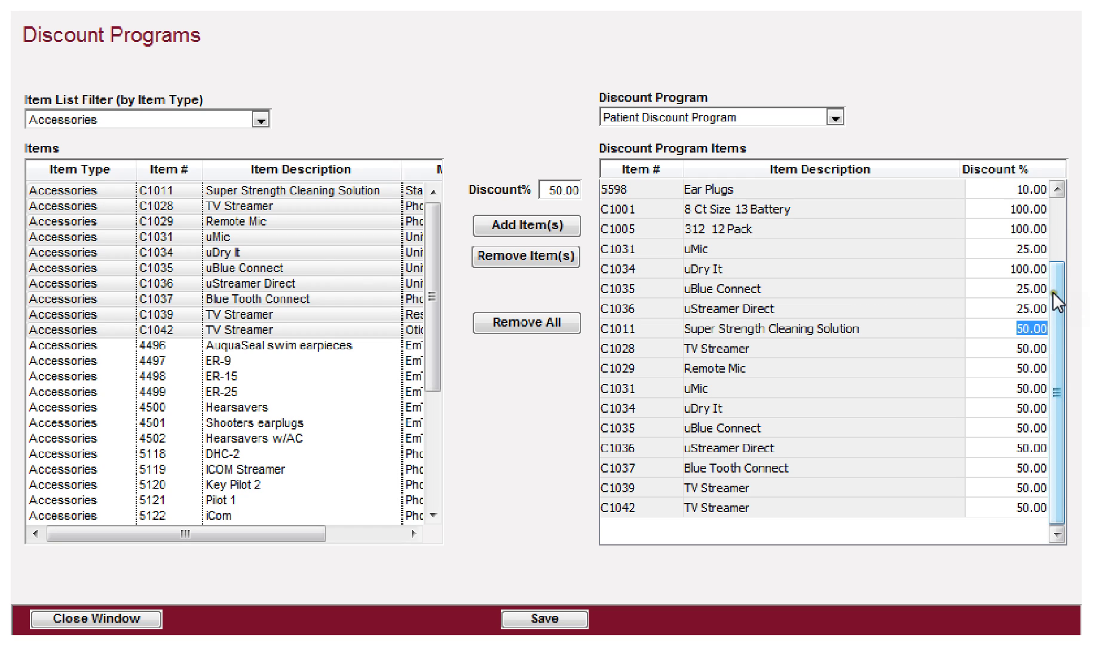
click(1004, 250)
text(30)
key(Return)
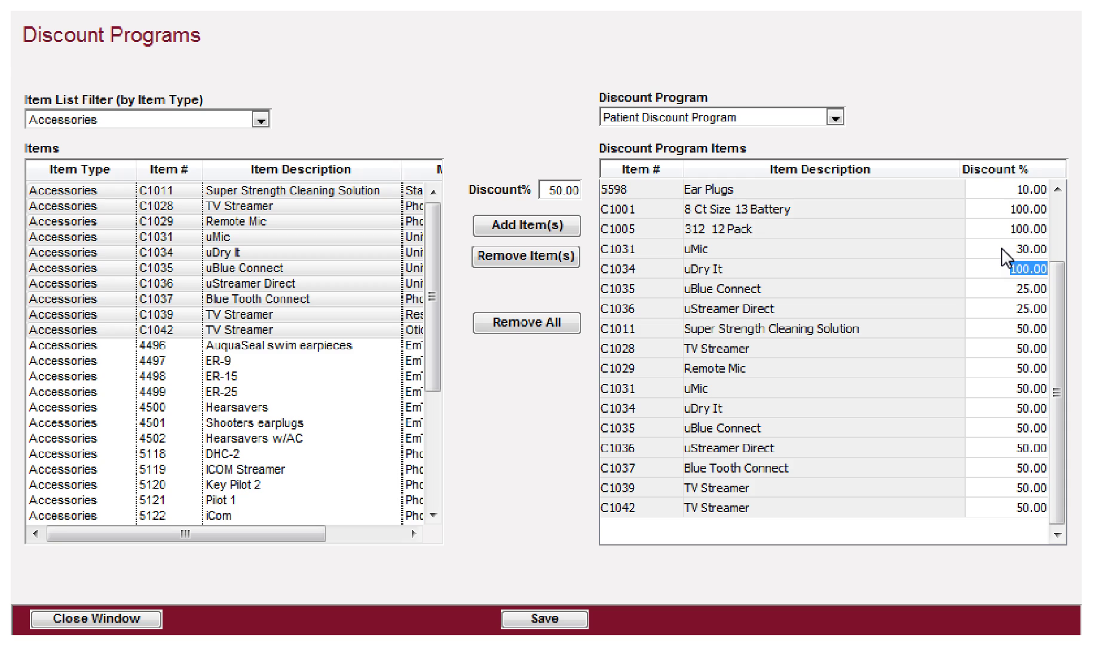
click(1003, 287)
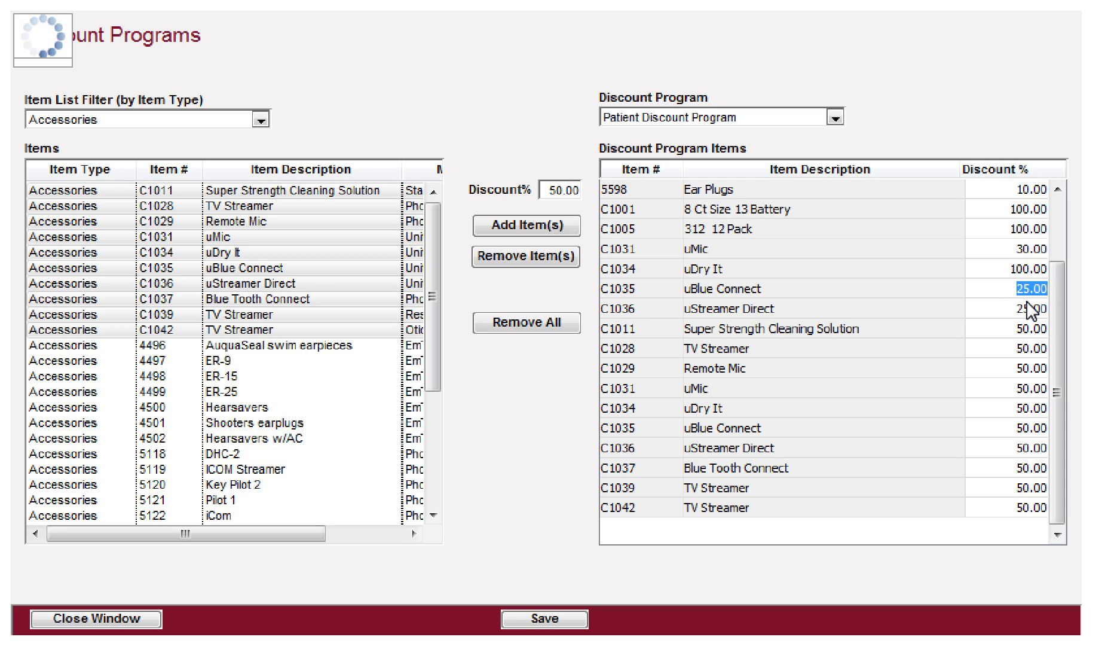
click(1023, 407)
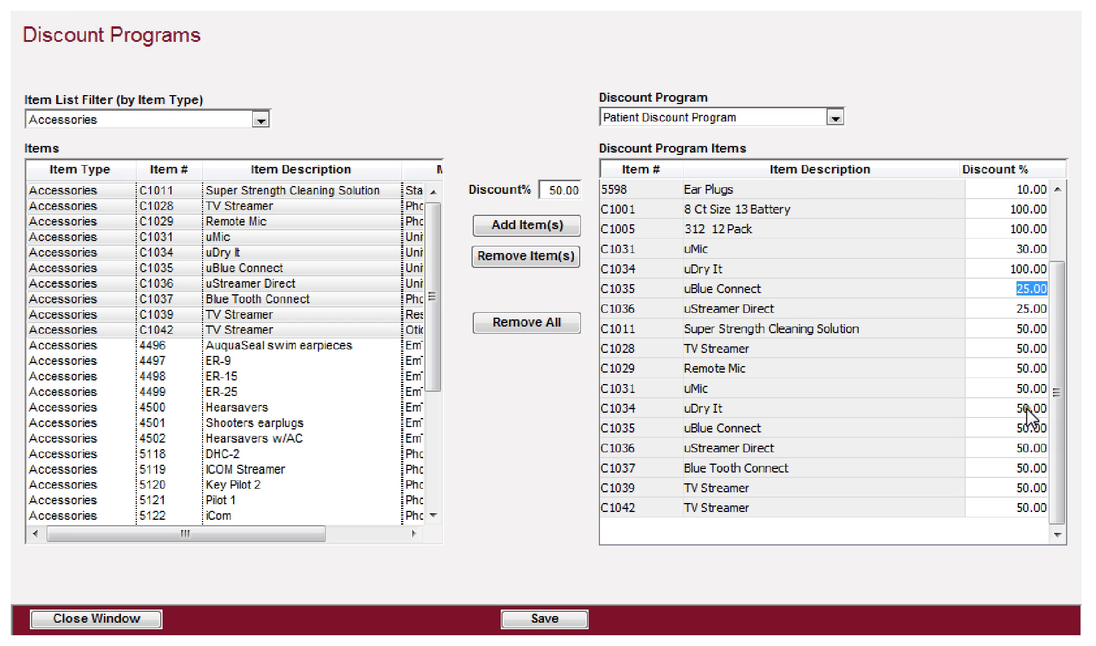
drag(1058, 421, 1061, 313)
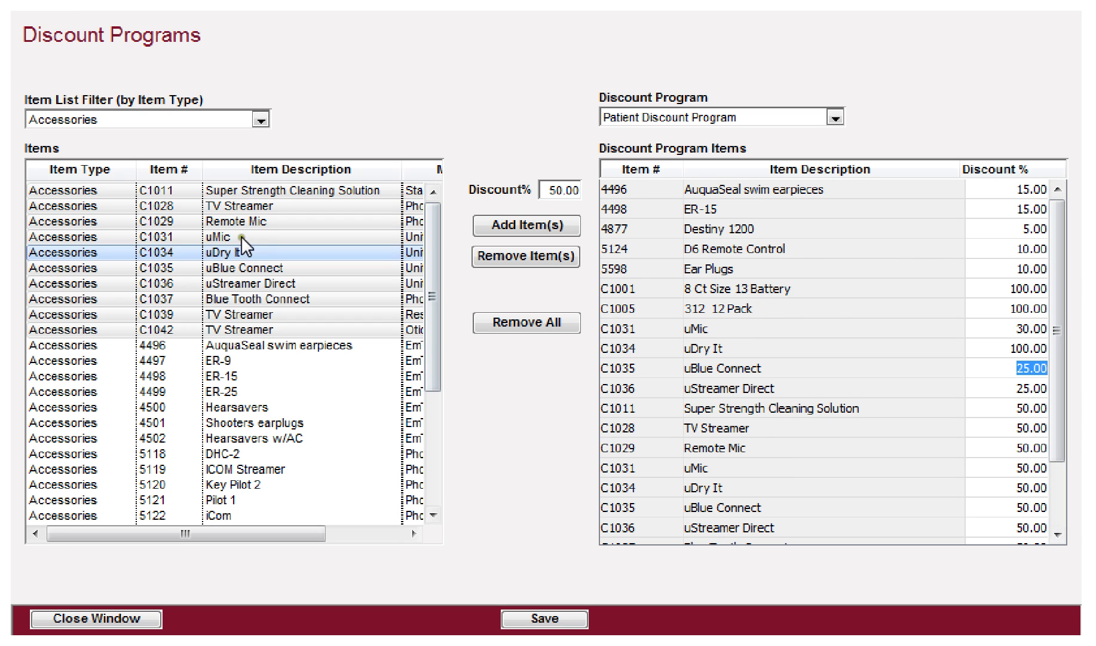
scroll(171, 357, down, 1)
scroll(170, 356, down, 3)
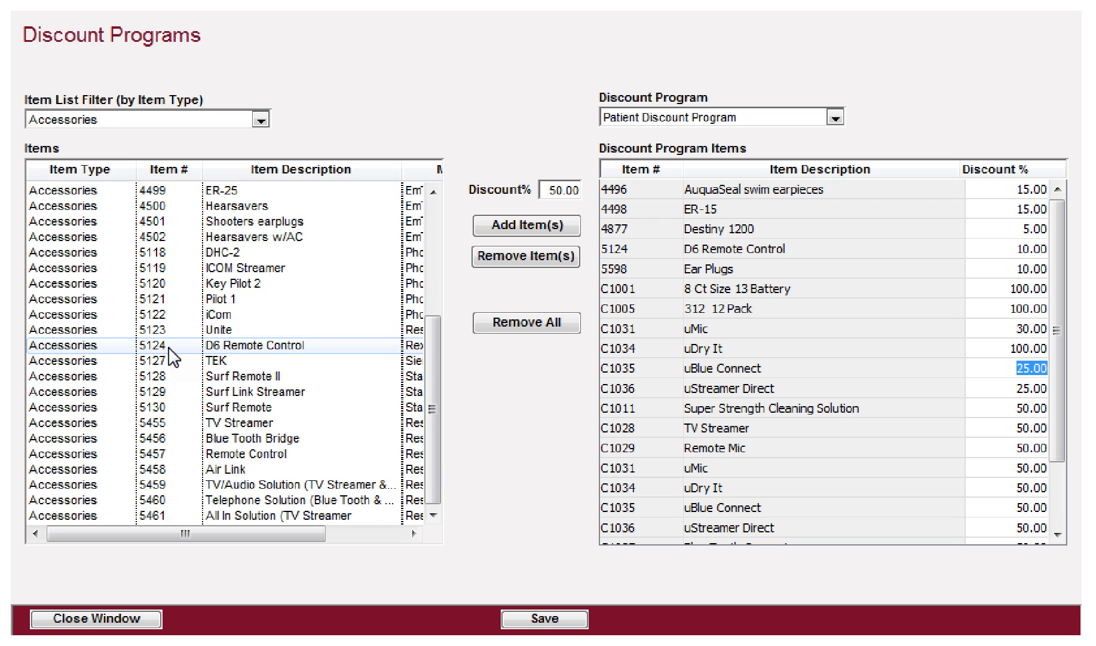
click(261, 119)
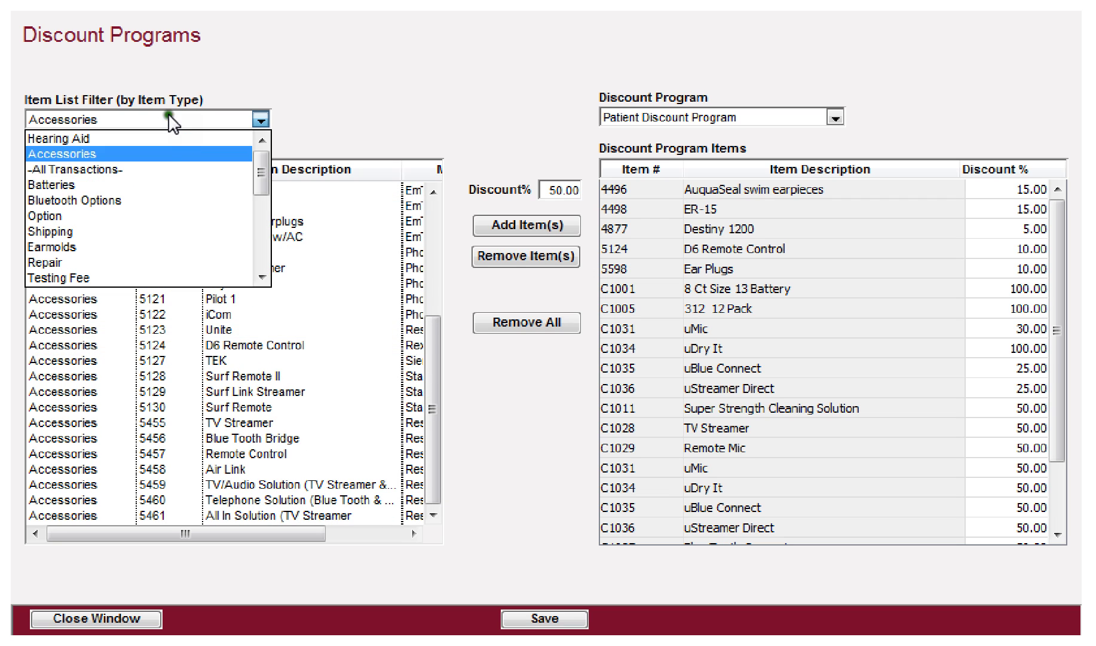
Step: Filter to Shipping and add Rush/1-Day and Standard Shipping at 100% discount
click(88, 234)
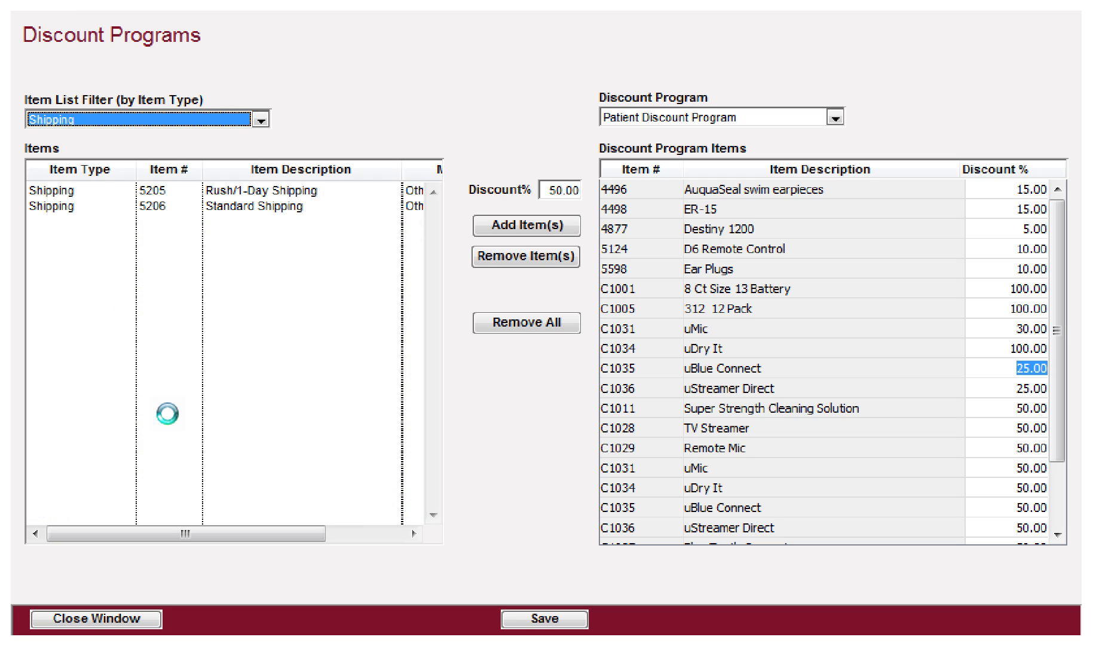
click(88, 190)
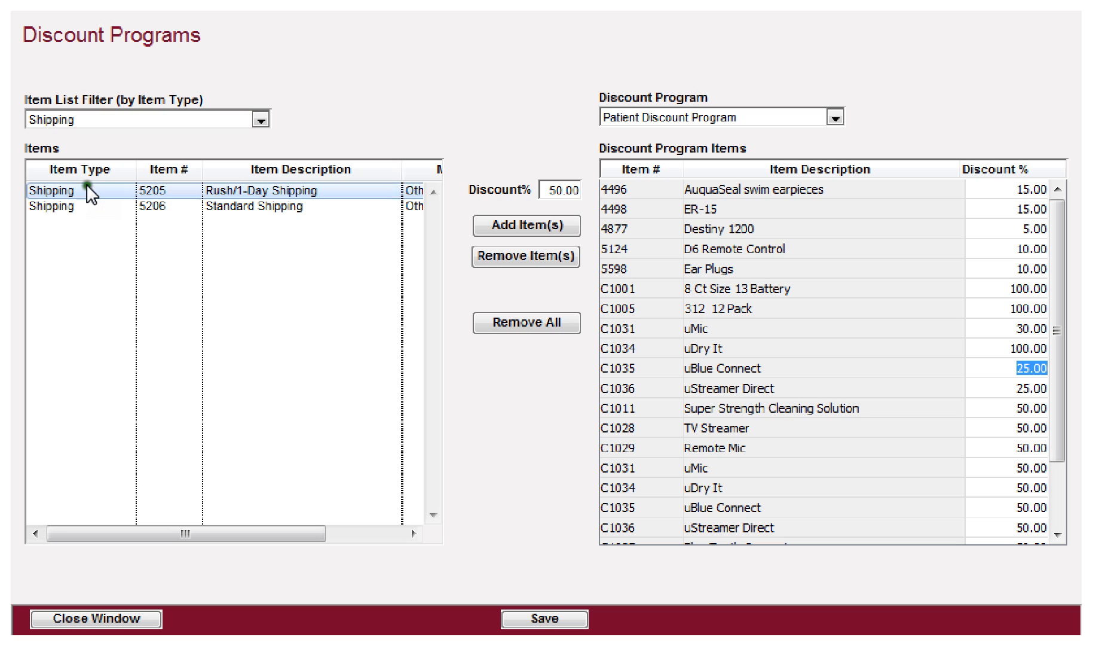
shift+click(83, 207)
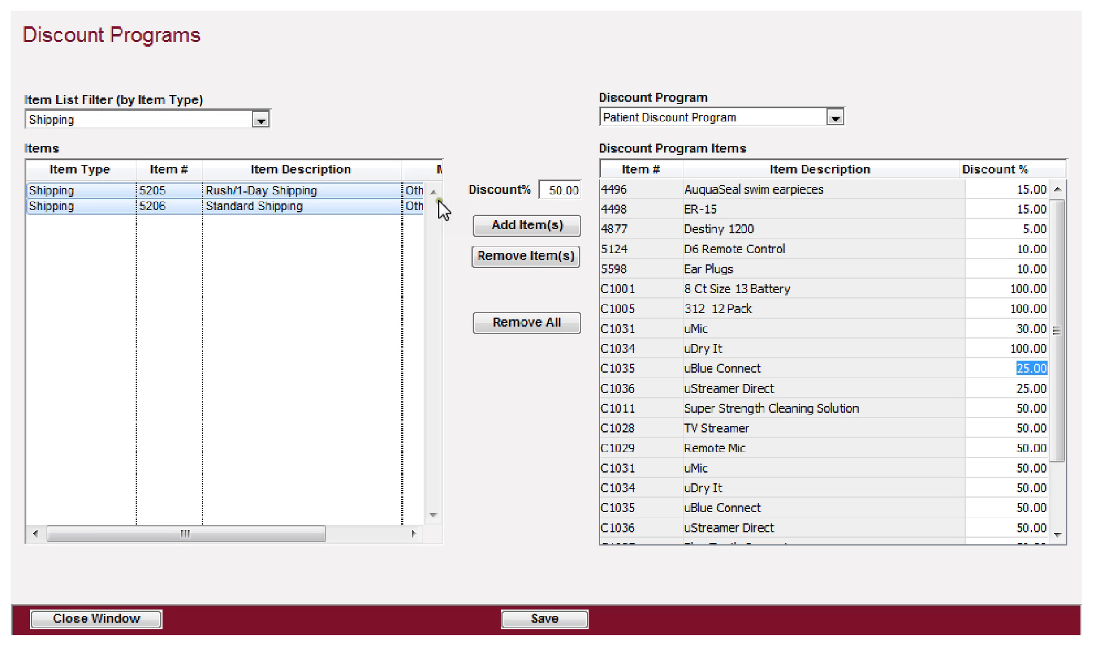
double_click(550, 191)
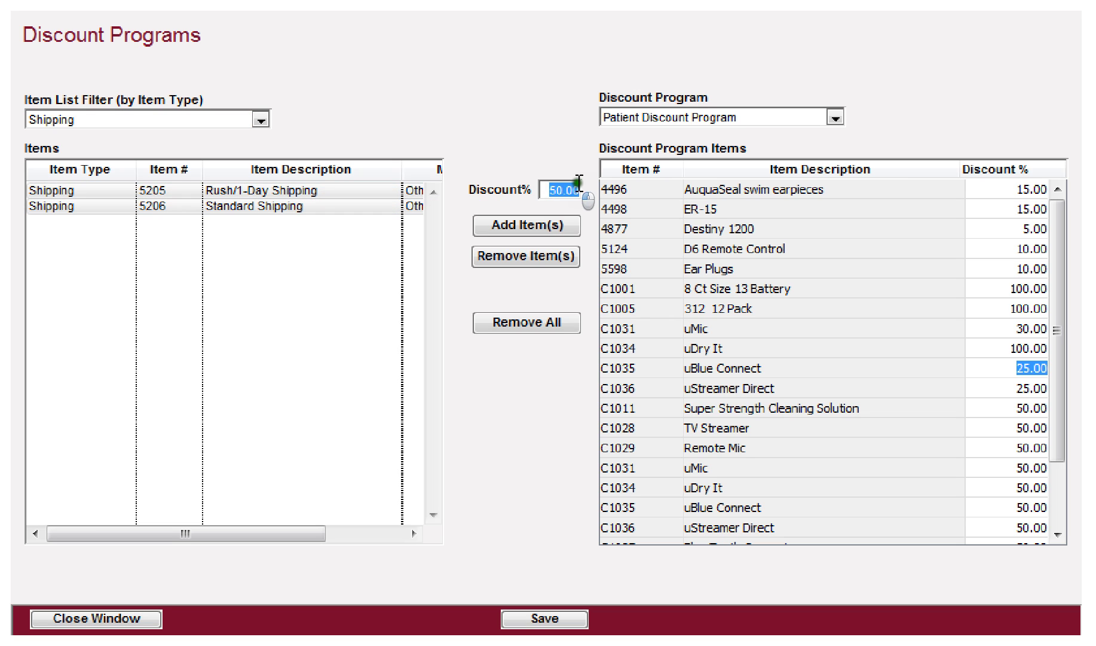
text(1)
key(Tab)
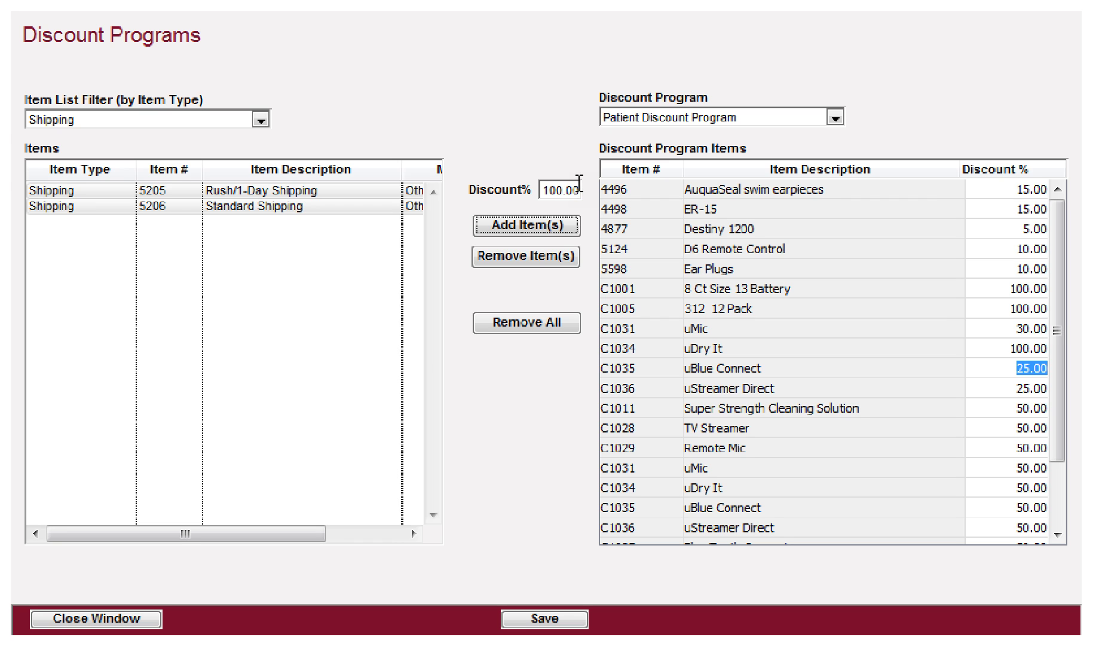
click(526, 223)
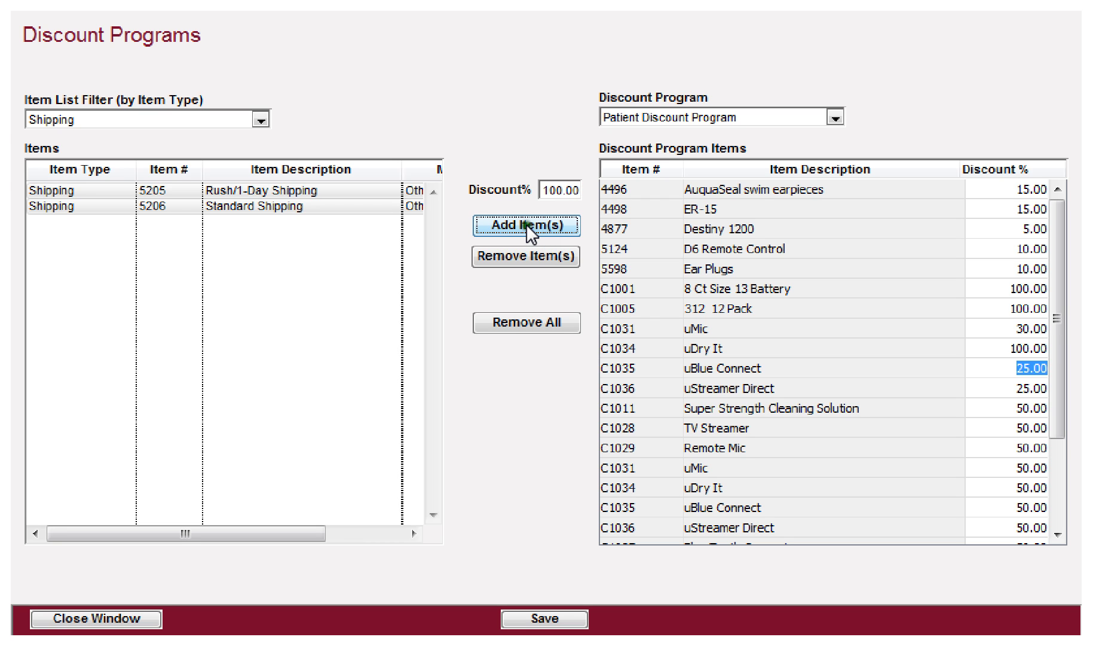
Step: Save the Patient Discount Program changes
drag(1059, 337, 1059, 459)
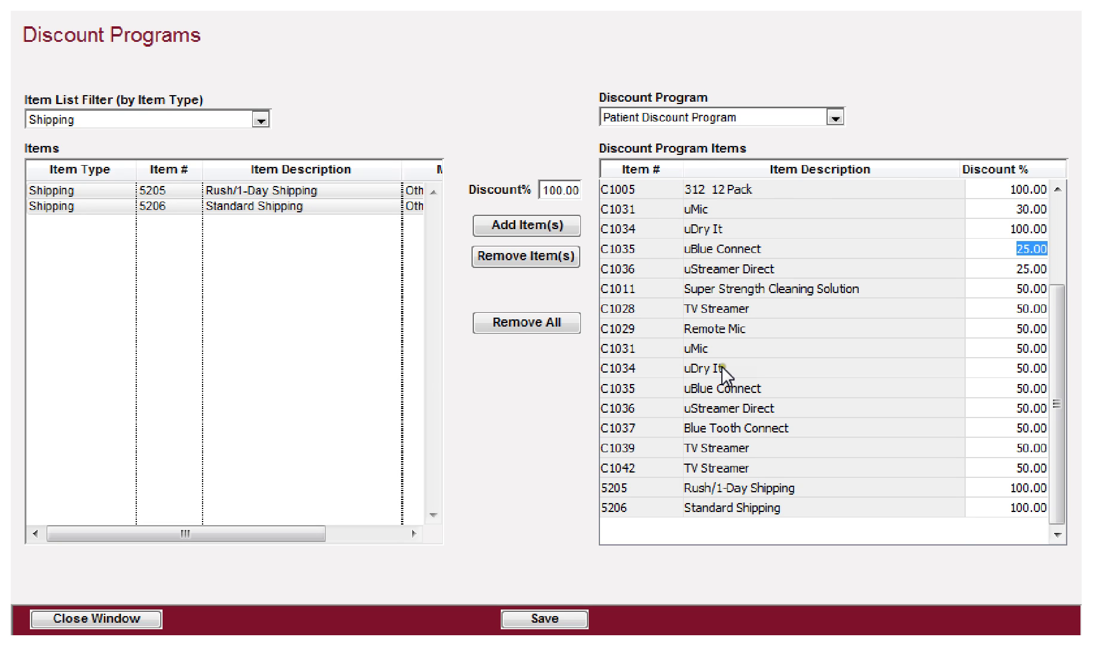
scroll(722, 368, up, 2)
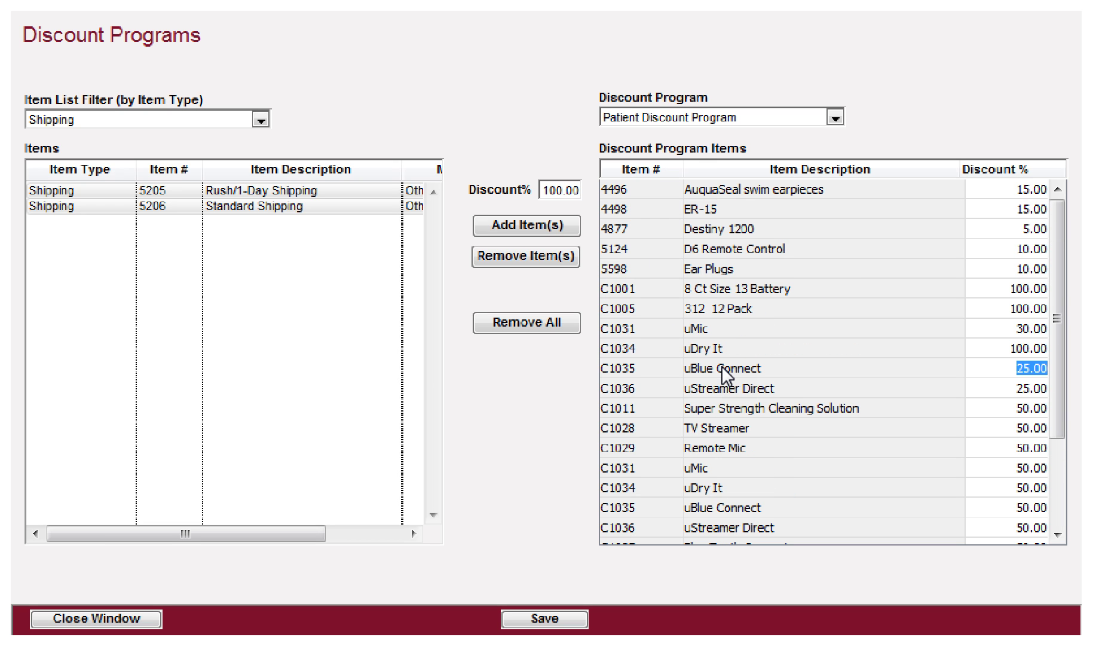
click(536, 621)
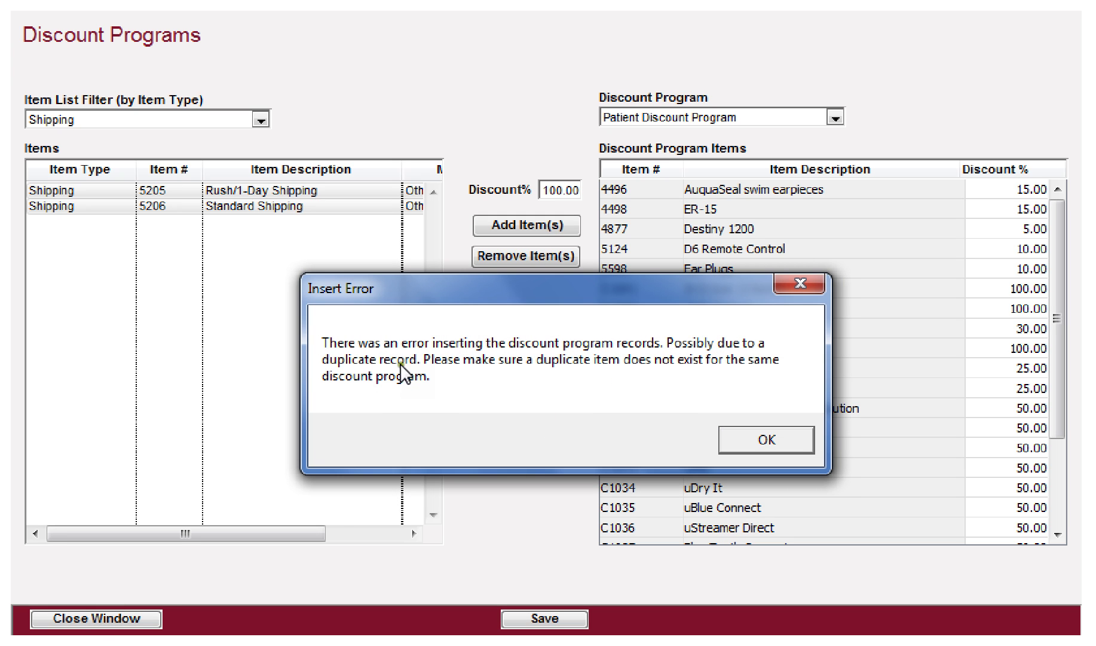
Step: Dismiss the Insert Error and close the Discount Programs window
click(761, 440)
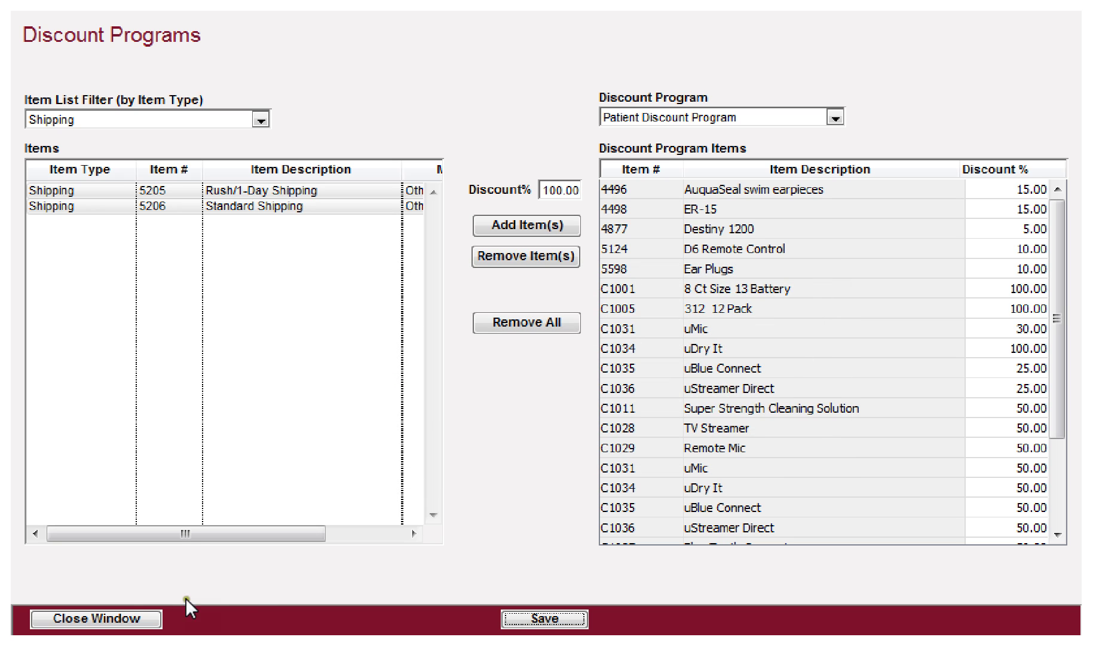
click(95, 618)
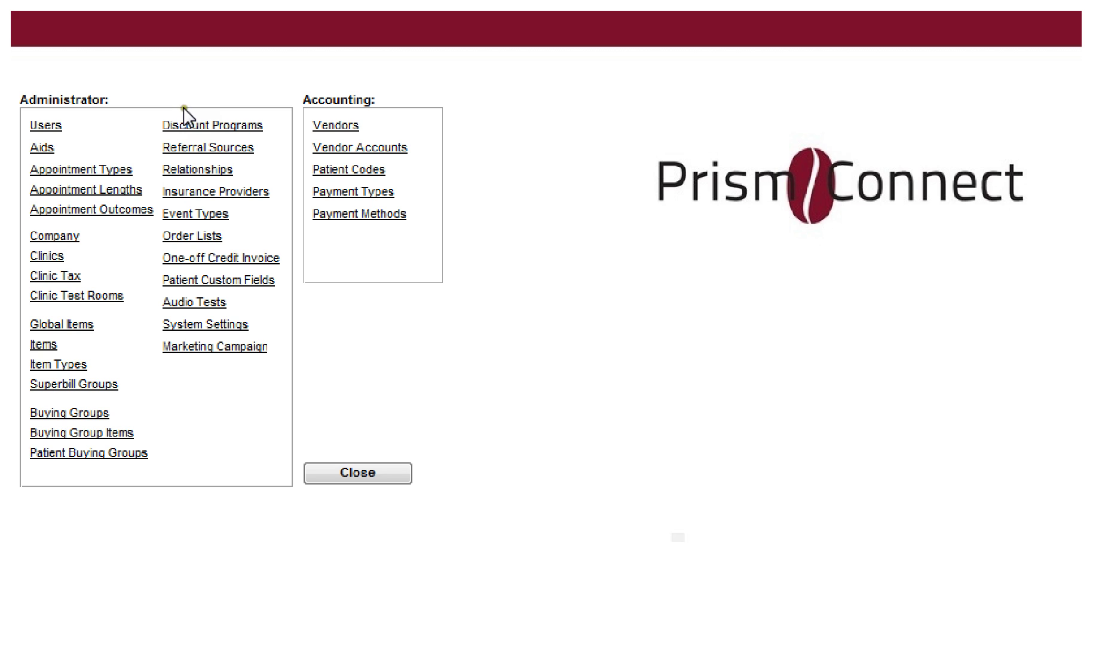
Step: View the Newspaper referral source, close the print preview, and switch to the Patients tab
click(191, 151)
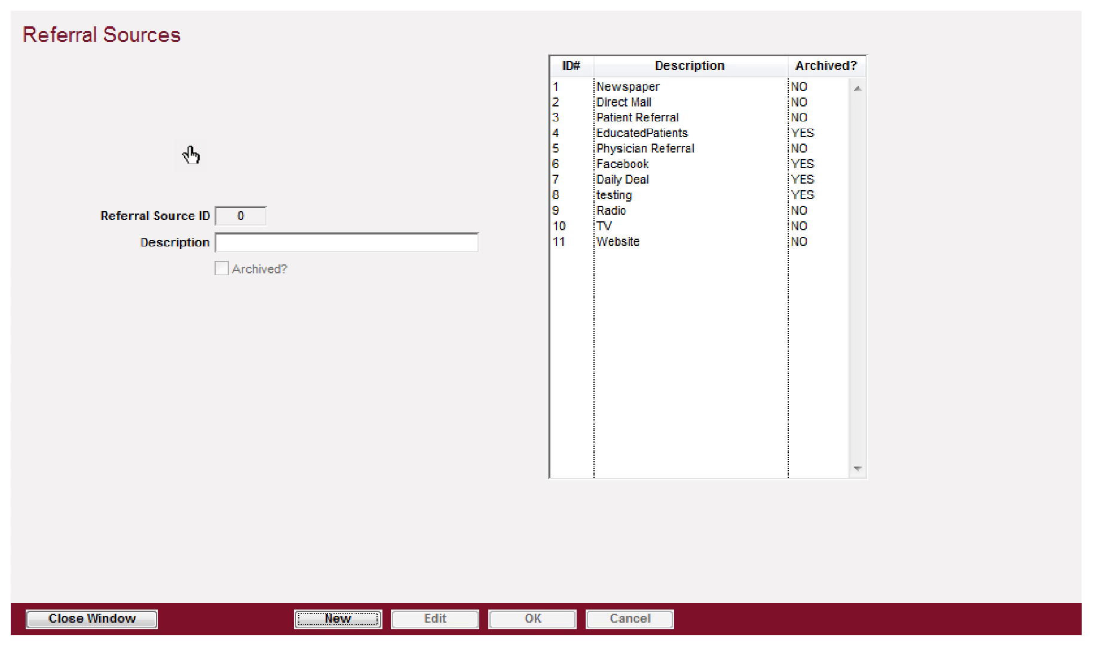
click(611, 89)
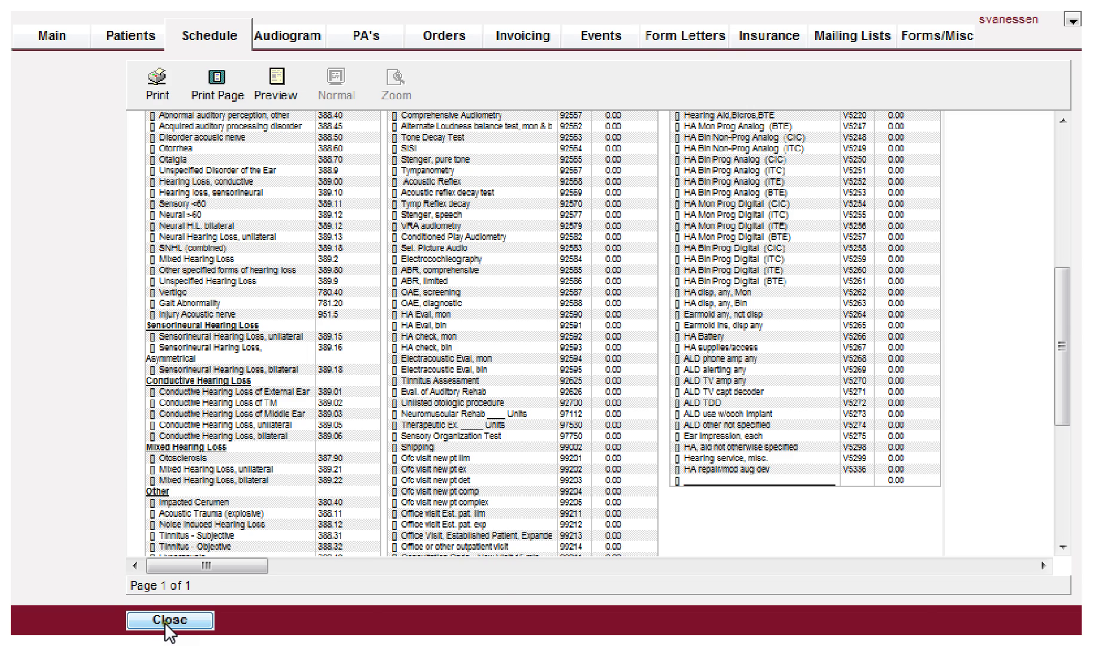
click(164, 621)
click(132, 36)
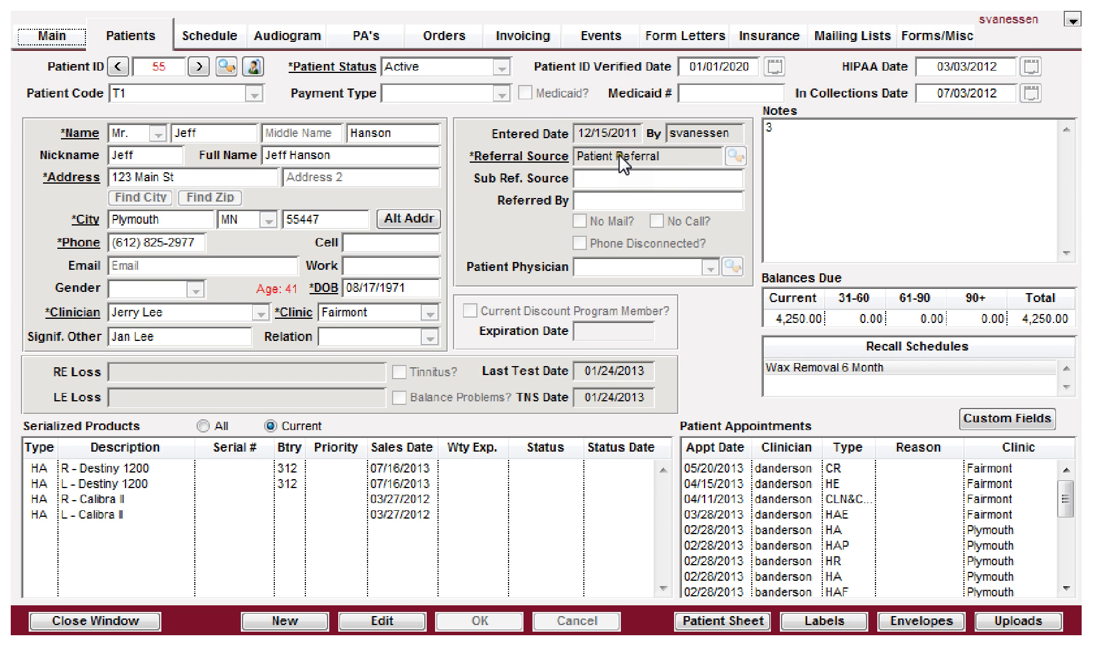
Step: Put the patient record in edit mode and browse the referral source choices, landing on TV
click(374, 621)
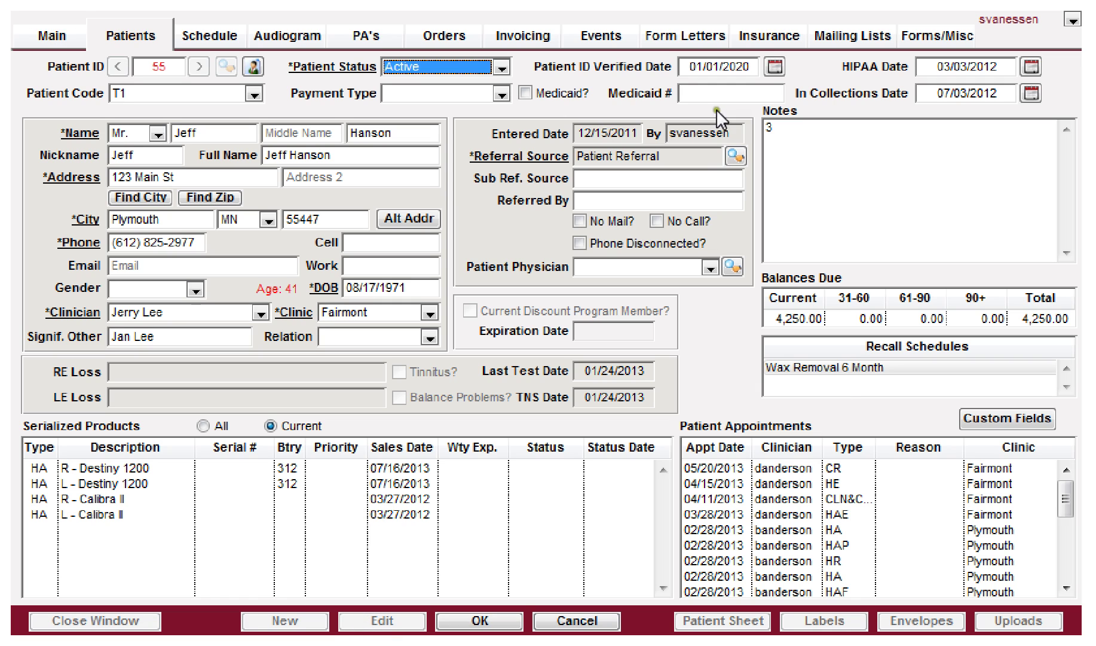
click(737, 162)
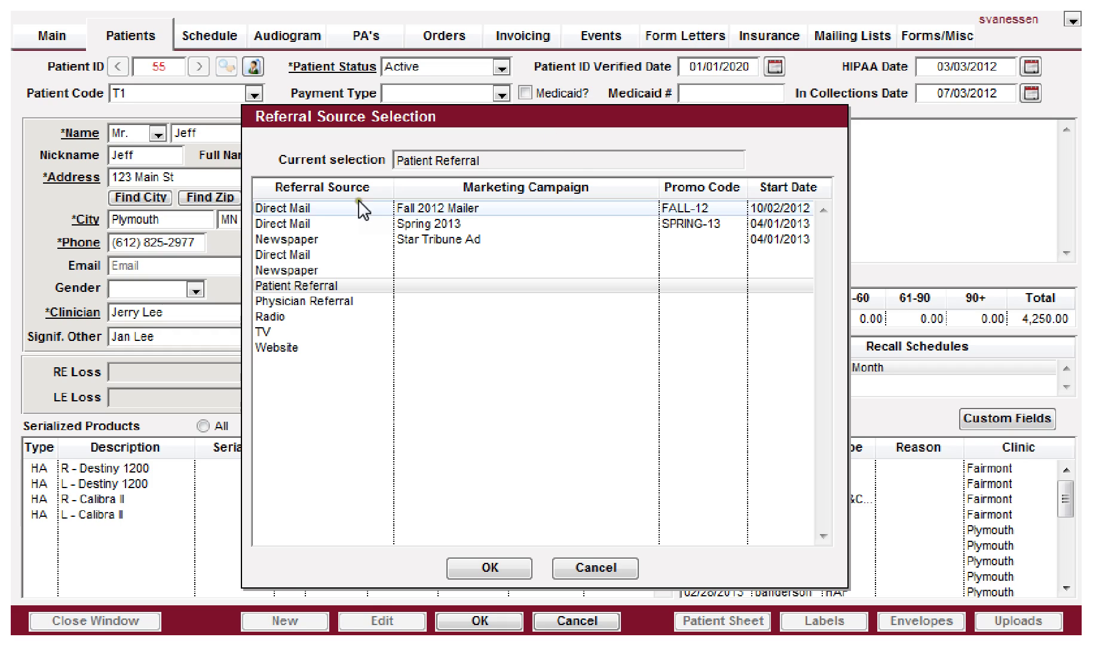
click(281, 332)
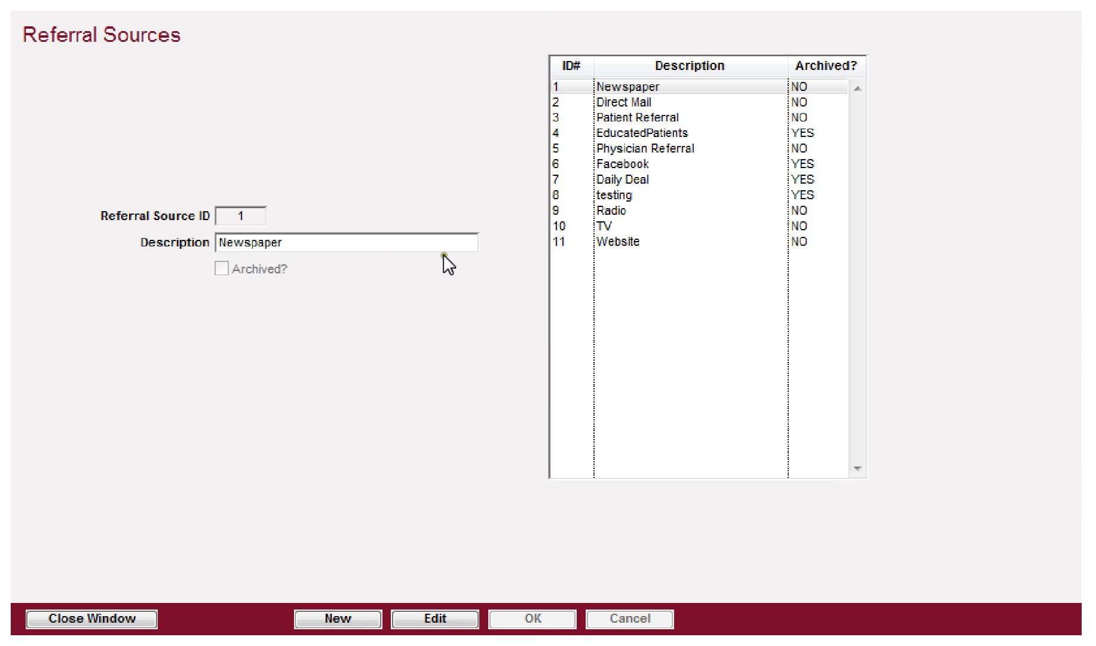
Step: Unarchive the Facebook referral source and save the change
click(612, 147)
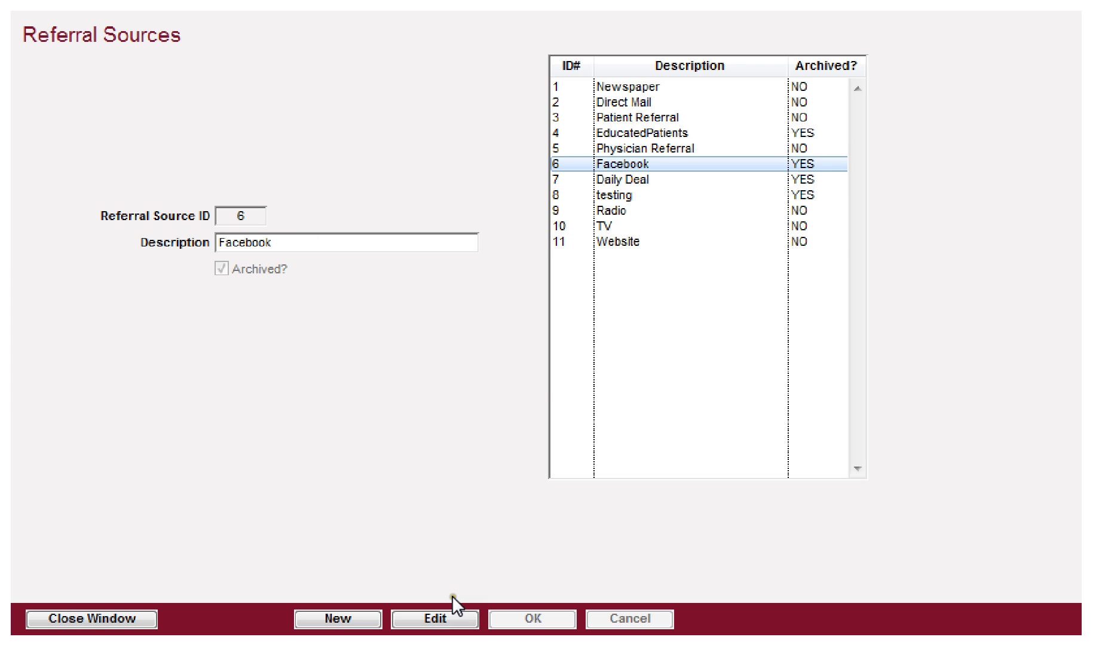
click(420, 625)
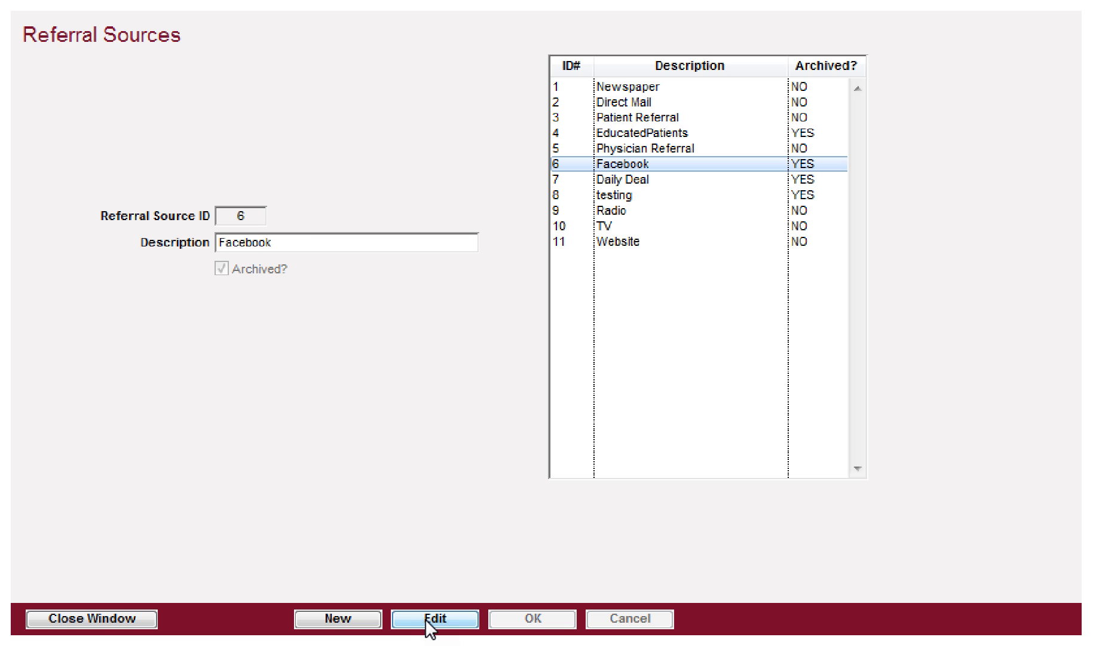
click(221, 268)
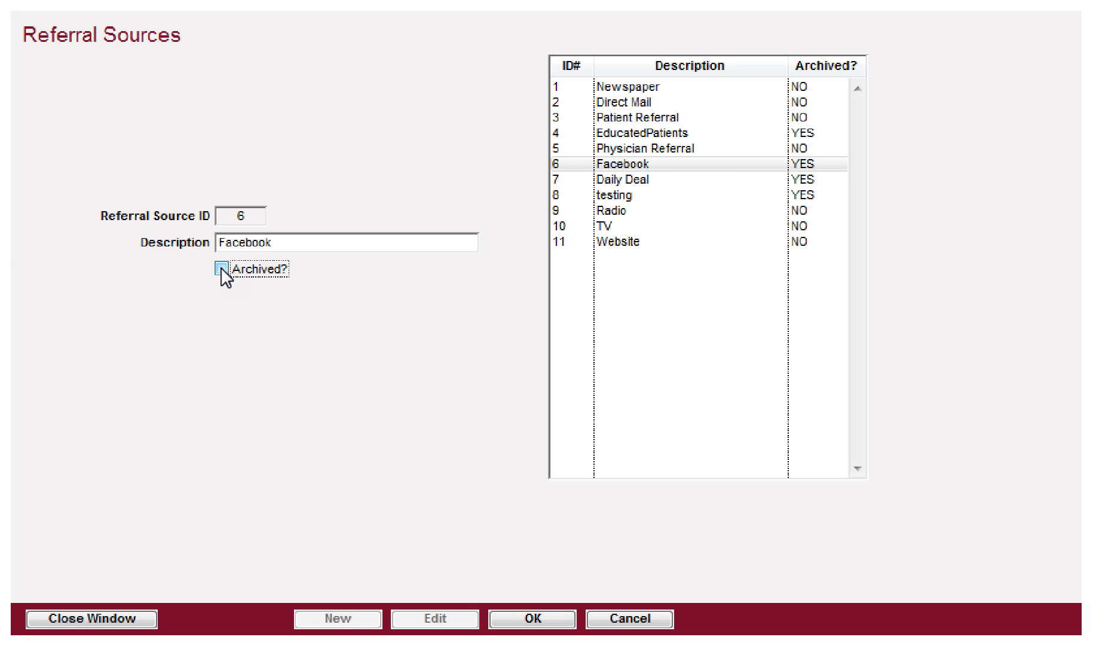
click(524, 619)
click(526, 619)
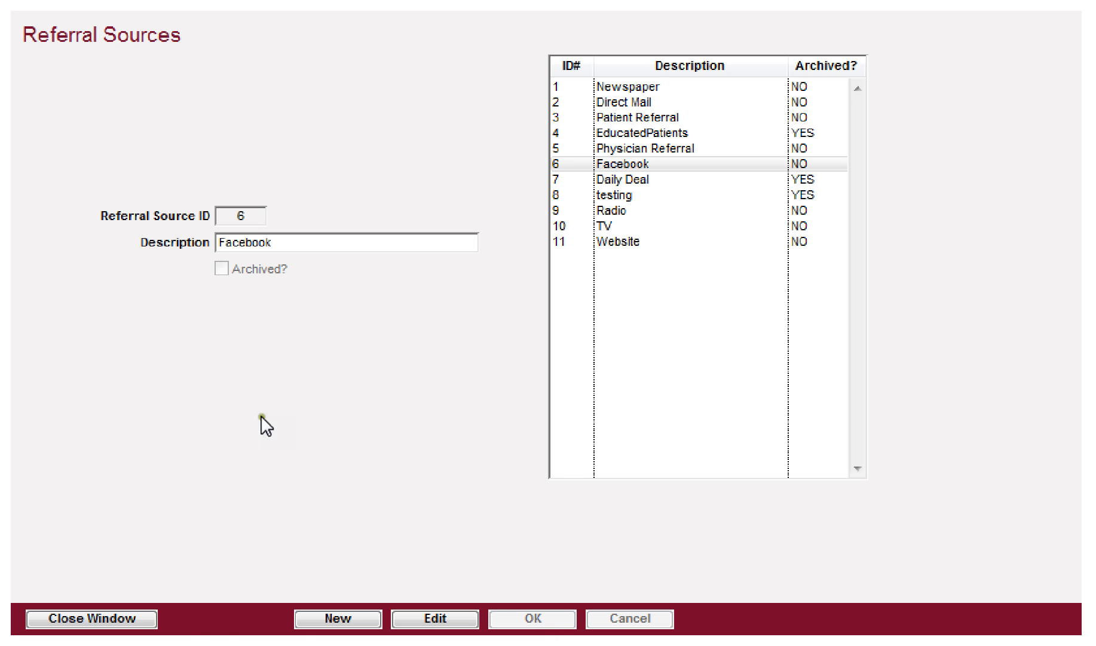
Step: Start a new referral source entry, cancel it, and close Referral Sources
click(317, 622)
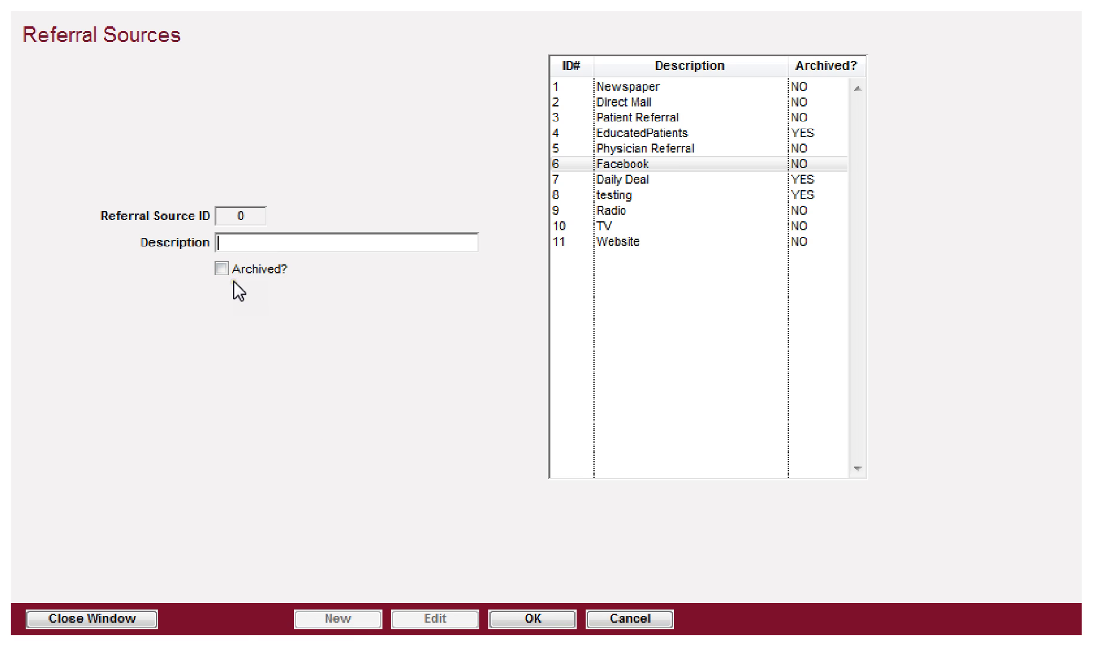
click(623, 624)
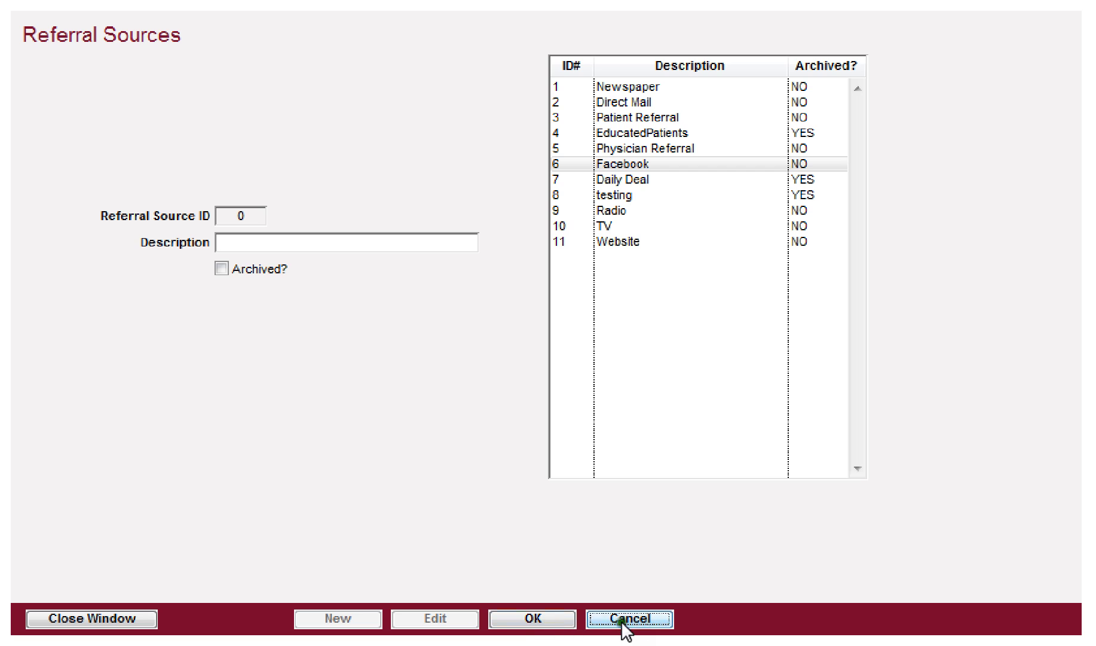
click(95, 620)
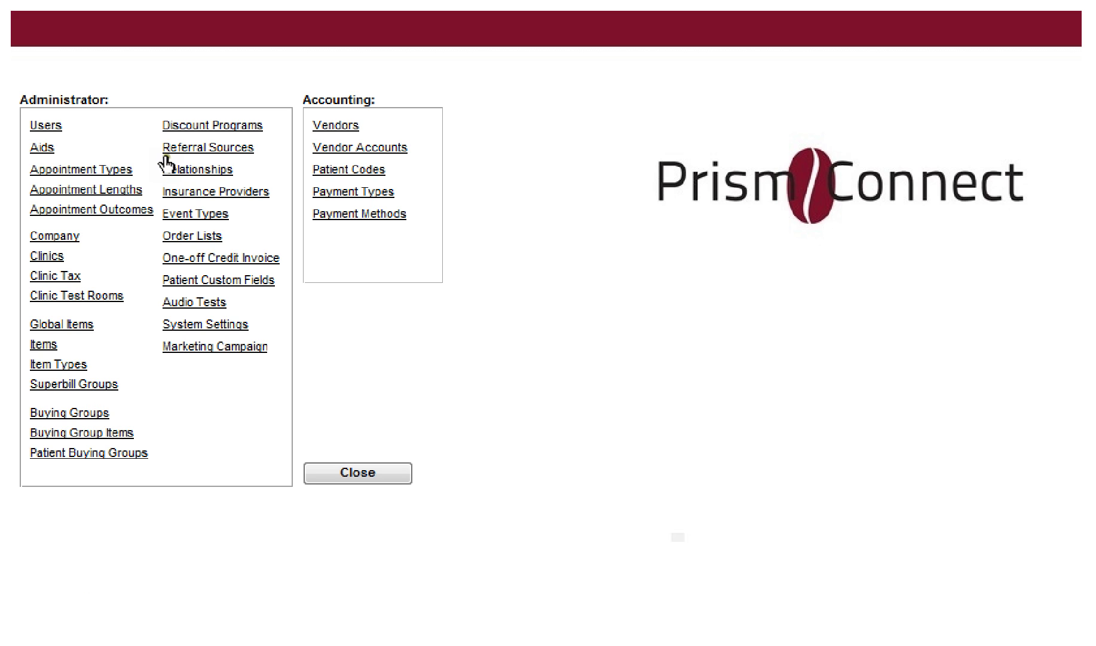
Step: Review the Relation type options in Patient Relationships without choosing one, then close it
click(186, 174)
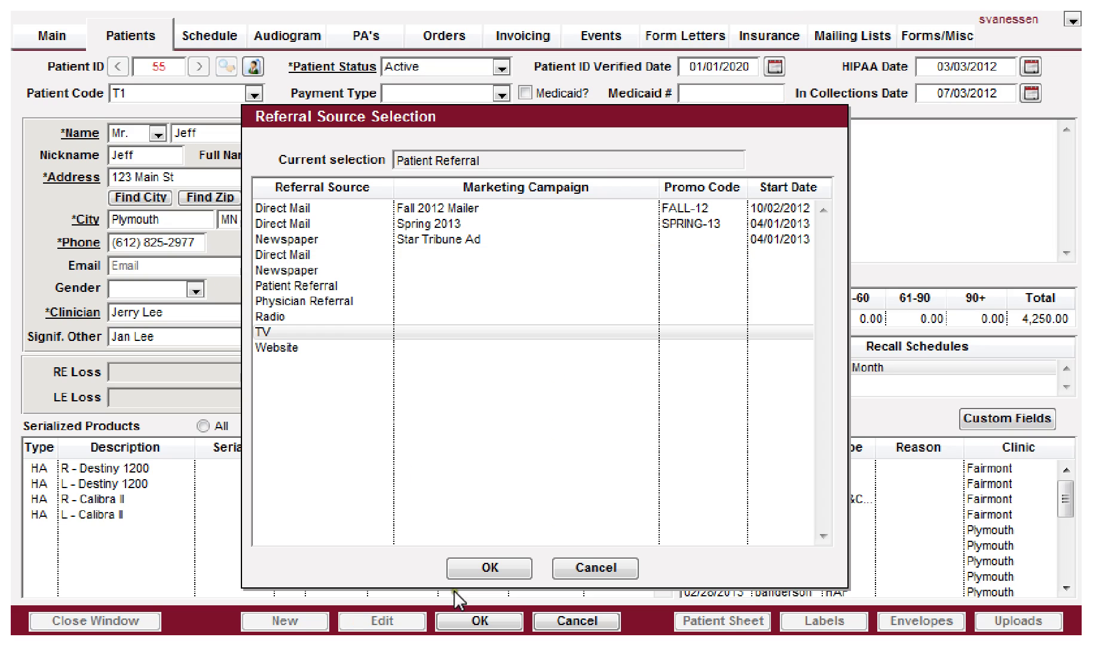
click(592, 572)
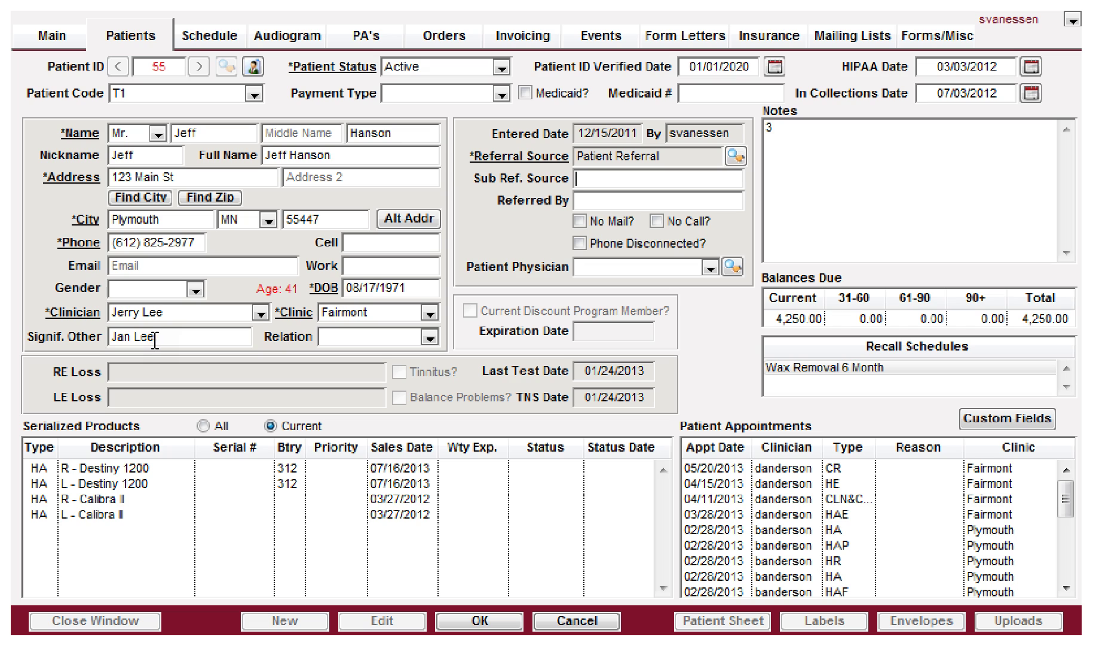
click(368, 335)
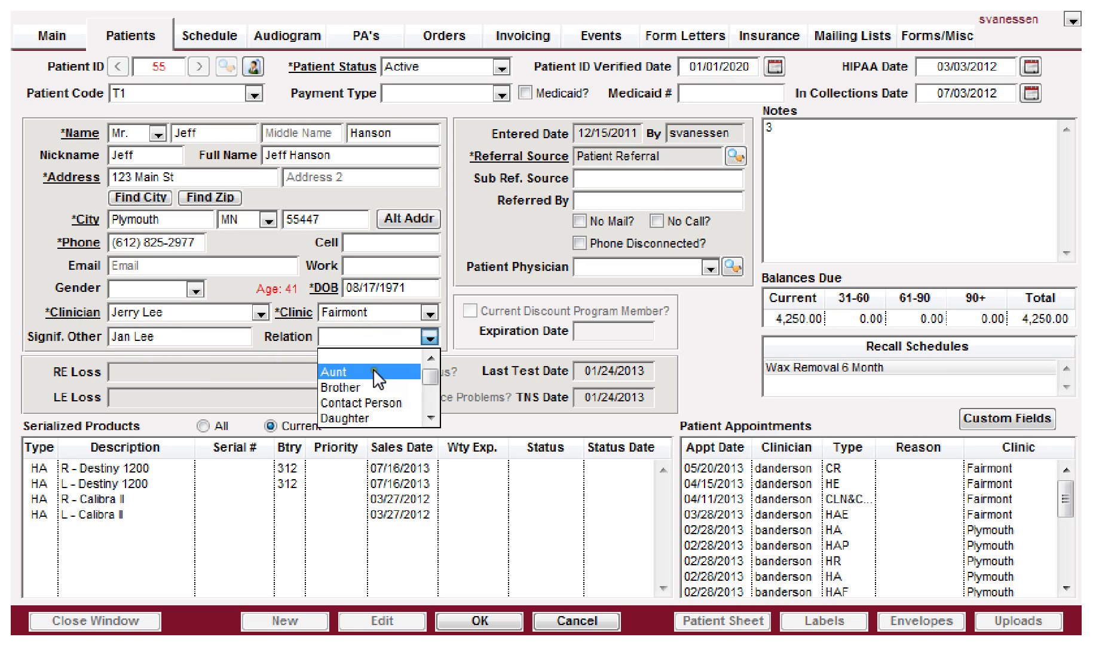
scroll(434, 374, down, 5)
scroll(435, 379, up, 5)
click(371, 357)
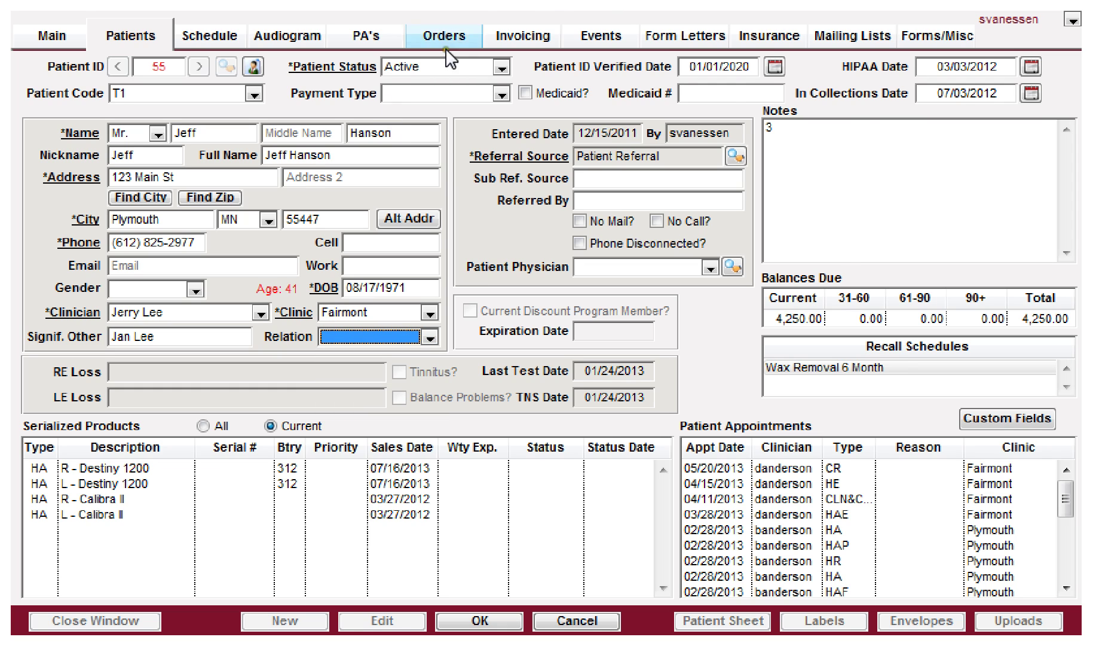
click(575, 2)
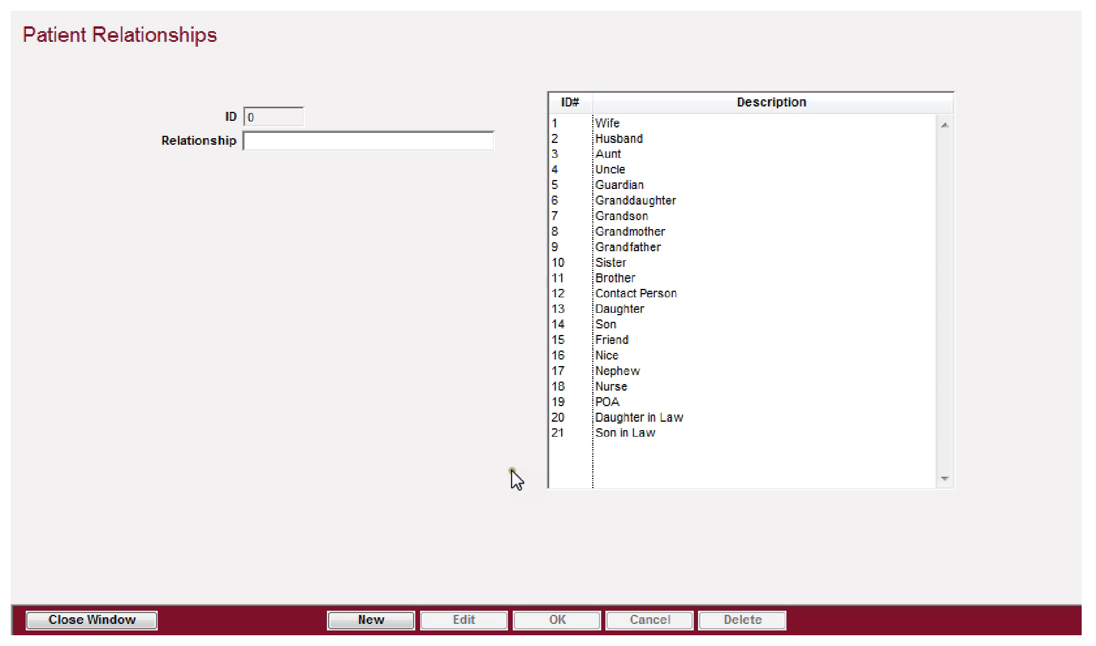
click(104, 620)
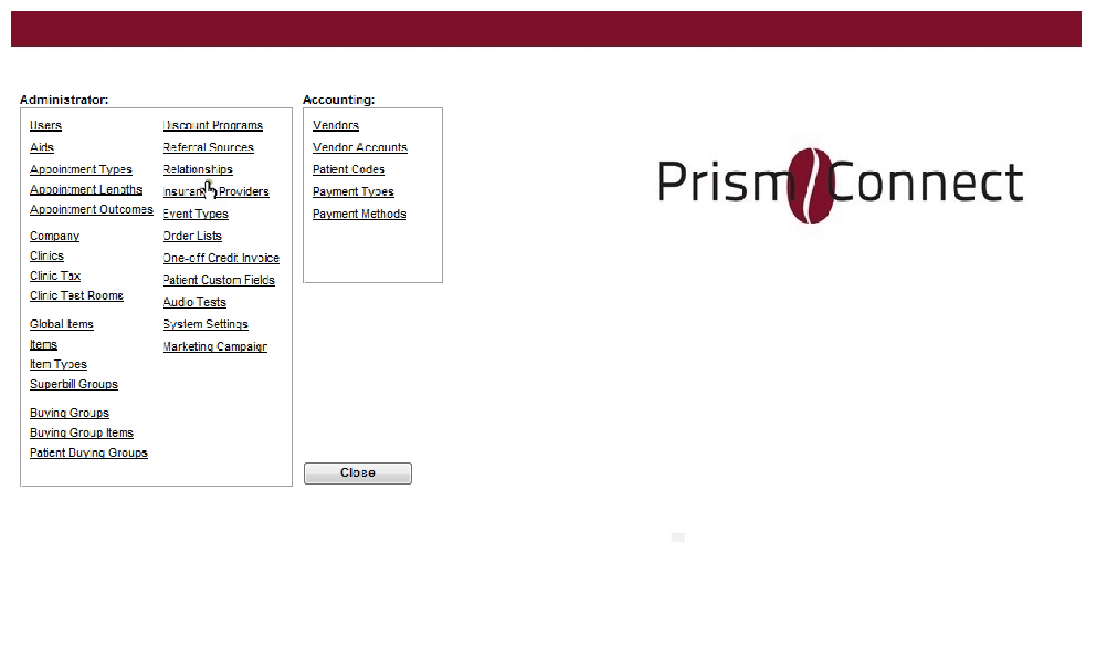
Step: Try the Insurance tab, then discard the patient record's unsaved edits
click(200, 193)
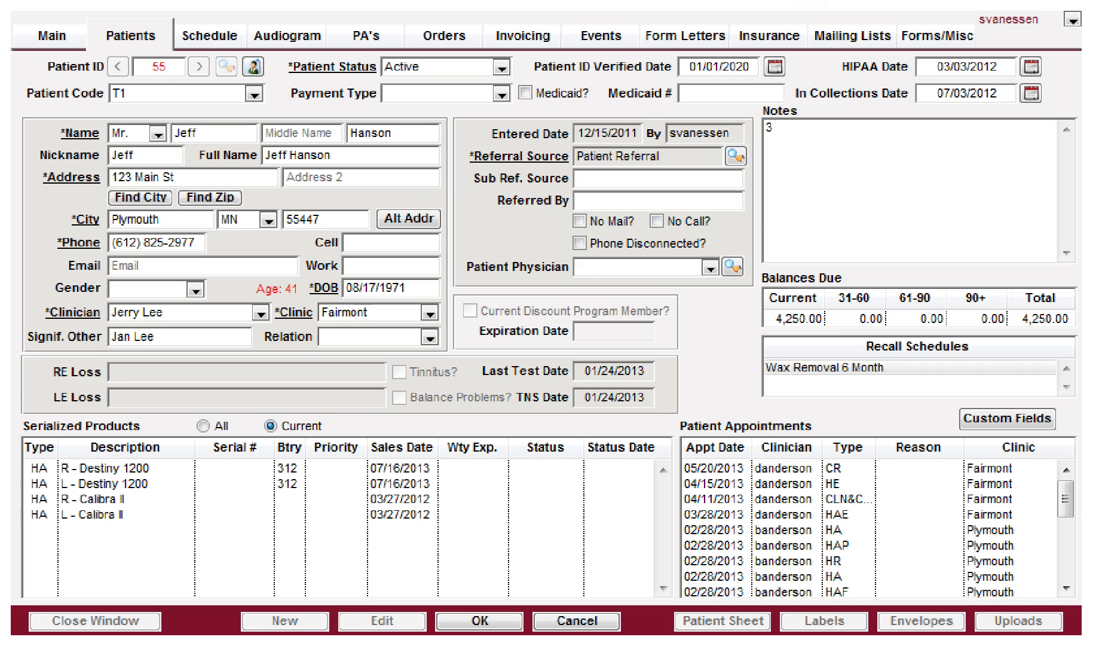
click(763, 36)
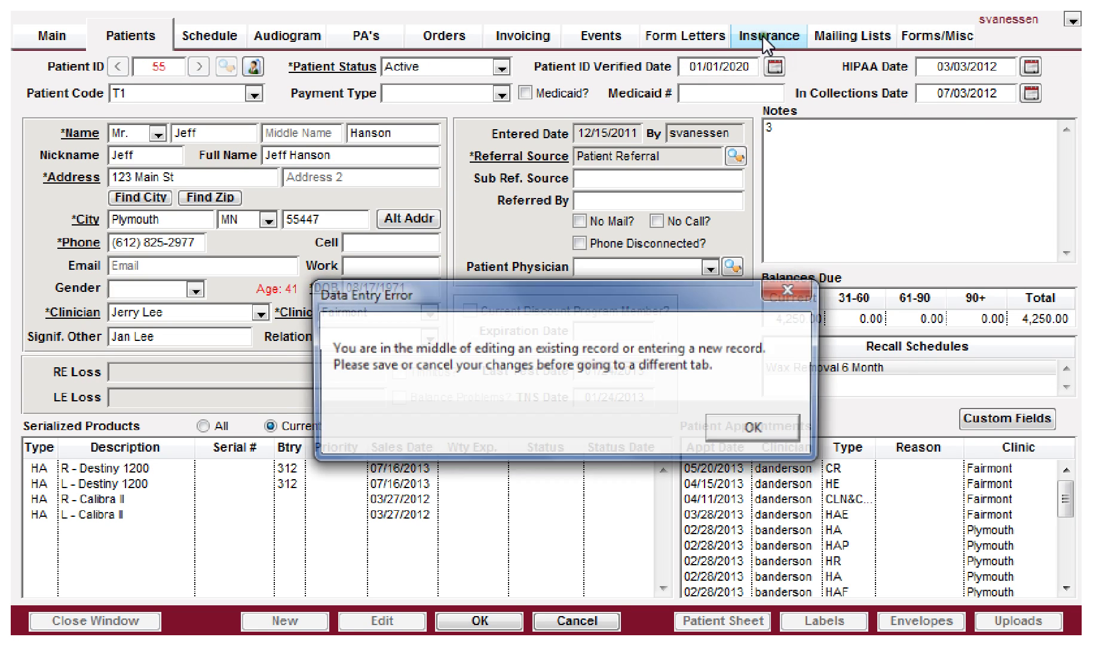
click(741, 424)
click(576, 621)
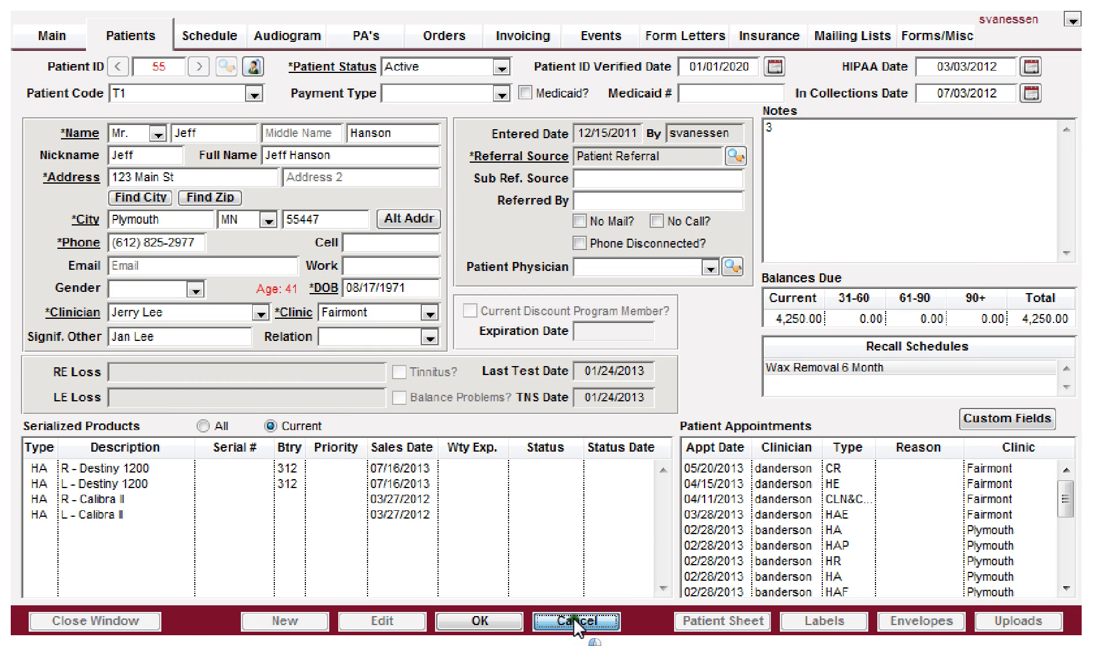
click(670, 501)
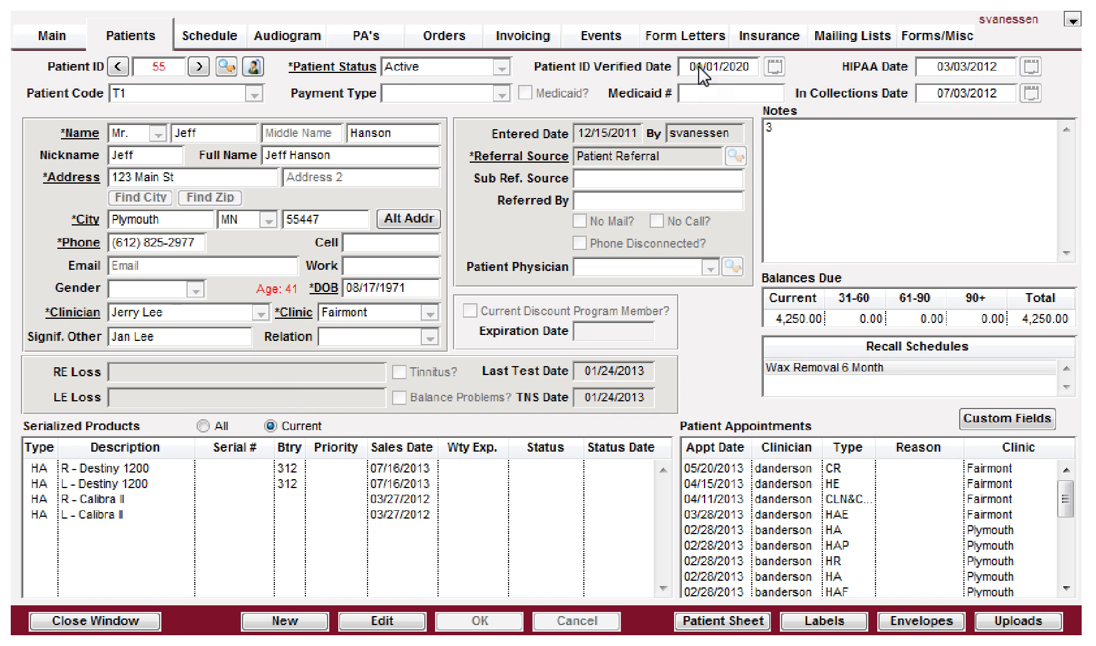
Step: Edit the patient's insurance and browse providers, keeping BCBS of Minnesota as primary
click(775, 36)
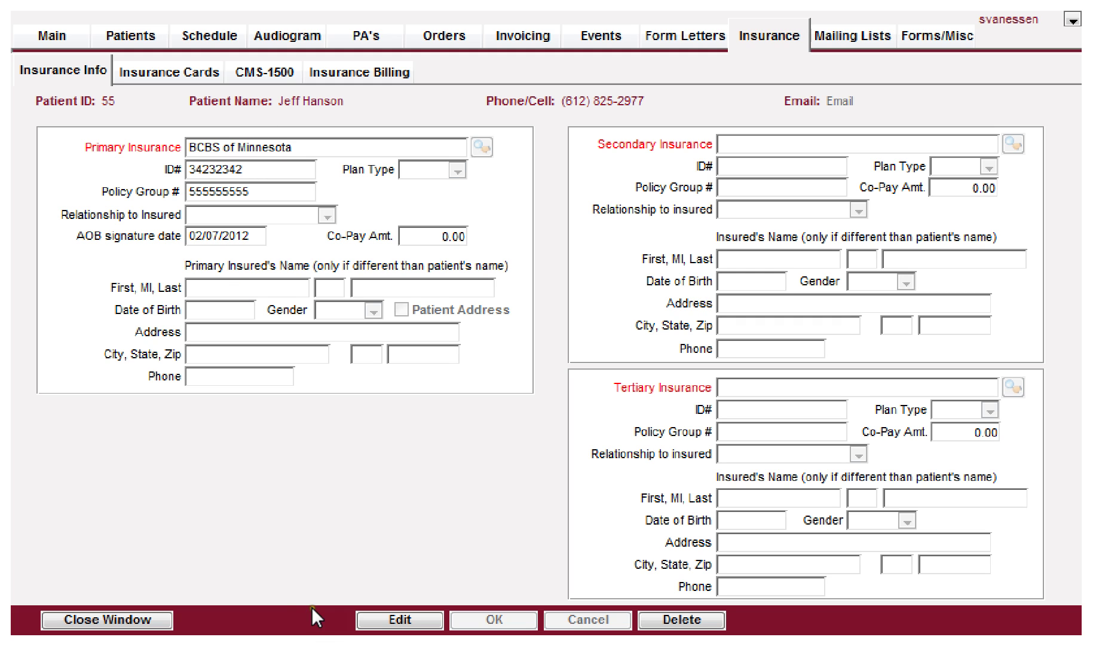
click(391, 620)
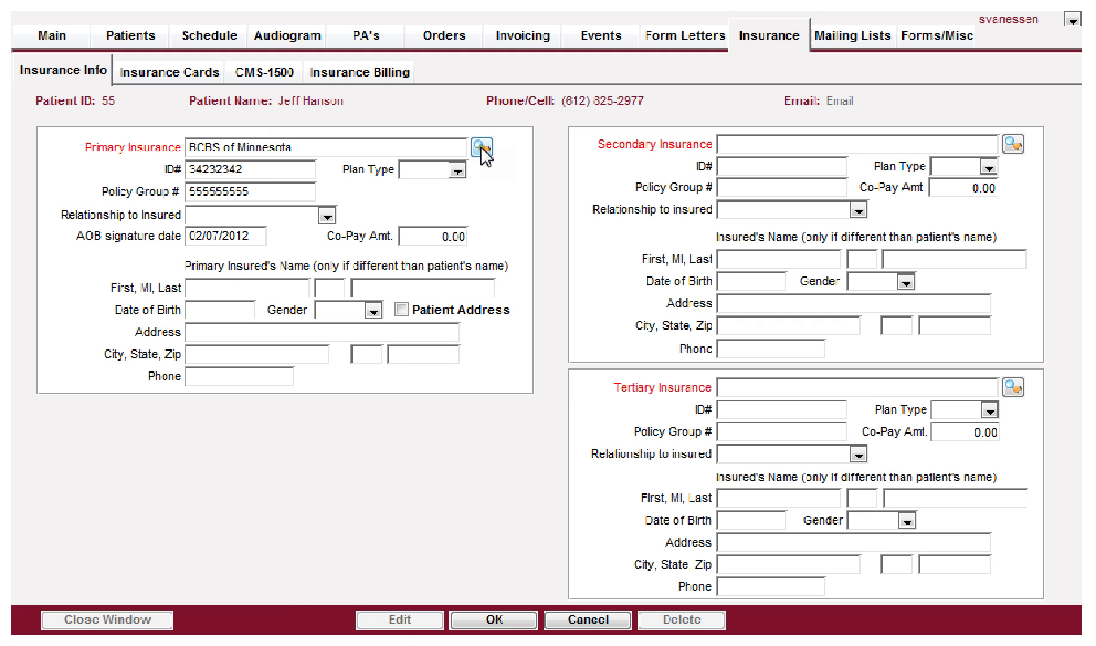
click(481, 146)
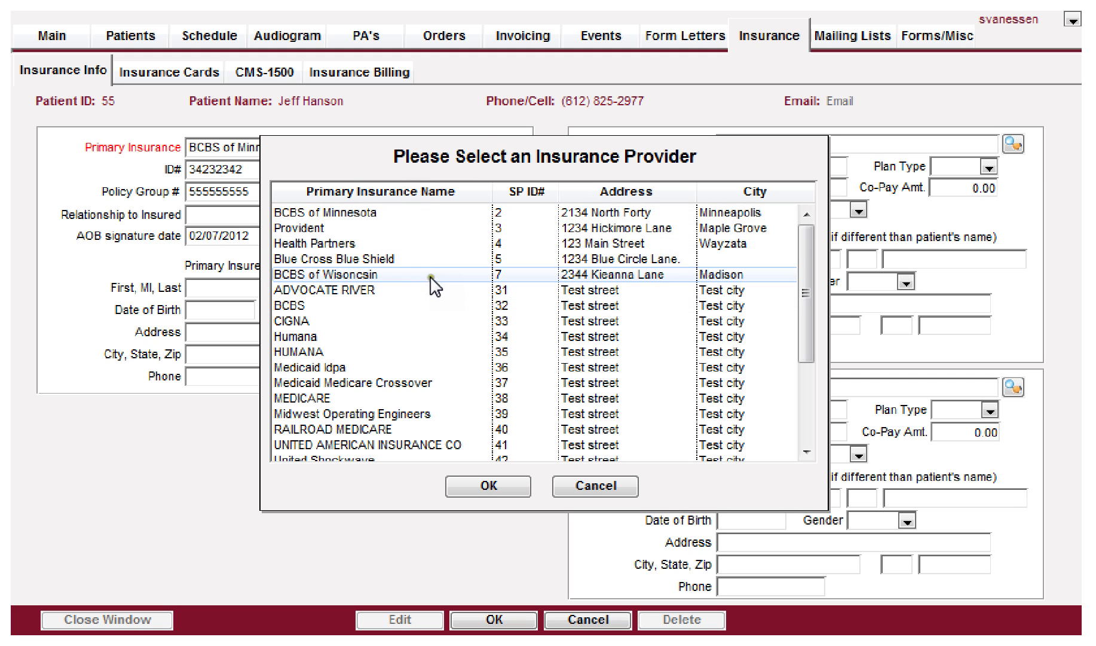
scroll(422, 260, down, 3)
scroll(422, 259, up, 3)
scroll(422, 259, down, 3)
scroll(422, 259, up, 3)
scroll(425, 260, down, 3)
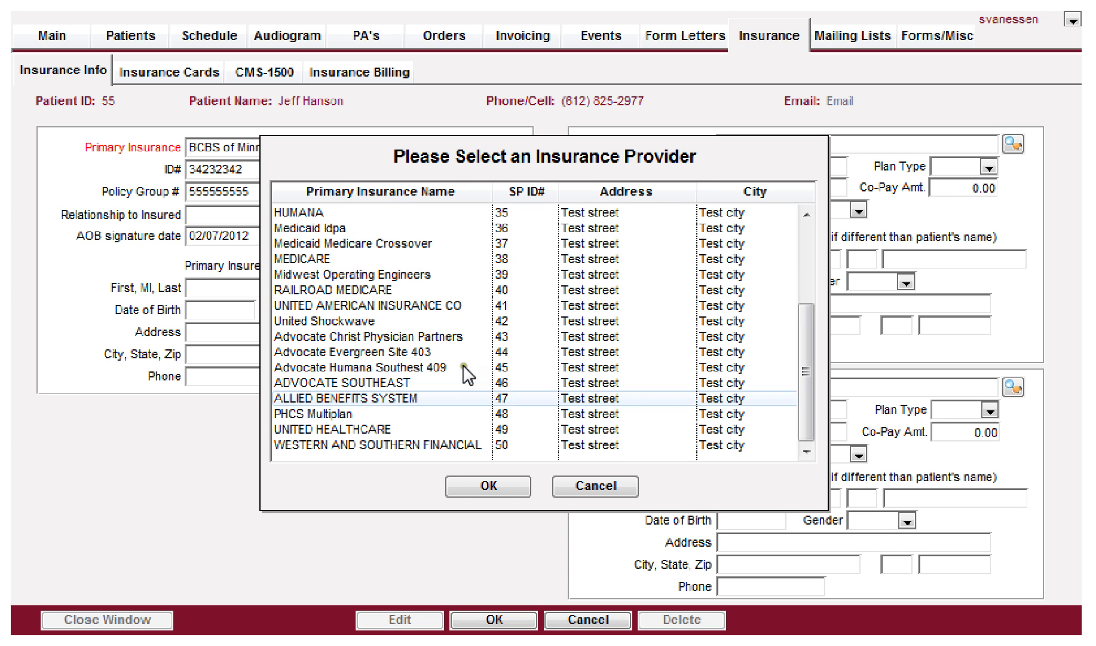
click(593, 487)
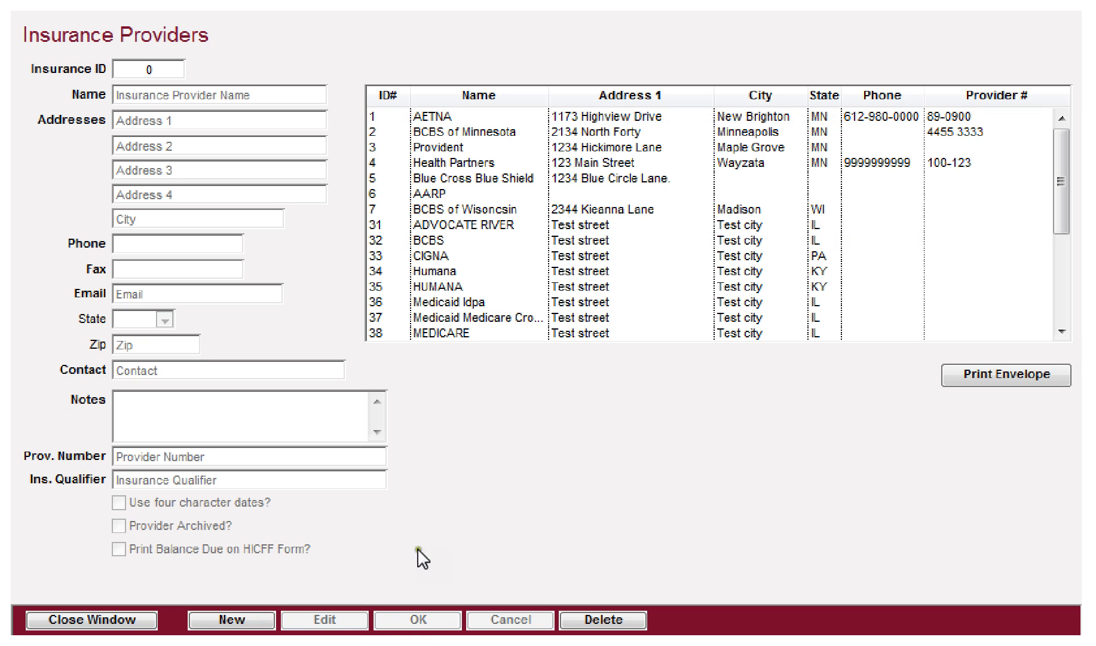
Step: Start a new insurance provider named 'Kaiser Insurance'
click(230, 618)
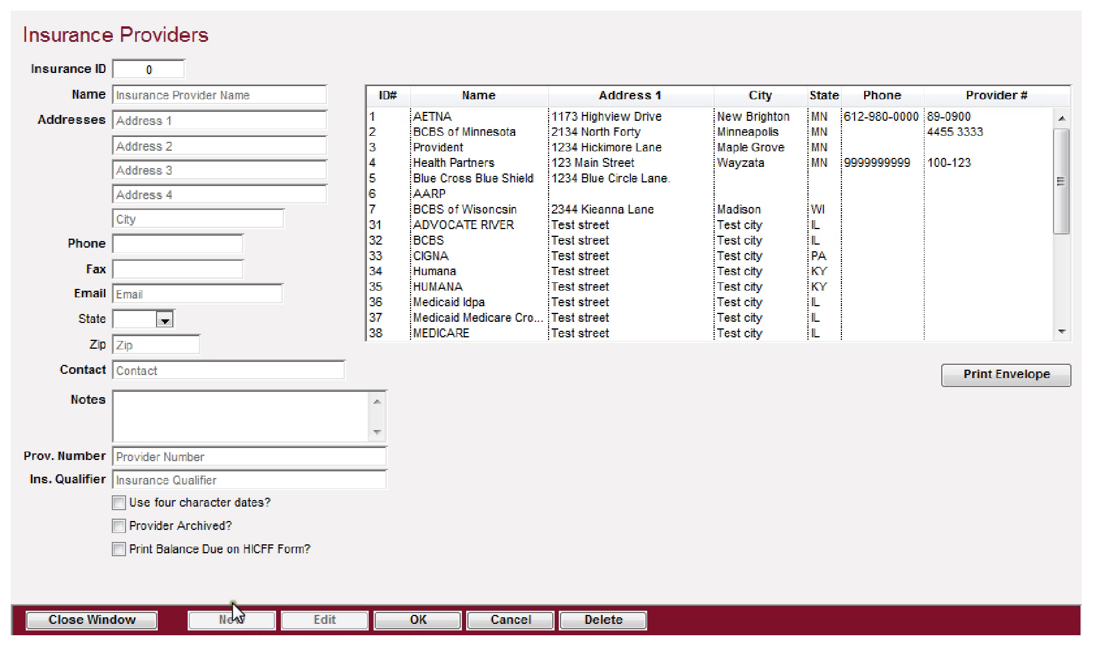
click(211, 146)
click(492, 342)
text(Ka)
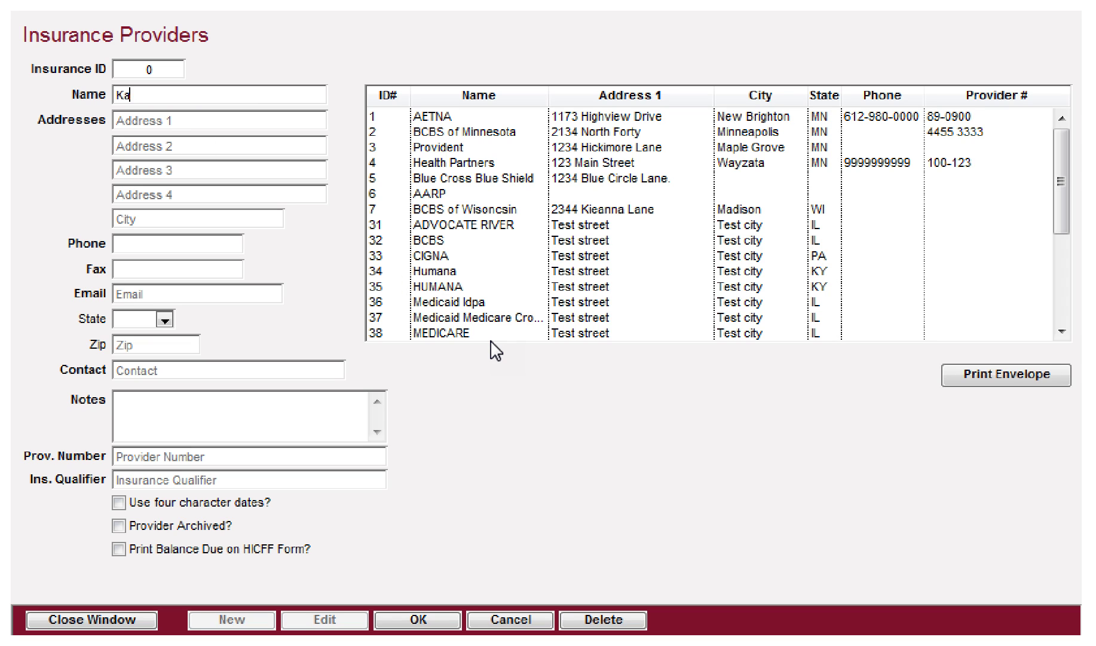
text(iser Insurance)
Step: Enter '1231 Business Lane' as the provider's first address line
key(Tab)
text(12312)
key(BackSpace)
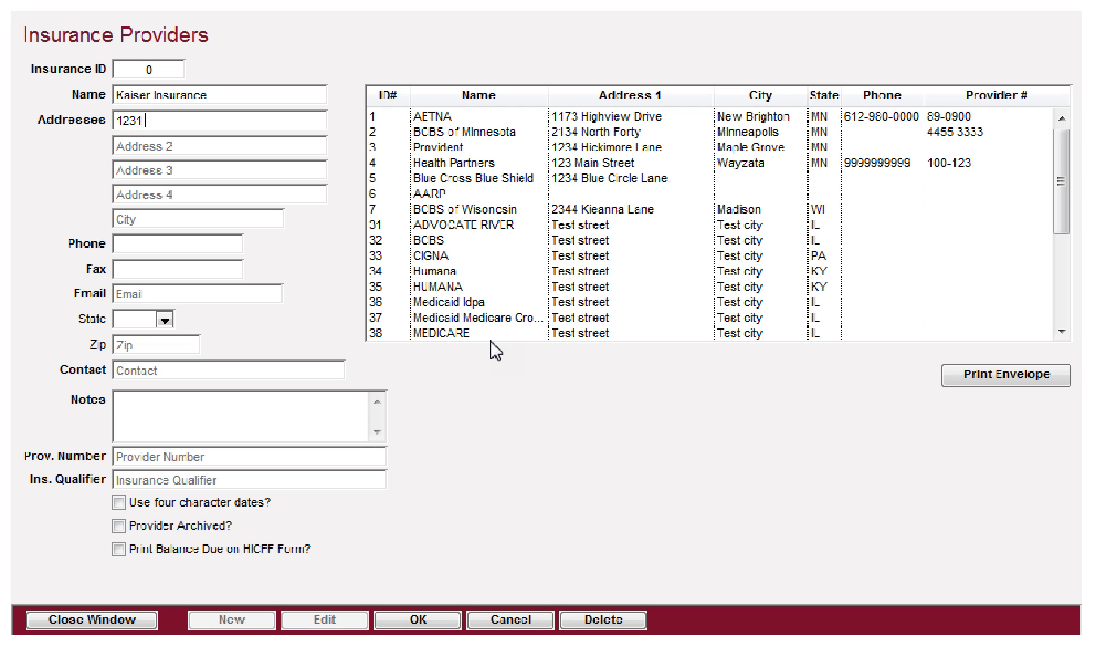
text(Business Lan)
key(BackSpace)
key(BackSpace)
text(ane)
Step: Set the state to CA and the zip to 90028, leaving phone and fax blank
key(Tab)
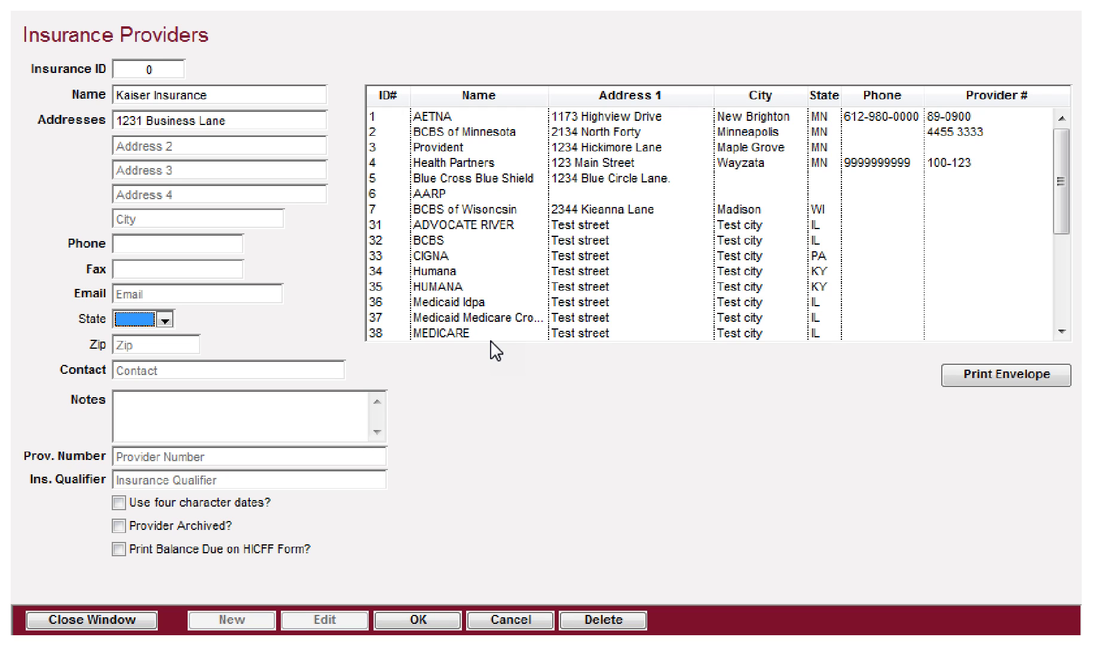
click(166, 320)
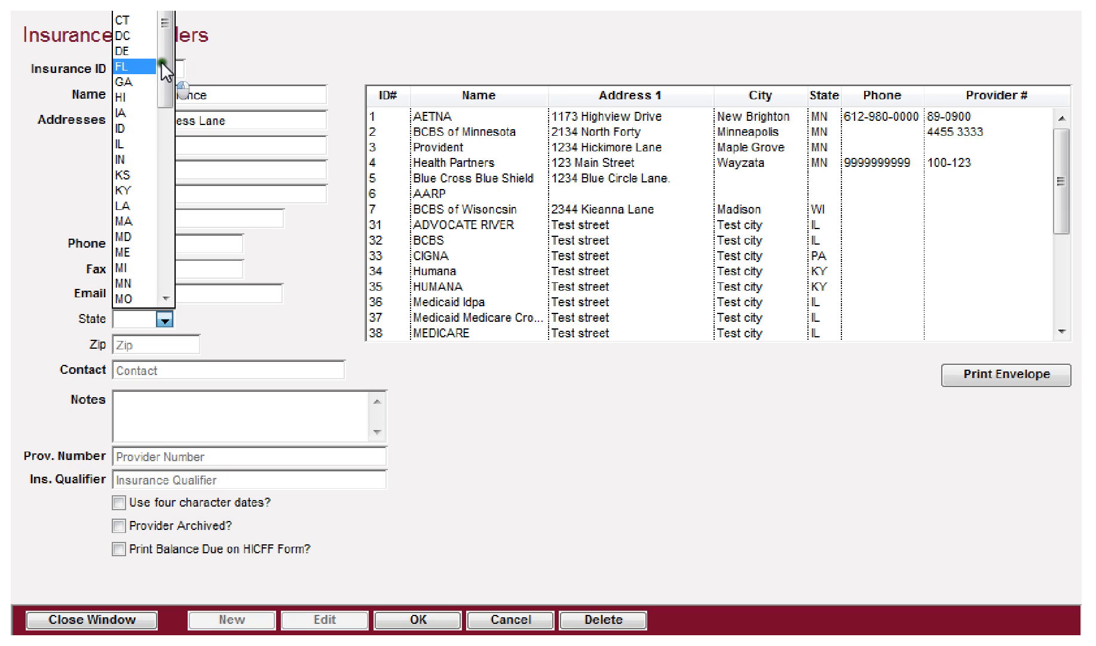
drag(162, 64, 160, 50)
key(c)
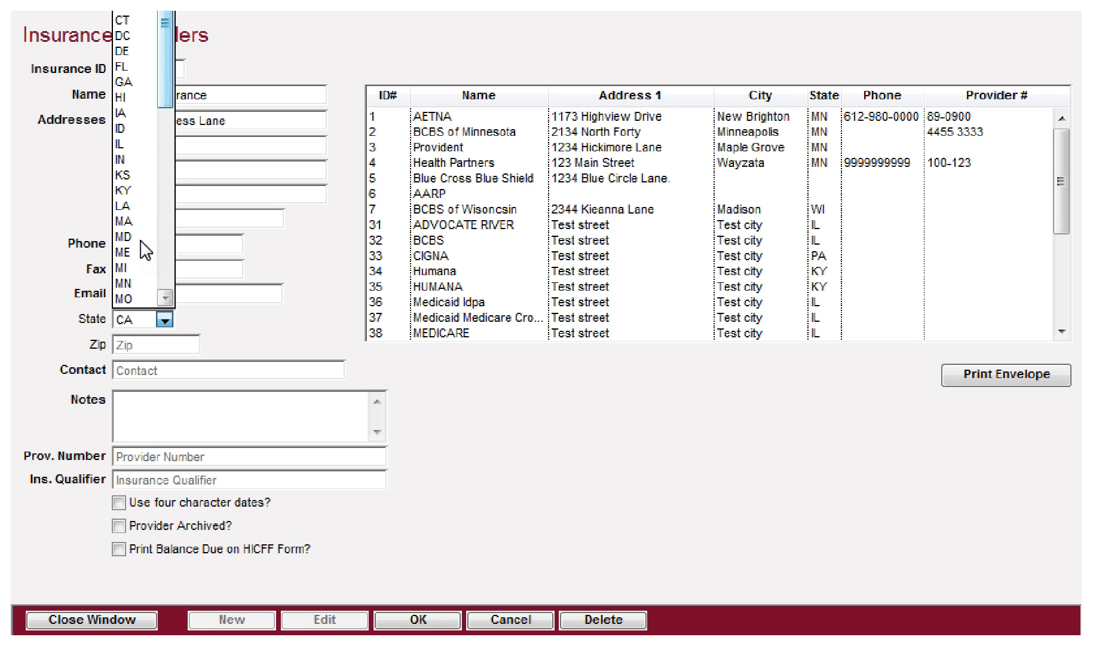
key(Tab)
text(90028)
key(Tab)
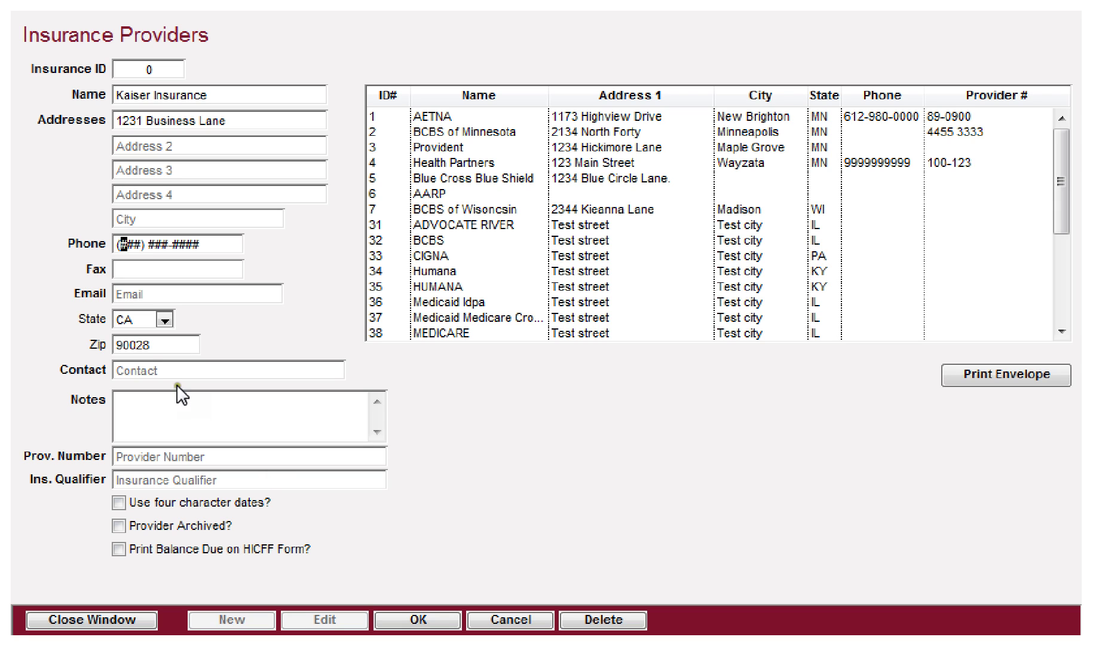
key(Tab)
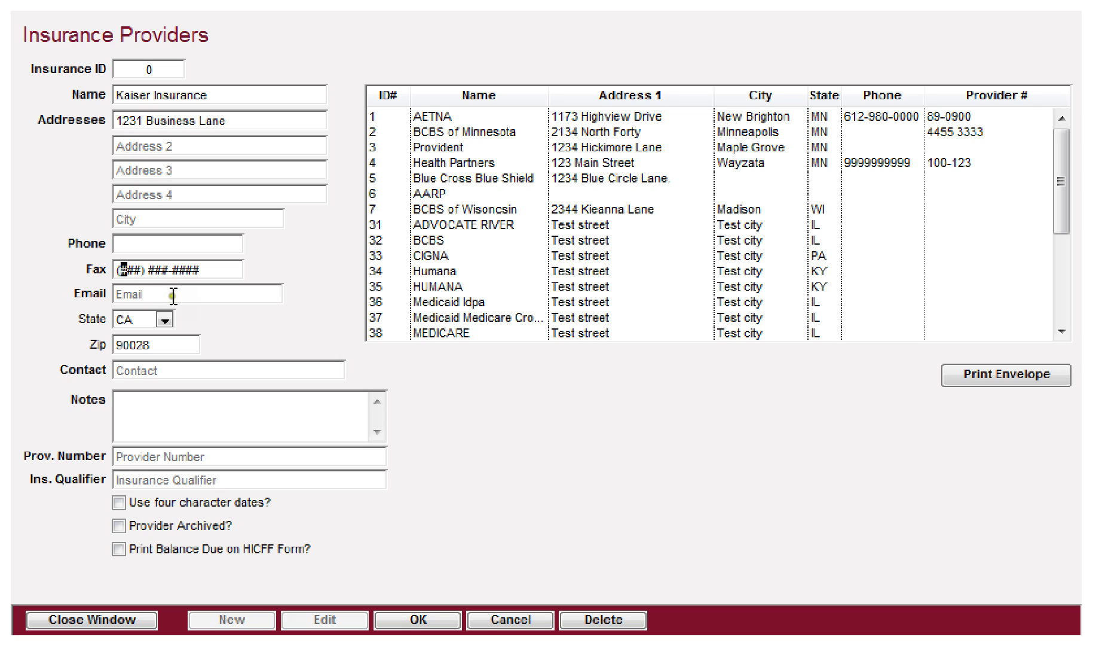
Step: Step through the email, contact, notes, provider number and insurance qualifier fields
click(153, 295)
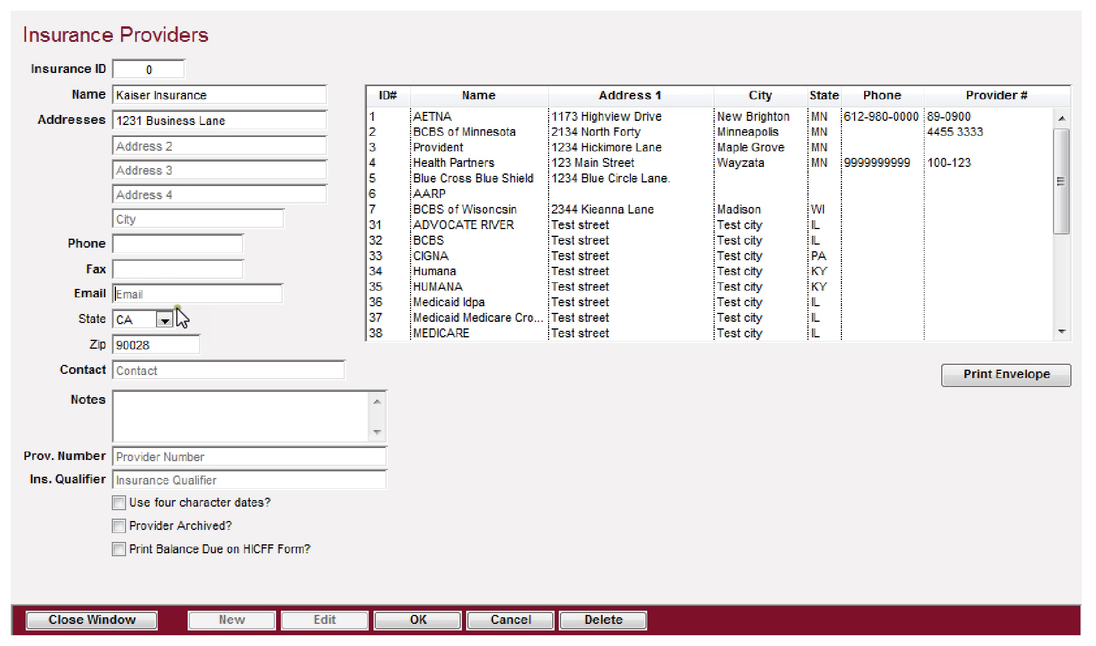
click(150, 346)
click(136, 371)
click(186, 411)
click(161, 455)
click(157, 473)
Step: Try the four-character dates, archived and print-balance-due options, cancel the provider, then select AETNA
click(124, 499)
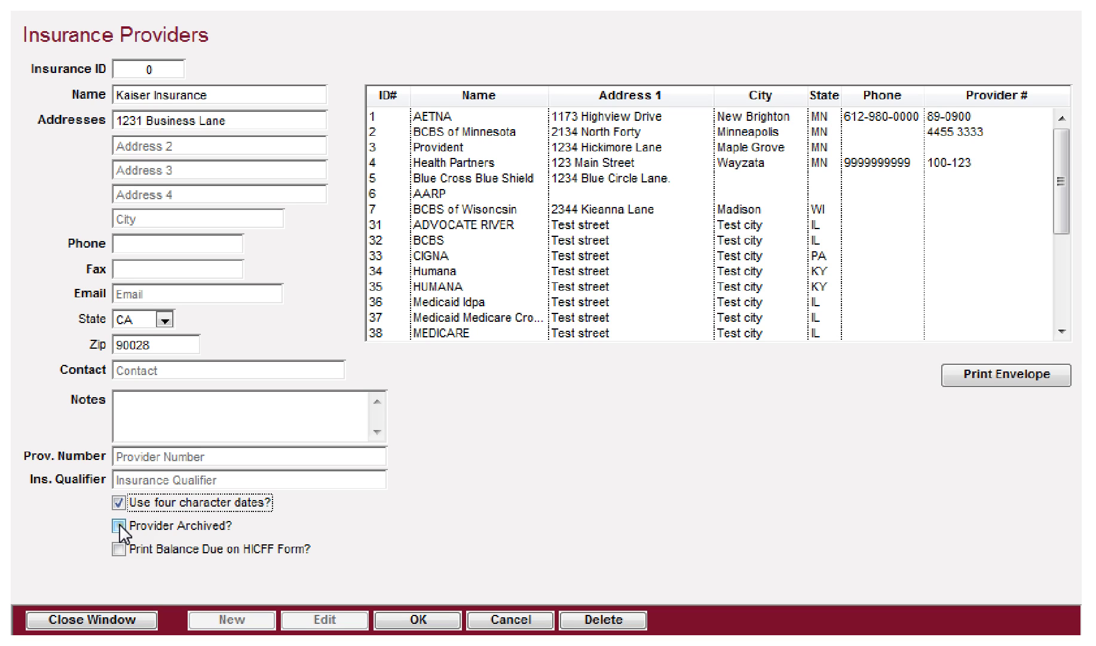
click(119, 525)
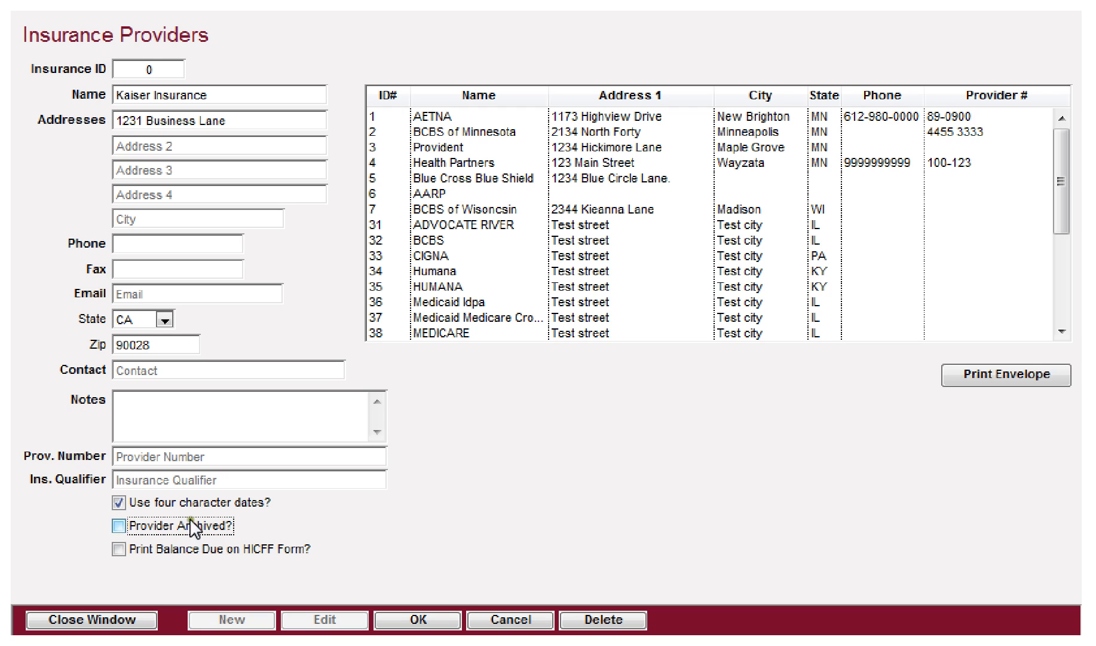
click(119, 548)
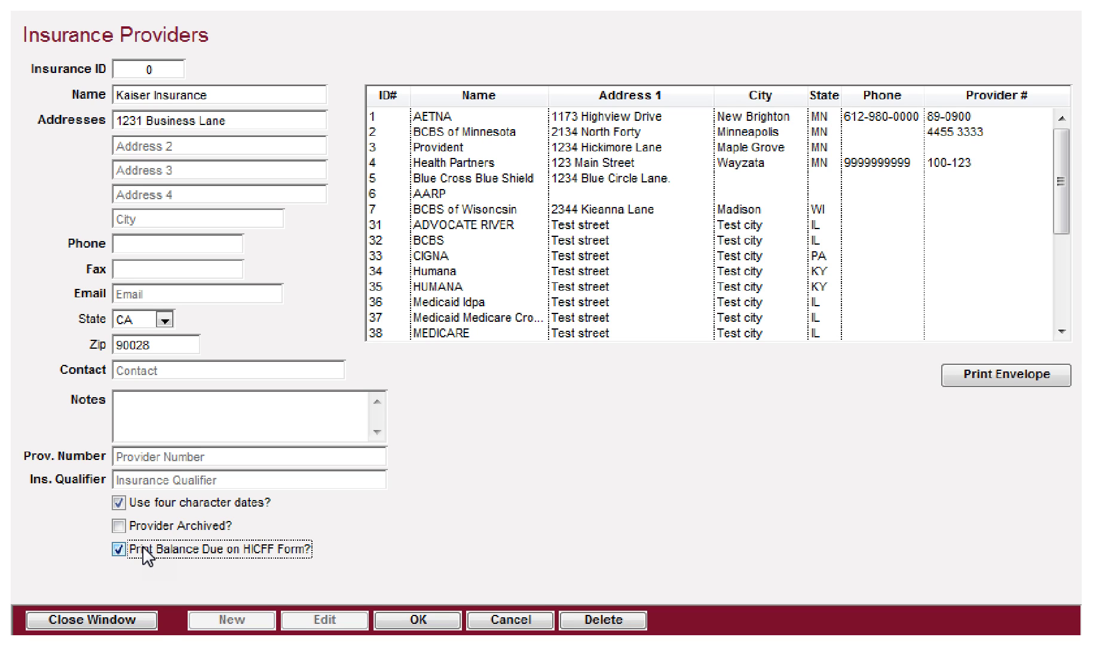
click(128, 501)
click(120, 548)
click(518, 620)
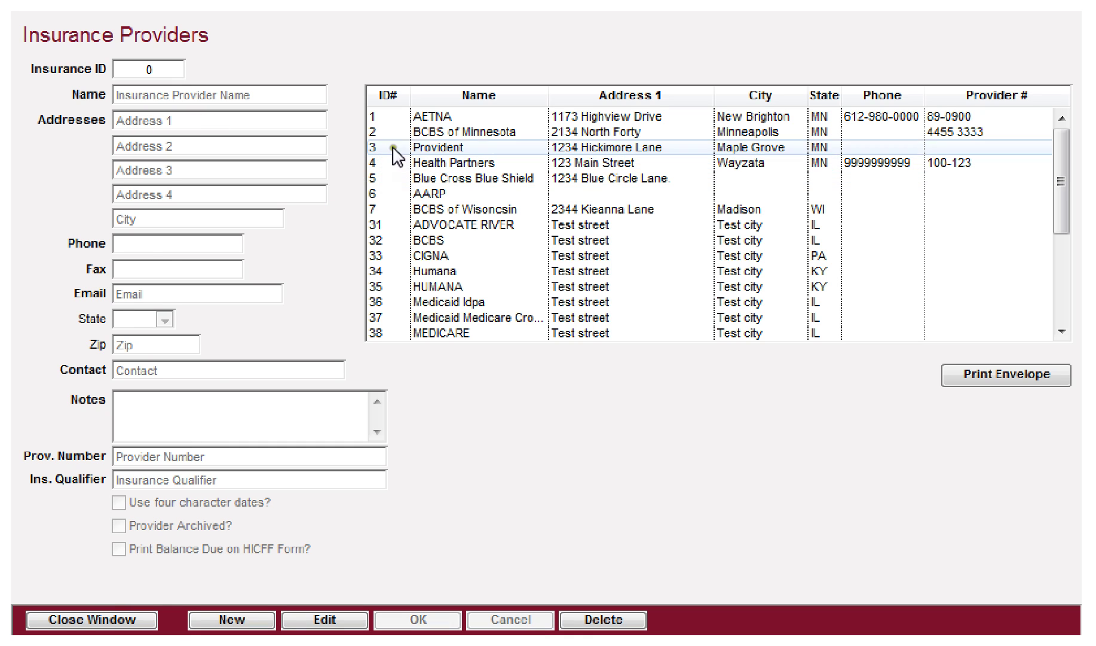
click(425, 117)
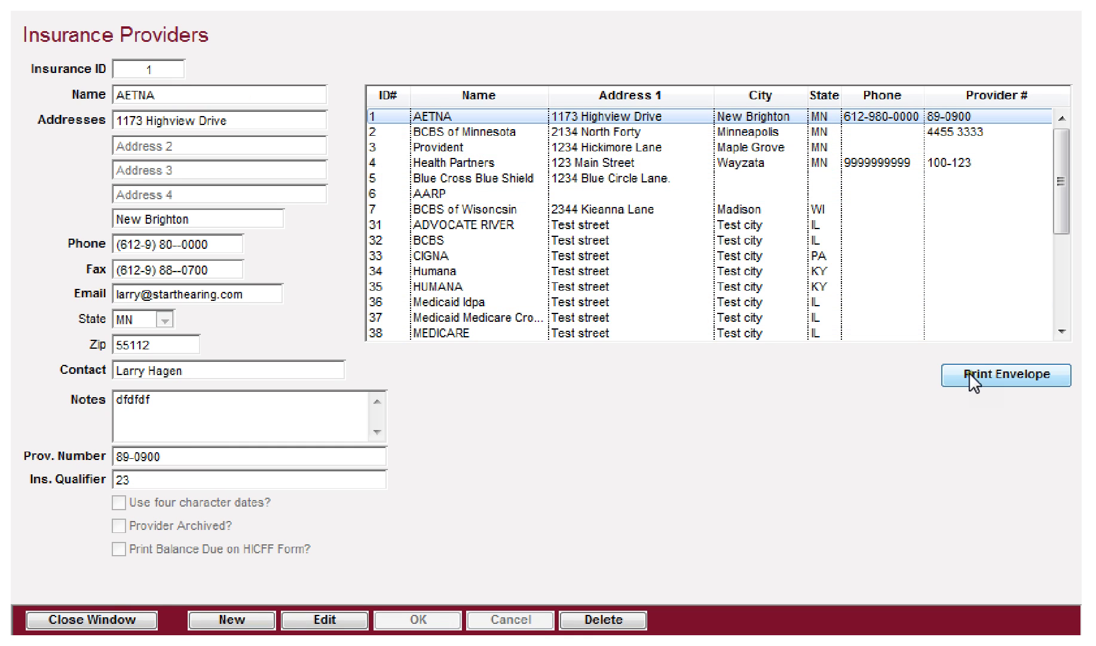
Step: Preview AETNA's envelope, close the preview, and close the Insurance Providers window
click(969, 373)
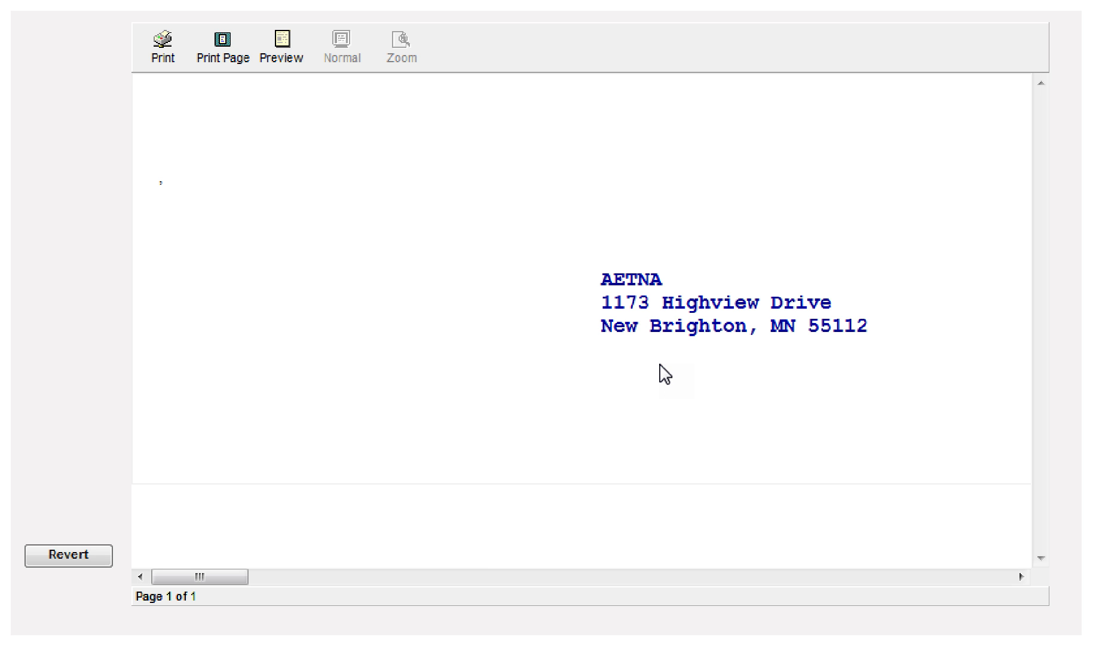
click(84, 556)
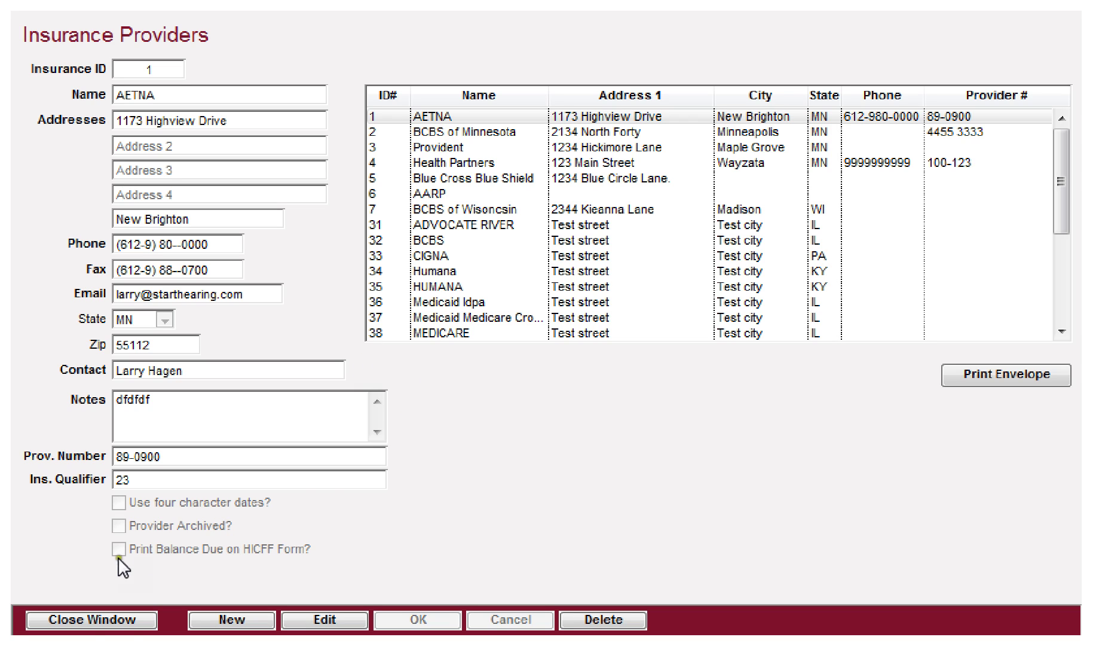
click(80, 619)
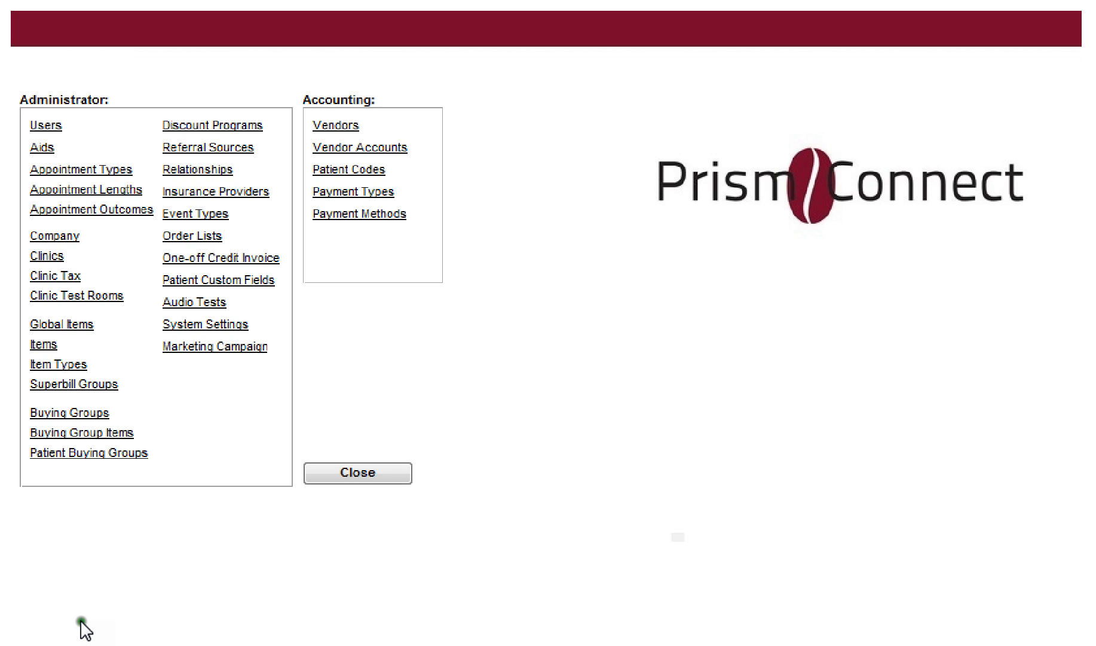
Step: Dismiss the Data Entry Error, cancel the insurance edit, and show the patient's Events tab
click(186, 216)
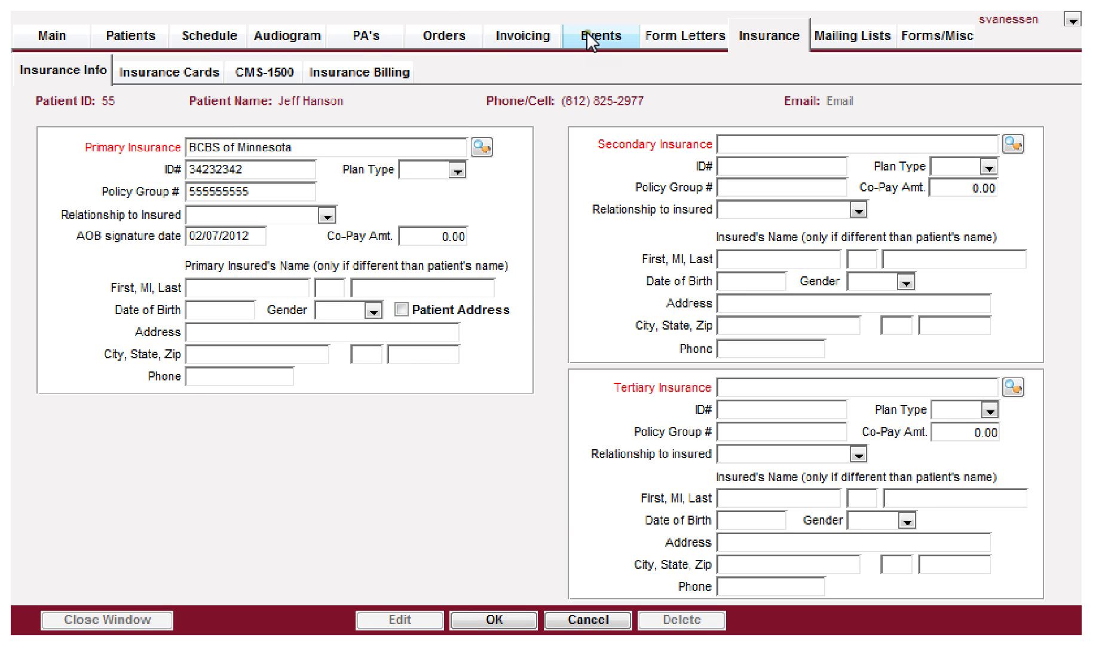
click(594, 33)
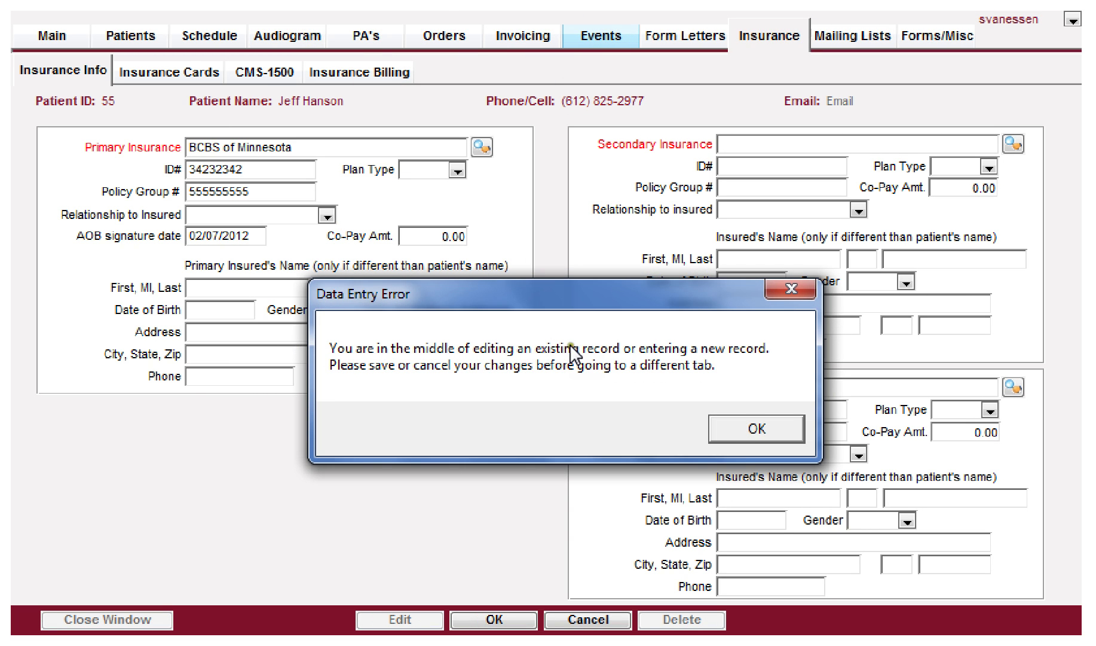
click(748, 433)
click(583, 619)
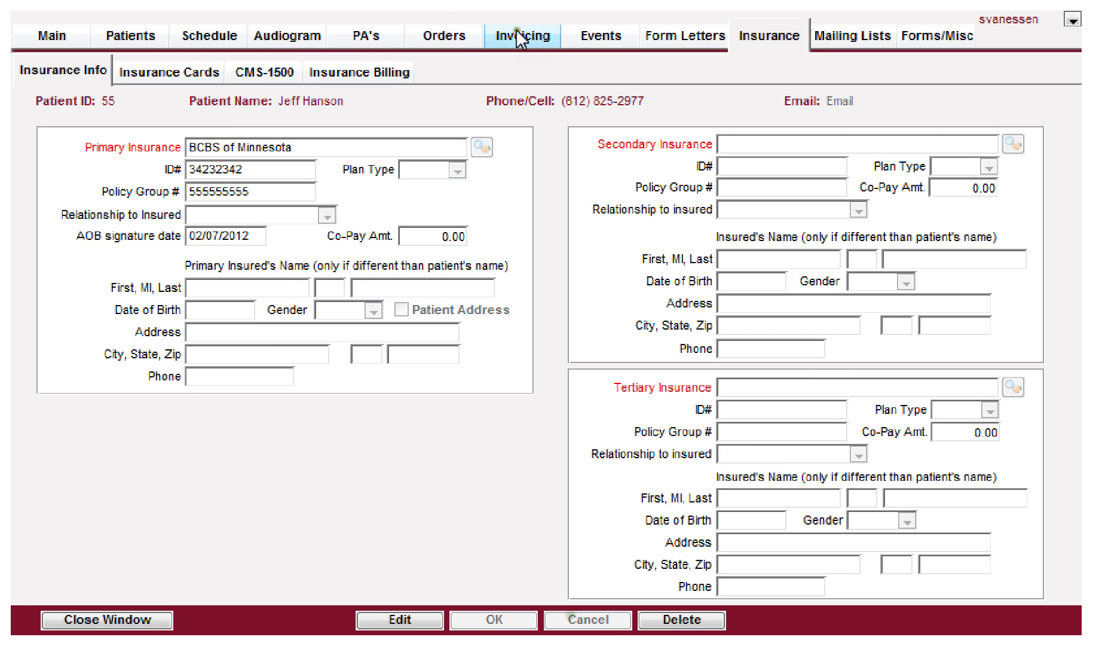
click(606, 41)
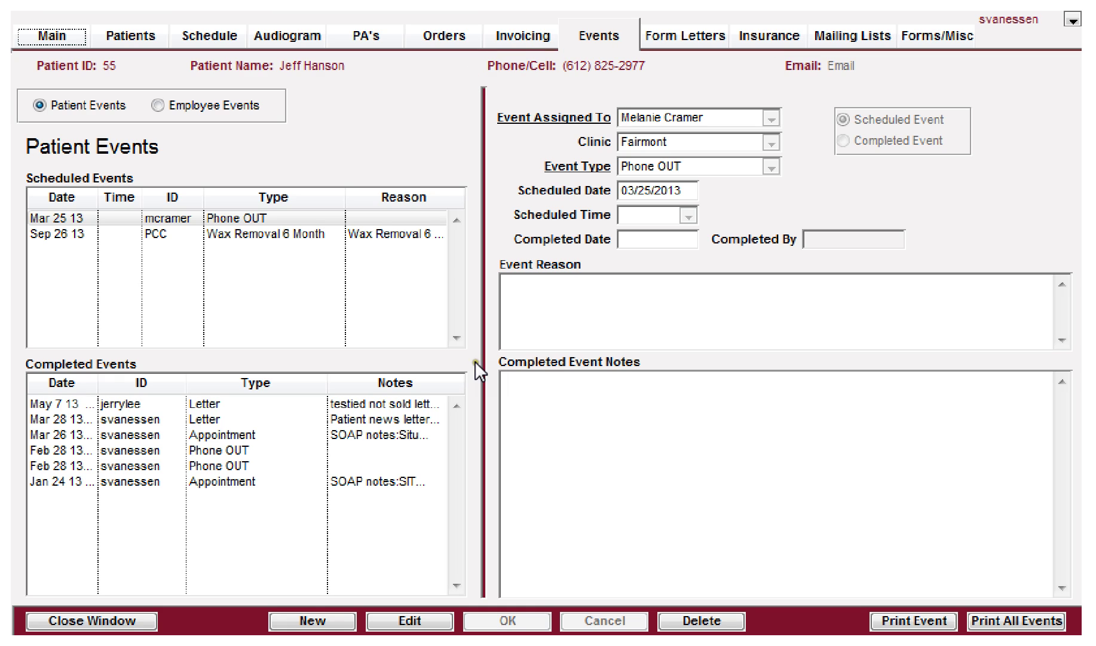
Step: Start a new patient event, check the Event Type list, and open Event Types setup
click(302, 621)
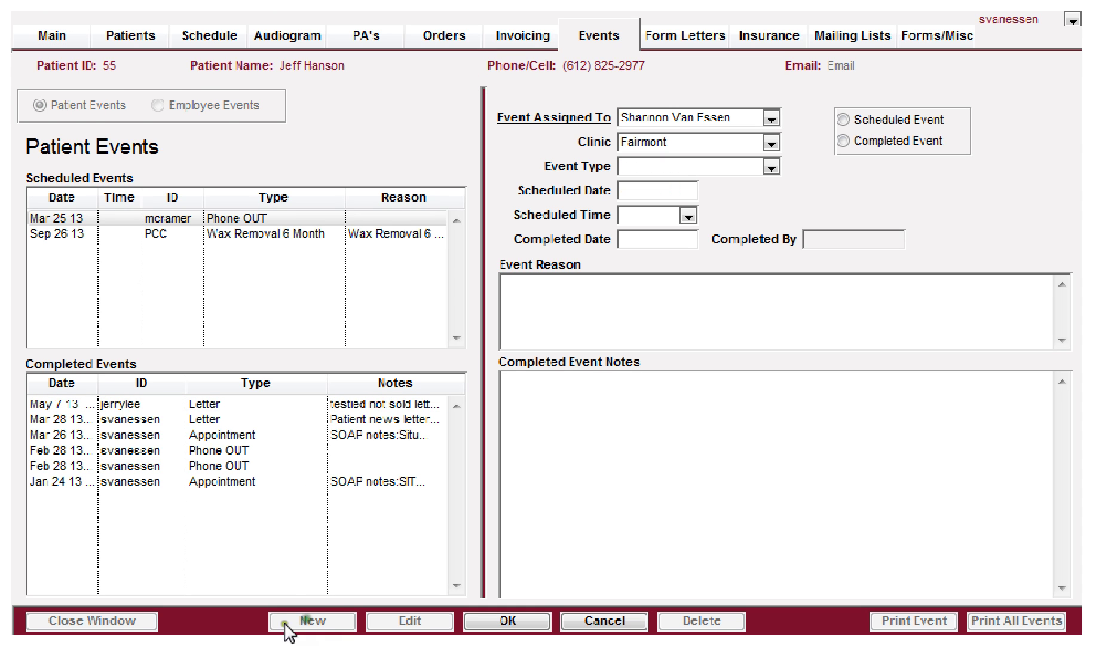
click(745, 169)
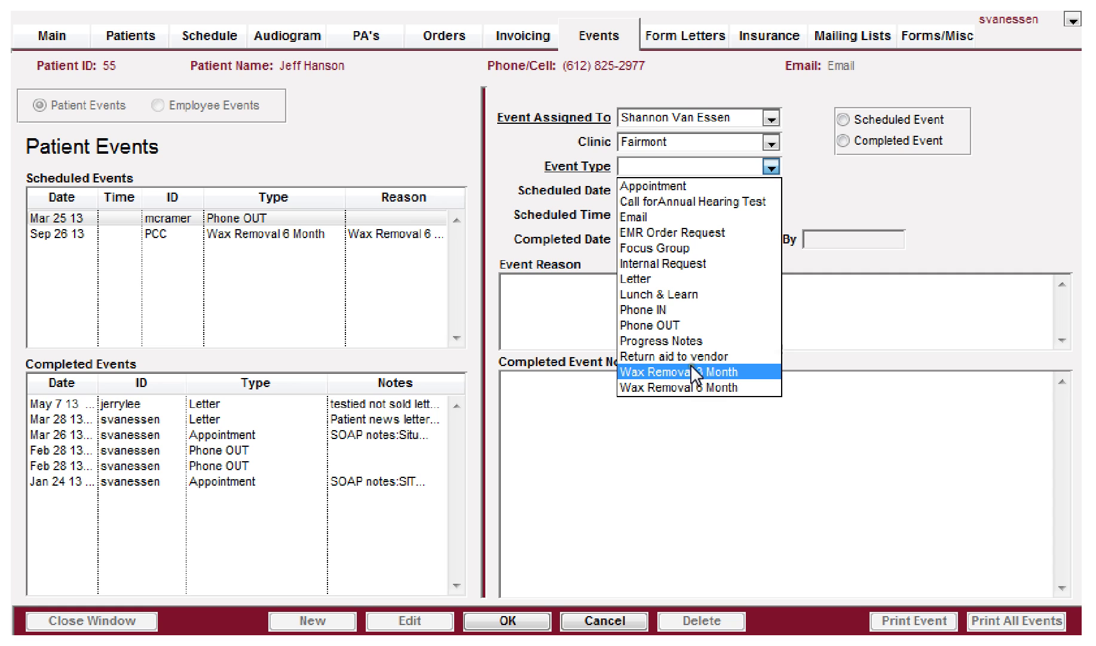
click(610, 9)
click(608, 4)
click(634, 17)
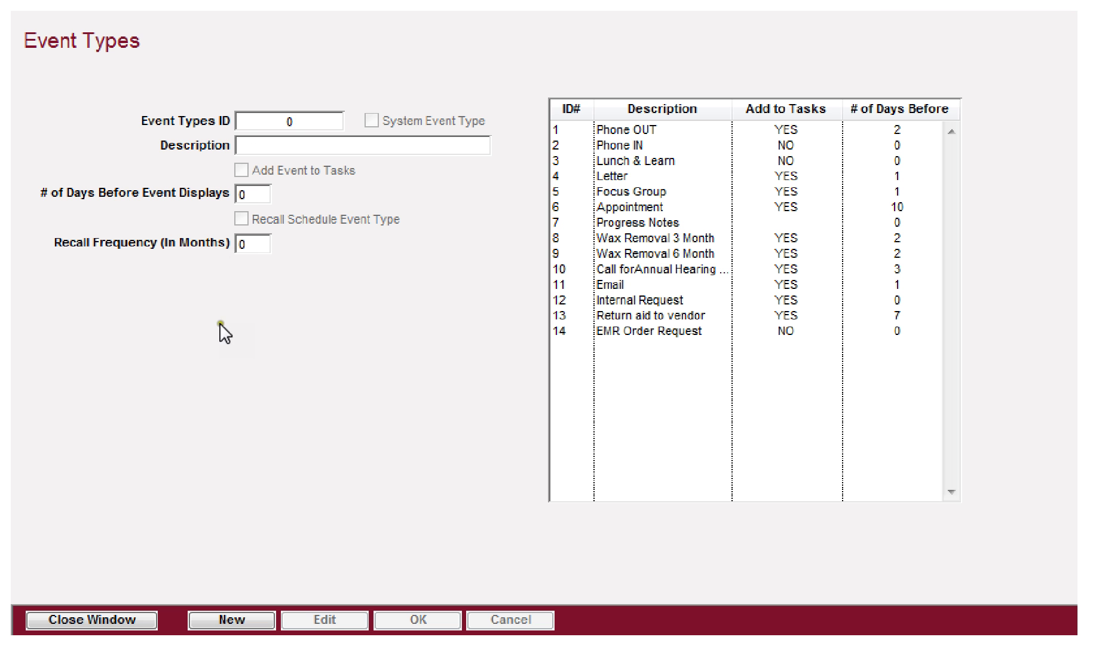
Step: Add a new event type described as 'Birthday Card', then return to the patient's Events tab
click(237, 619)
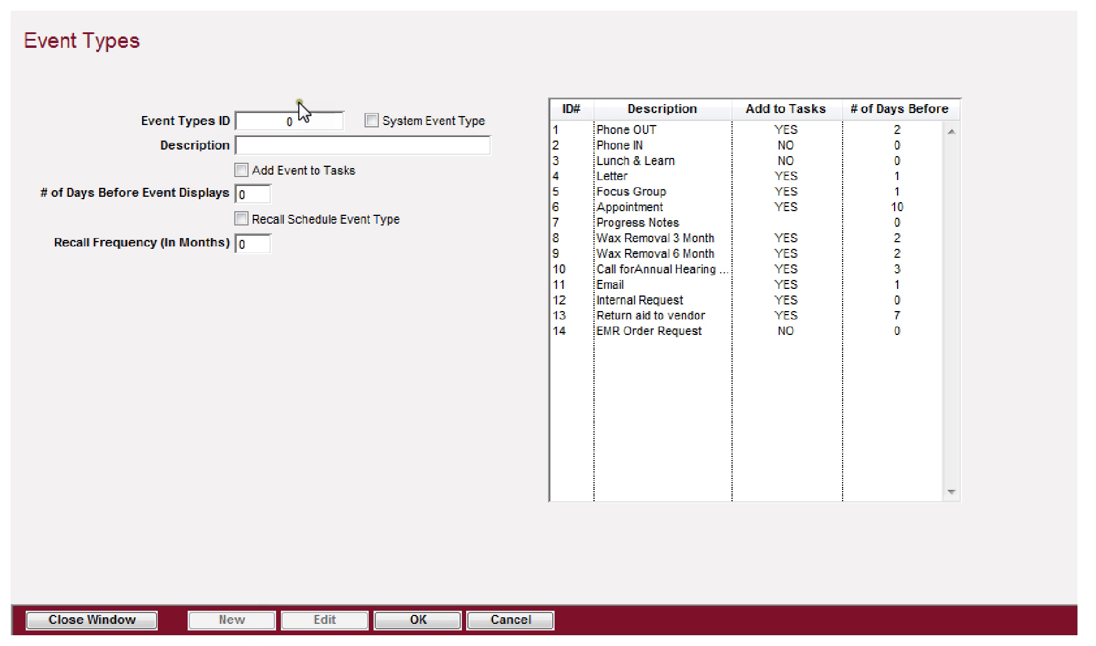
click(290, 145)
text(Birthday Card)
key(Tab)
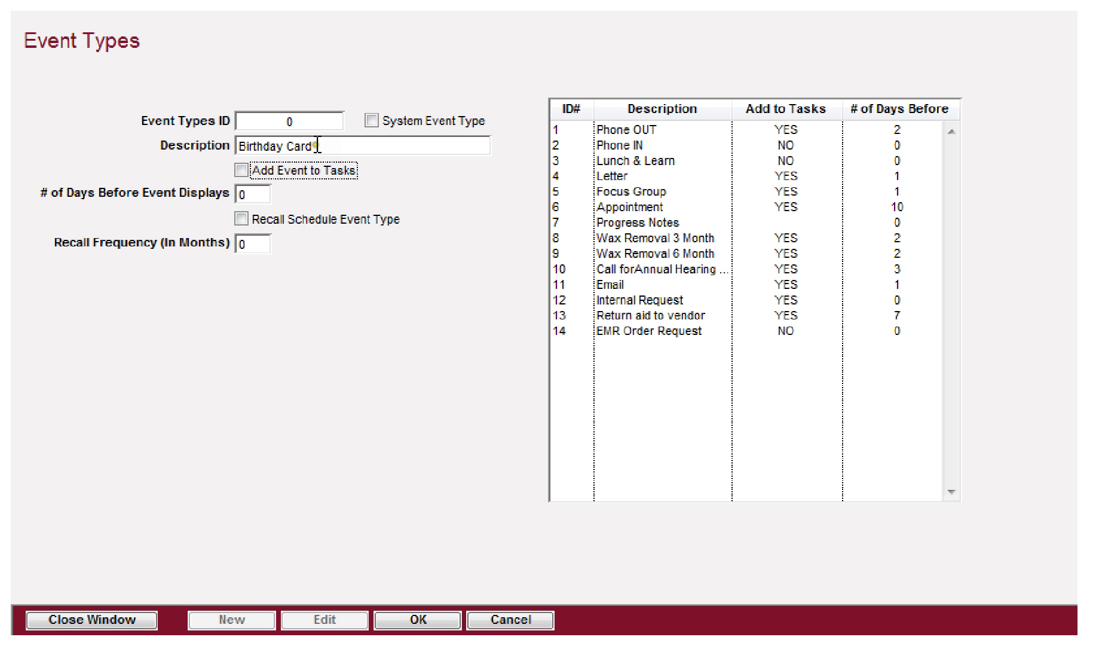
click(367, 64)
click(795, 2)
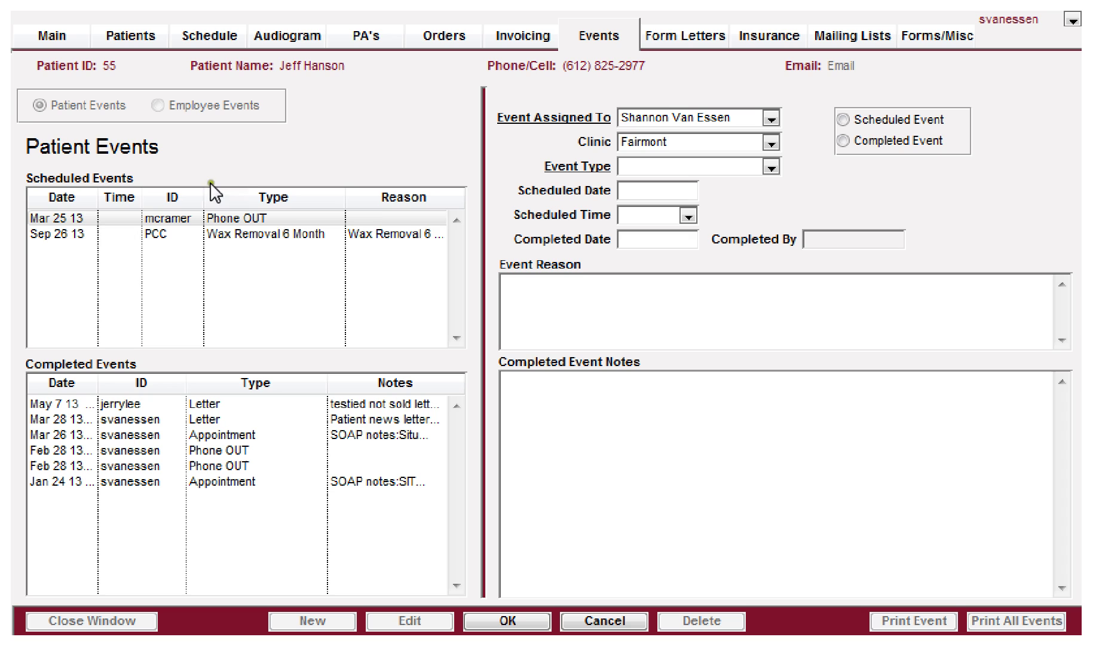
Step: Set up a new event dated 07/31/2013 and mark it as completed
click(75, 404)
click(656, 159)
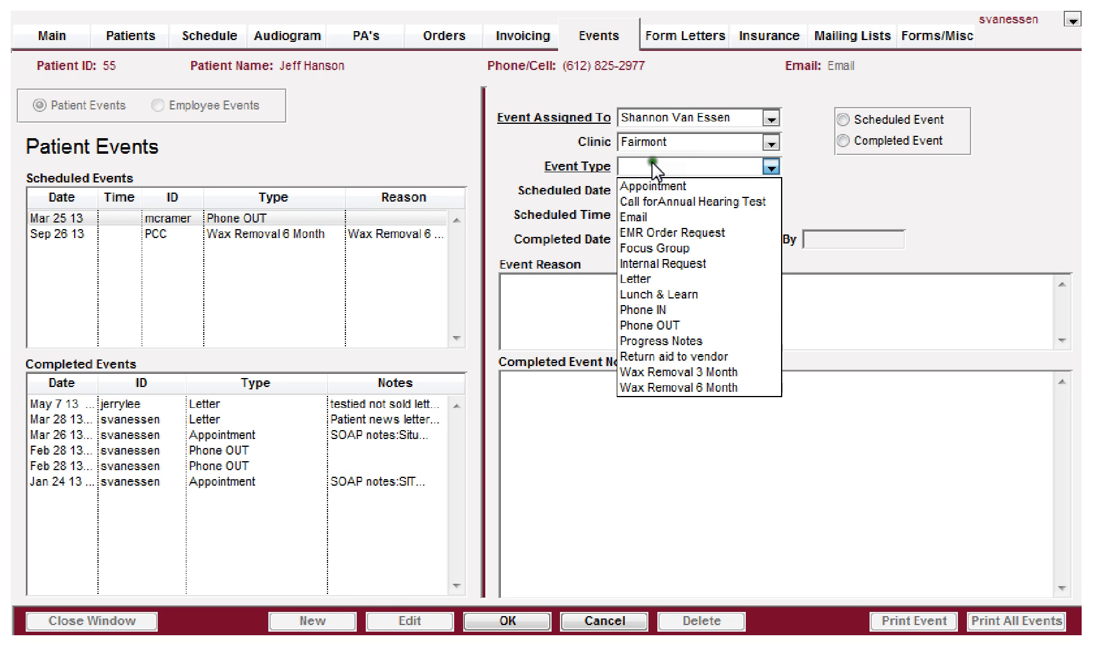
click(656, 161)
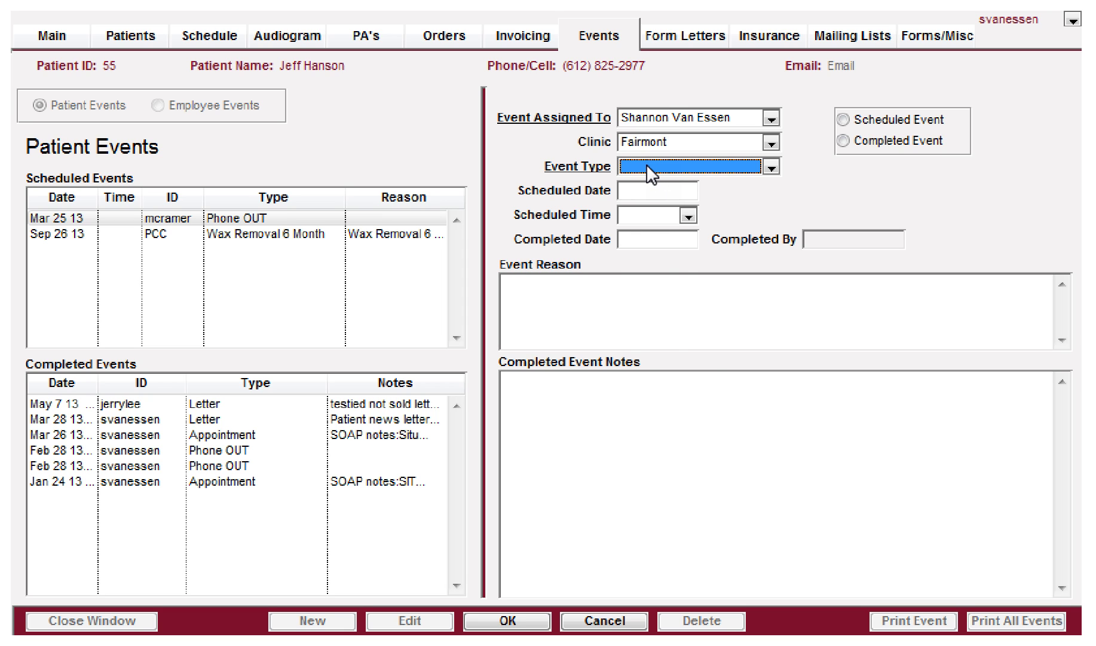
click(646, 165)
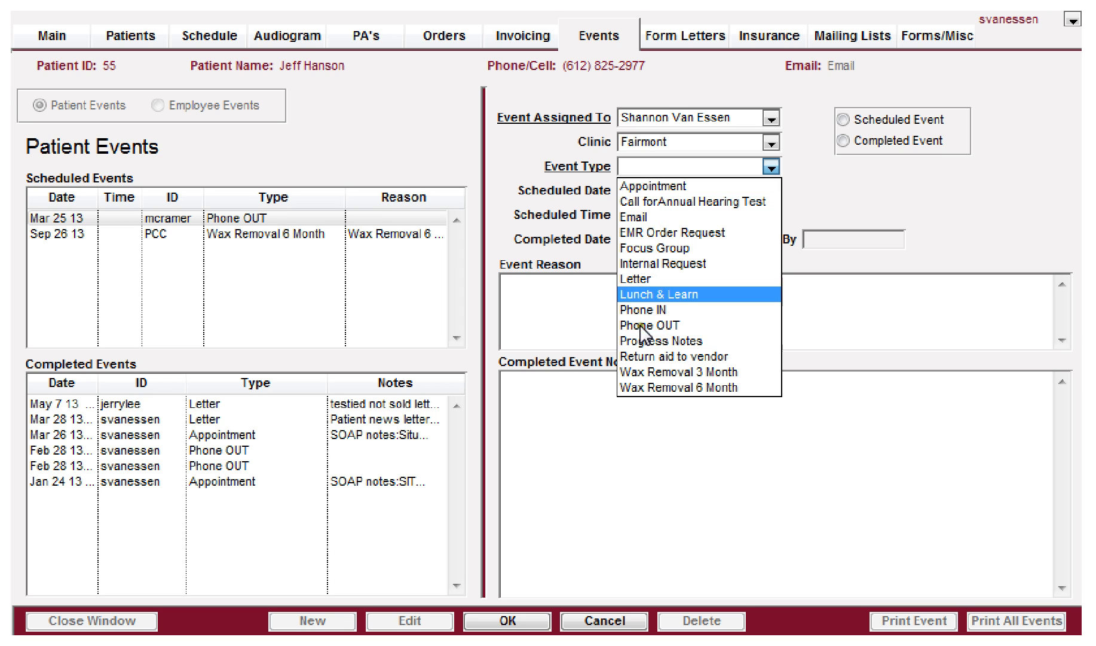
click(642, 162)
click(633, 190)
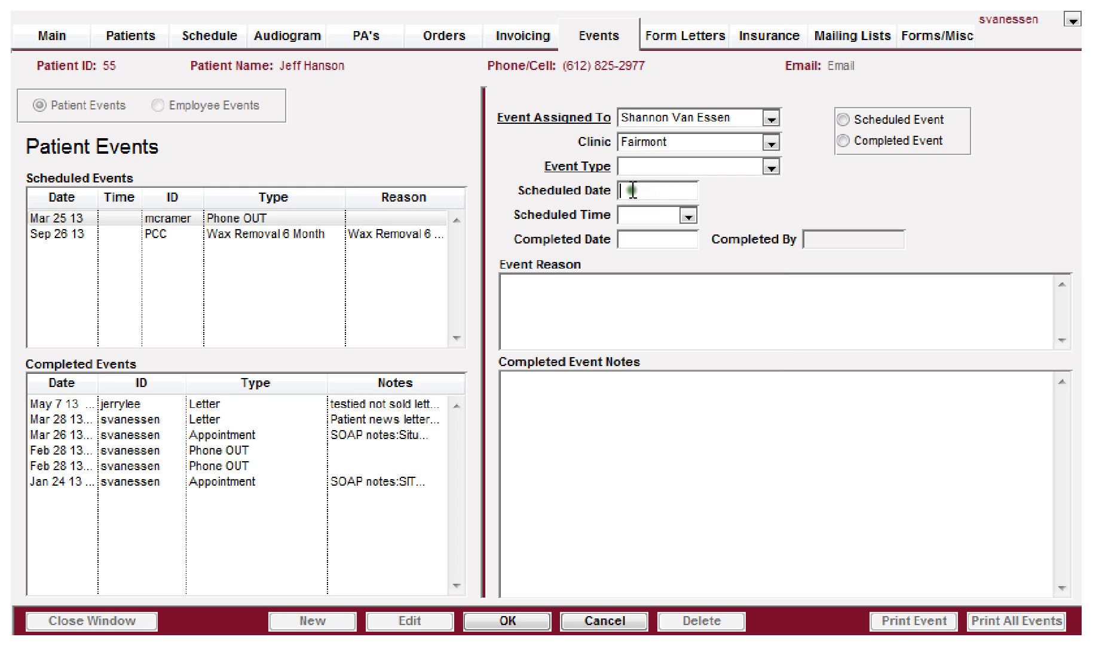
click(629, 238)
click(844, 140)
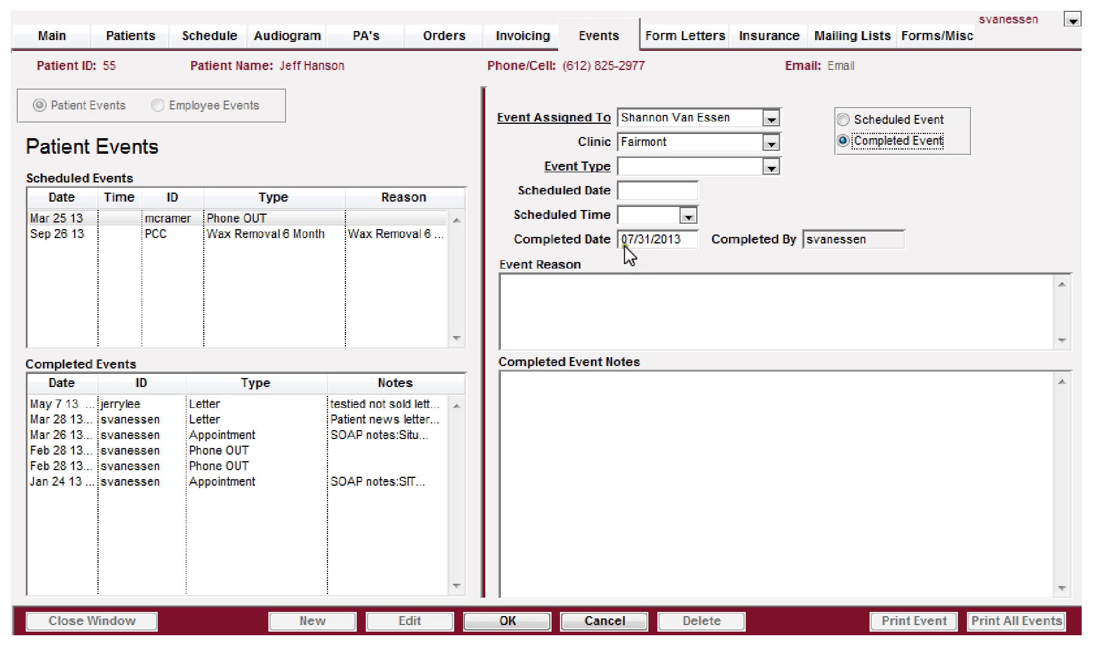
Step: Add the note 'July birthday card was sent', attempt saving, then open Event Type after the alert
click(563, 432)
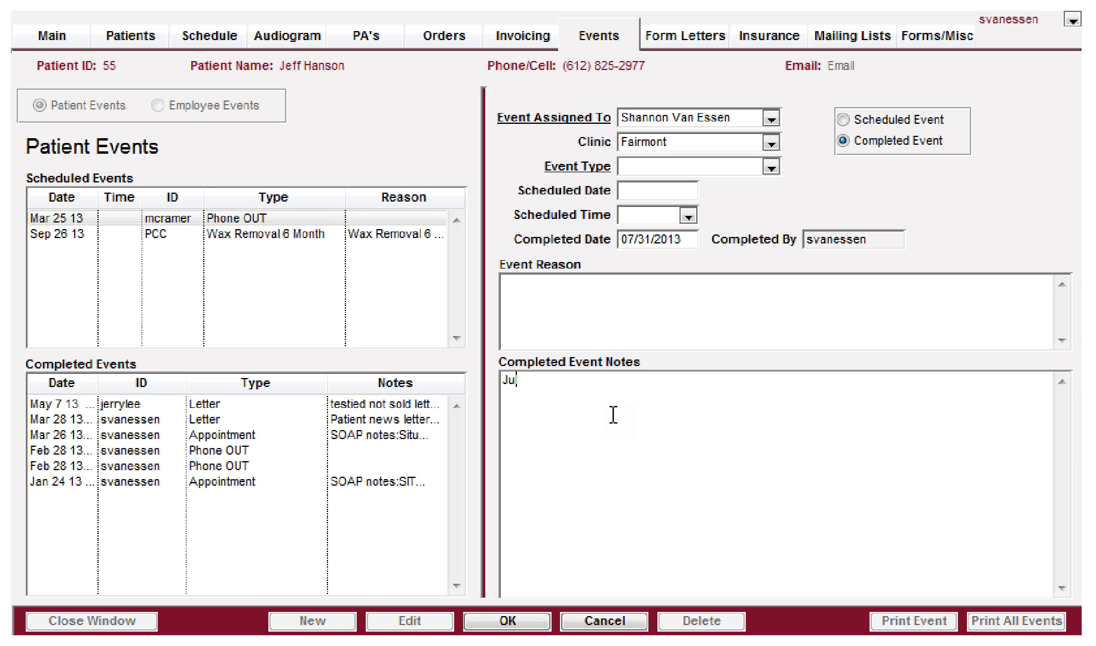
text(July birthd)
text(ay care)
text( wer)
key(BackSpace)
key(BackSpace)
text(as sent.)
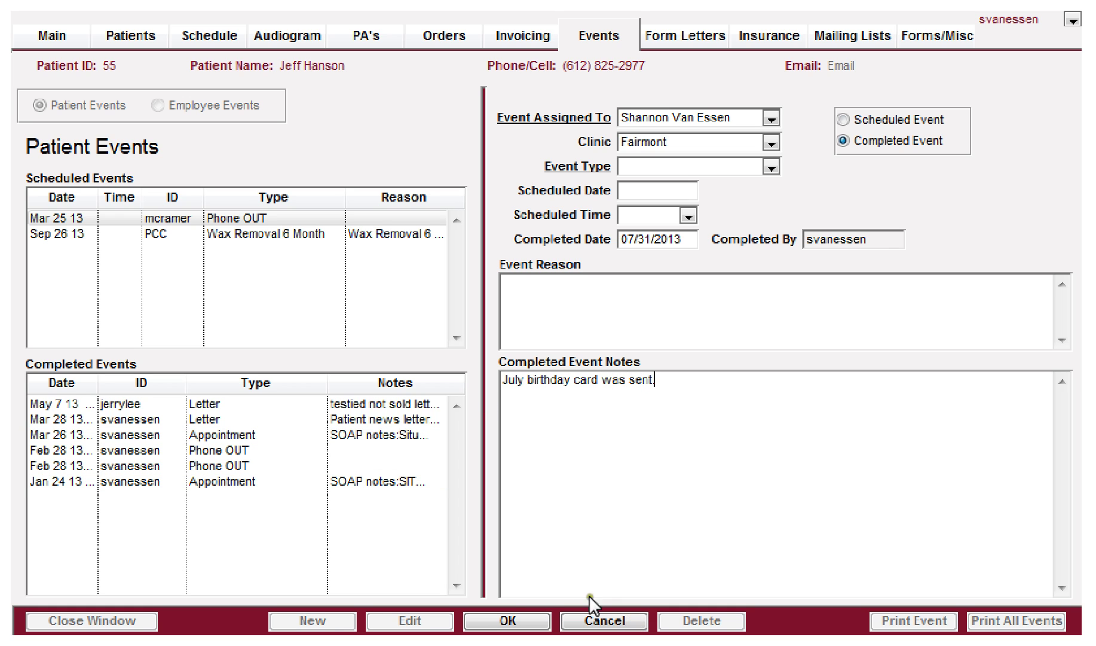
click(506, 622)
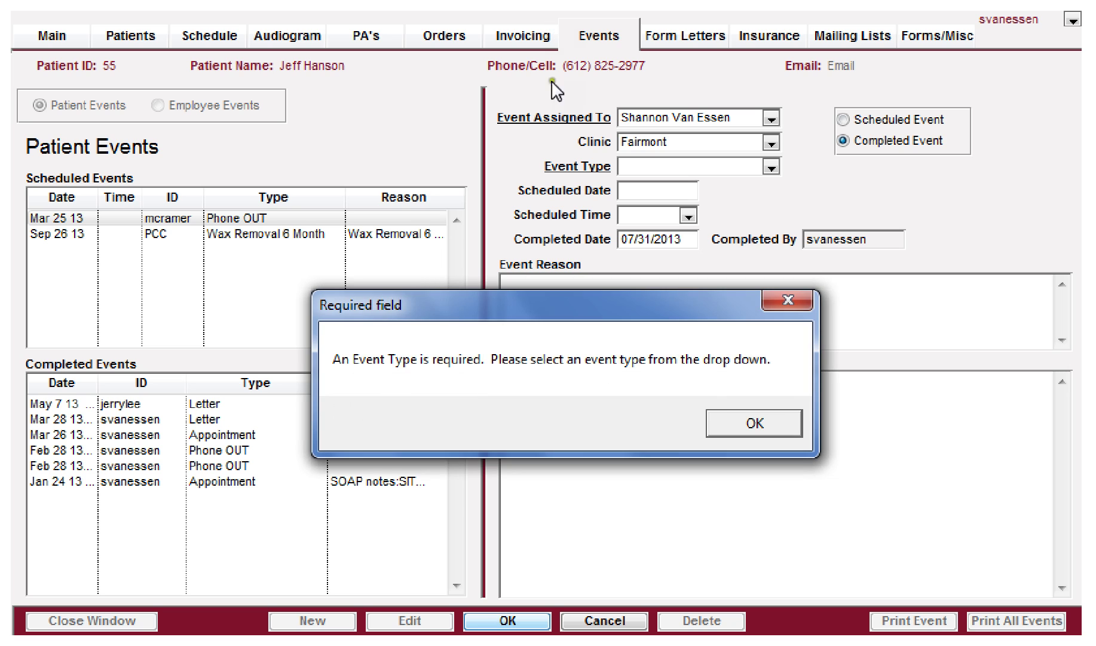
click(746, 423)
click(706, 167)
click(706, 169)
Step: Cancel the unsaved event and the Birthday Card type, then load the Appointment event type
click(582, 621)
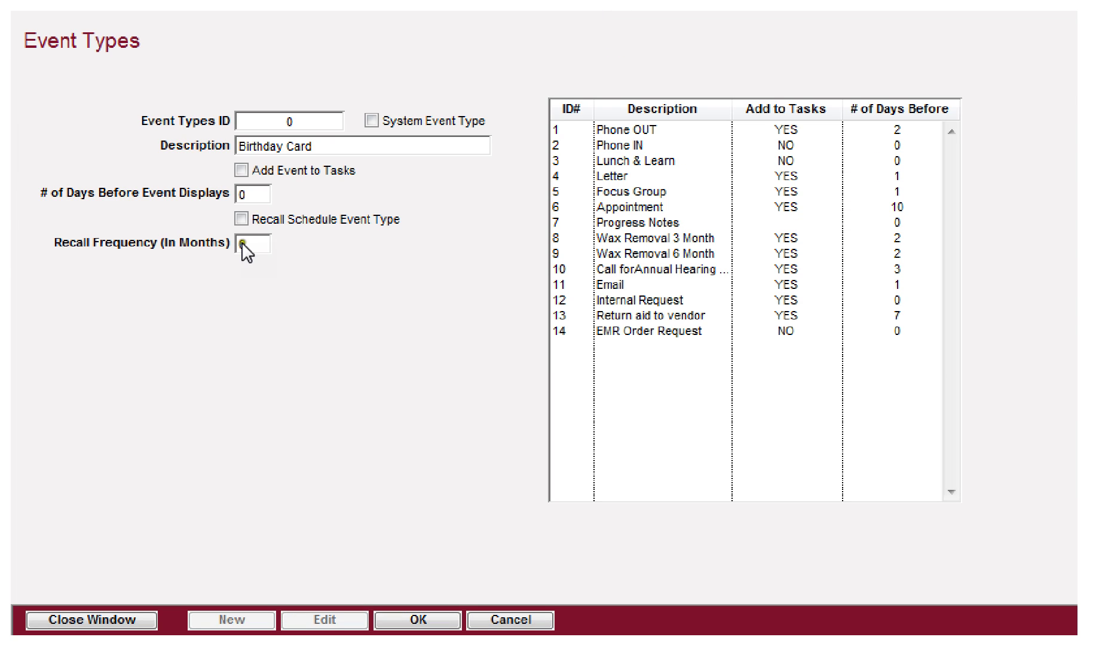
click(265, 154)
click(501, 621)
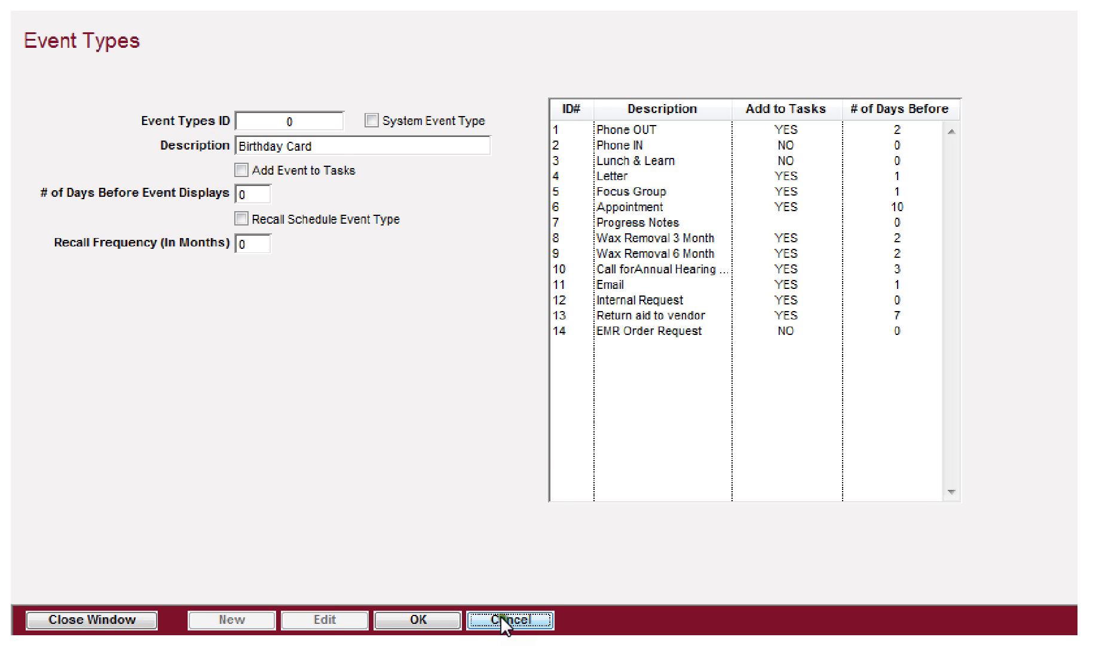
click(640, 209)
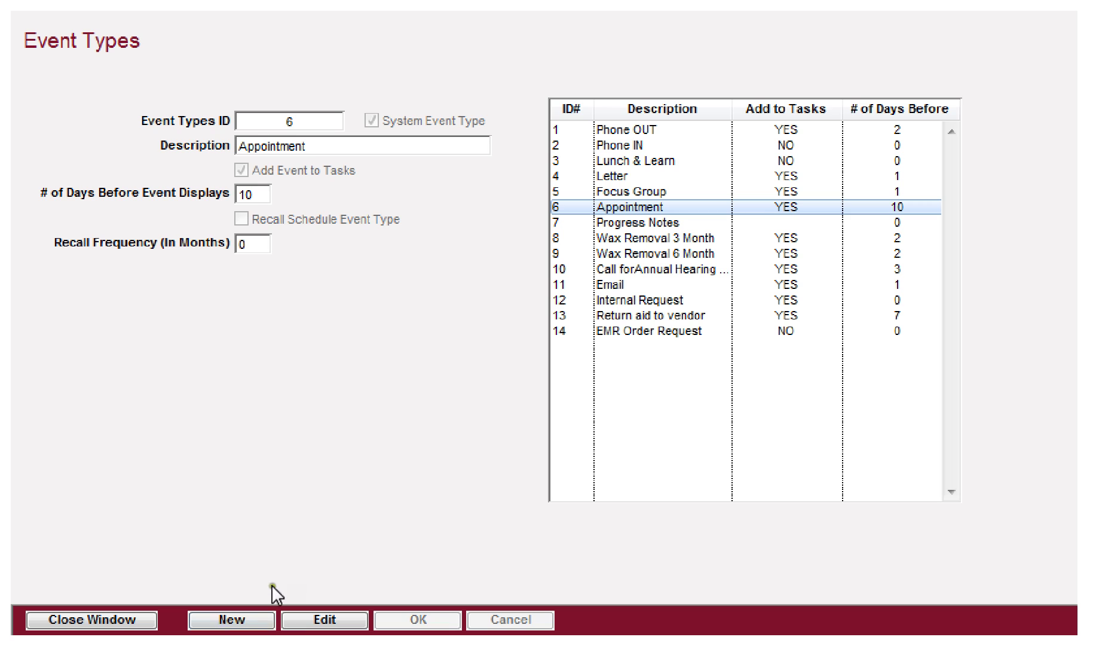
click(323, 619)
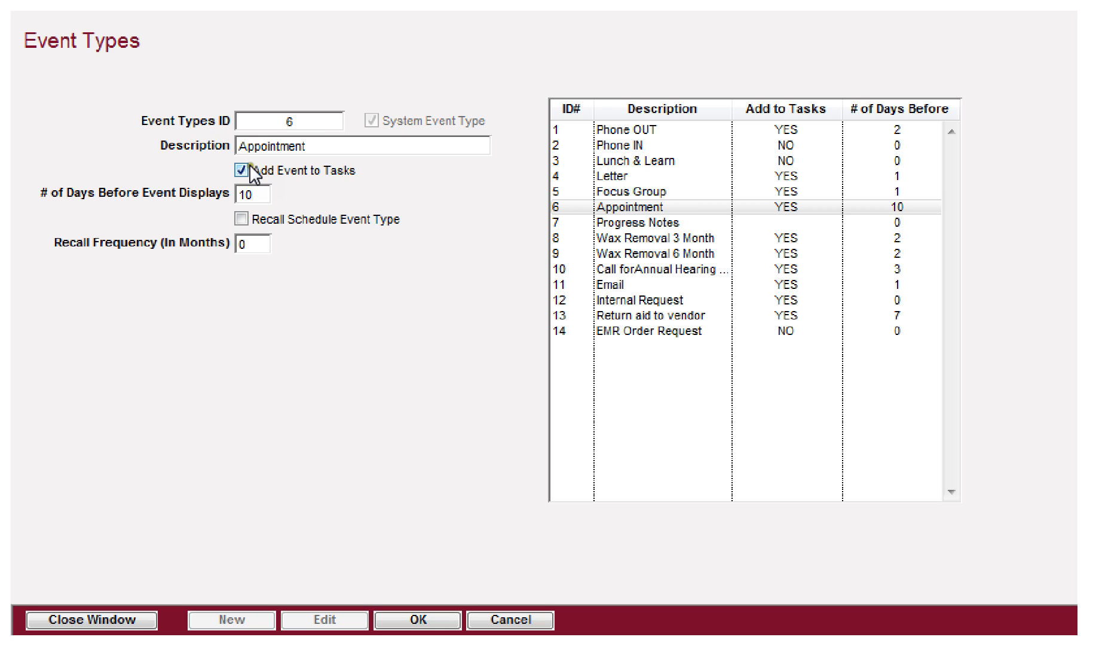
click(243, 170)
click(252, 193)
text(7)
text(4)
key(Tab)
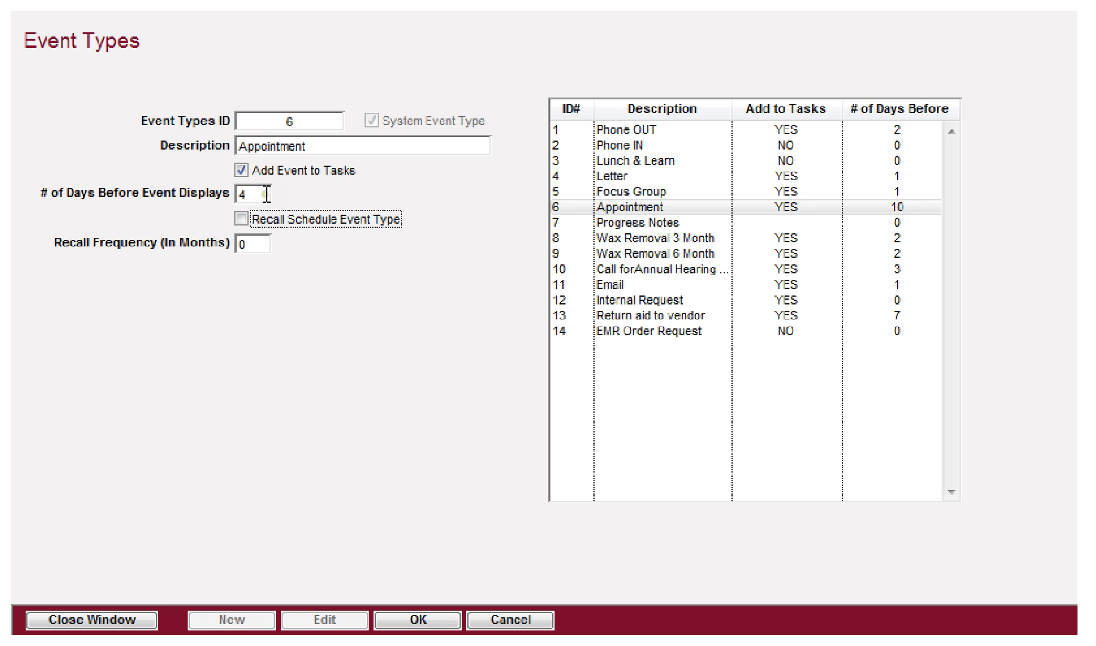
click(247, 197)
double_click(247, 198)
key(BackSpace)
text(10)
key(Tab)
click(492, 621)
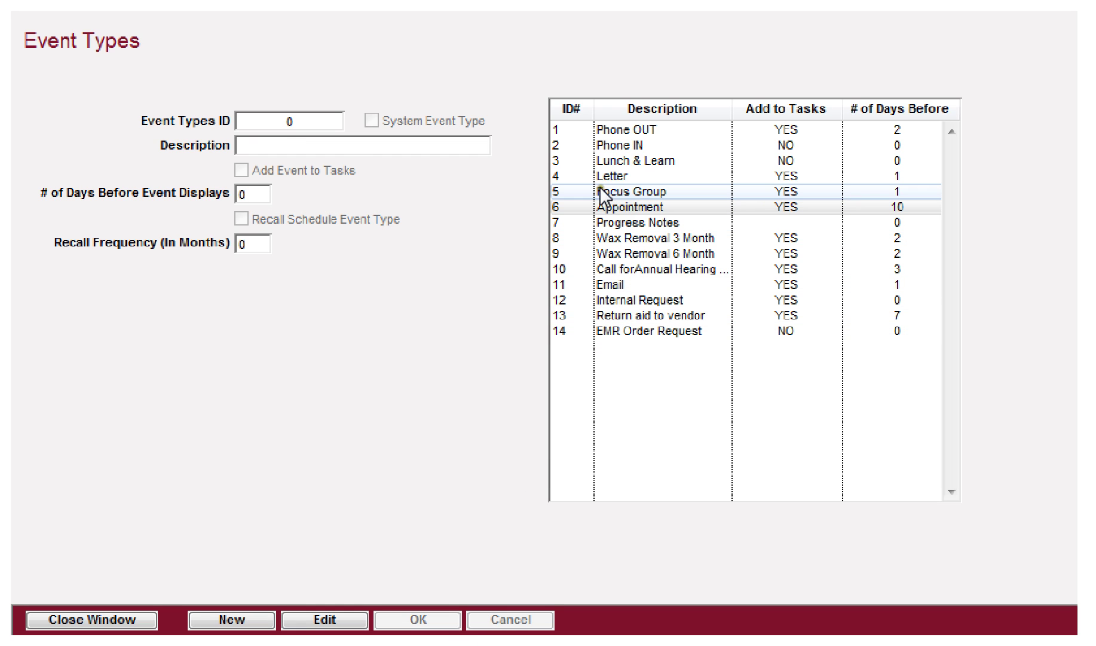
Step: Edit Wax Removal 3 Month, check its 3-month recall frequency, then return to patient events
click(627, 237)
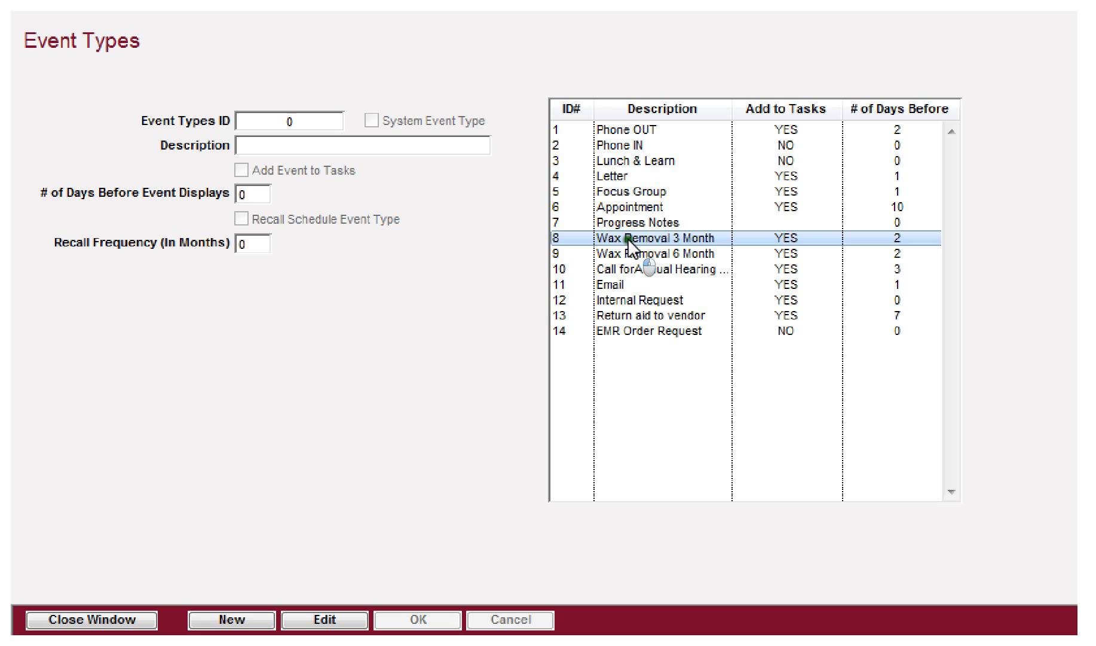
click(339, 613)
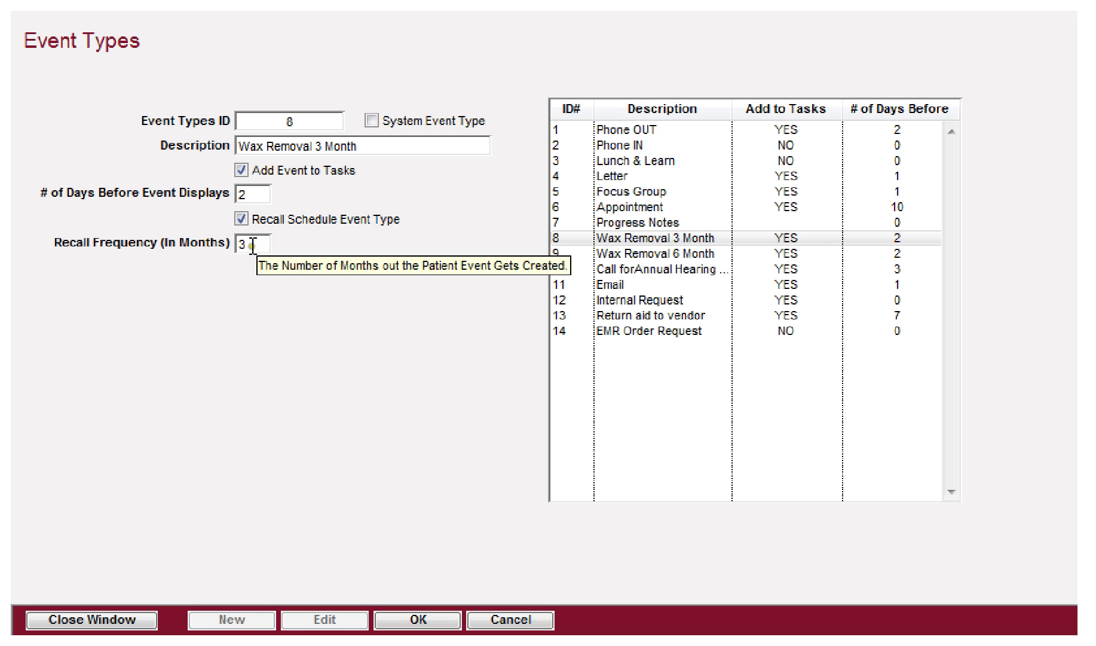
double_click(251, 244)
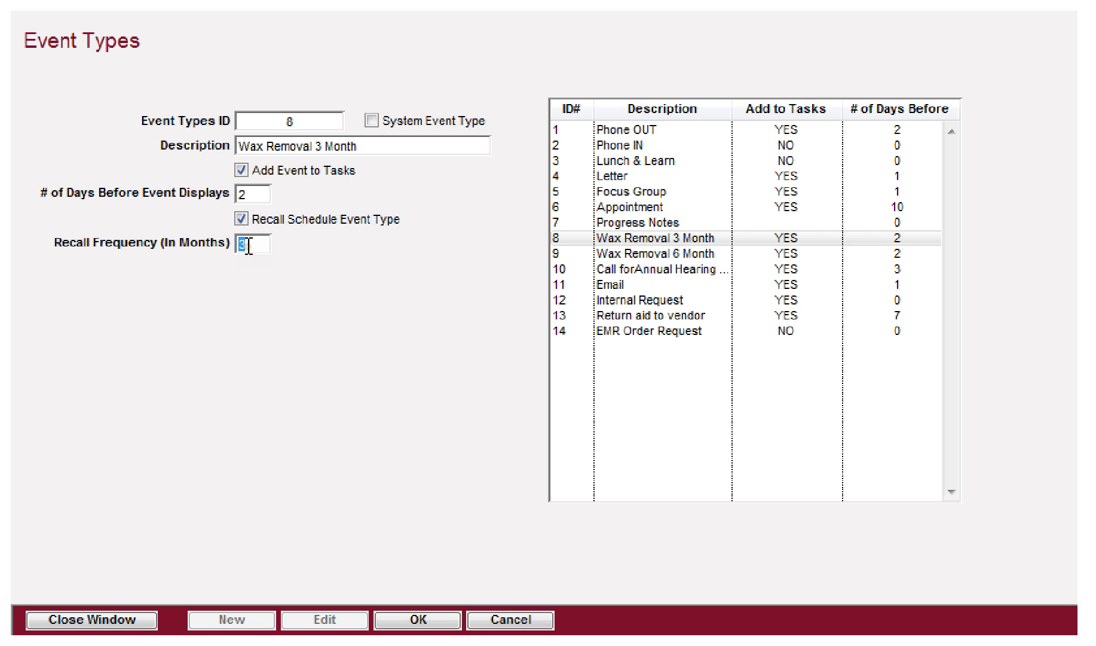
click(823, 1)
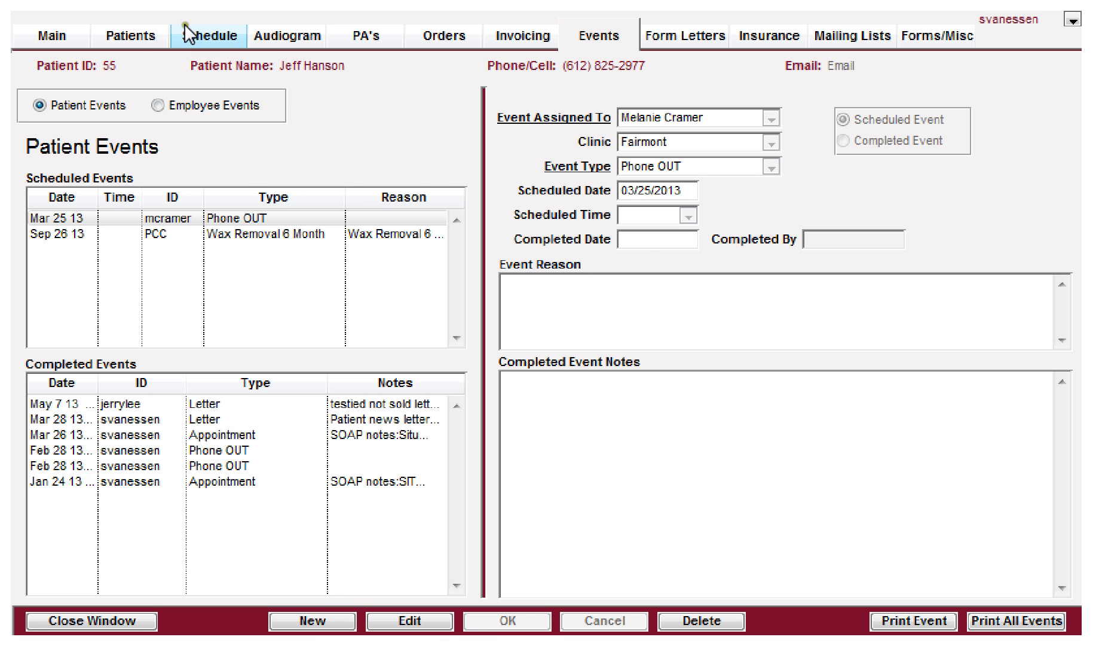
Step: Open the patient's Recall Schedules, view the Wax Removal 3 Month recall, and close without changes
click(140, 36)
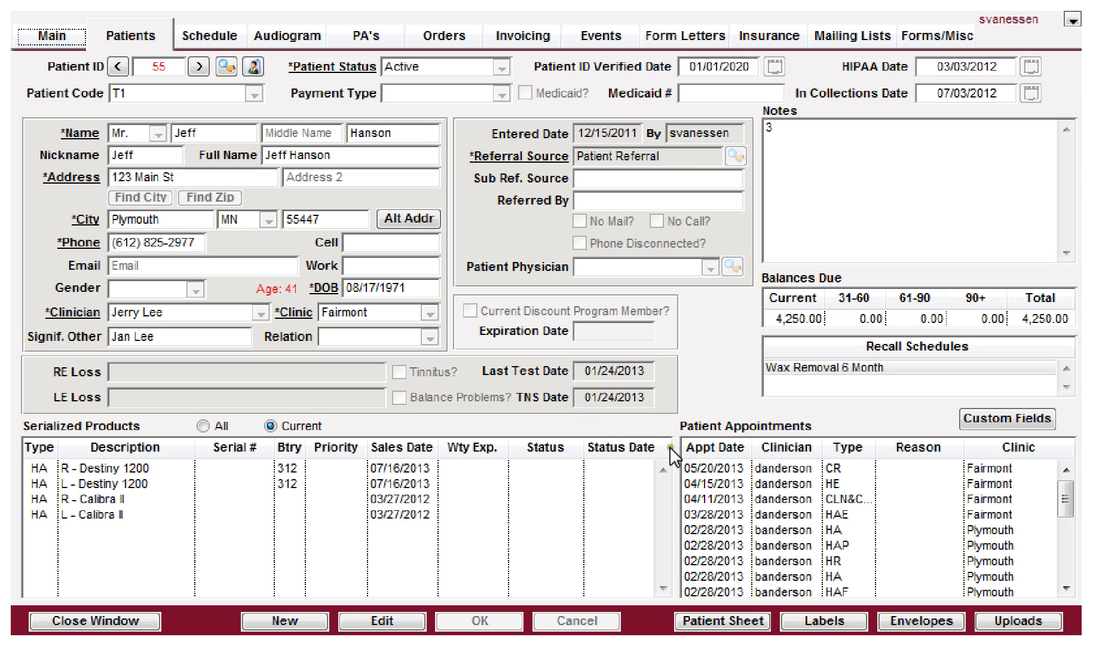
click(825, 381)
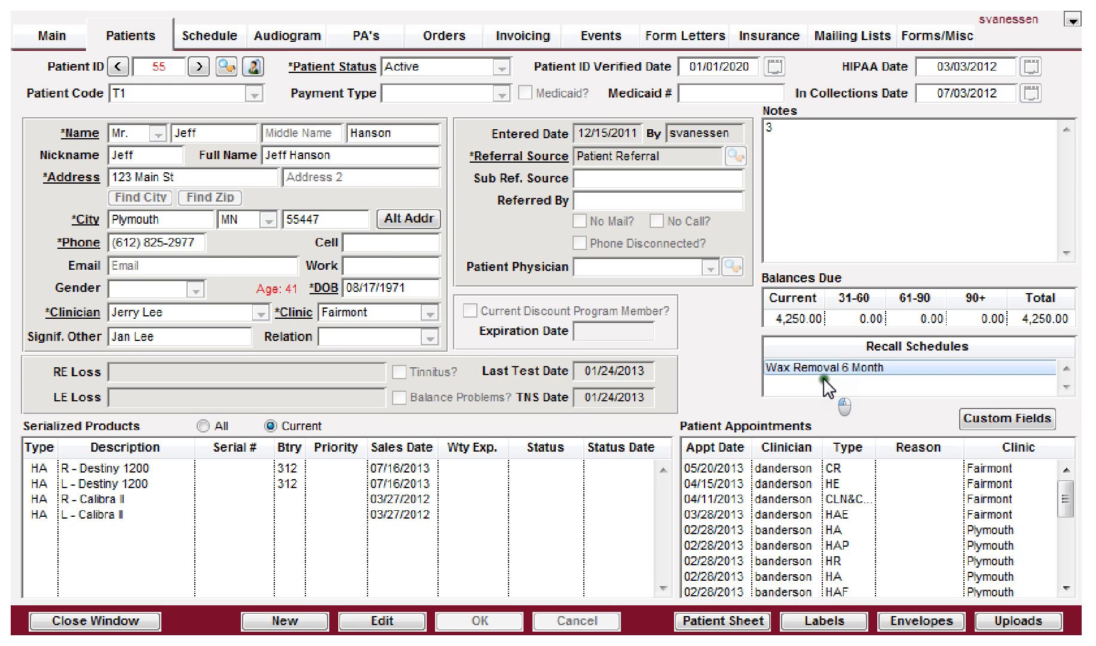
click(386, 626)
click(891, 385)
double_click(891, 384)
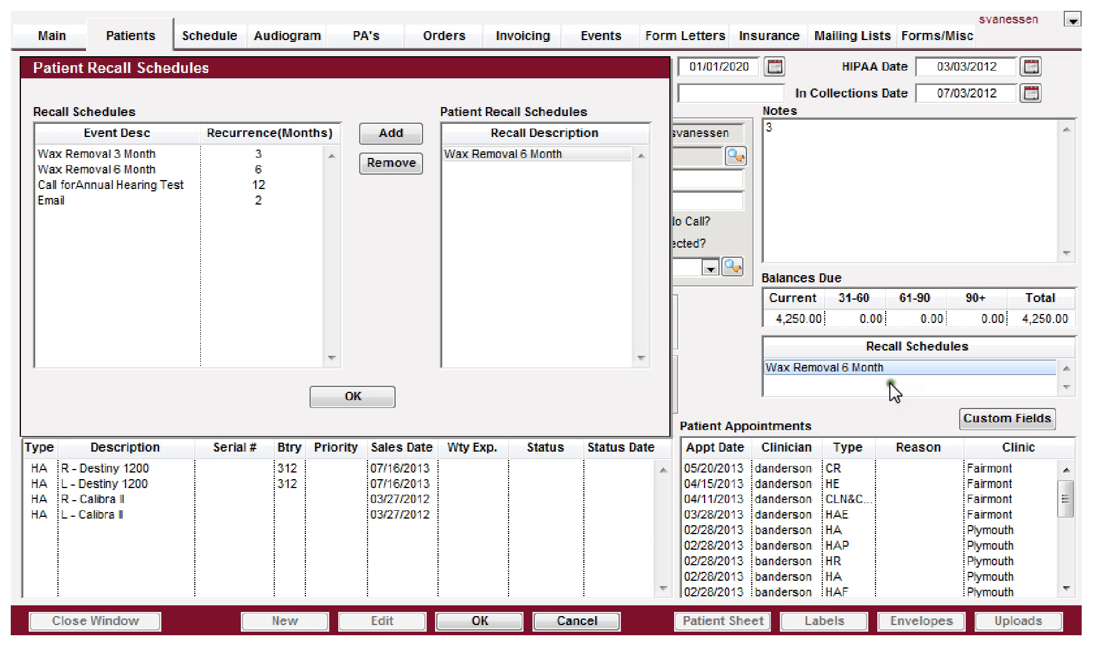
click(140, 154)
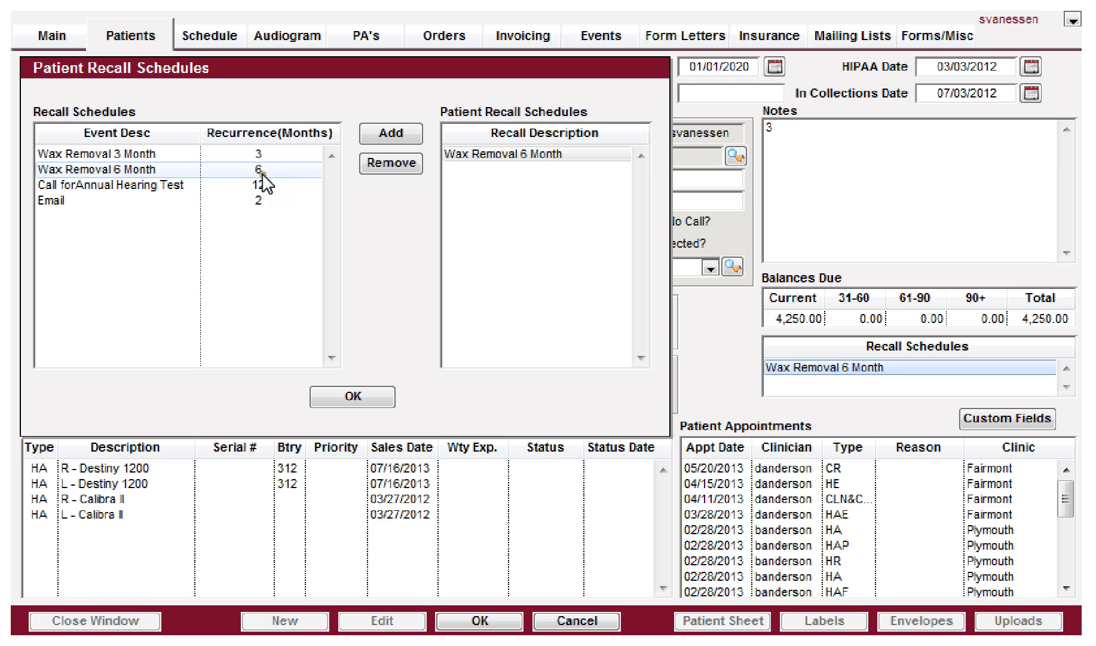
click(359, 397)
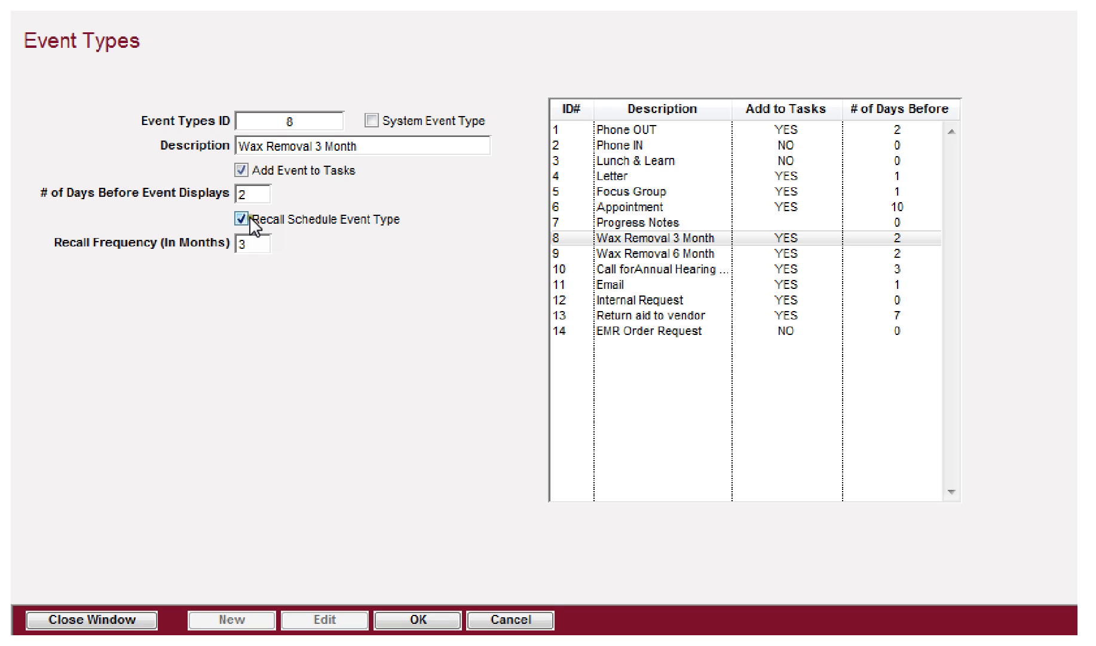
Step: Rename event type 8 to 'Wax Removal 4 Month', set its recall frequency to 4 months, and save
double_click(246, 243)
click(323, 145)
key(BackSpace)
text(4)
key(Tab)
key(Tab)
key(Tab)
key(Tab)
text(4)
key(shift+Tab)
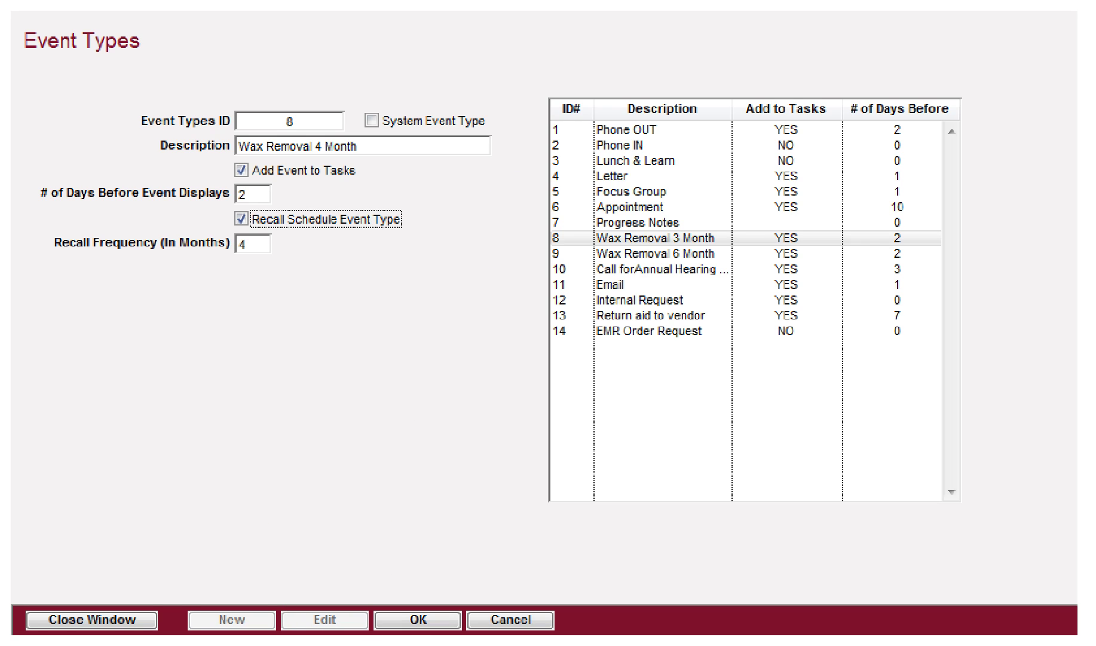
click(408, 617)
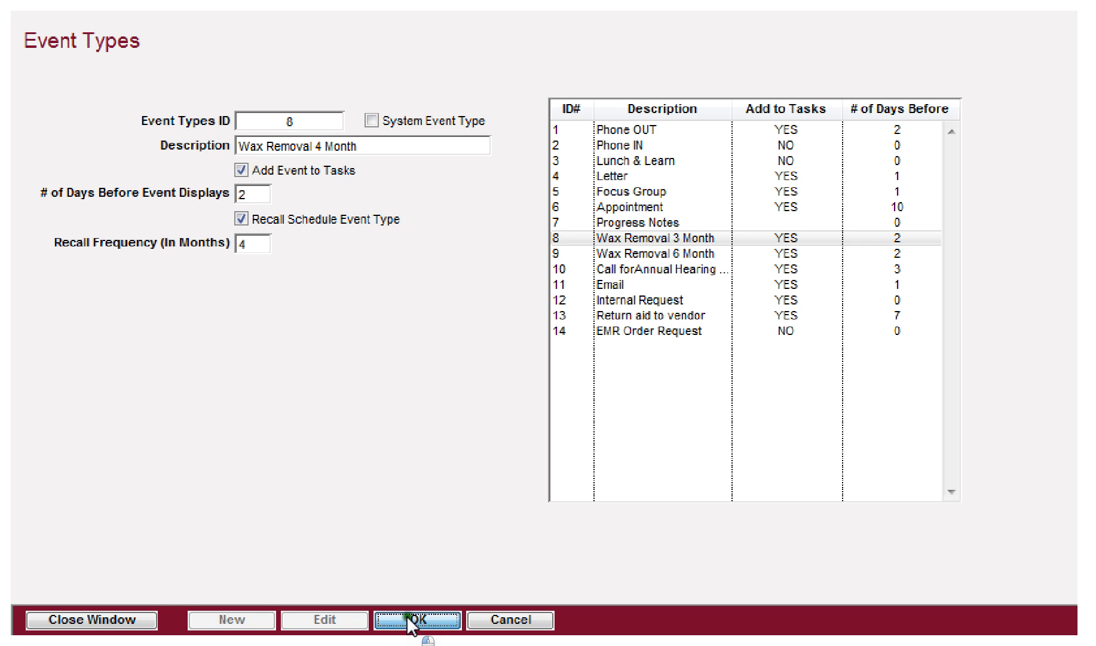
Step: View the Phone OUT event type, then reselect Appointment to inspect its settings
click(647, 131)
click(622, 206)
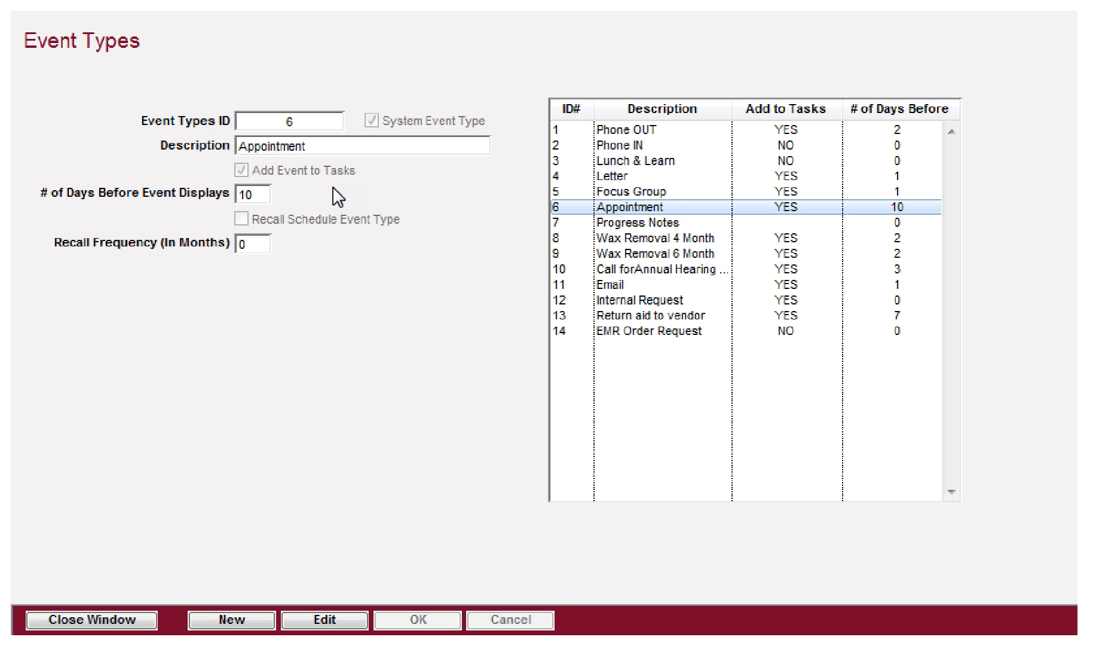
click(273, 144)
click(272, 148)
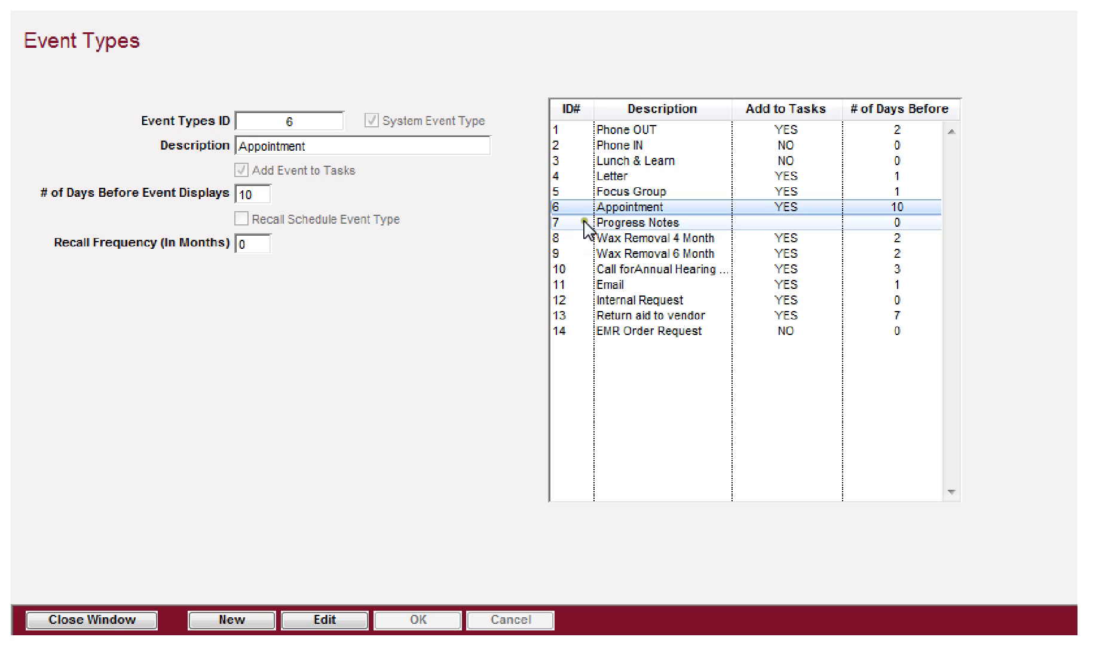
click(610, 205)
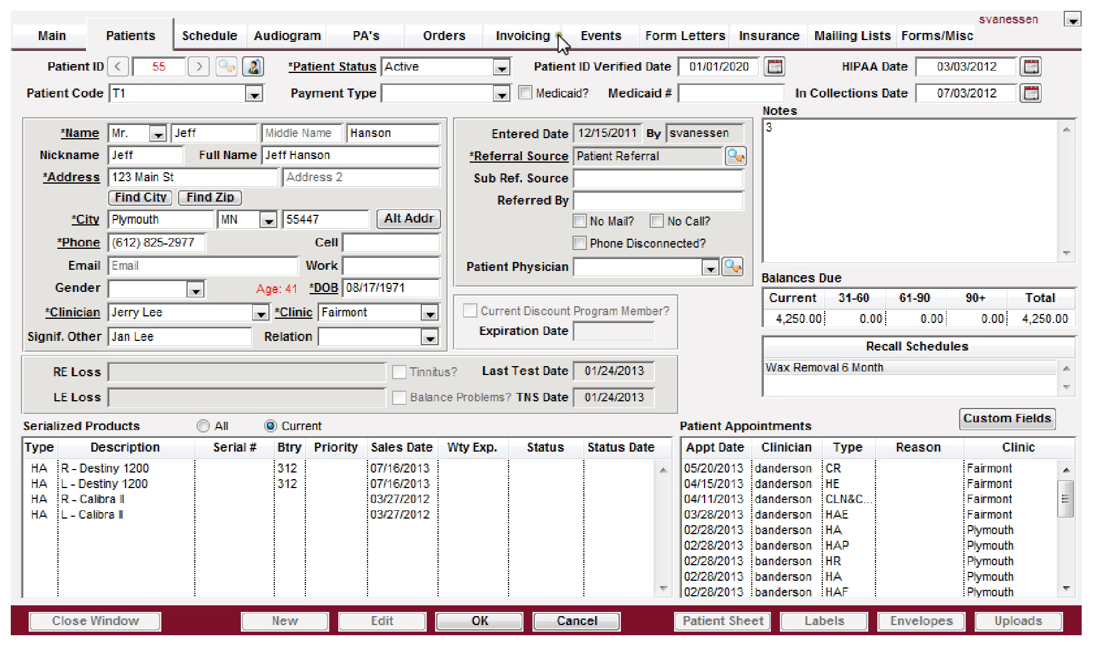
Step: Acknowledge the blocked Events switch, then cancel and confirm discarding the unsaved patient edits
click(603, 35)
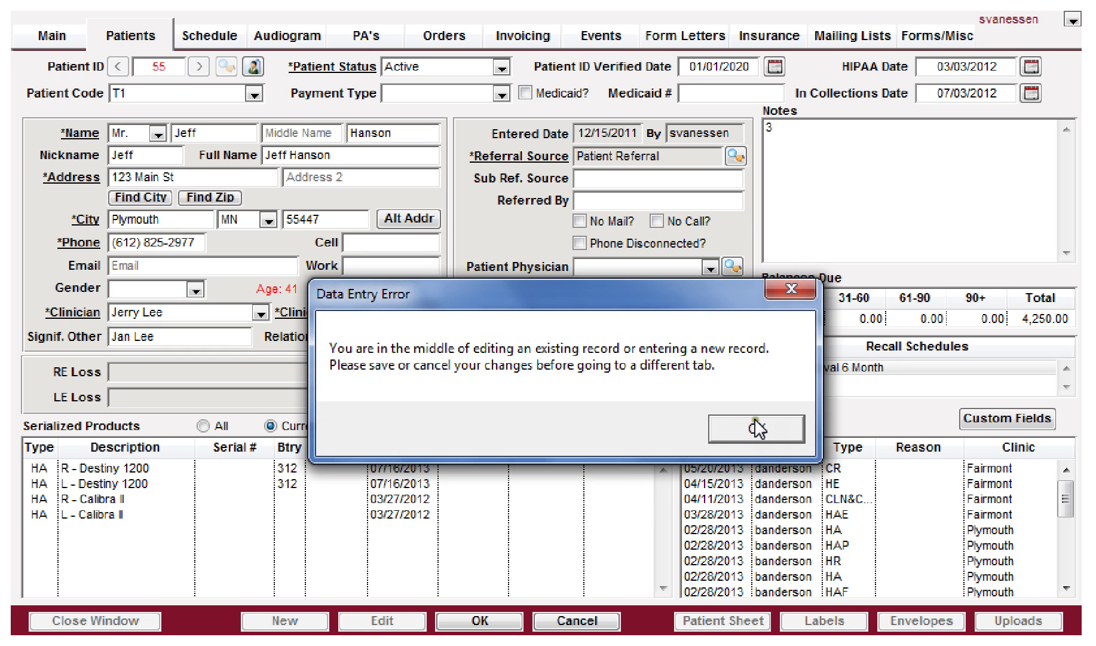
click(750, 432)
click(577, 620)
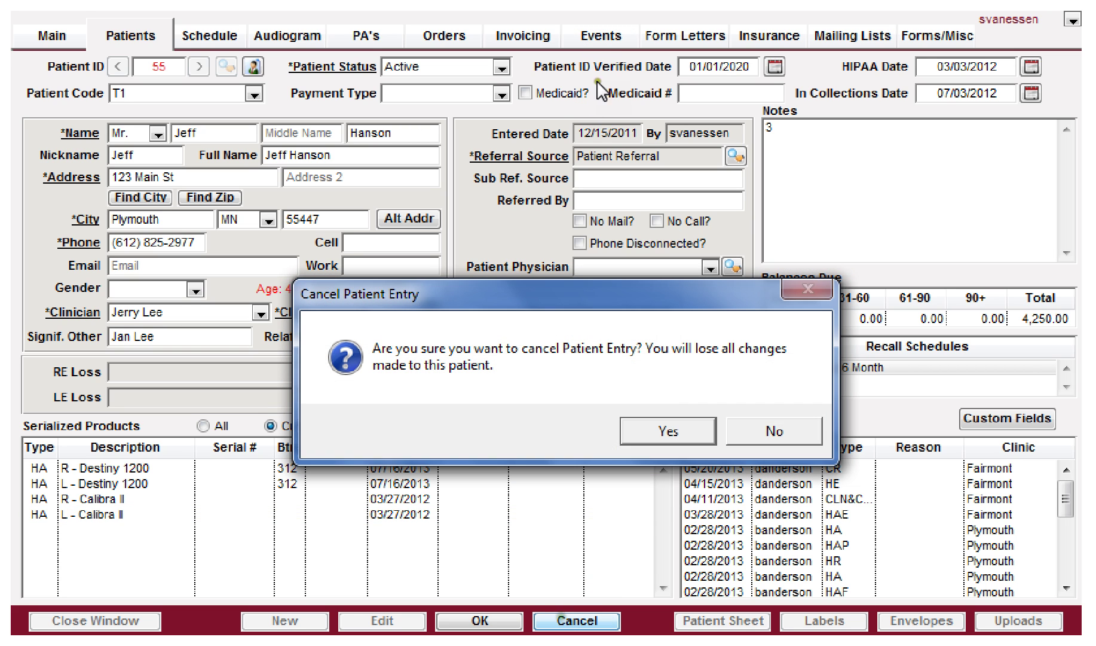
click(664, 428)
Step: Open the Mar 26 13 Appointment event, then close the Event Types window
click(609, 37)
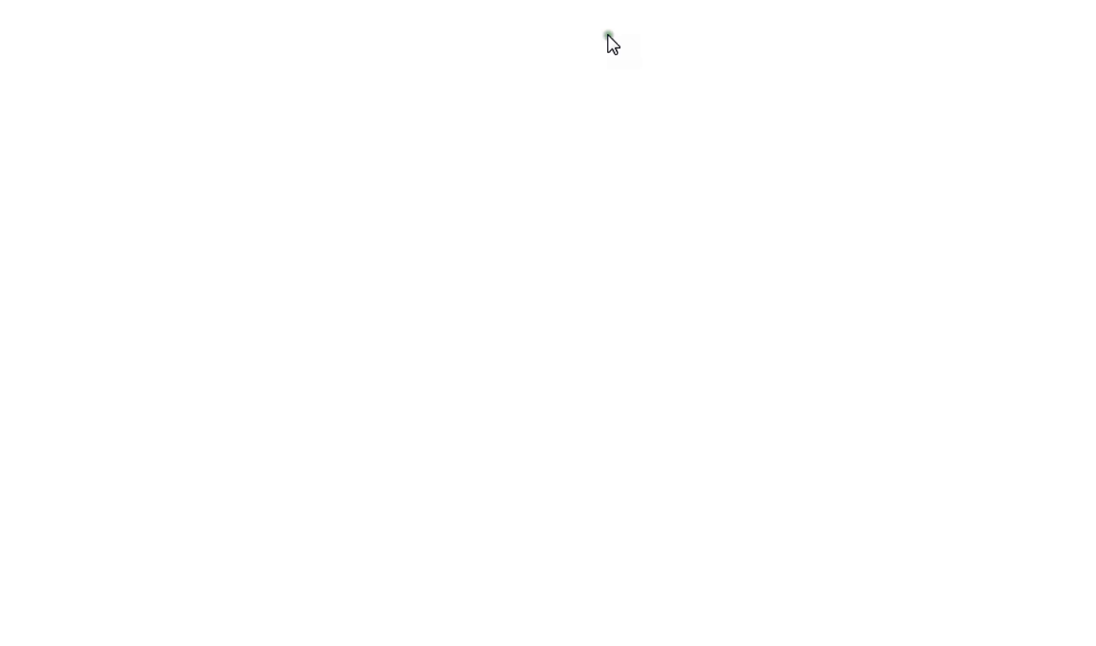
click(210, 433)
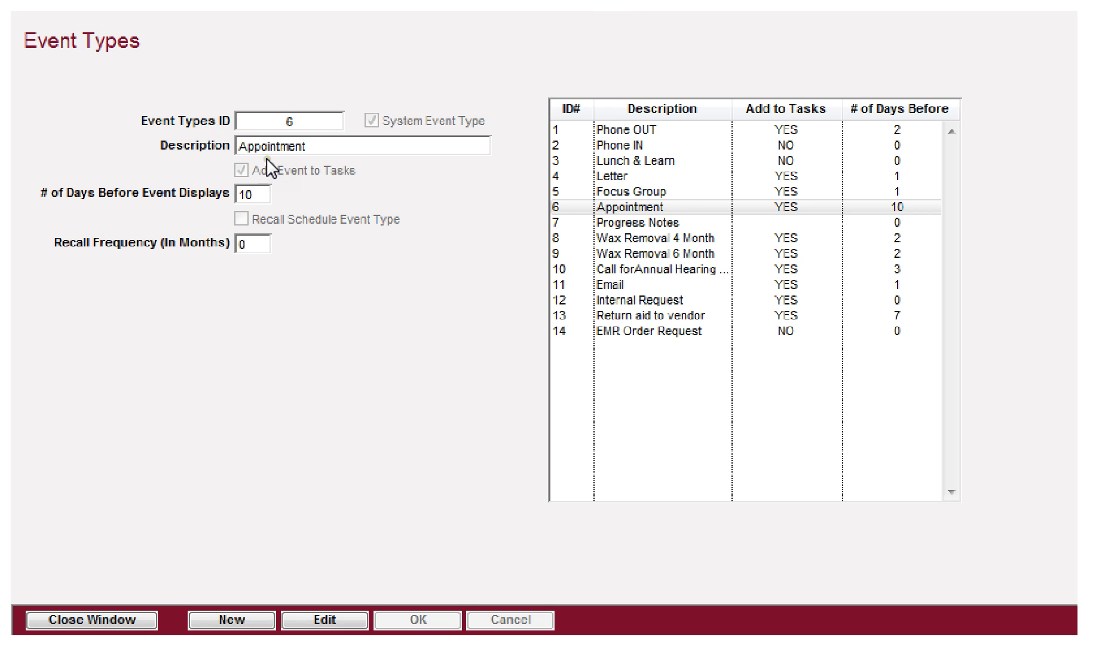
click(127, 620)
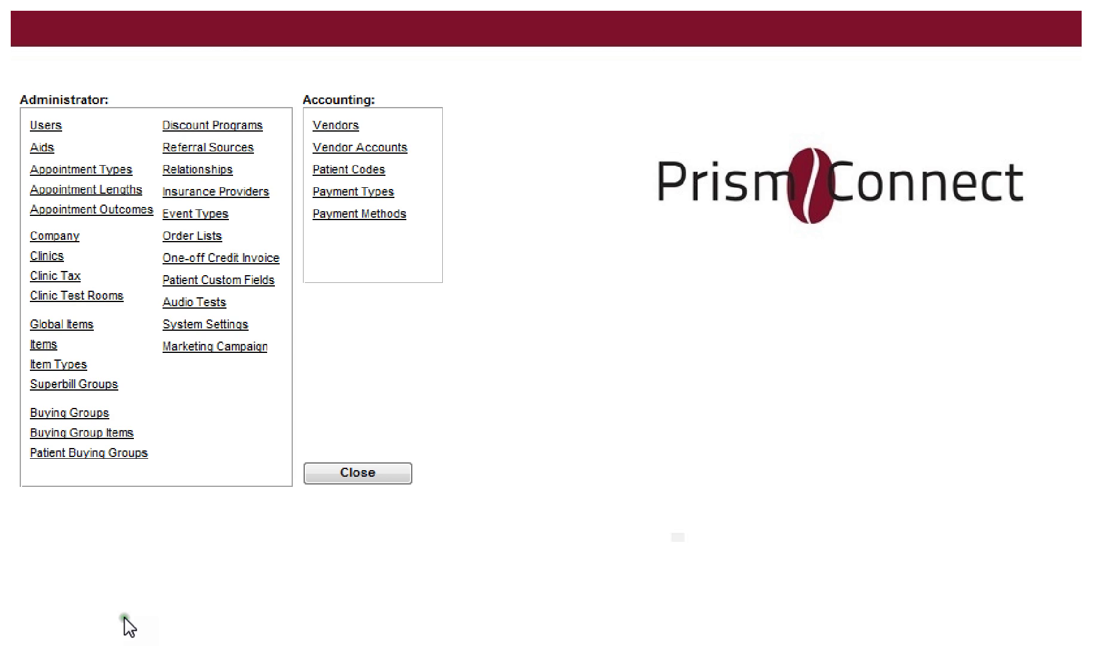
Step: Open hearing aid order 1048 from the patient's Orders tab
click(182, 237)
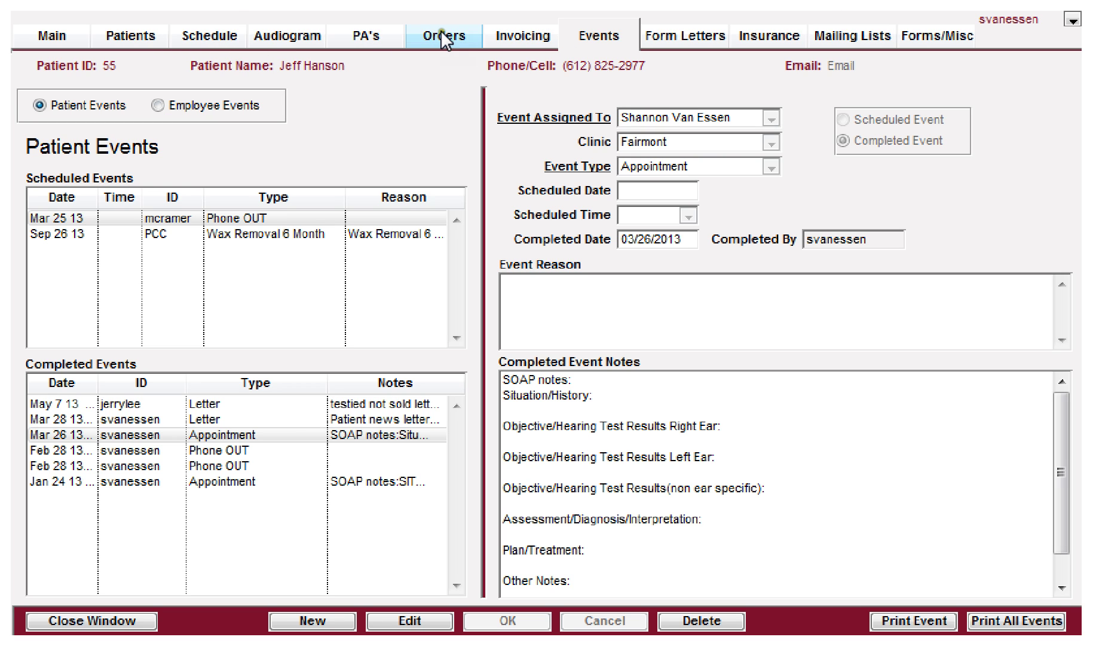
click(440, 31)
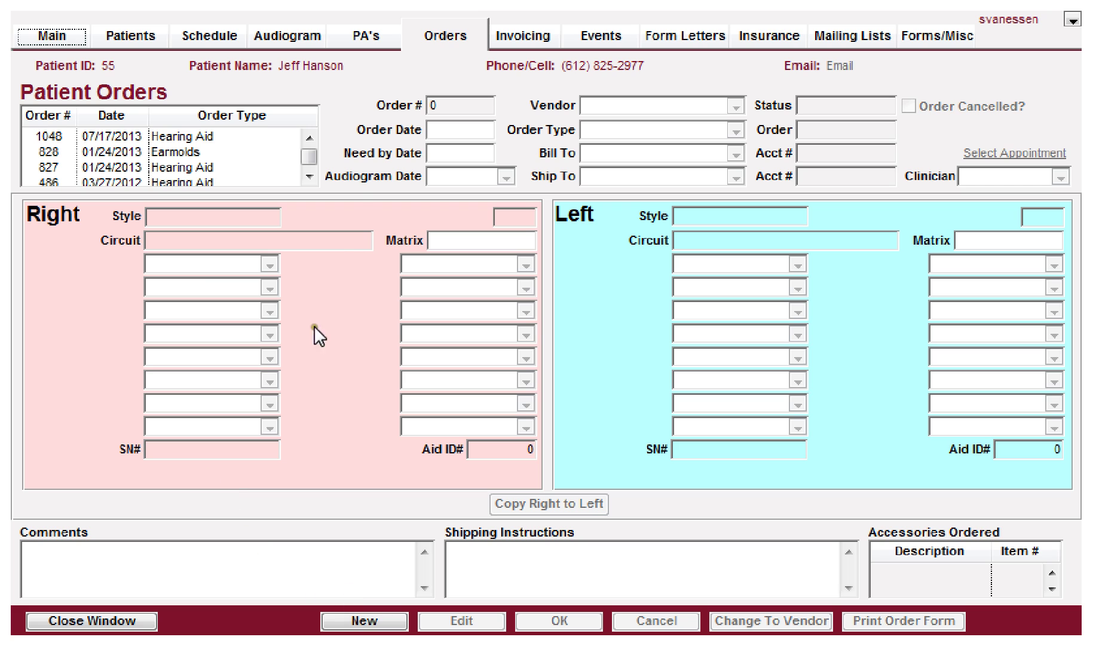
click(203, 138)
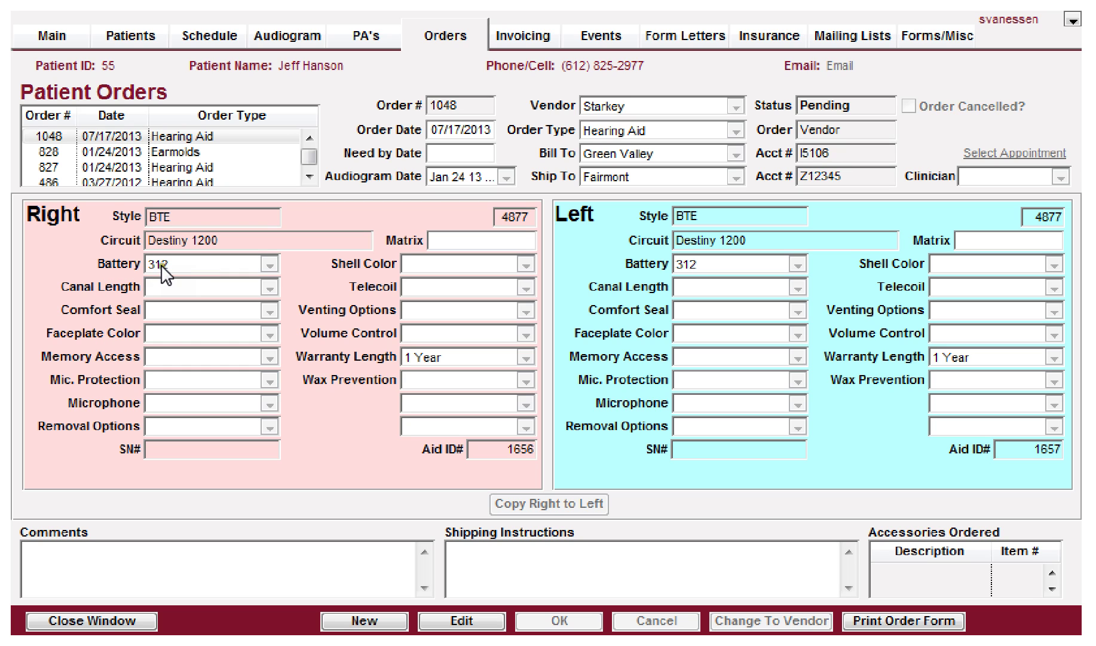
Step: Put order 1048 into edit mode and inspect the Canal Length choices without changing them
click(171, 286)
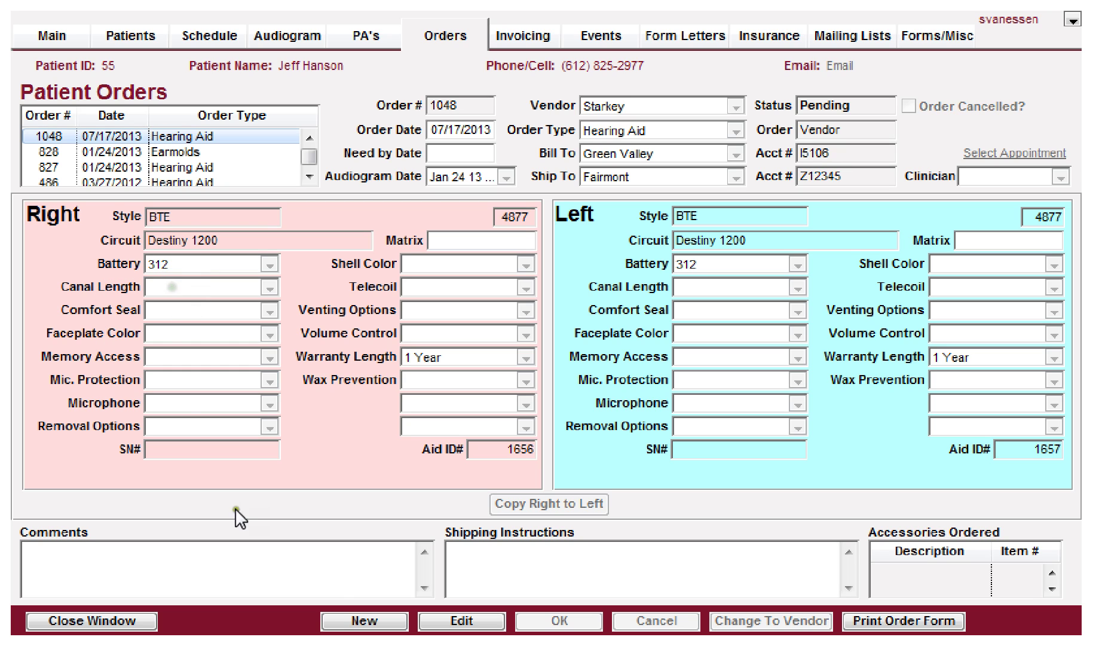
click(454, 621)
click(194, 290)
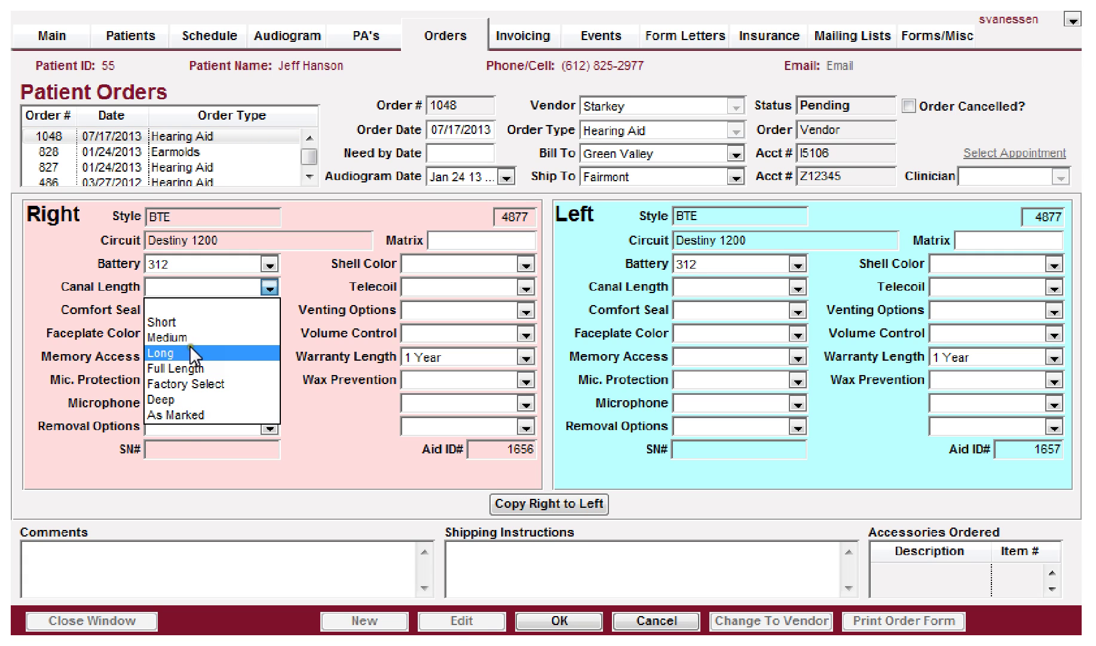
click(173, 289)
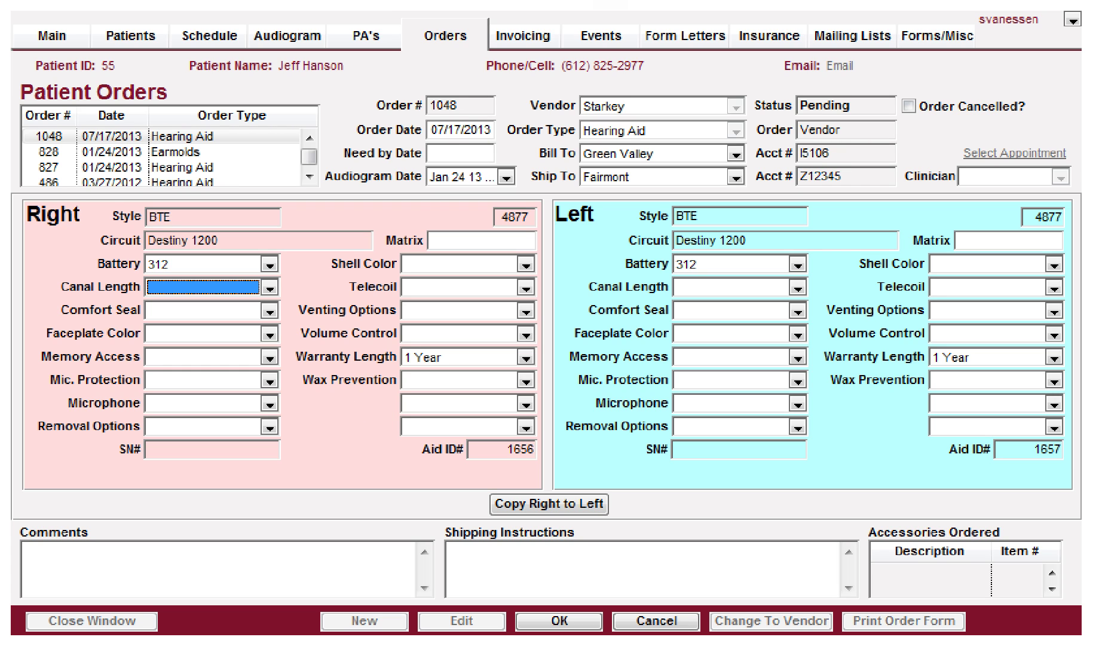
click(582, 4)
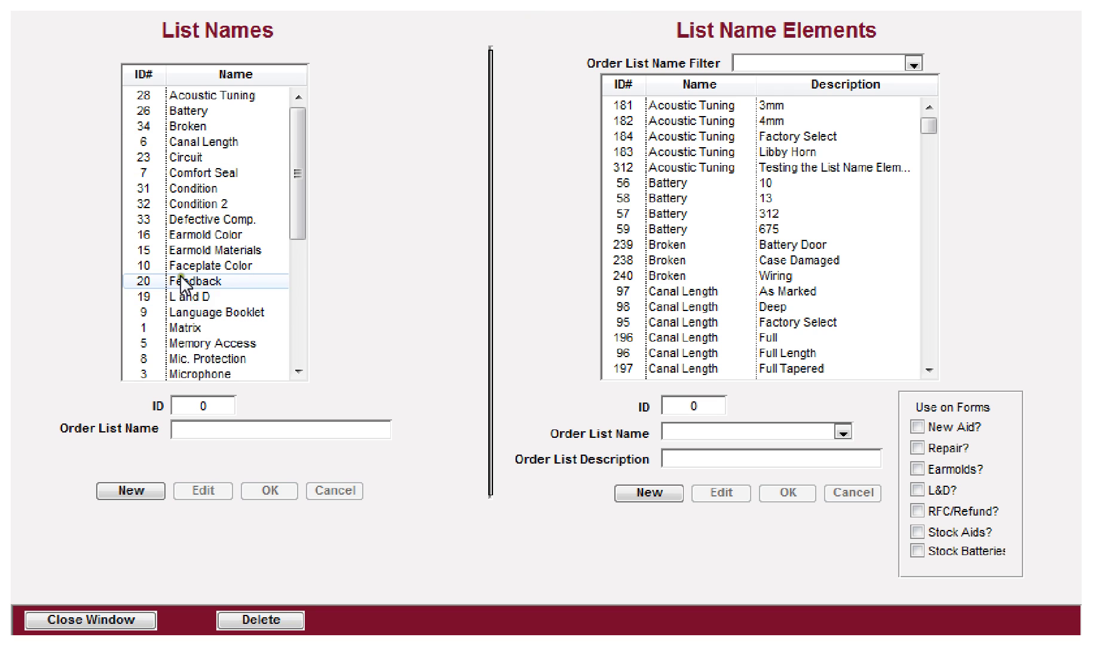
Step: Create a new order list named 'zzz' and save it
click(121, 489)
click(214, 425)
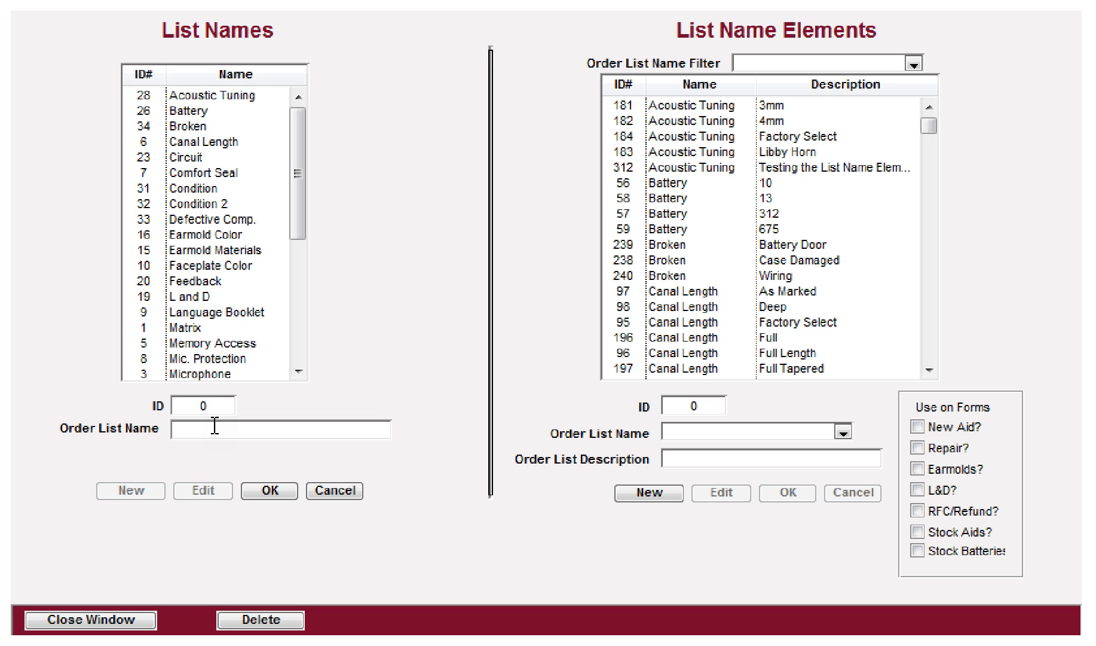
text(zz)
key(BackSpace)
key(BackSpace)
text(zzz)
click(271, 488)
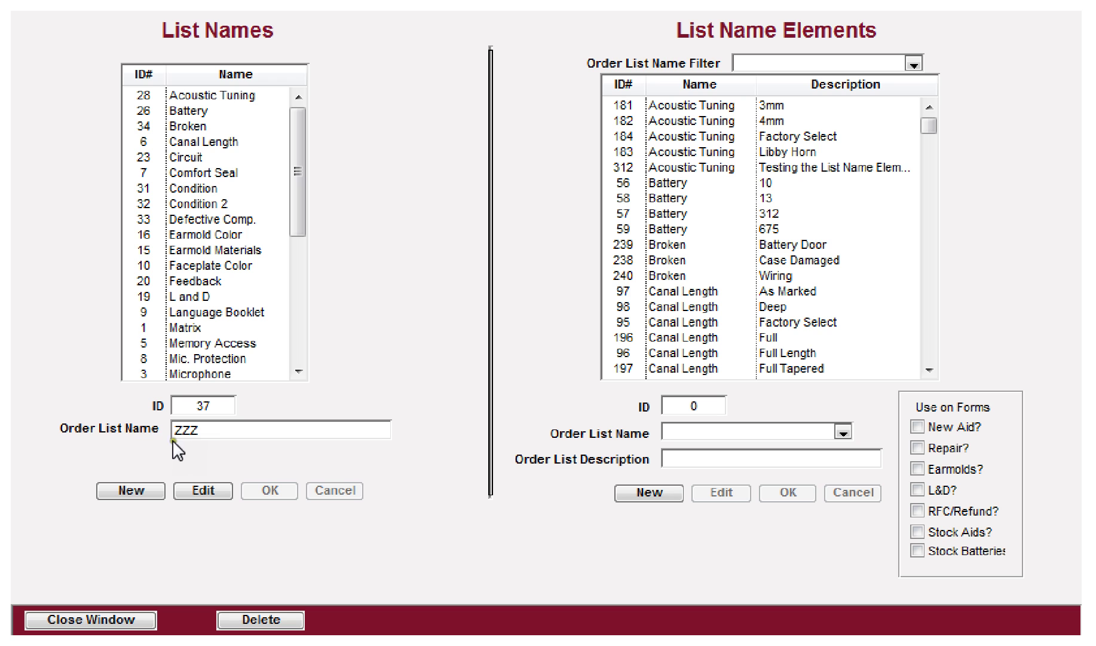
Step: Scroll the list names and select Shell Color to view its elements
mouse_move(299, 138)
mouse_down()
mouse_move(295, 273)
mouse_move(286, 126)
mouse_up()
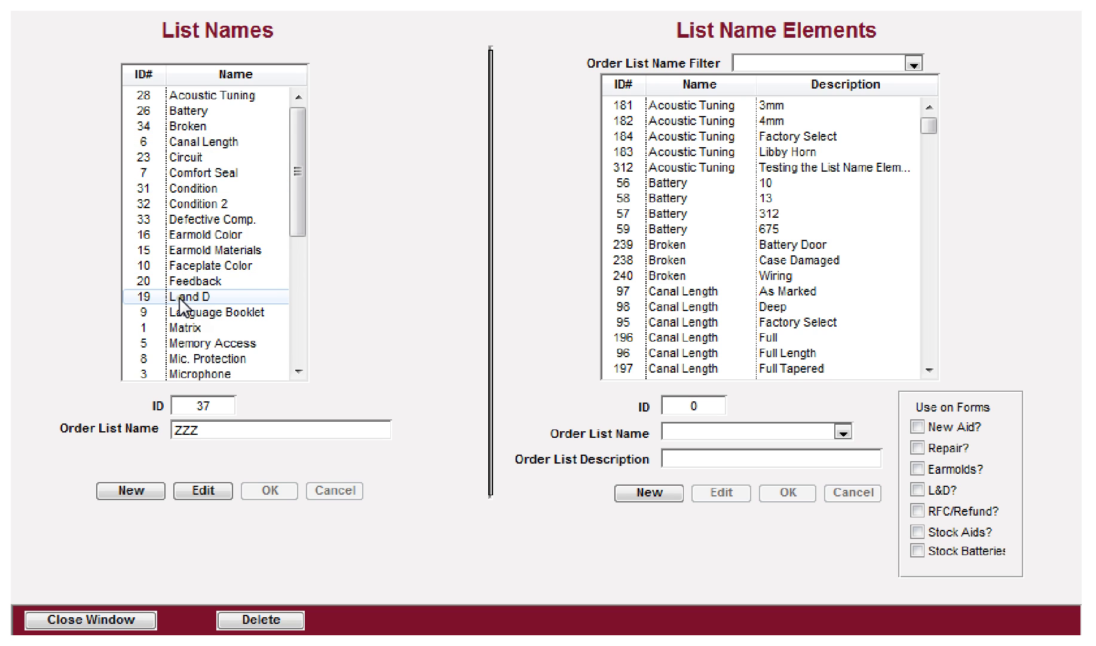
scroll(182, 305, down, 4)
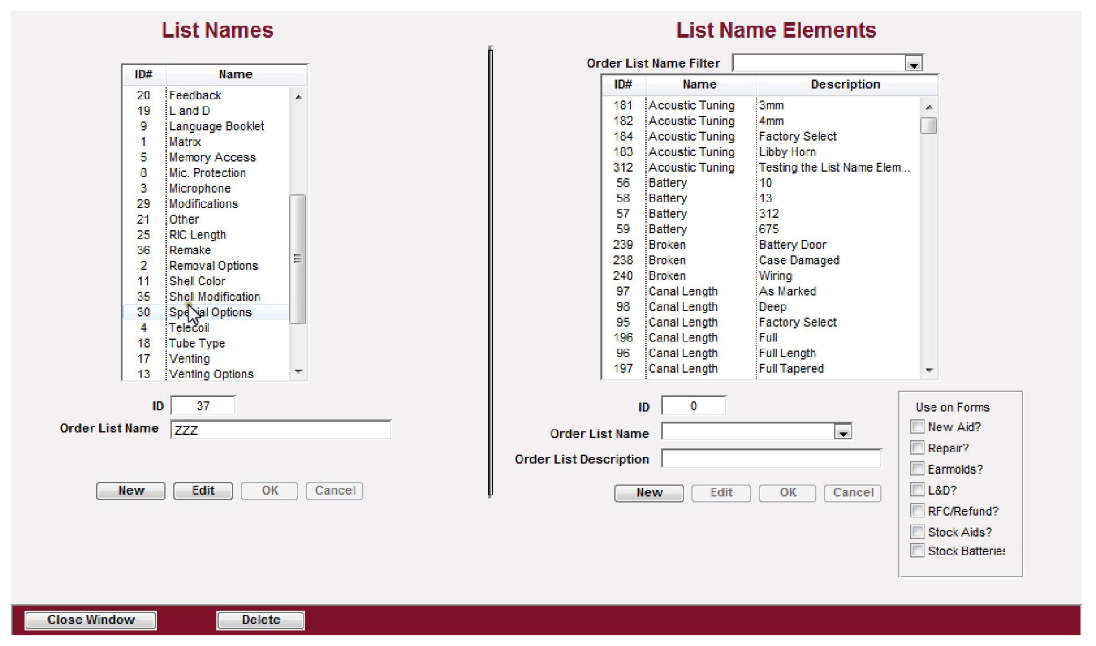
click(187, 280)
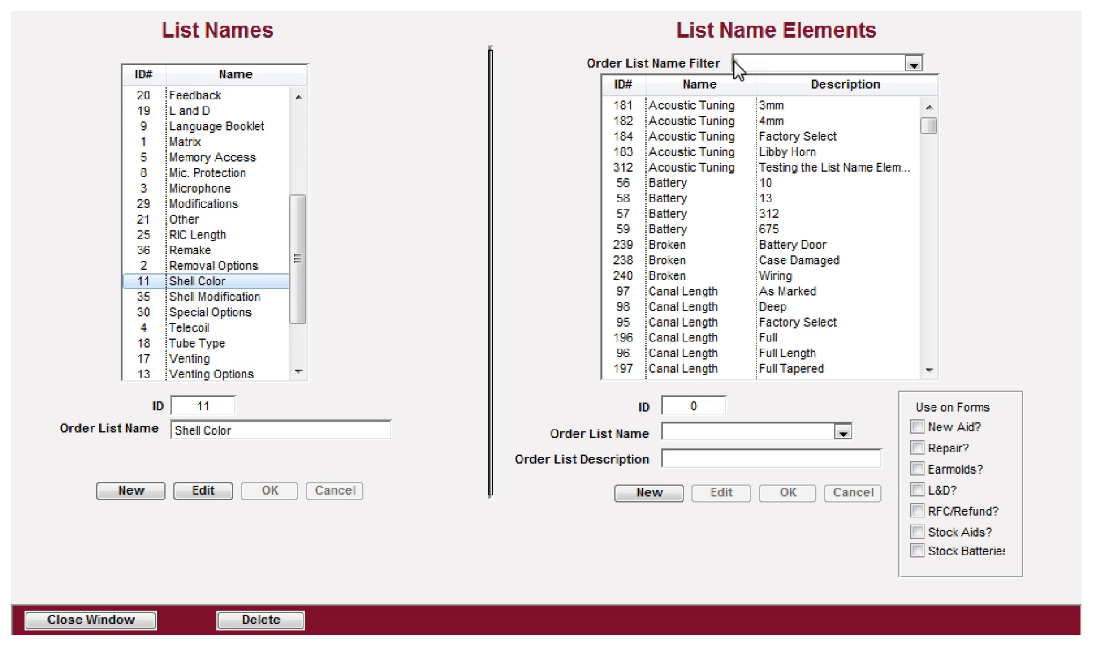
Step: Filter the list name elements to the ZZZ list
click(751, 62)
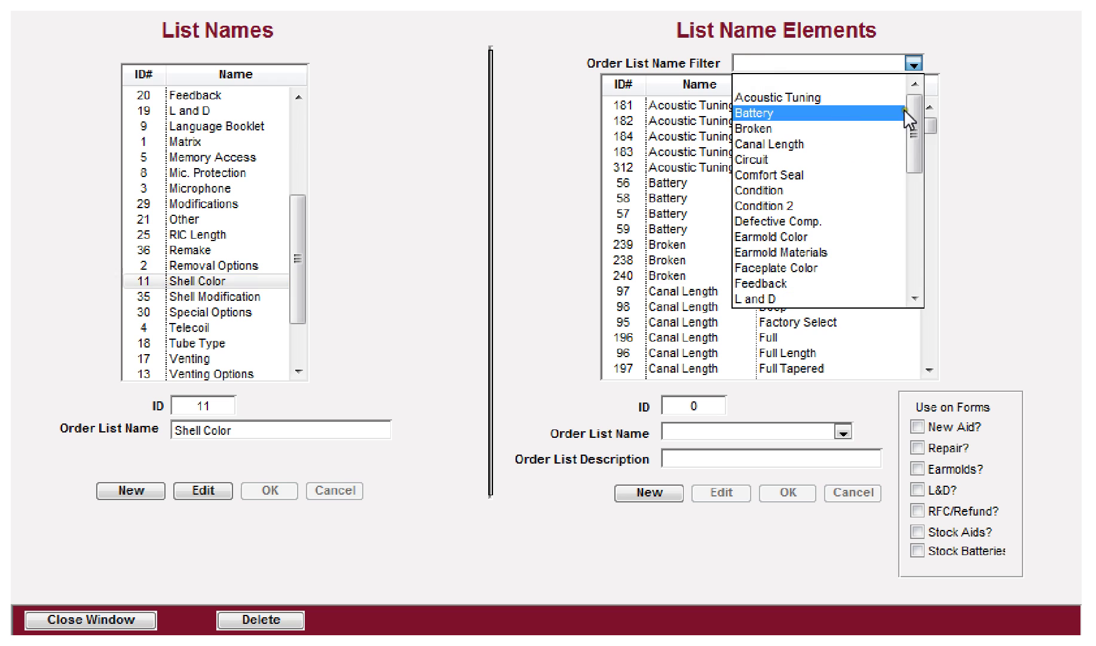
drag(916, 110, 910, 244)
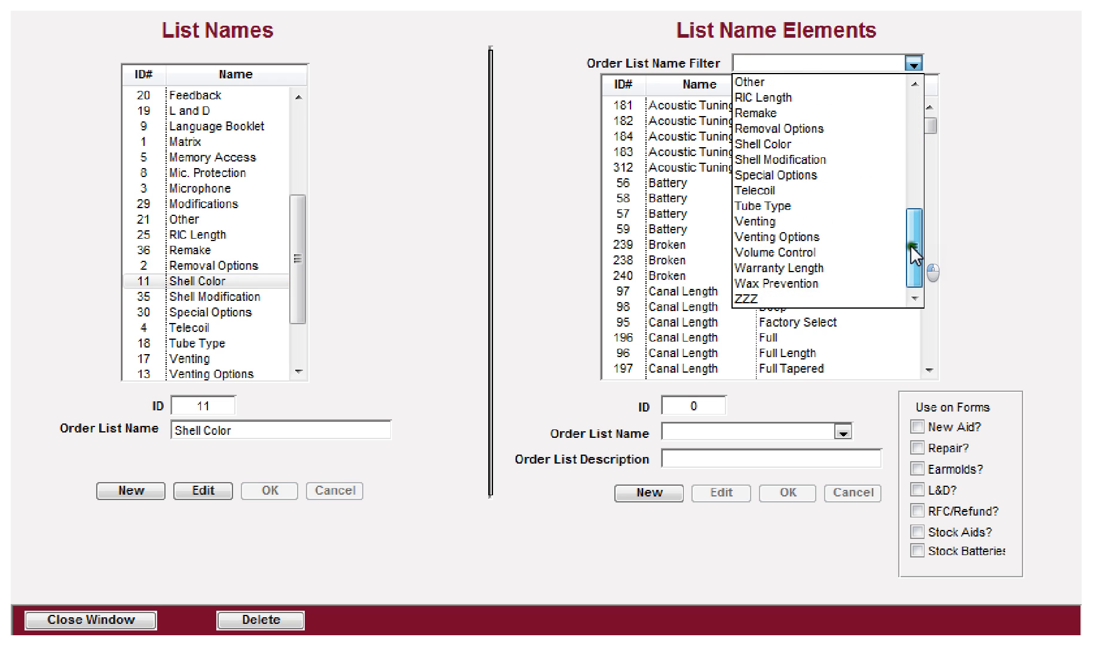
click(746, 298)
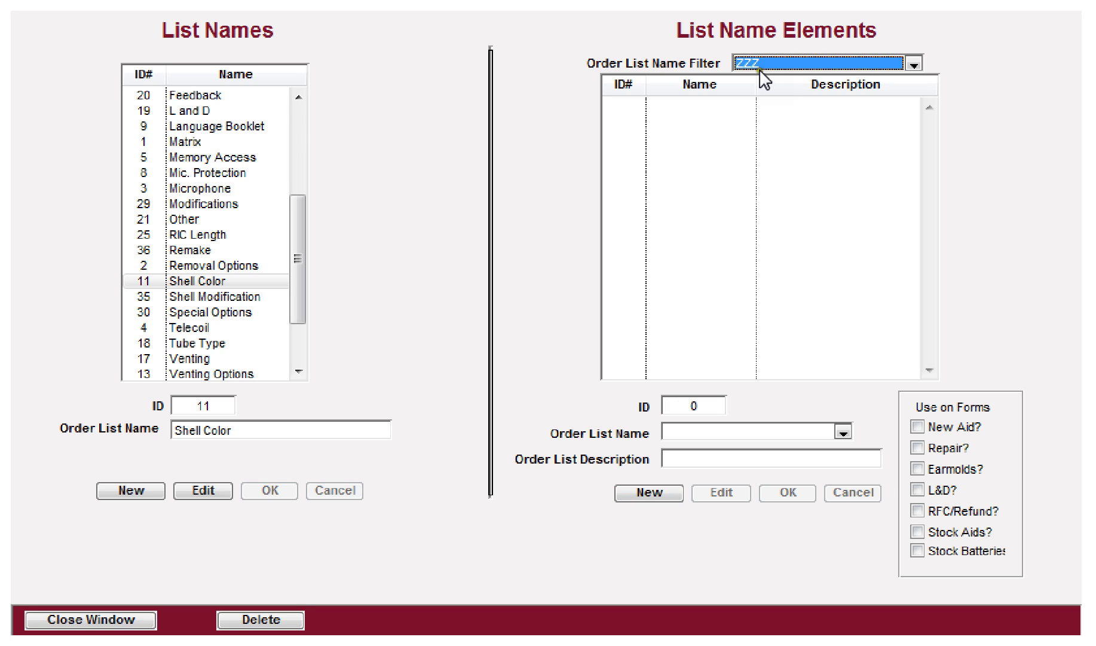
Step: Add a ZZZ list element named 'Test #1'
click(648, 493)
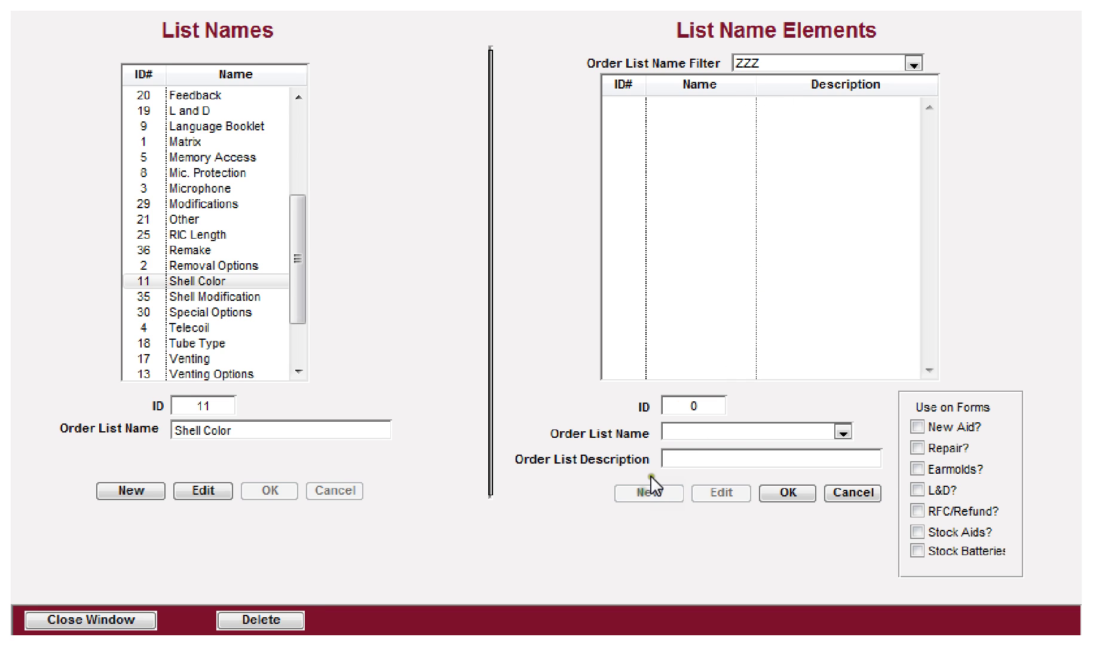
click(733, 427)
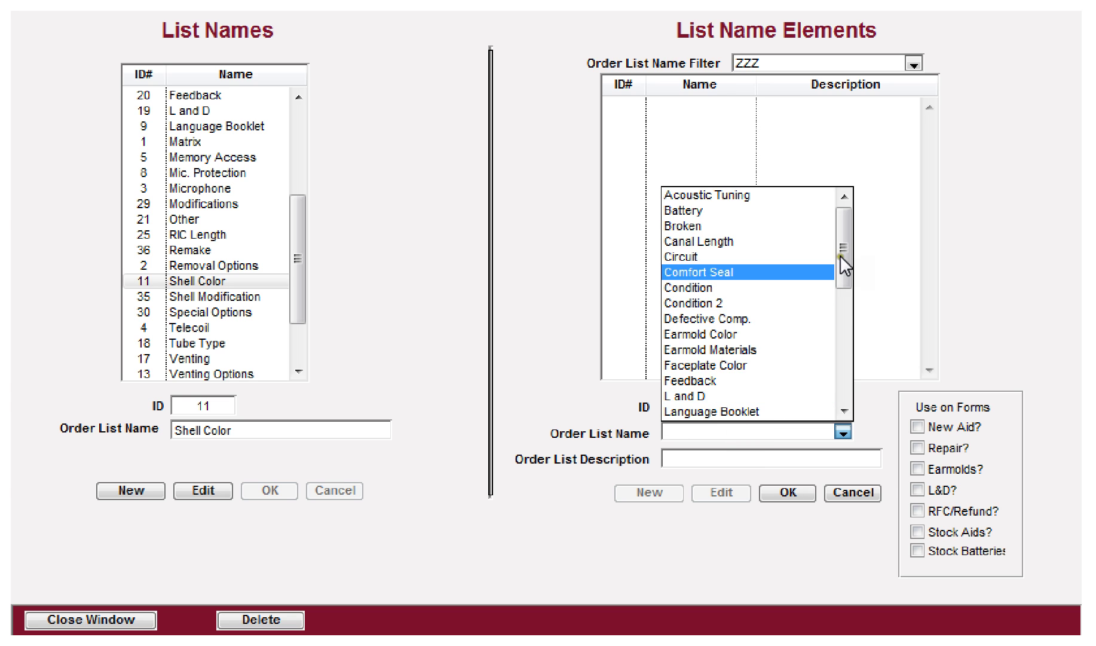
drag(837, 258, 845, 382)
click(727, 412)
click(703, 458)
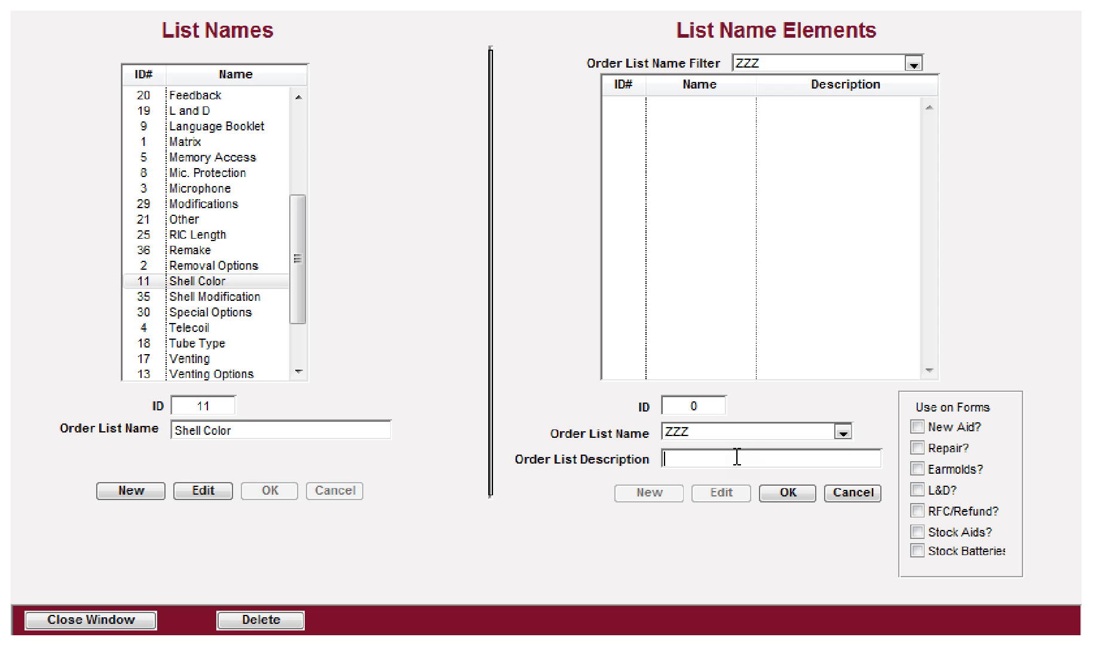
text(Test #1)
click(785, 489)
Step: Add a second ZZZ list element named 'Test #2'
click(654, 491)
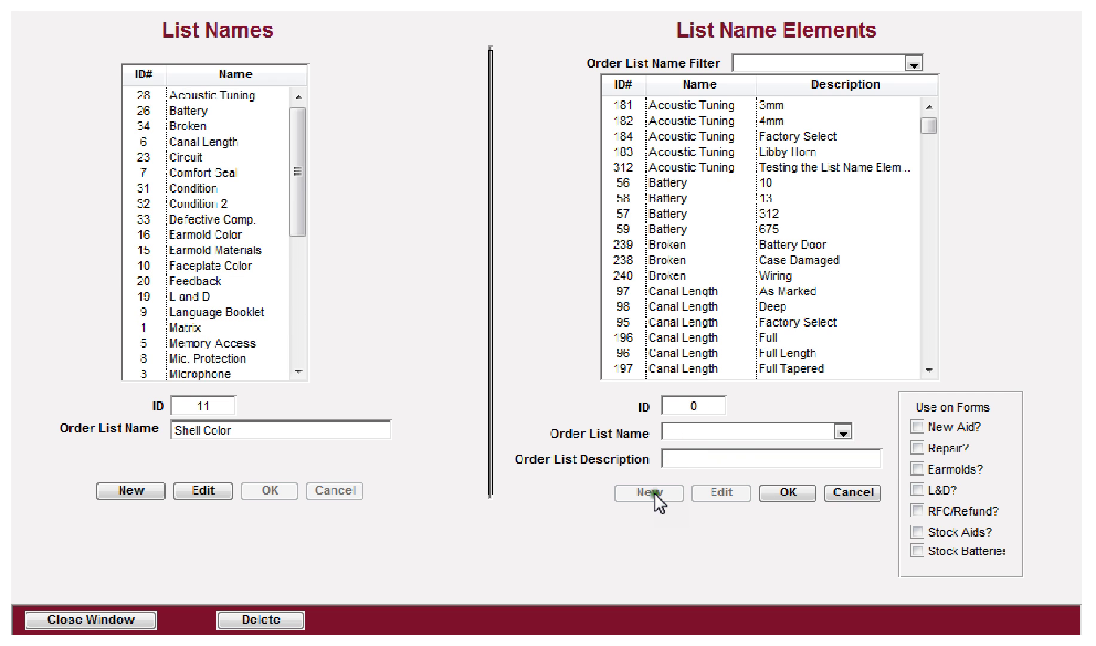
click(711, 426)
drag(843, 251, 843, 413)
click(706, 404)
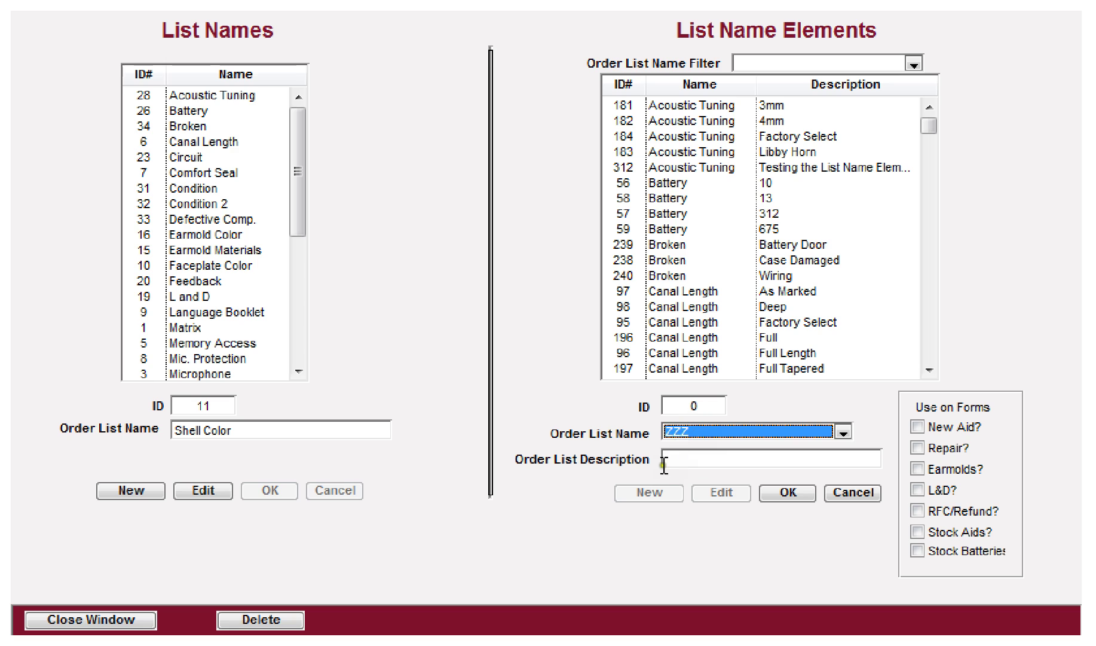
click(681, 459)
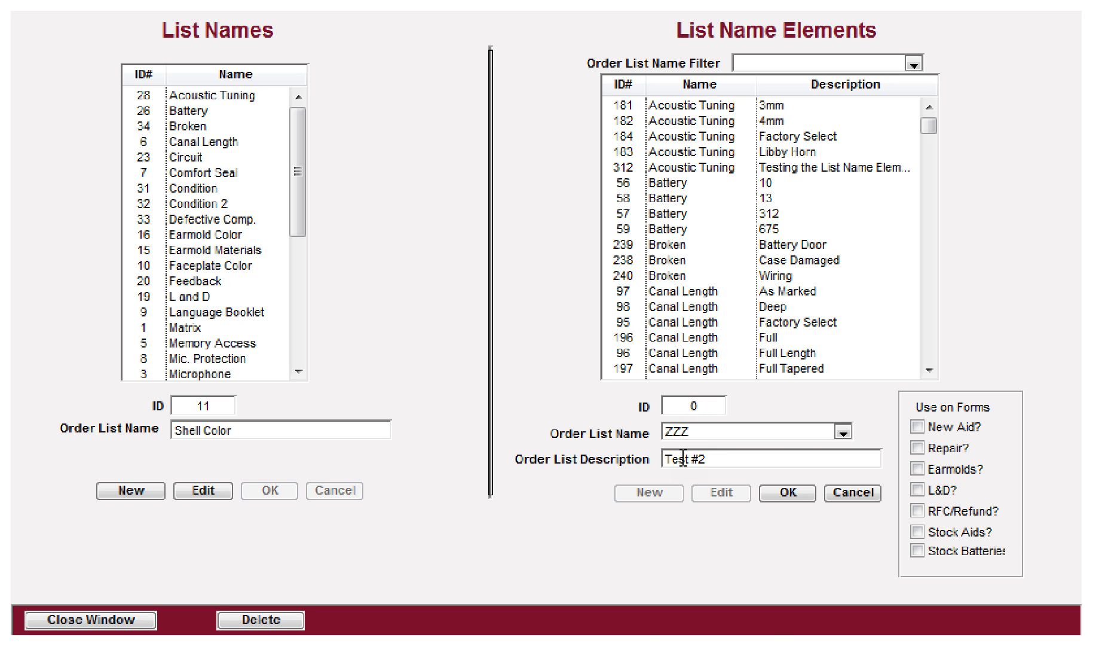
click(789, 493)
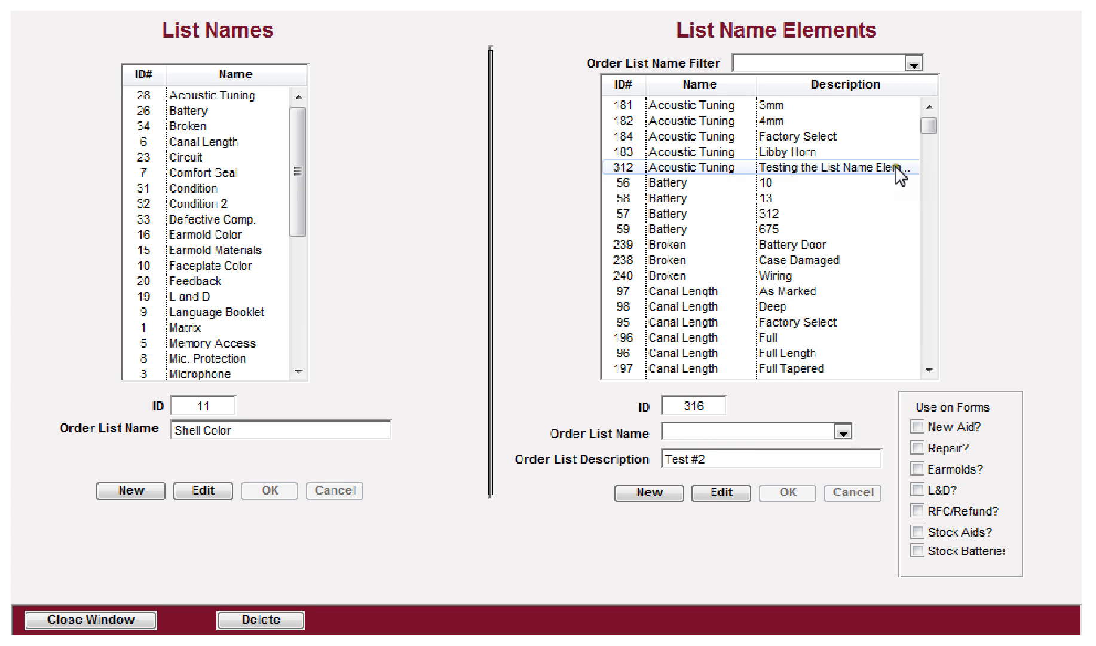
Step: Select the ZZZ Test #1 element and open it for editing
drag(930, 127, 930, 356)
click(622, 337)
click(633, 354)
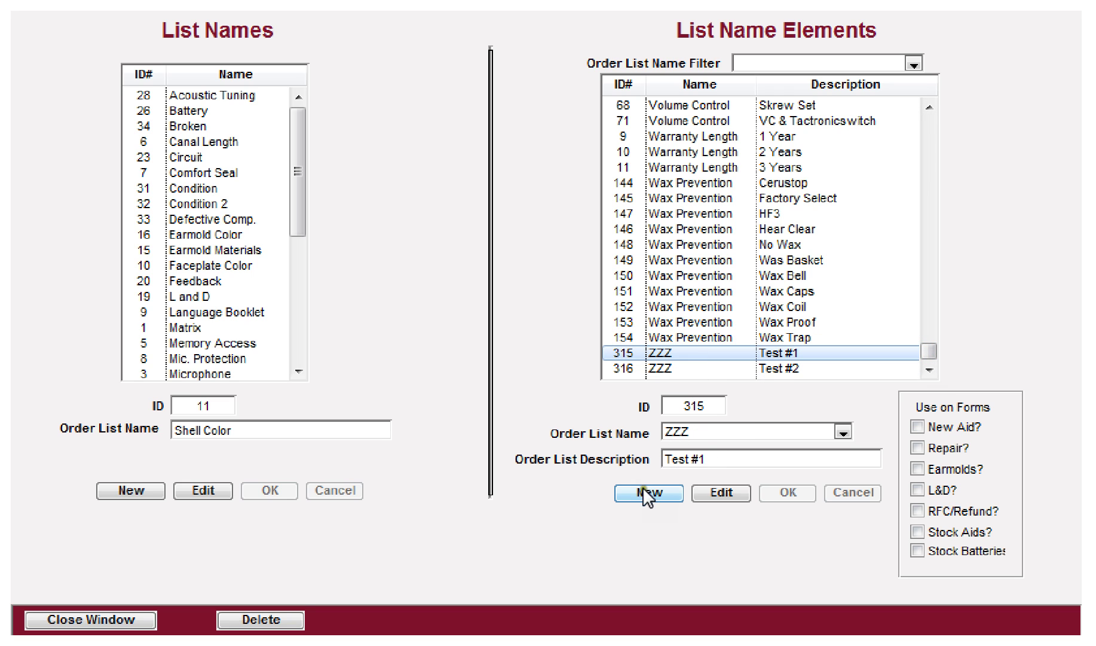
click(722, 491)
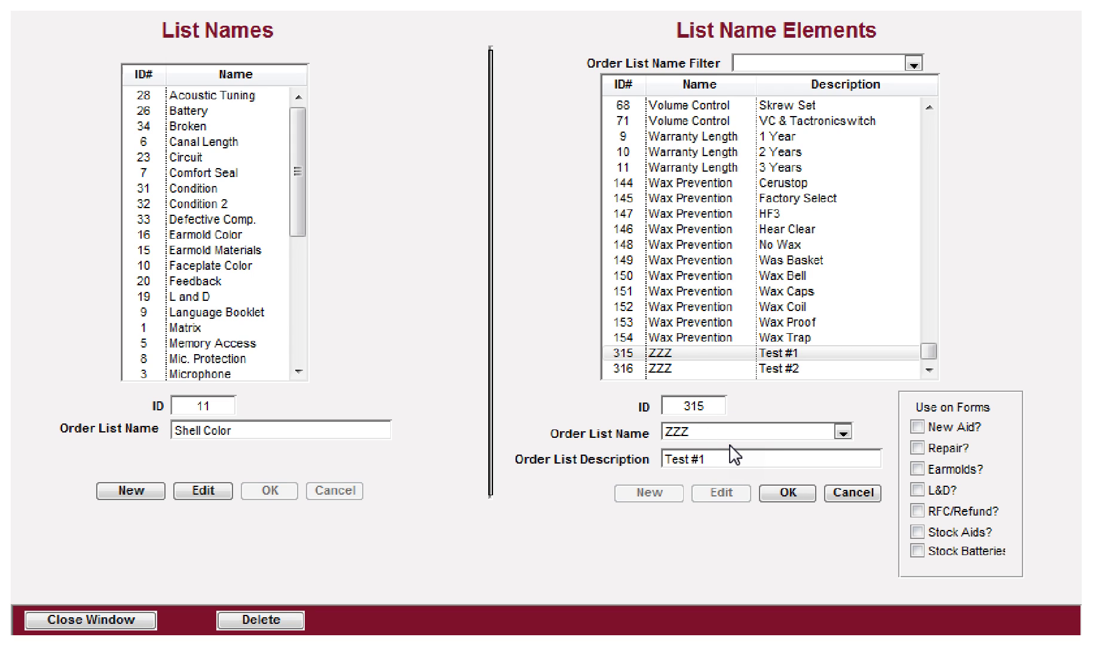
Step: Enable Test #1 on New Aid, Repair, Earmold, L&D and RFC/Refund forms
click(918, 426)
click(917, 447)
click(916, 469)
click(917, 489)
click(917, 510)
click(788, 494)
Step: Enable Test #2 on New Aid, Repair, Earmold, L&D and RFC/Refund forms
click(716, 368)
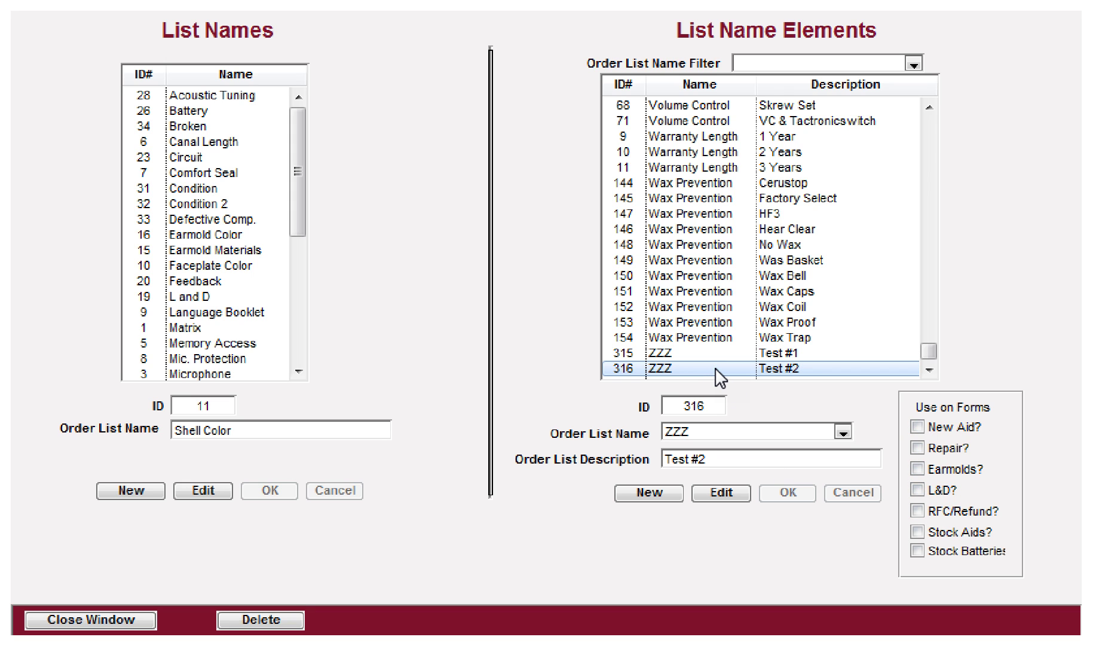
click(717, 494)
click(916, 426)
click(916, 447)
click(917, 468)
click(917, 489)
click(915, 510)
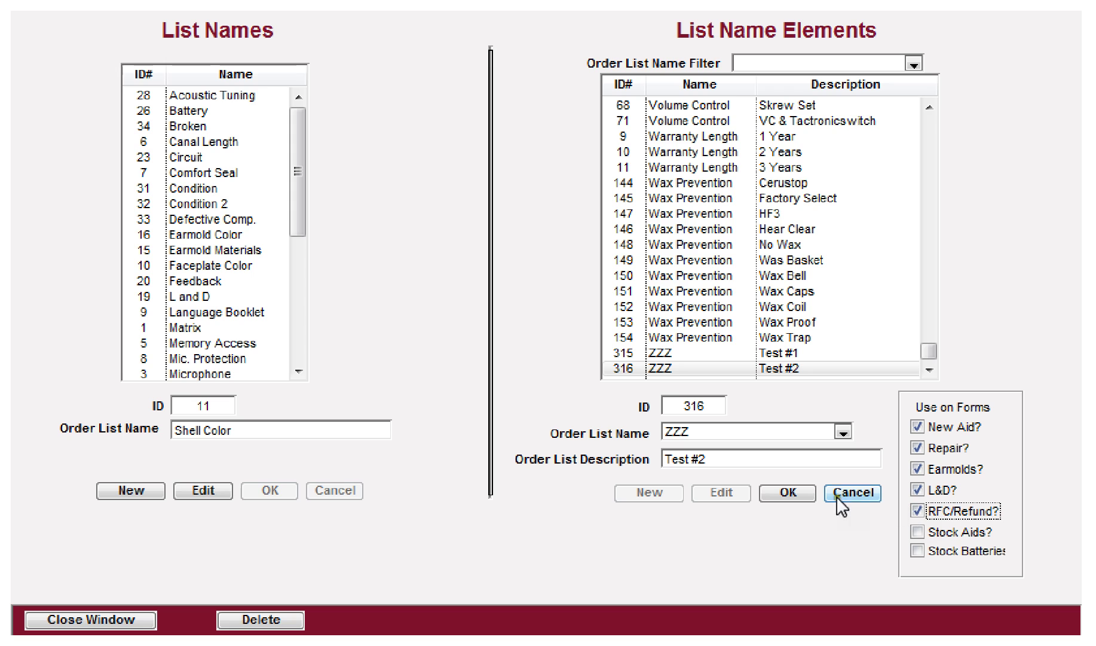
click(790, 493)
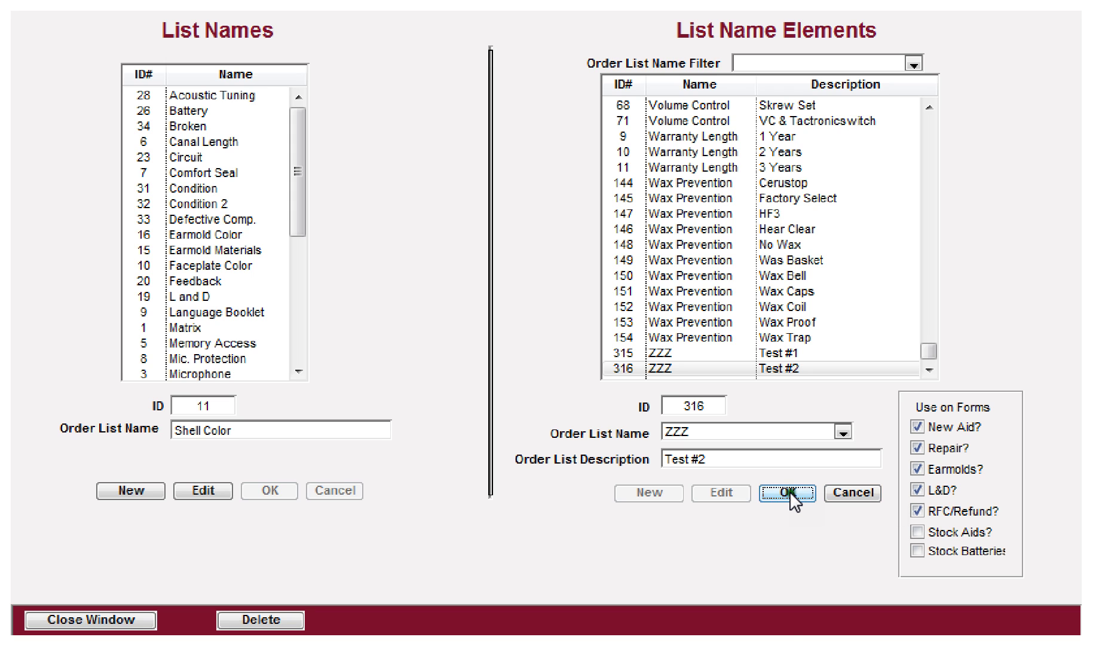
Step: Add ZZZ element 'Test #3' marked for New Aid forms
click(651, 489)
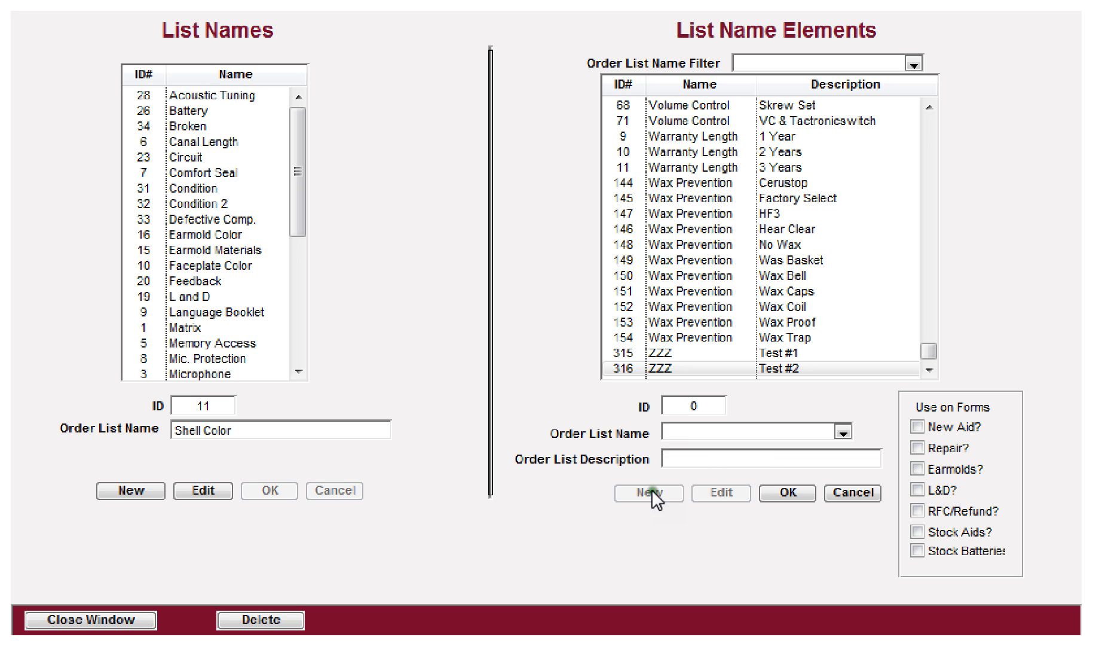
click(697, 430)
drag(847, 272, 848, 413)
click(706, 436)
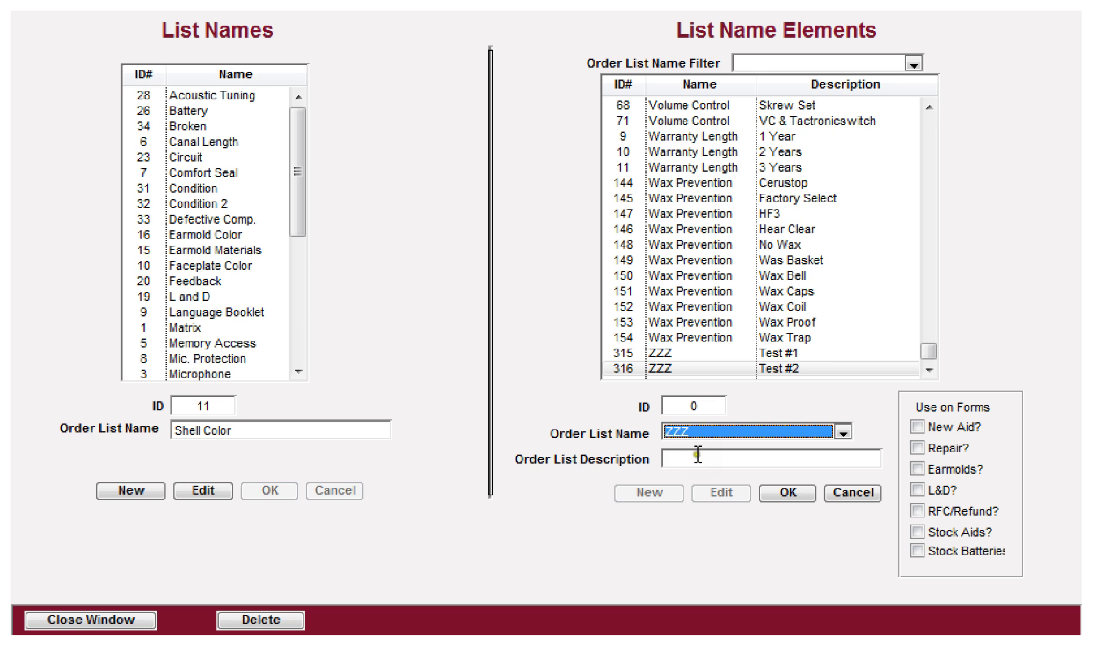
click(698, 452)
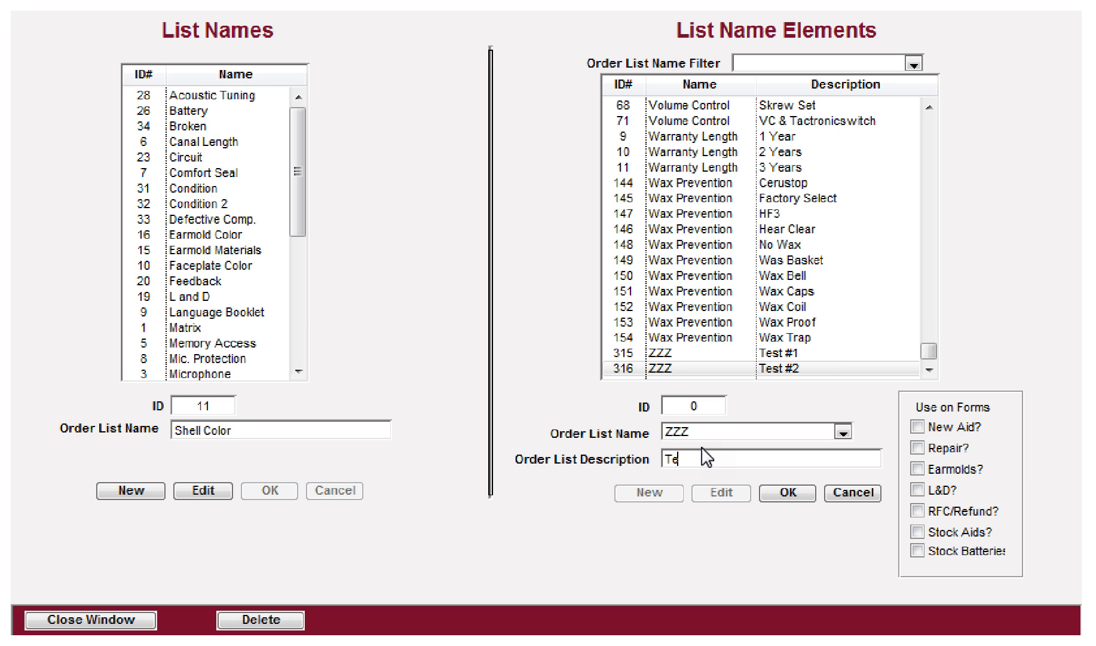
text(Test #3)
click(917, 425)
click(790, 497)
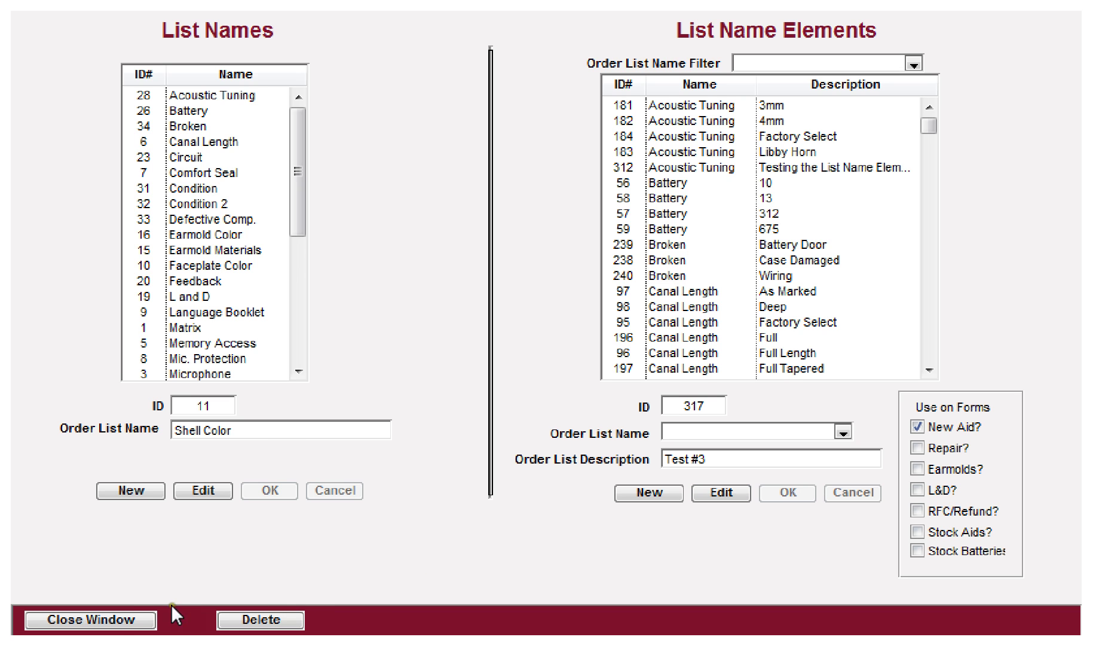
click(110, 621)
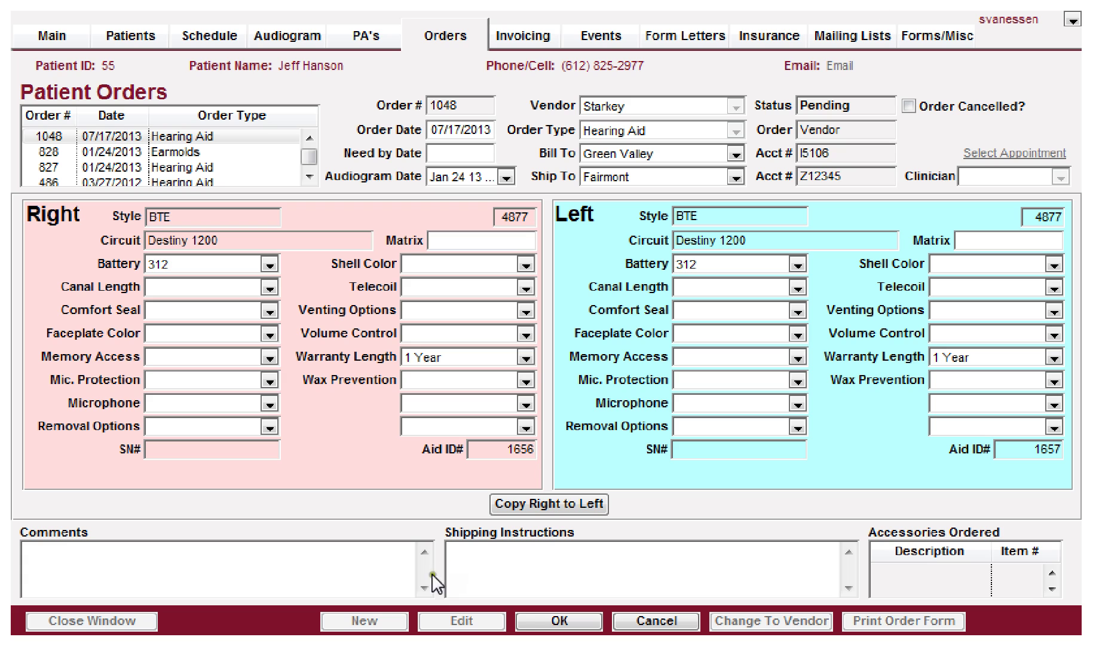
click(651, 622)
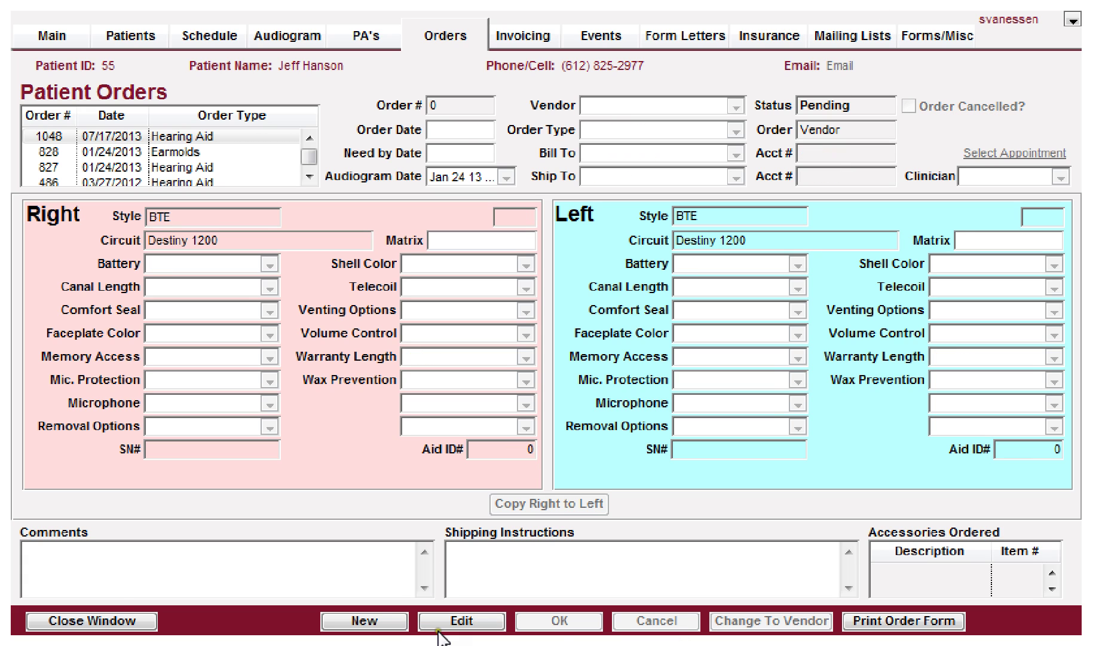
click(101, 623)
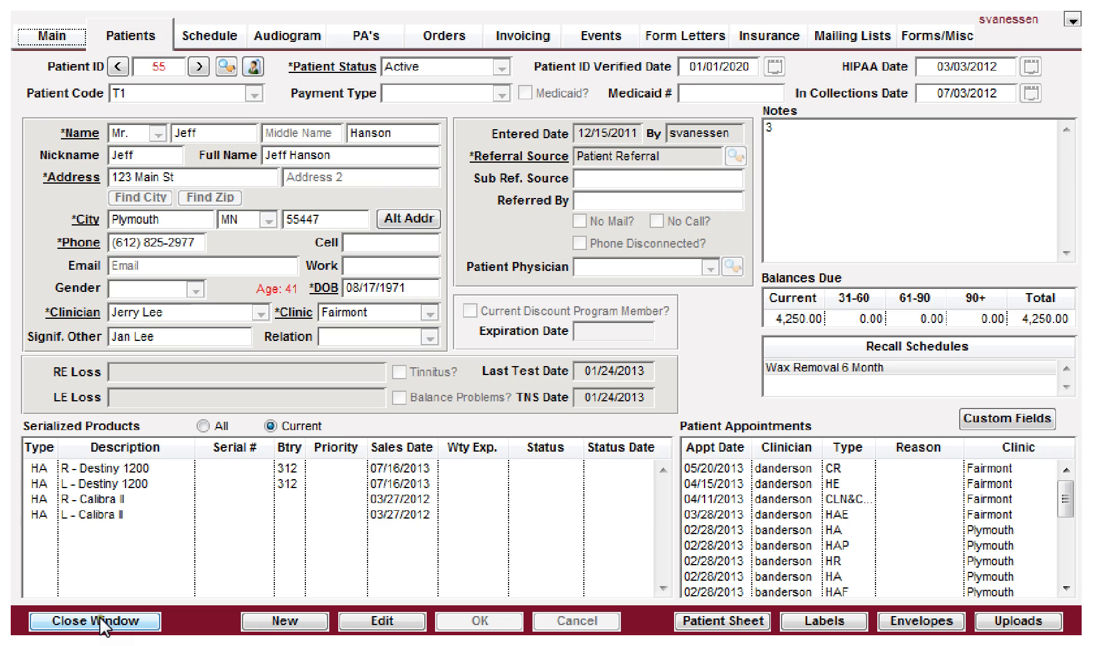
click(444, 37)
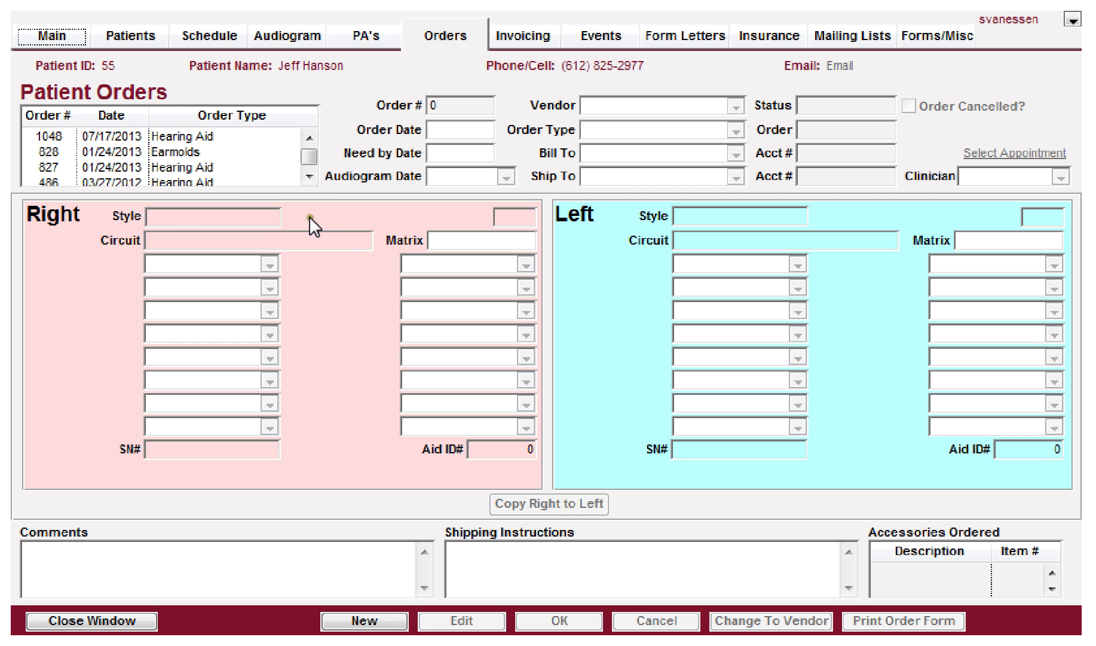
click(199, 136)
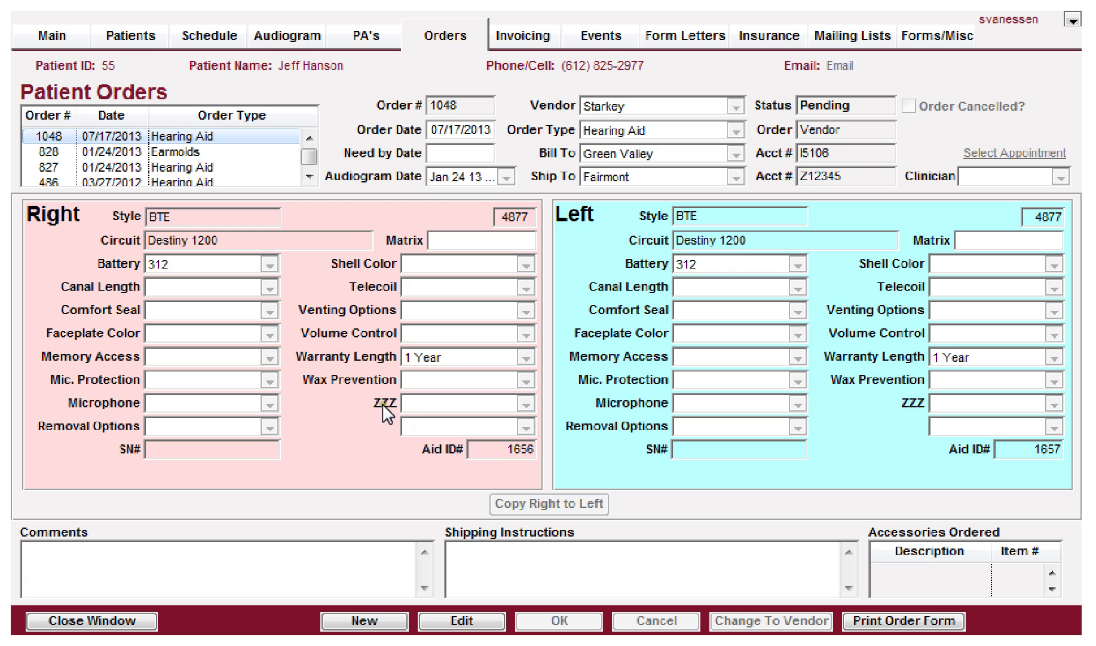
click(455, 621)
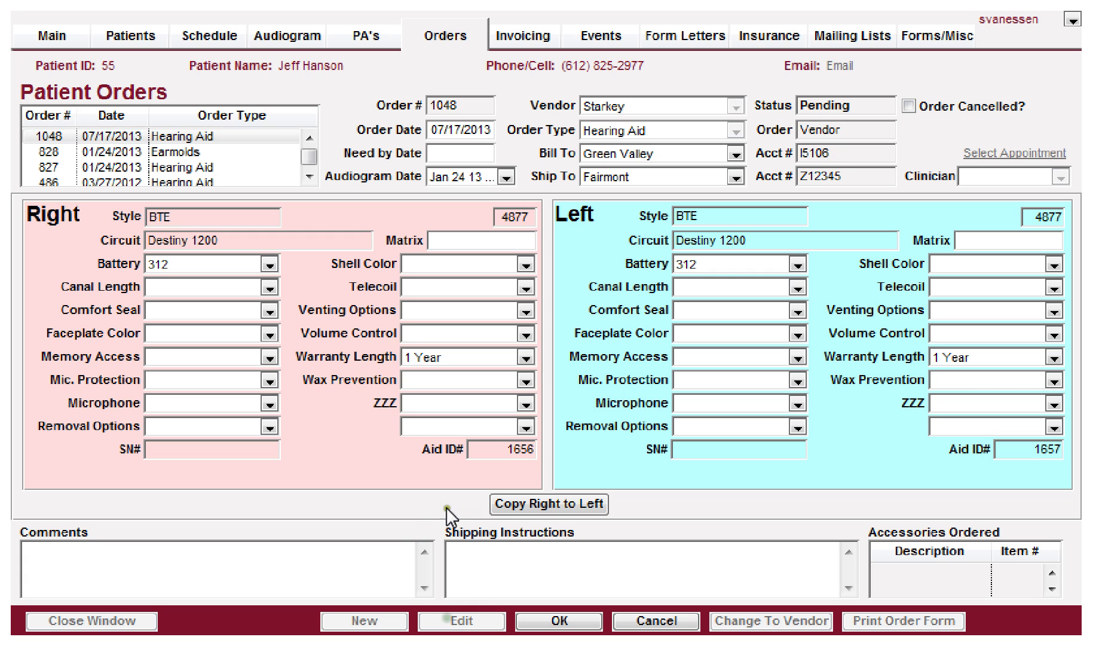
click(480, 402)
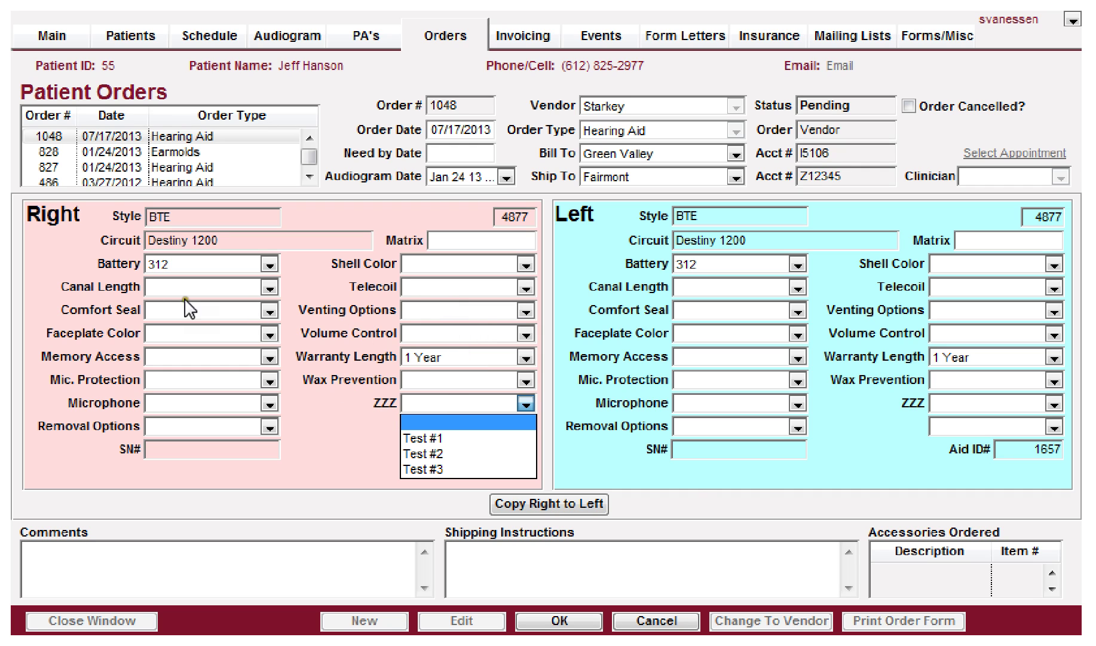
click(421, 401)
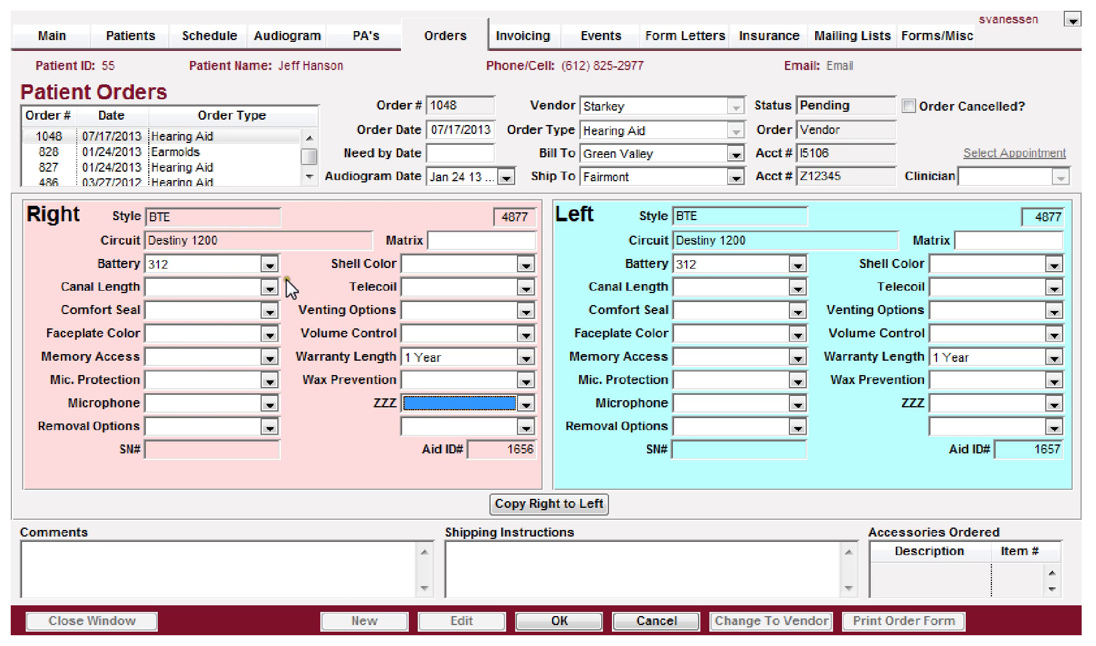
click(652, 622)
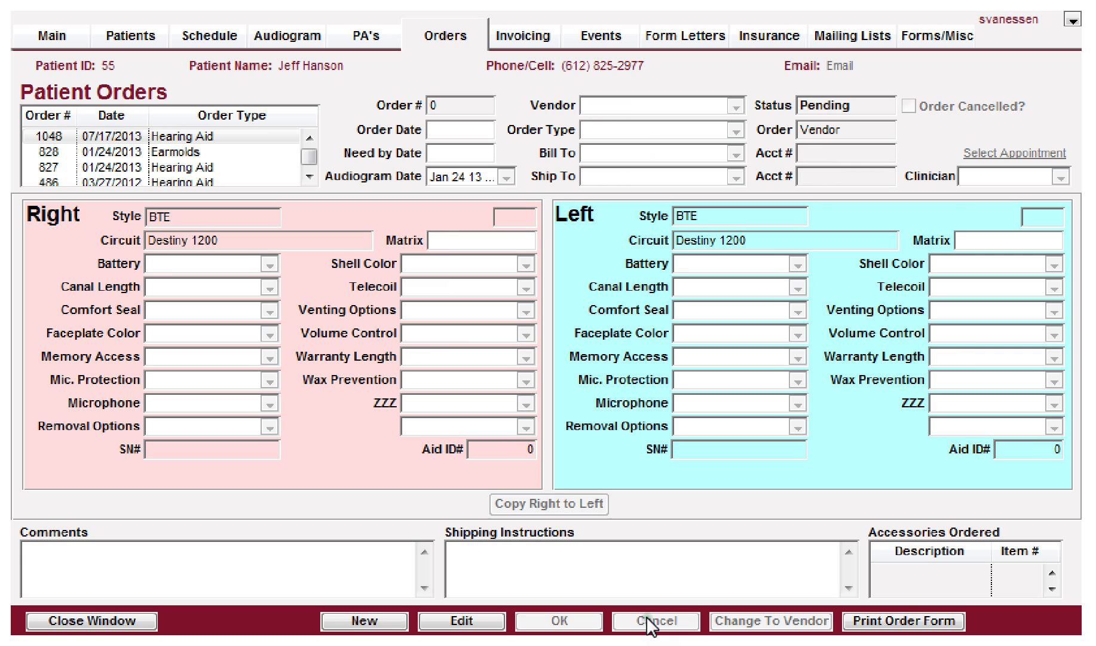
click(179, 149)
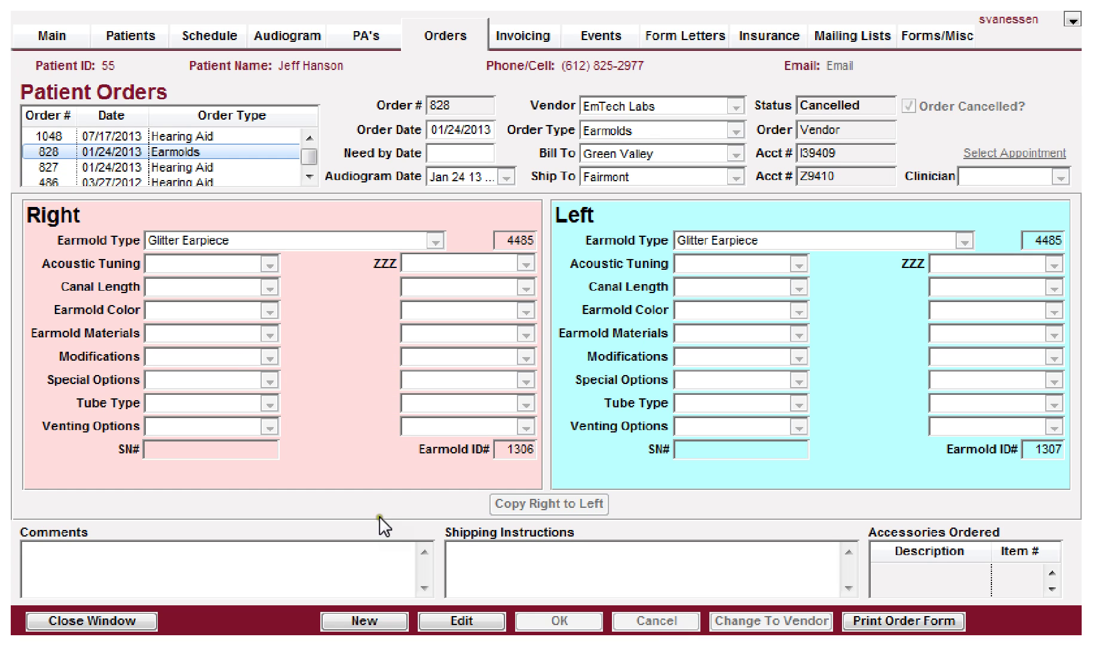
click(450, 621)
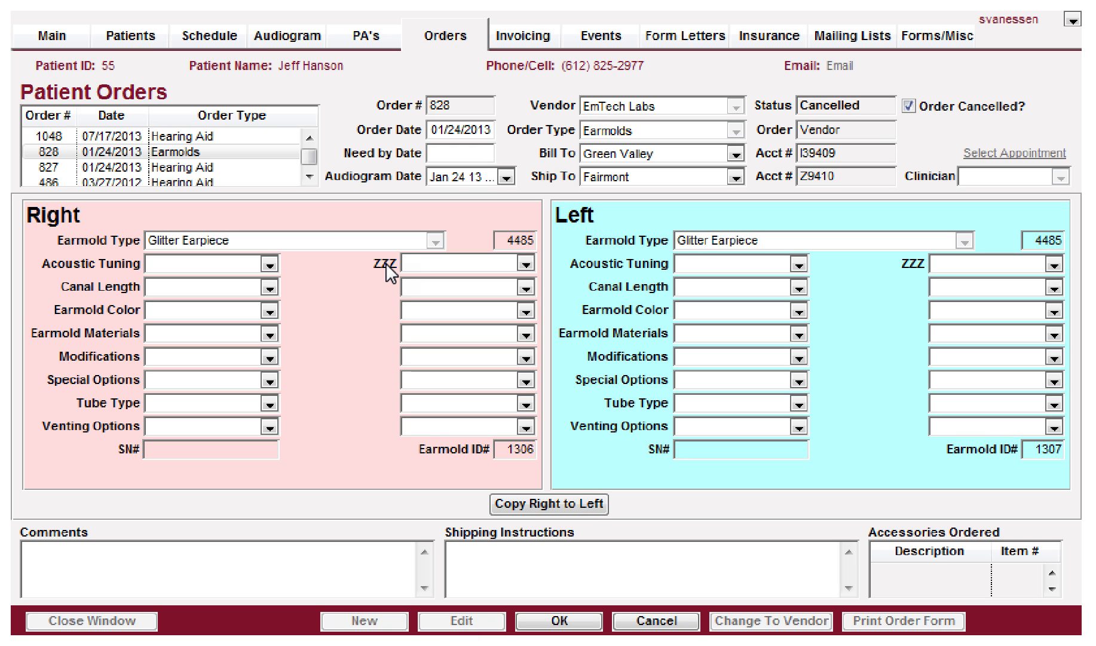
click(487, 264)
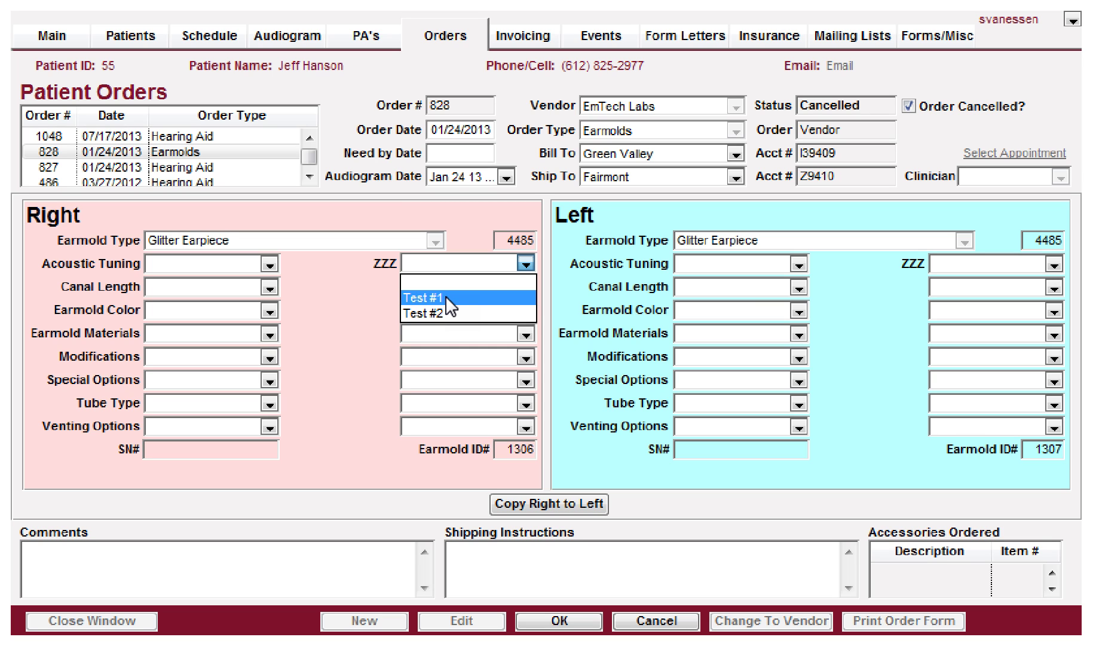
click(593, 6)
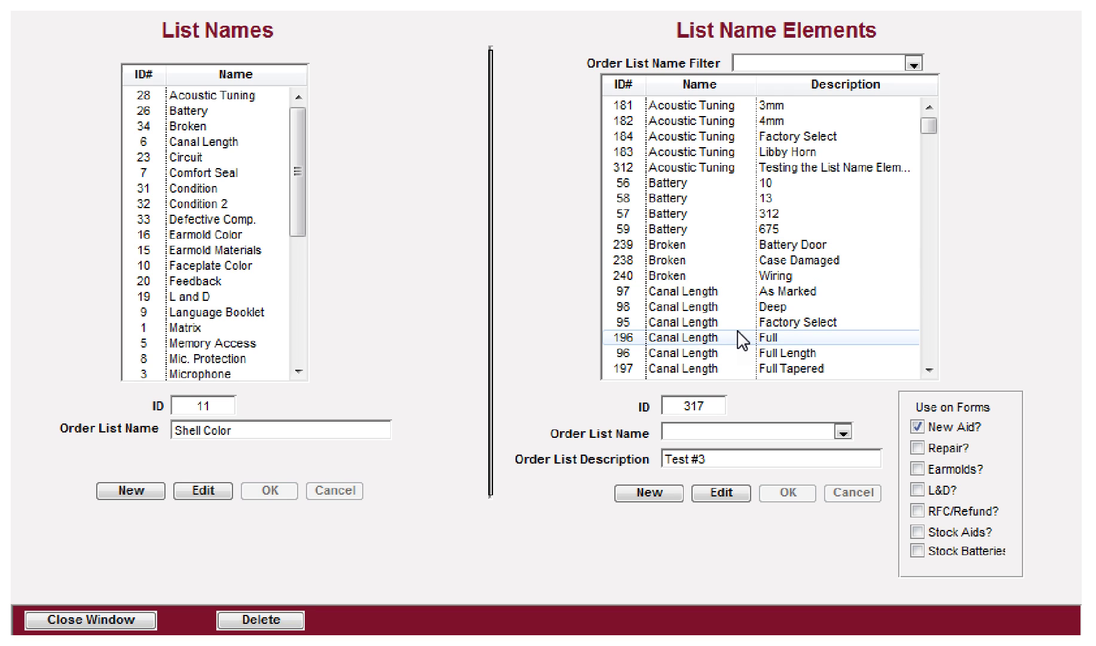
Step: Close the order lists setup and open the One-off Credit Invoice screen
click(123, 622)
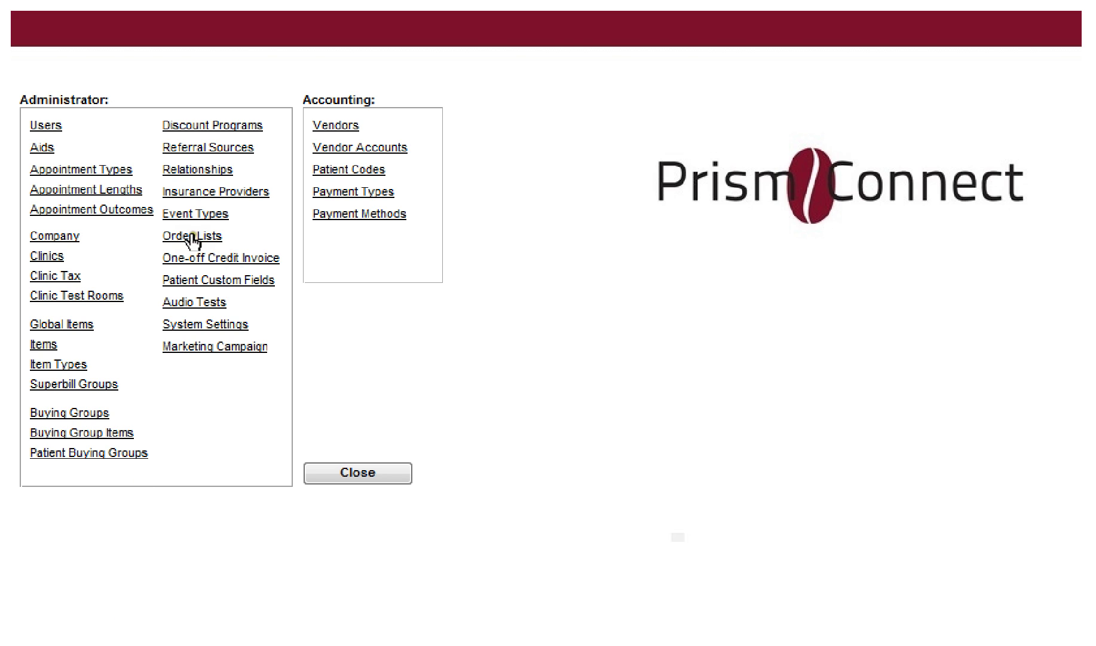
click(191, 258)
click(191, 258)
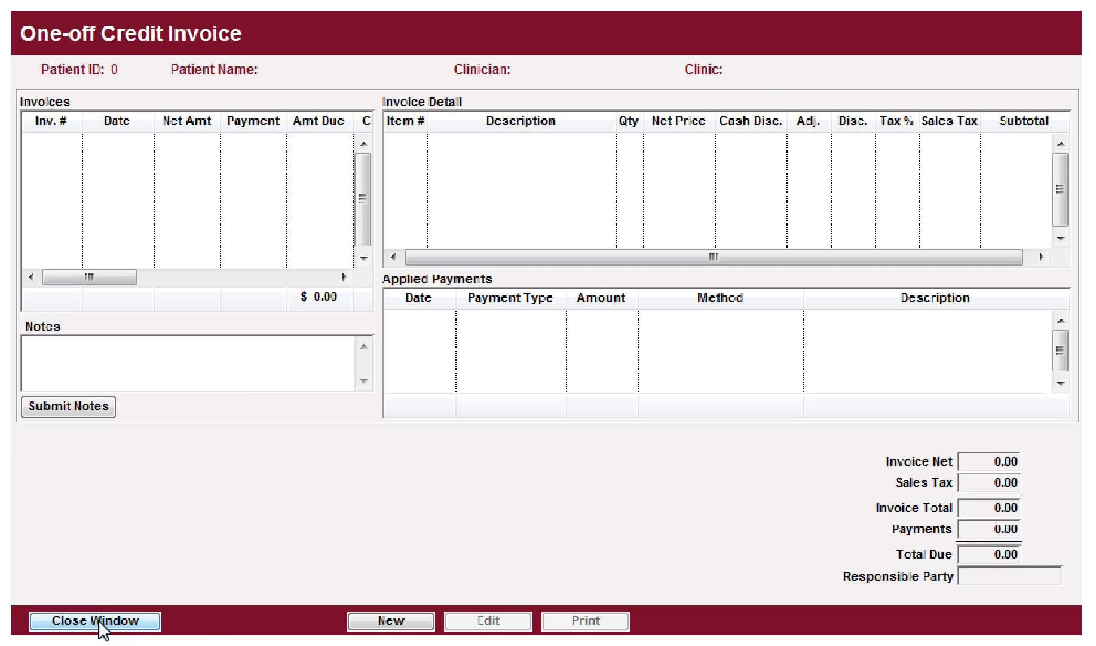
Step: Start a new credit invoice, acknowledge the no-patient error, and close the screen
click(399, 622)
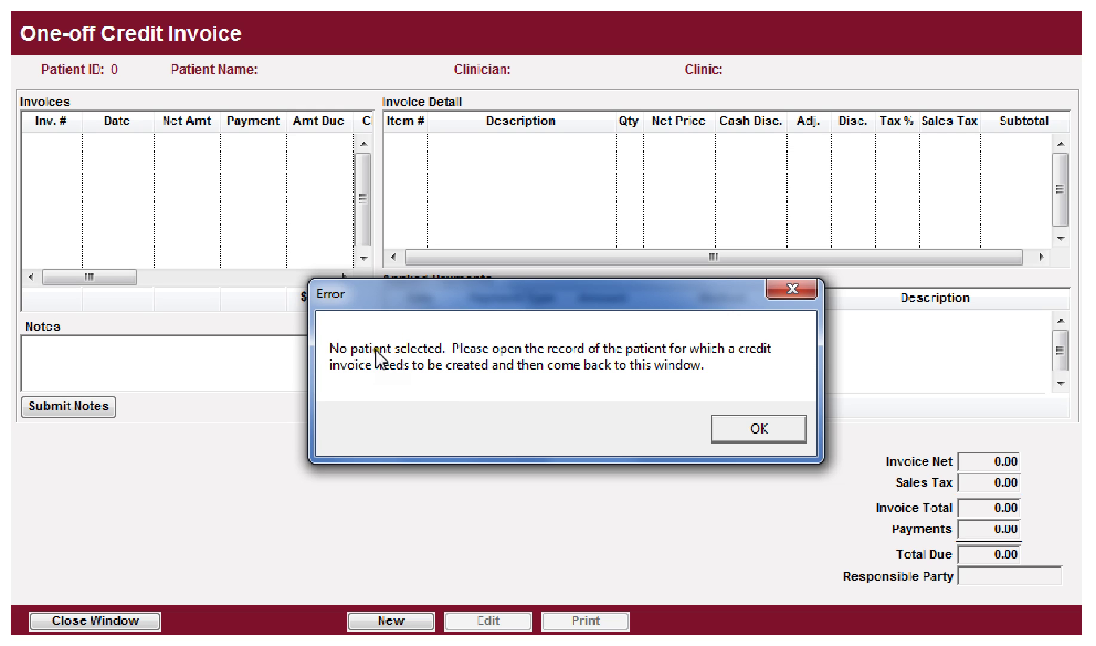
click(739, 440)
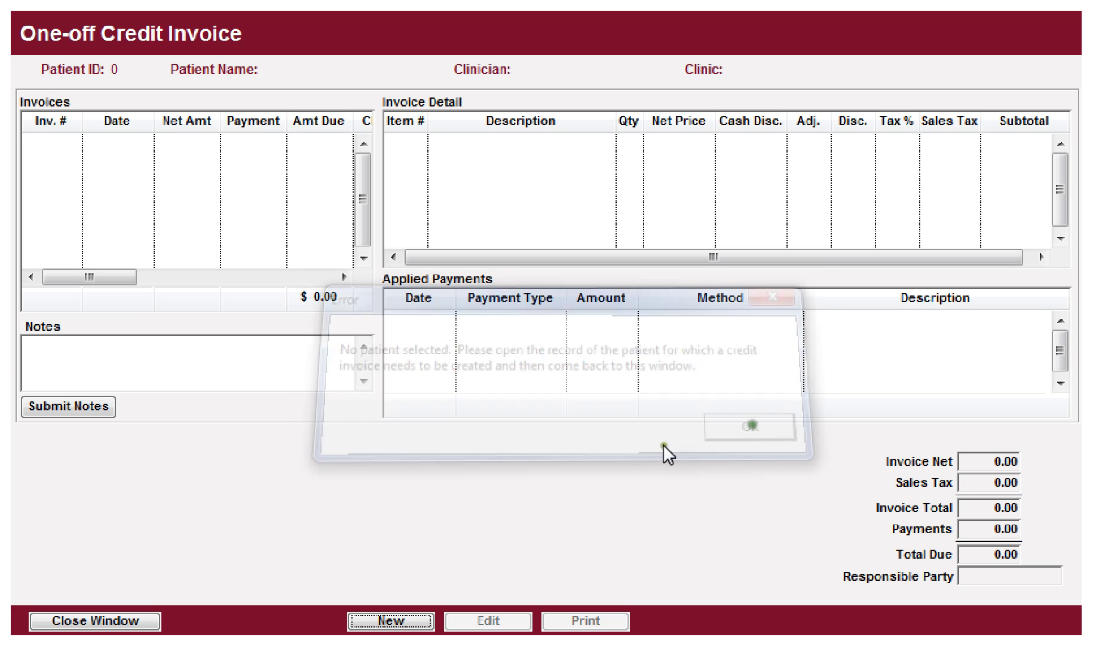
click(100, 619)
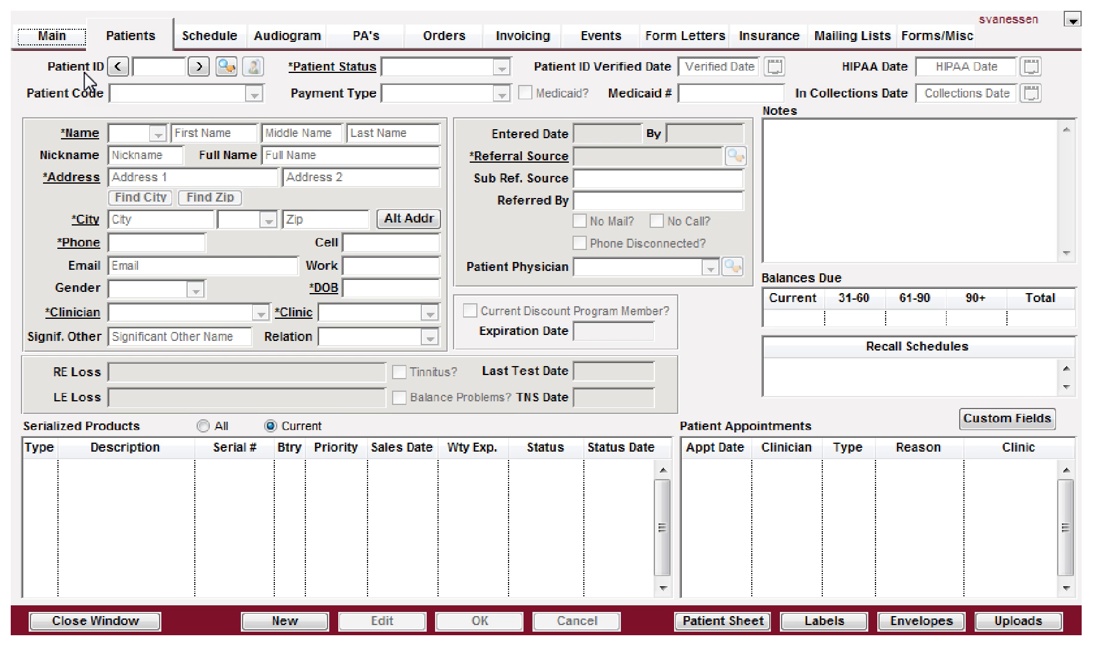
Step: Load the record for patient ID 55 on the Patients tab
click(165, 68)
text(55)
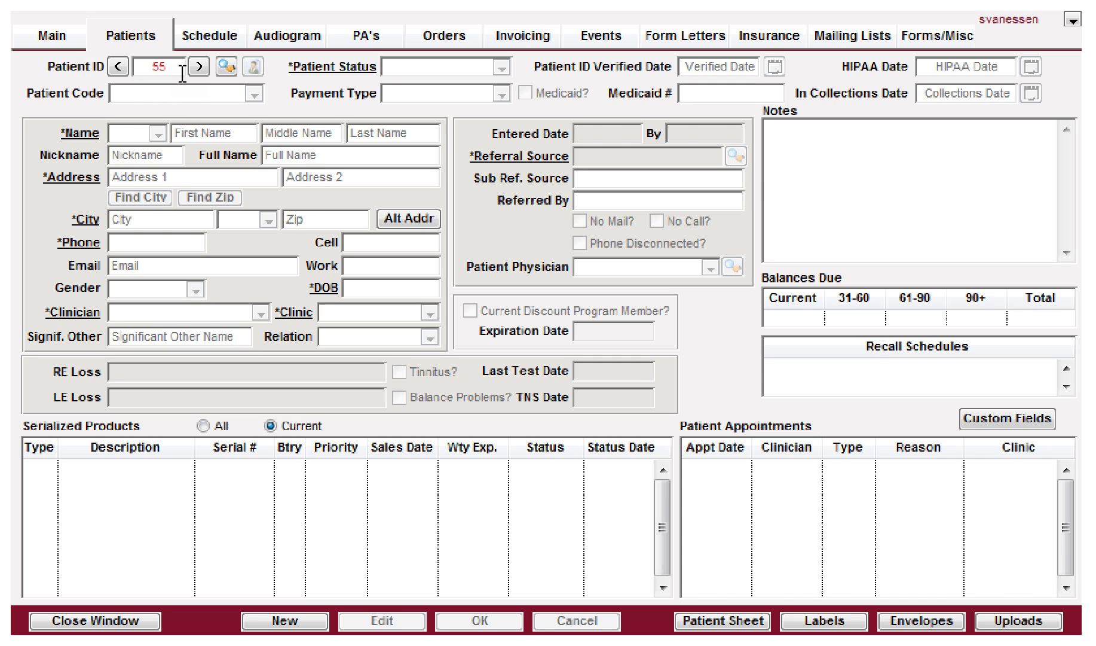
key(Return)
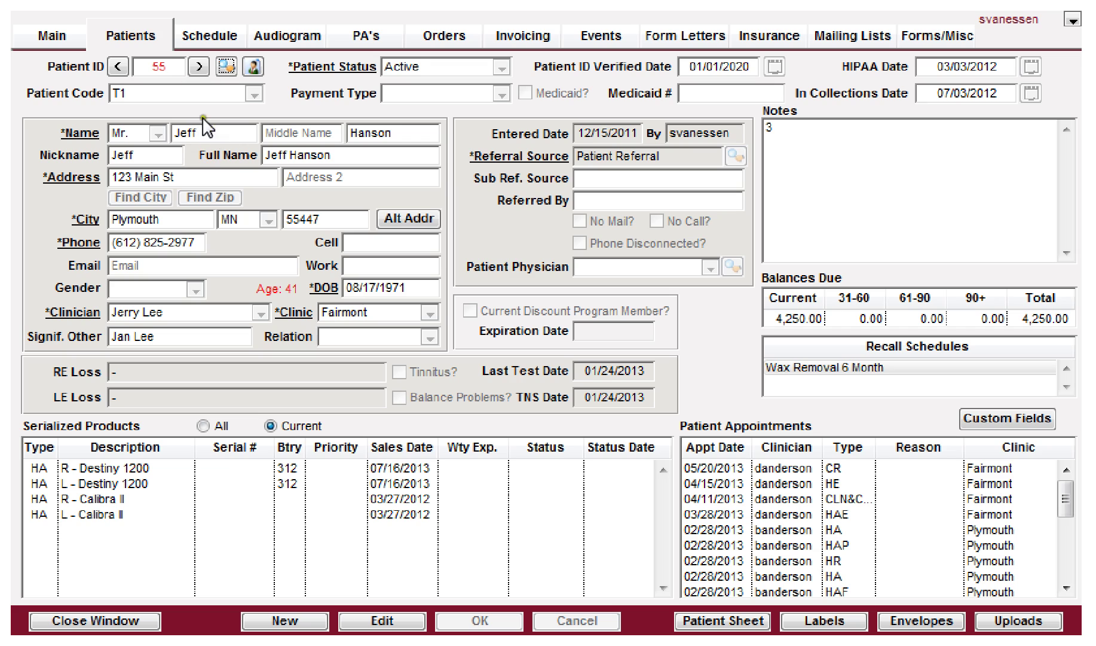
Step: Bring up the One-off Credit Invoice window from Main > Administration
click(52, 39)
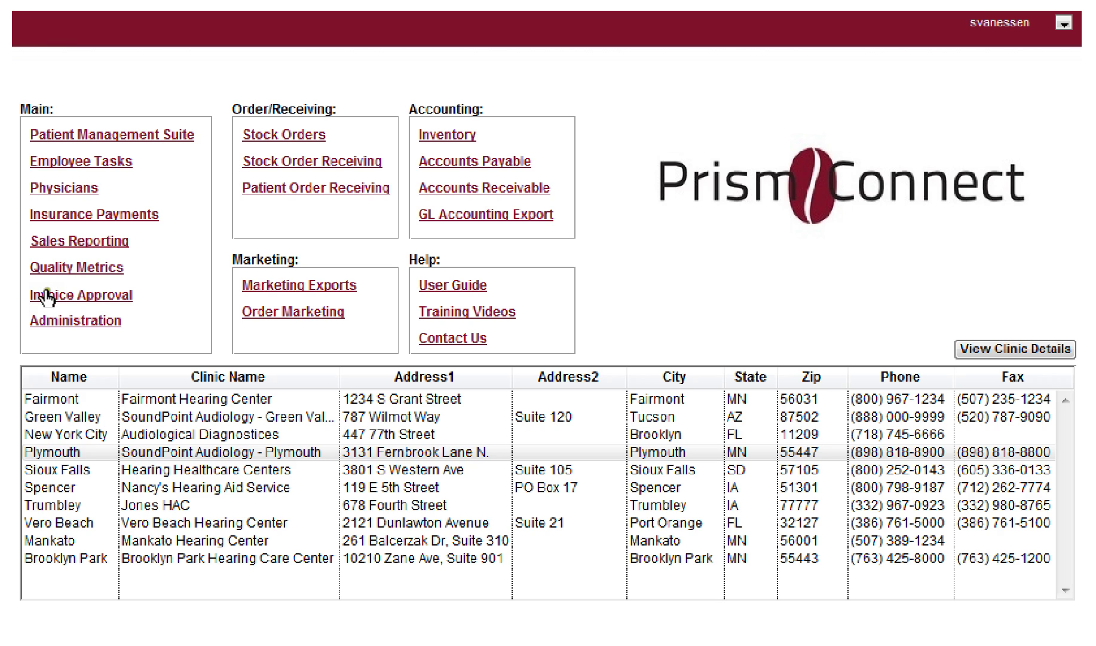
click(57, 323)
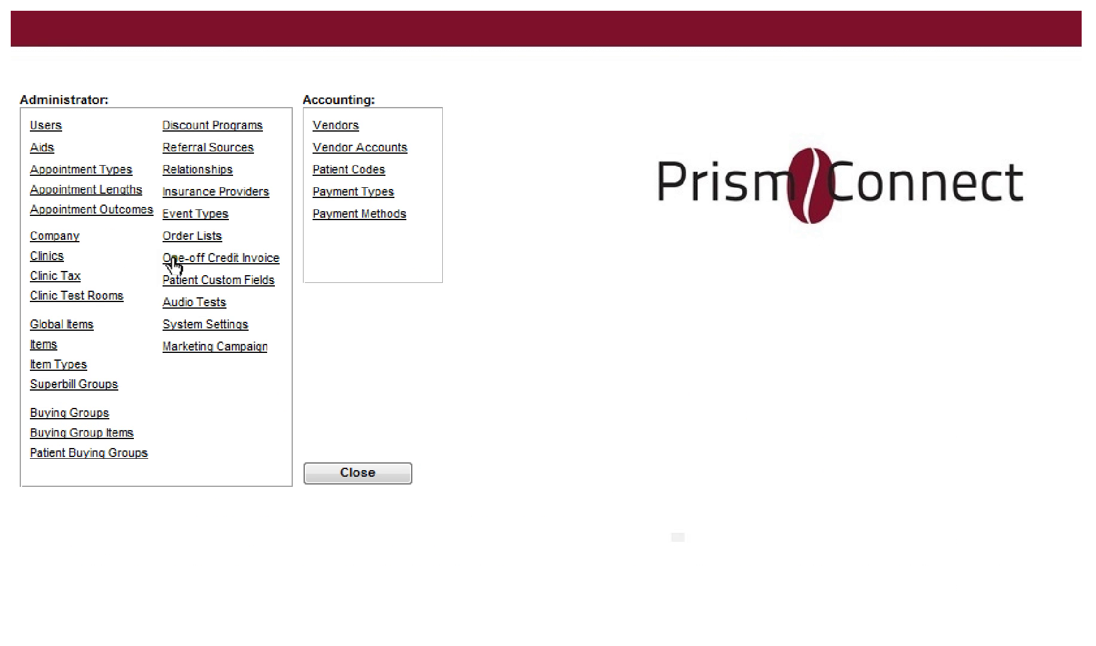
click(212, 261)
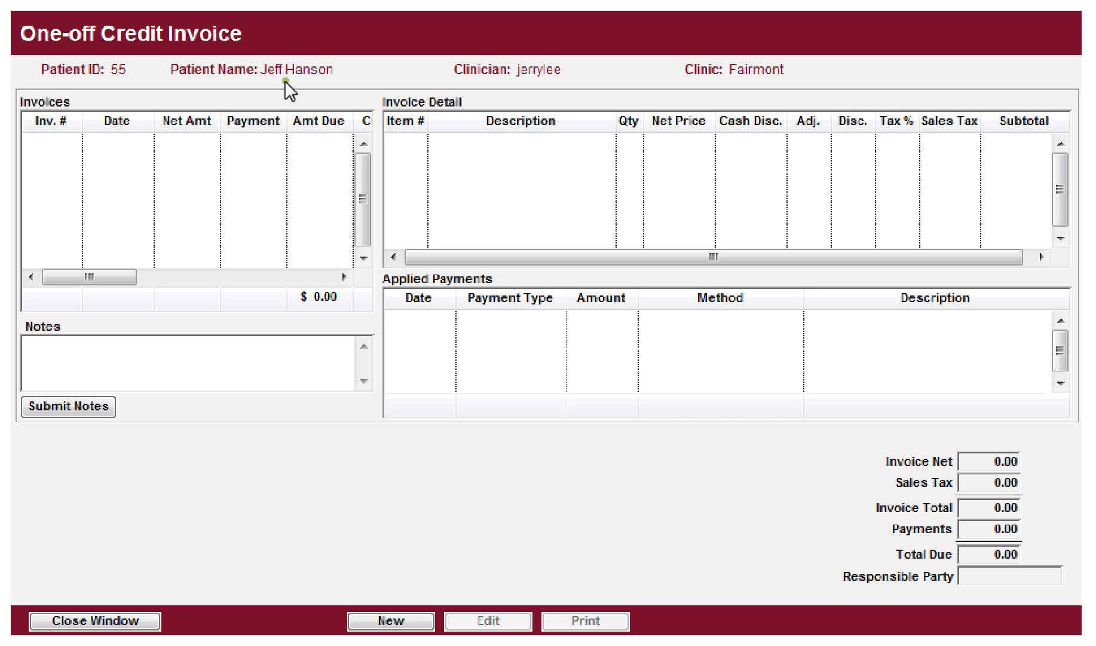
Step: Start a new Return for Credit invoice for the May 20 13 appointment and choose the clinician
click(378, 621)
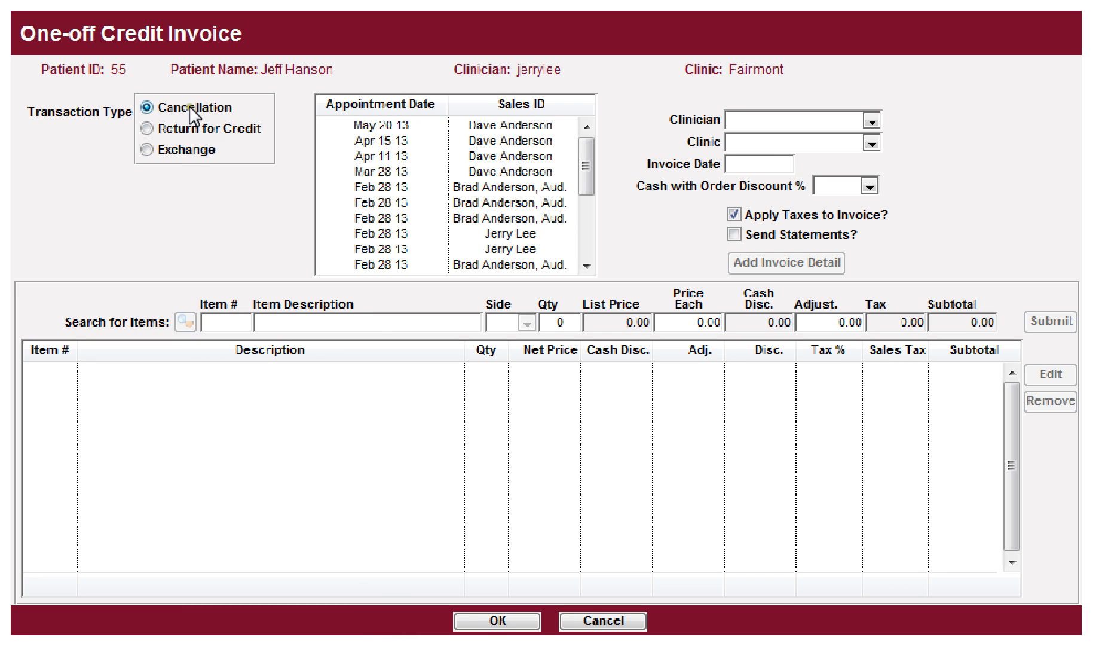
click(161, 131)
click(470, 127)
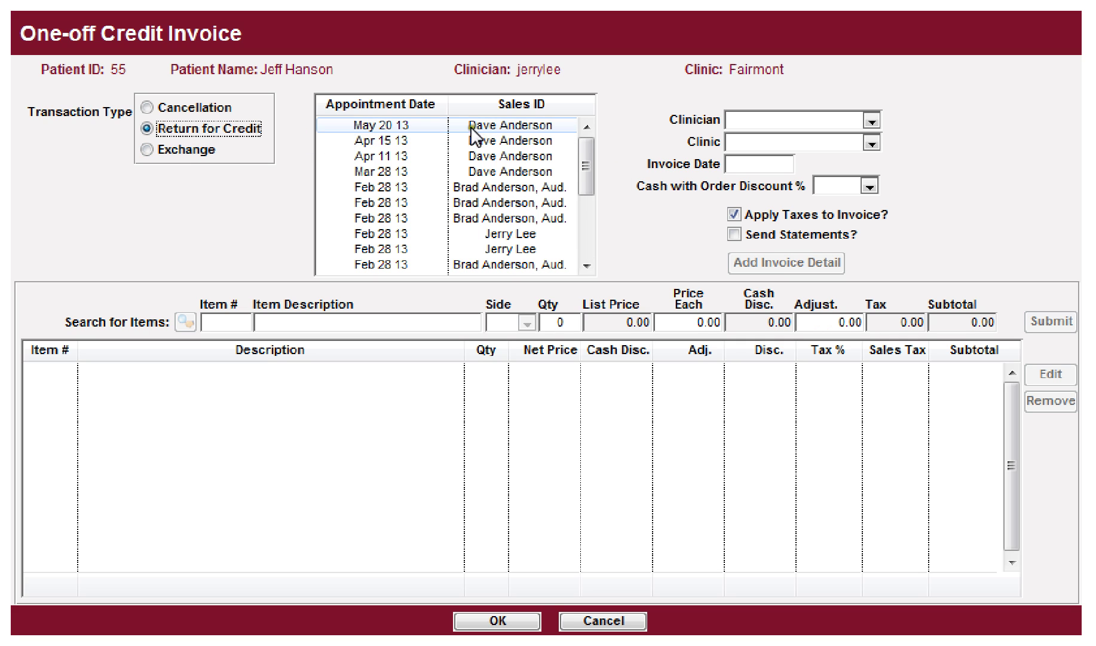
click(837, 122)
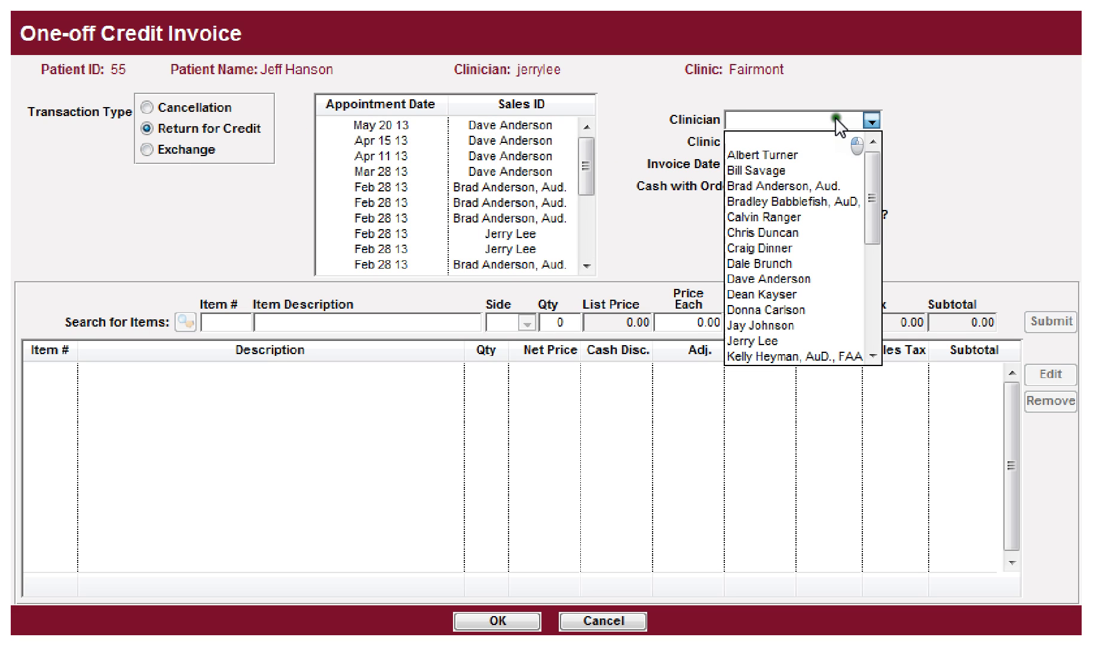
click(771, 279)
Step: Set the clinic to Fairmont and the date to 07/31/2013, then open the Item List
click(789, 143)
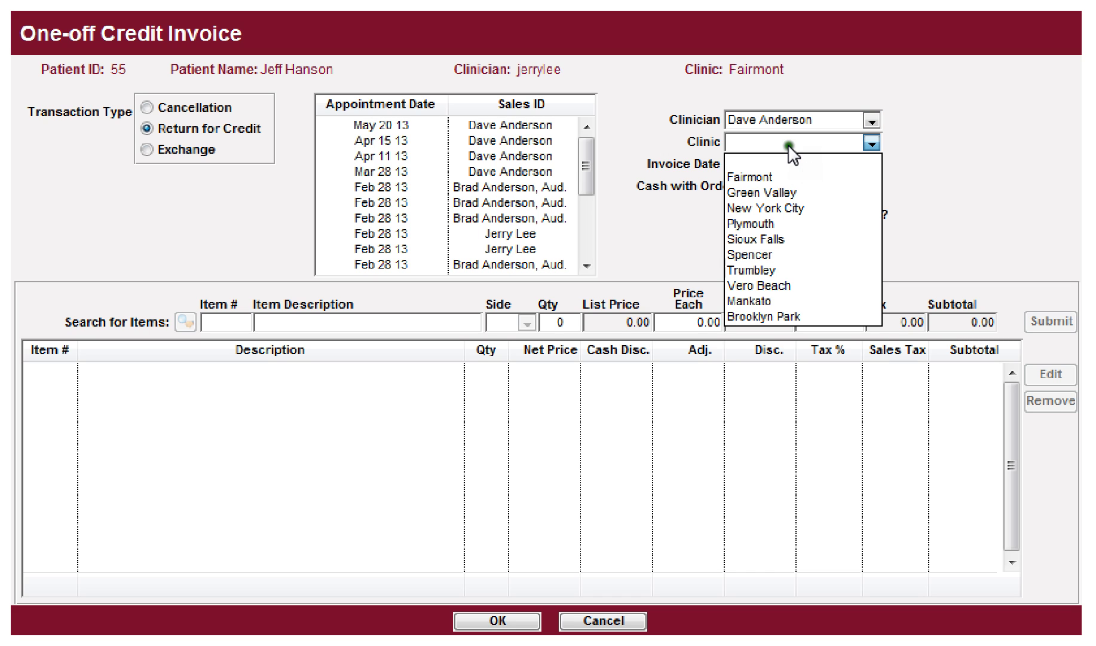
click(771, 178)
click(777, 165)
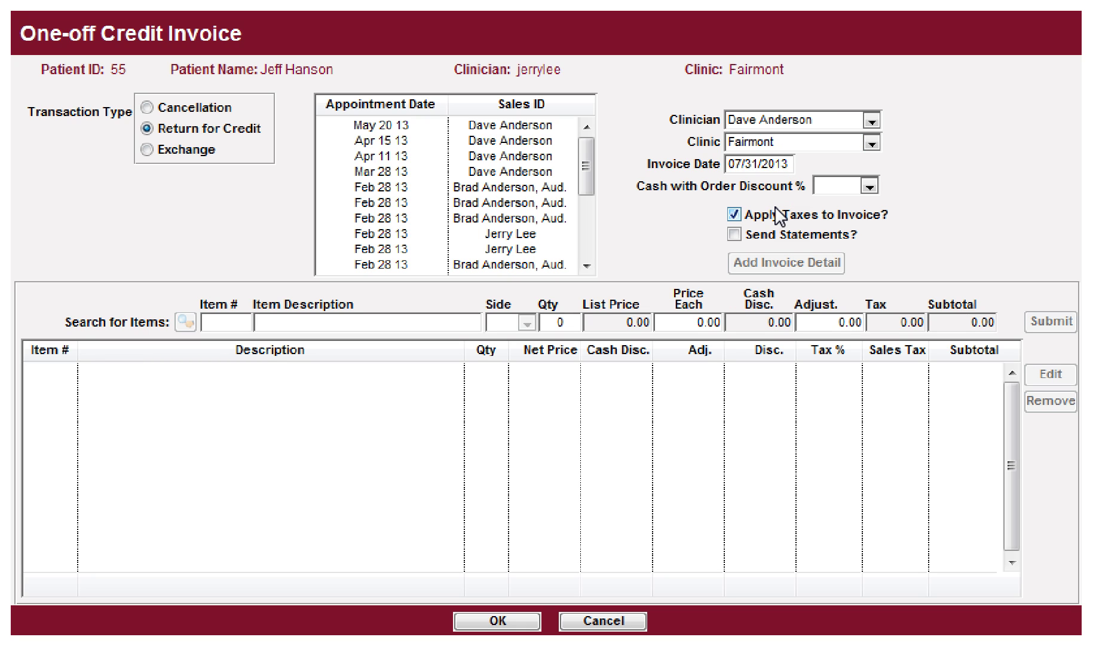
key(Tab)
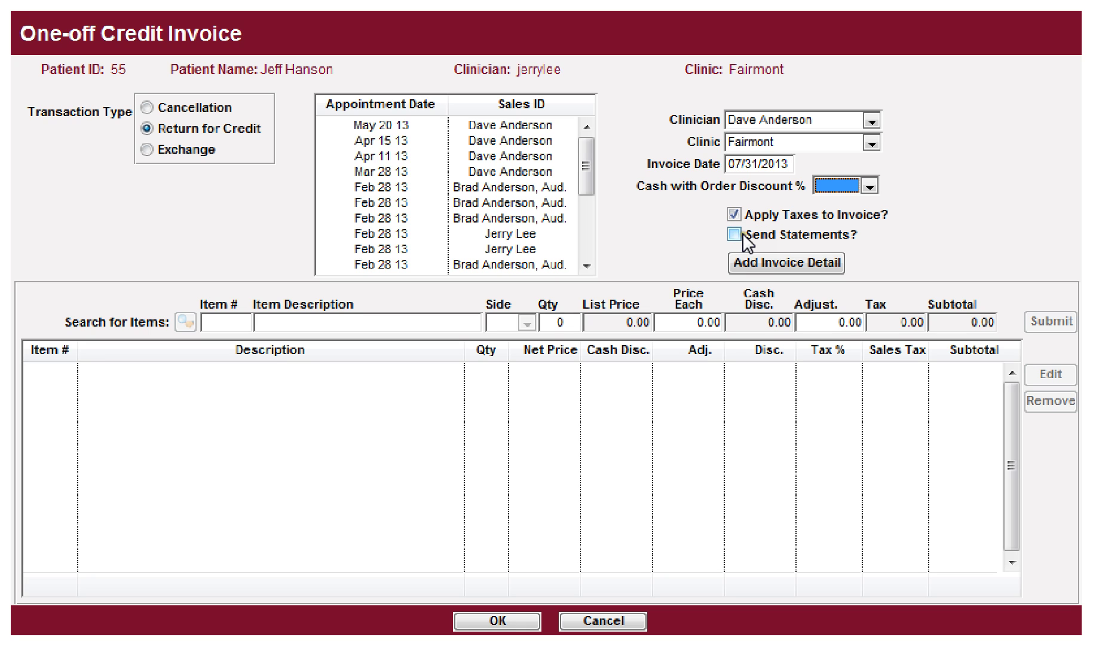
click(769, 259)
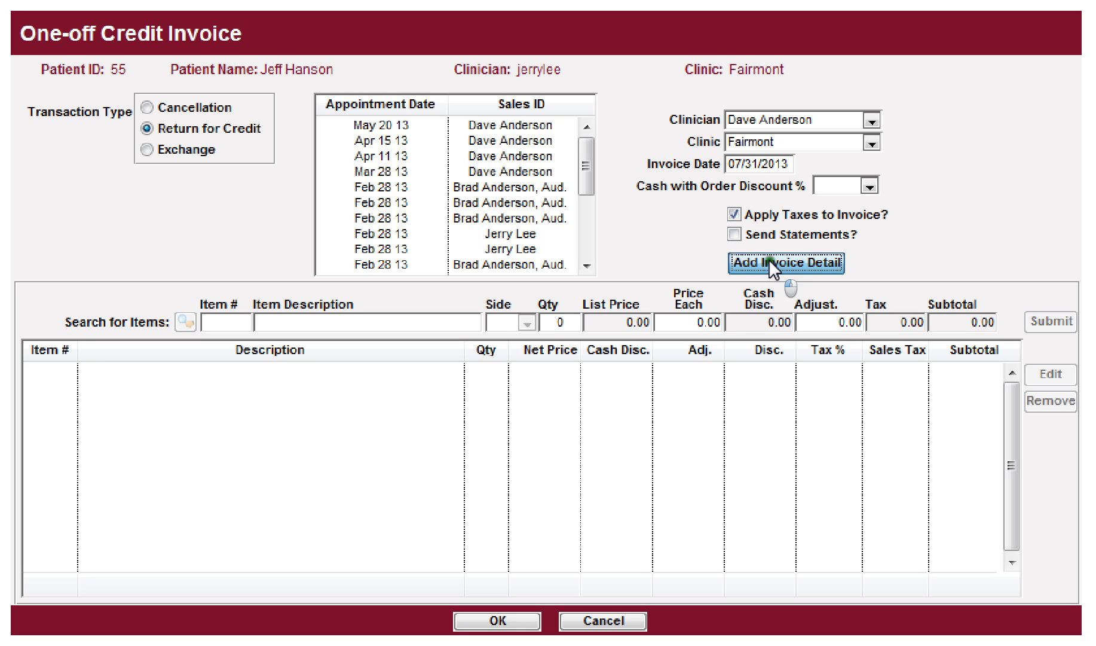
click(185, 322)
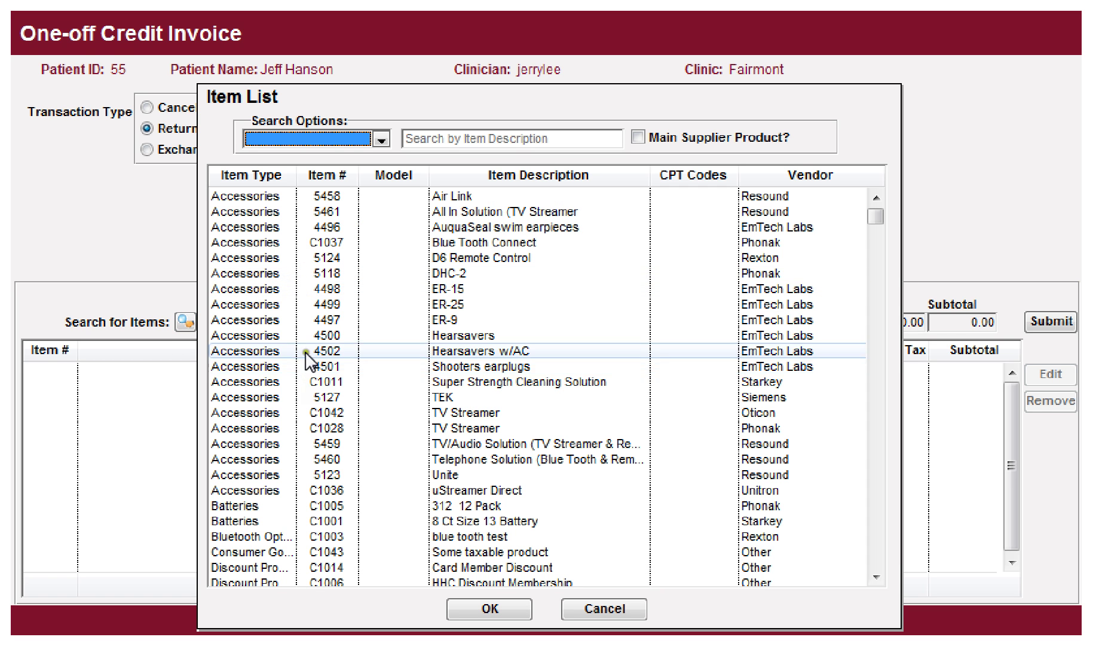
Step: Add item 5459 TV/Audio Solution at quantity 1 and 139.00, giving -148.56
click(301, 460)
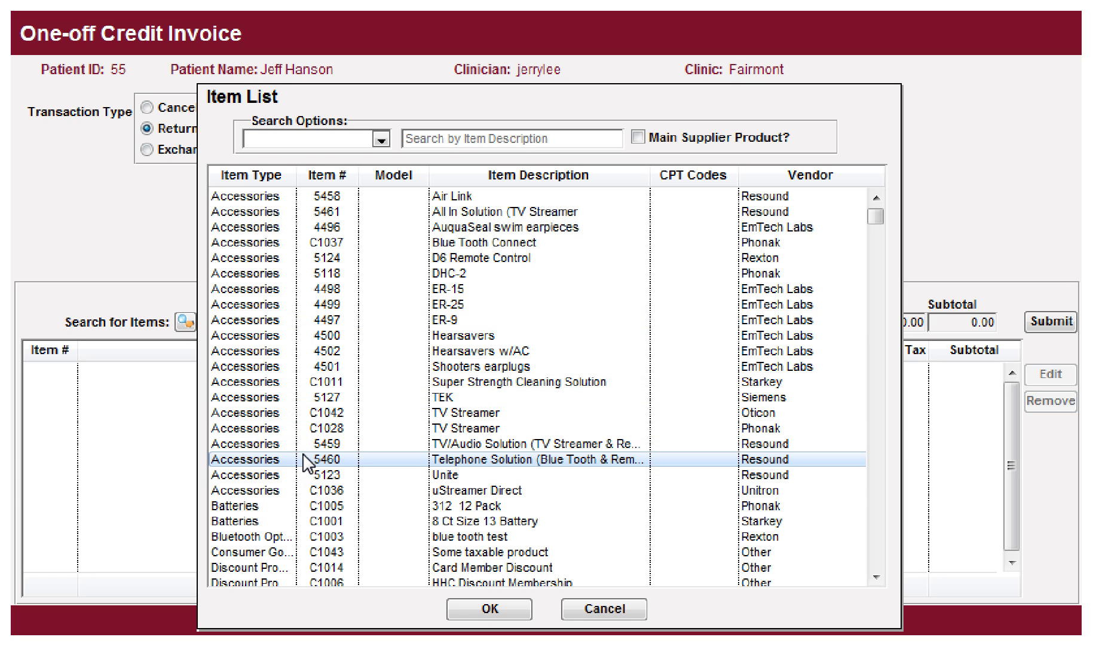
click(410, 445)
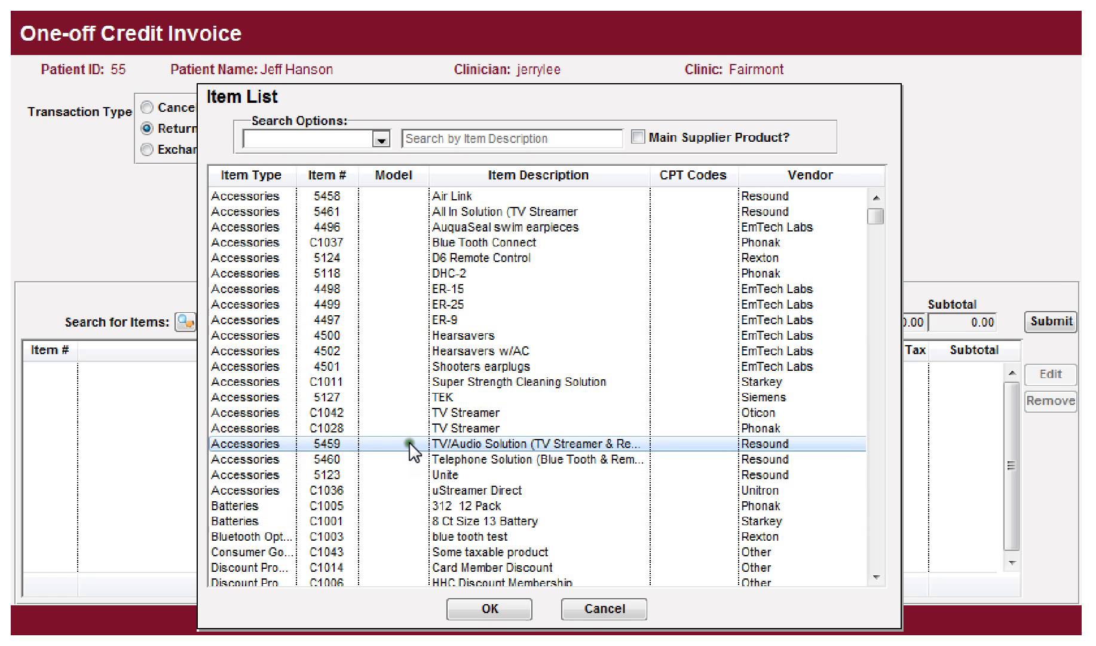
double_click(448, 444)
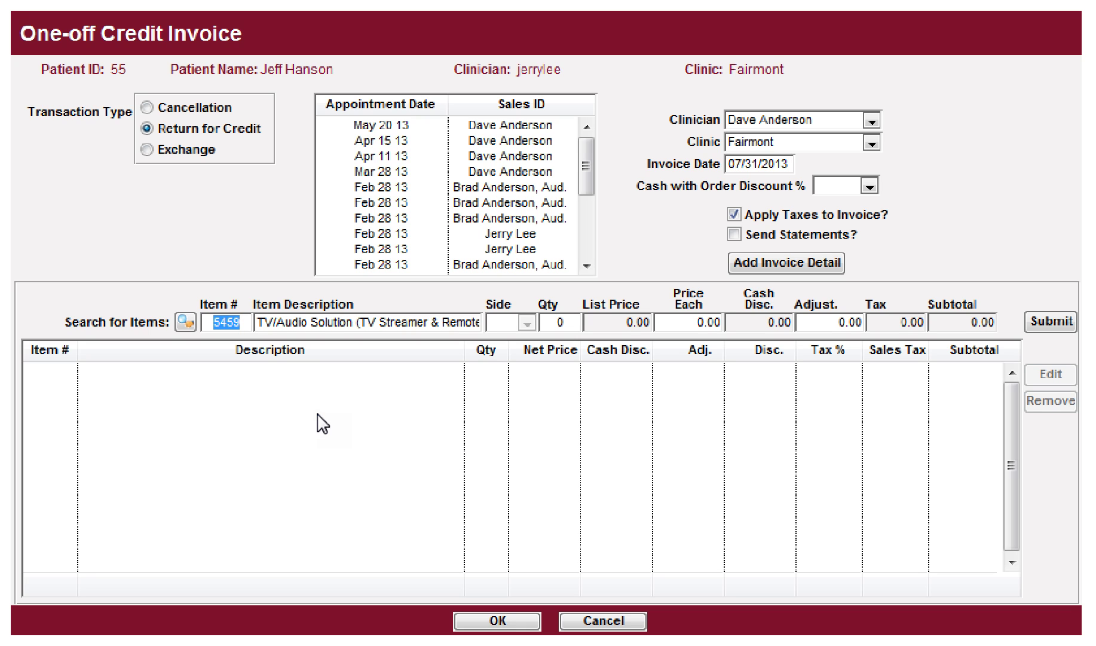
key(Tab)
key(Tab)
text(1)
key(Tab)
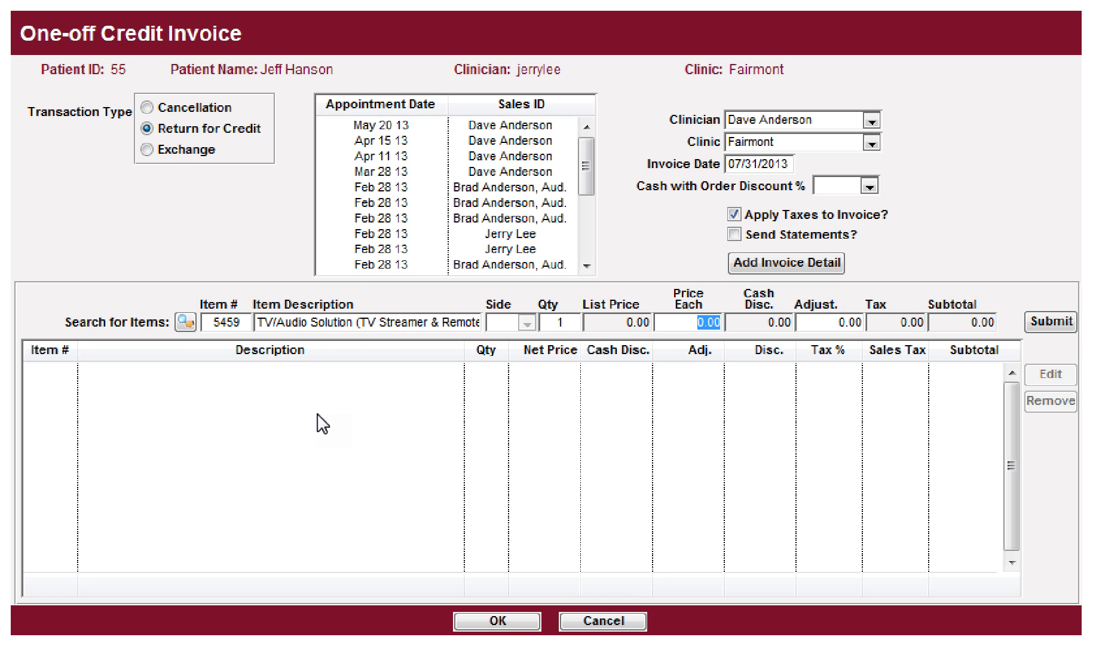
text(139)
key(Tab)
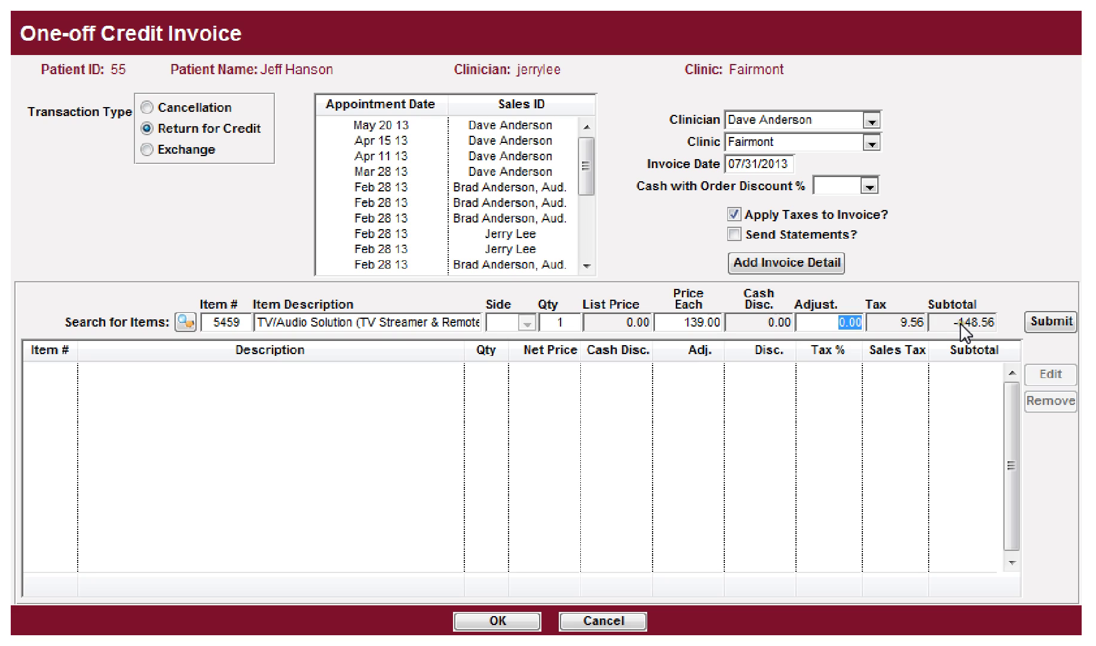
click(1050, 323)
click(187, 324)
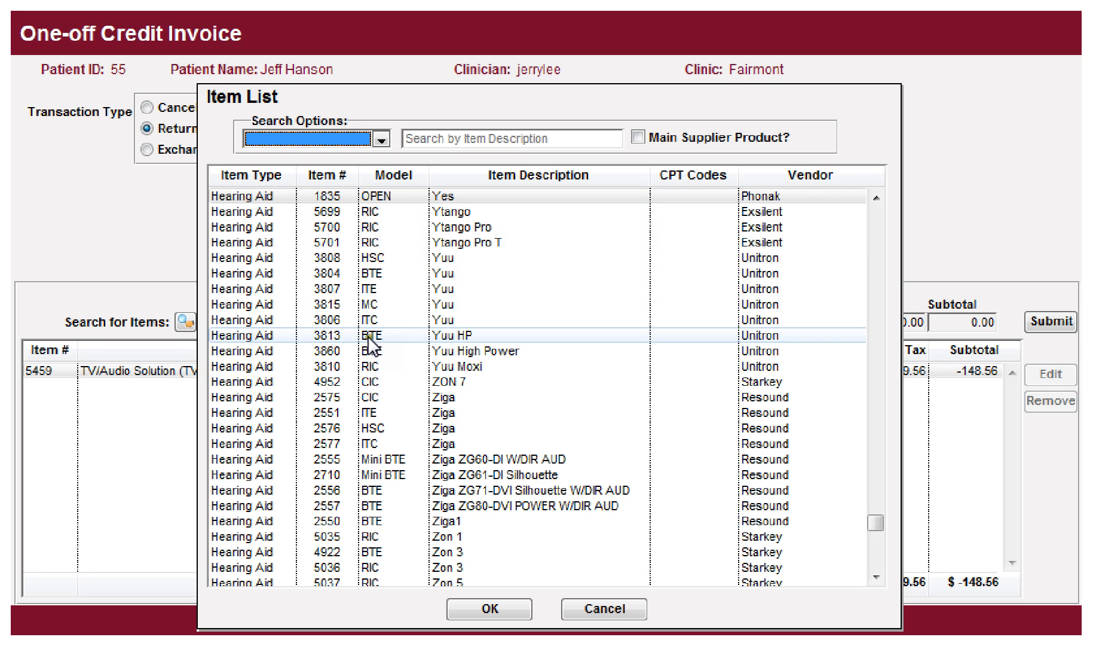
Step: Pick the Zon.3 hearing aid item, then cancel that choice and reopen the item list
scroll(367, 342, down, 2)
scroll(368, 342, down, 5)
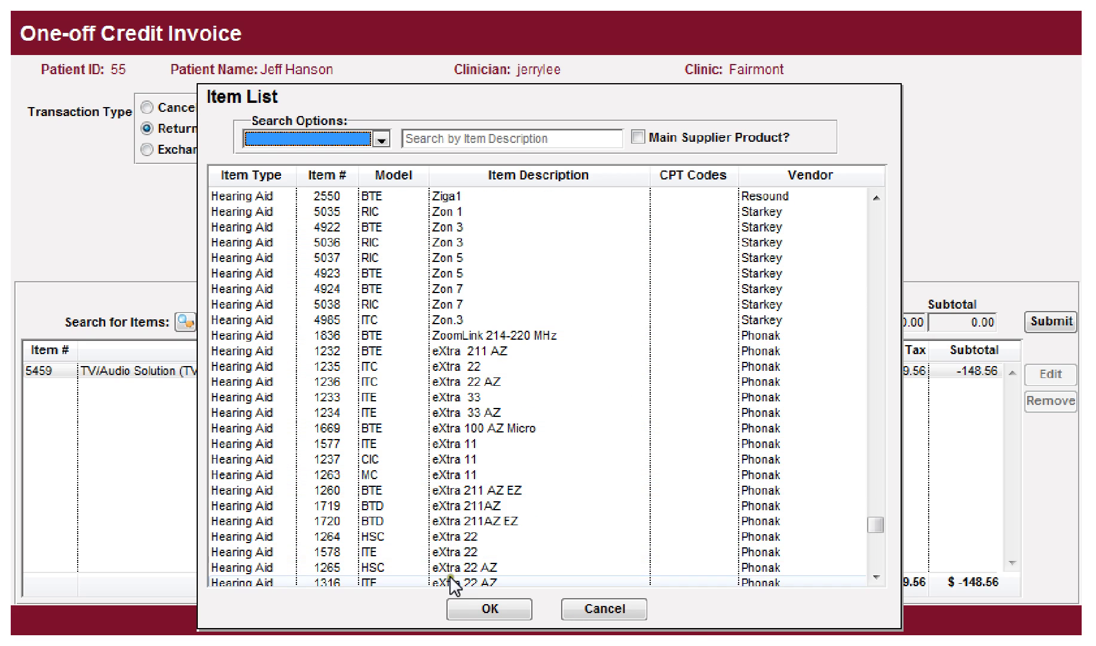
double_click(398, 320)
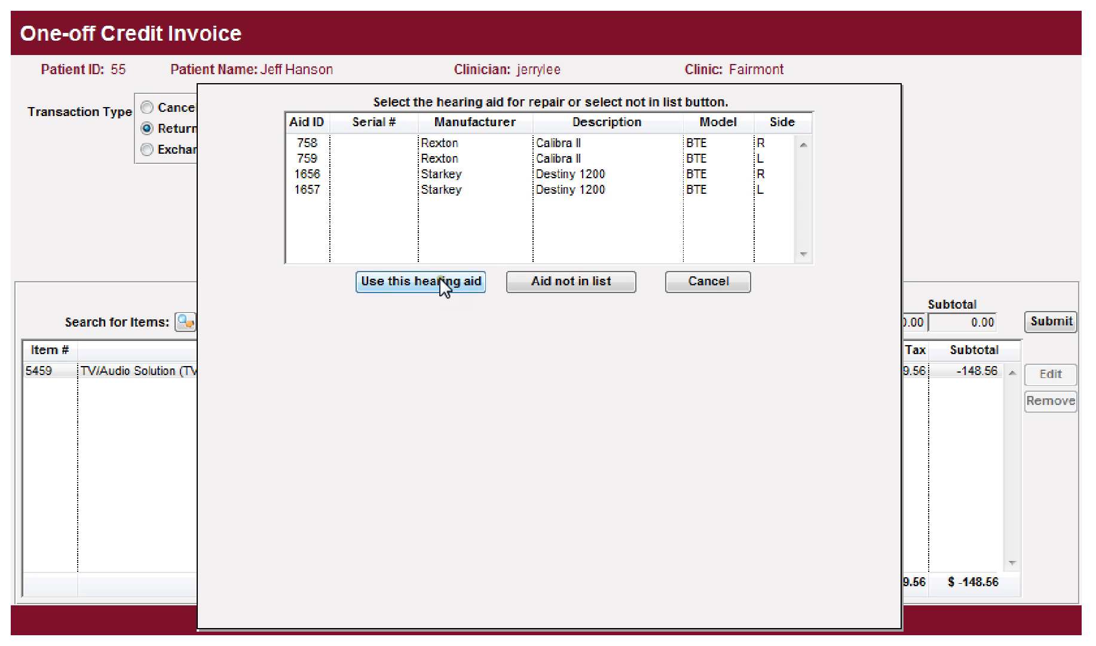
click(693, 277)
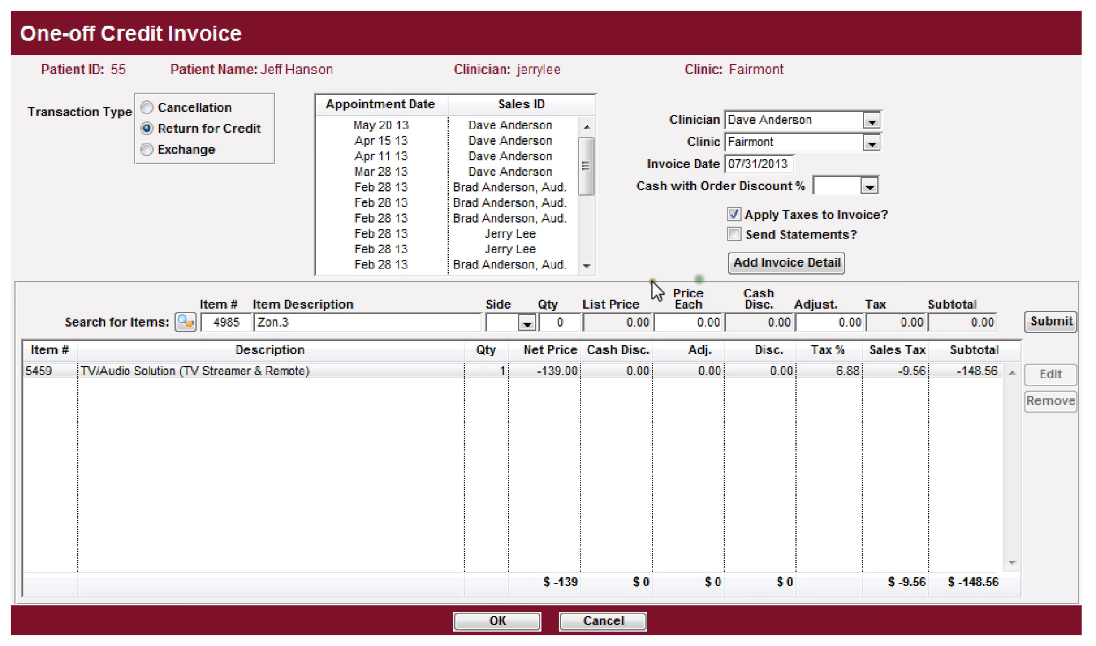
click(190, 318)
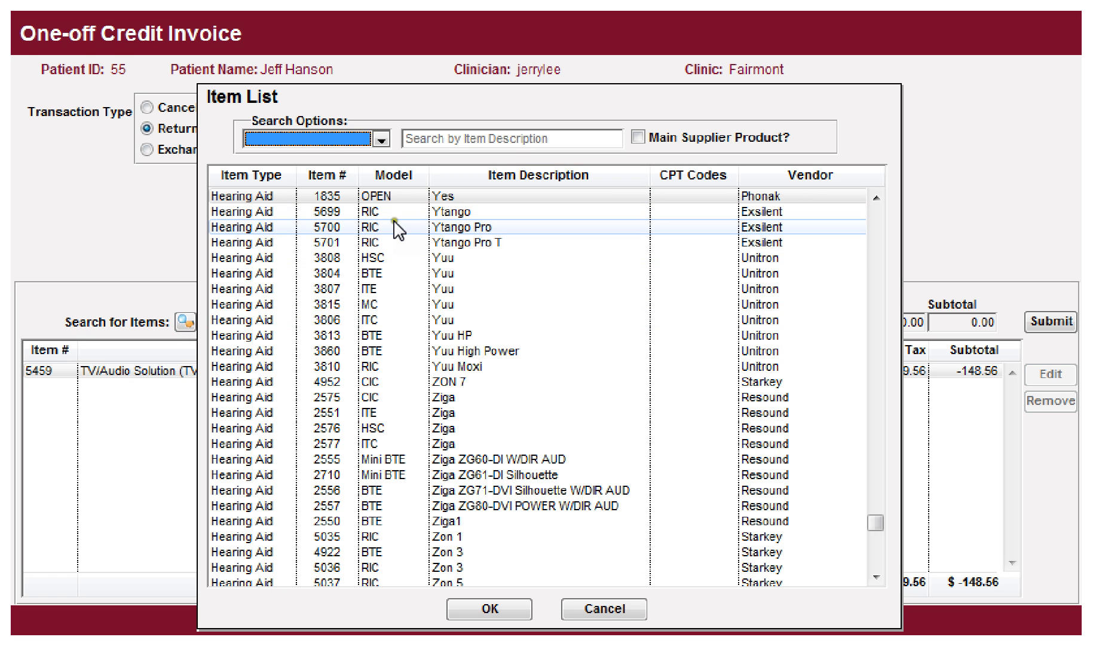
Step: Choose Destiny 1200 item 4877 at 2125.00 and link it to left Starkey aid 1657
click(478, 195)
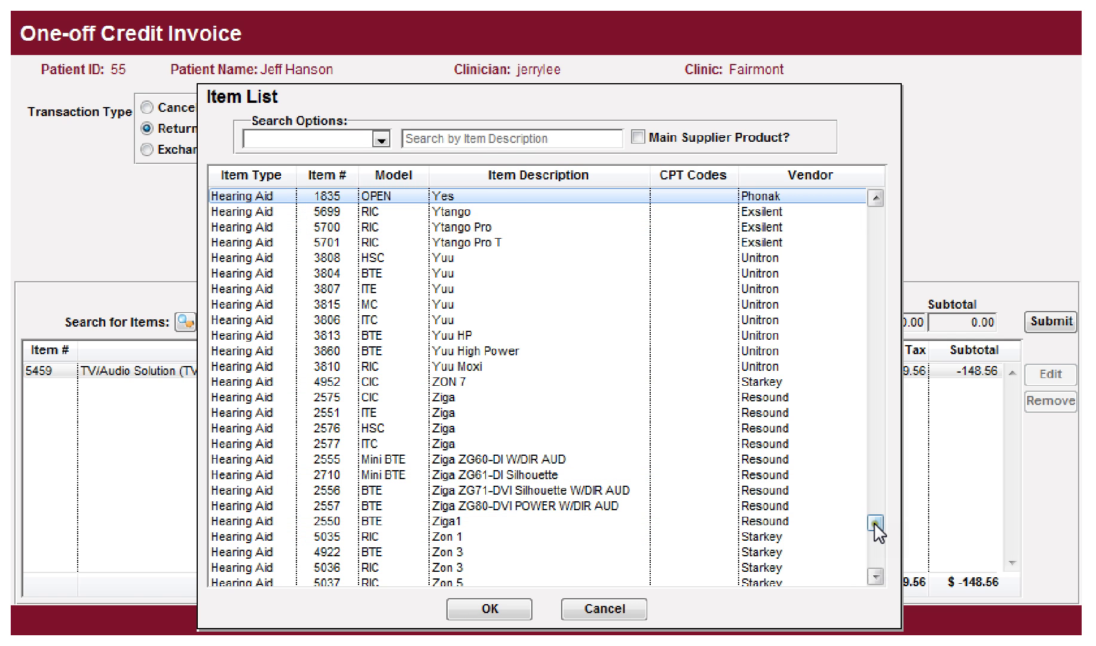
scroll(875, 514, up, 3)
drag(877, 506, 878, 398)
drag(884, 280, 884, 323)
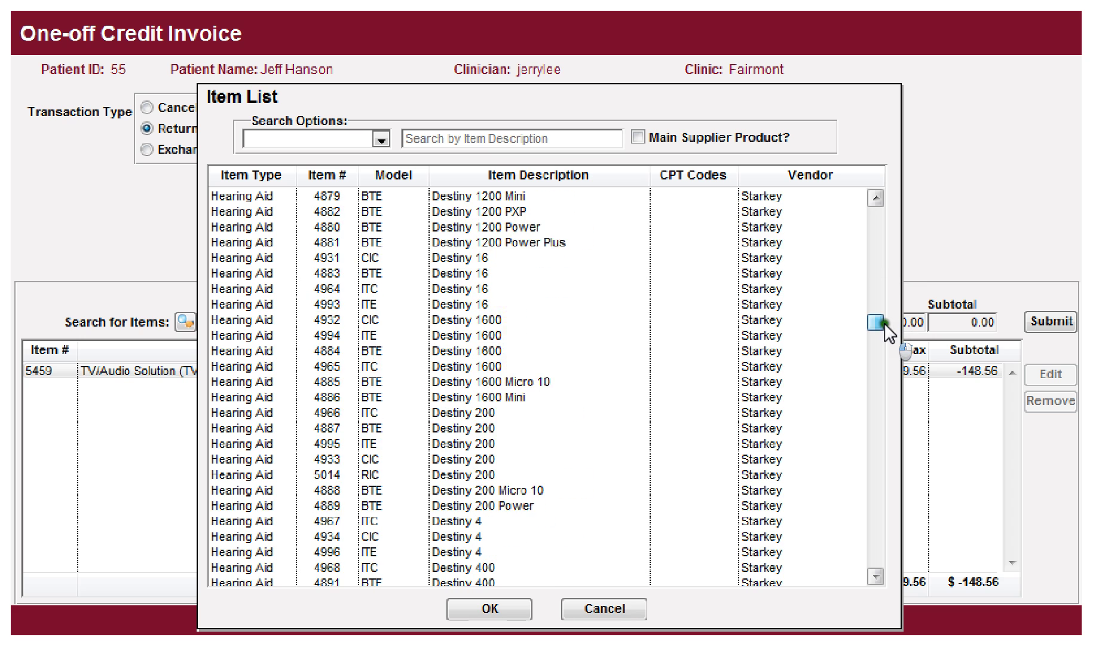
scroll(478, 359, down, 3)
scroll(480, 361, down, 11)
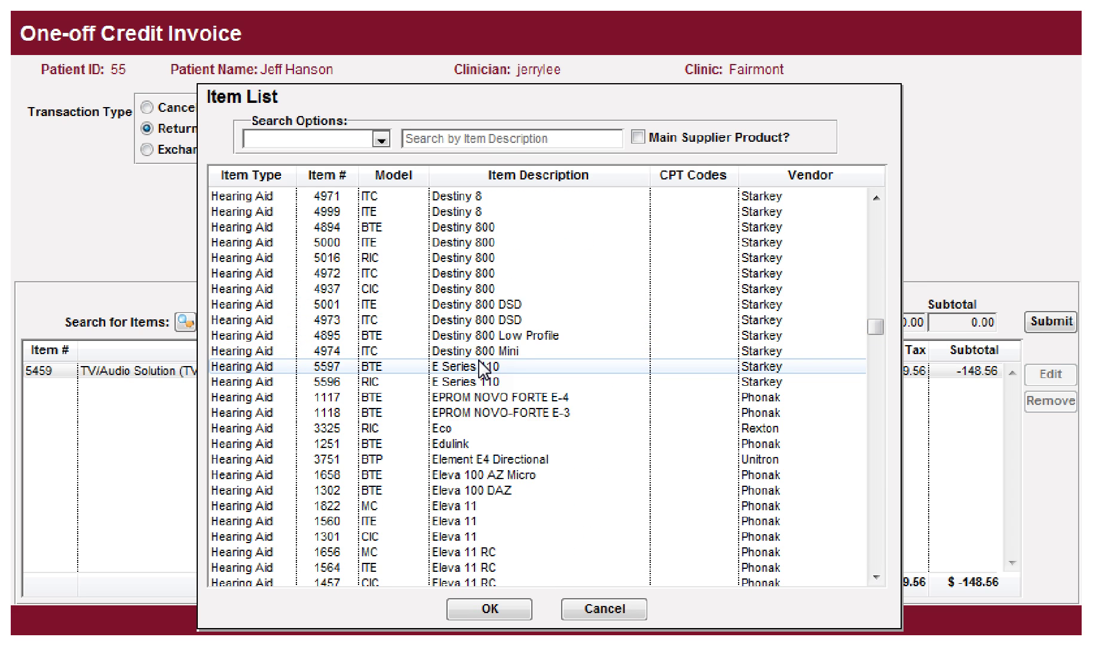
scroll(480, 360, up, 8)
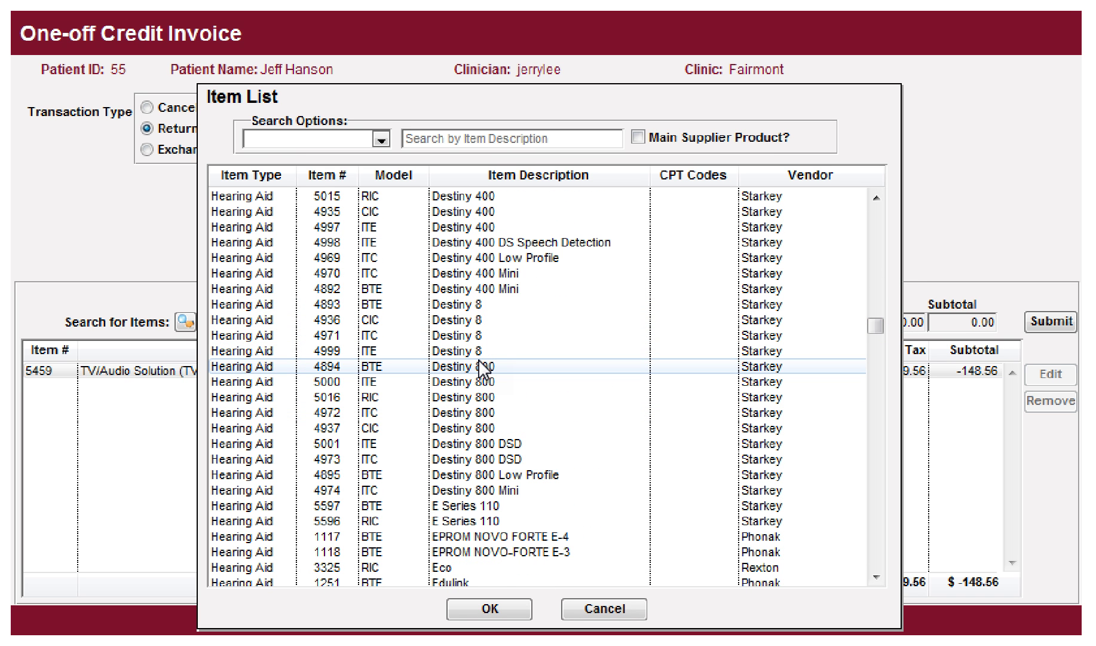
scroll(483, 369, up, 12)
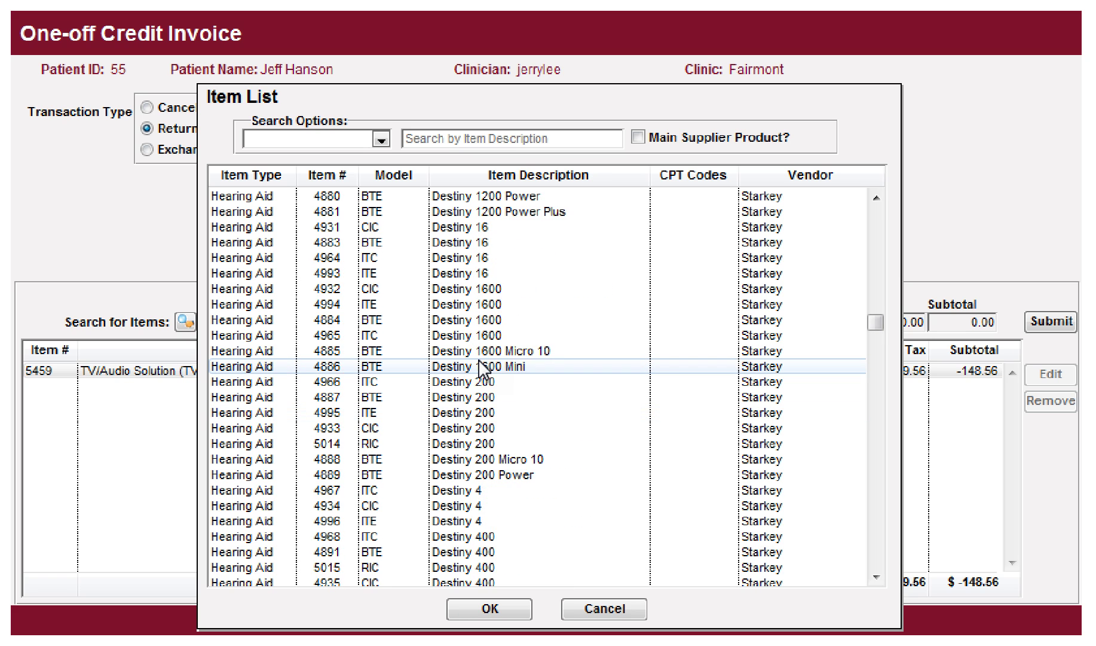
scroll(483, 369, up, 3)
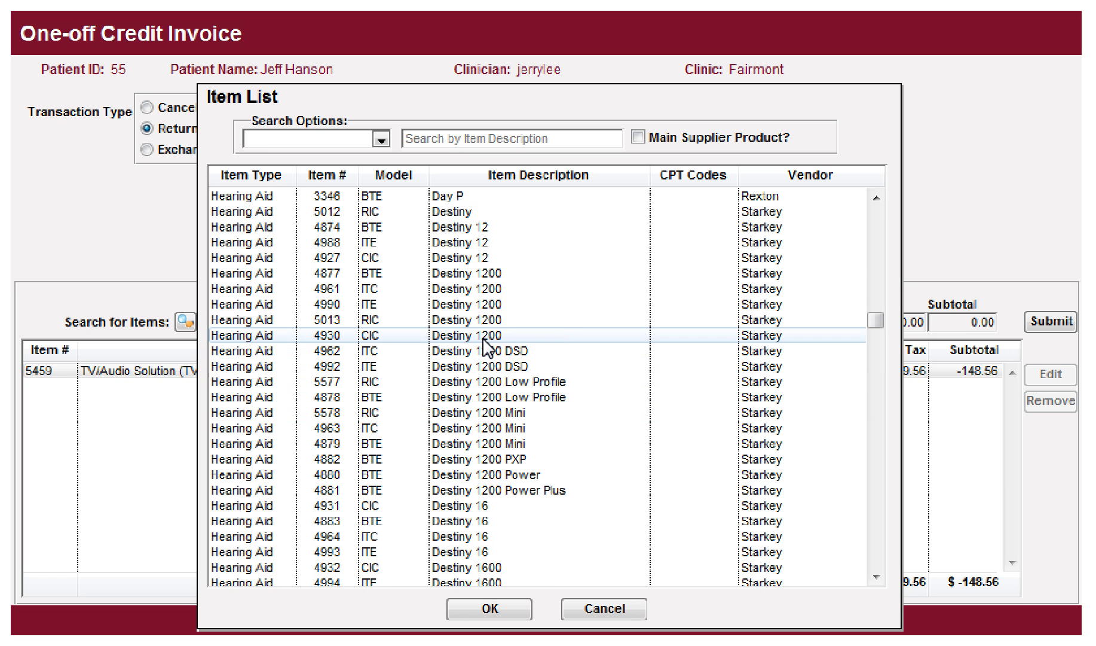
double_click(461, 273)
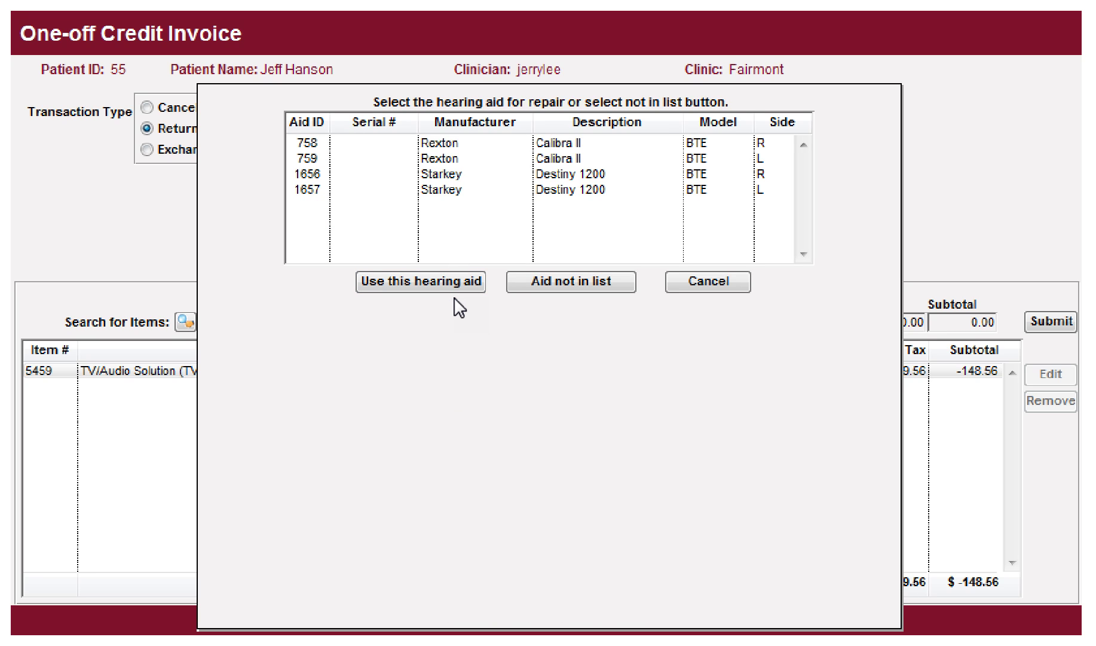
click(447, 184)
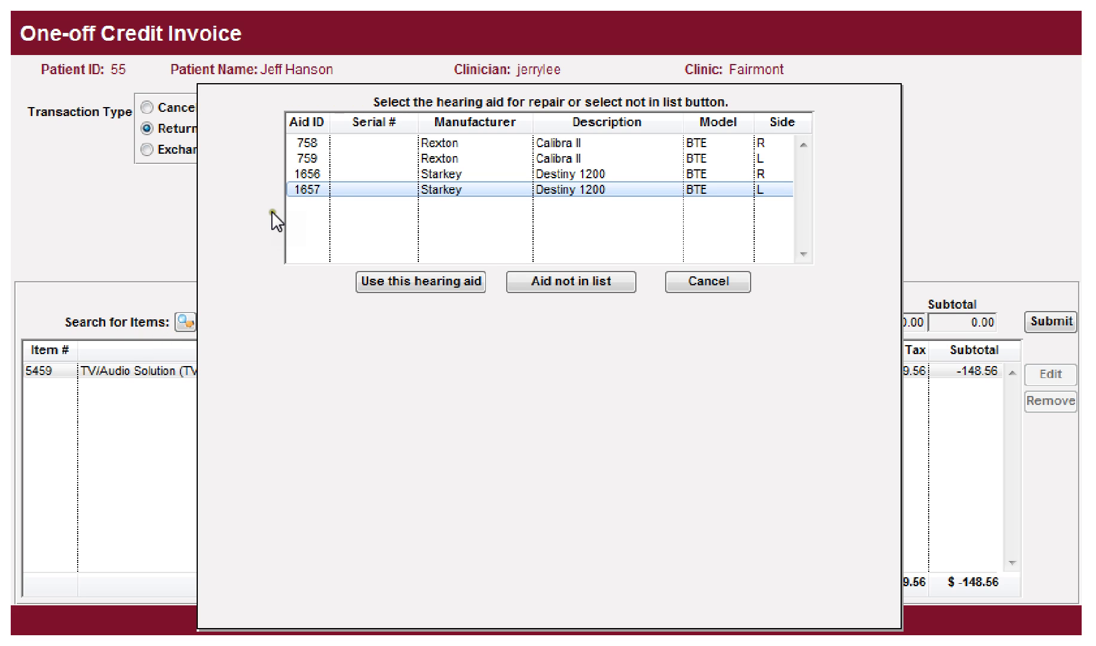
click(372, 145)
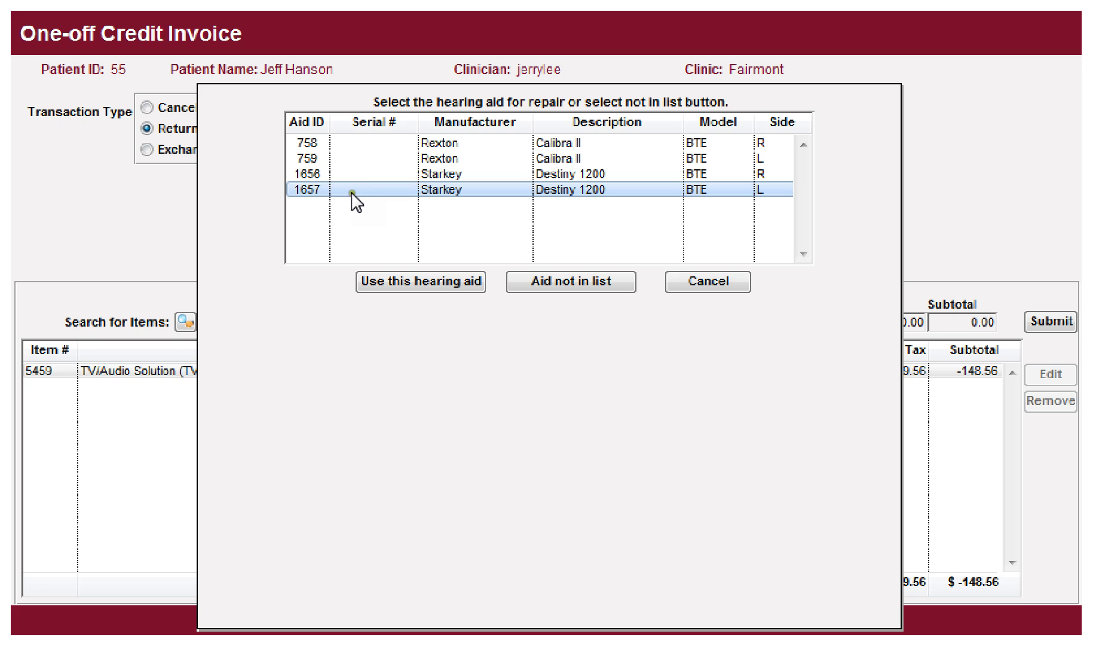
click(354, 191)
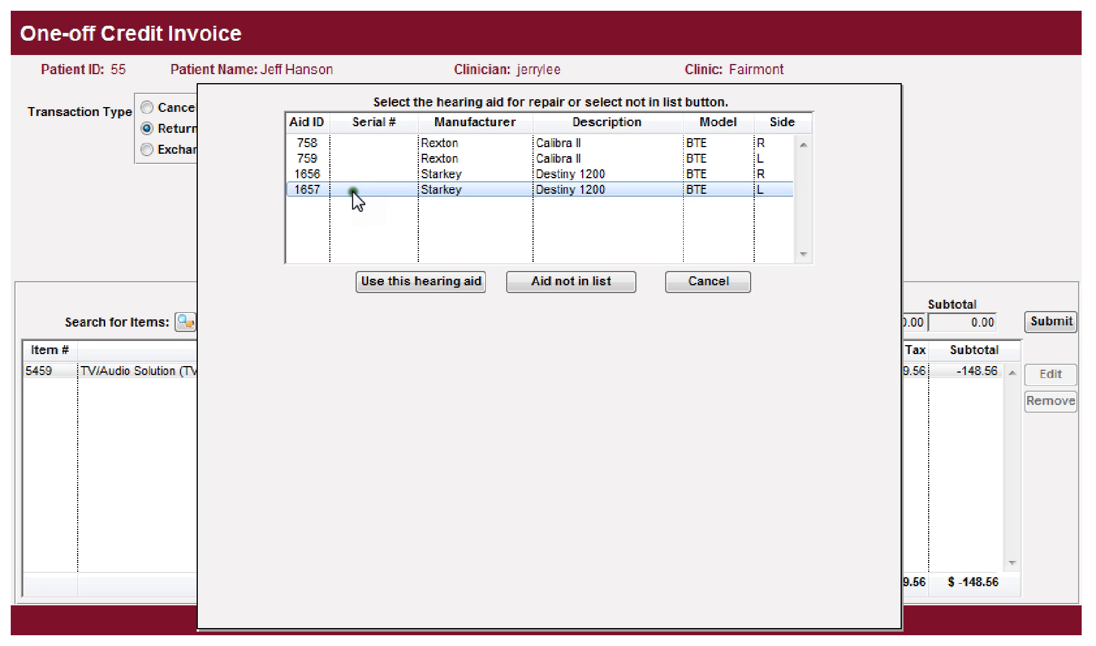
click(411, 283)
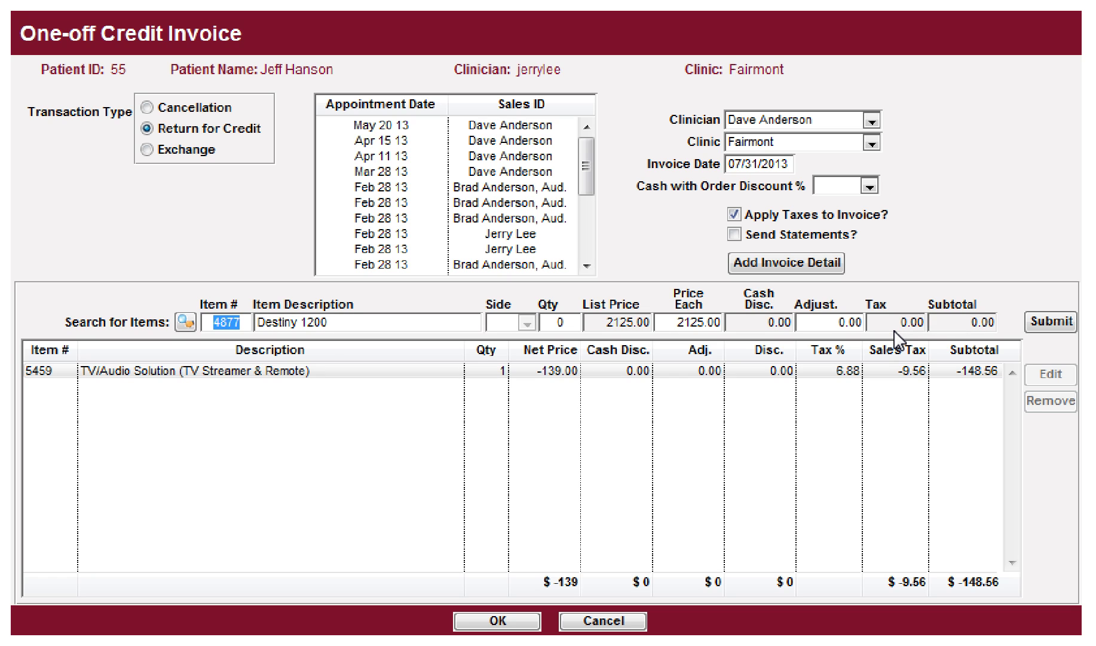
Step: Add Destiny 1200 at quantity 1 for -2125.00 and save credit invoice 2279, totalling -2273.56
key(Tab)
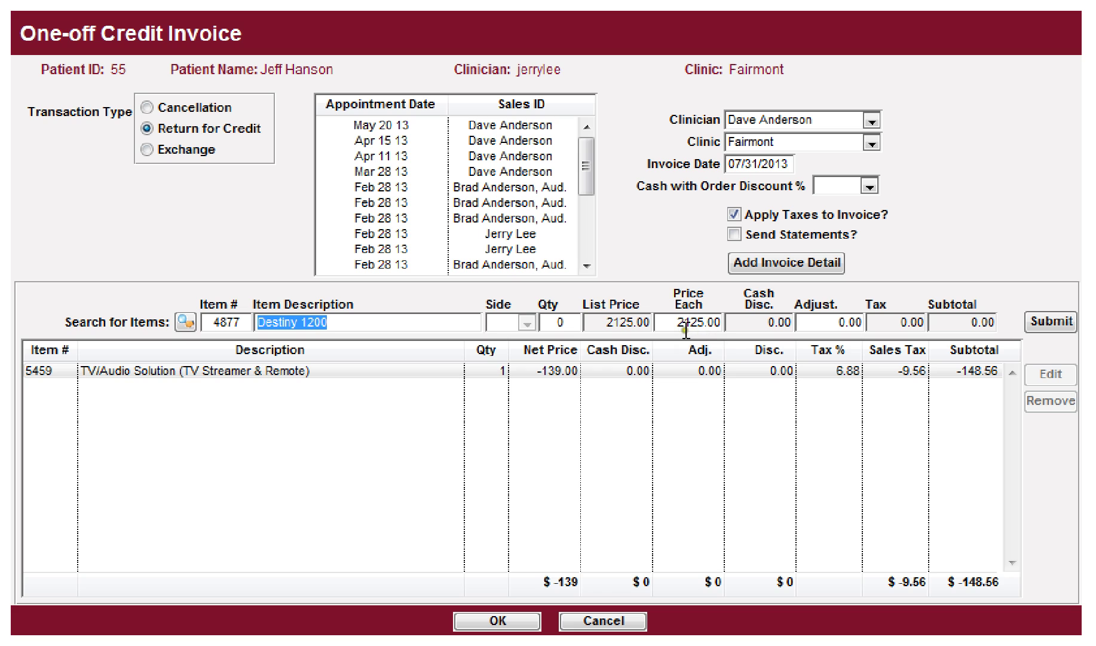
click(682, 324)
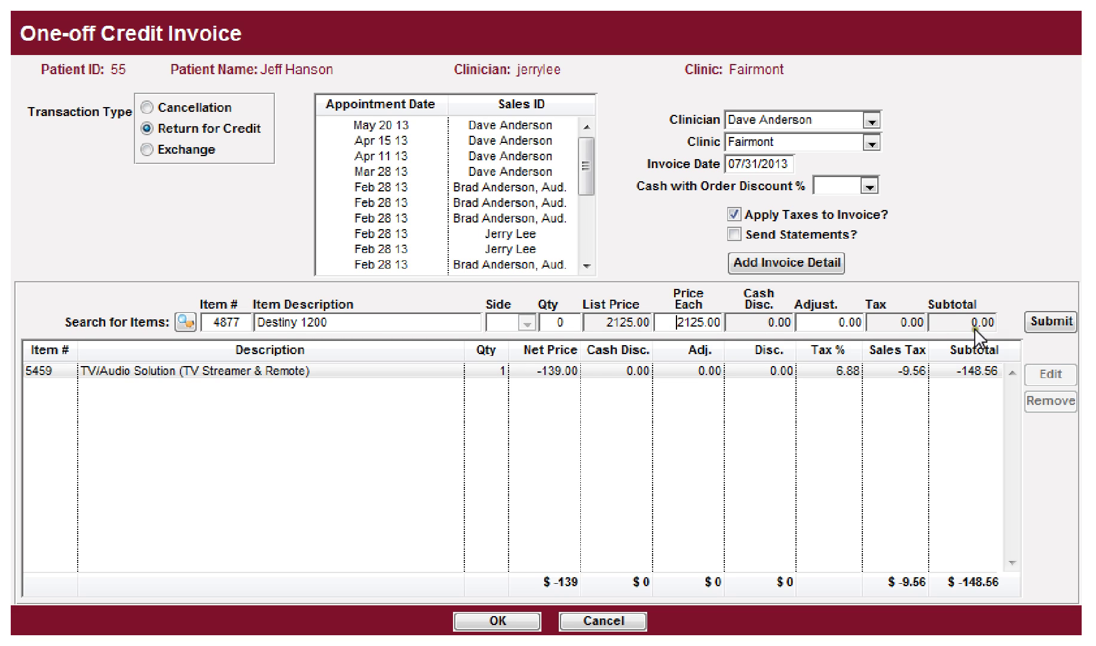
click(1047, 321)
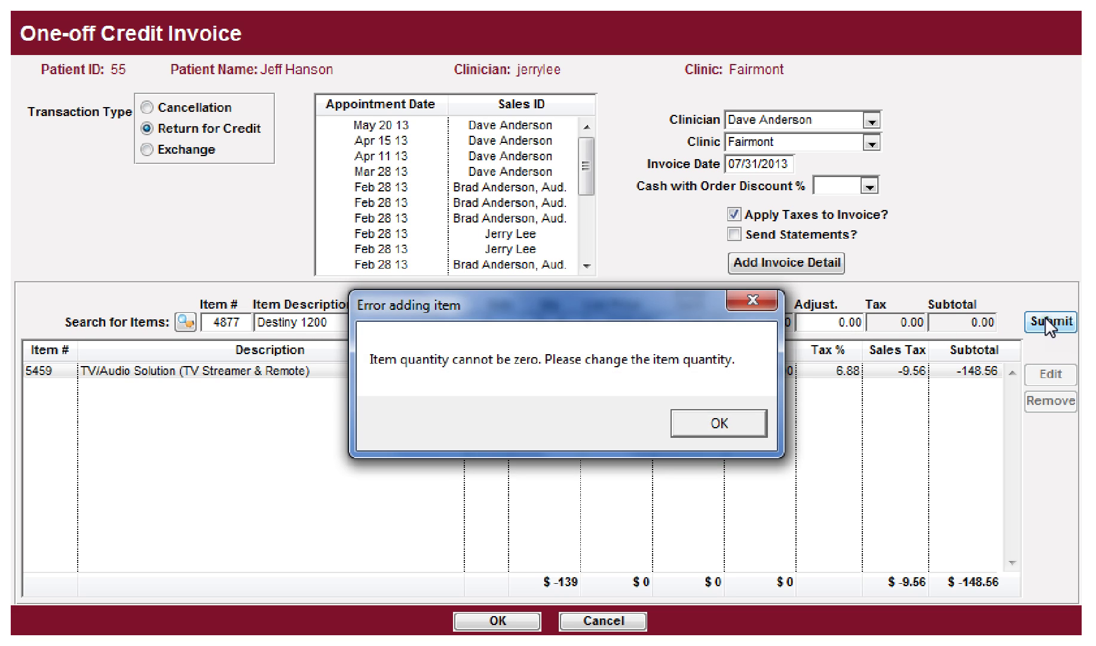
click(687, 421)
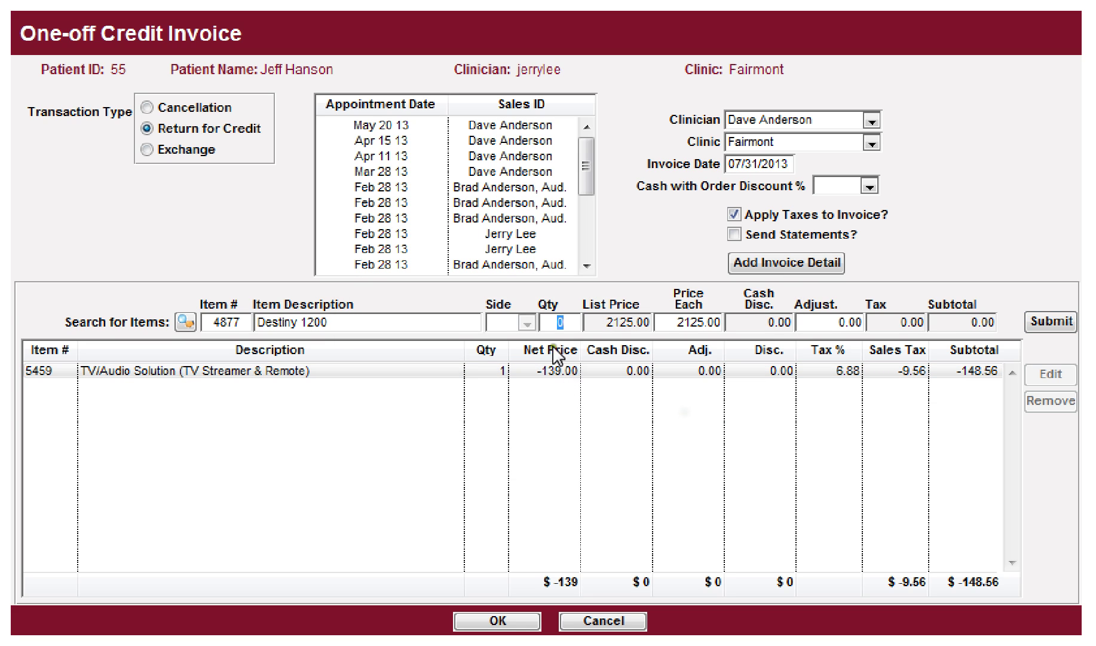
text(1)
key(Tab)
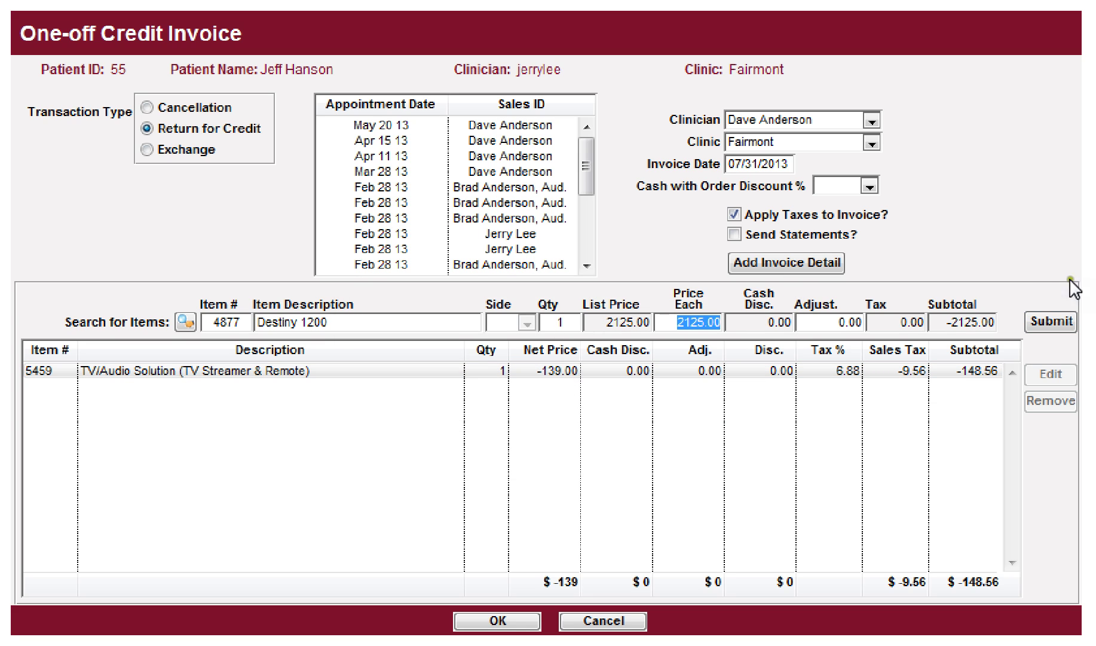
click(1063, 318)
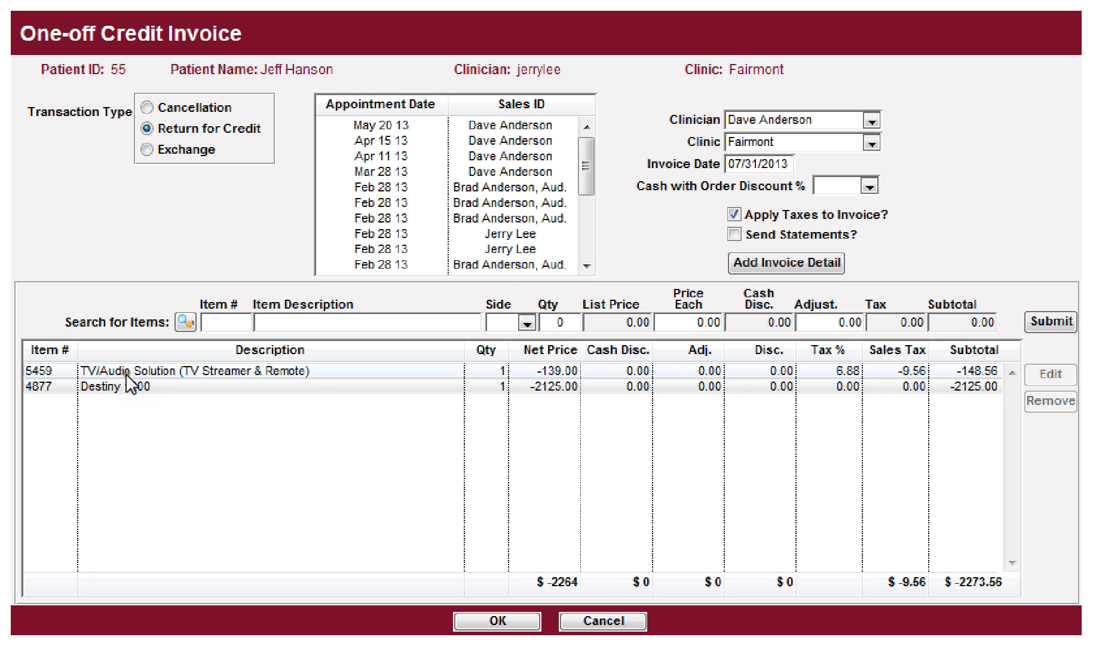
click(118, 387)
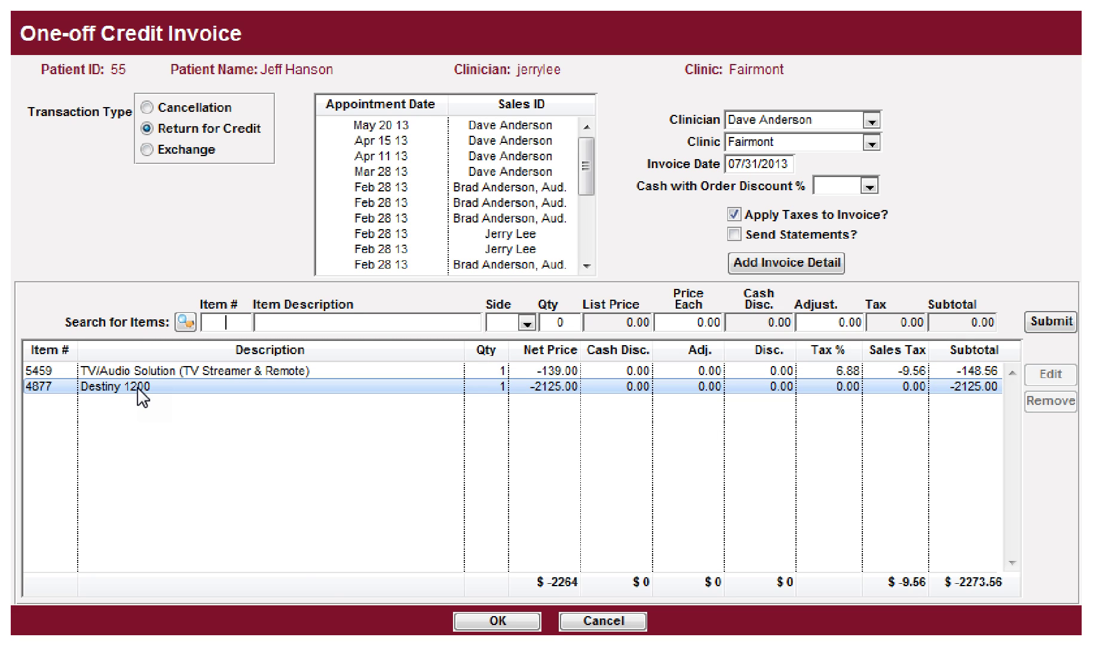
click(498, 620)
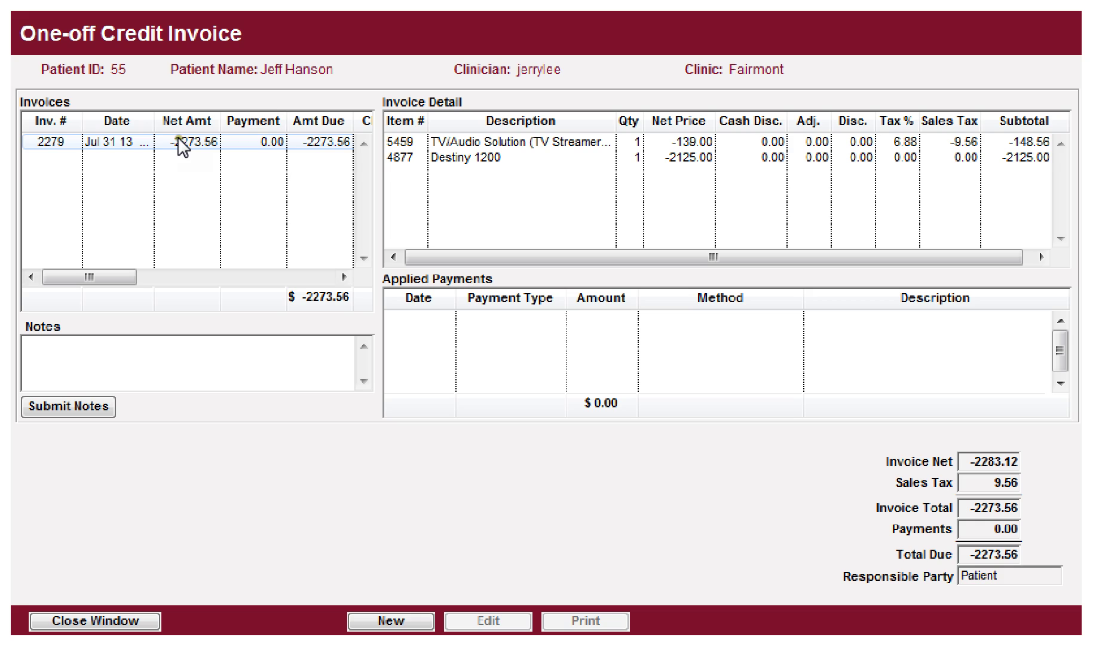
Step: Close the credit invoice, review saved invoice 2279, then return to the Administration links
click(105, 620)
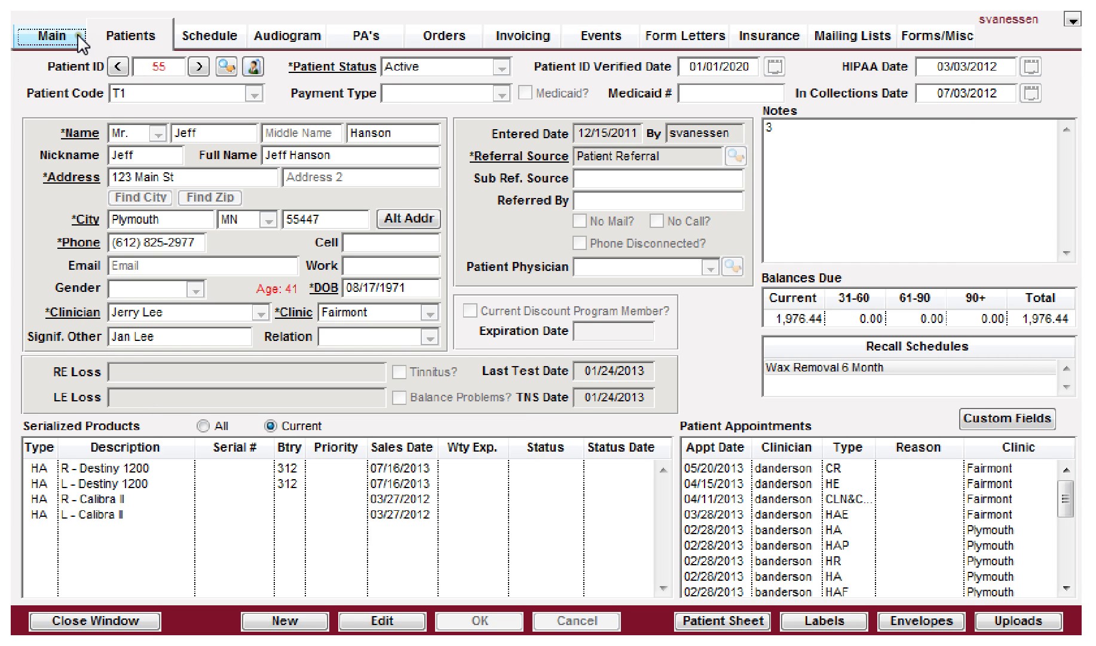
click(525, 39)
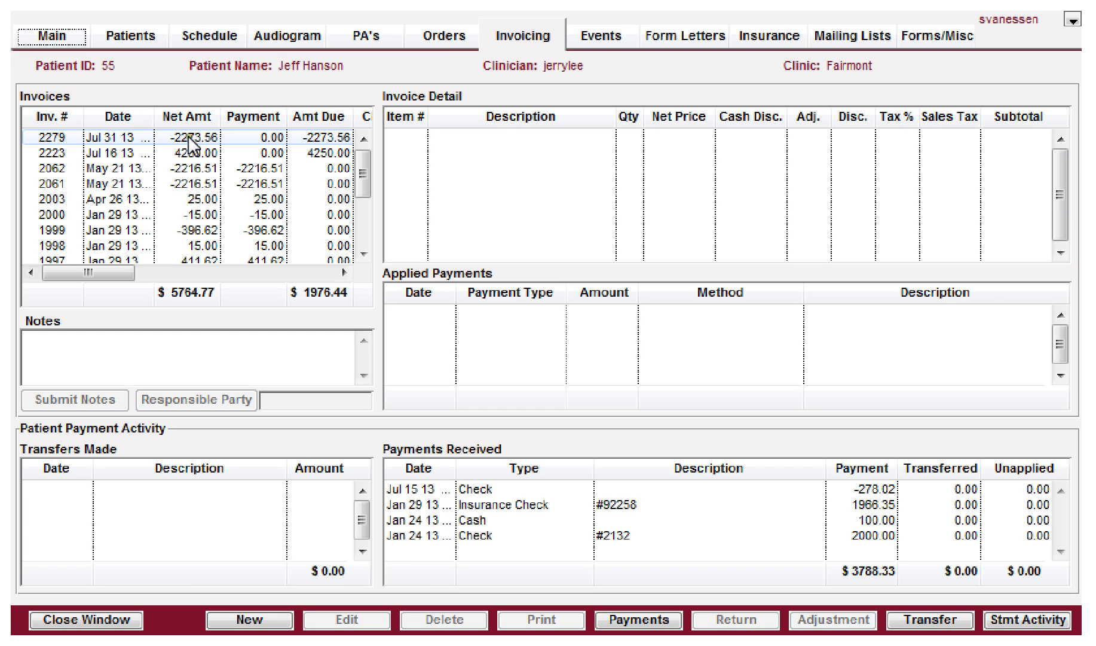
click(189, 137)
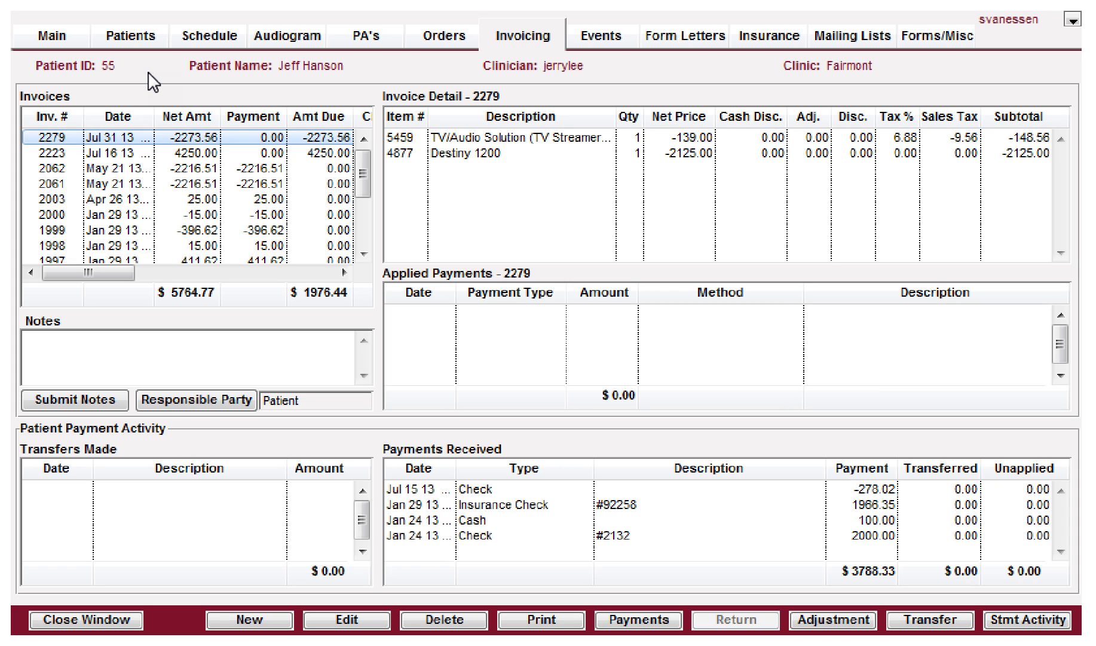
click(61, 36)
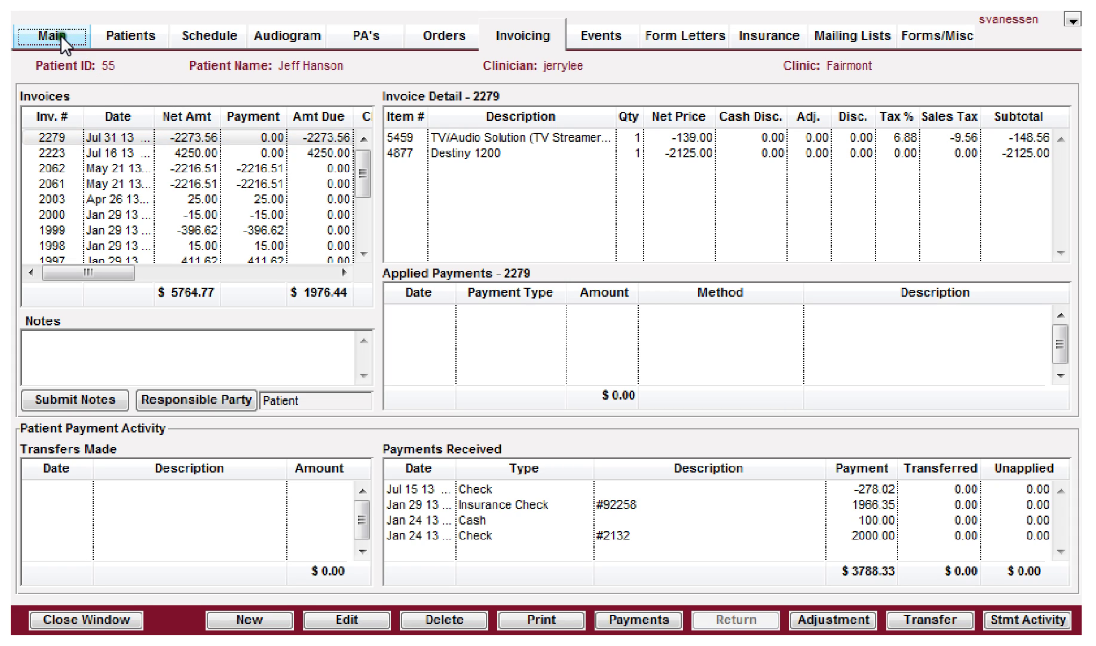
click(78, 320)
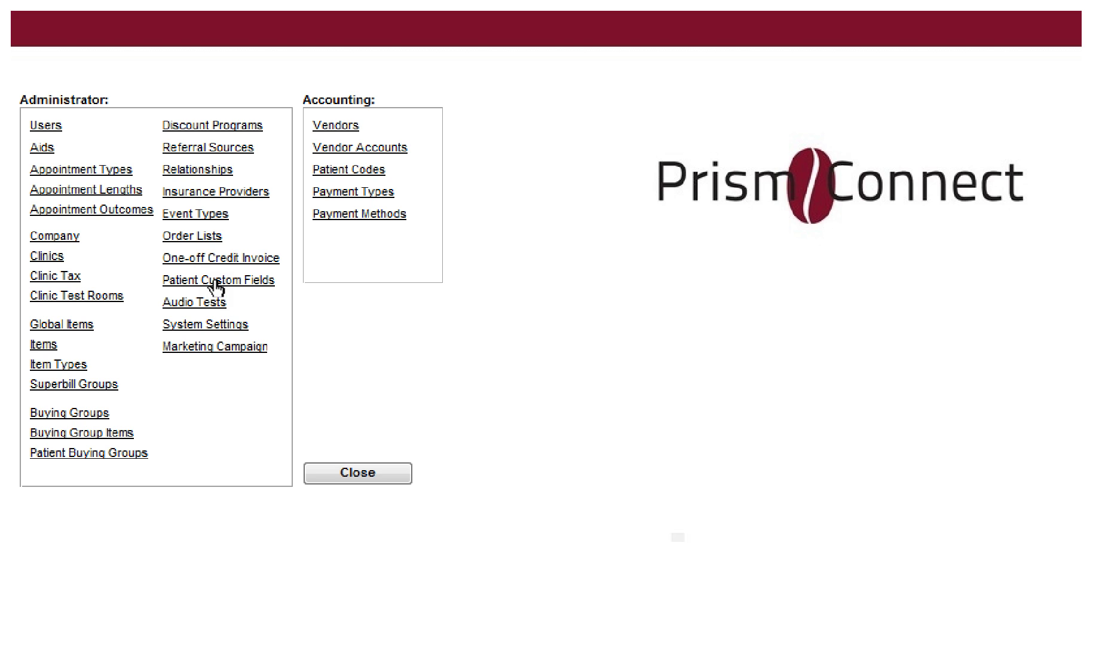
Step: Discard the unsaved order changes and open the patient's custom fields
click(217, 281)
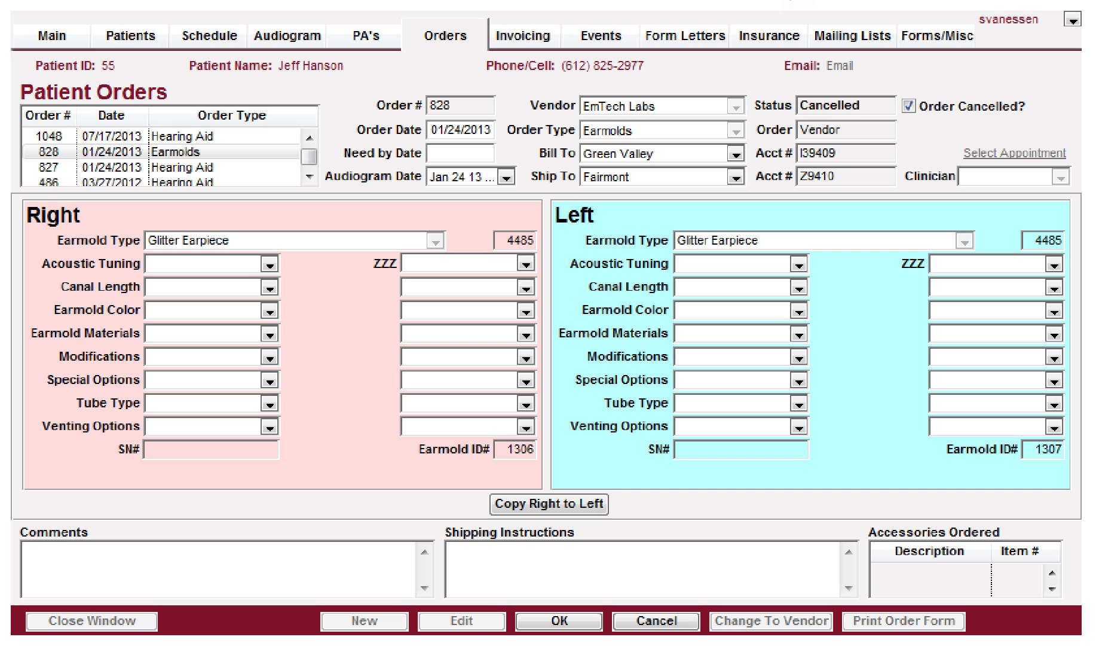
click(124, 33)
click(754, 429)
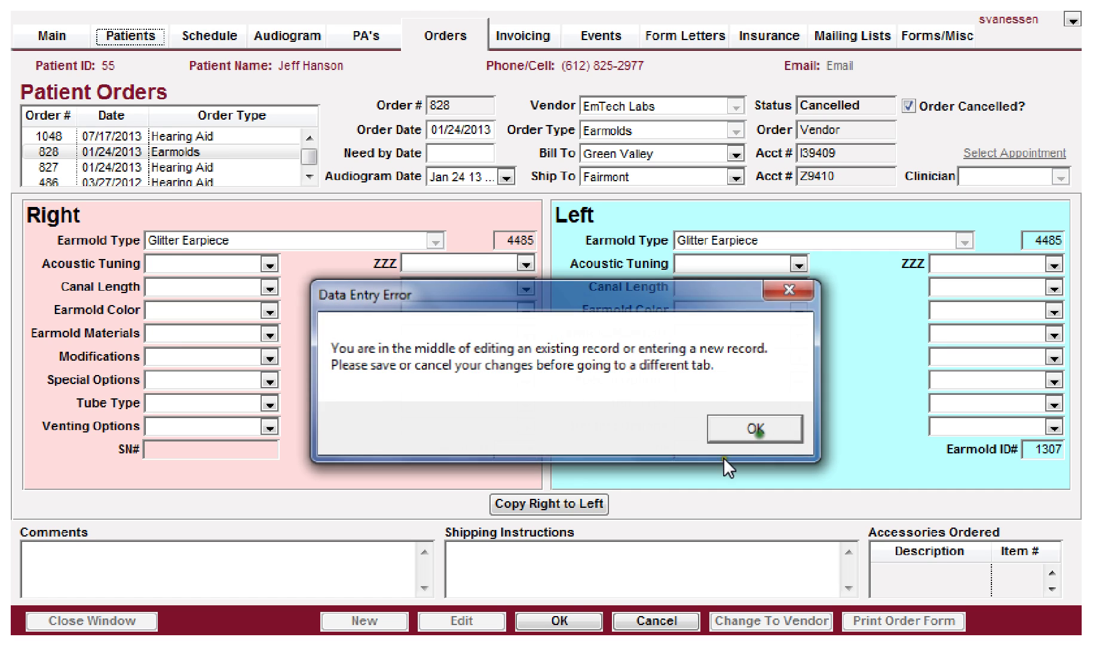
click(648, 621)
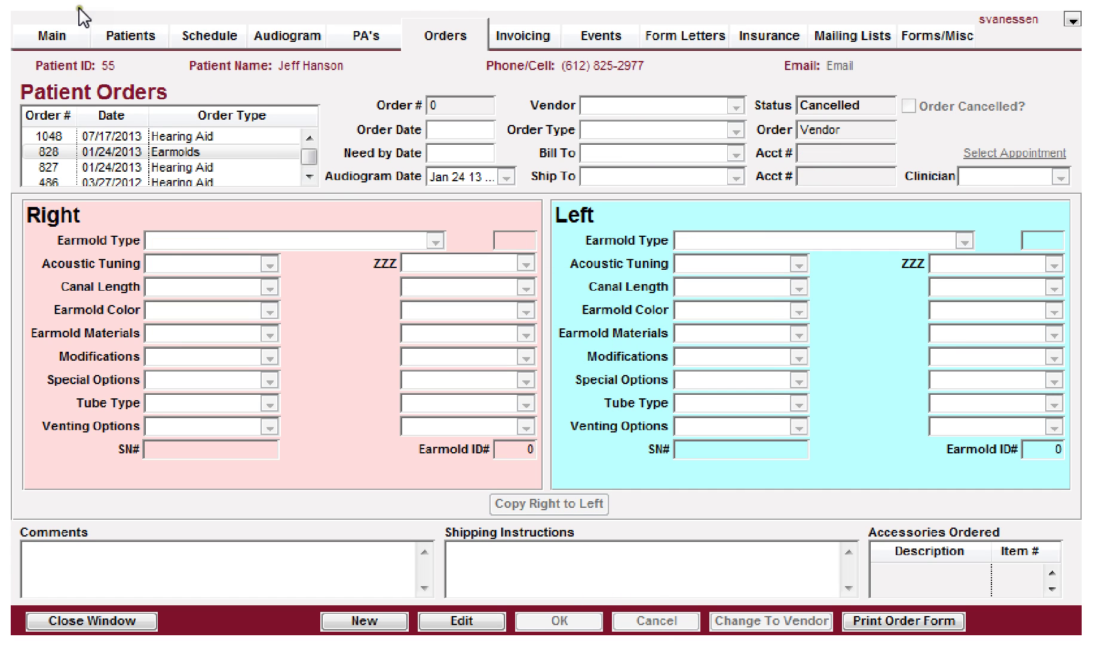
click(123, 36)
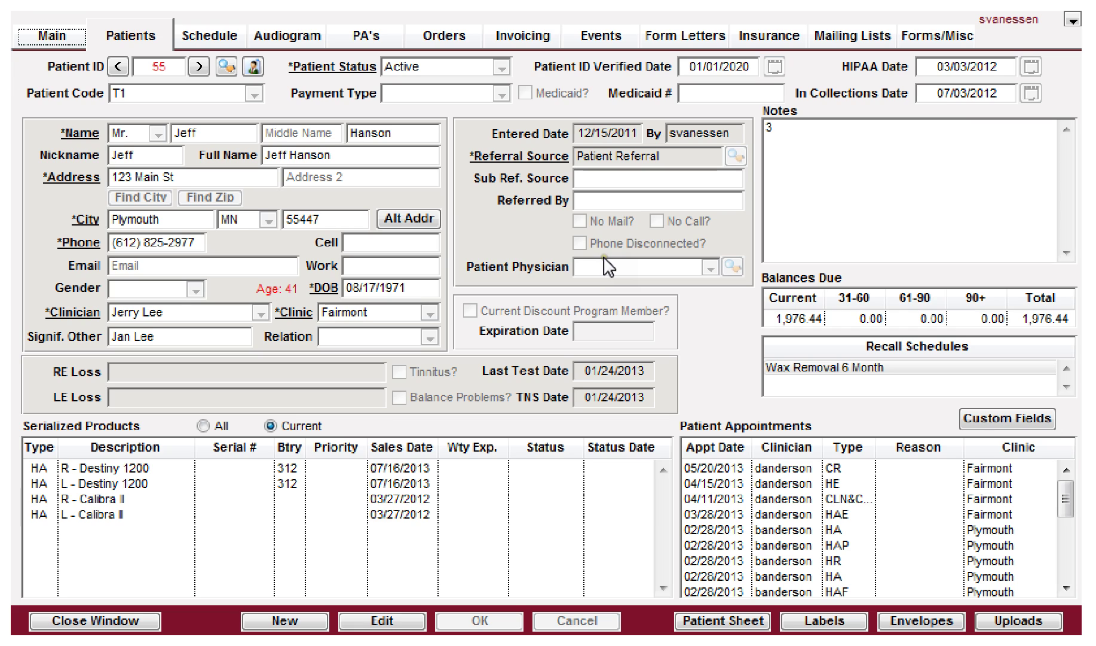
click(1008, 420)
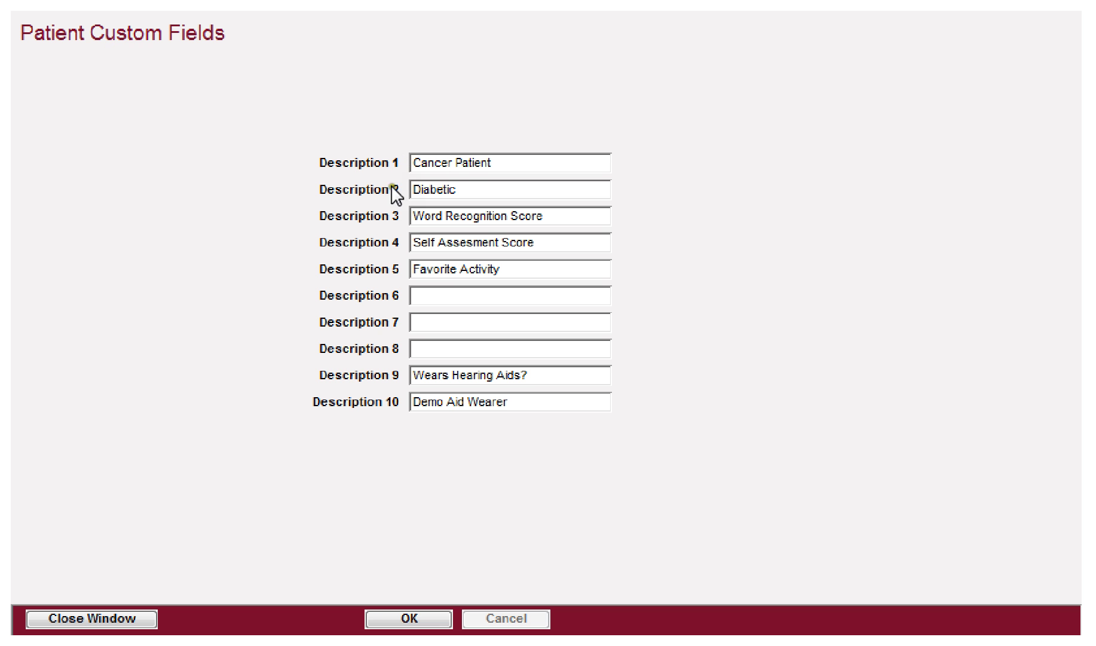
Step: Enter 'Favorite Color' as custom field Description 6 and save it
click(430, 295)
text(Favorite Color)
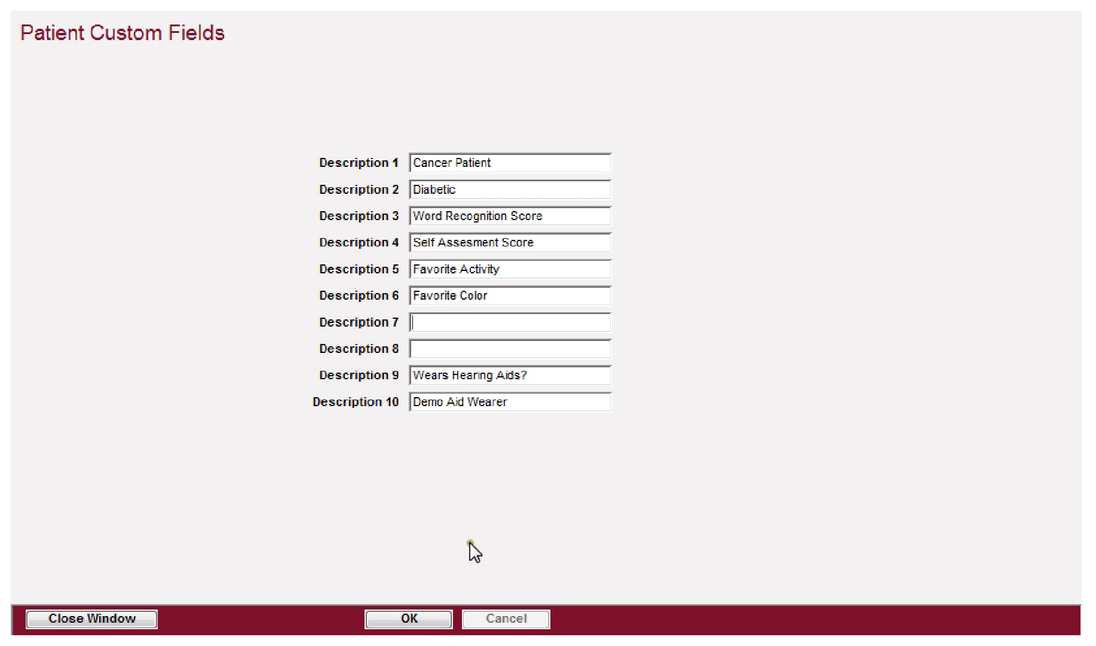
click(418, 616)
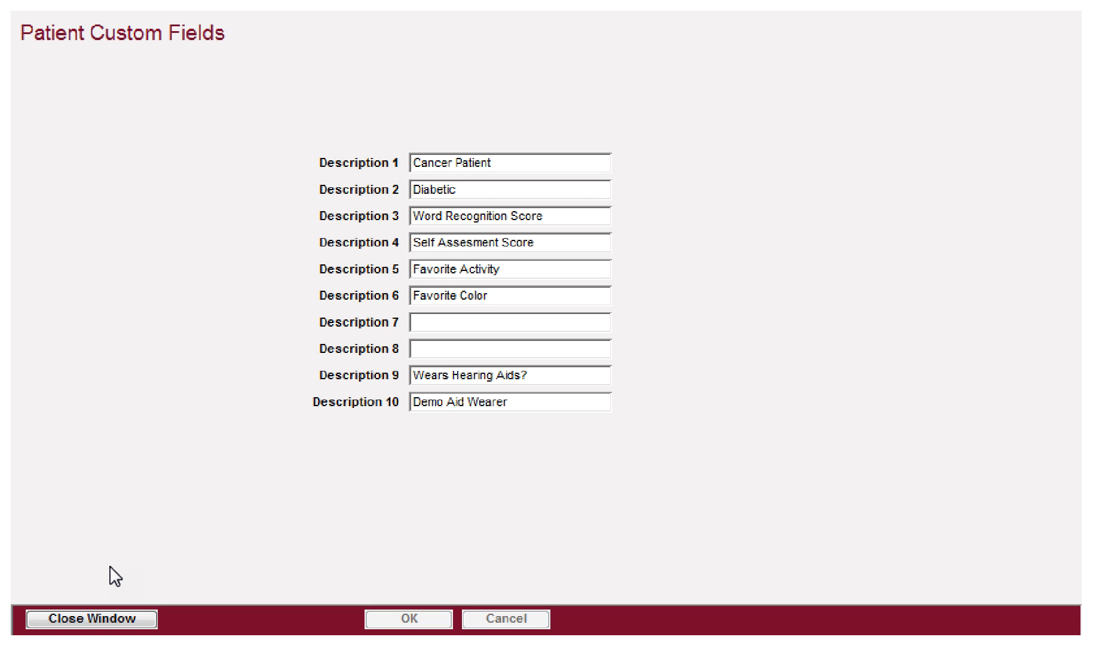
click(77, 617)
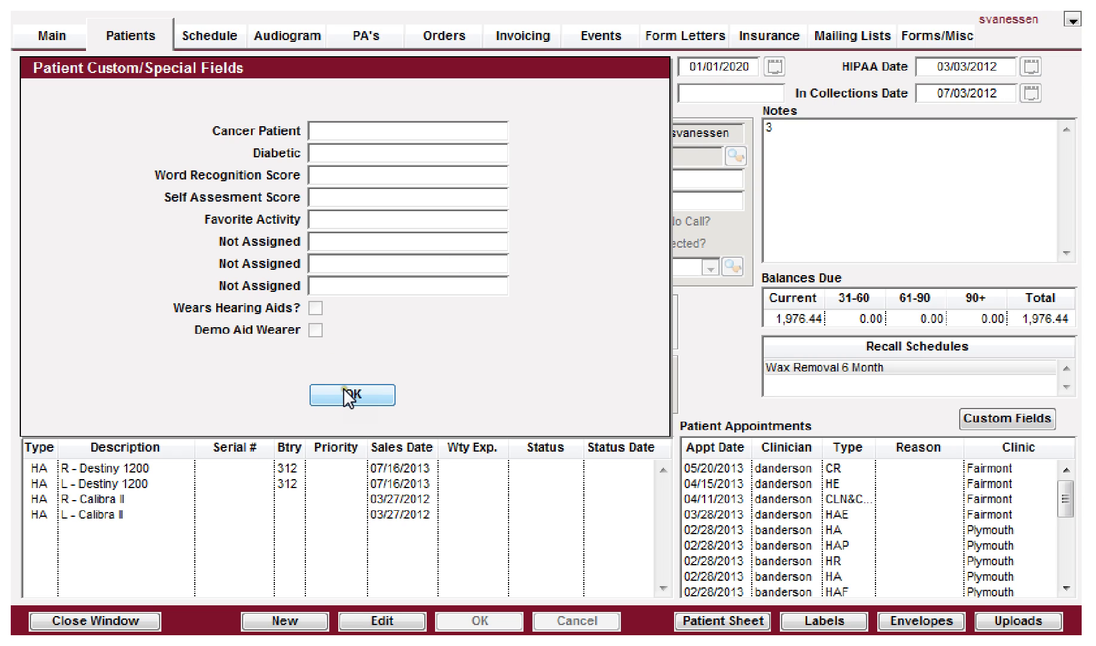
Step: Set the patient's Favorite Color custom field to Green, save, and confirm the value
click(357, 393)
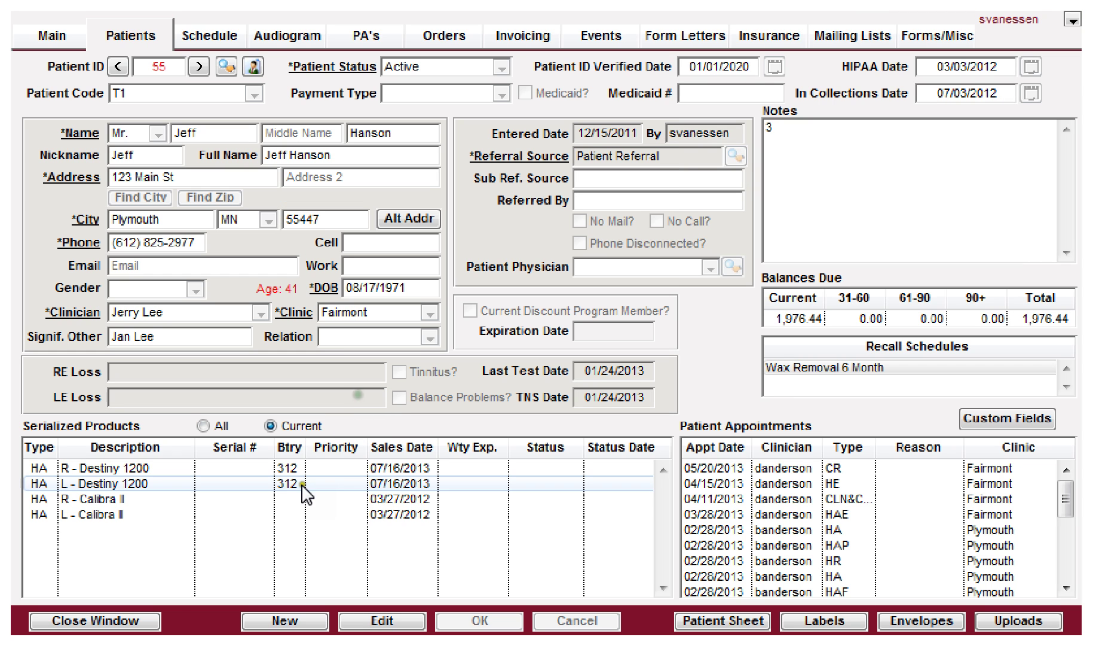
click(79, 621)
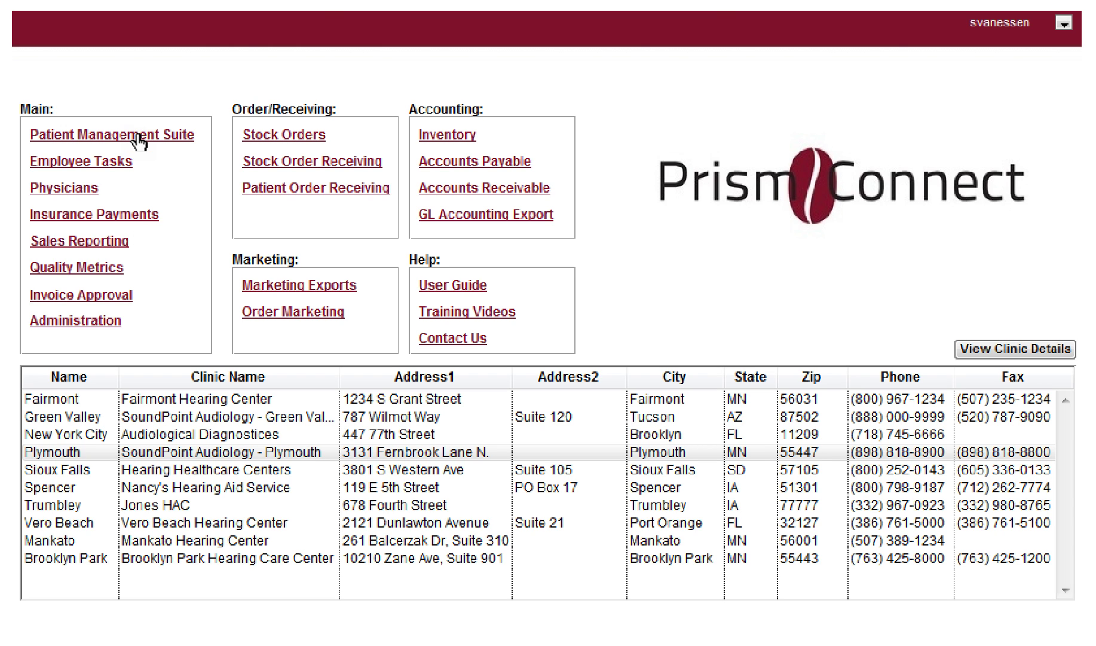
click(138, 136)
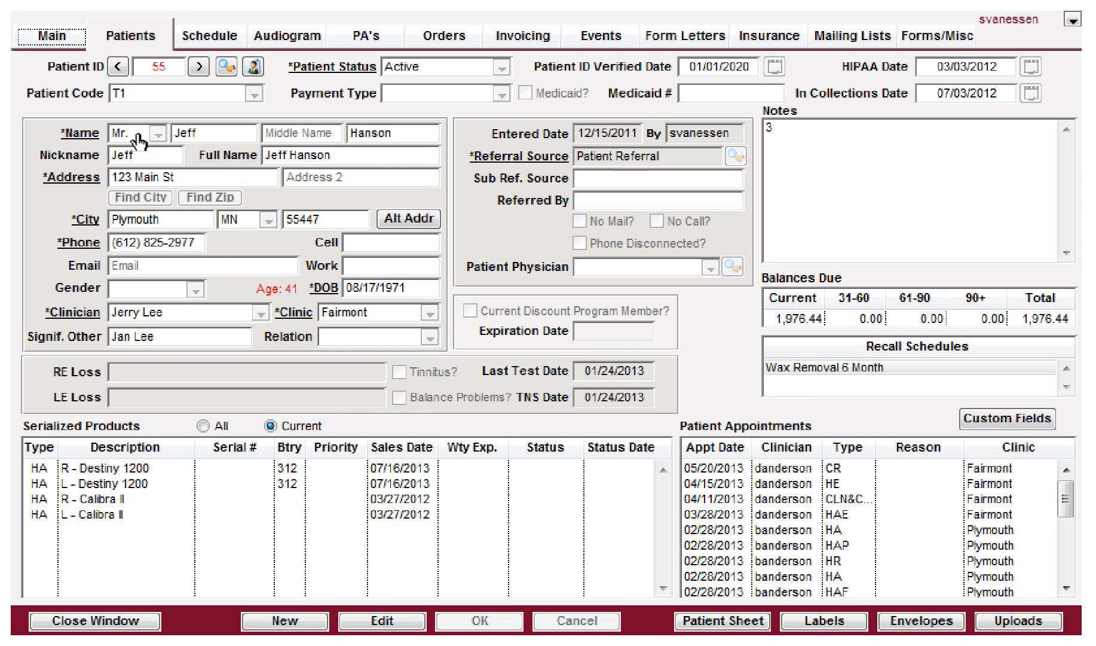
click(1008, 420)
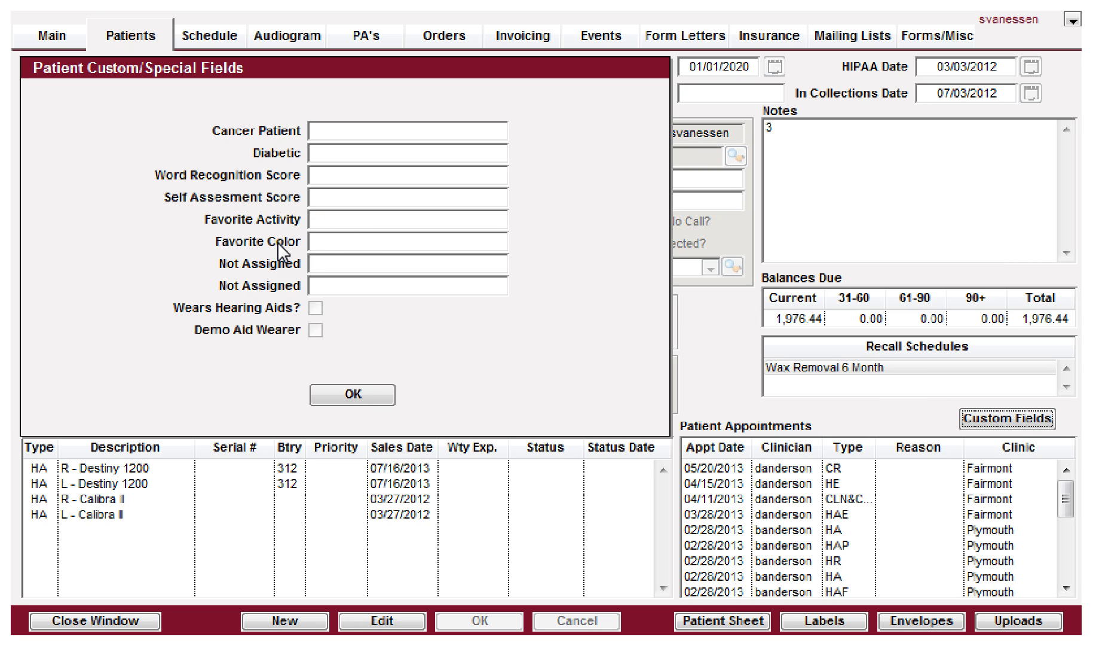
click(368, 622)
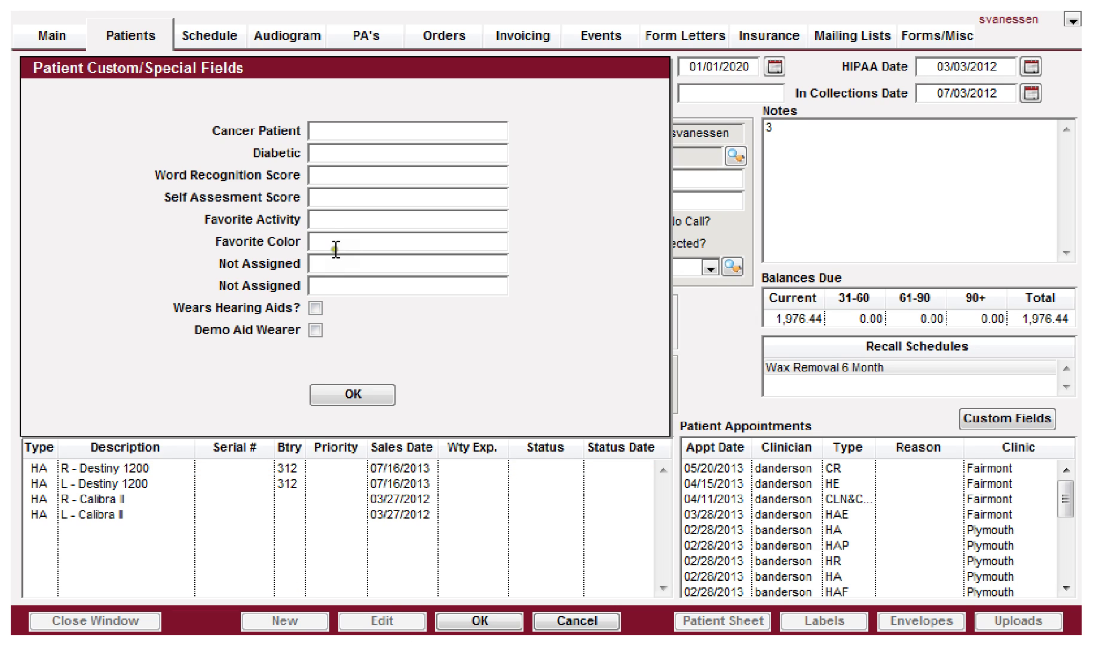
text(Green)
key(Tab)
click(343, 394)
click(1009, 419)
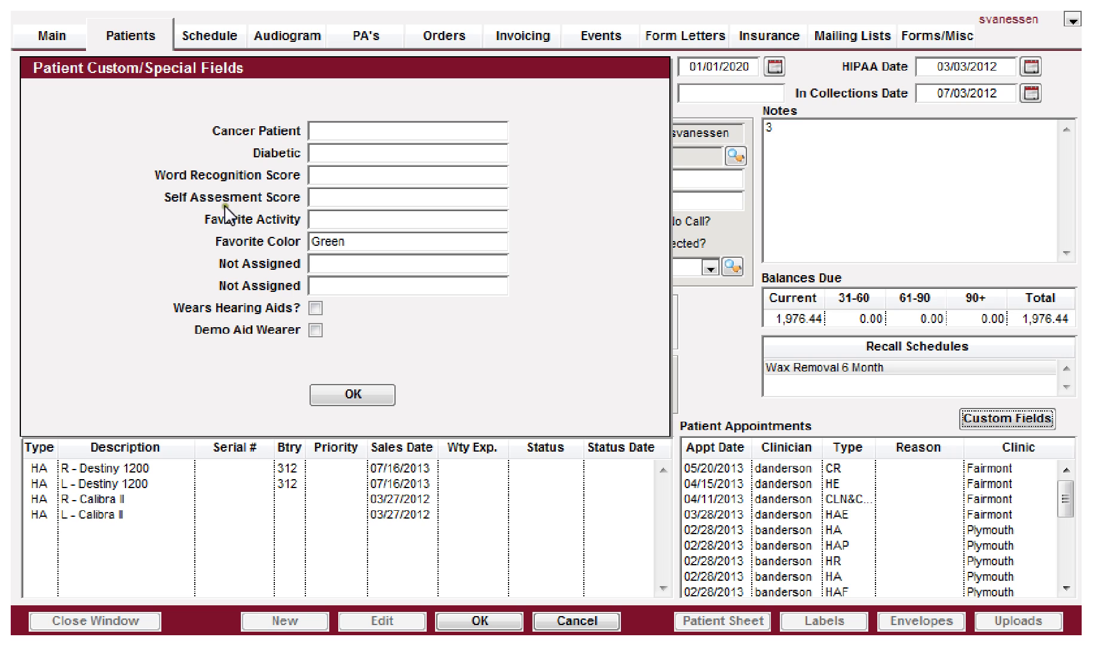
click(359, 391)
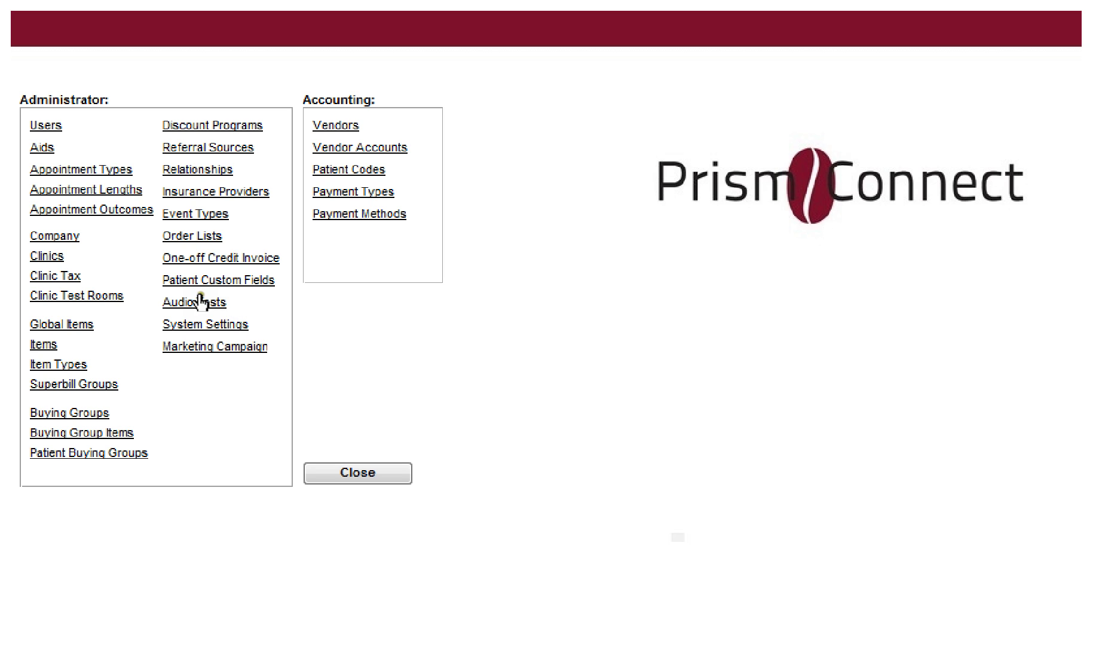
Step: Open Audio Test Descriptions and select test 1, 'A family history of hearing loss'
click(174, 304)
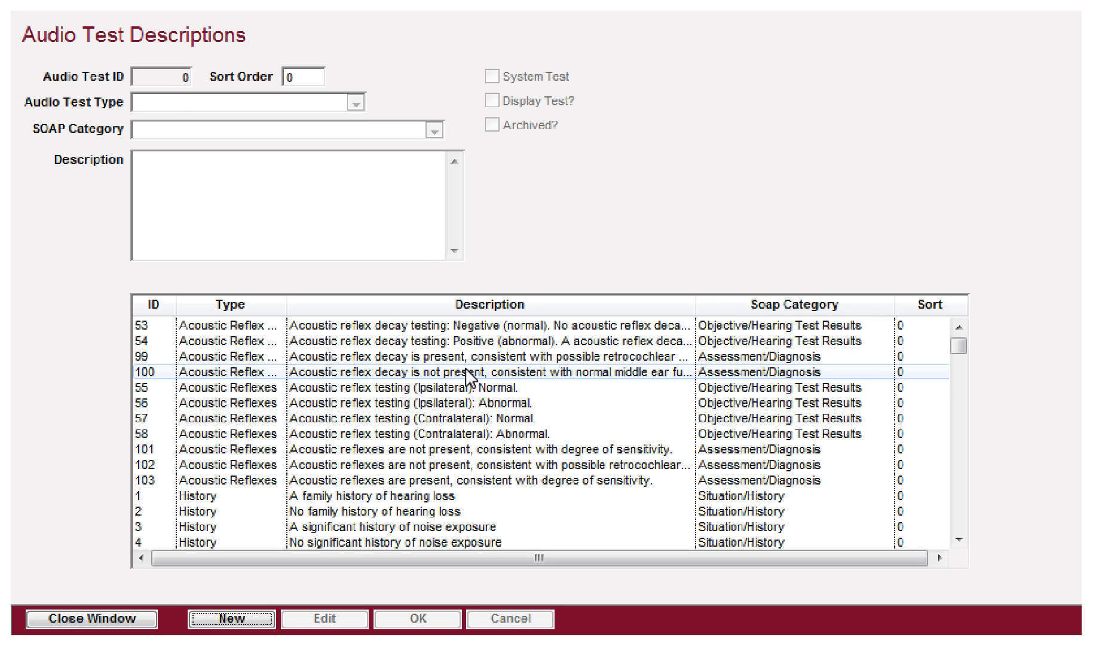
scroll(470, 376, down, 5)
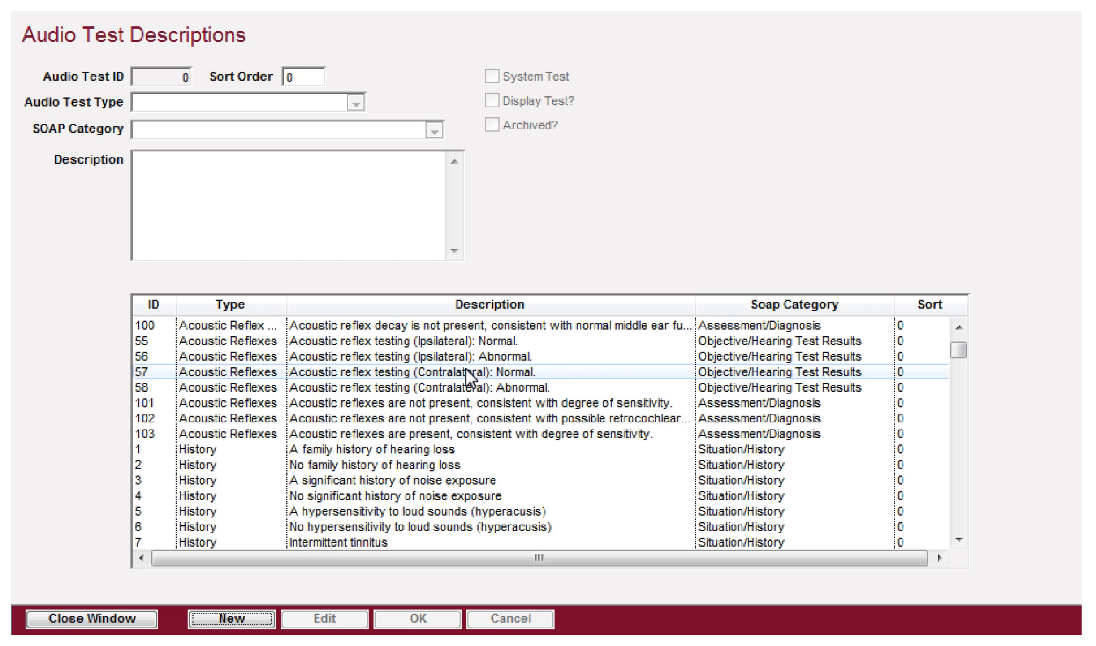
scroll(470, 376, down, 3)
scroll(470, 377, up, 5)
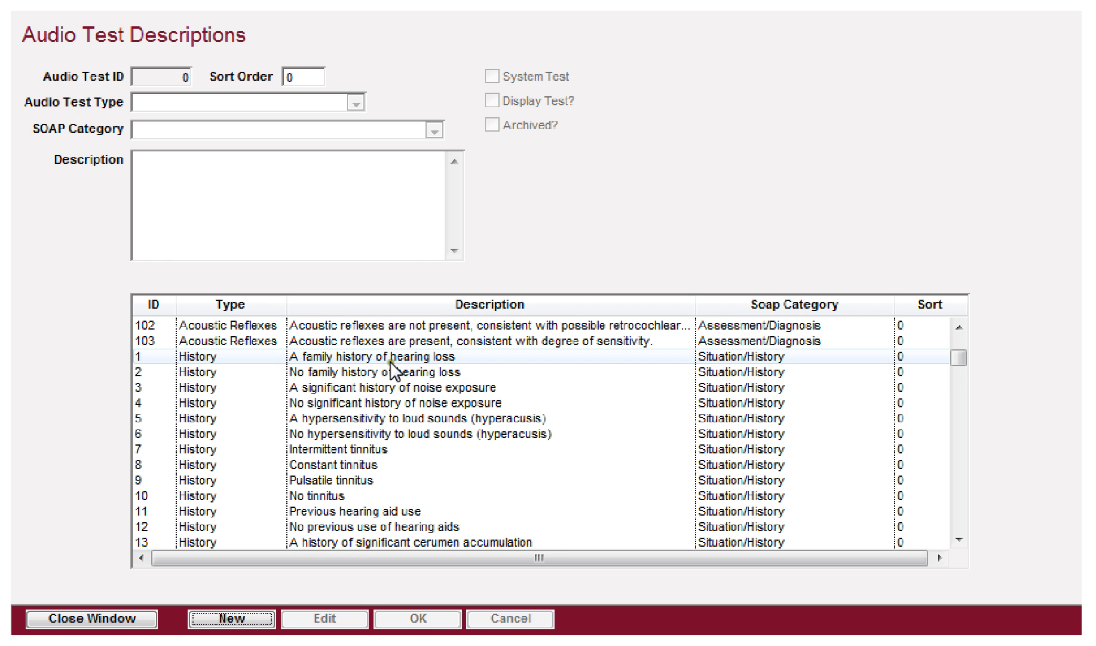
click(352, 354)
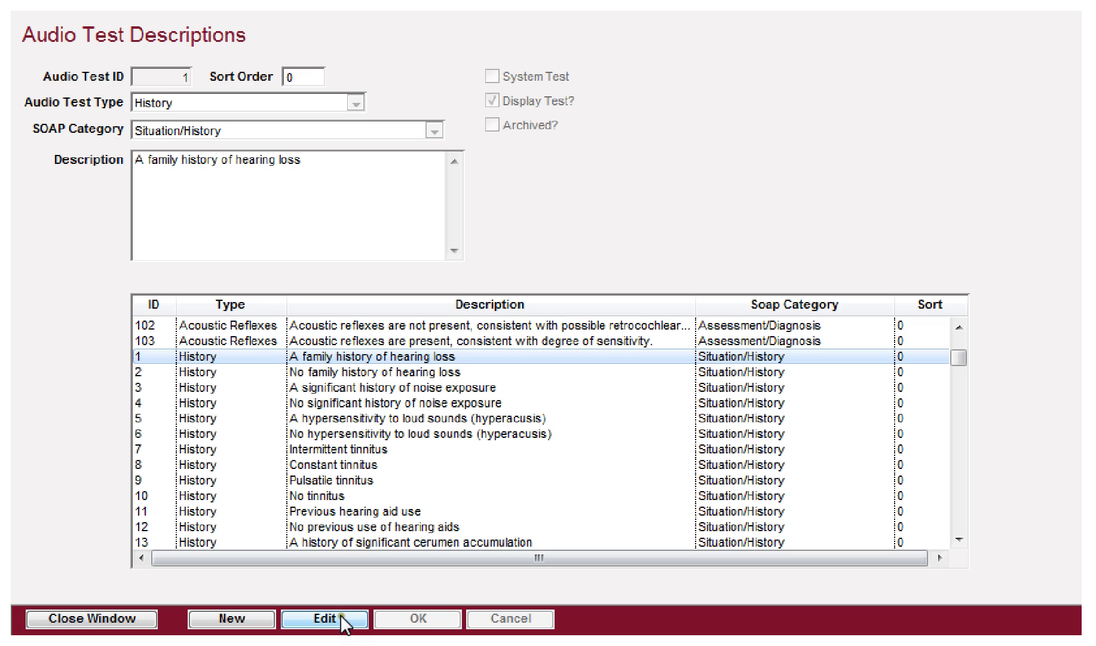
Step: Try appending a period to test 1's description and dismiss the cannot-be-changed error
click(308, 615)
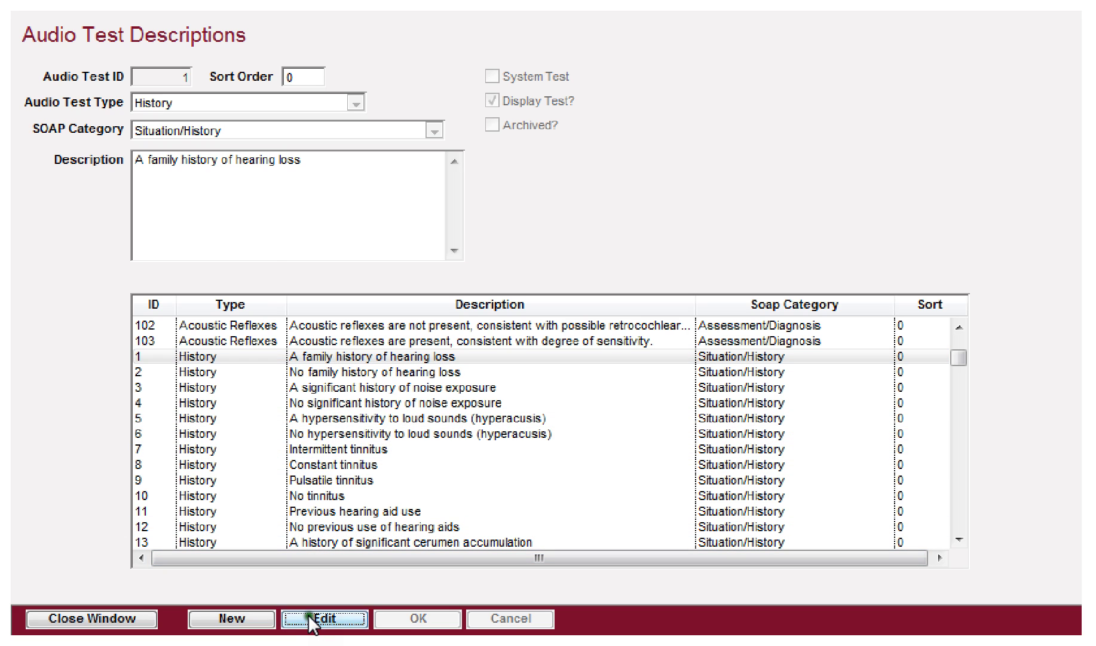
click(306, 163)
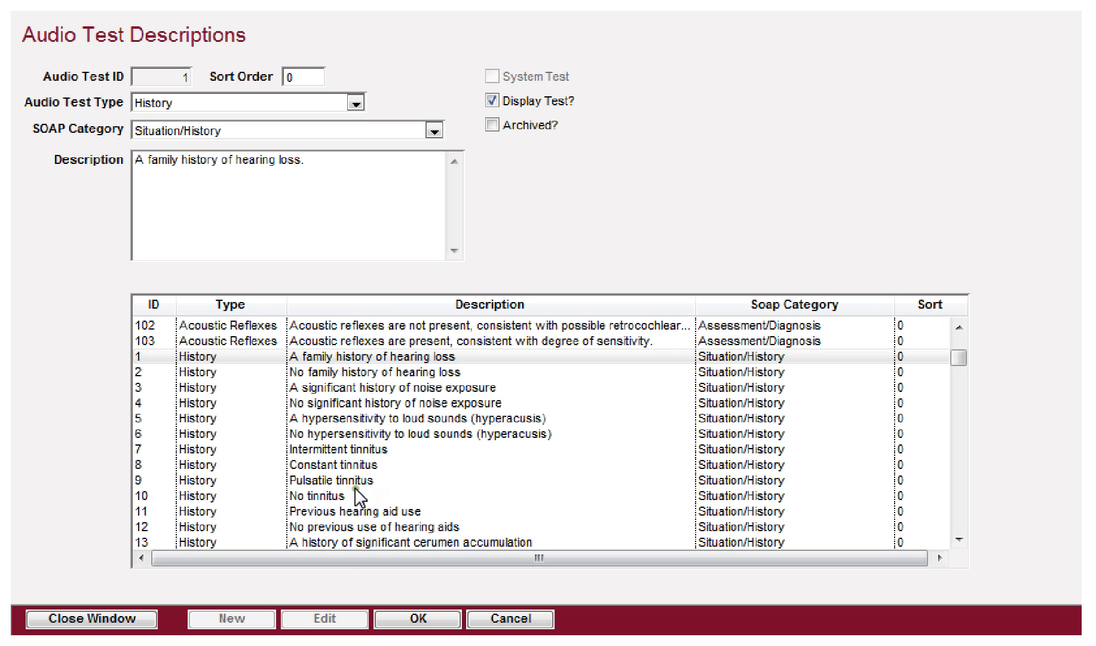
click(416, 617)
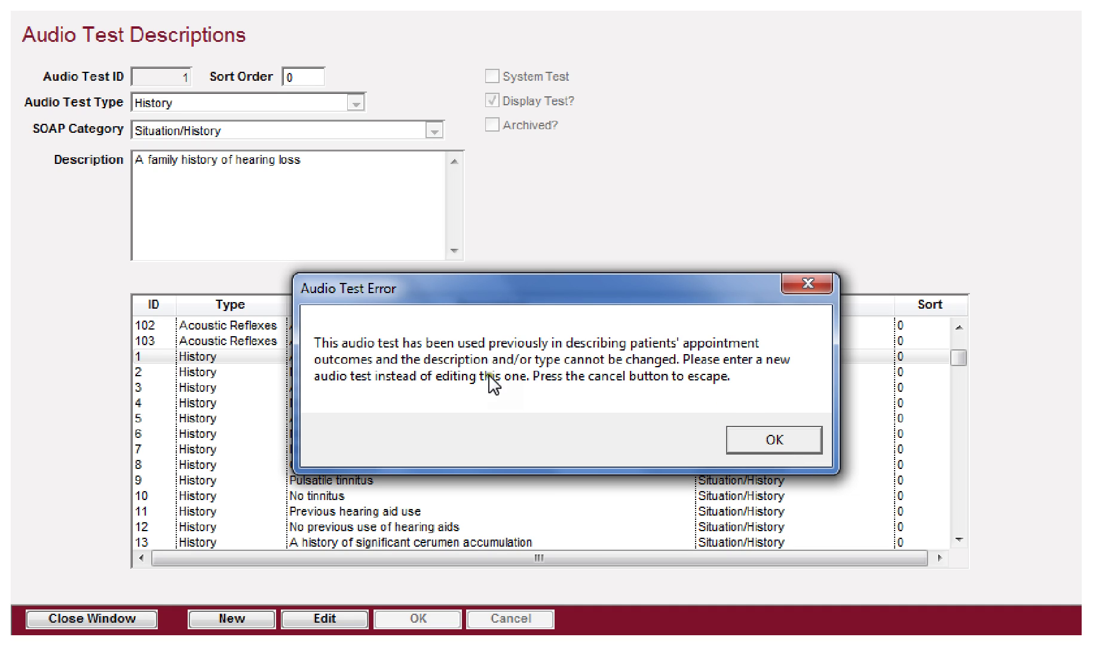
click(769, 442)
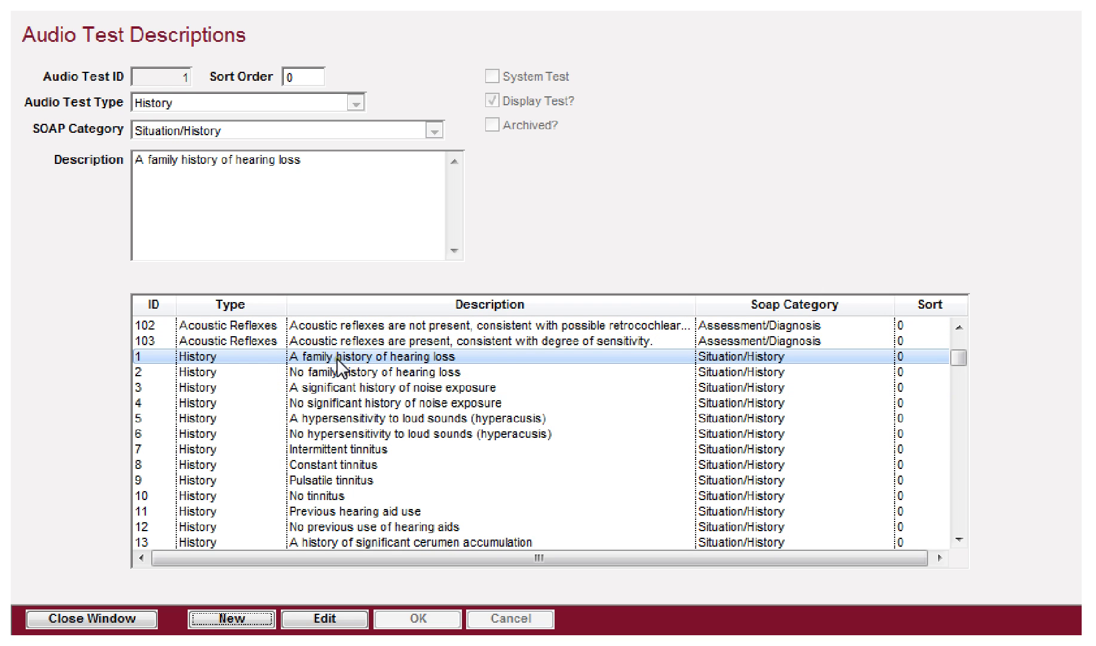
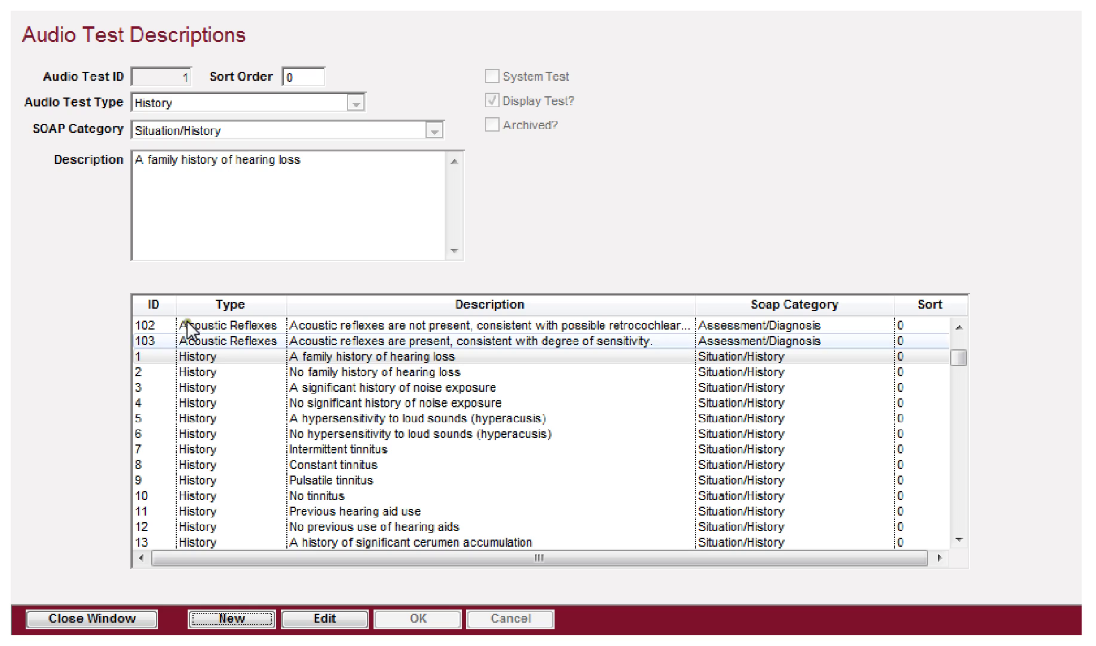
Step: Start a new audio test description with type History and SOAP category Situation/History
click(238, 621)
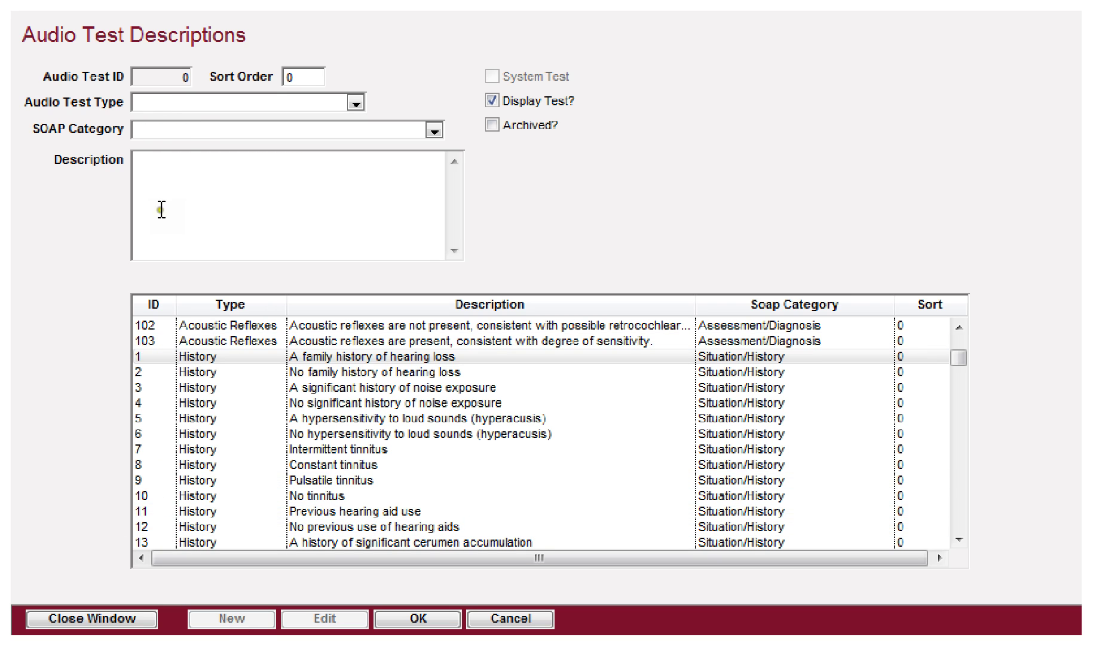
click(205, 103)
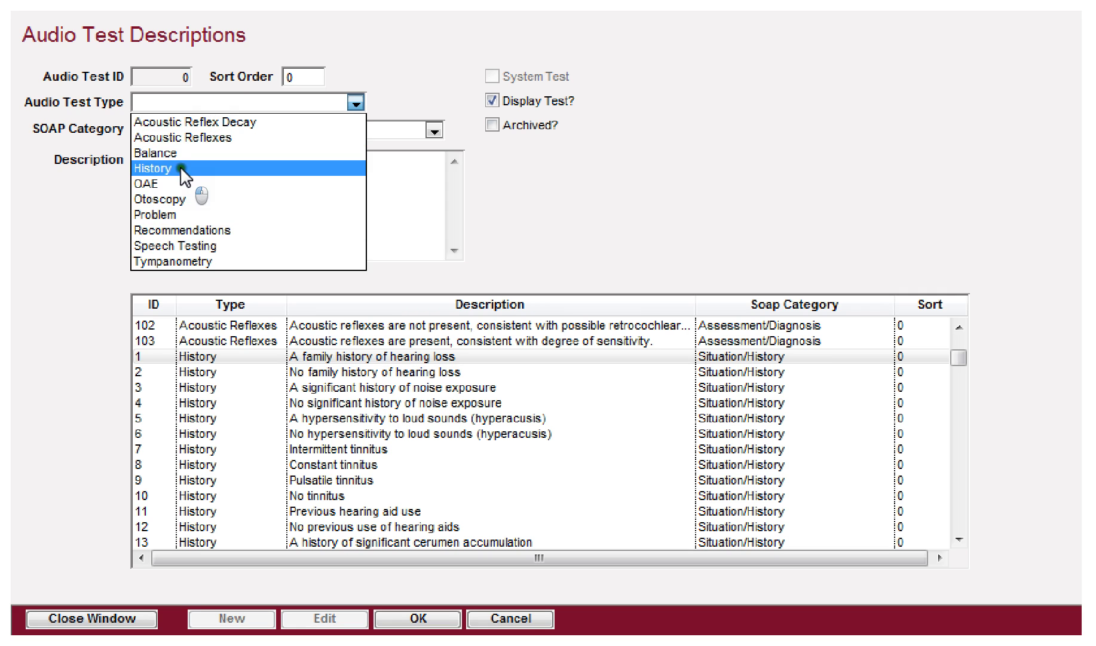
click(180, 169)
click(192, 134)
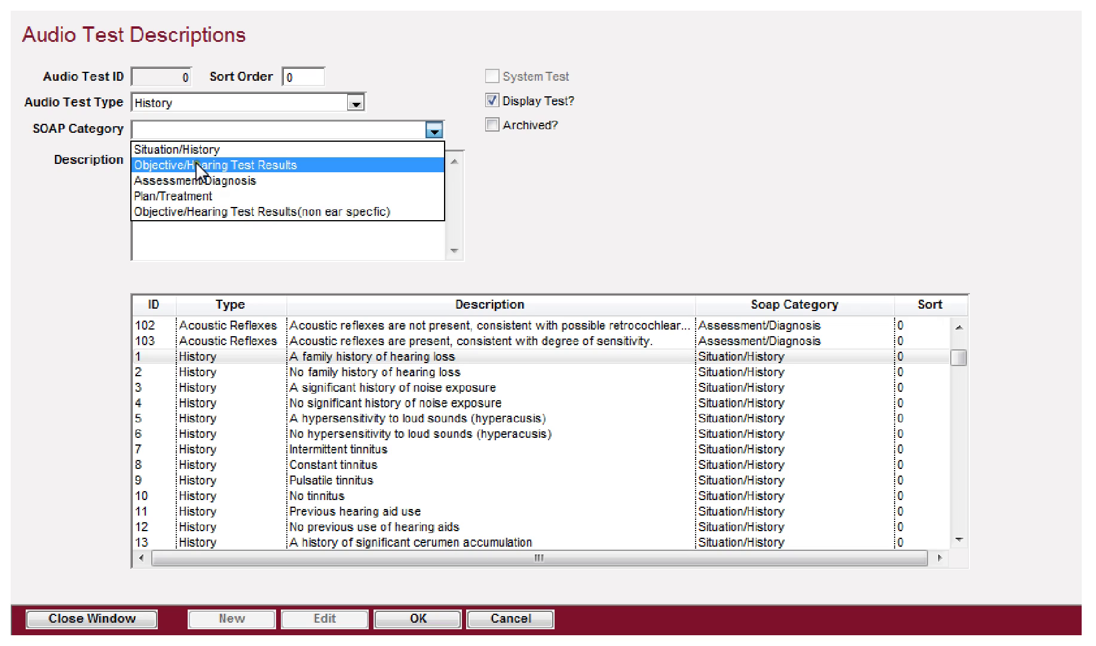
click(199, 150)
click(212, 132)
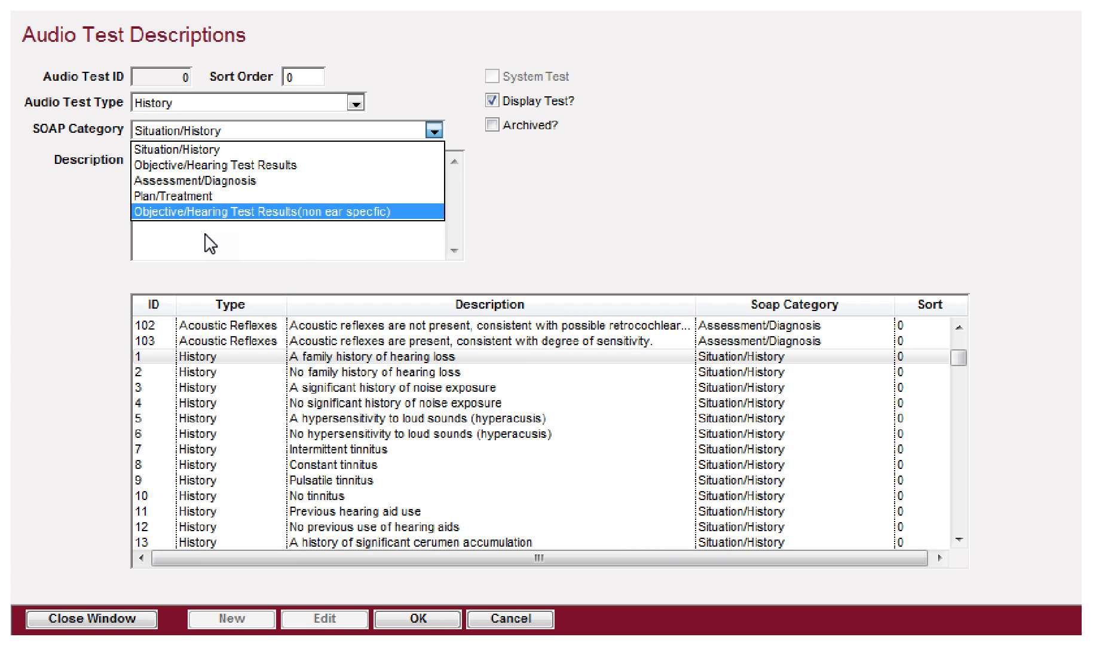
click(180, 147)
key(Tab)
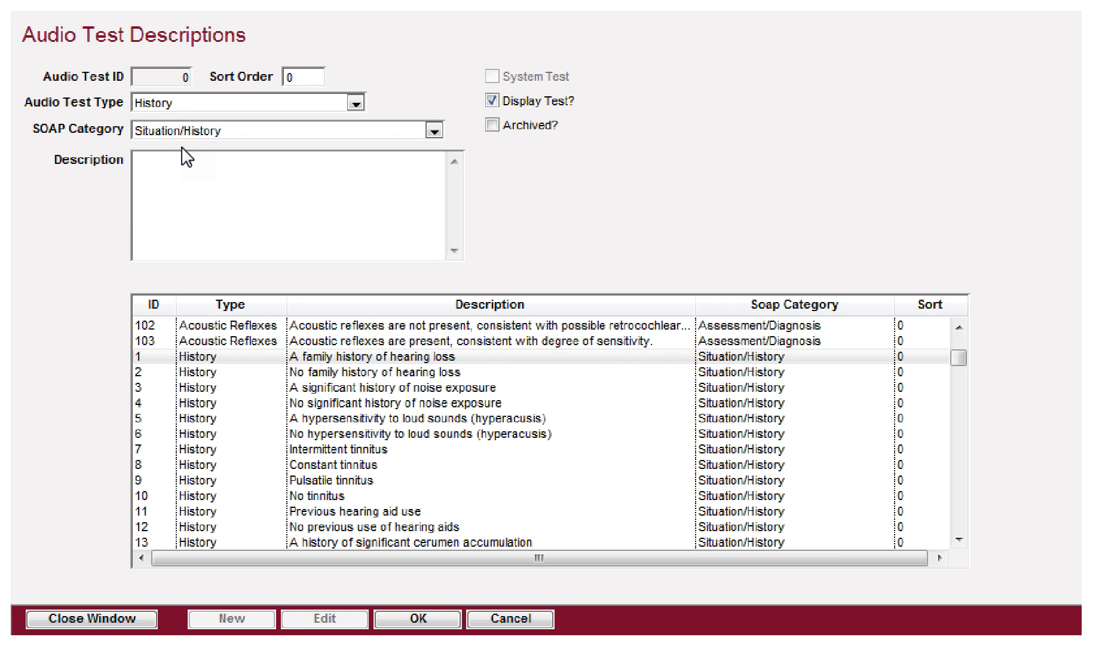
Step: Enter the description 'A family history of listening to loud music.' and save it
click(197, 190)
text(A family history of listening to lou)
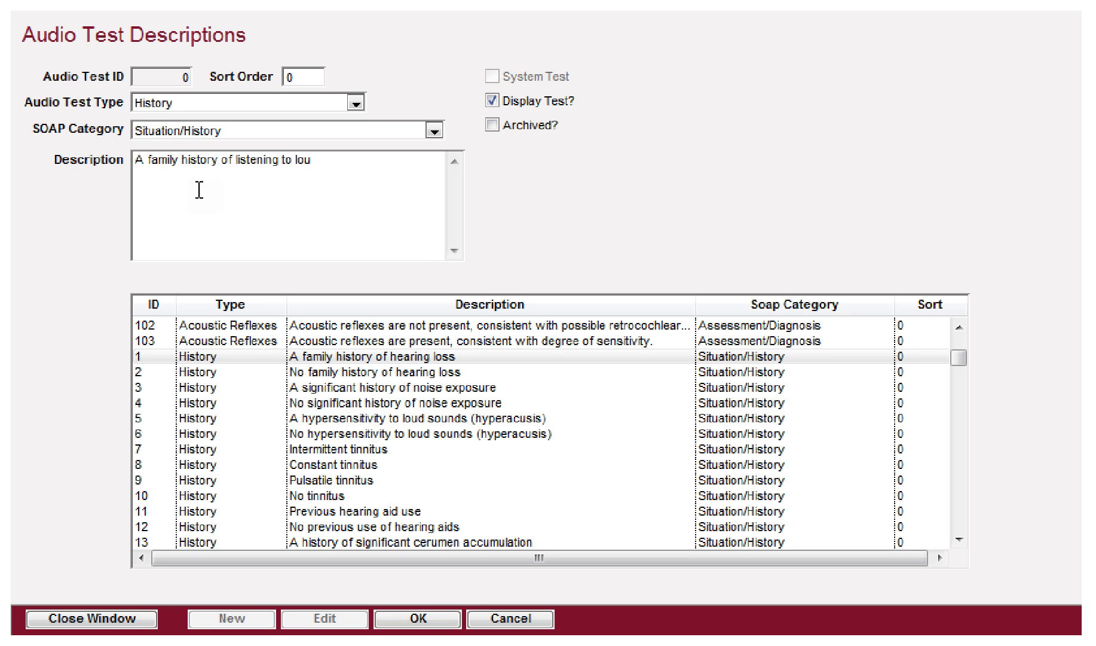
text(d music)
click(179, 202)
click(423, 619)
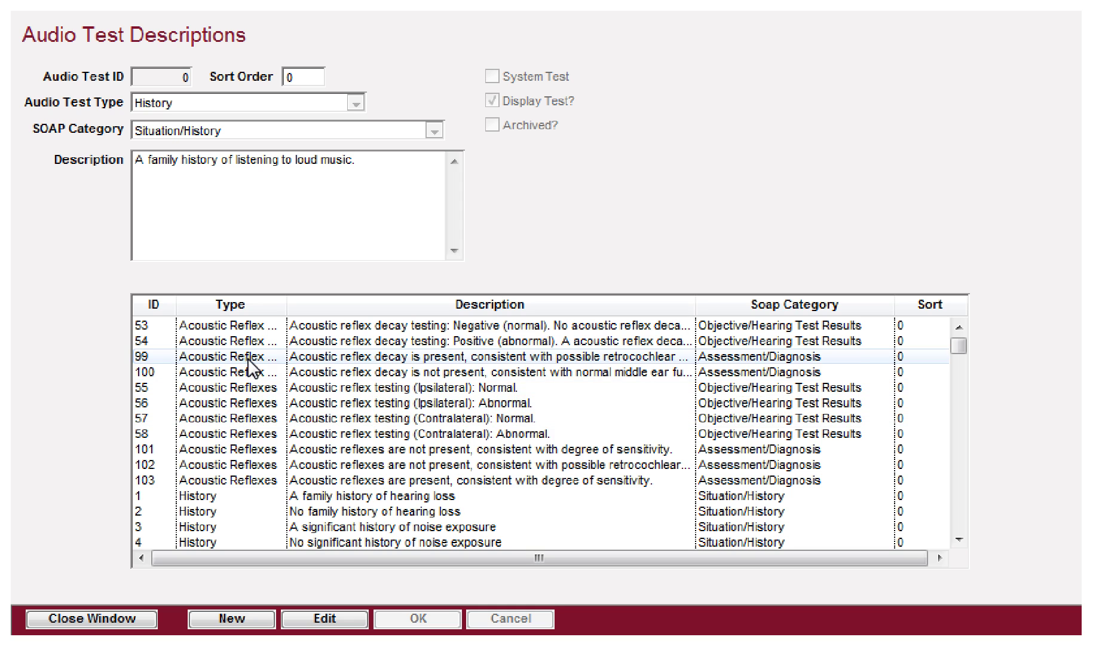
scroll(251, 366, down, 2)
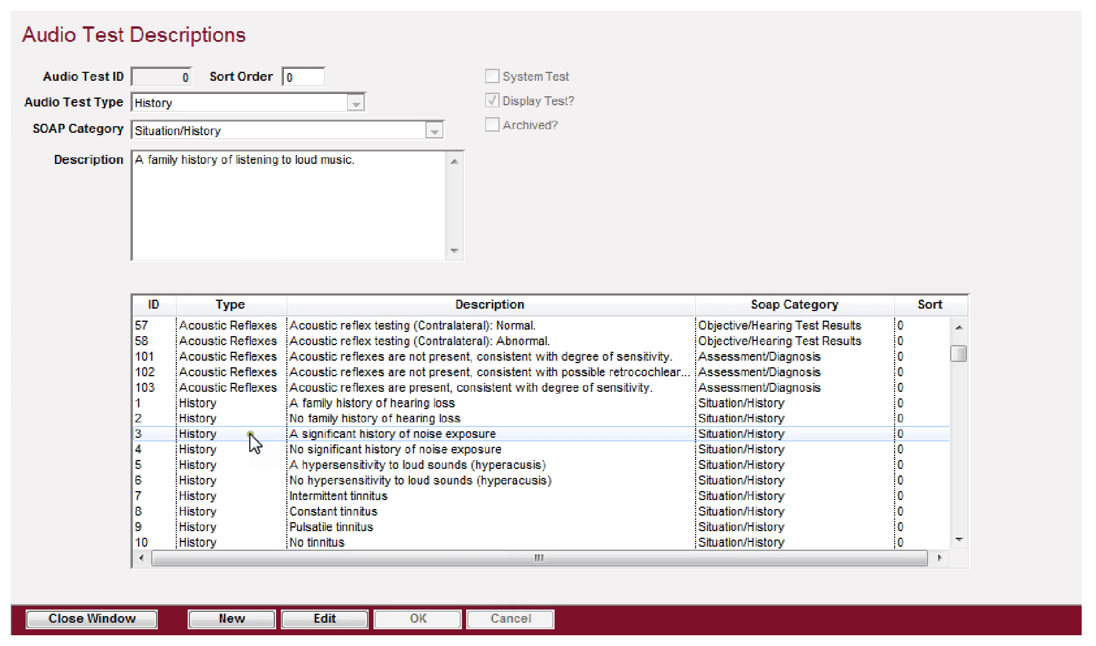
Step: Select the patient's May 20, 2013 appointment and discard the unsaved patient changes
click(821, 4)
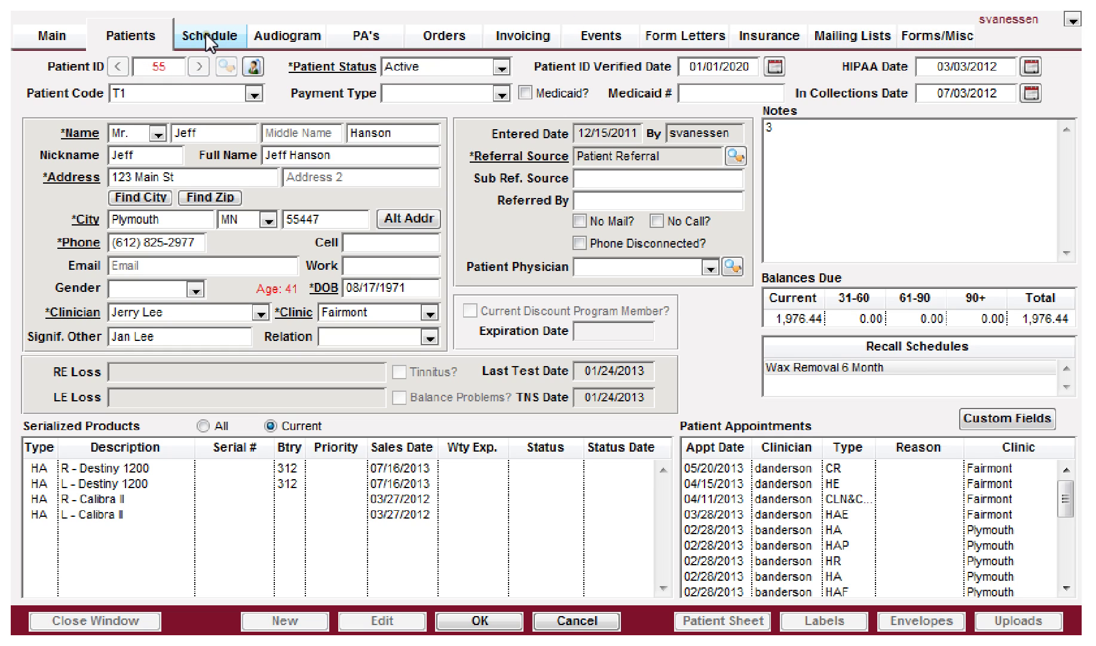
click(710, 467)
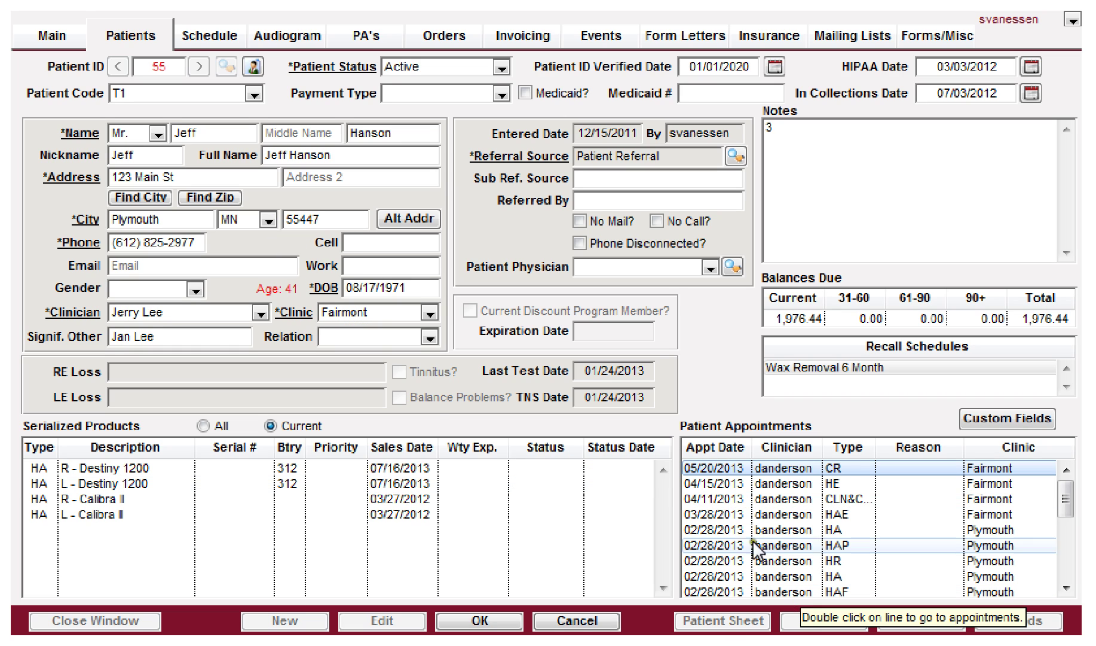
click(713, 468)
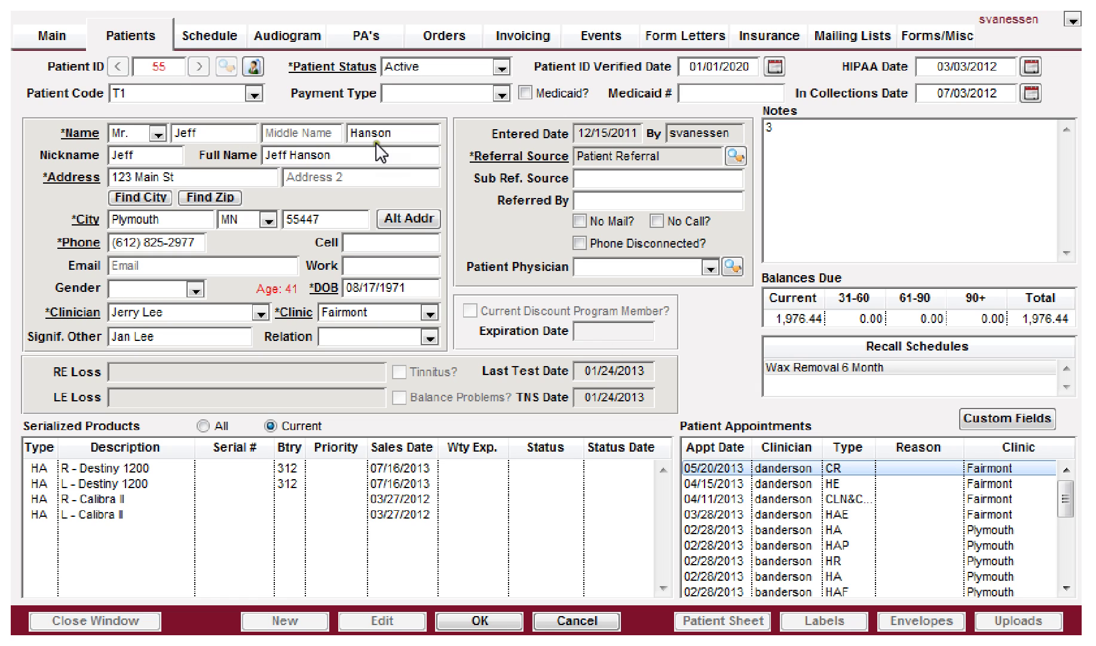
click(210, 35)
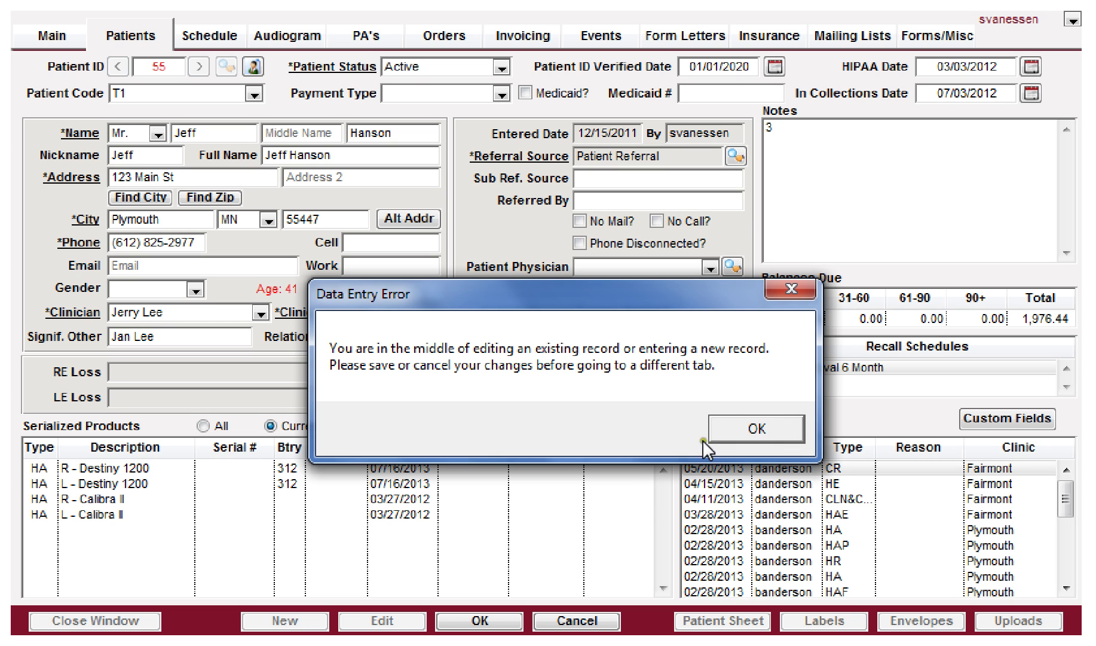
click(741, 425)
click(577, 621)
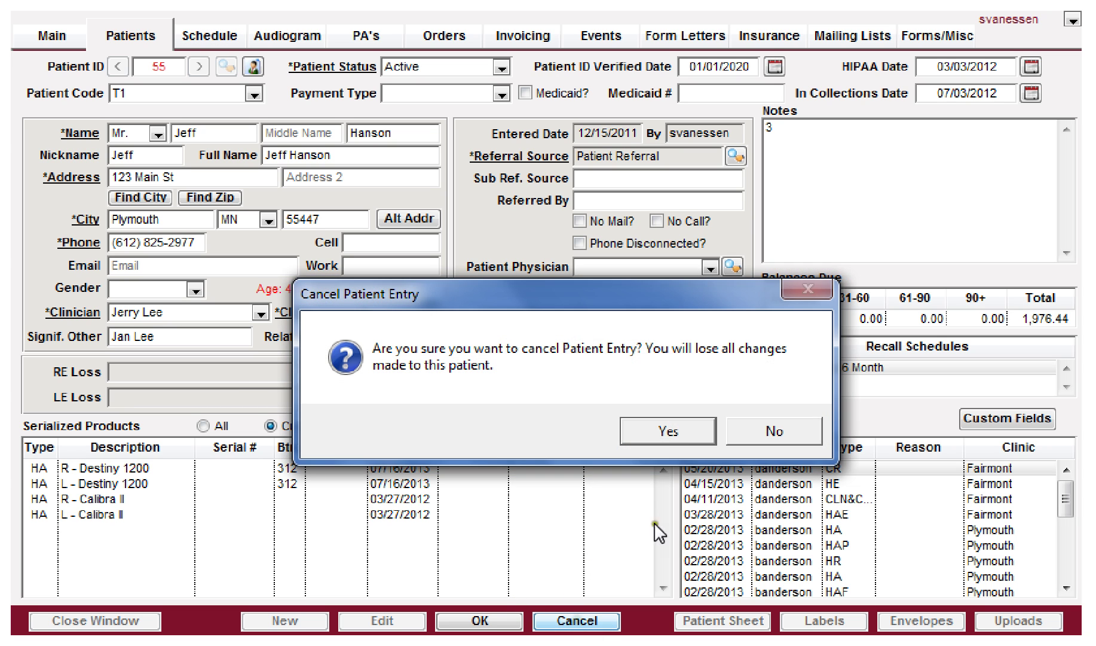
click(665, 431)
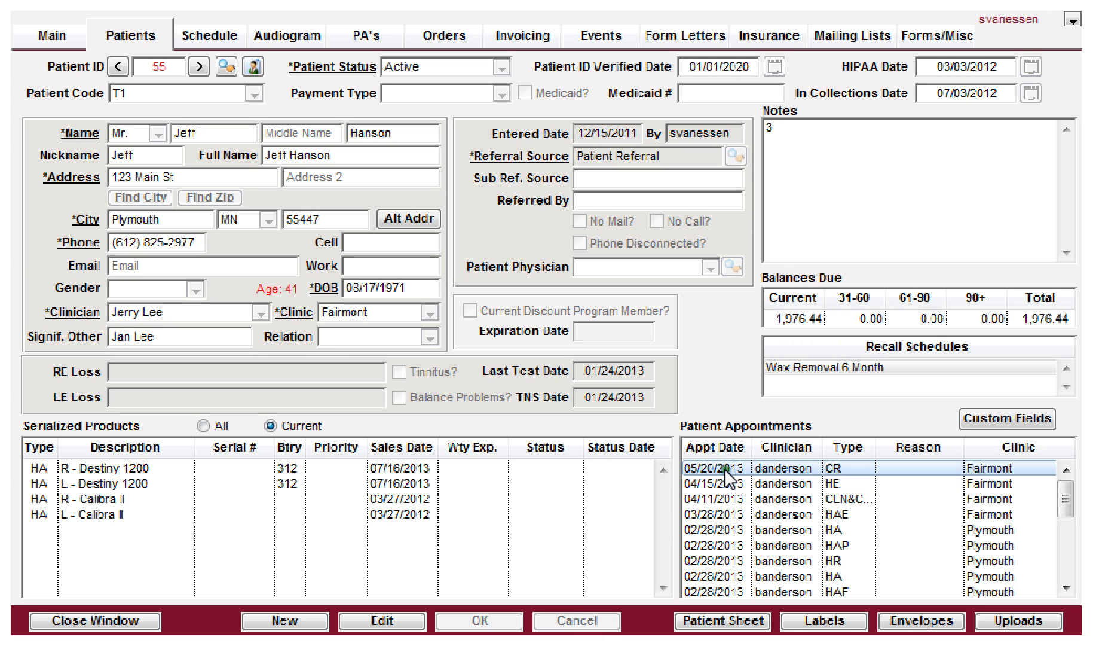
Step: Open the May 20, 2013 schedule and bring up the 09:00 appointment's outcome form
double_click(726, 472)
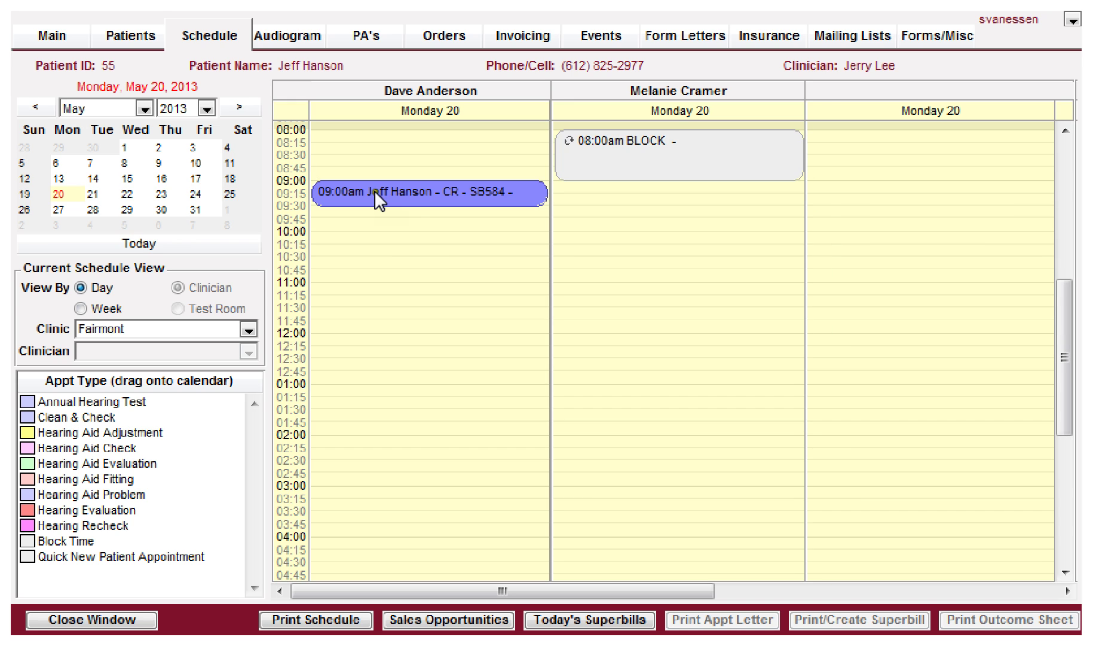
click(373, 192)
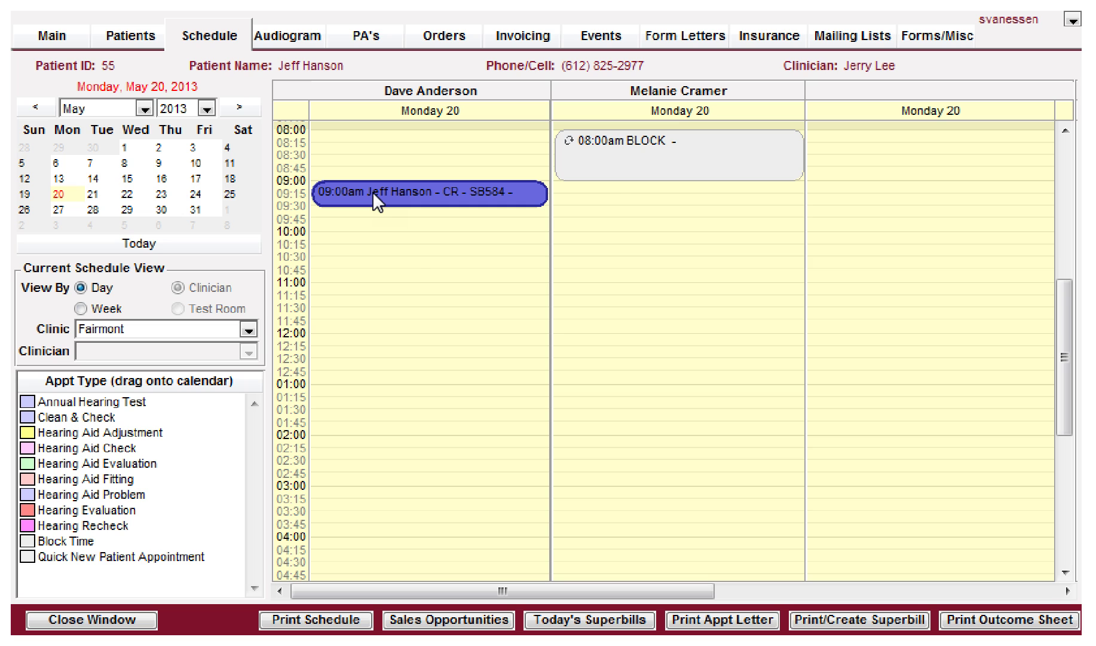
right_click(372, 191)
click(414, 262)
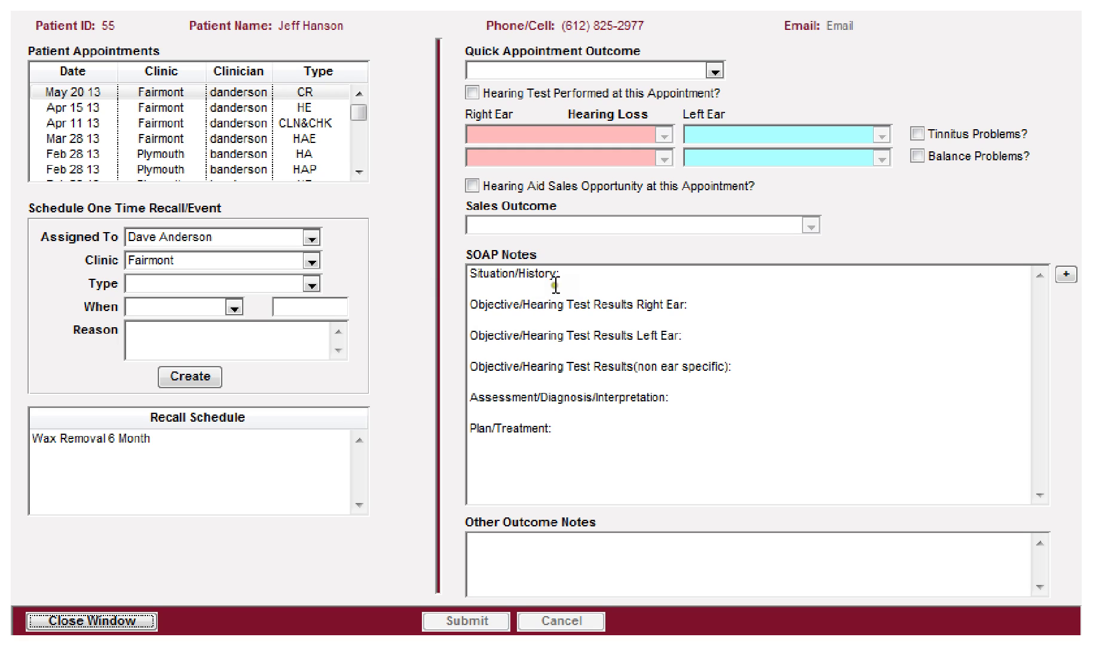
Step: Insert loud-music, hearing-loss, balance/dizziness, stroke and kidney-disease history items into the SOAP notes
click(517, 283)
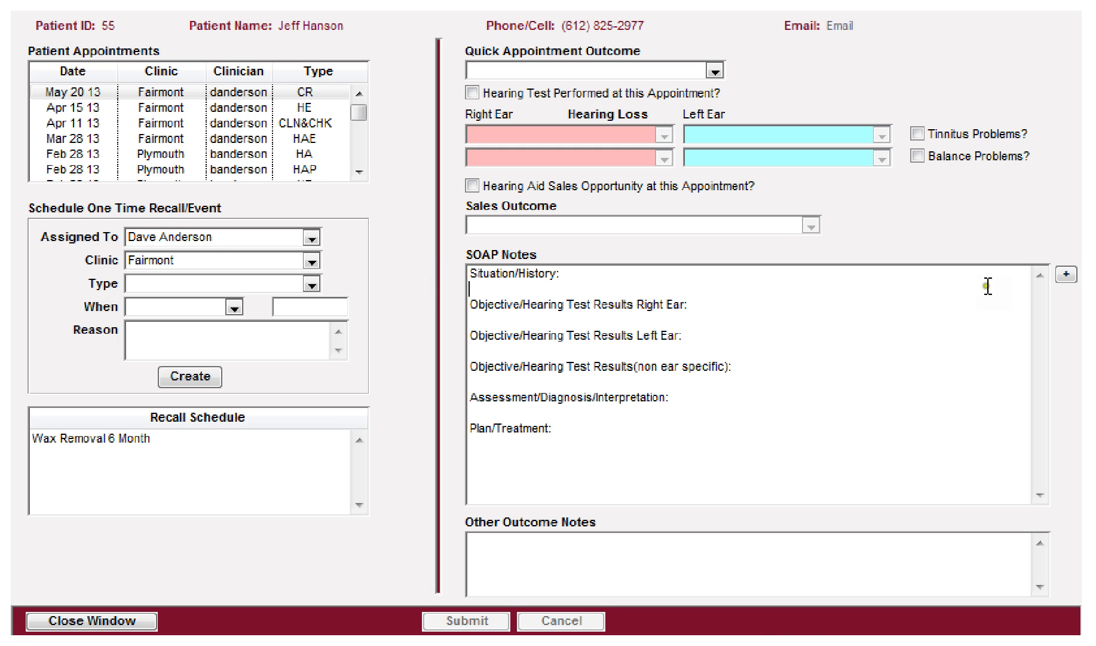
click(1066, 274)
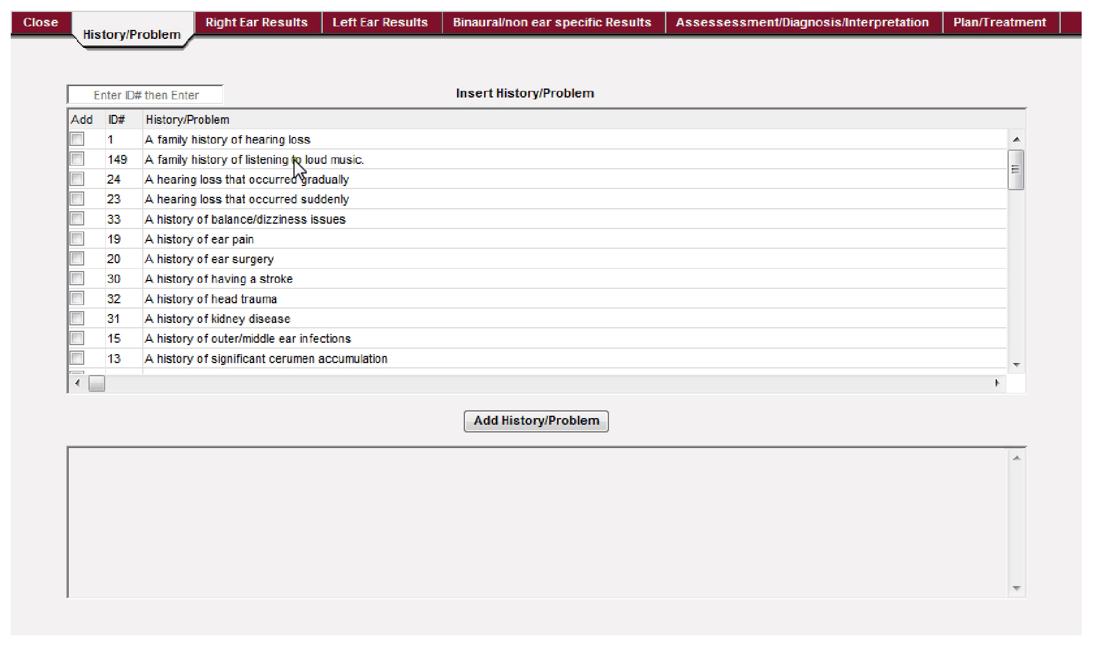
click(76, 159)
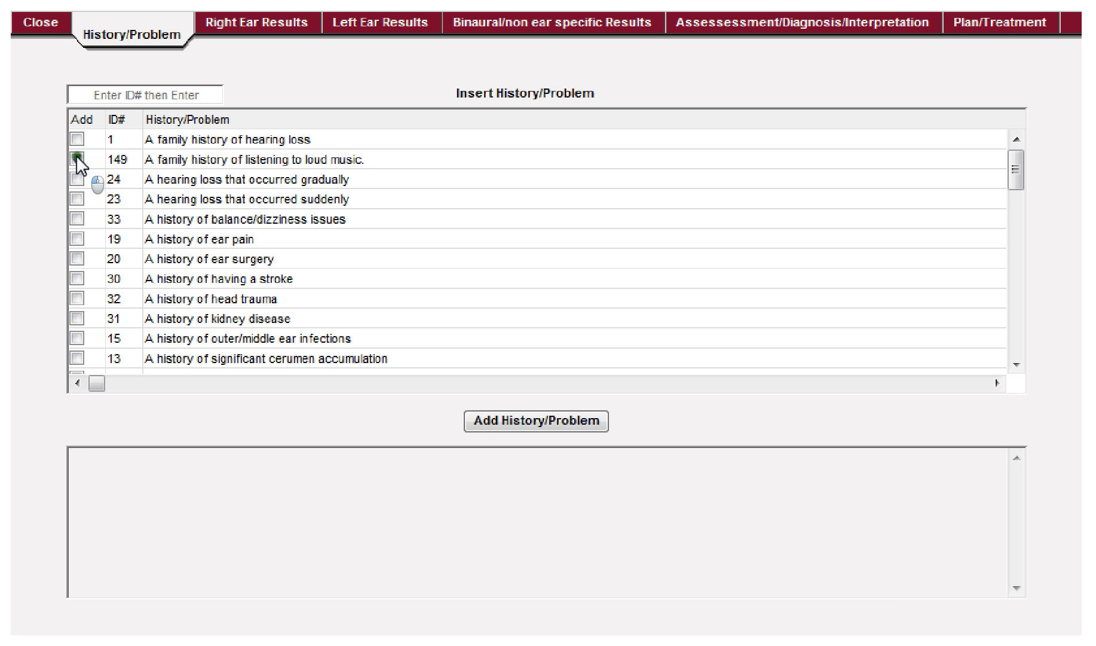
click(76, 139)
click(77, 218)
click(77, 278)
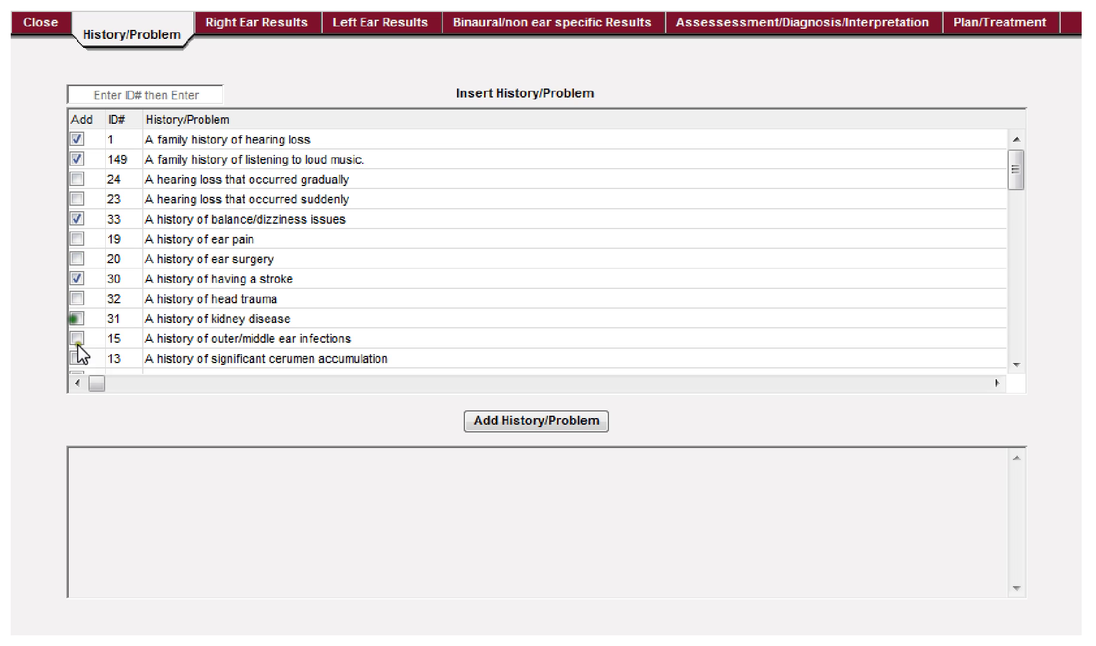
click(77, 318)
click(551, 423)
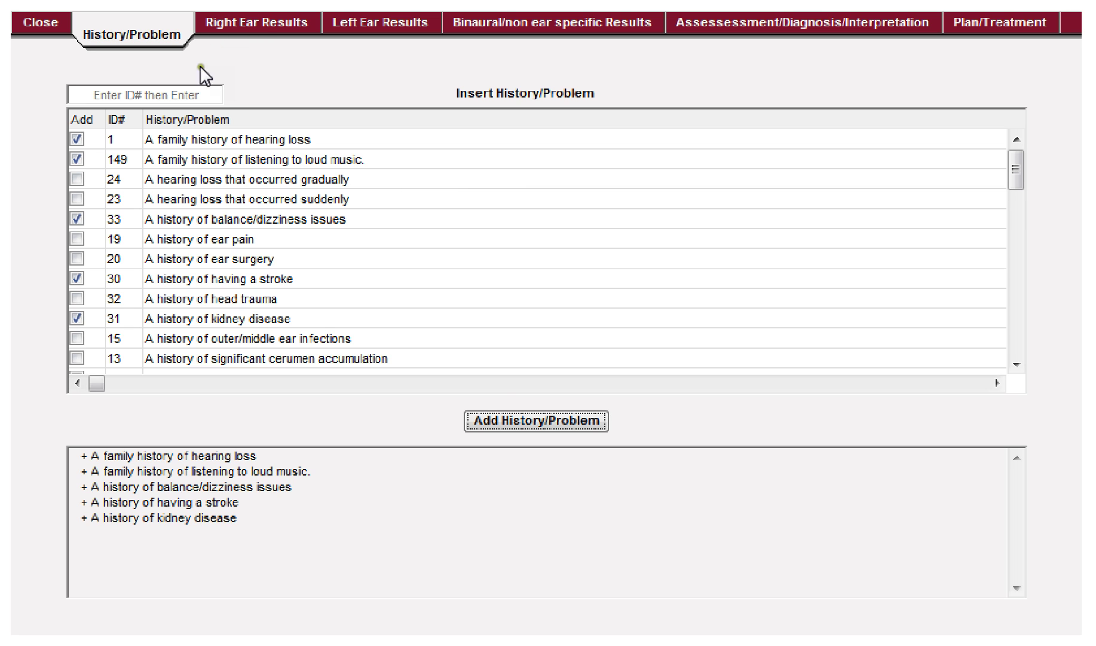
Step: Leave the history list, cancel the outcome form without saving, and close it
click(37, 19)
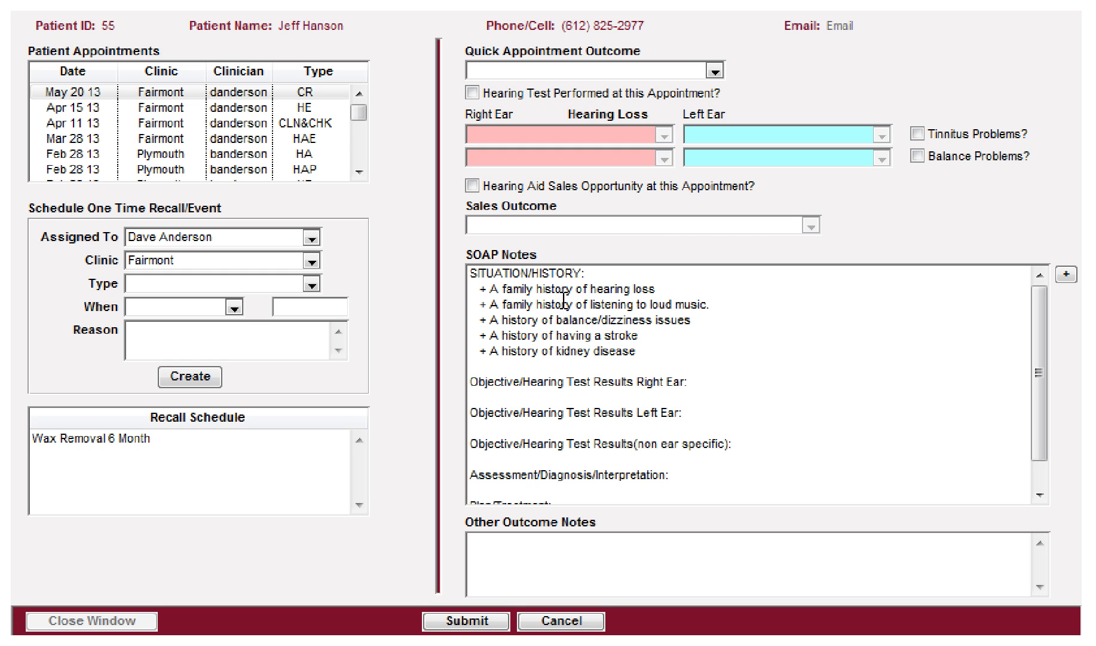
click(559, 621)
click(103, 621)
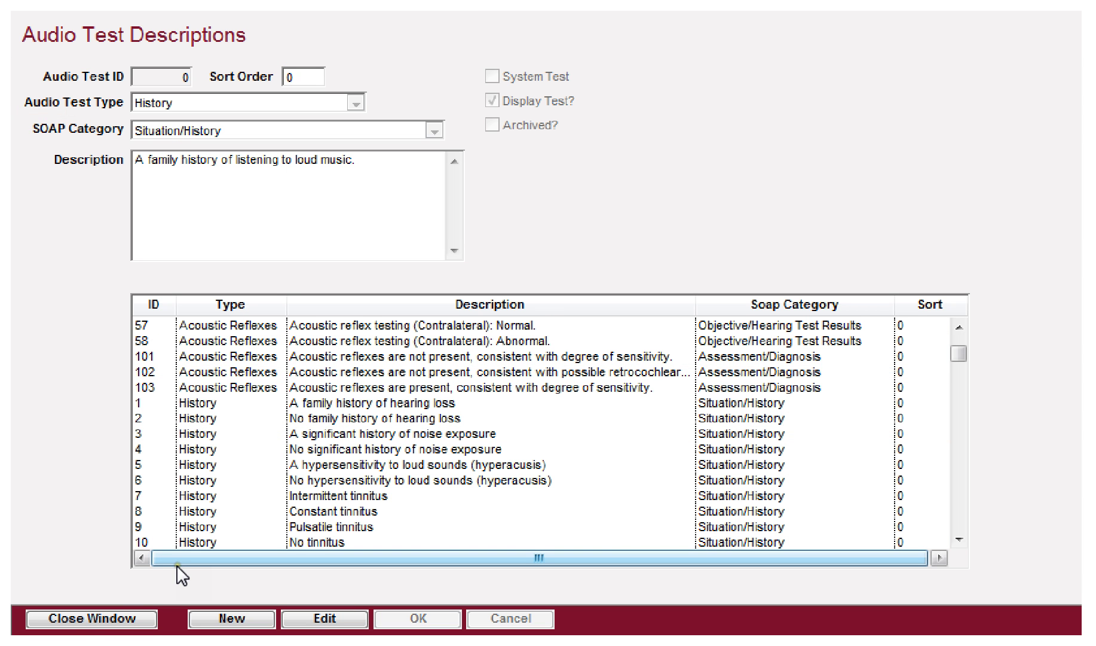
Step: Close Audio Test Descriptions and System Settings, then view the patient's invoicing screen
click(105, 618)
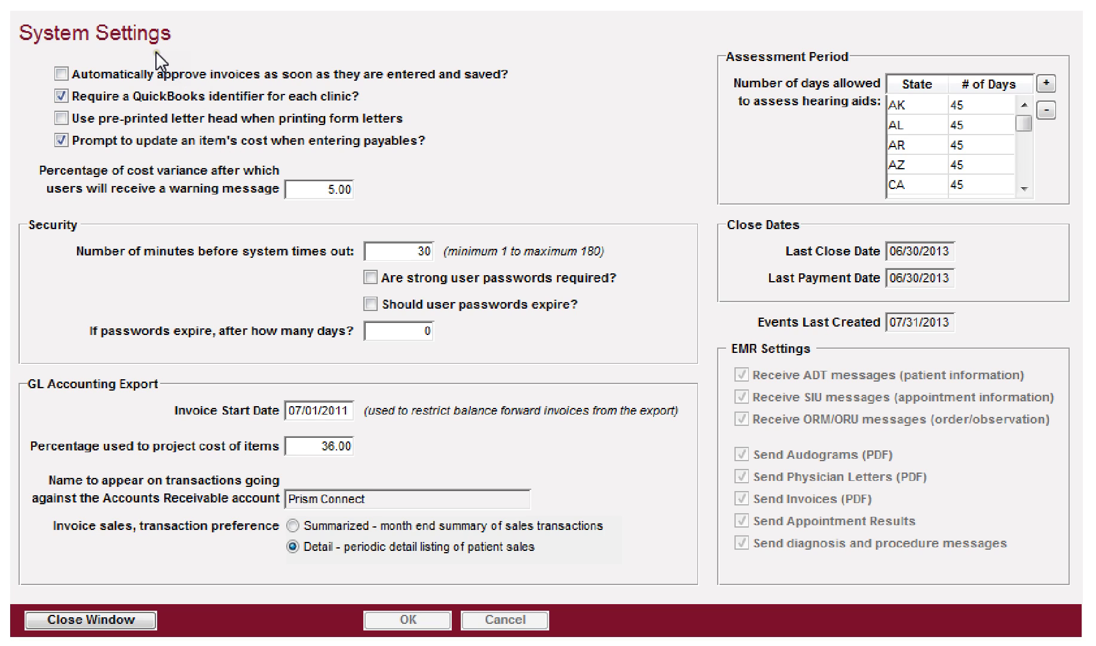
key(Tab)
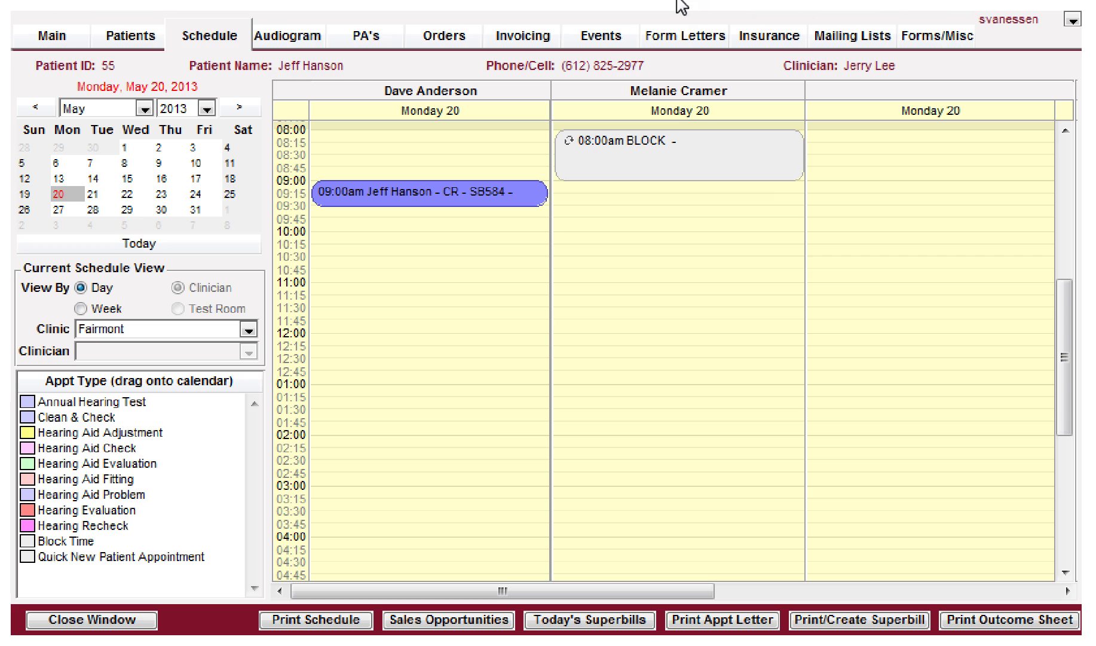
click(510, 38)
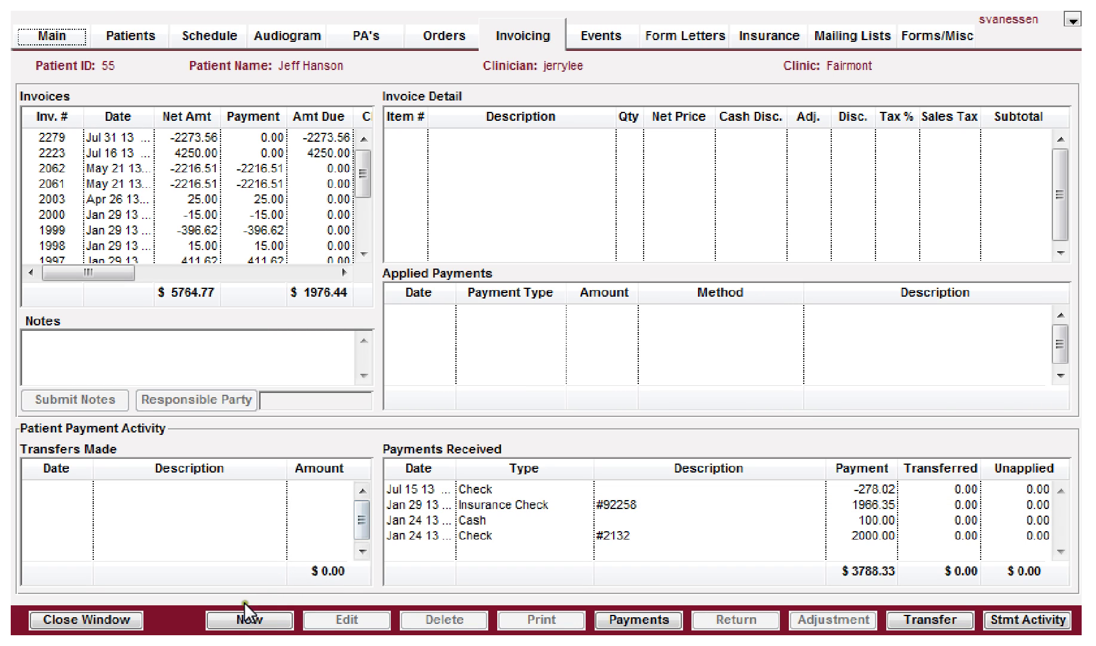
Step: Start a new patient invoice, cancel it unsaved, and return to the main menu
click(251, 620)
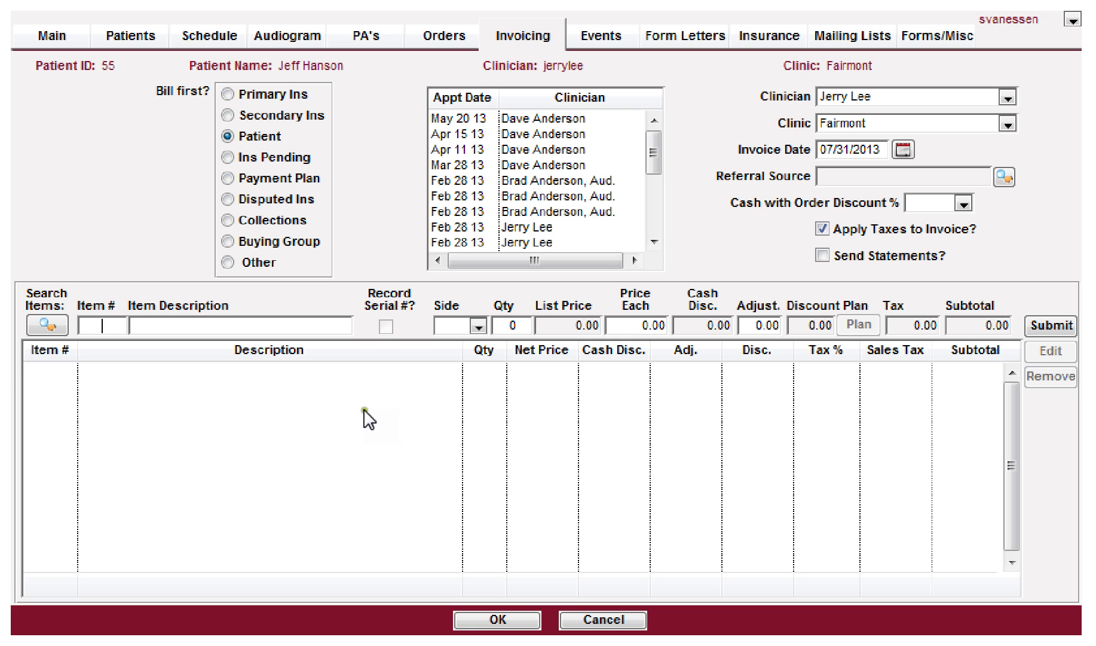
click(592, 622)
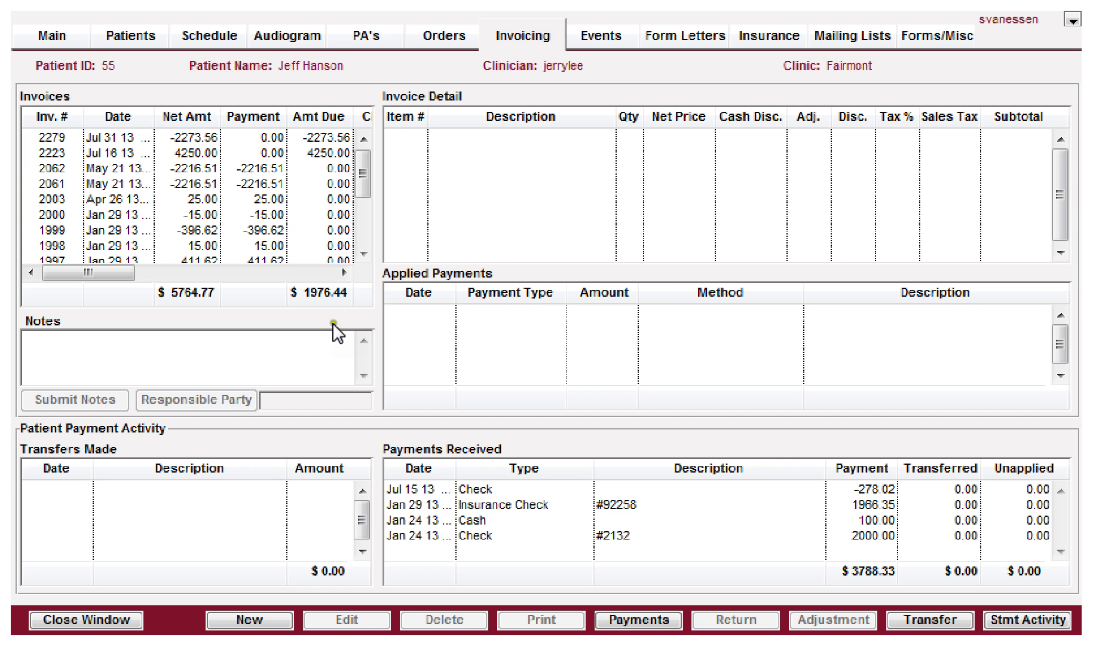
click(62, 34)
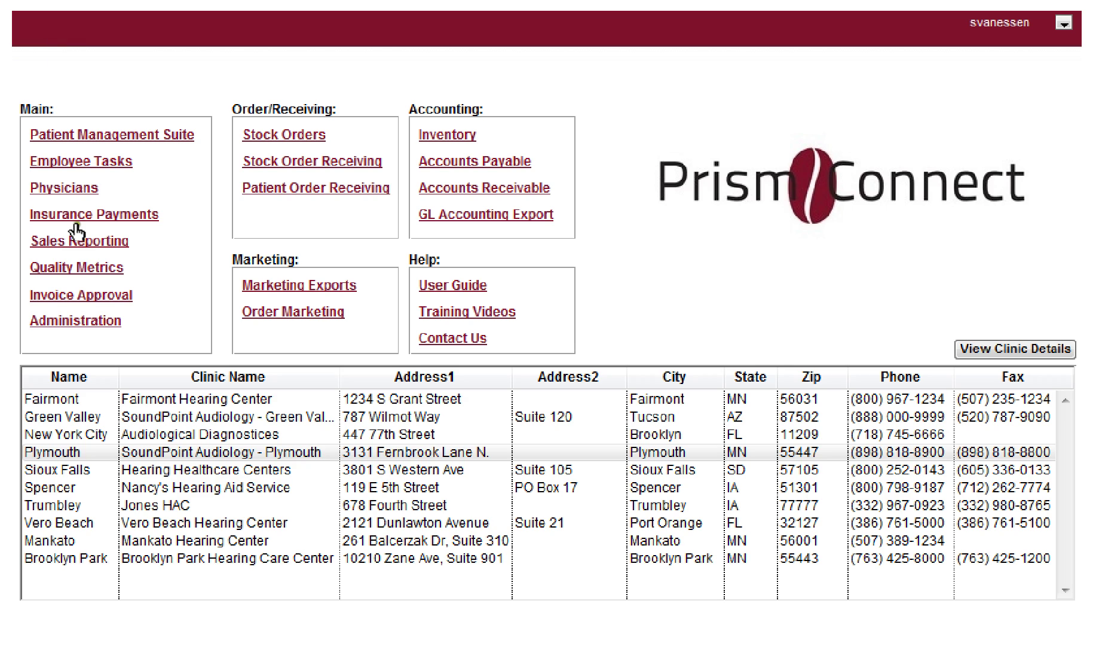
Step: Review the Plymouth invoices awaiting approval, close the list, and open Patient Management Suite
click(88, 294)
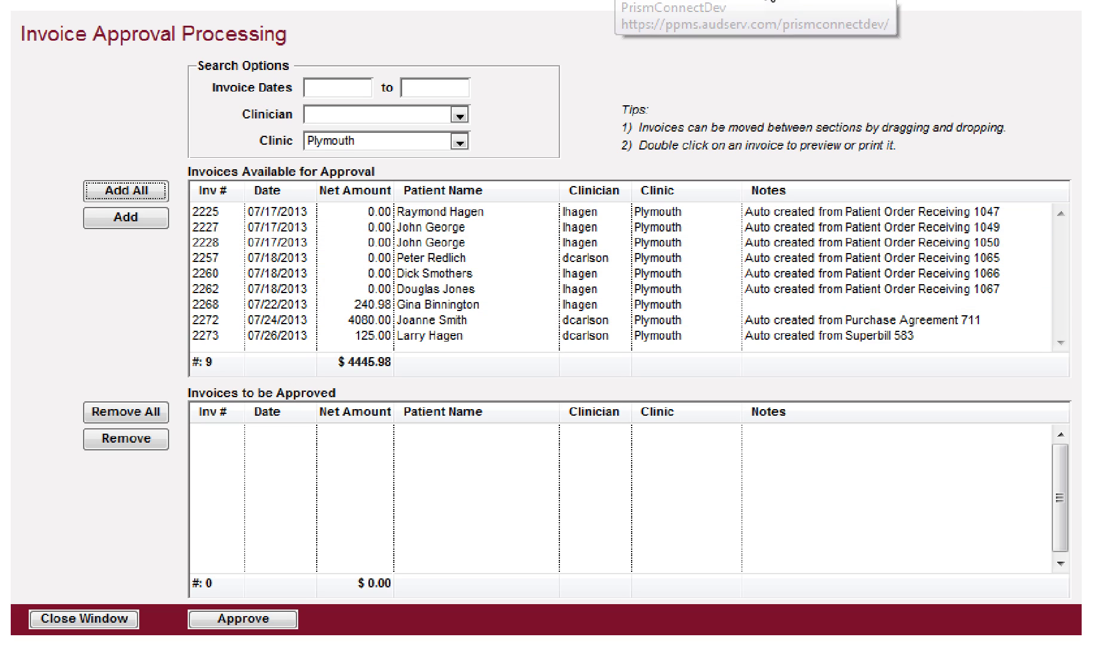
click(70, 617)
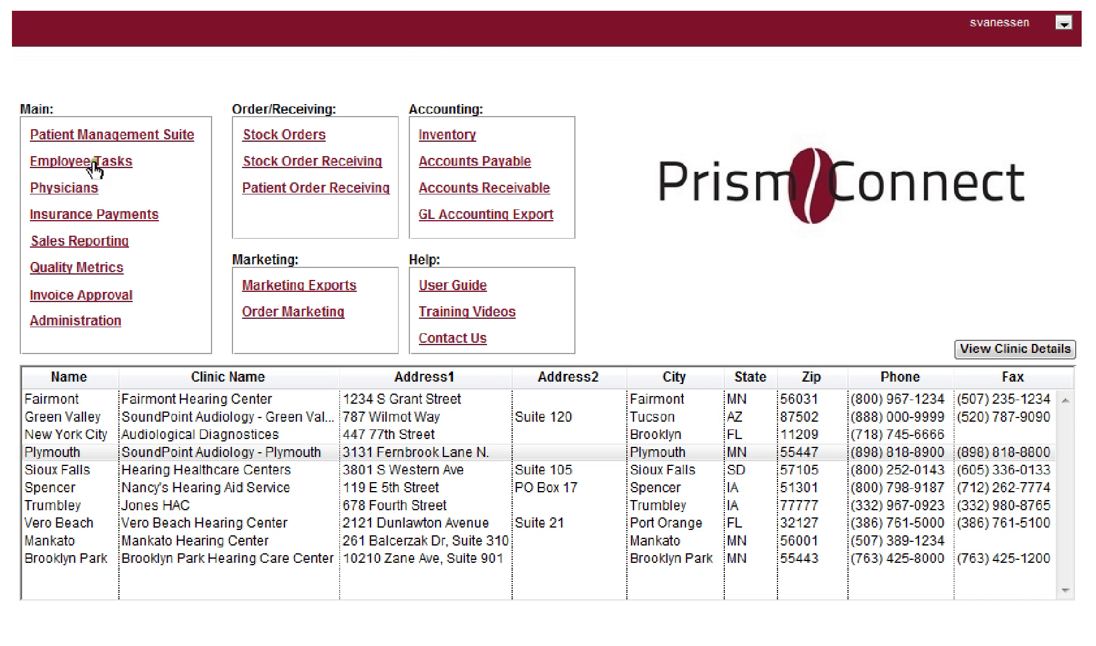
click(122, 137)
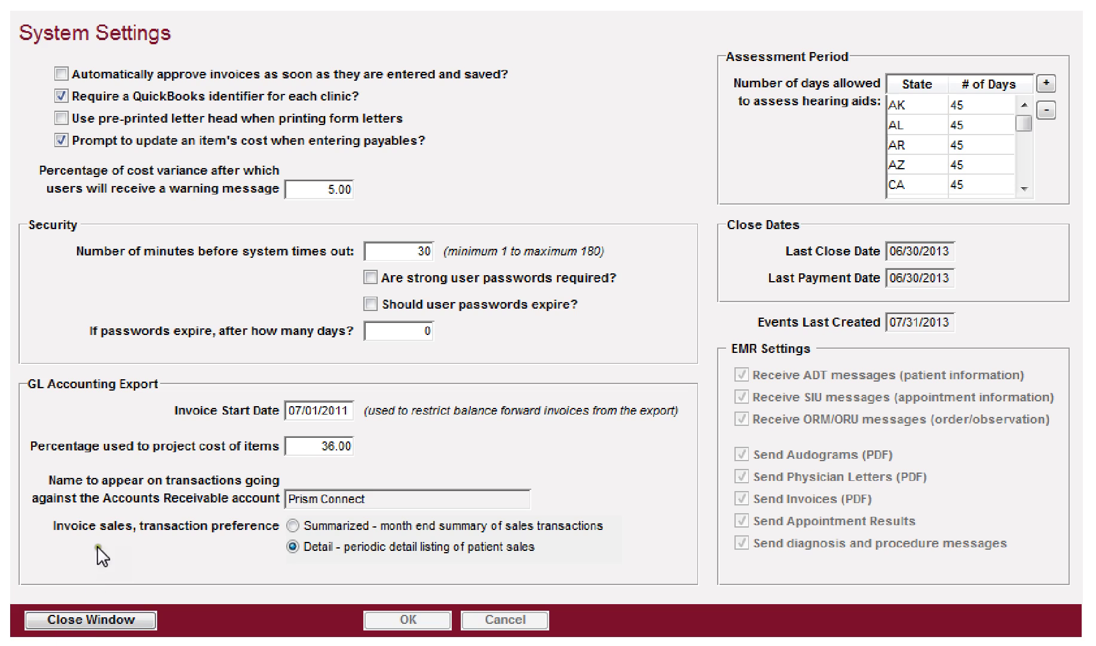
click(91, 622)
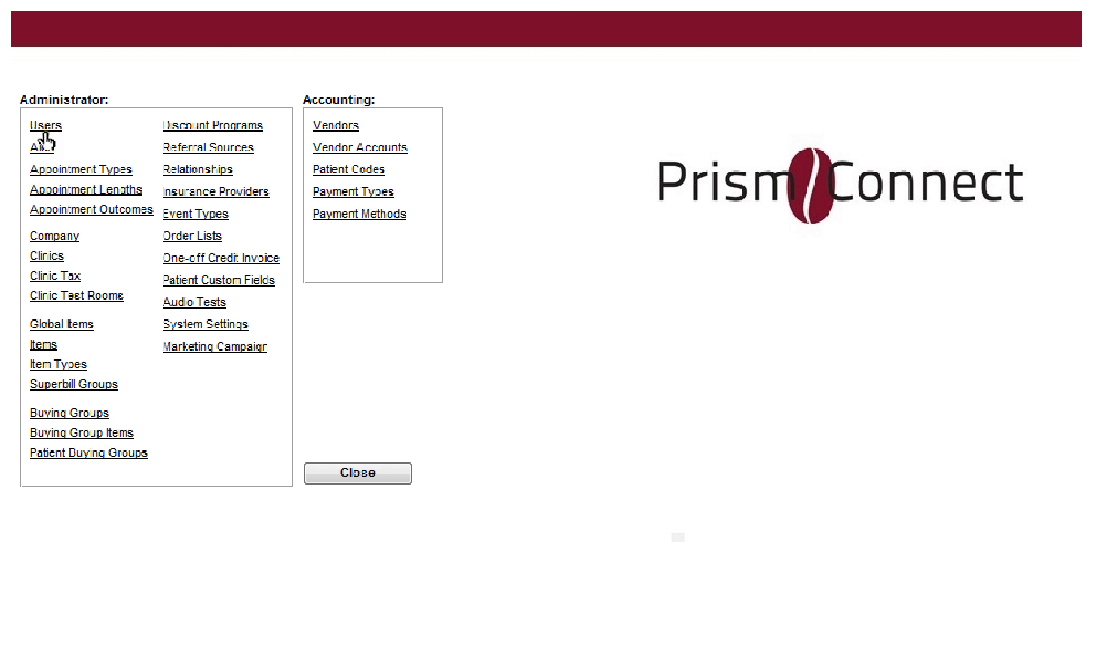
click(43, 255)
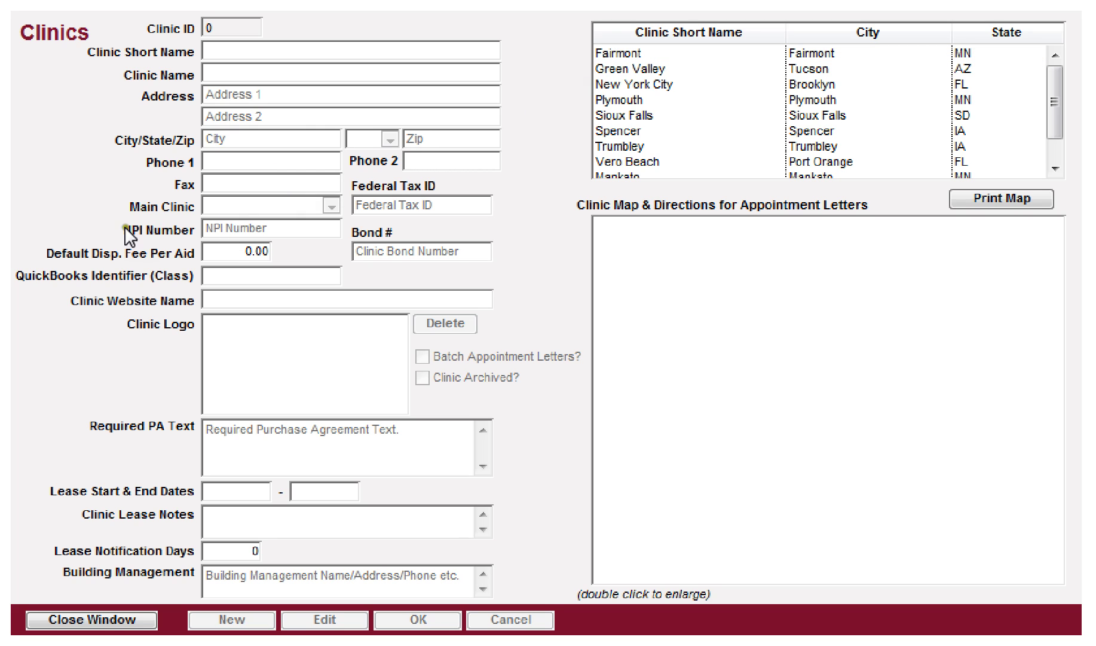
mouse_move(209, 281)
click(241, 276)
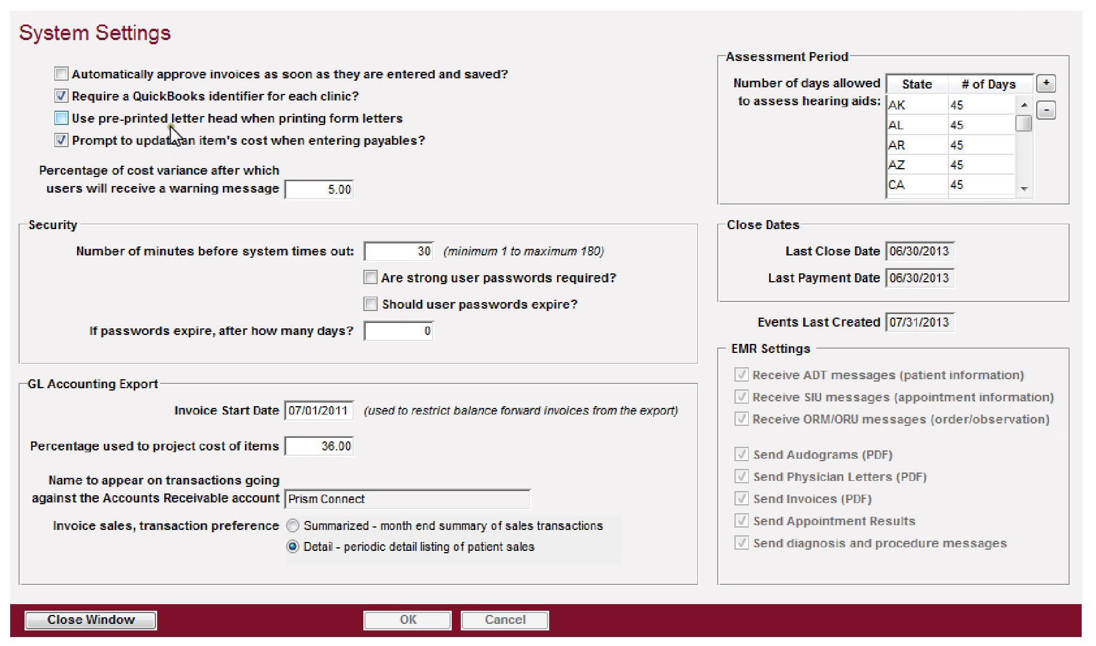
click(86, 103)
click(62, 118)
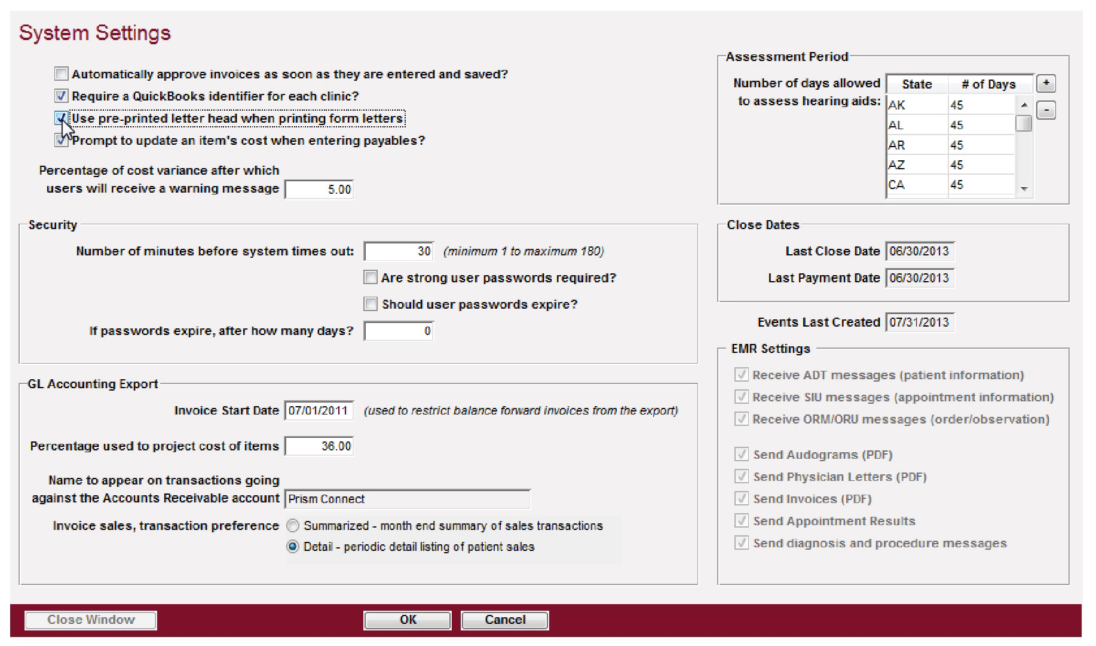
click(62, 119)
click(68, 146)
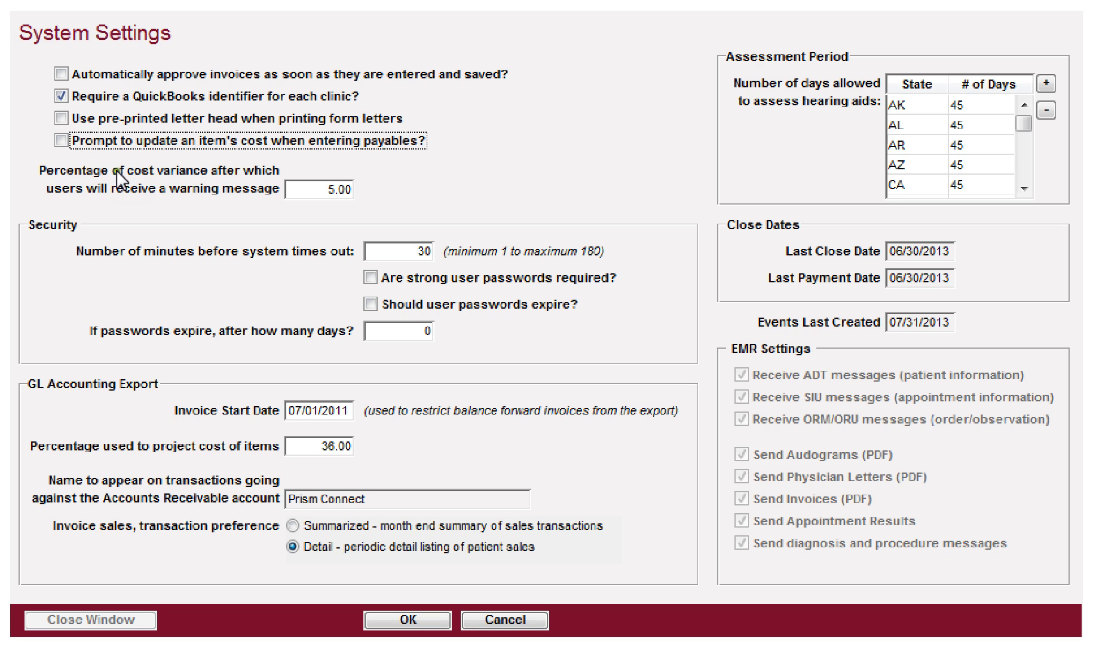
key(Tab)
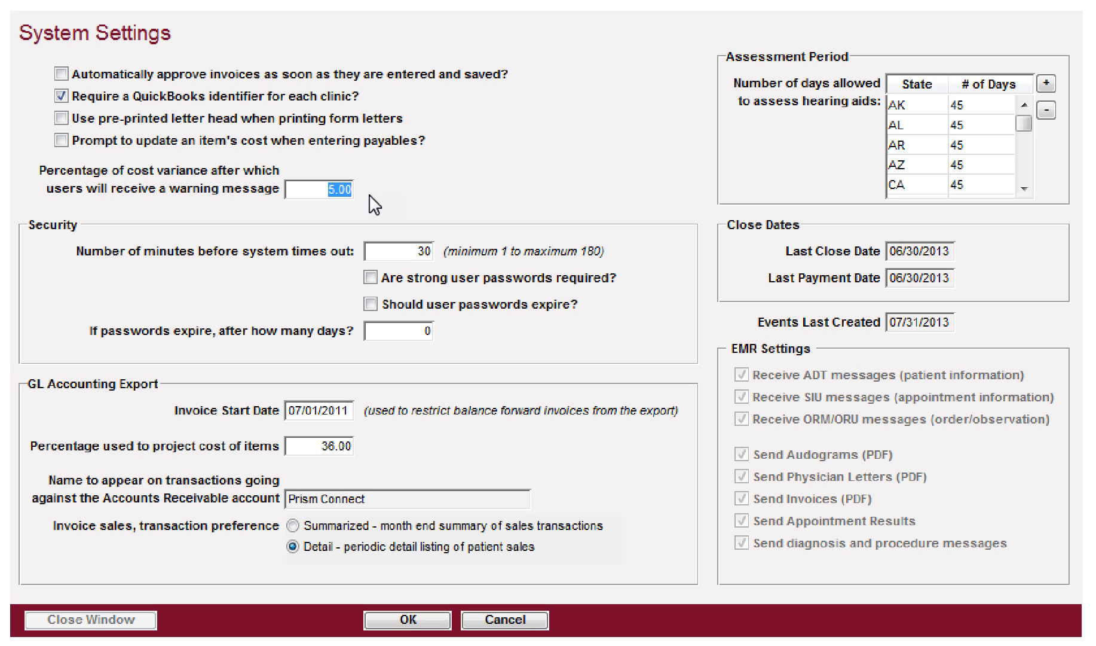
Step: Try 10 and then 1000 as the cost-variance warning percentage
key(Tab)
key(shift+Tab)
text(10)
key(Tab)
key(shift+Tab)
text(1000)
key(Tab)
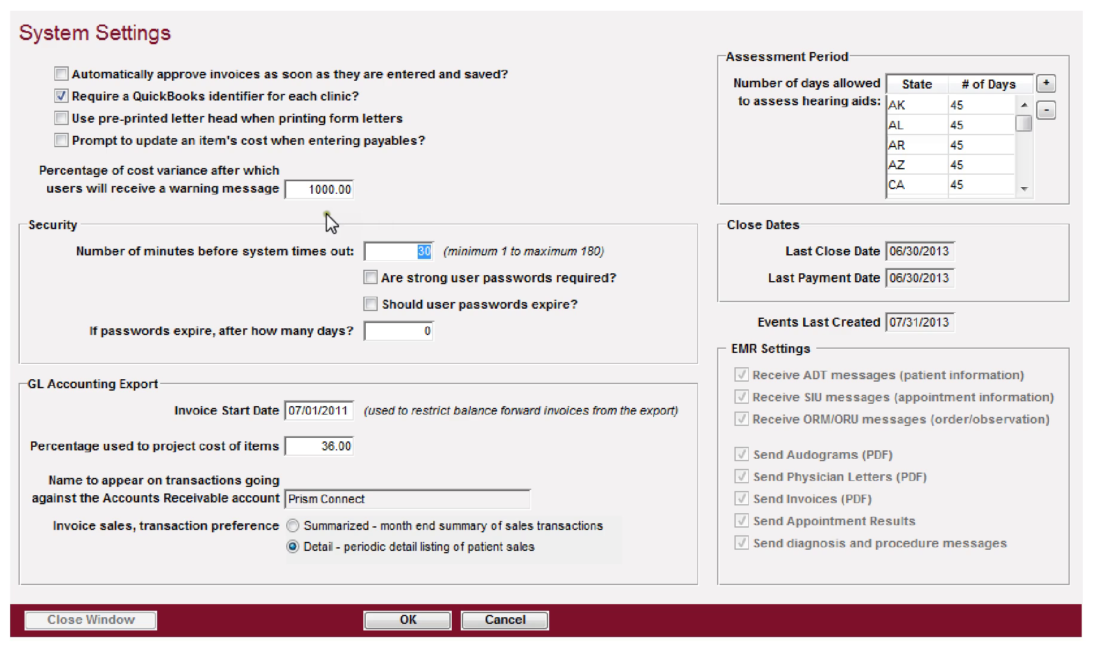
Step: Replace the cost-variance warning percentage with 0 so it reads 0.00
drag(308, 189, 363, 173)
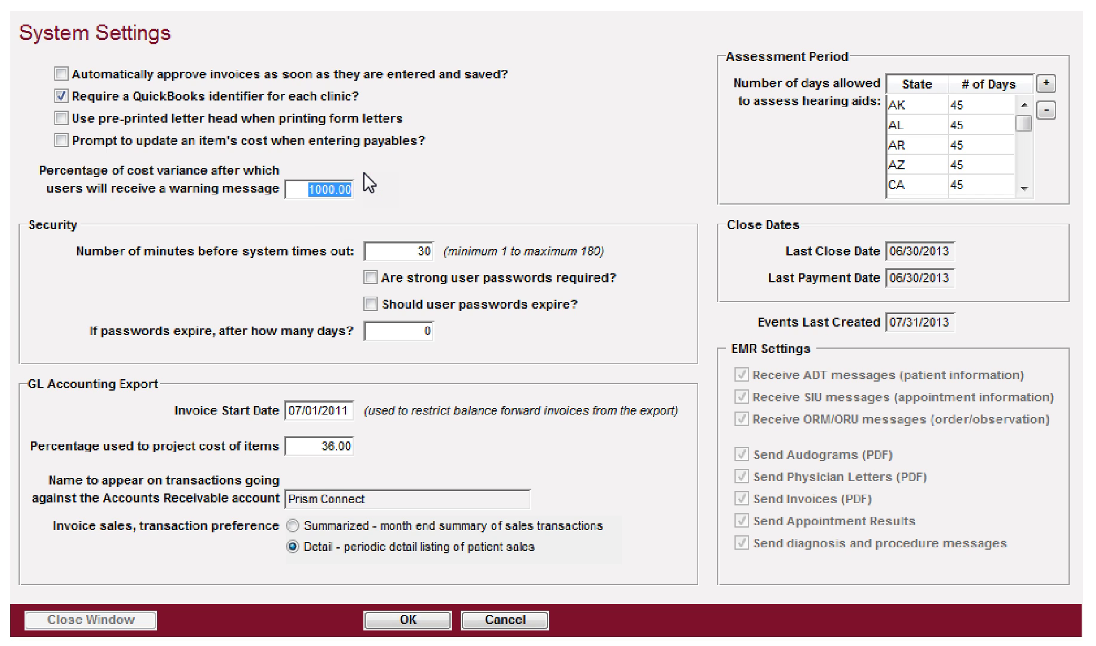
text(0)
key(Tab)
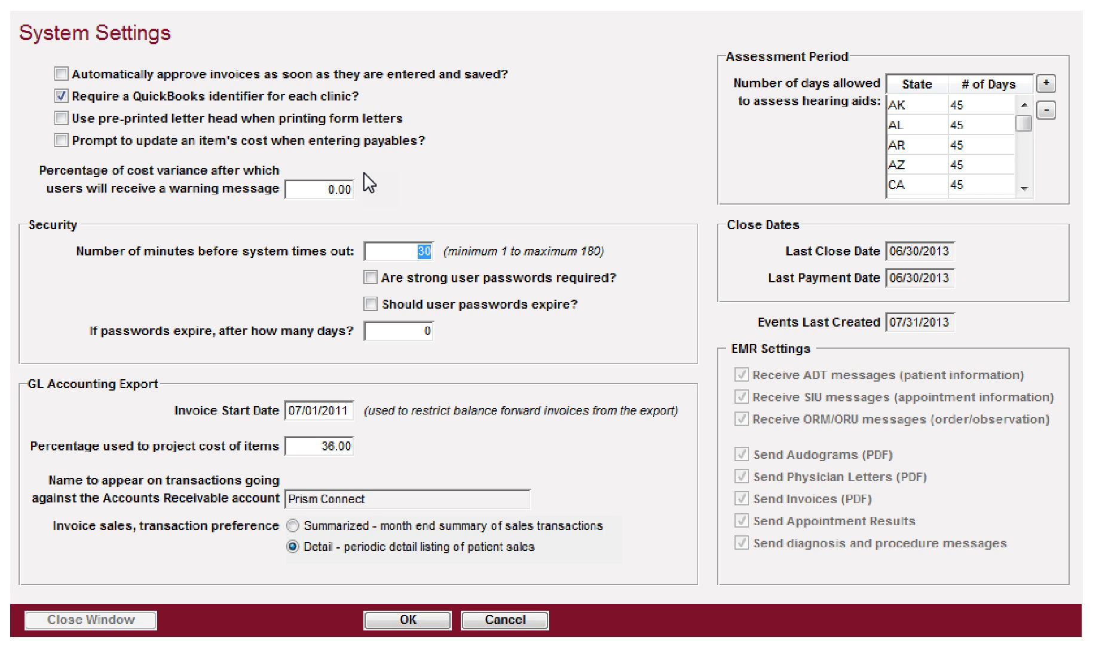
key(Tab)
key(shift+Tab)
key(Tab)
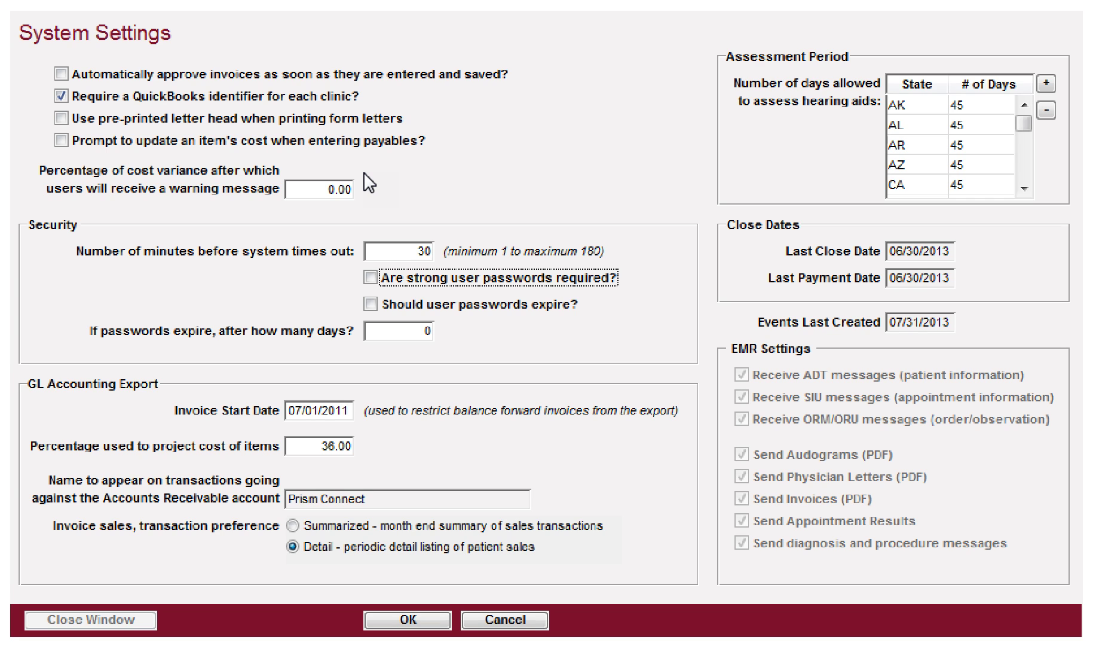
Step: Require strong user passwords and have them expire after 365 days
key(space)
key(Tab)
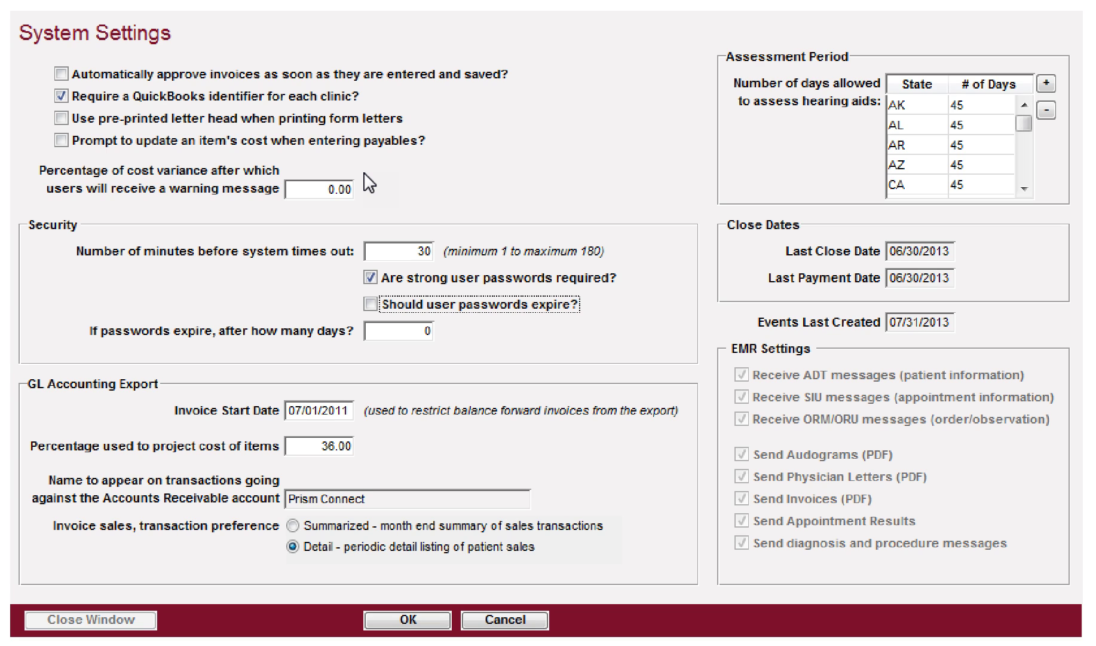
key(space)
key(Tab)
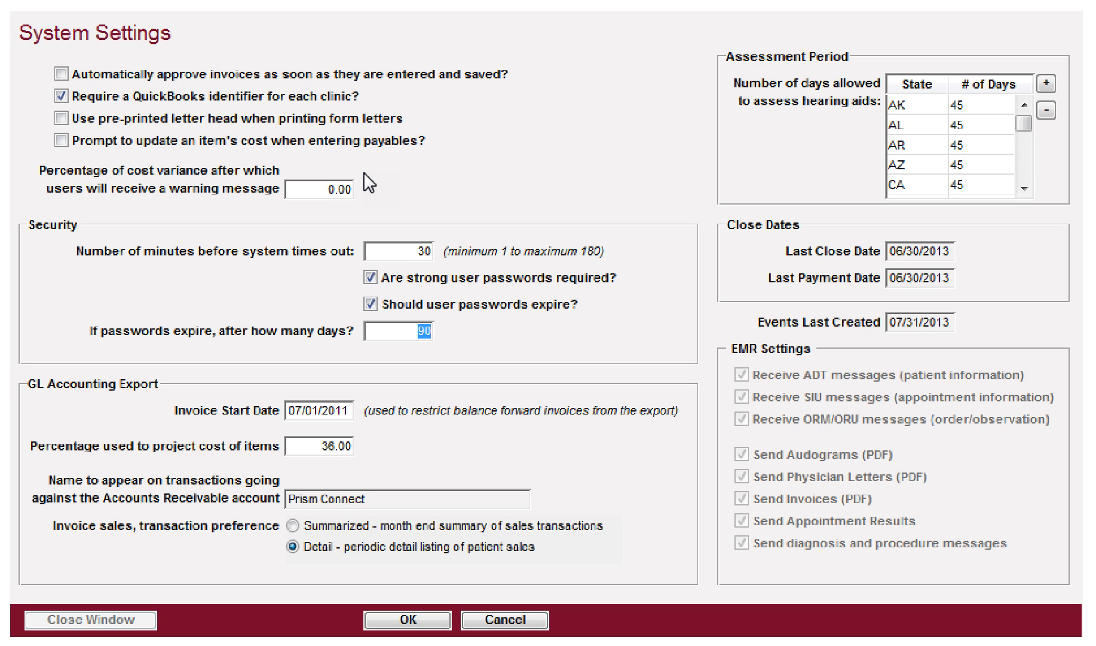
text(365)
key(Tab)
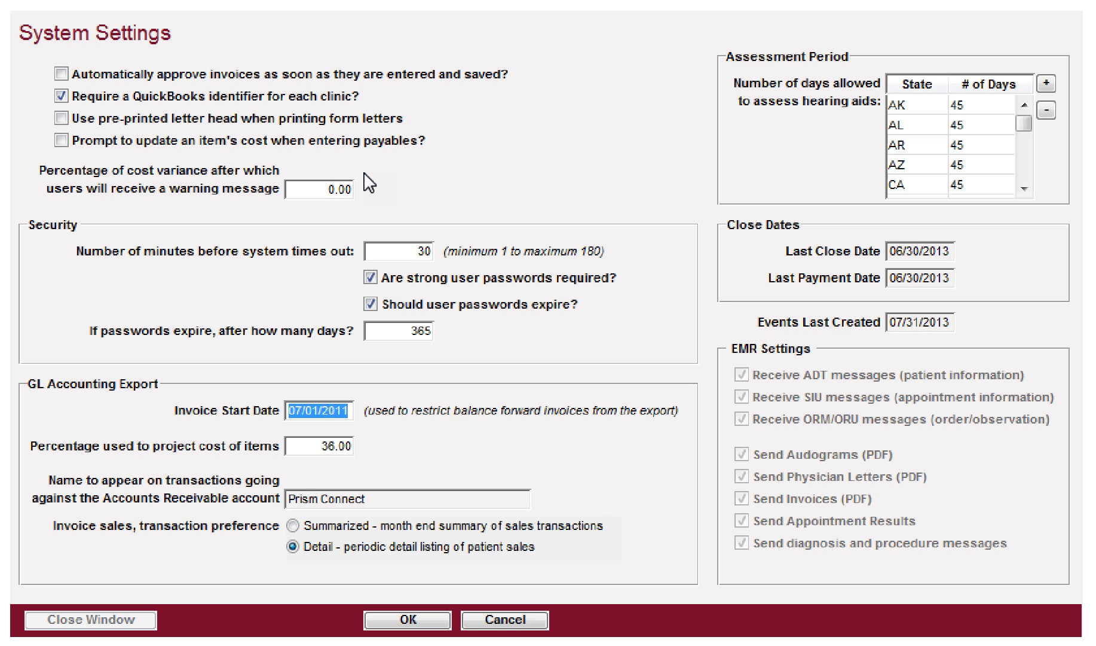
key(Tab)
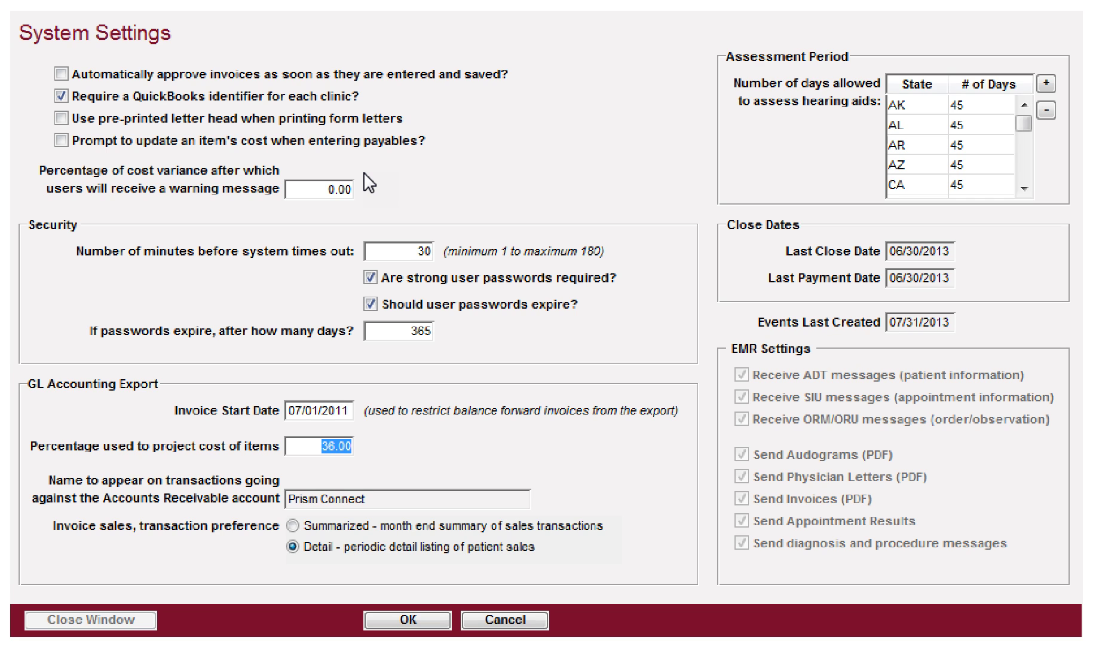
key(shift+Tab)
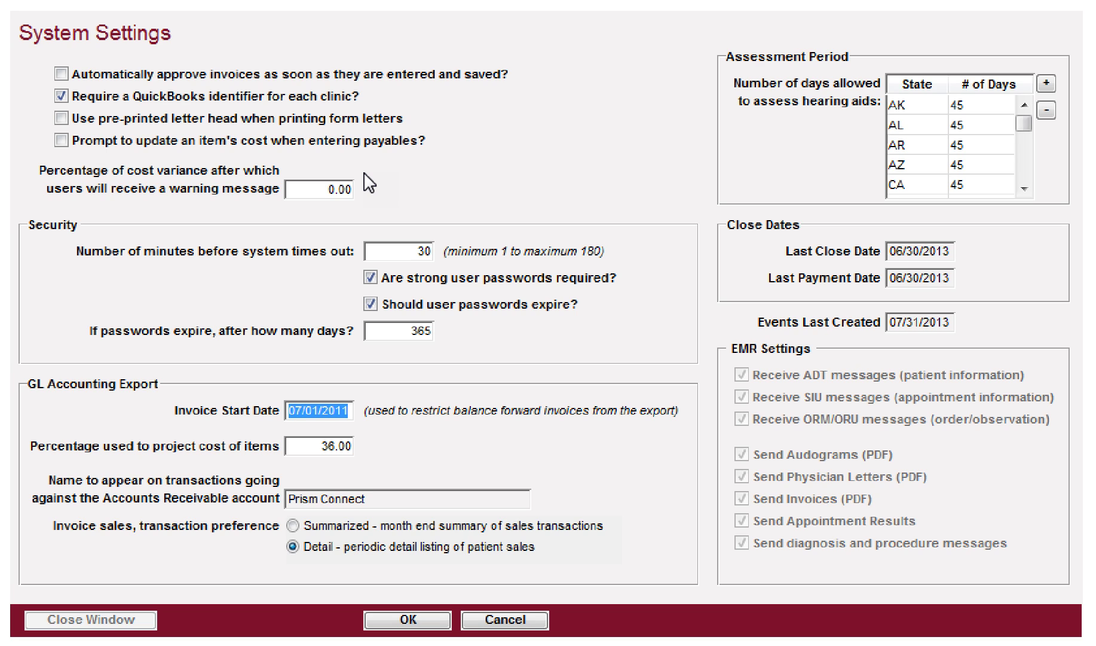
key(Tab)
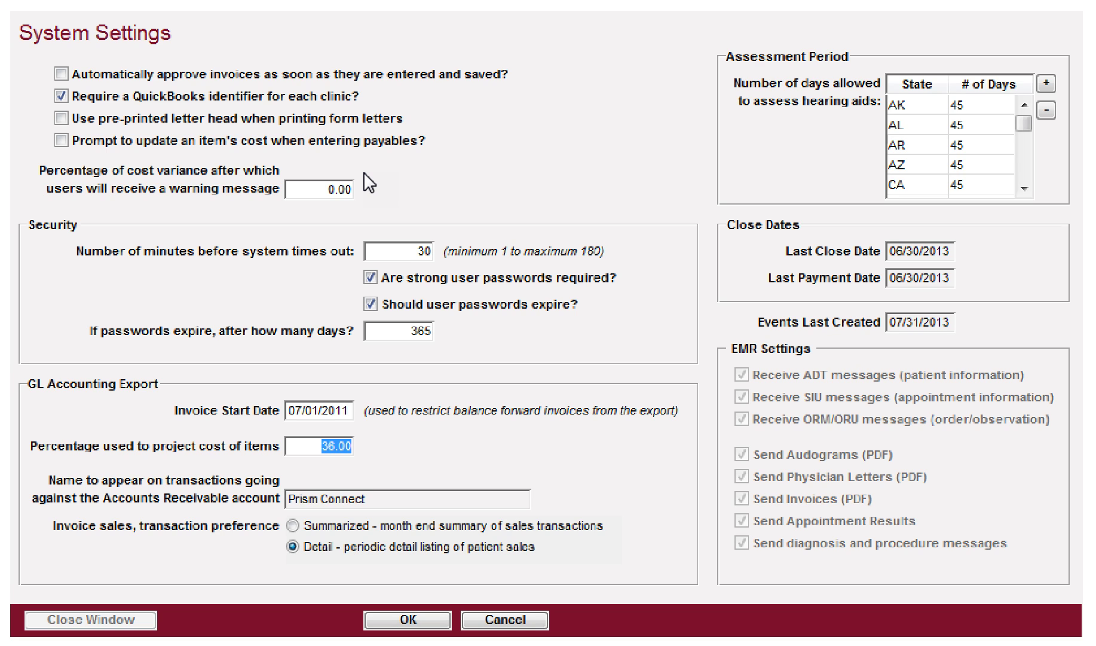
key(Tab)
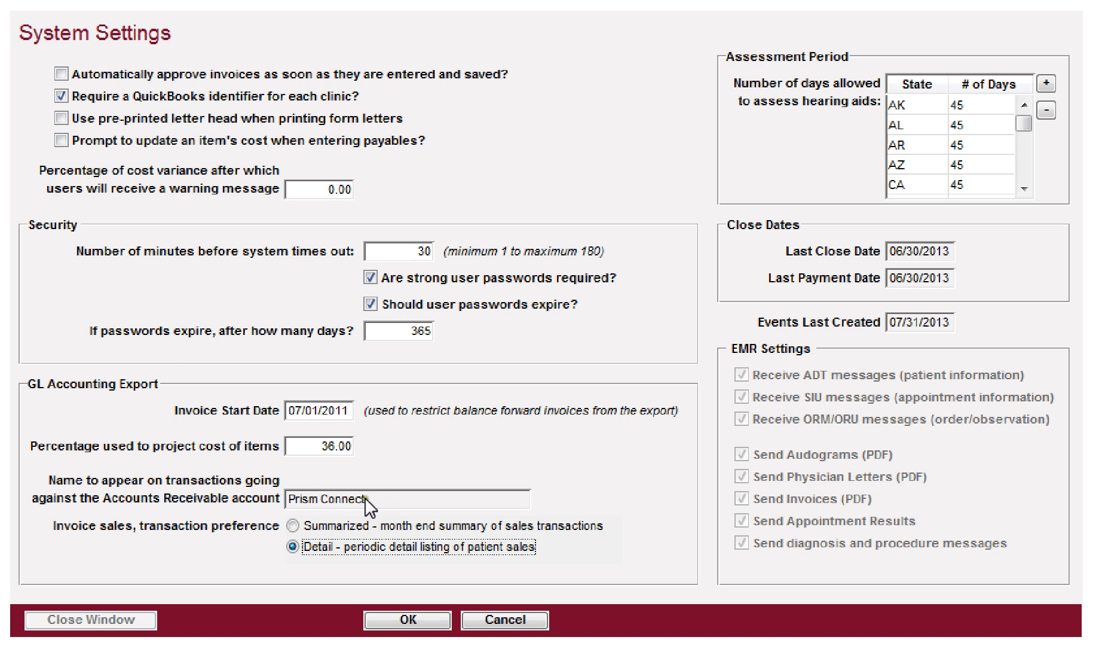
mouse_move(332, 502)
click(293, 525)
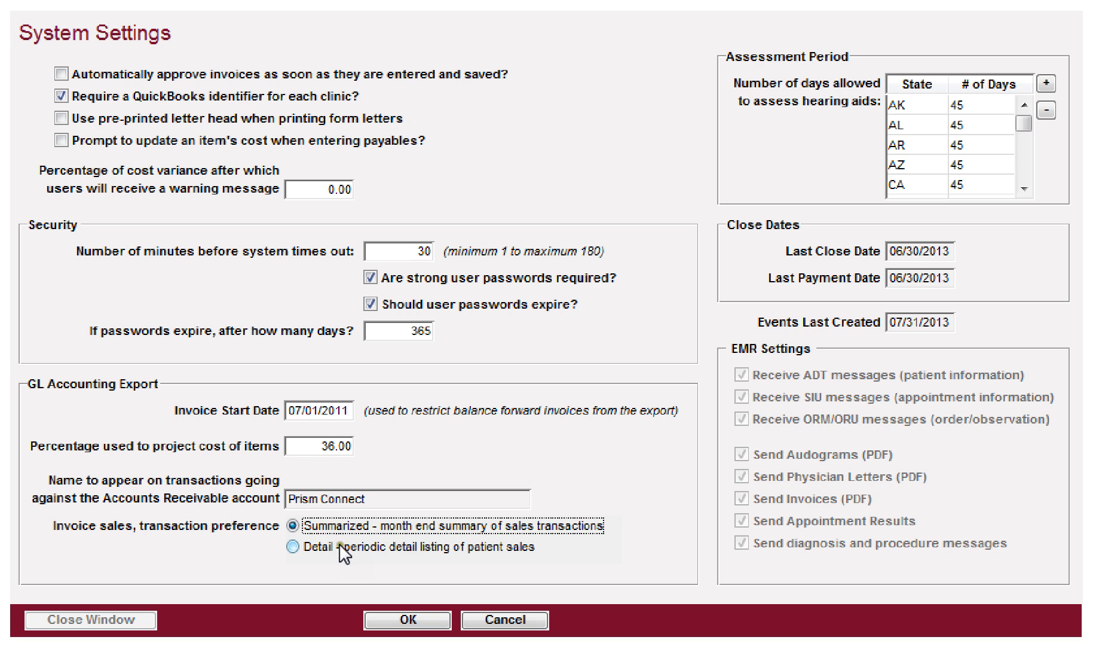
click(321, 547)
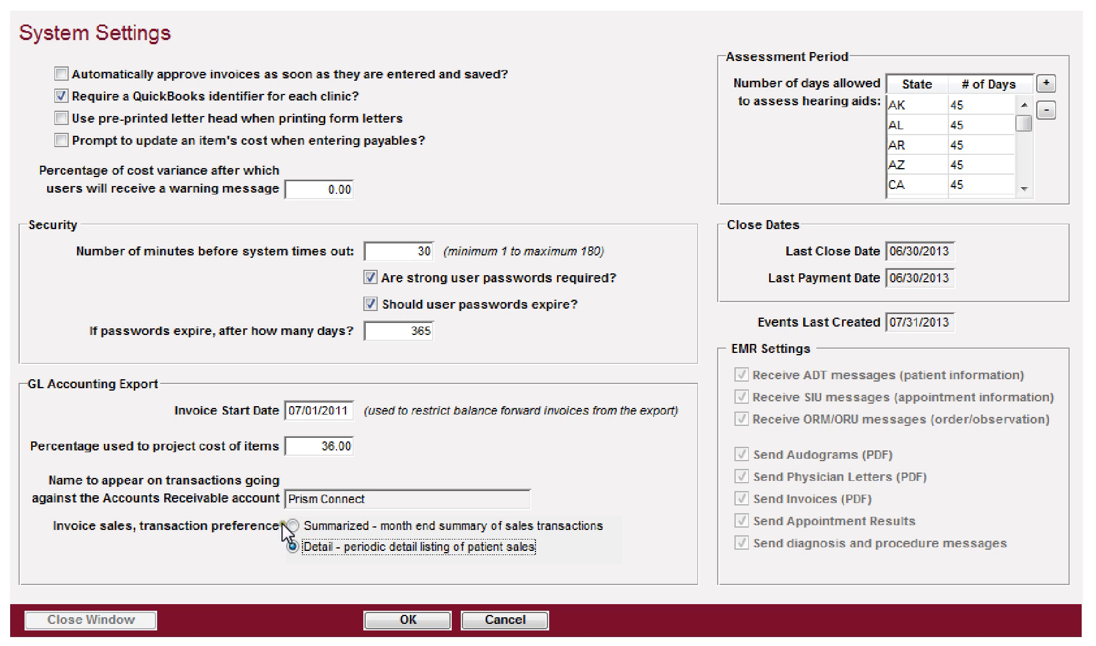
Step: Set California's hearing-aid assessment period to 60 days, check Georgia's, and save System Settings
click(305, 530)
mouse_move(1024, 126)
mouse_down()
mouse_move(1023, 178)
mouse_move(1026, 108)
mouse_up()
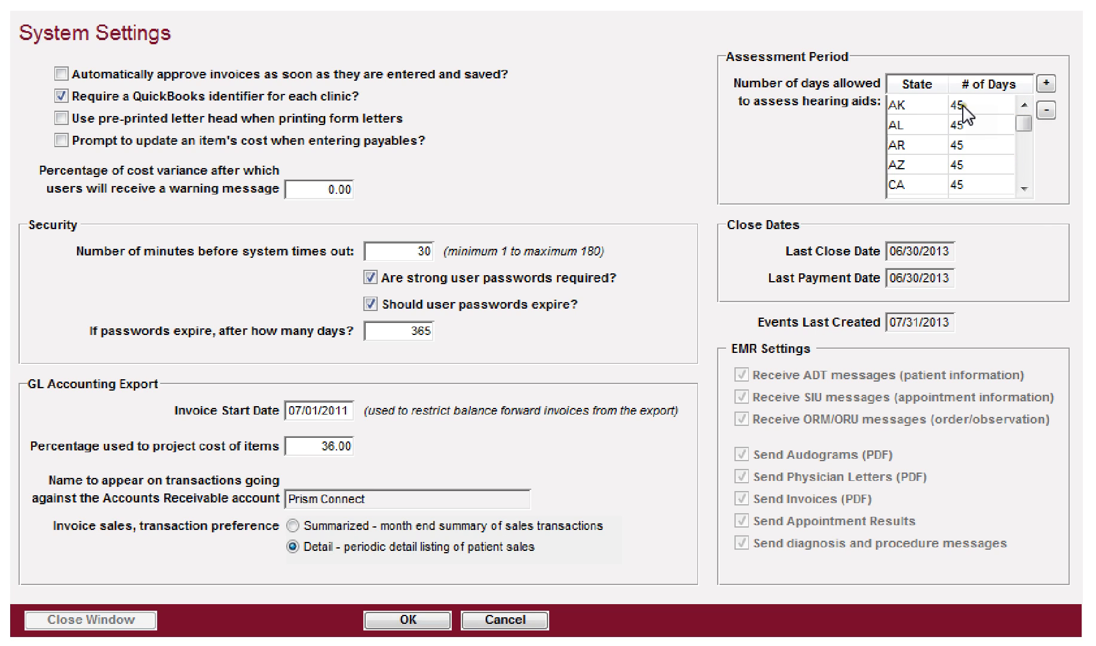
click(984, 186)
text(60)
key(Tab)
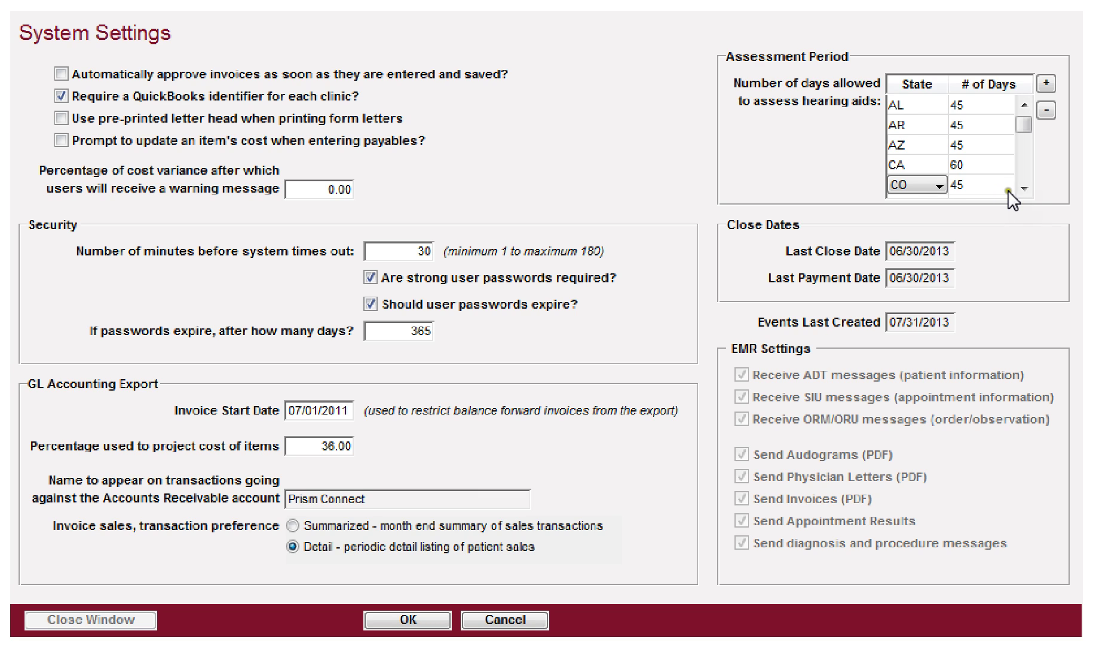
click(1023, 190)
click(1023, 189)
click(1023, 190)
click(1022, 190)
click(1022, 189)
click(1023, 189)
click(1023, 190)
click(983, 145)
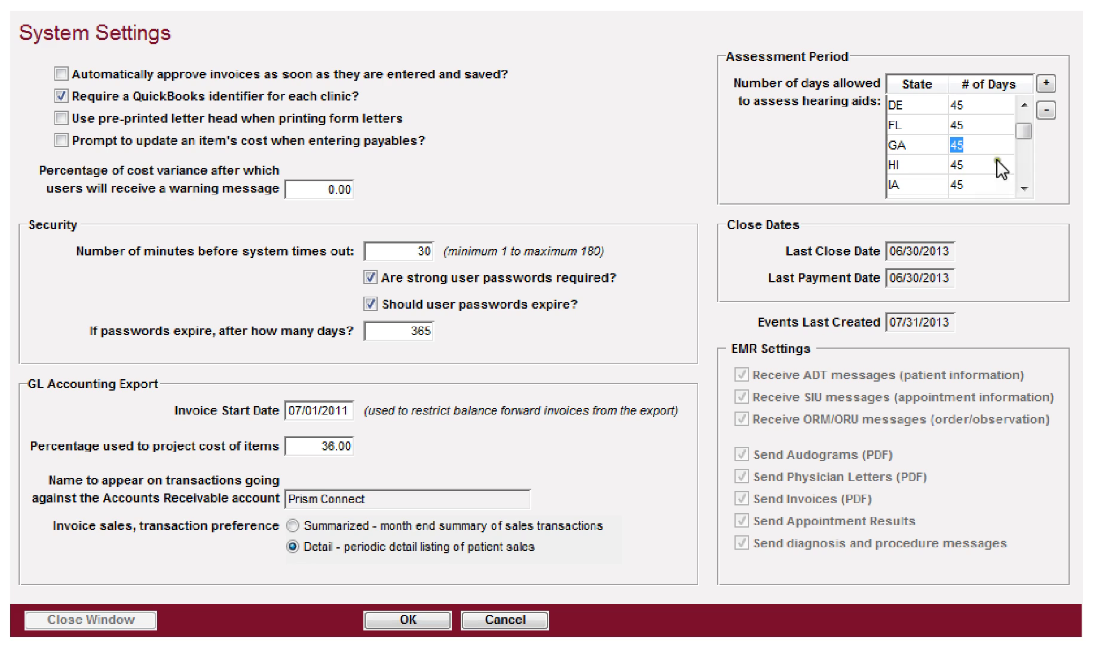
drag(1026, 133, 1028, 114)
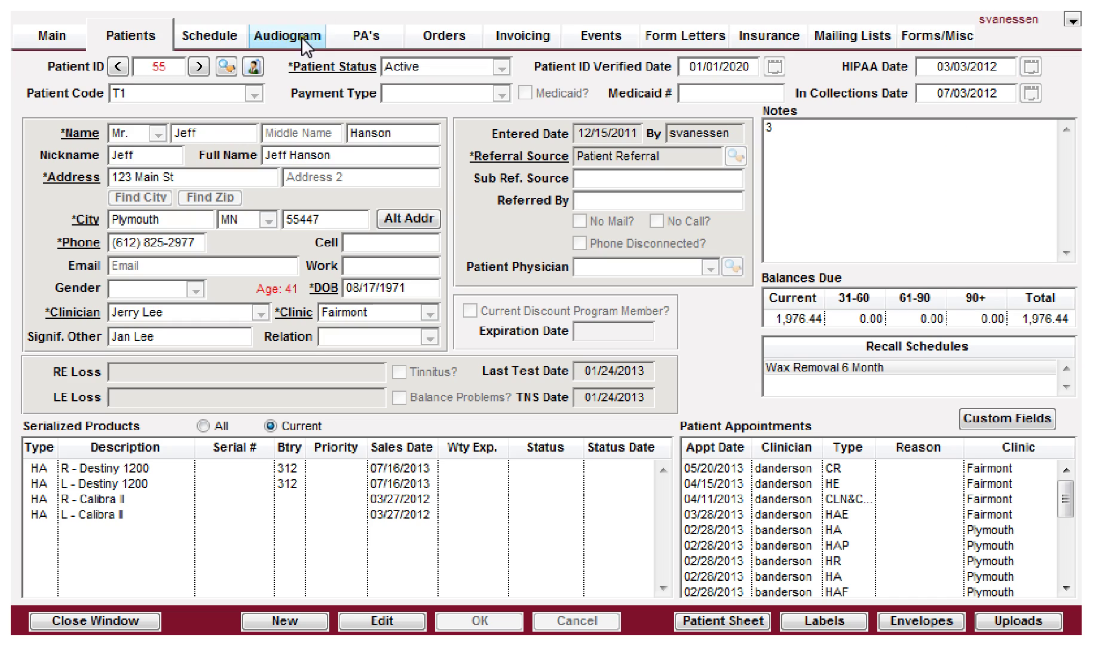
click(357, 39)
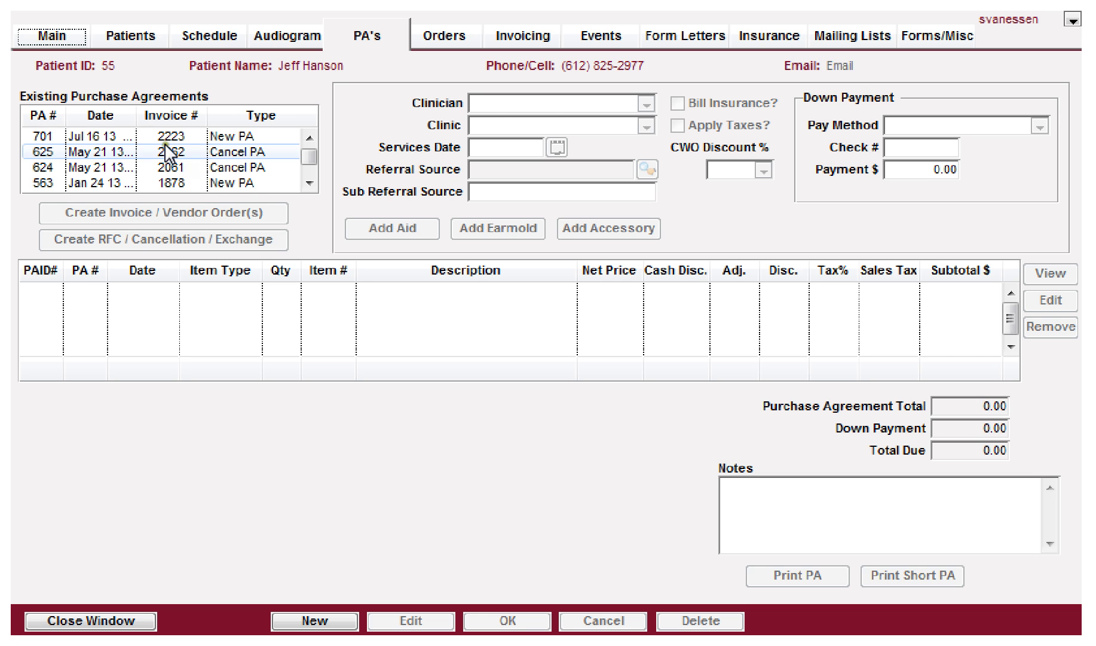
Step: Give PA 701 fitting date 07/31/2013 and a 90-day assessment period ending 10/29/2013
click(258, 138)
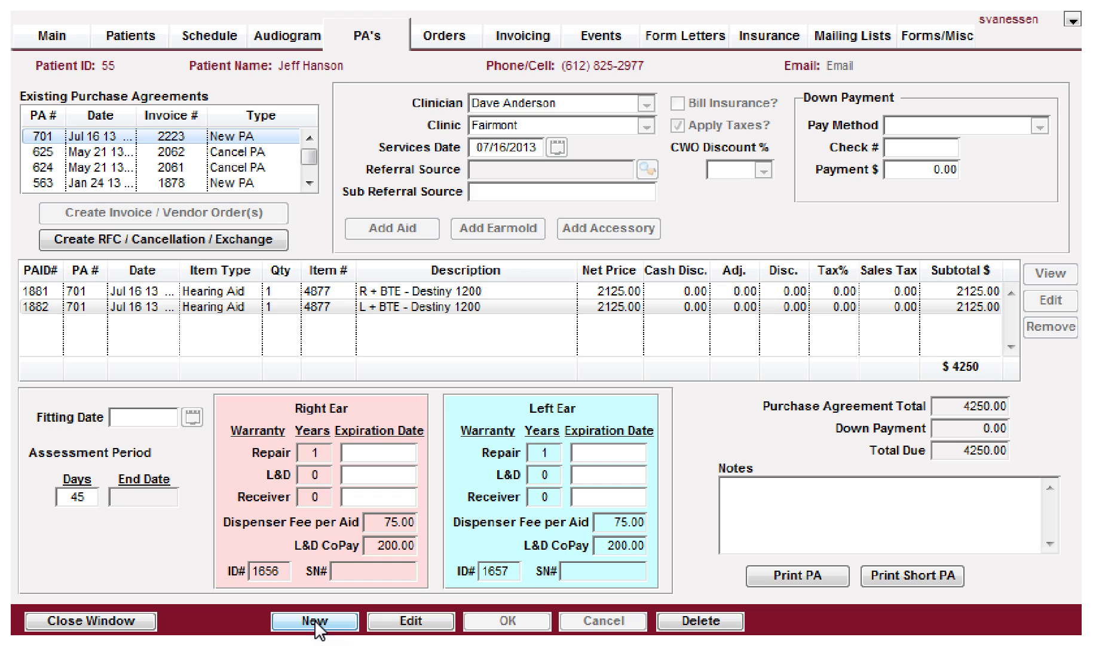
click(383, 624)
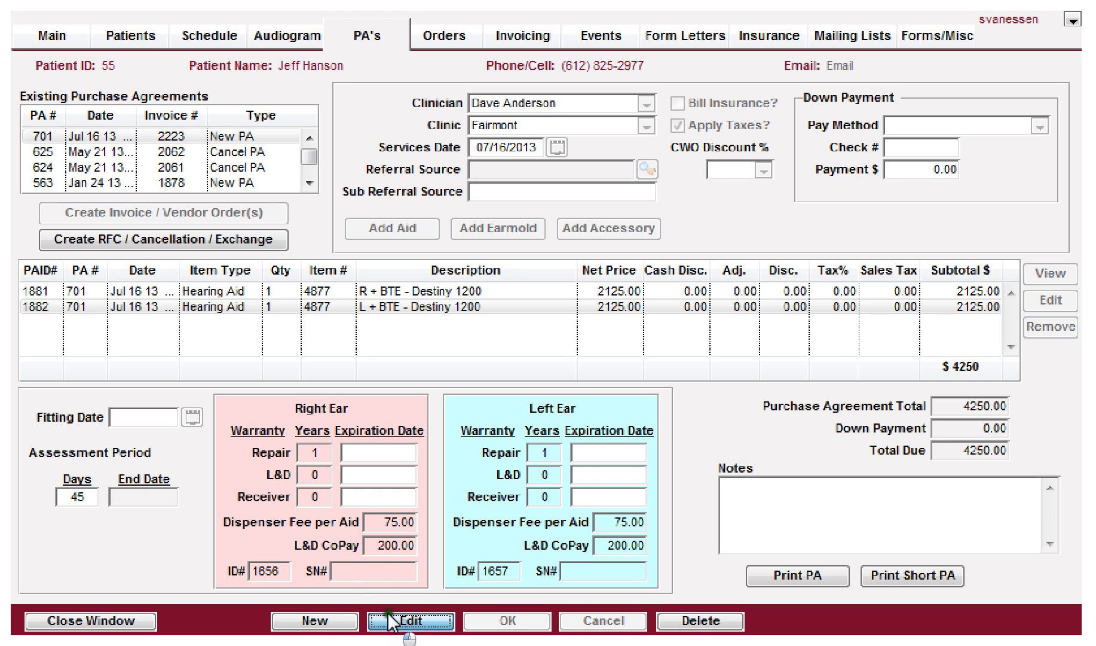
click(143, 418)
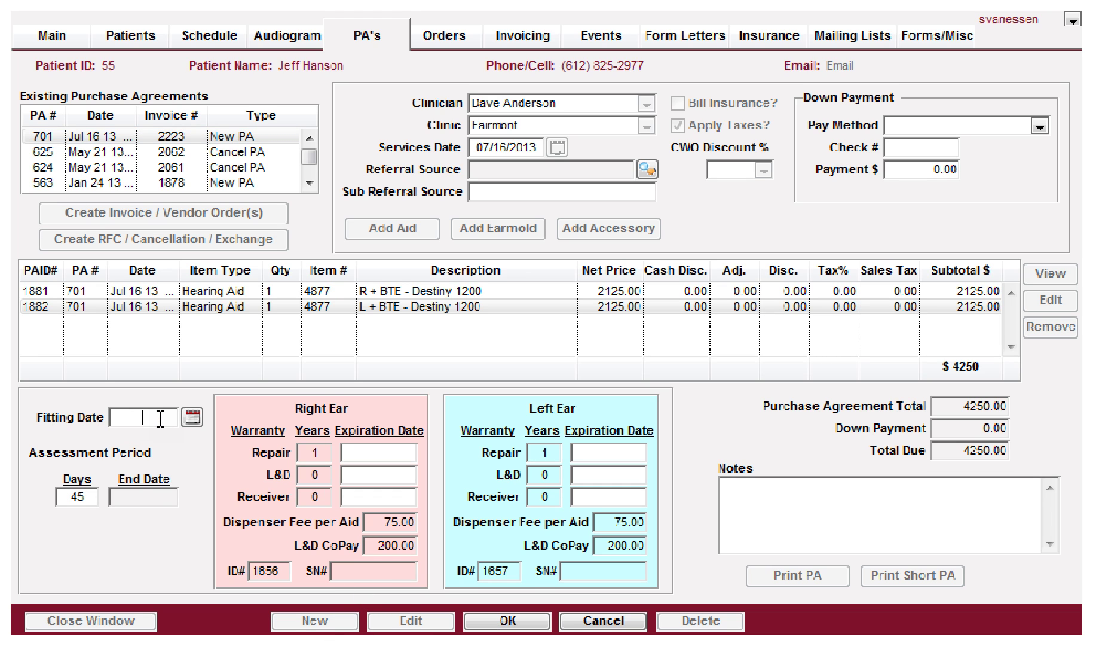
text(31)
key(Tab)
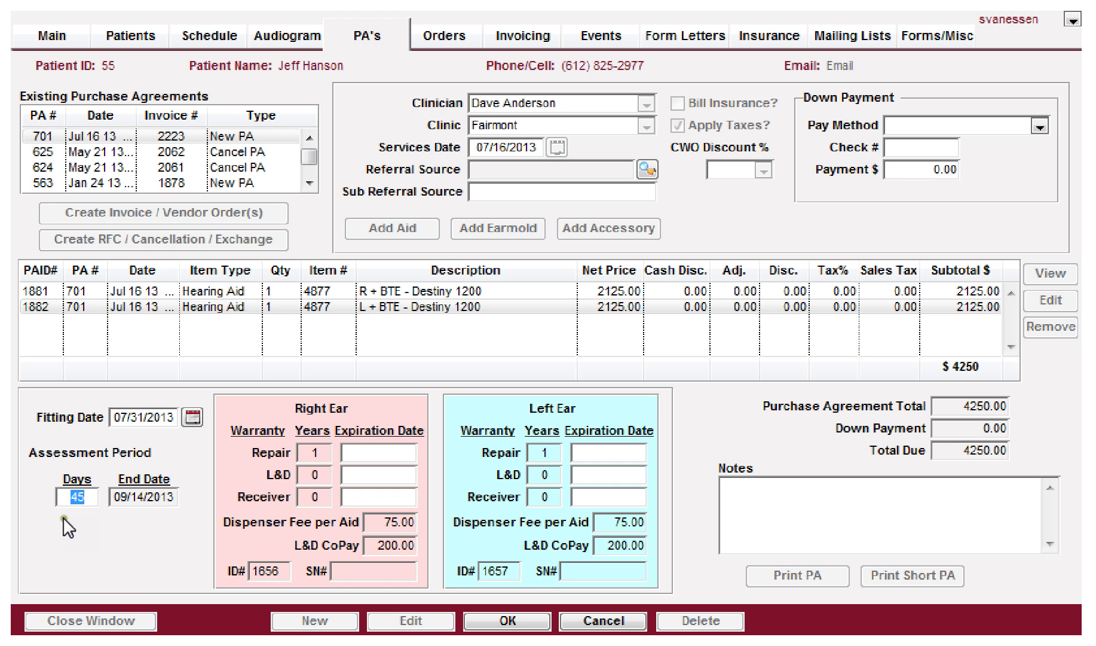
click(58, 496)
text(90)
key(Tab)
Step: Bring System Settings forward, cancel its unsaved edits, and close the window
click(909, 4)
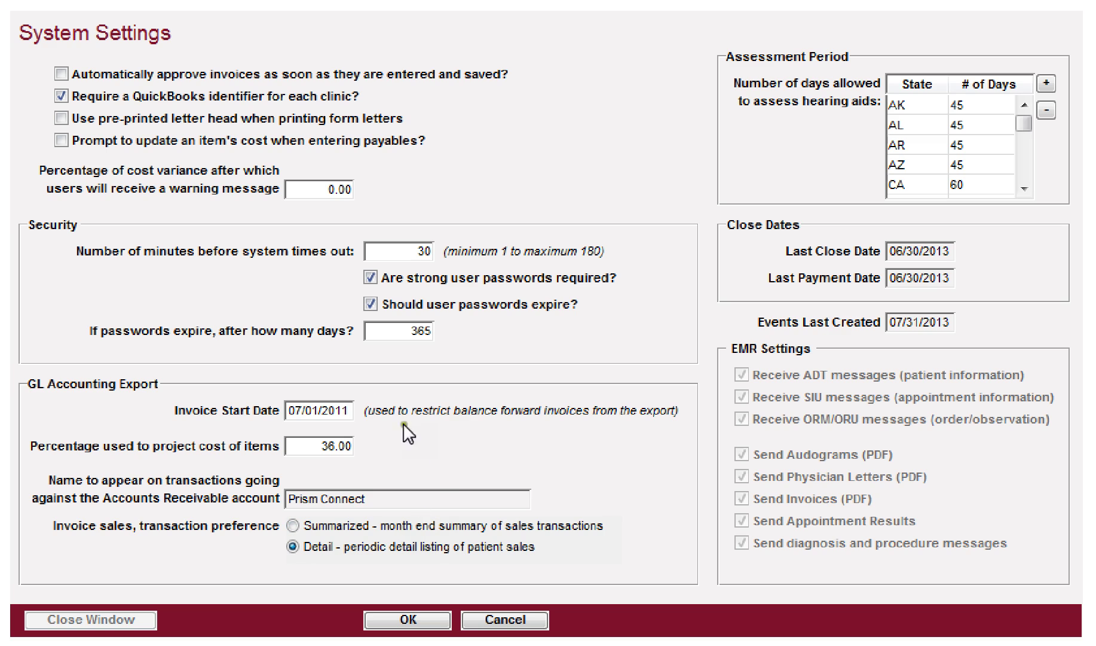
click(508, 620)
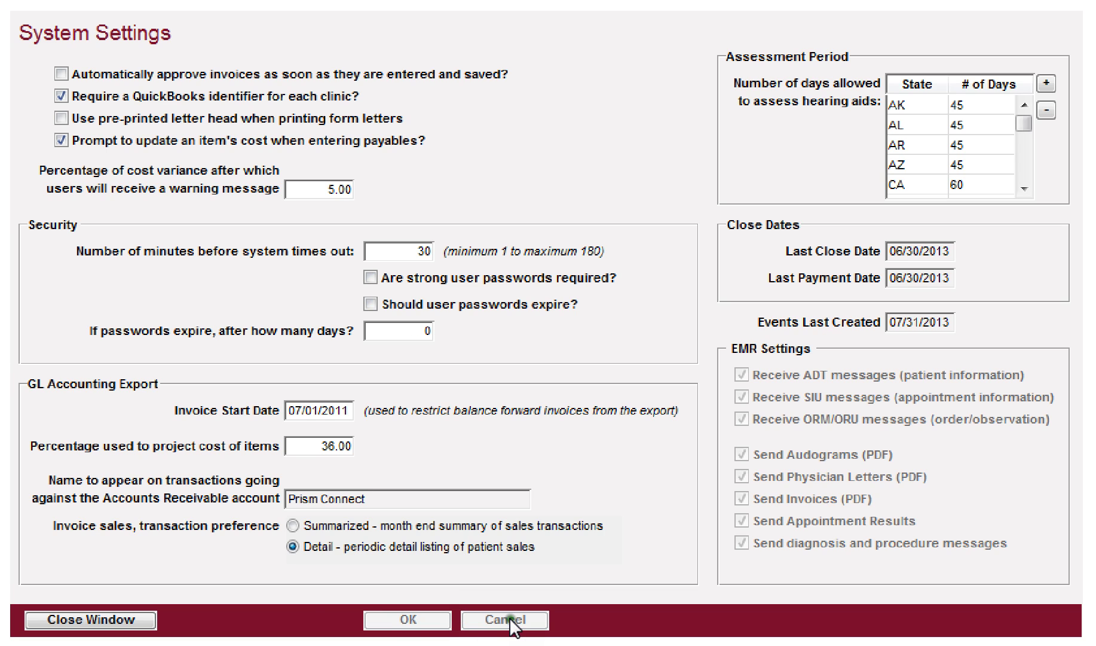
click(89, 620)
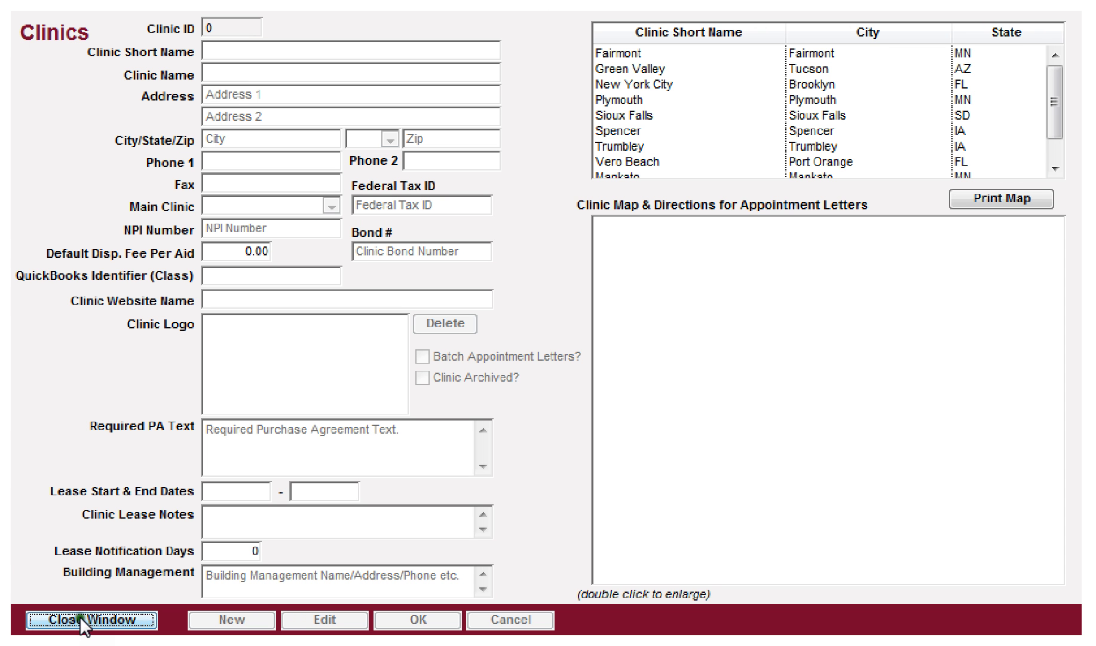
Step: Close the Clinics form and bring up the Marketing Campaigns window
click(80, 616)
click(202, 348)
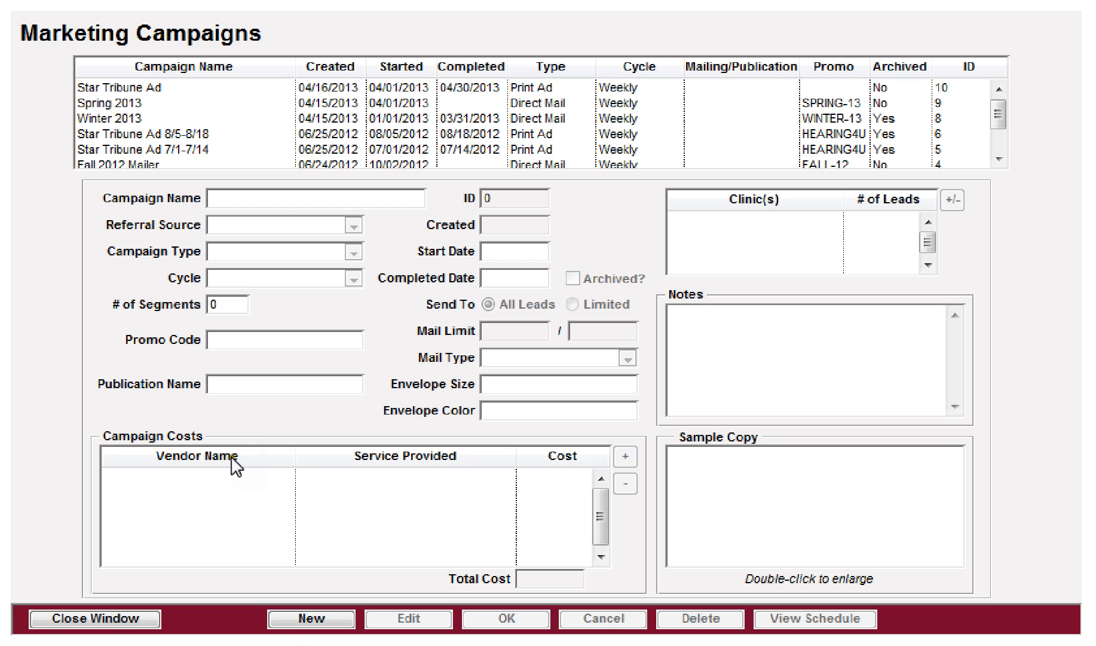
Step: Create a new campaign named 'Summer 2013 Mailing', leaving Direct Mail as referral source
click(312, 622)
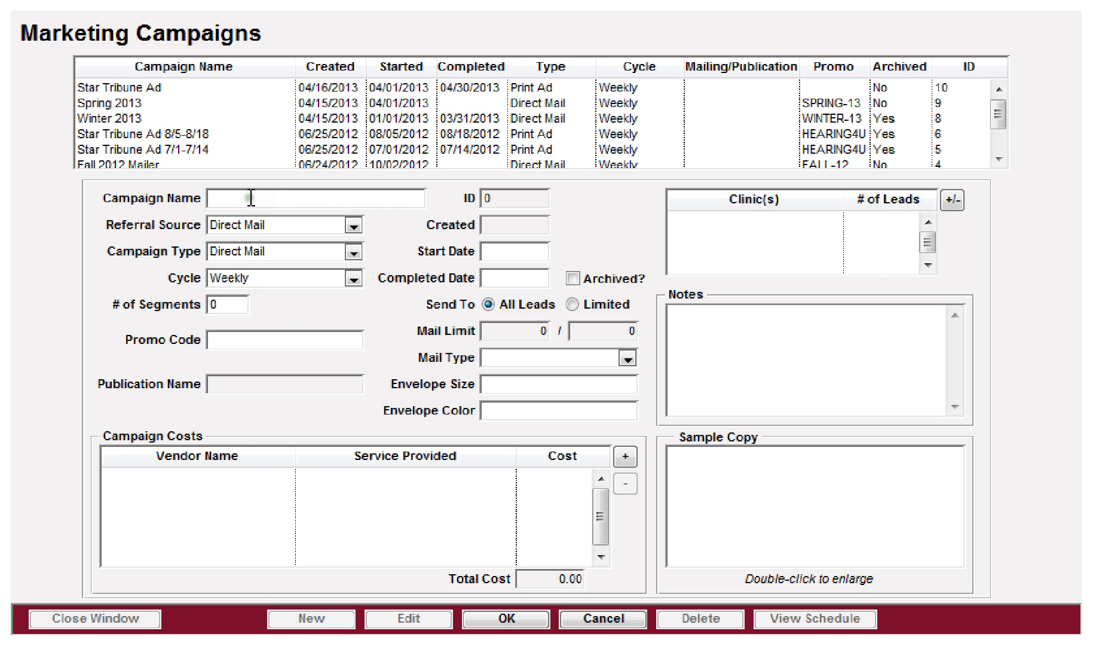
text(Summer Mailing)
key(Home)
text(2013)
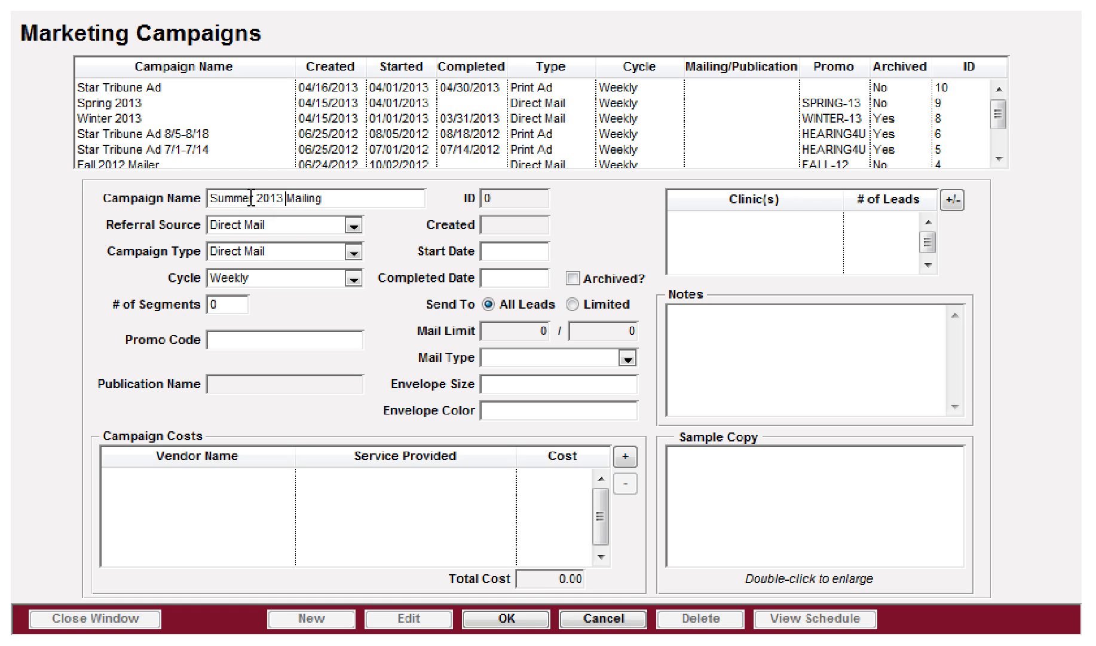
key(Tab)
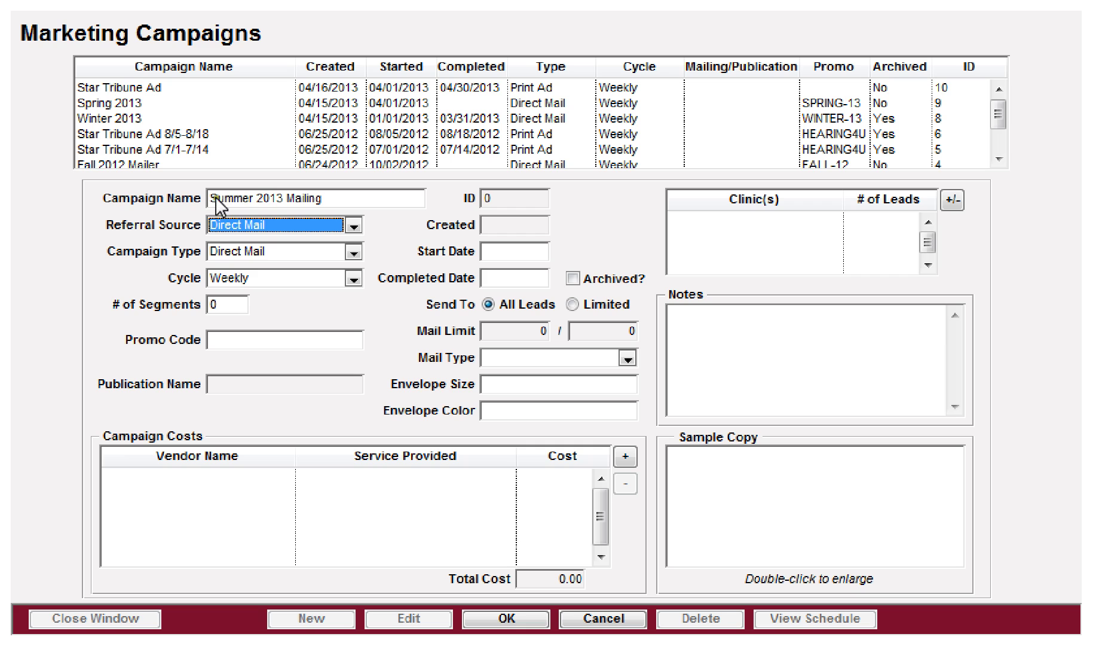
drag(339, 200, 181, 192)
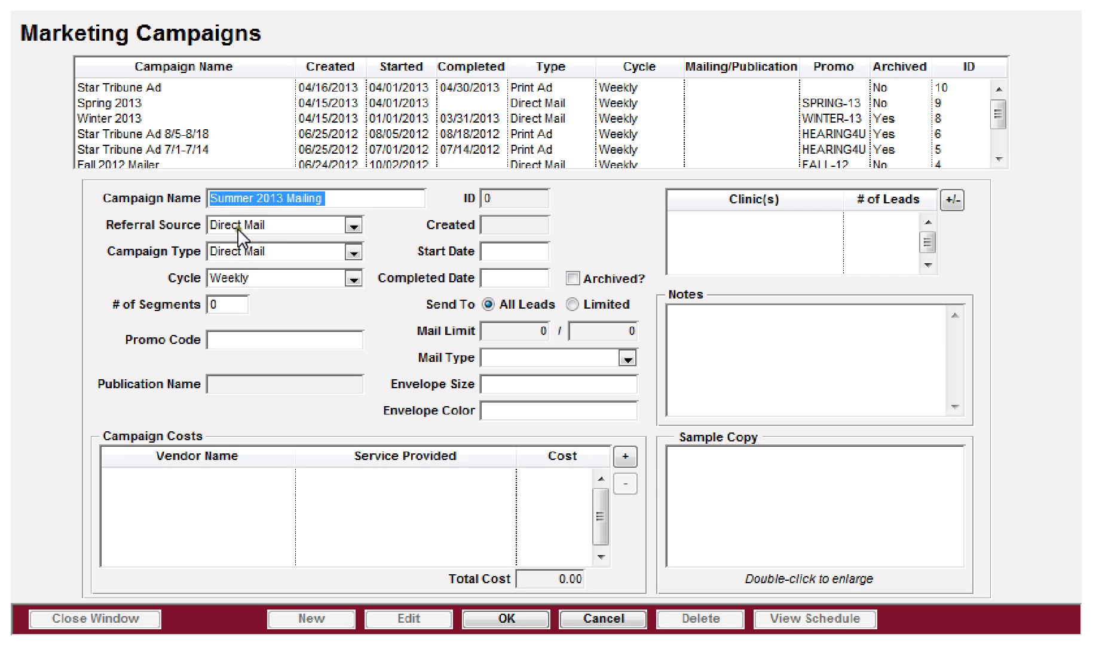
click(288, 232)
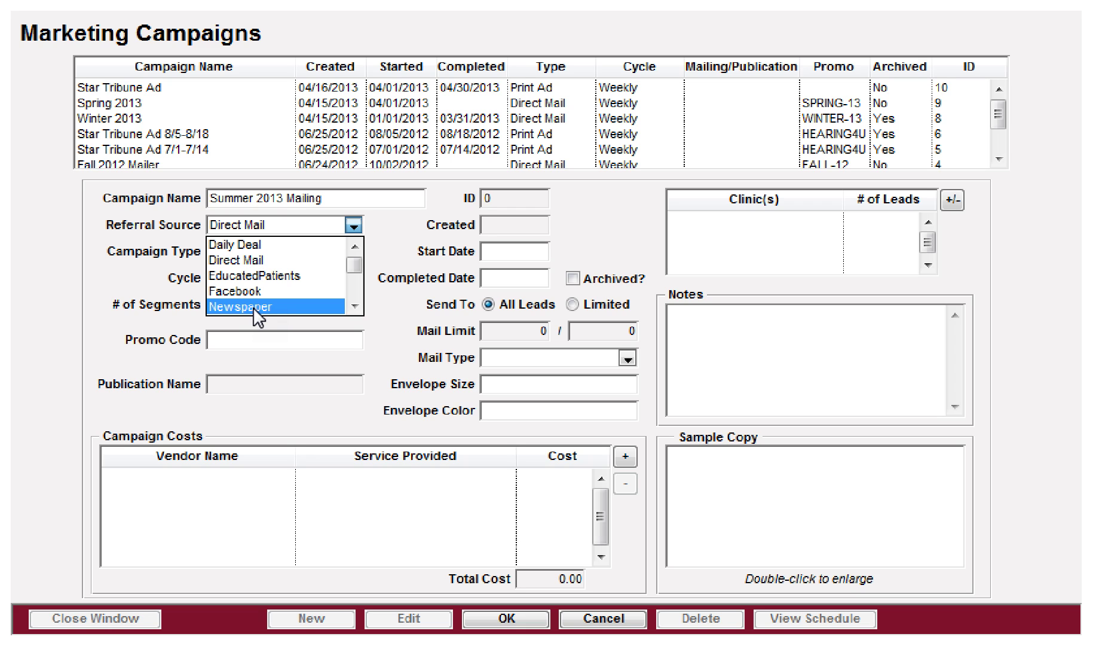
drag(357, 269, 355, 289)
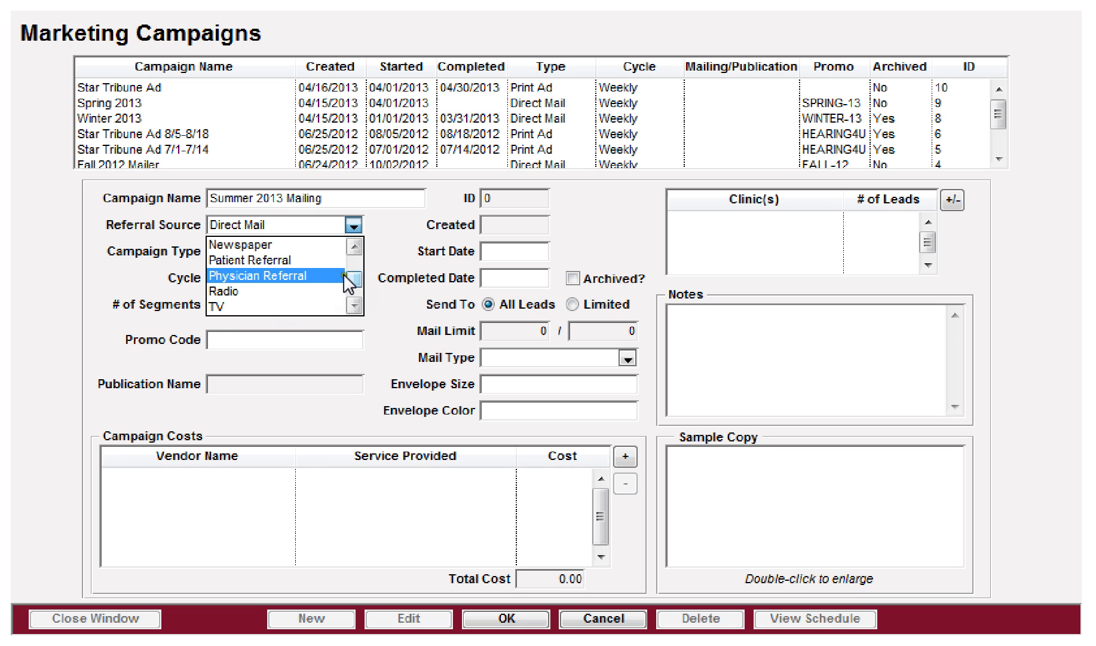
drag(355, 277, 354, 258)
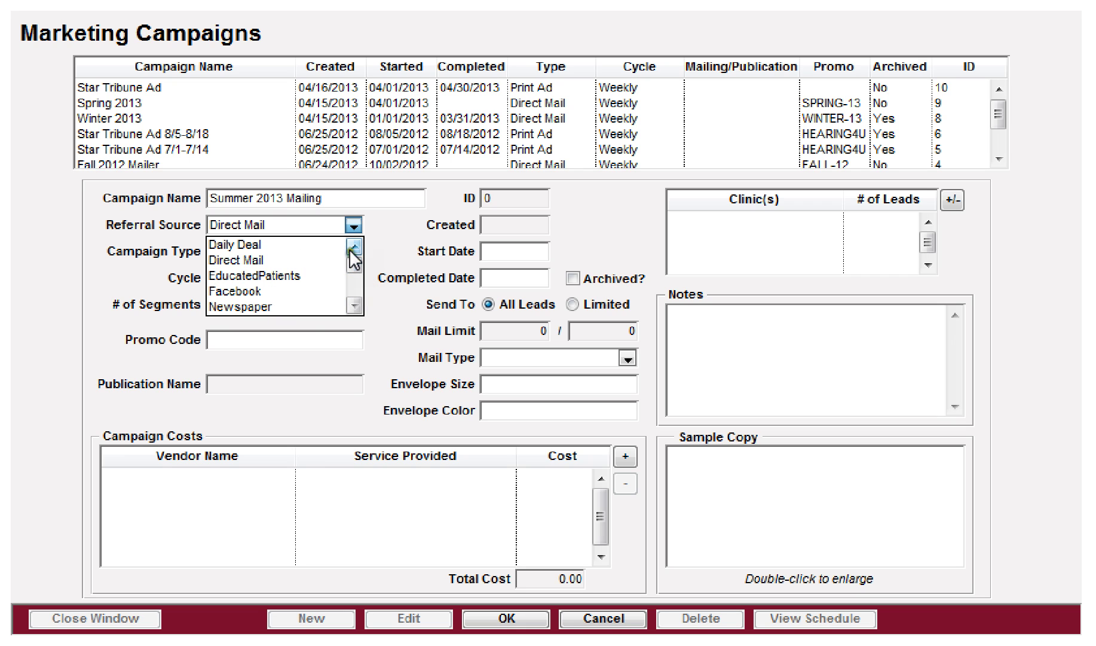
click(270, 226)
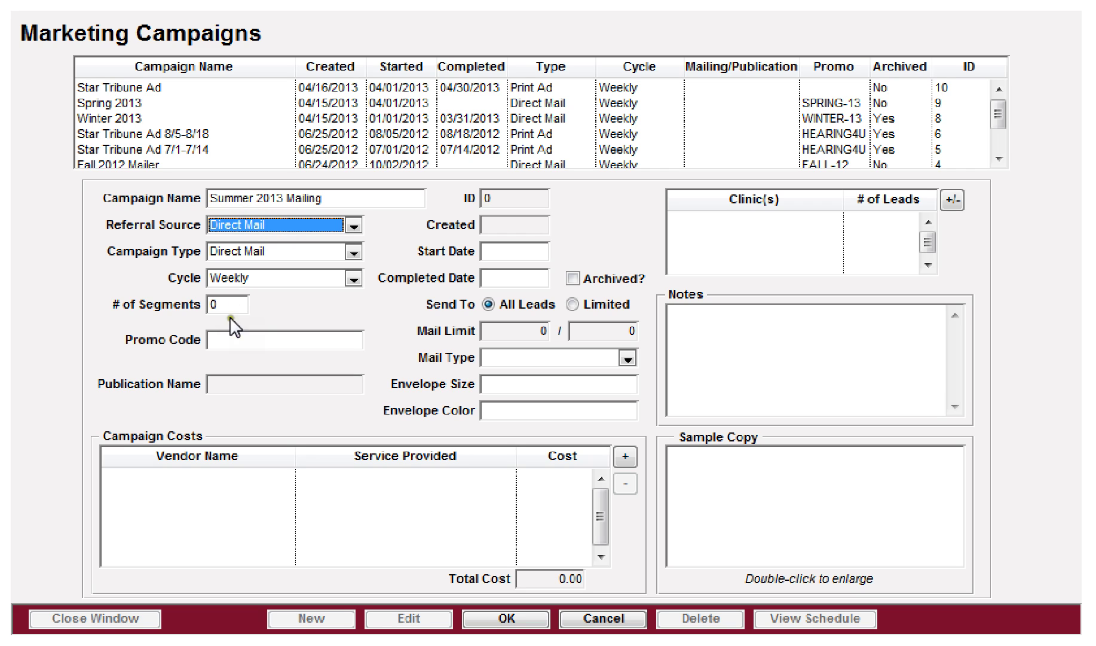
Step: Enter promo code Summer13 and attempt to save the campaign
click(225, 338)
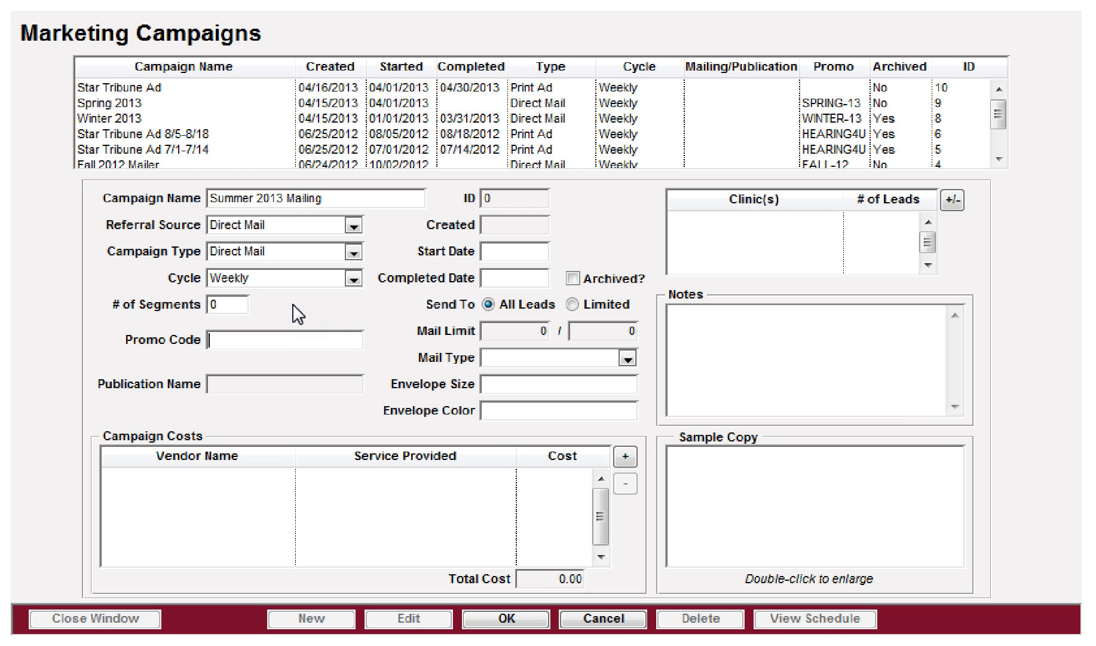
text(Summer13)
key(shift+Tab)
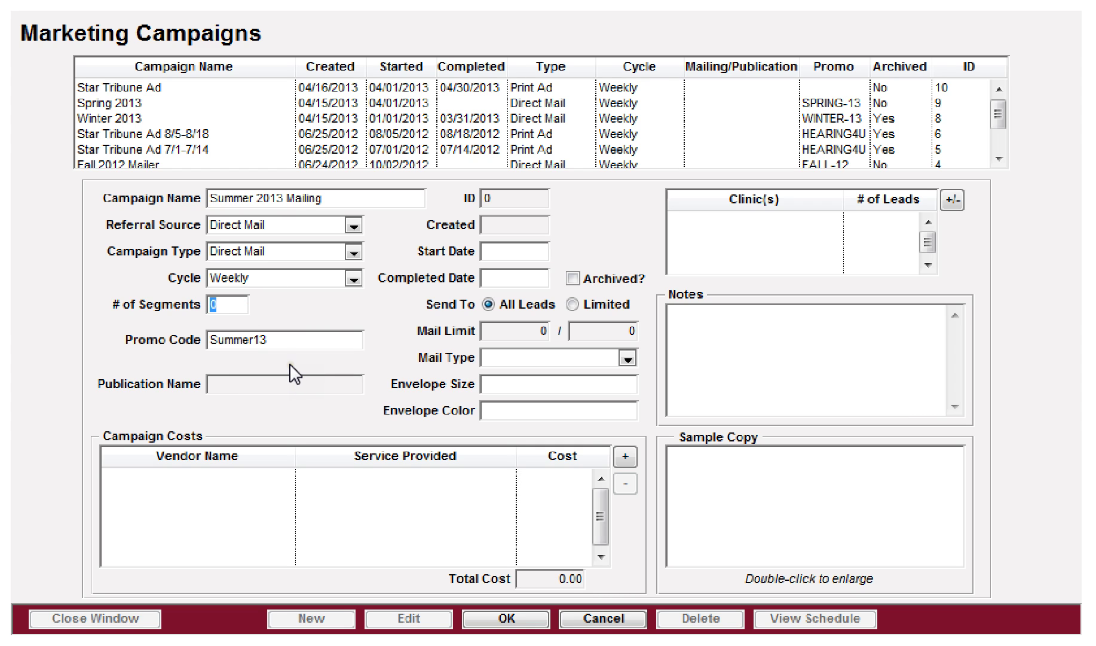
click(499, 617)
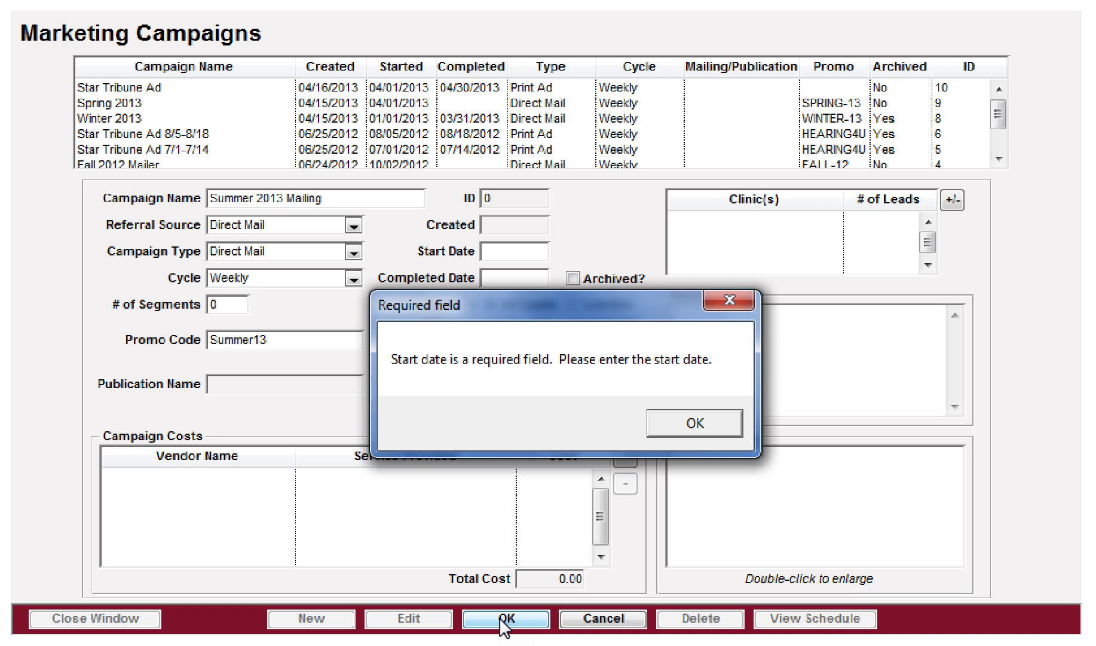
Step: After the missing-date warning, set start date 07/01/2013 and retry saving
click(696, 420)
click(495, 251)
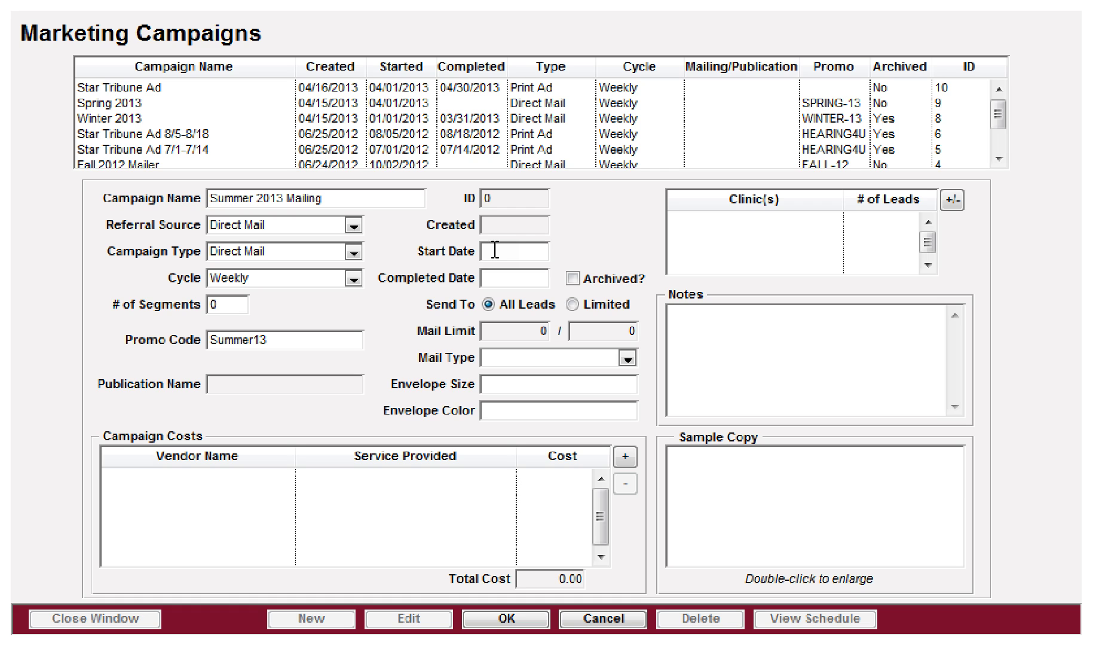
text(0701)
key(Tab)
click(507, 619)
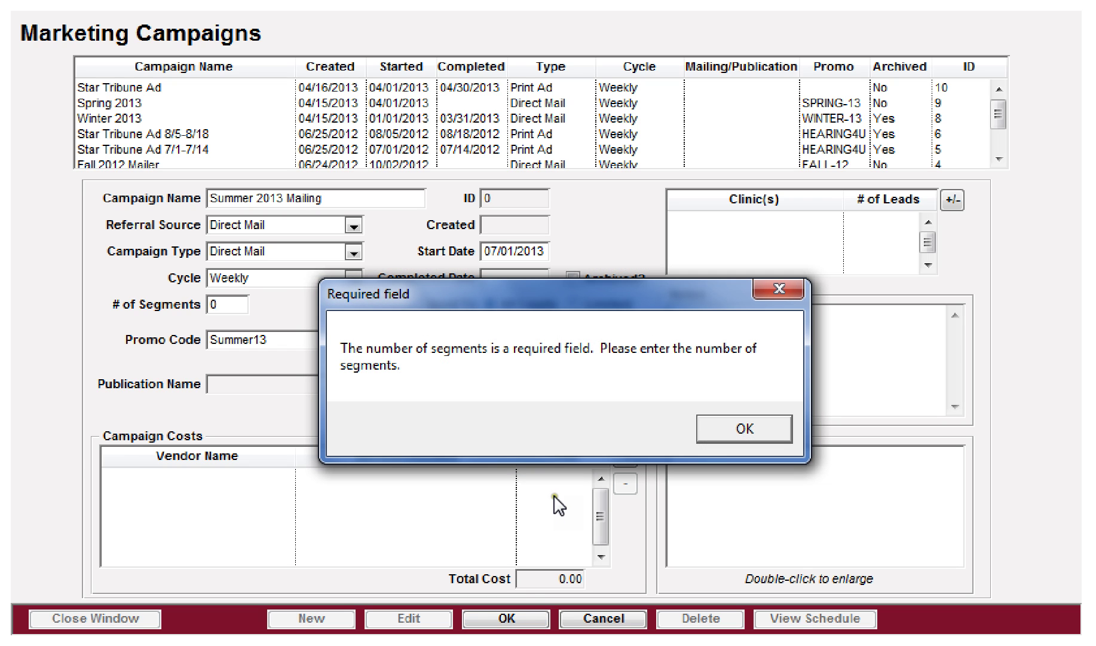
Step: Dismiss the segments warning, then set a Bi-weekly cycle with 6 segments
click(747, 430)
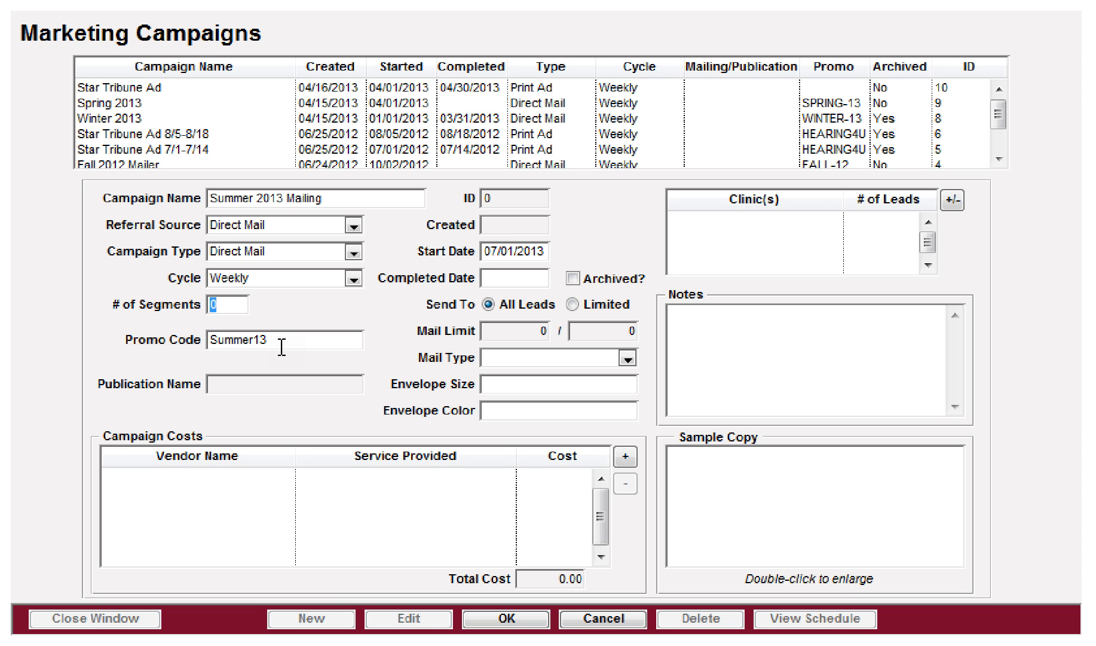
click(277, 276)
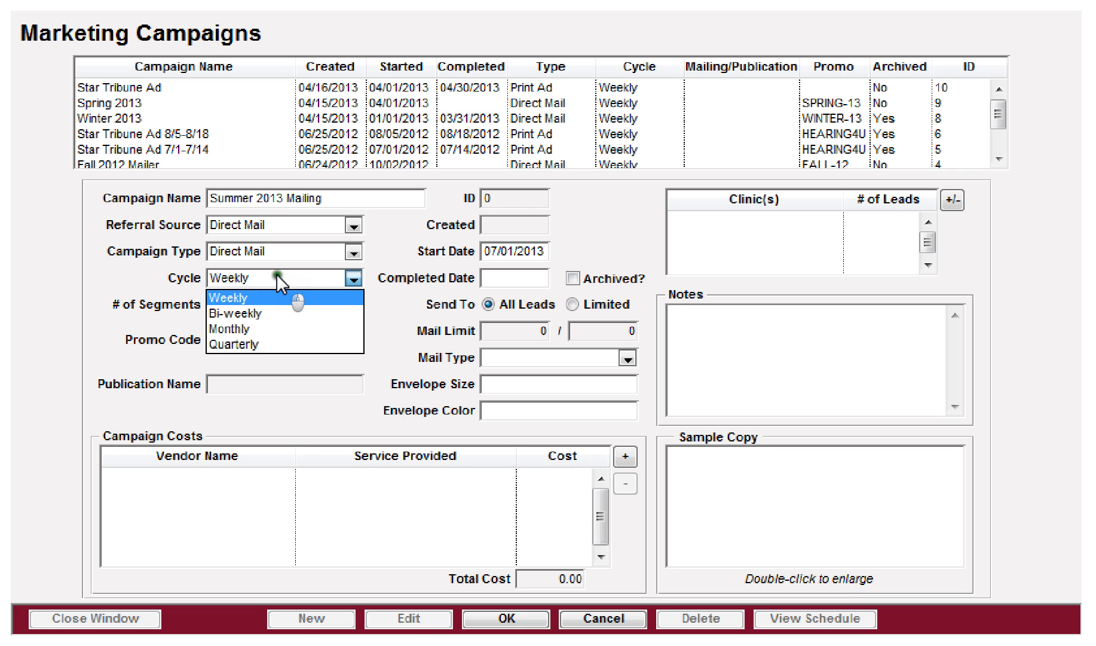
click(251, 312)
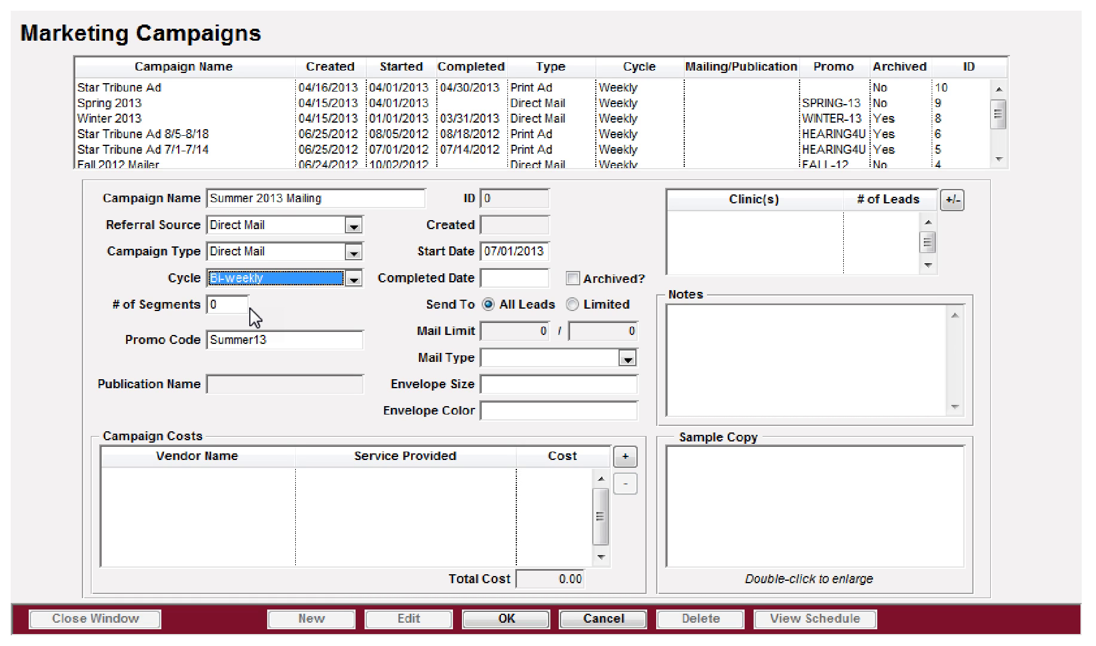
key(Tab)
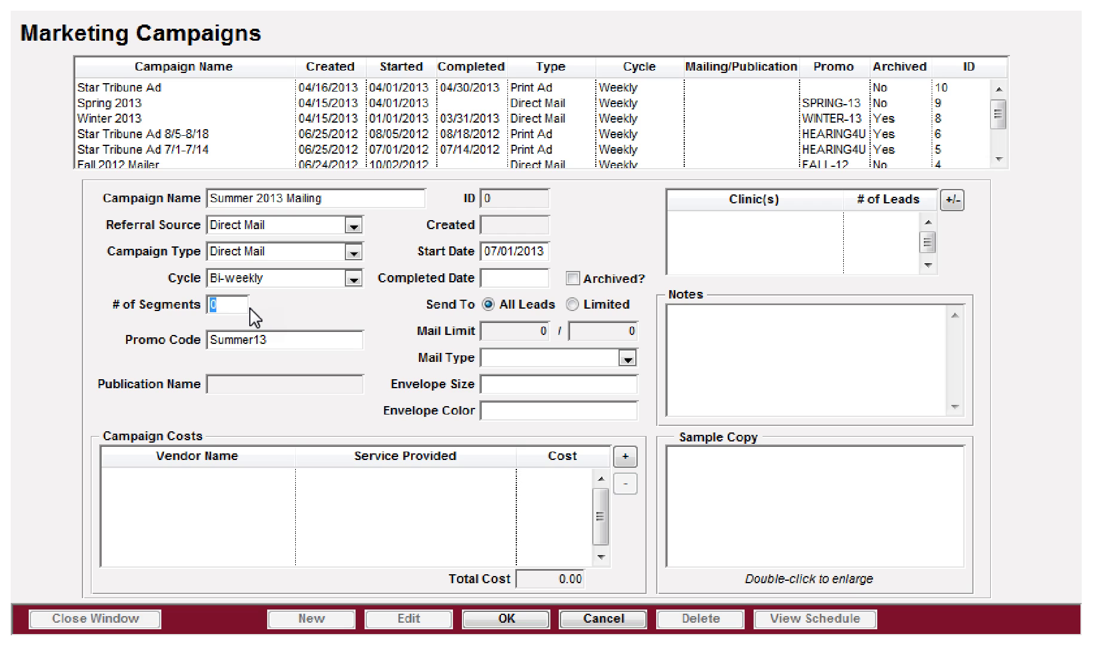
text(6)
key(Tab)
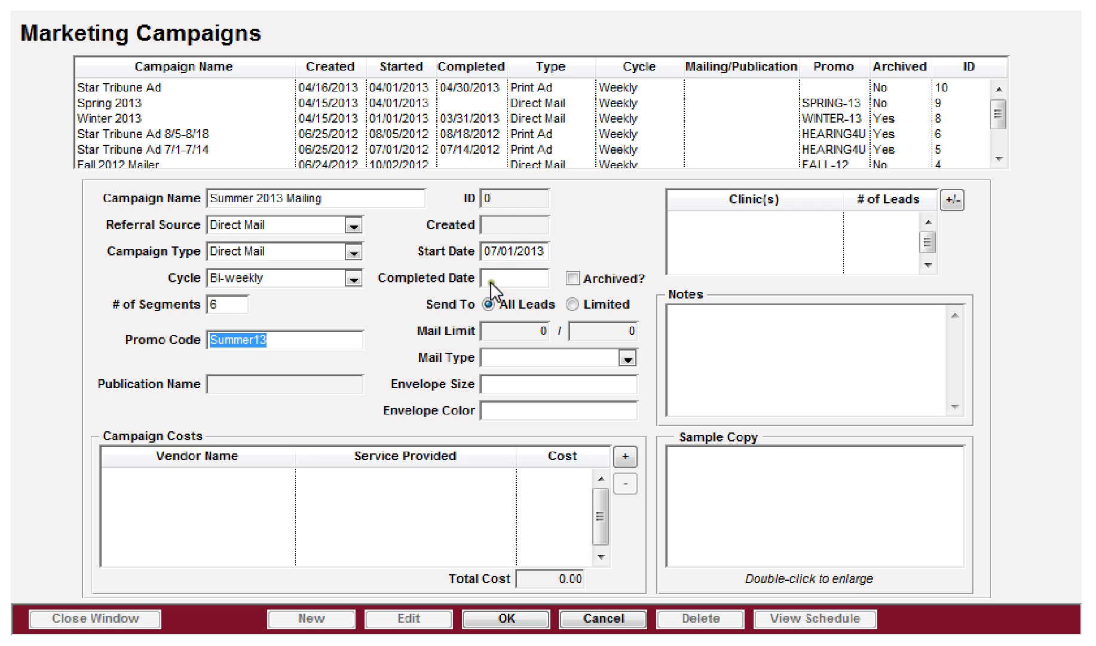
Step: Add Vero Beach, with its 35570 leads, as the campaign's clinic
click(951, 201)
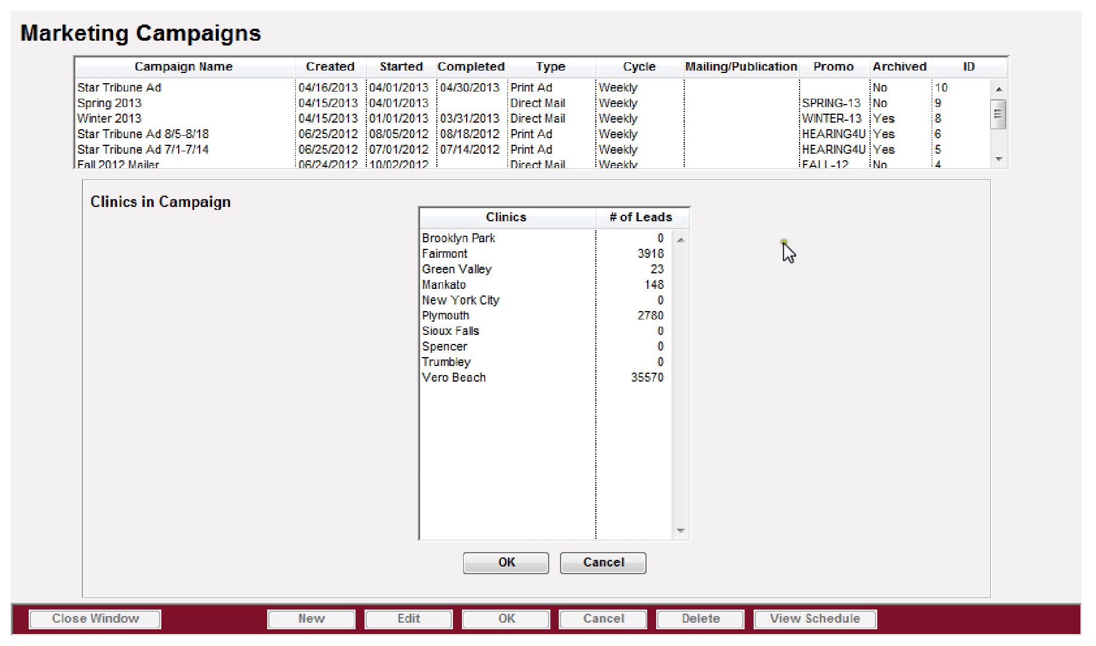
click(504, 379)
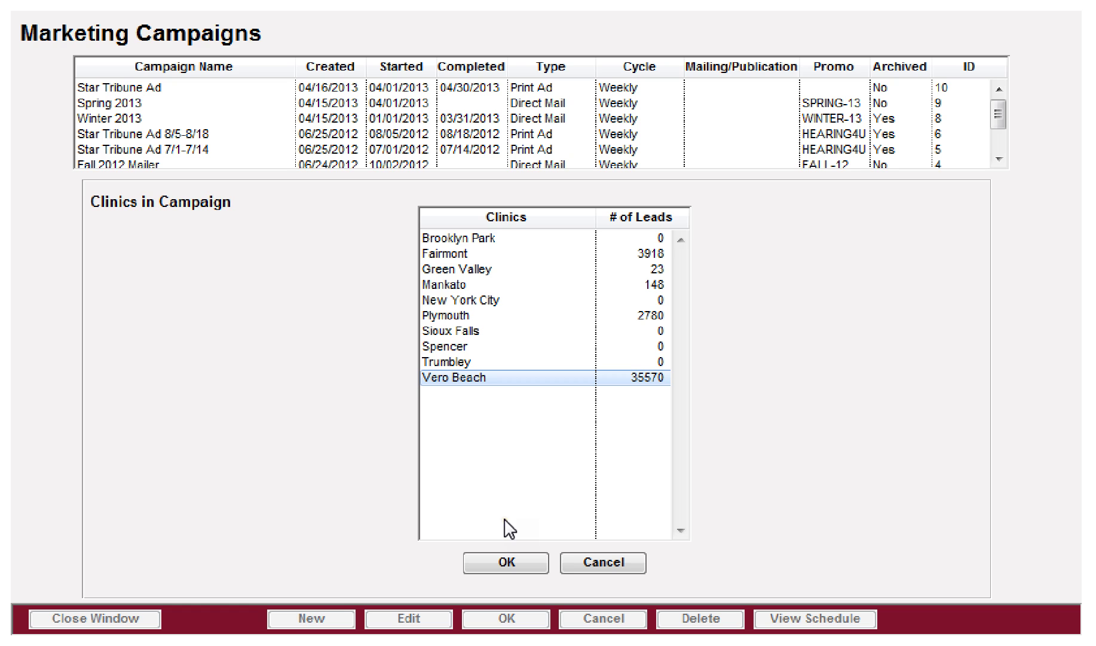
click(505, 563)
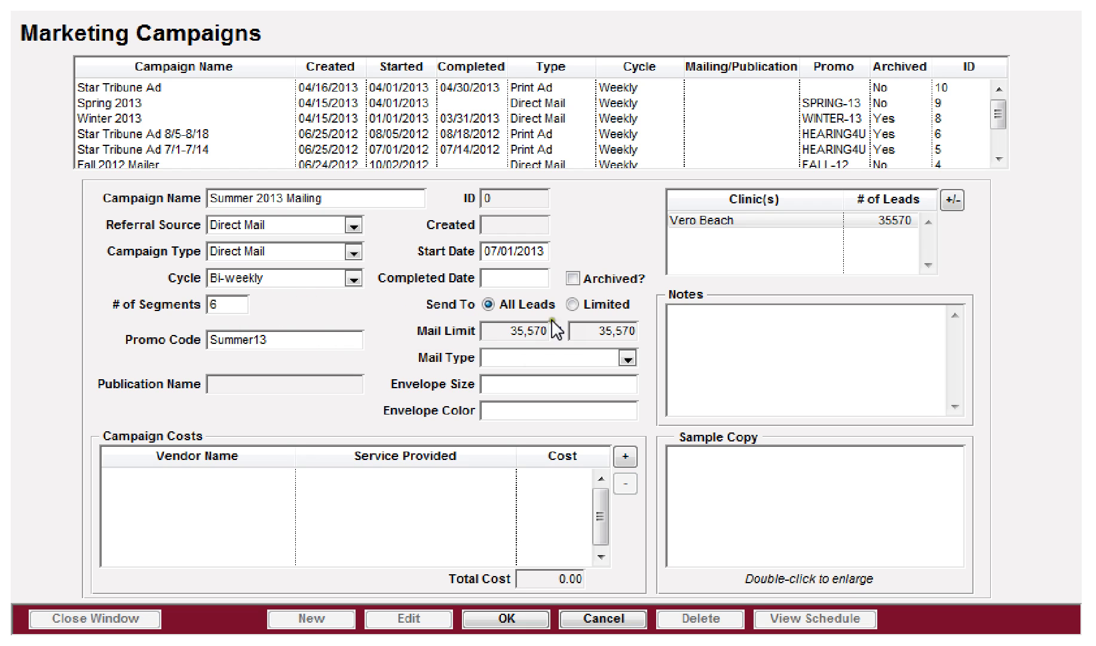
Step: Set Send To to All Leads, leaving the 35,570 mail limit
click(571, 304)
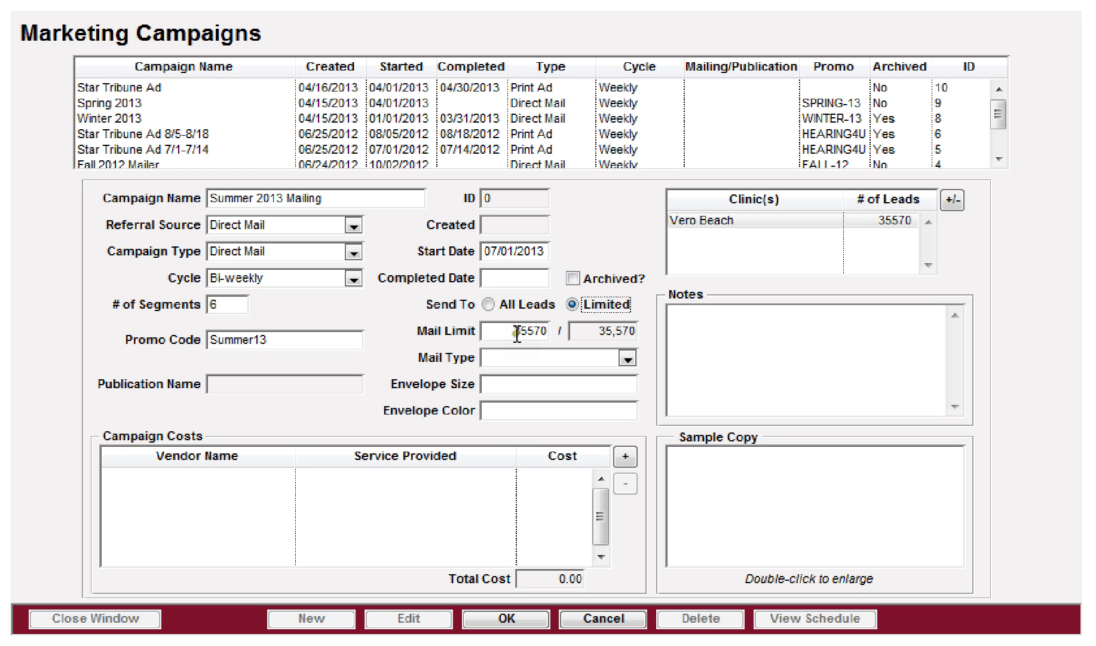
drag(514, 331, 546, 331)
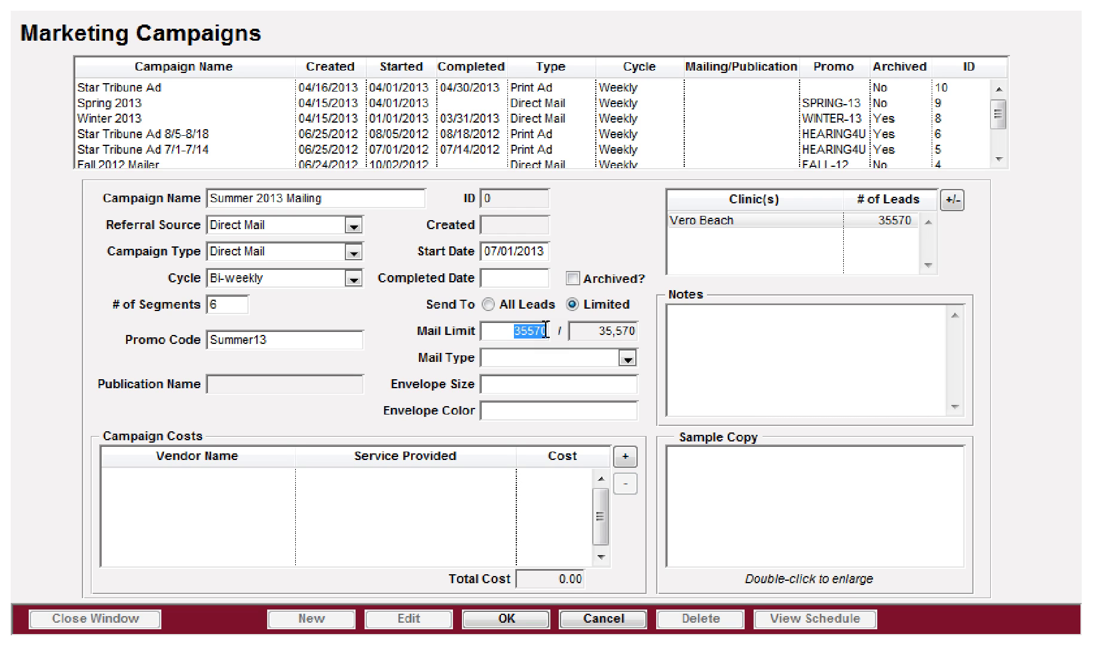
click(489, 303)
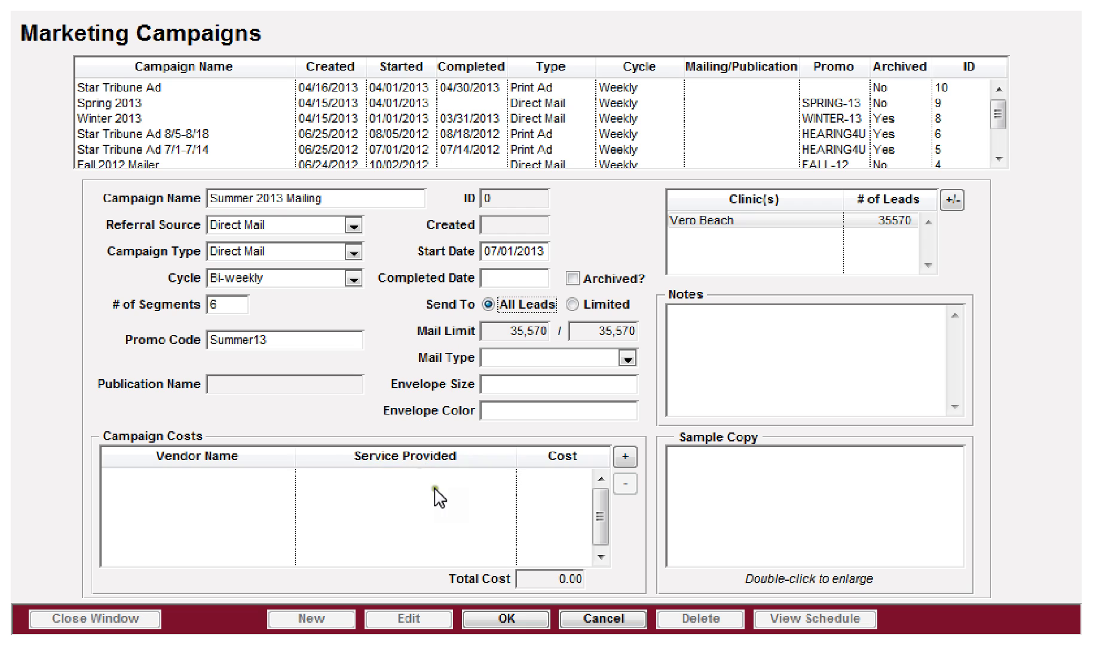
click(568, 357)
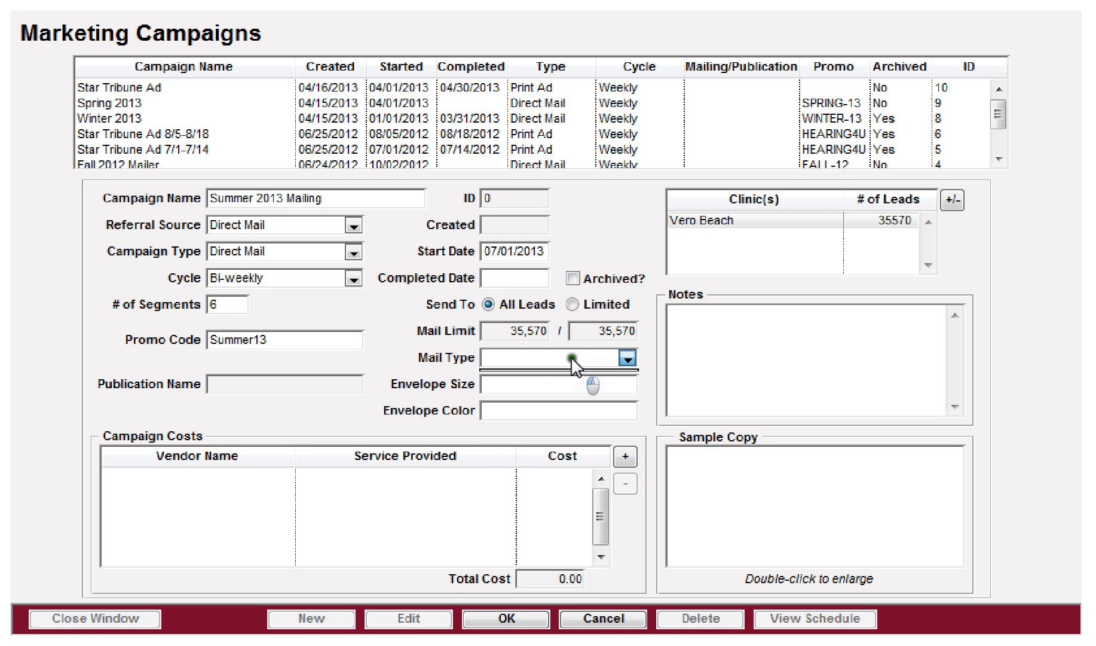
click(539, 387)
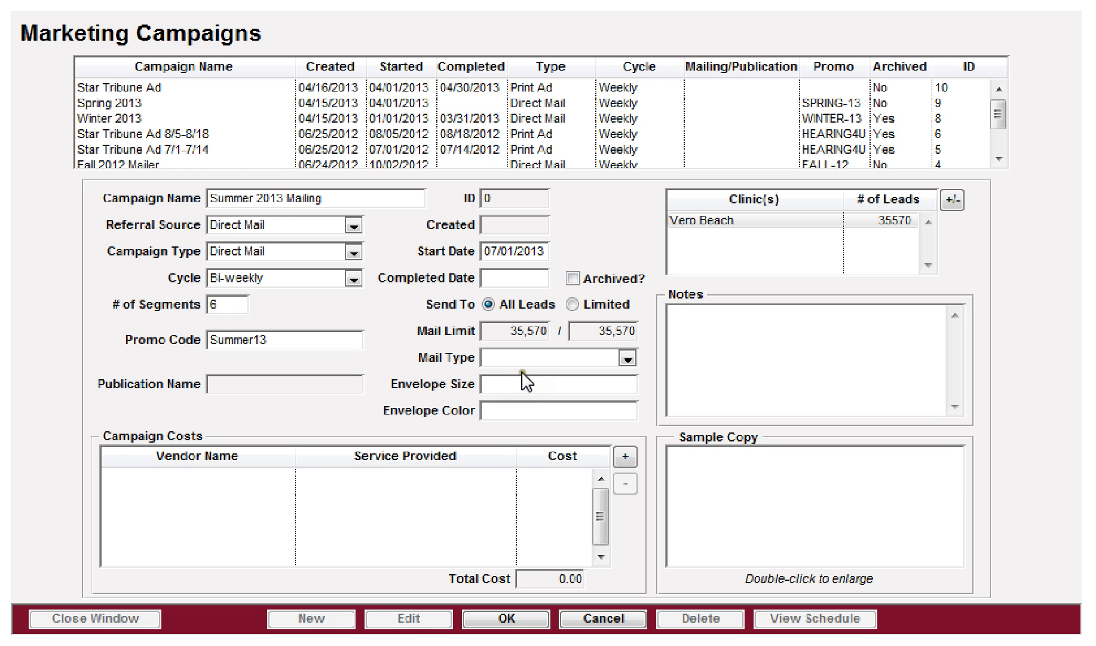
Step: Paste PostCard.bmp from file into the campaign's Sample Copy box
click(718, 330)
click(732, 466)
right_click(732, 467)
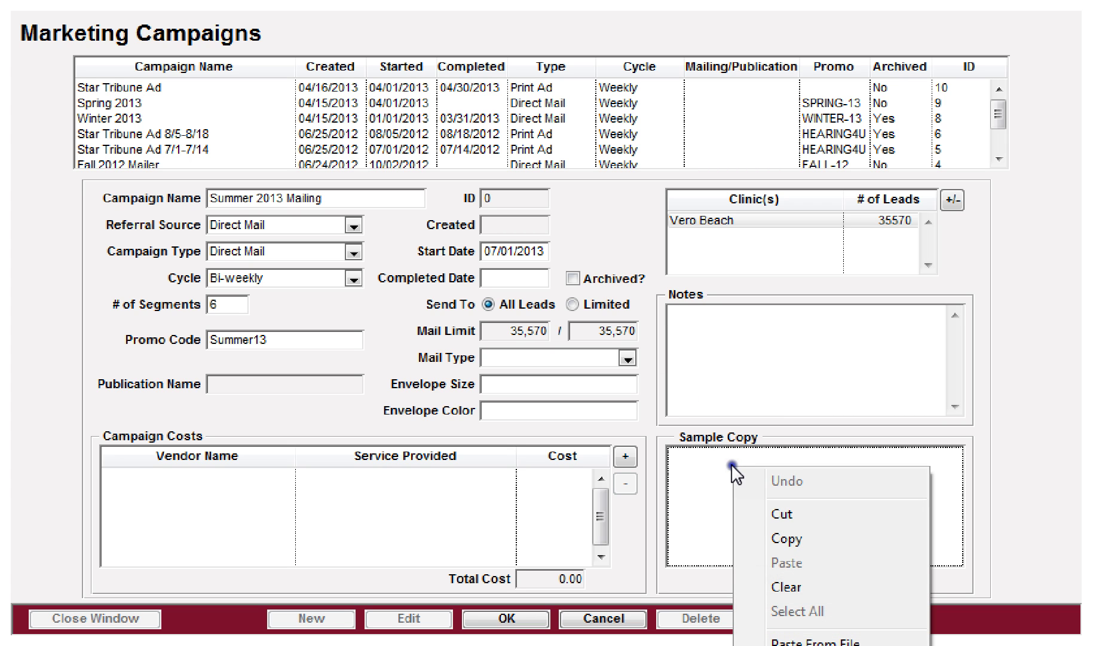
click(777, 641)
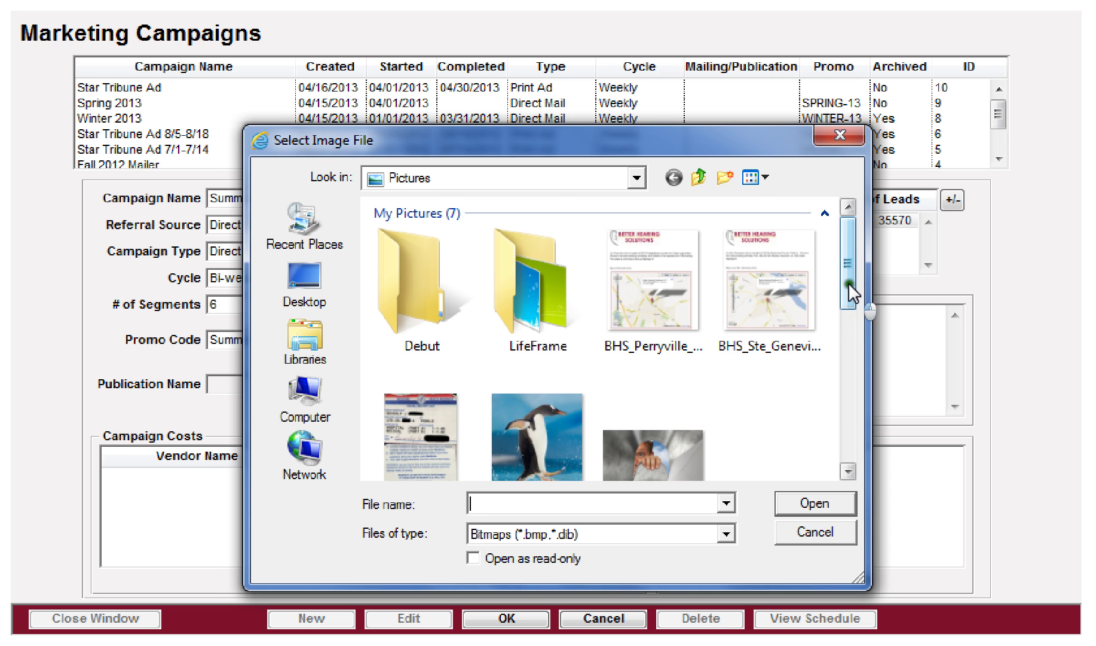
drag(848, 282, 850, 313)
double_click(643, 371)
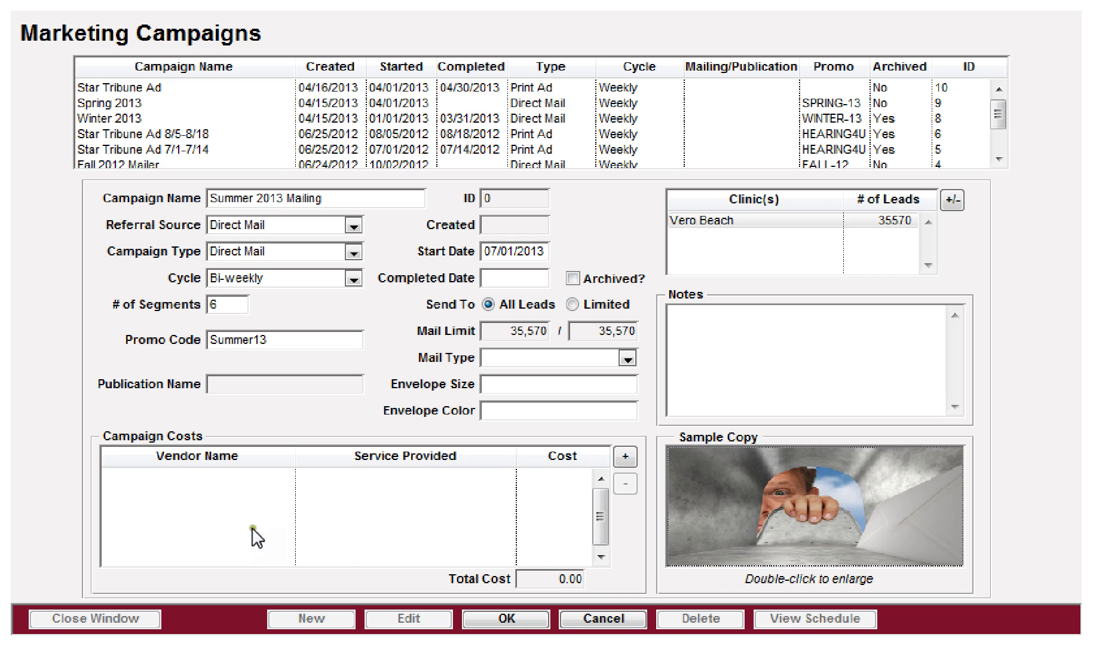
Step: Start an AUDserv cost line describing the lead list purchase, marketing material and postage
click(626, 459)
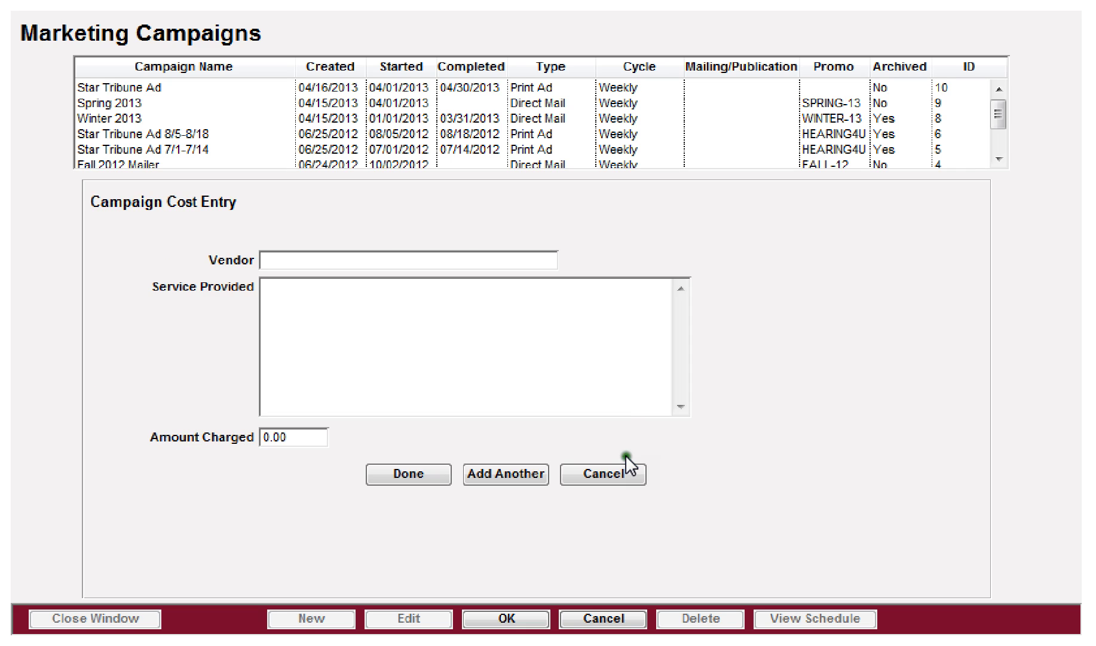
click(305, 259)
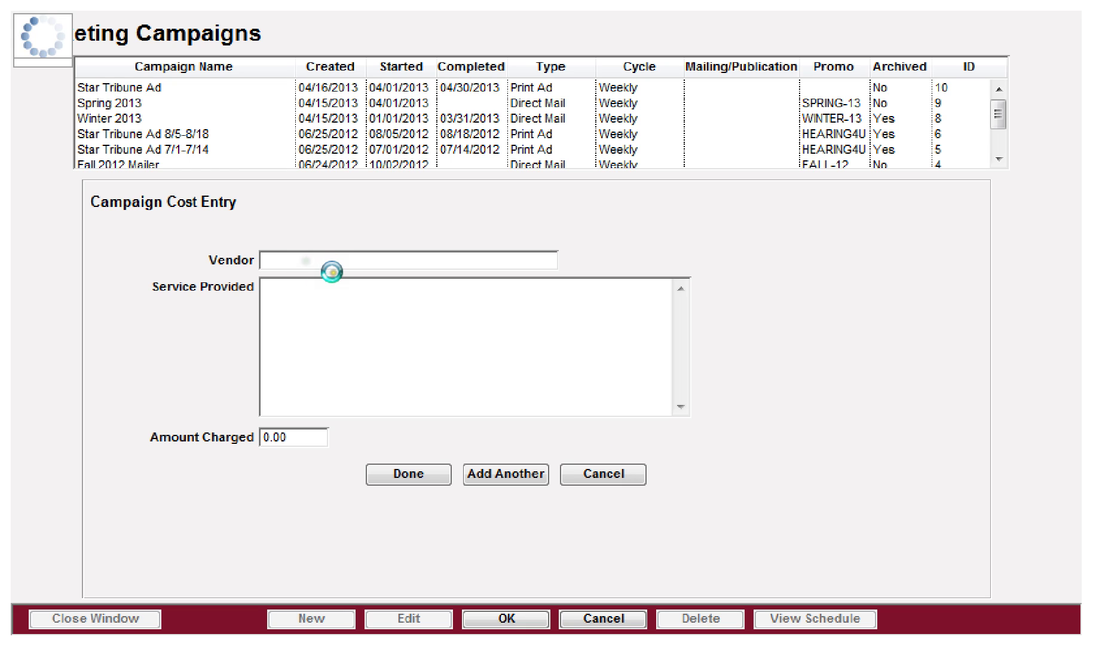
click(295, 369)
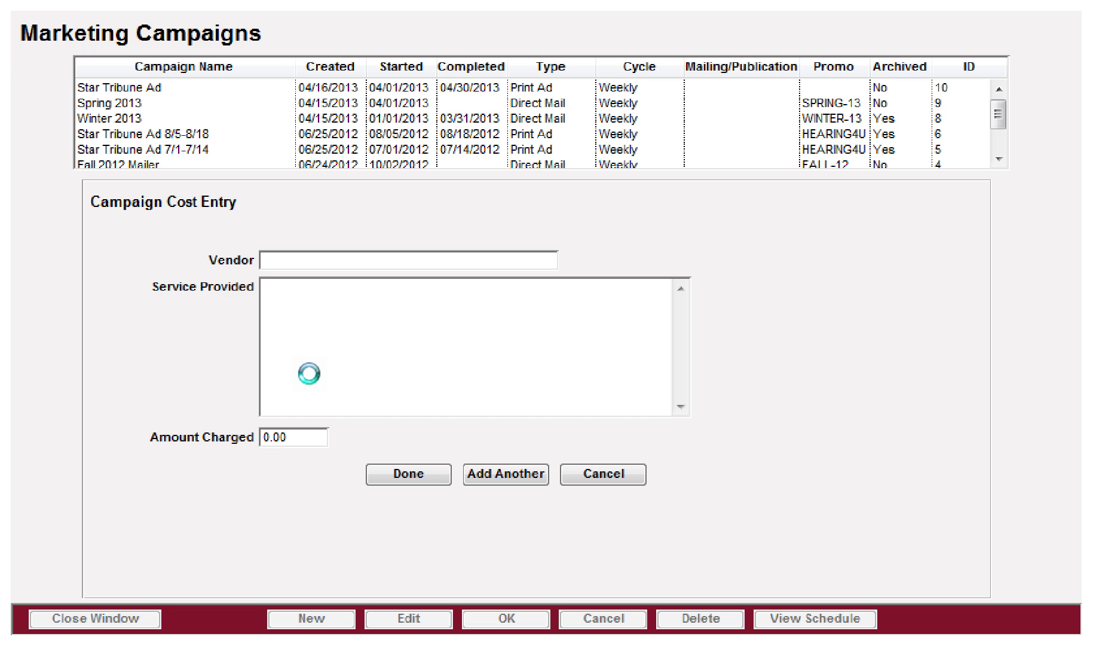
click(322, 265)
text(AUDserv)
key(Tab)
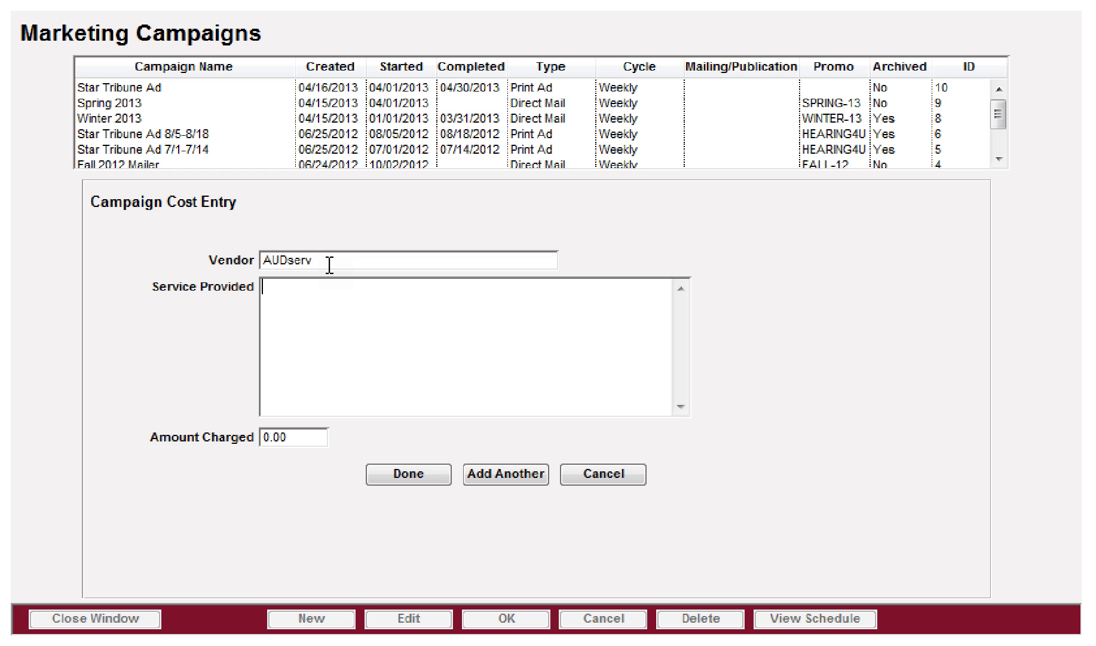
text(Purchase )
text(lease)
key(BackSpace)
key(BackSpace)
key(BackSpace)
text(ad list, and)
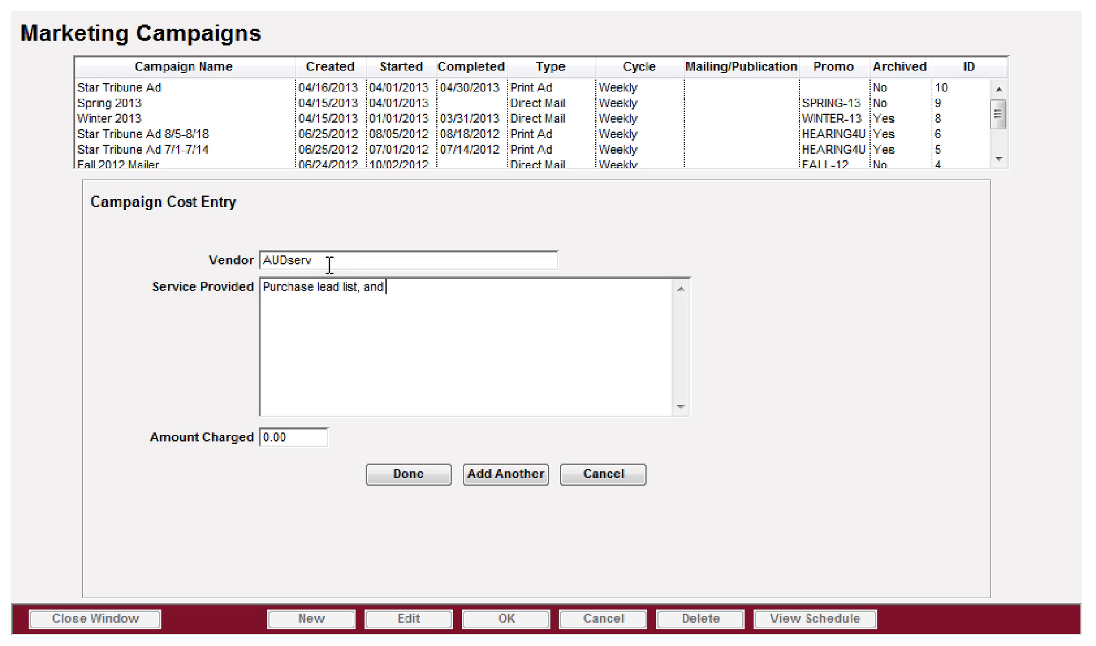
text( producing marketing matte)
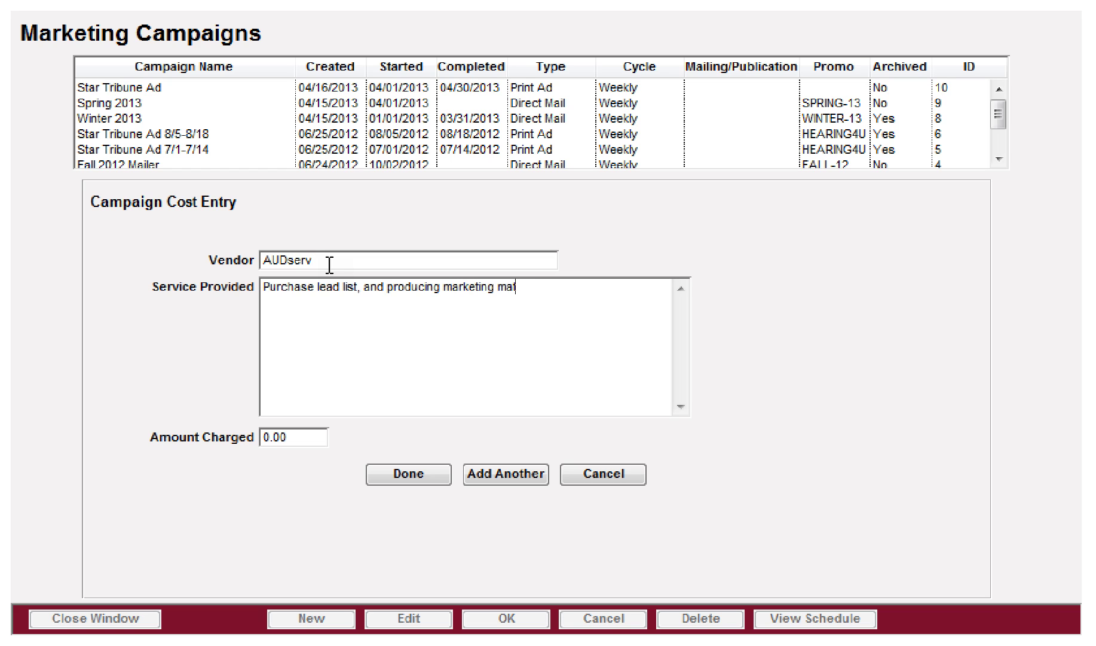
key(BackSpace)
key(BackSpace)
text(erial, postage.)
Step: Enter 8500 as the amount charged and save the cost line
double_click(274, 438)
drag(273, 438, 255, 441)
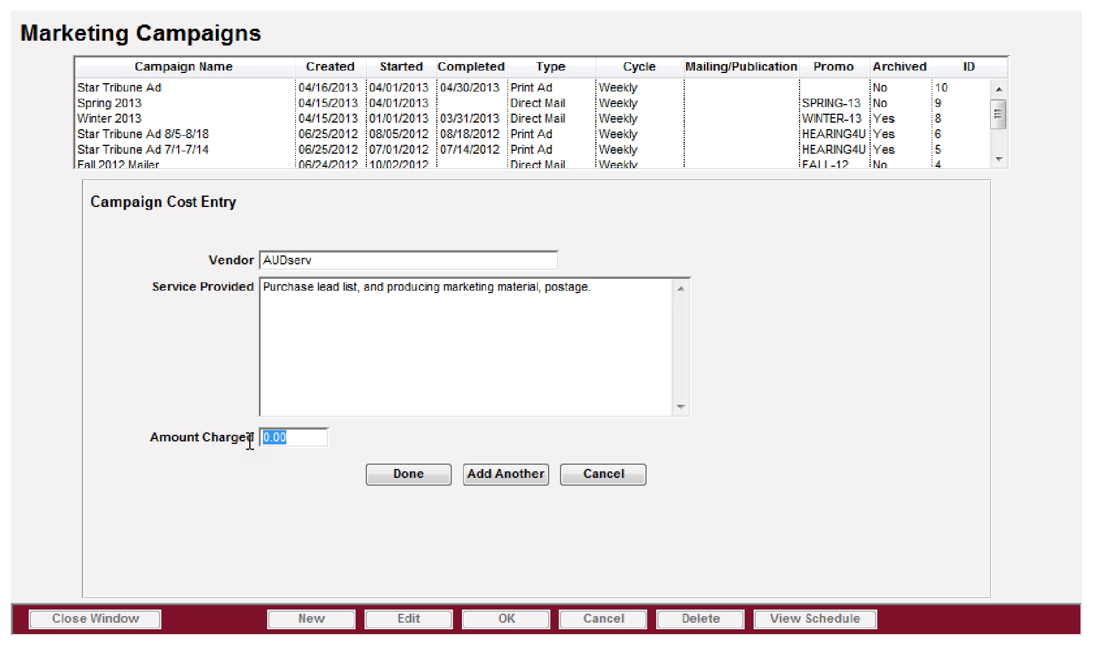
text(8500)
key(Tab)
click(401, 472)
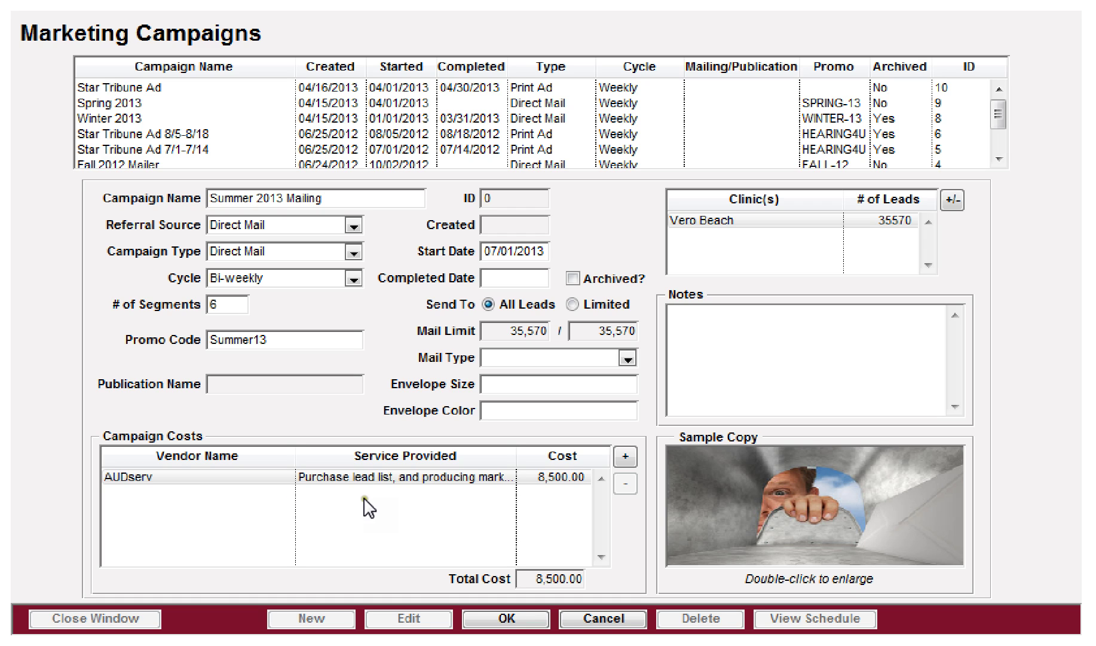
Step: Reopen the AUDserv cost line, cancel it unchanged, then save the Summer 2013 Mailing campaign
click(496, 478)
click(526, 538)
click(363, 502)
double_click(362, 502)
click(367, 260)
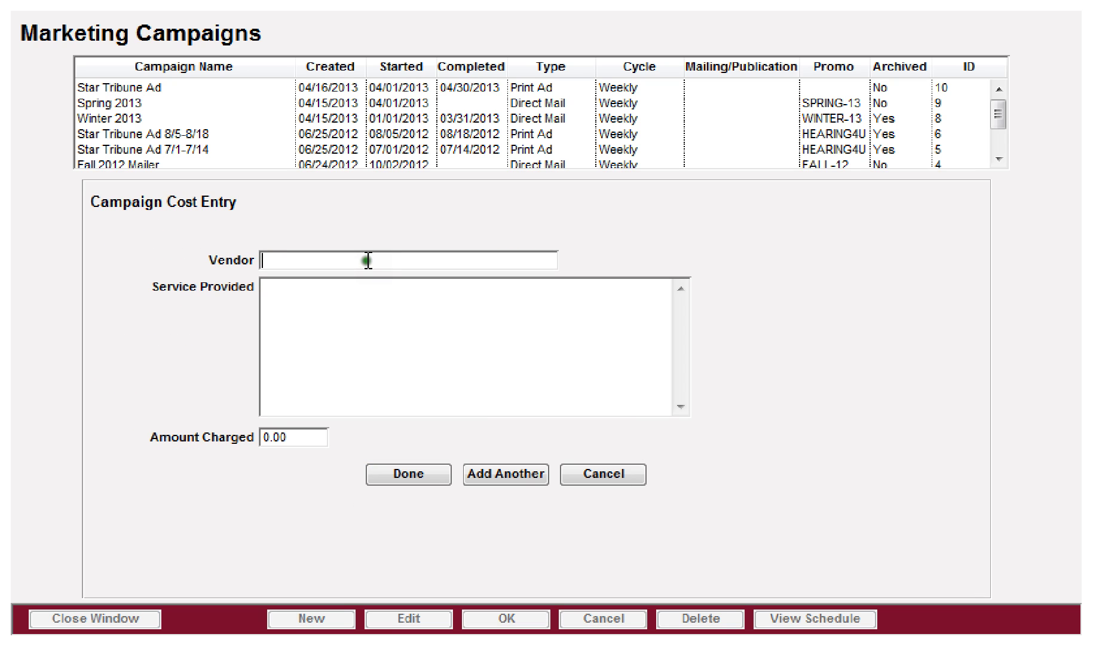
click(604, 473)
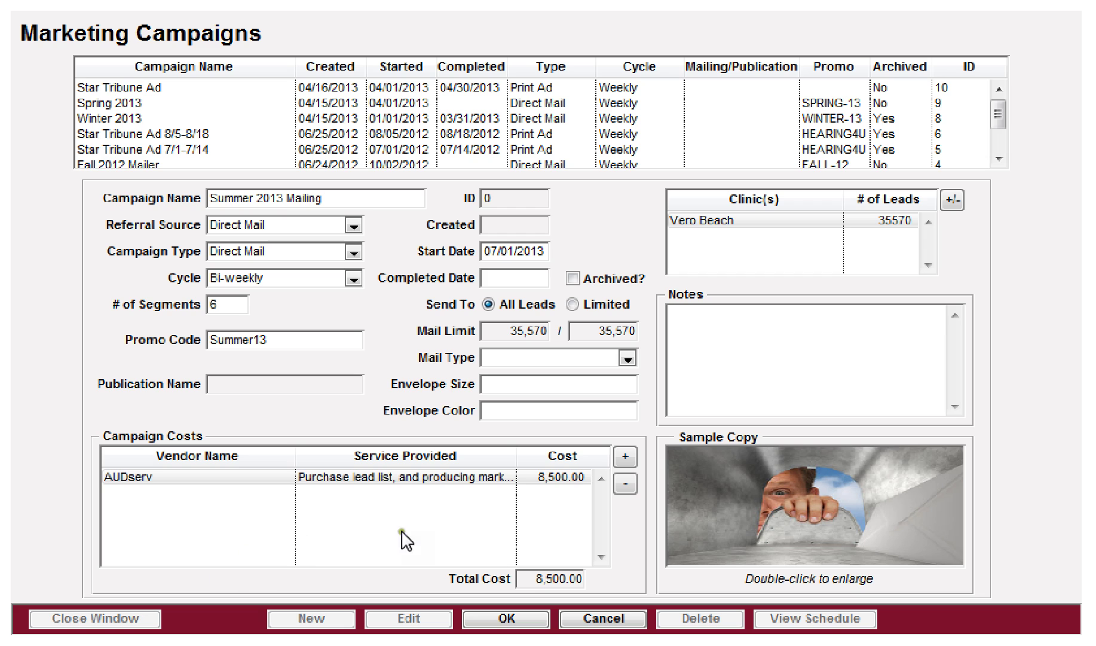
click(507, 619)
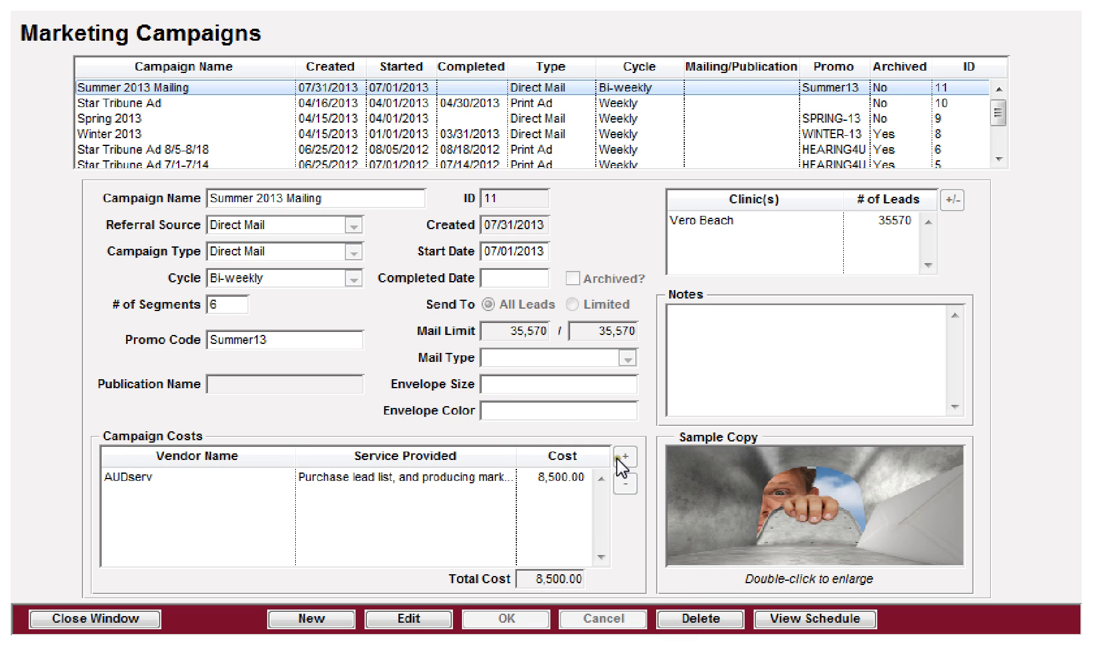
click(802, 621)
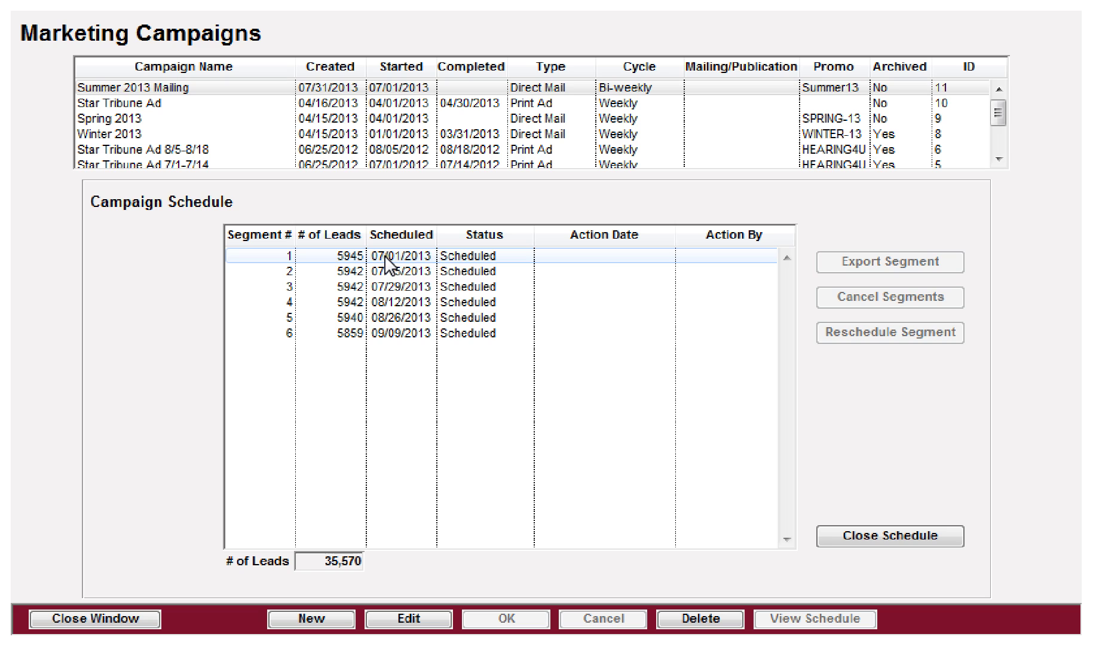
click(385, 258)
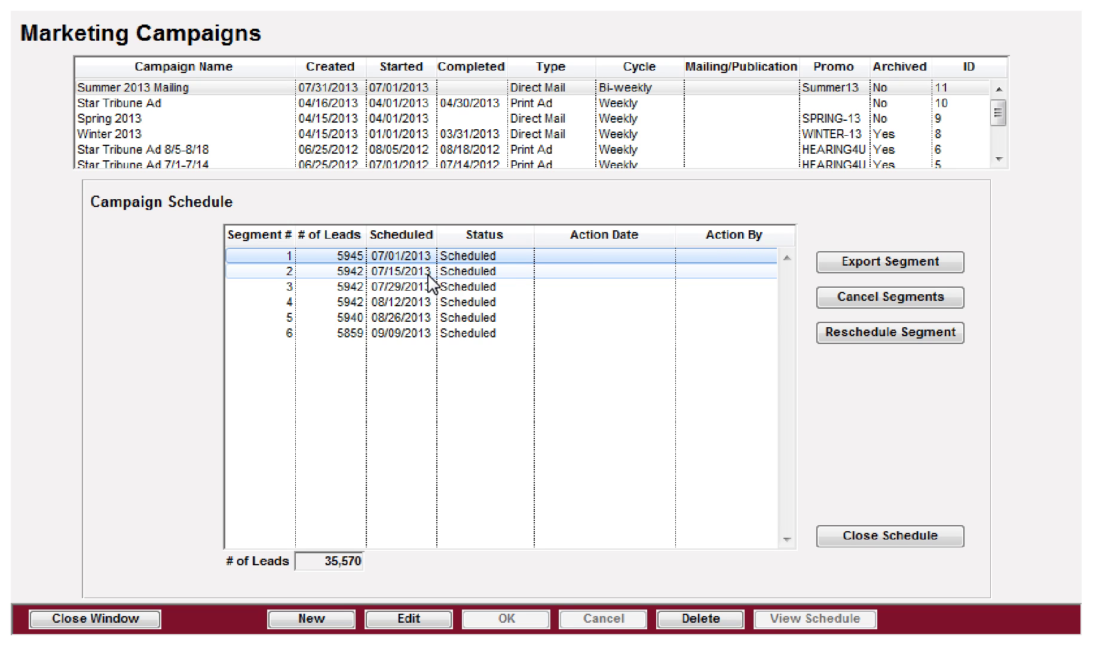
click(864, 536)
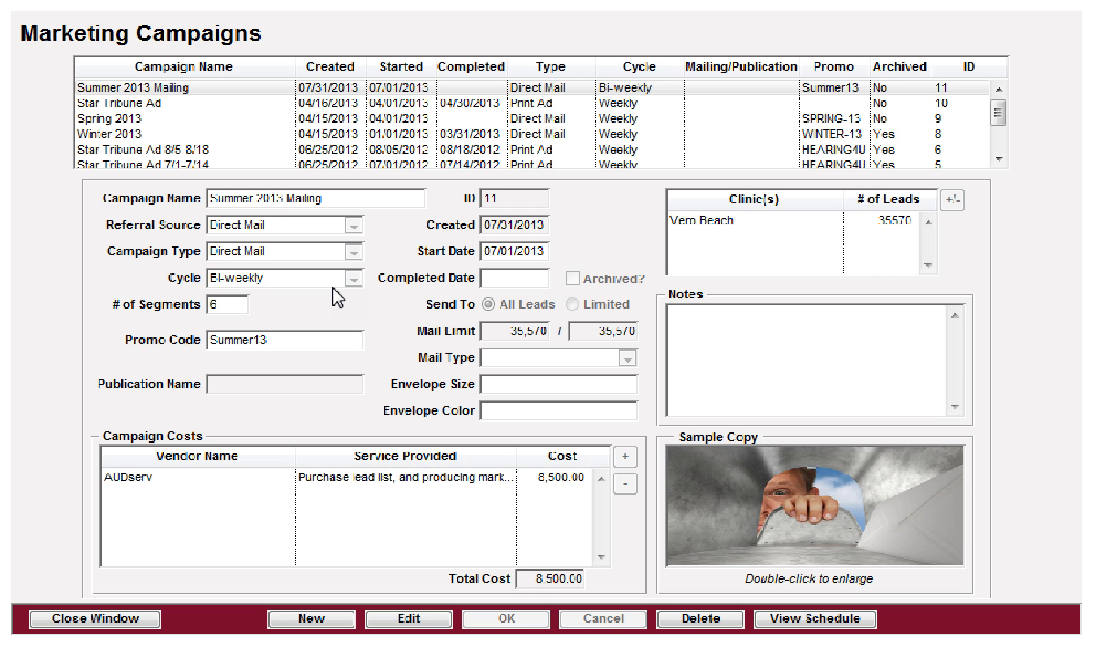
Step: Start a new Newspaper-referral campaign named 'Star Tribune 8/1 - 8/14'
click(304, 619)
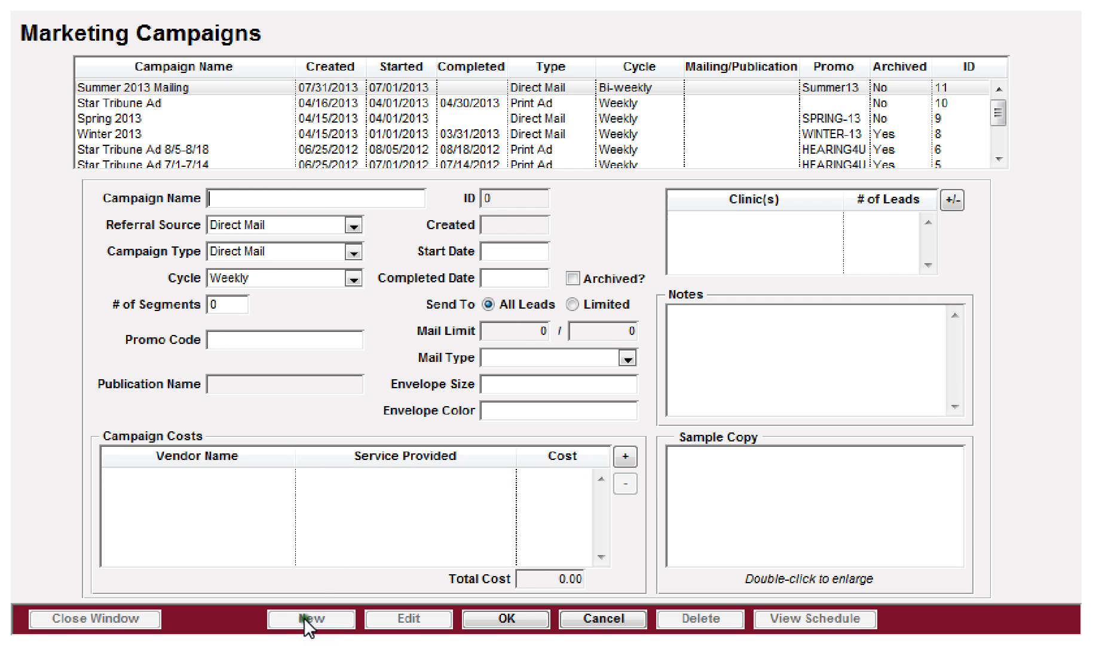
click(276, 225)
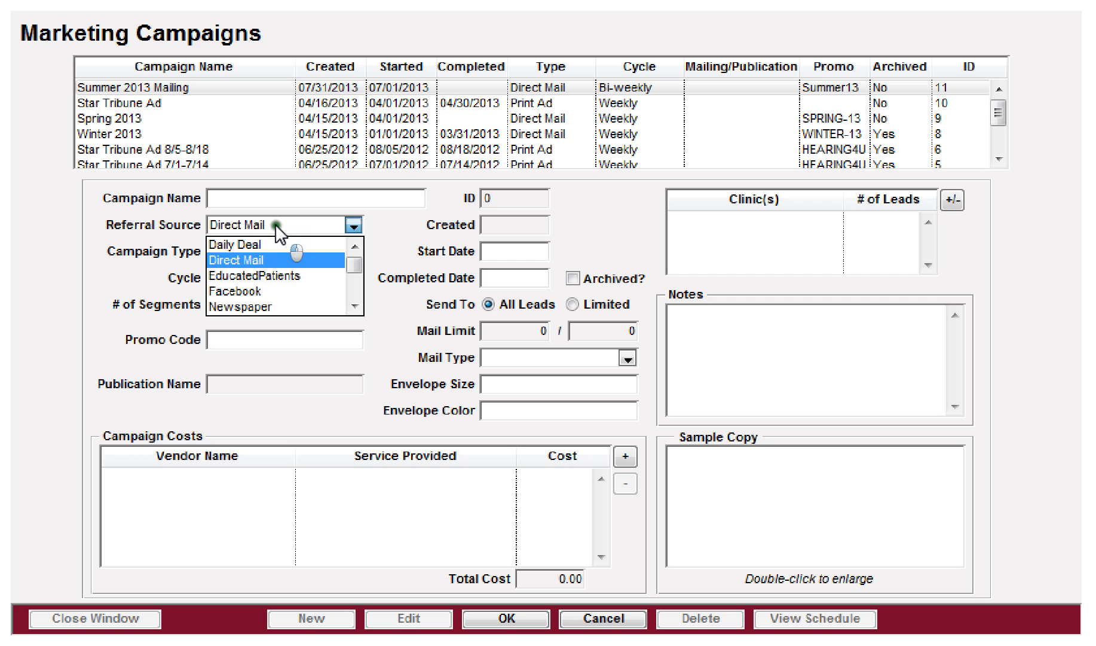
click(238, 306)
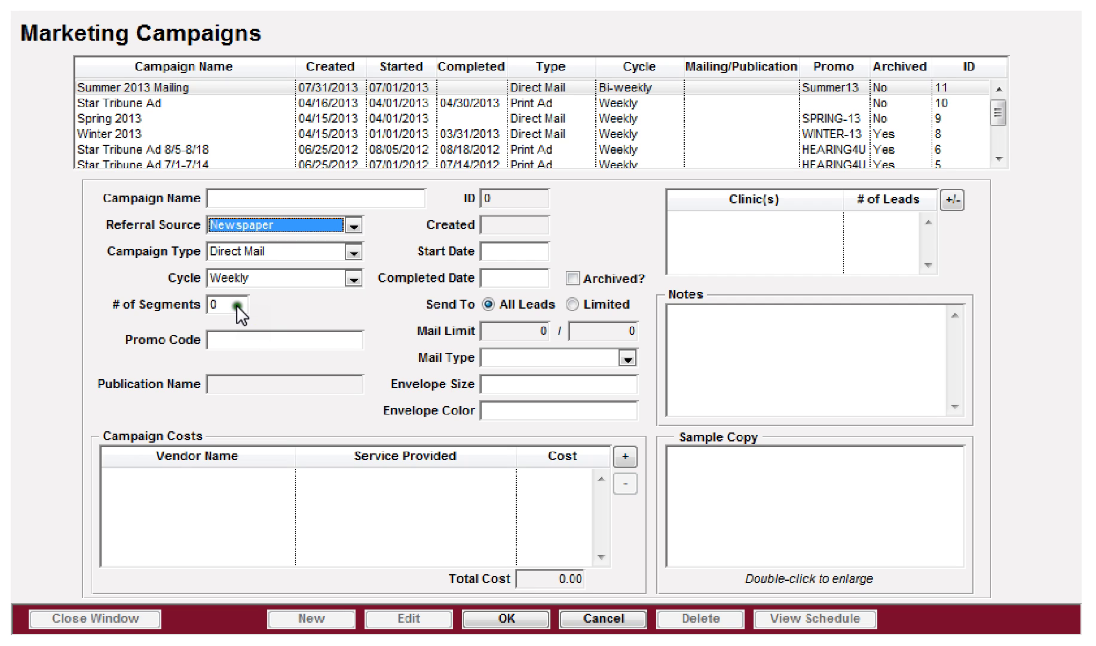
click(260, 197)
text(St)
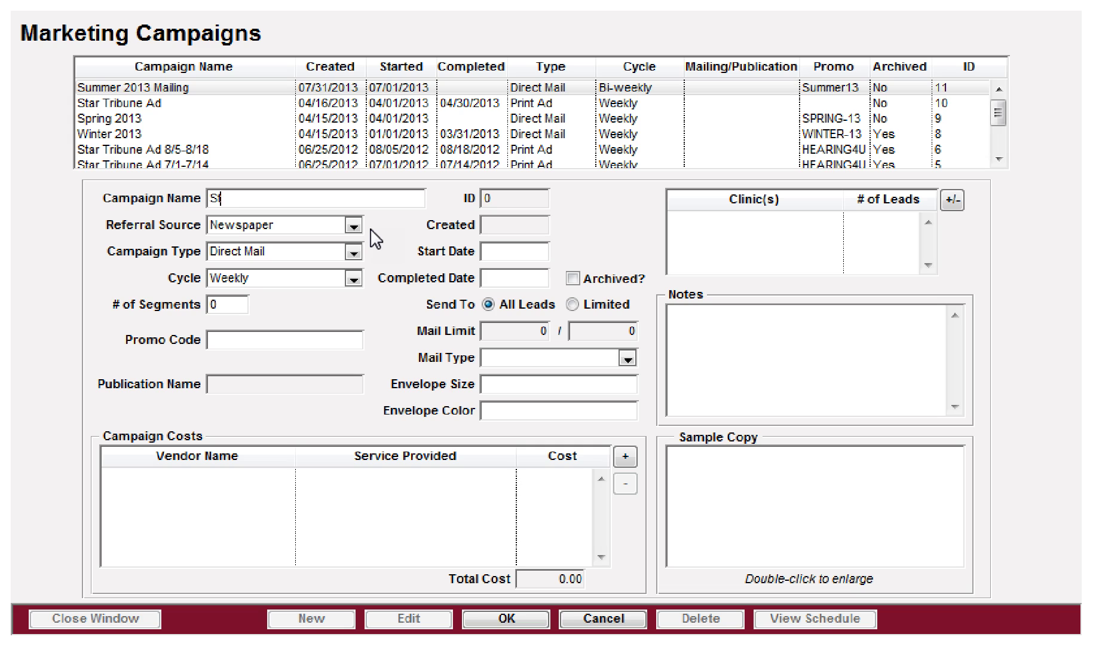
text(ar Tribune 8/1 - 8/15)
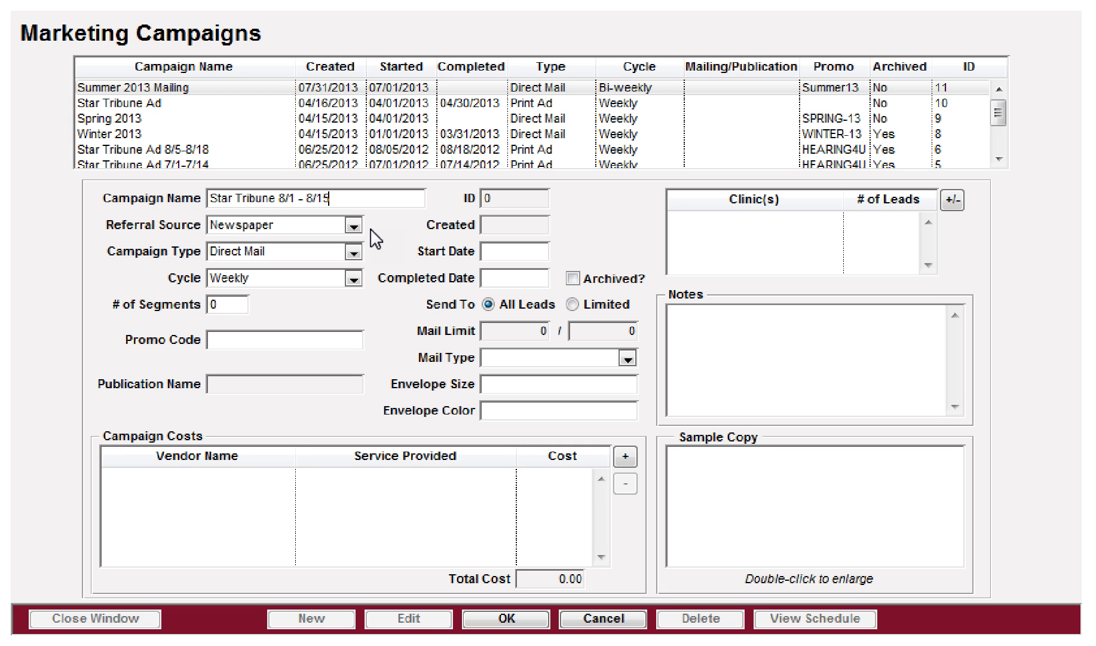
key(BackSpace)
text(4)
key(Tab)
key(Tab)
key(Tab)
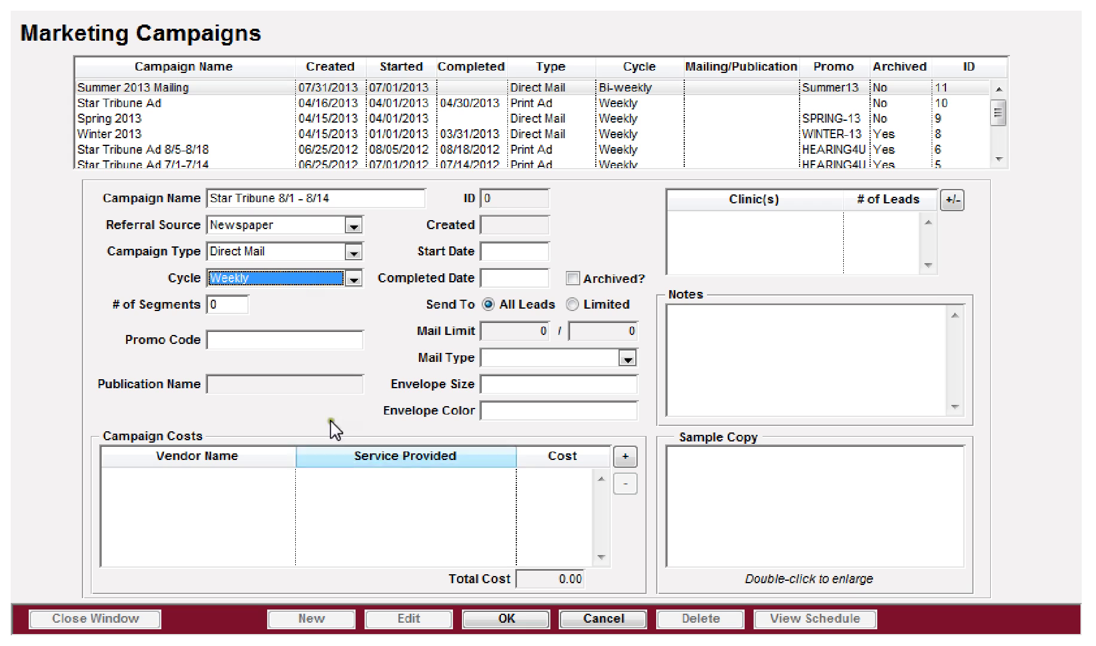
Step: Set the start date to 08/01/2013 and 1 segment, then save and select the campaign
click(497, 252)
text(080113)
key(Tab)
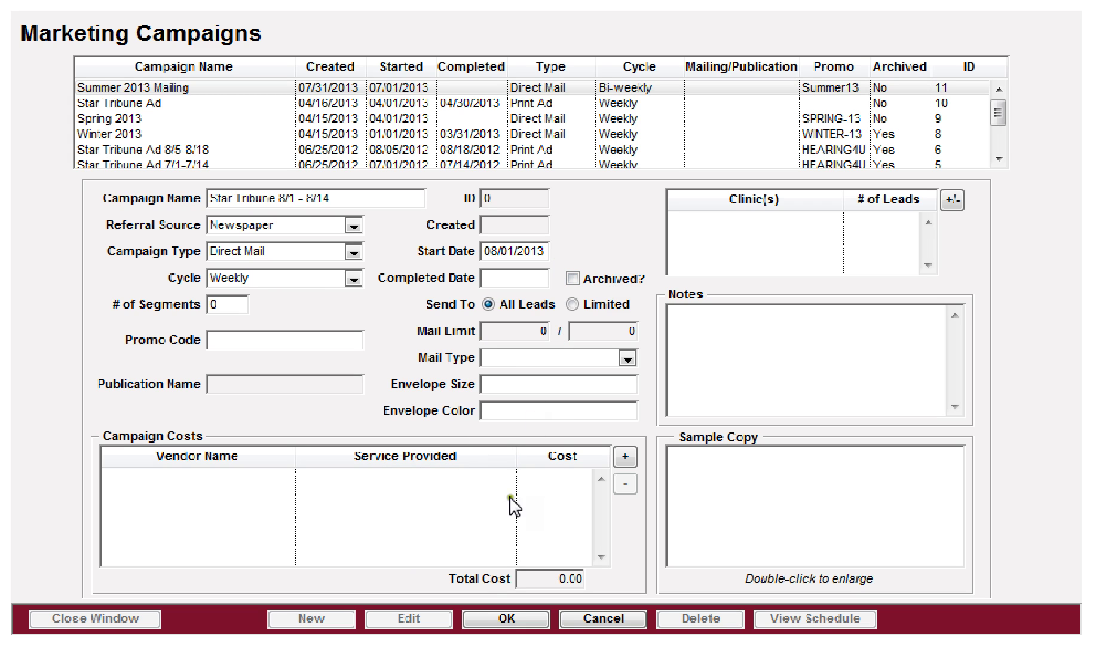
click(490, 616)
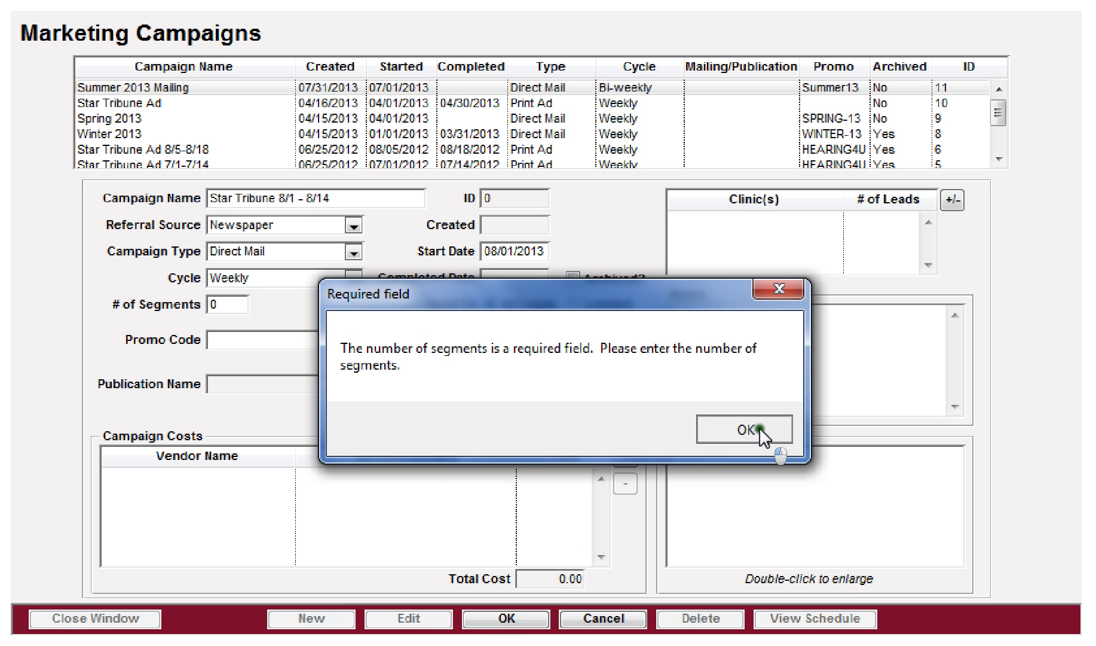
click(746, 429)
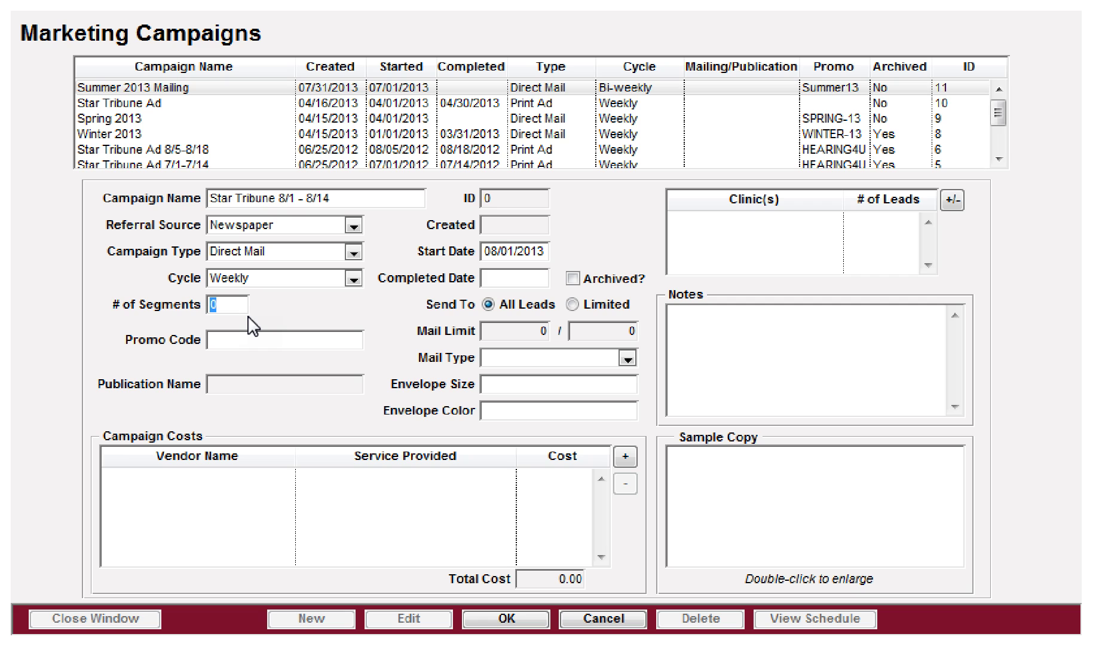
text(1)
click(517, 622)
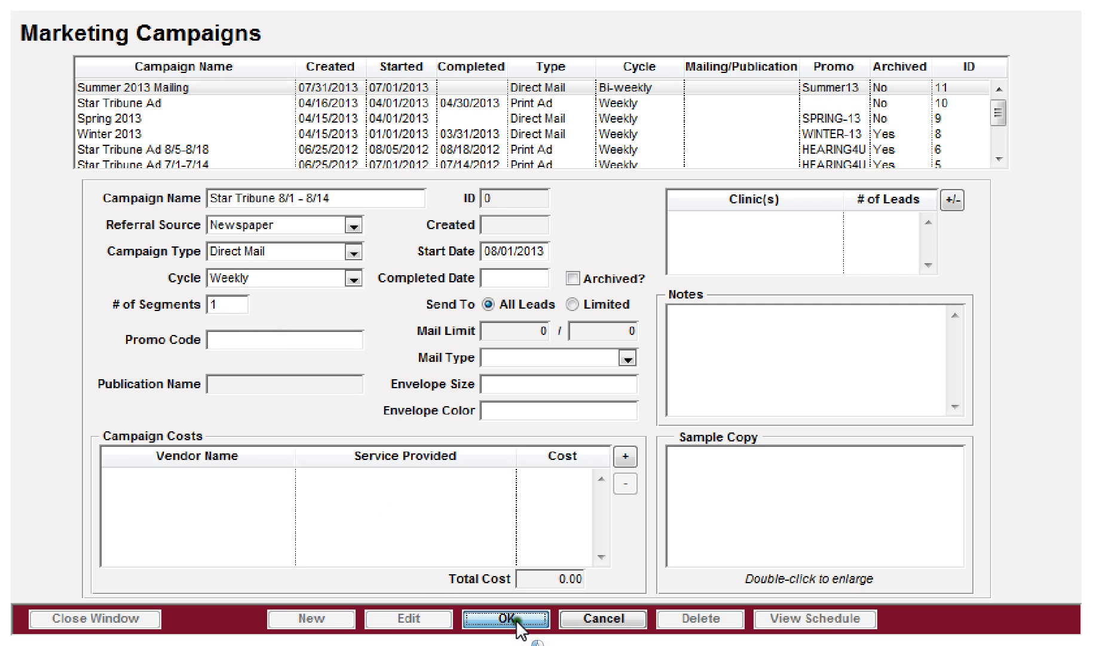
click(129, 89)
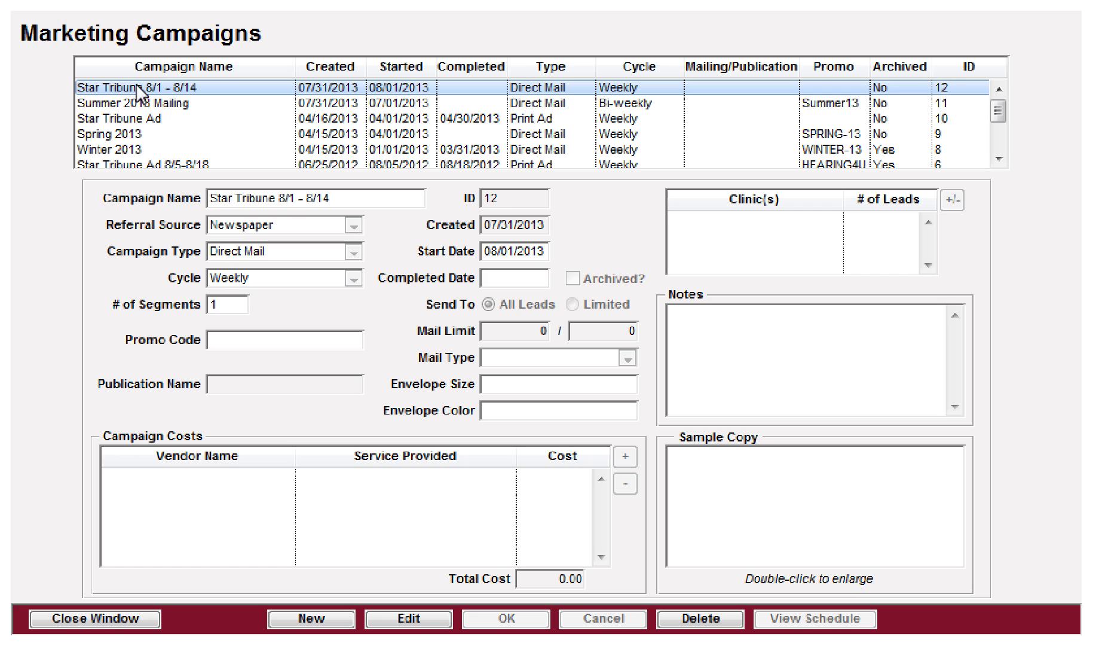
click(257, 210)
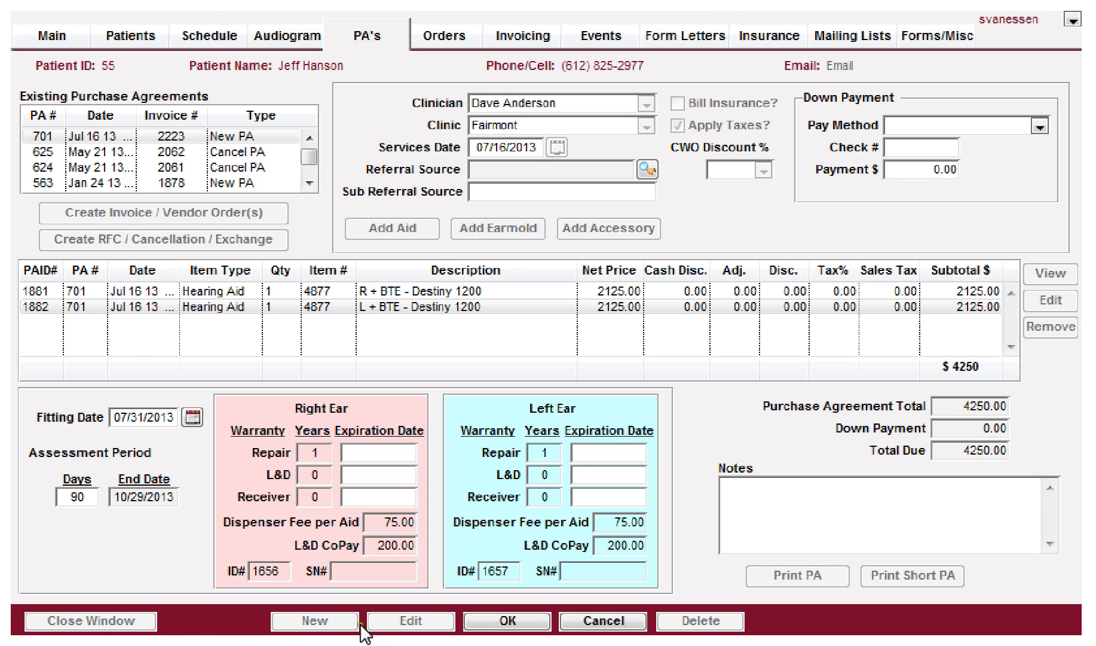
click(580, 619)
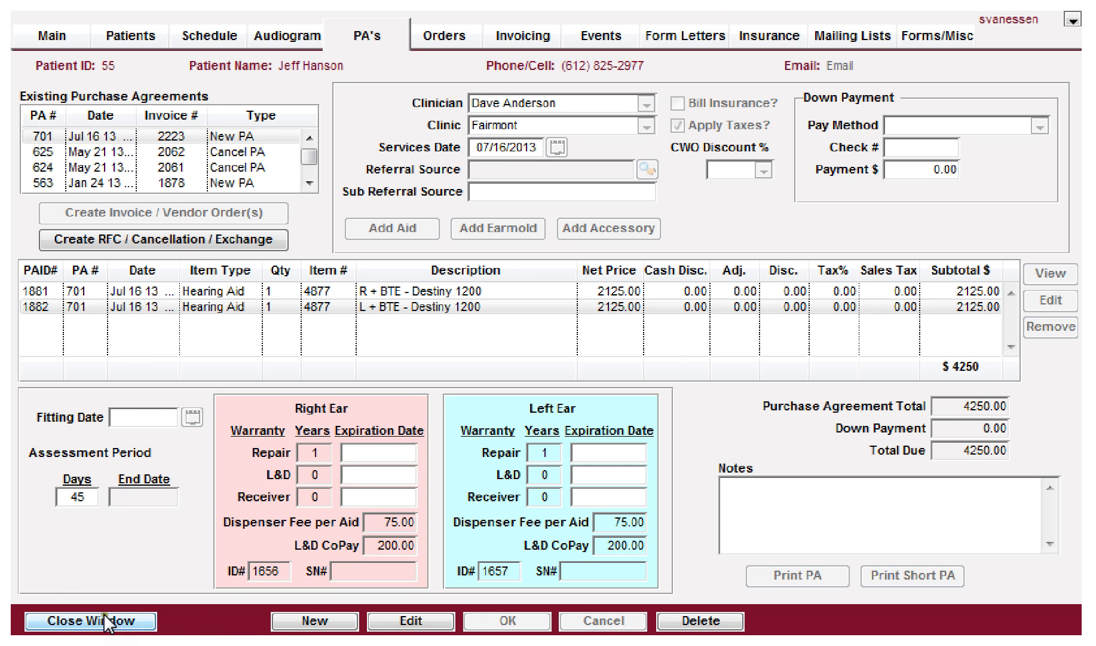
click(116, 610)
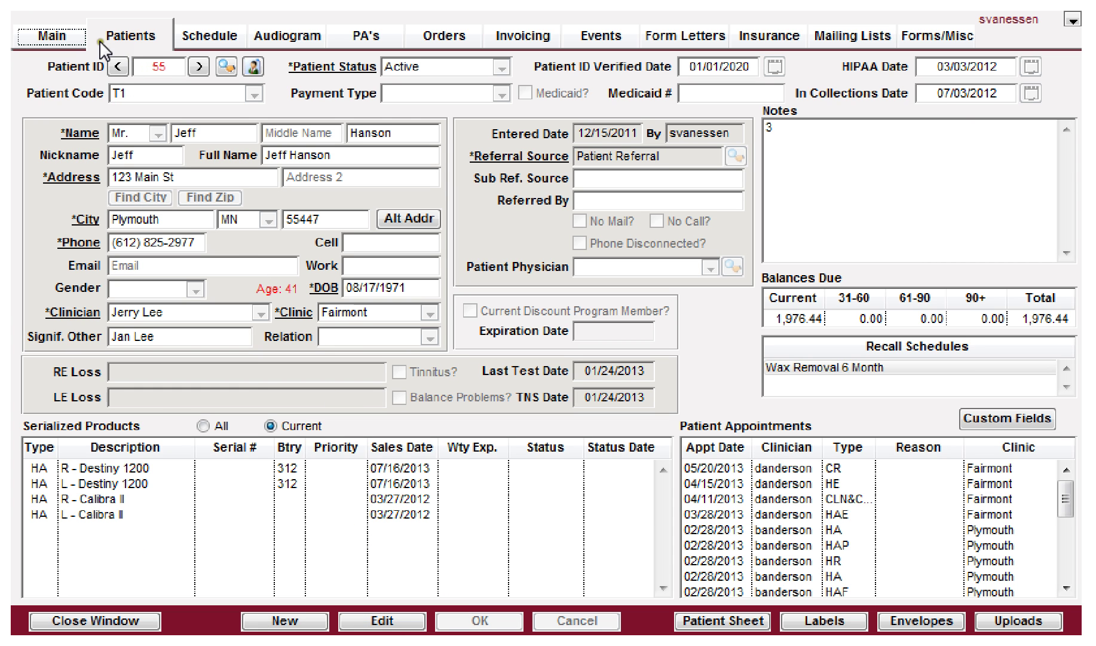
click(387, 619)
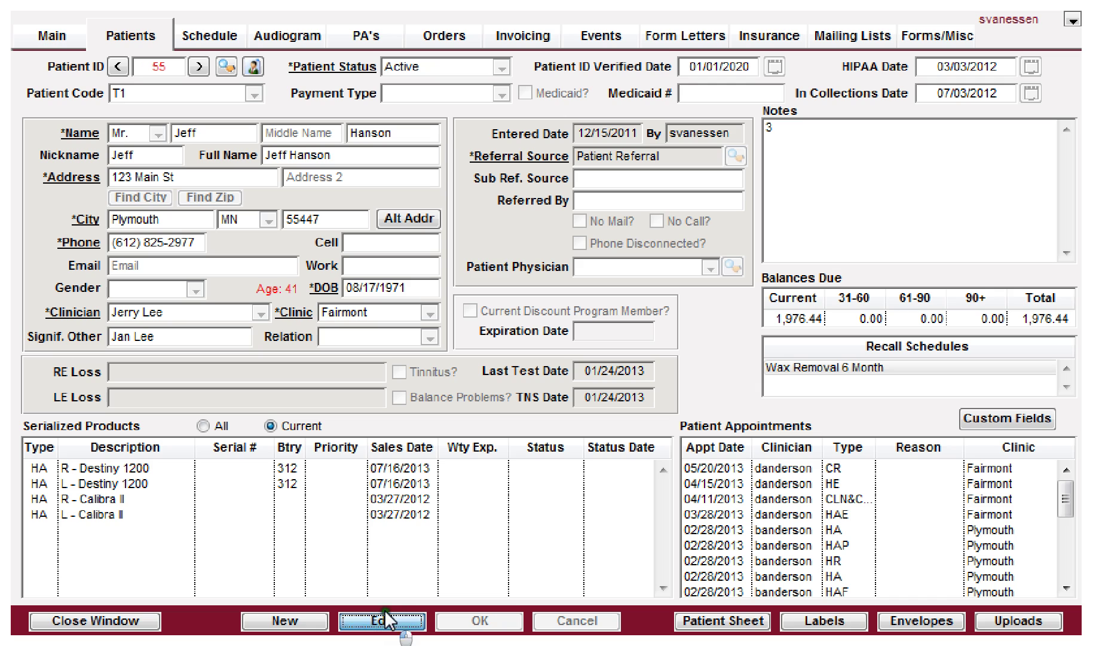
click(735, 154)
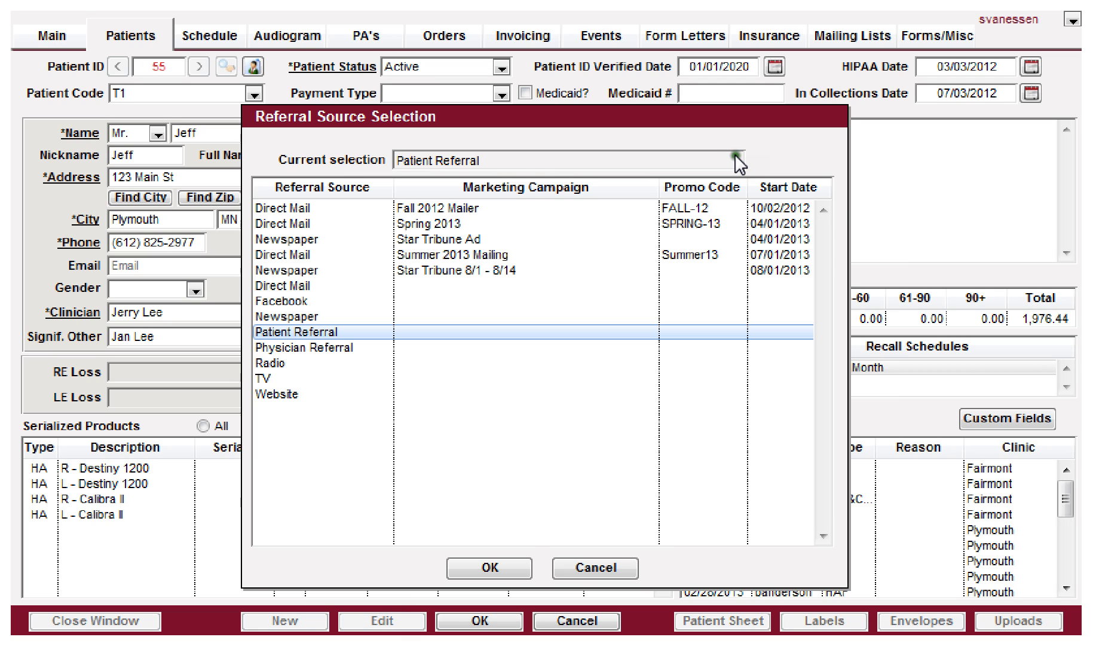
click(413, 277)
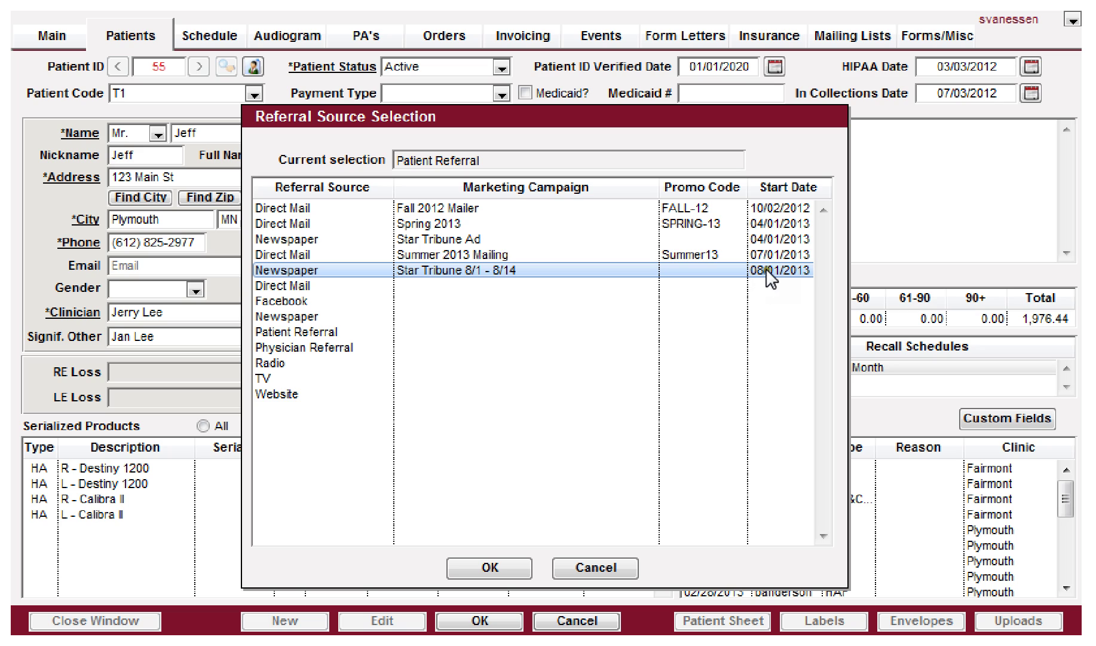
click(429, 253)
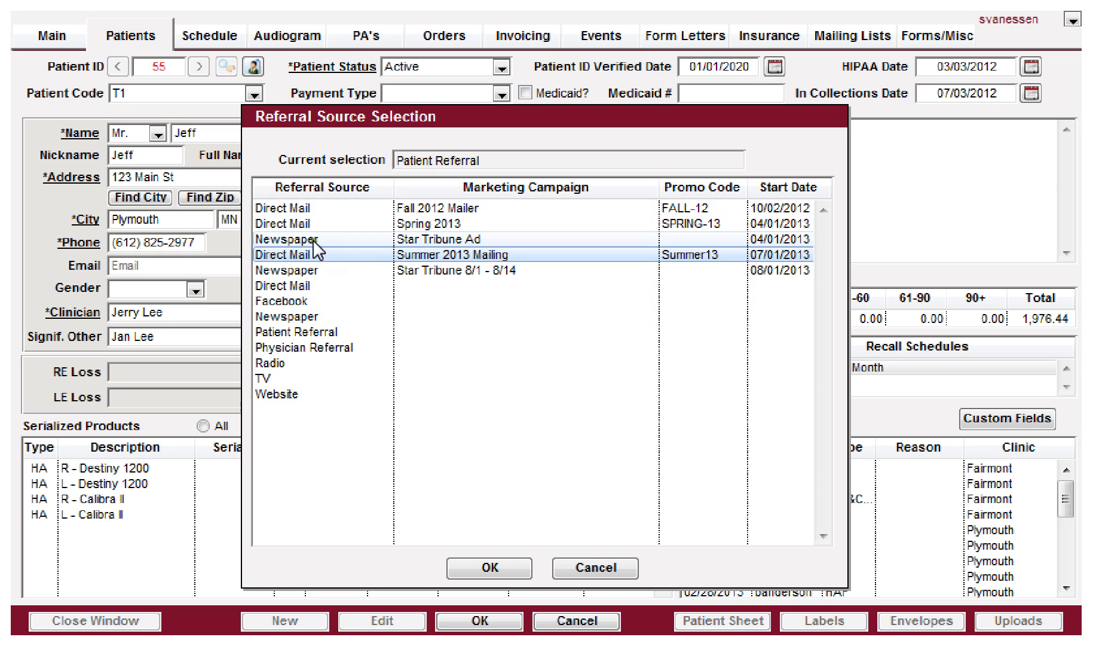
click(575, 568)
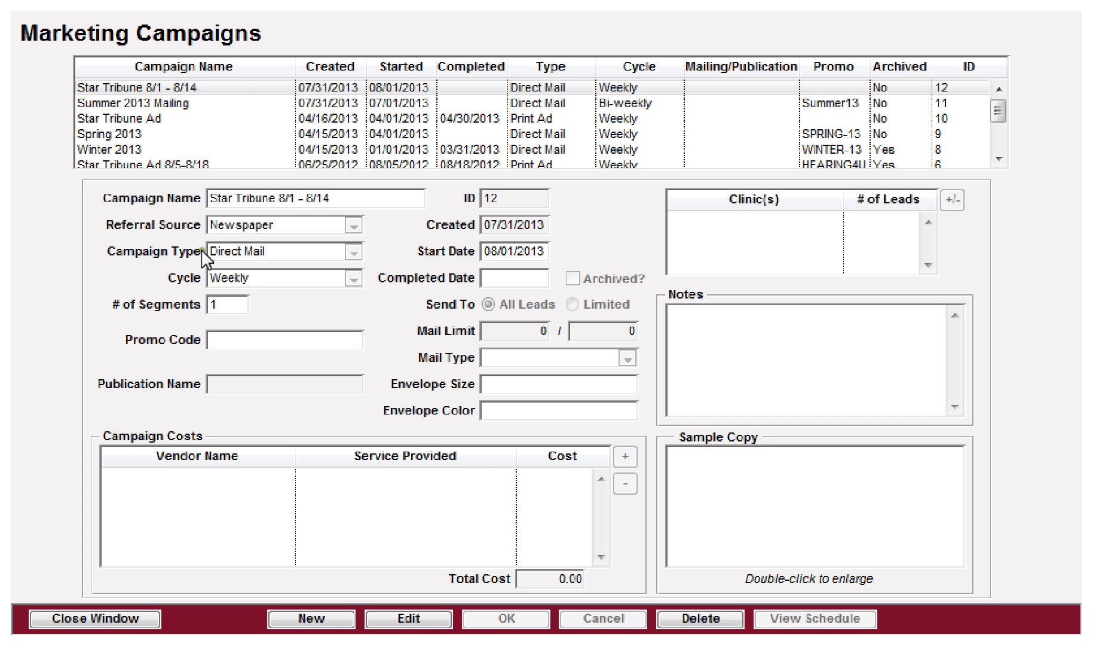
Step: Close the campaigns window, then view the Starkey and Unitron vendors' details in the Vendors list
click(96, 612)
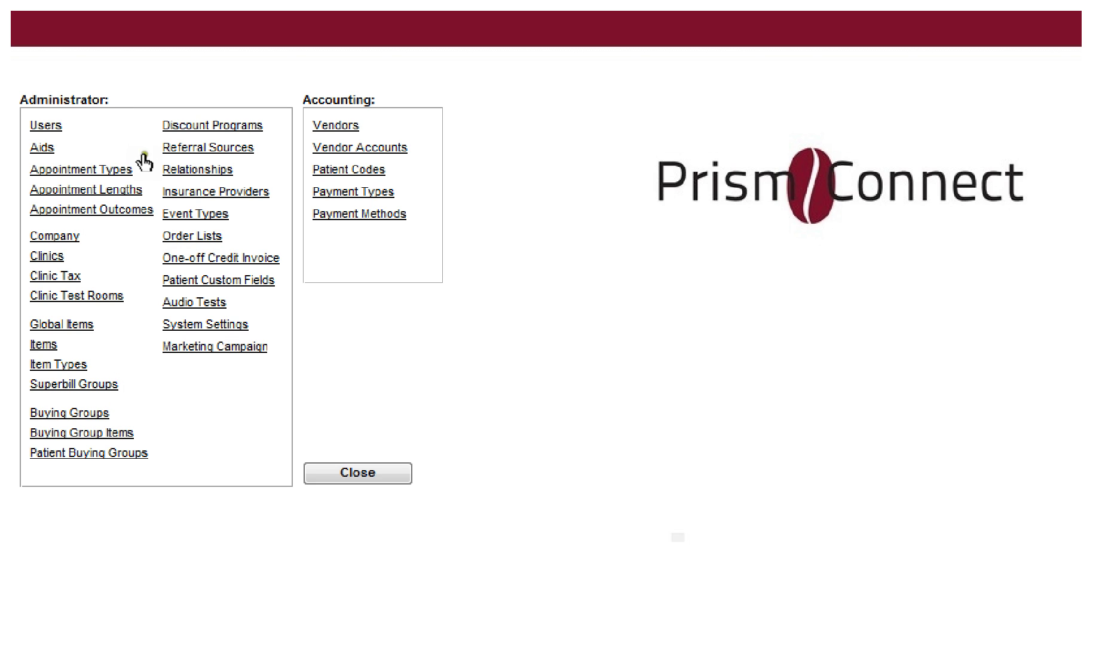
click(338, 127)
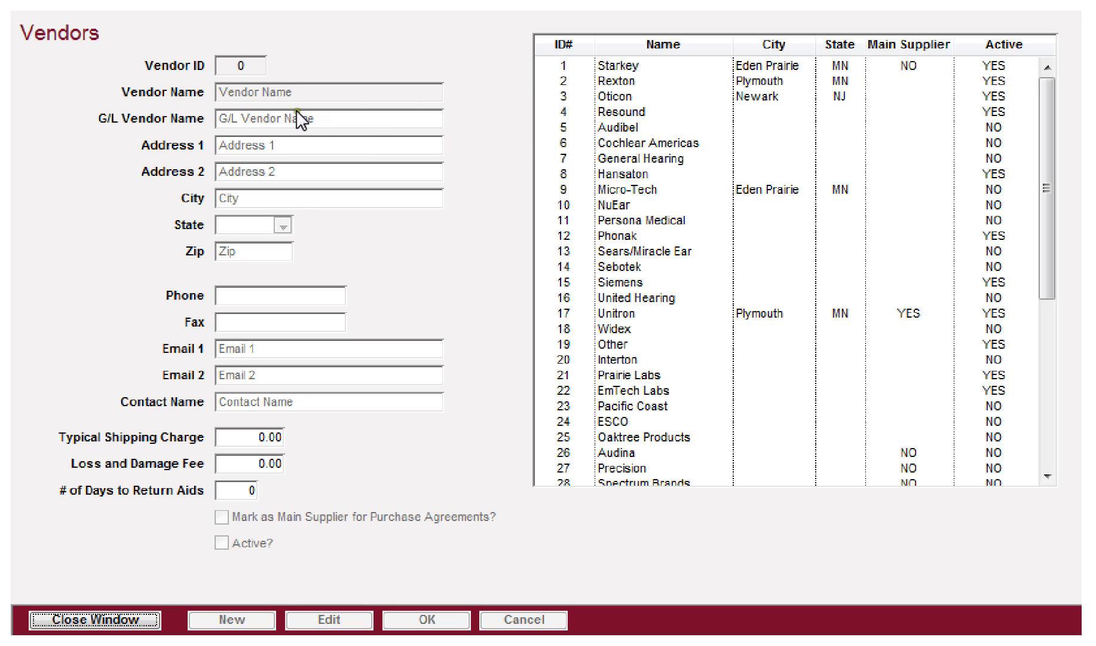
click(602, 62)
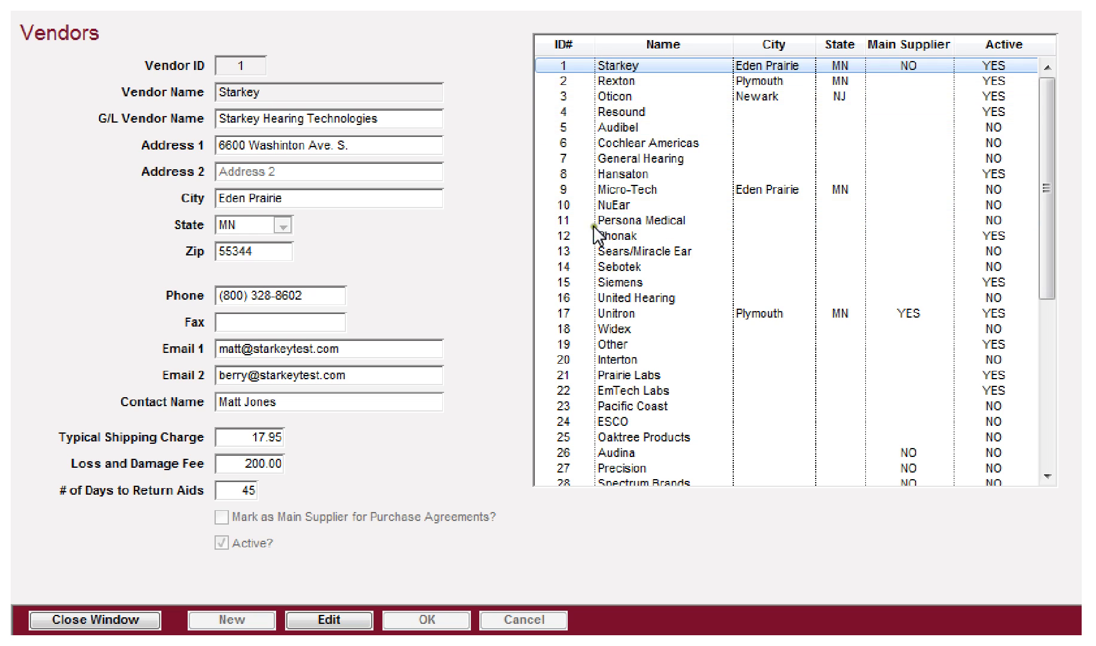
click(605, 309)
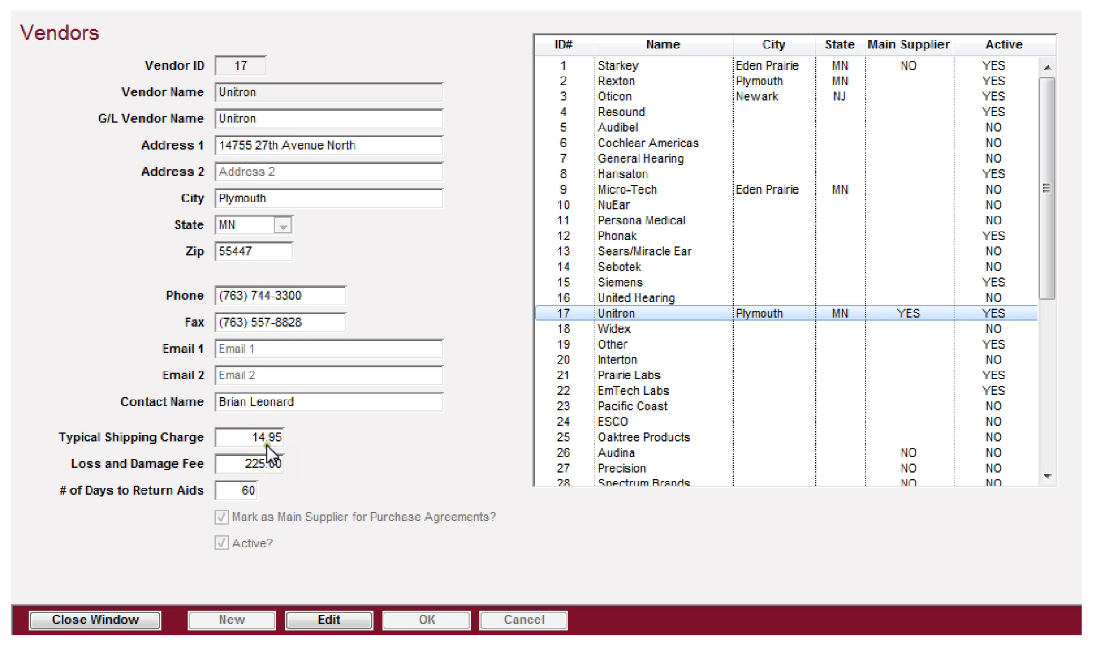
Step: Re-save the Unitron vendor record with Active still checked, then close the Vendors window
mouse_move(239, 446)
mouse_move(258, 469)
click(326, 620)
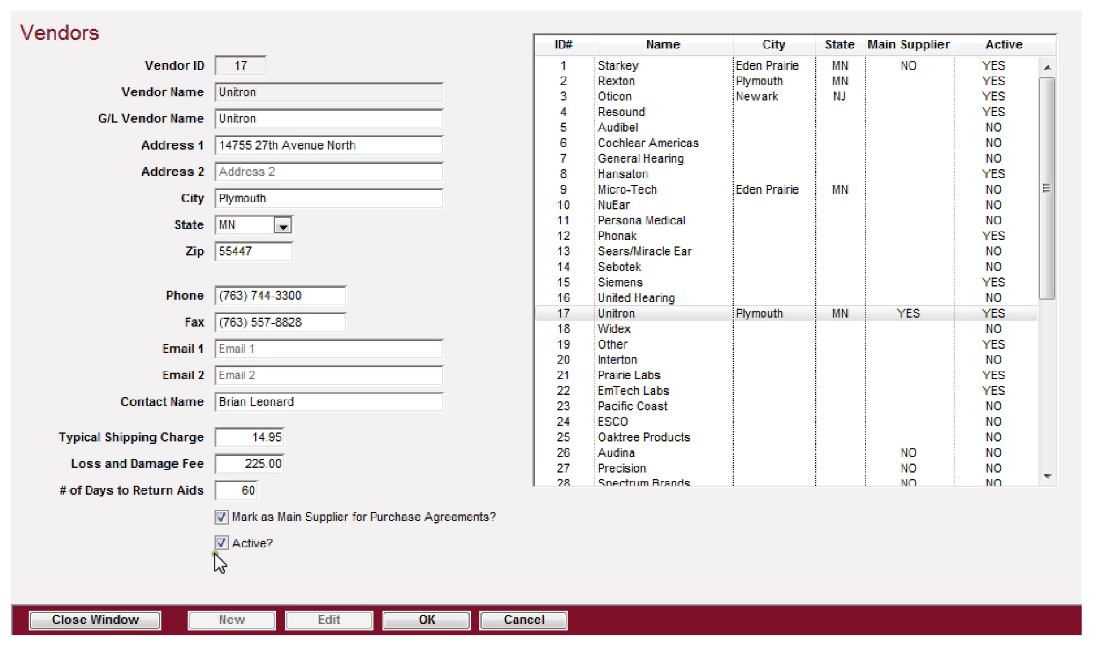
click(227, 545)
click(227, 546)
click(412, 621)
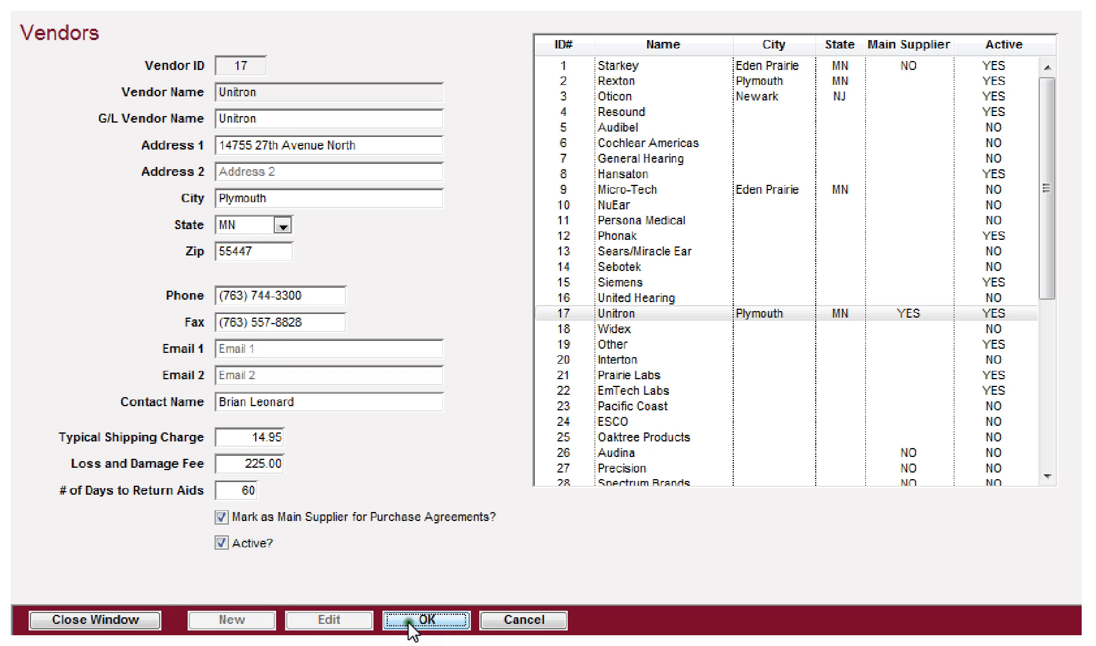
click(121, 622)
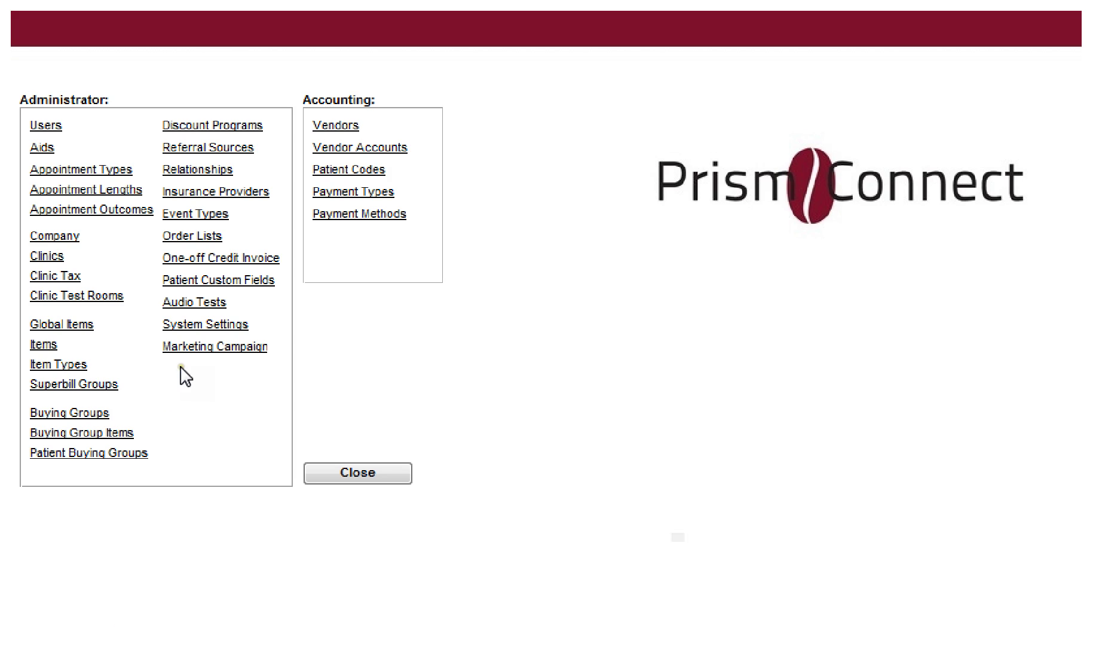
Step: In Vendor Accounts, add an ExSilent account number for the Brooklyn Park clinic as Ship To, and save it
click(390, 149)
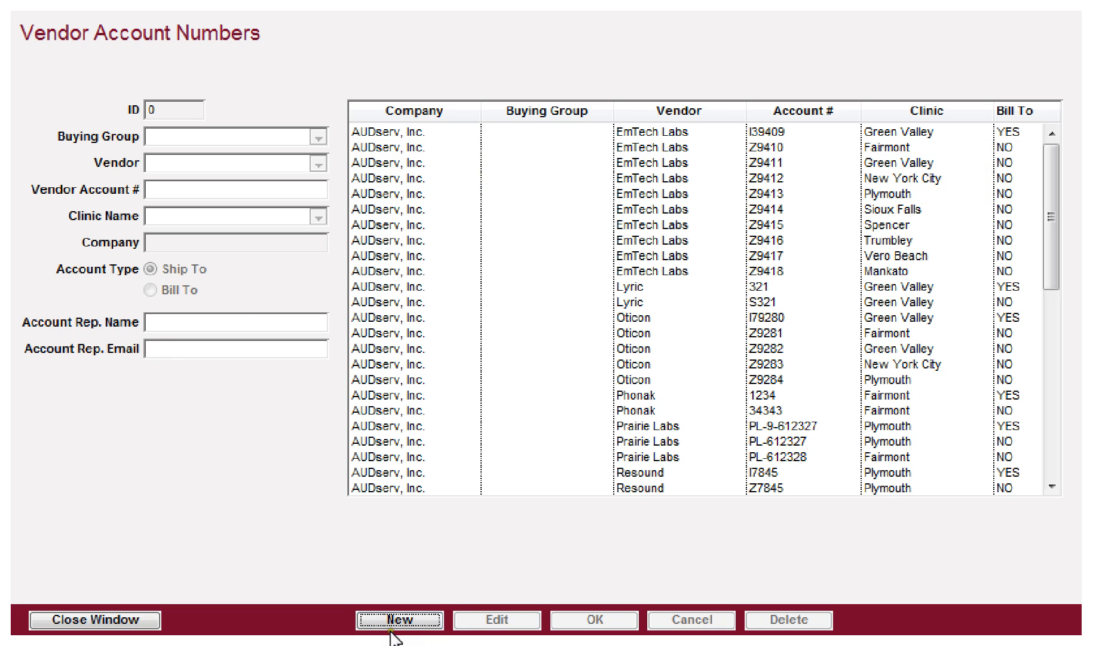
click(412, 619)
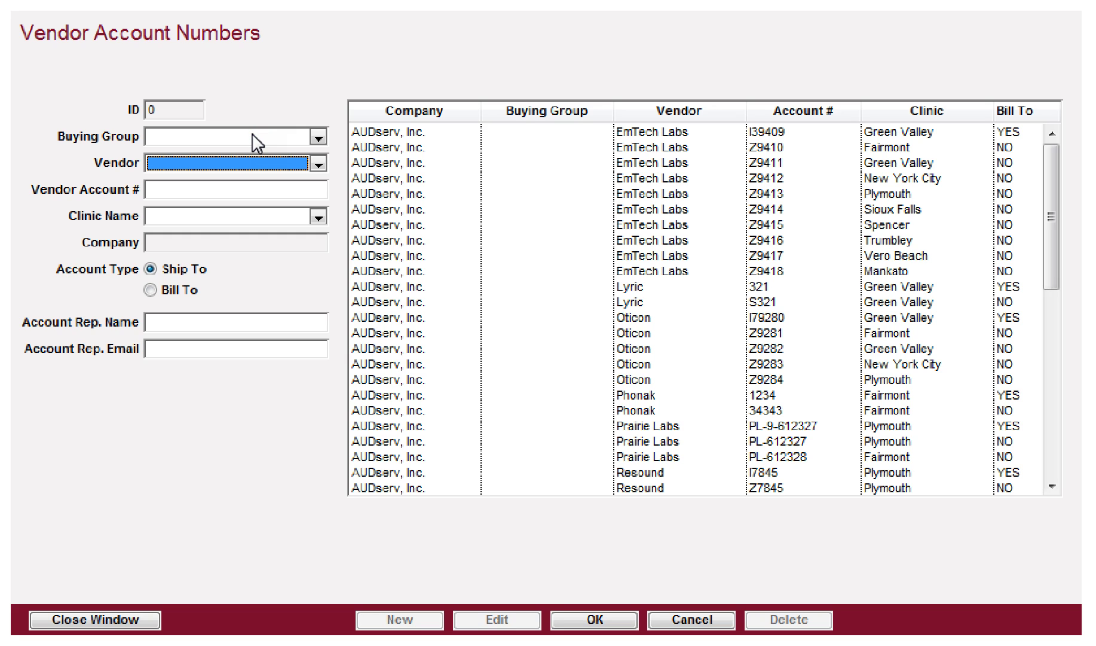
click(208, 163)
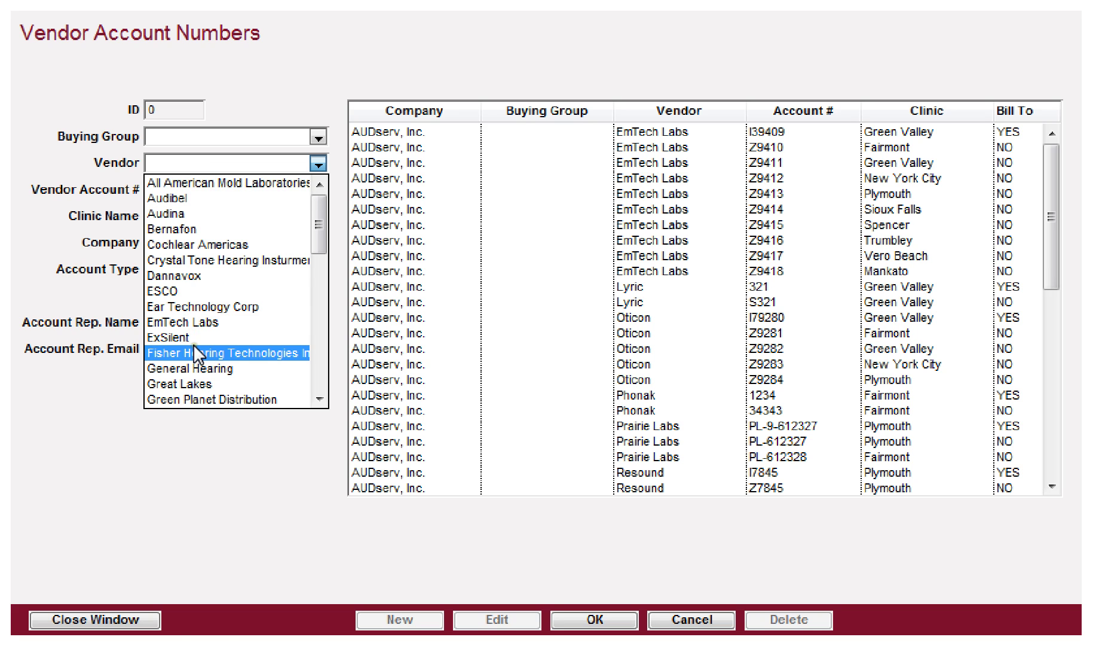
scroll(193, 344, down, 1)
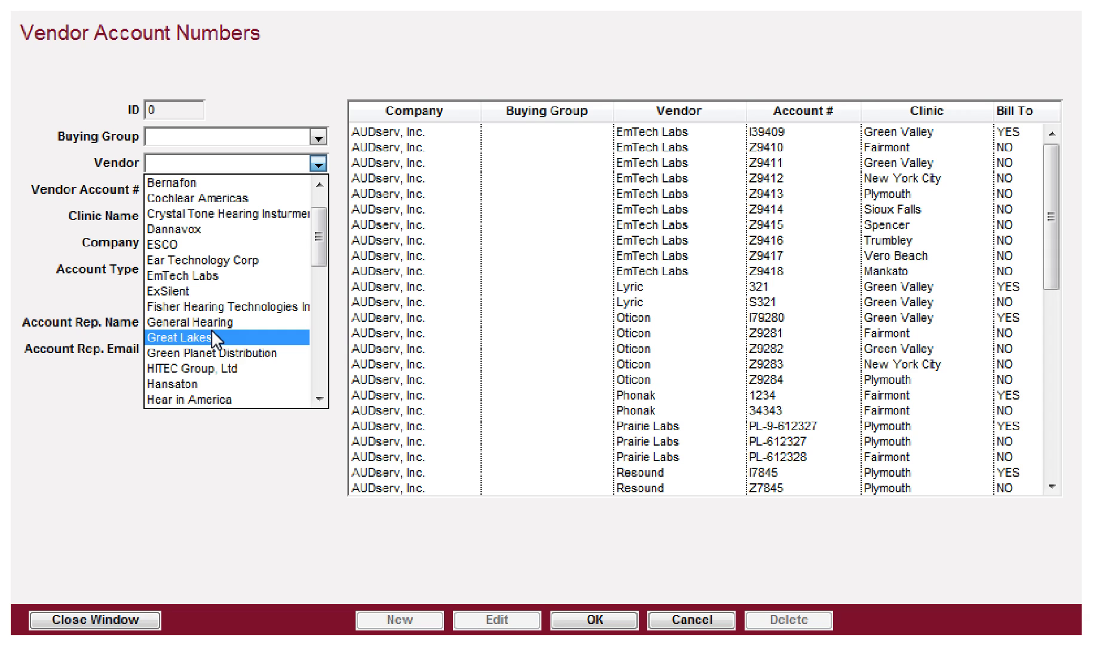
click(196, 292)
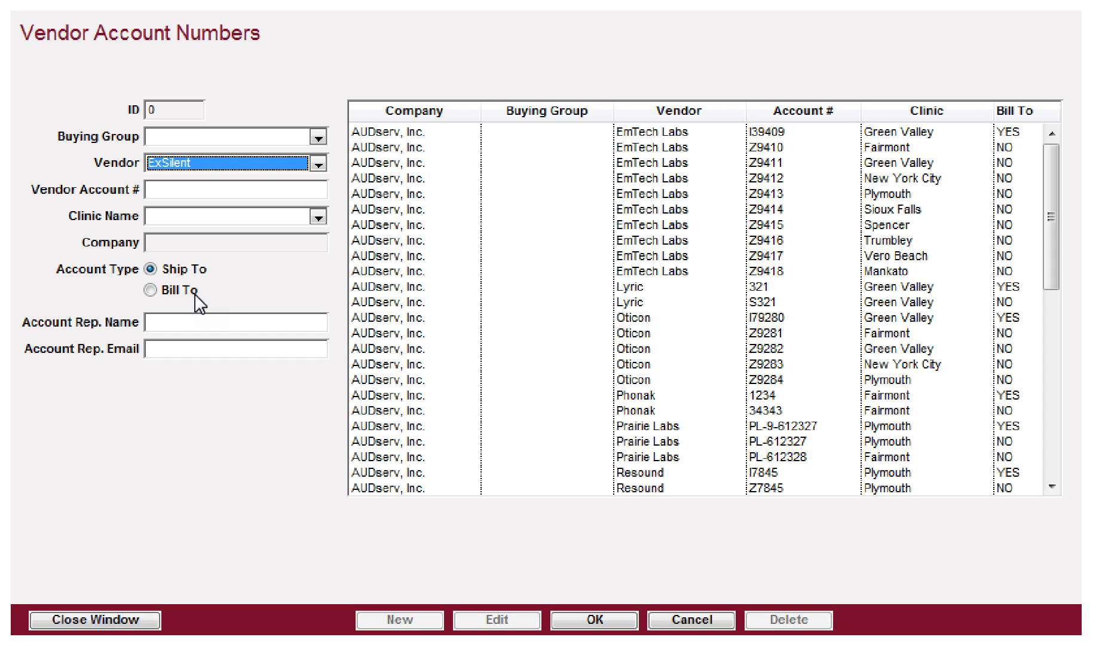
key(Tab)
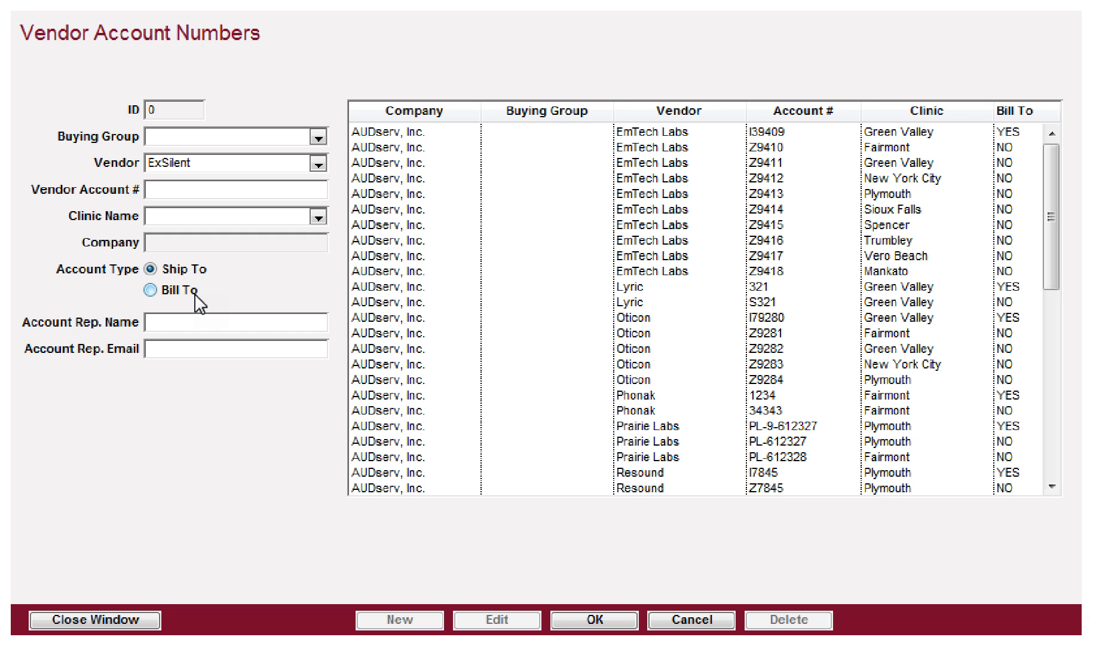
text(321321321)
key(Tab)
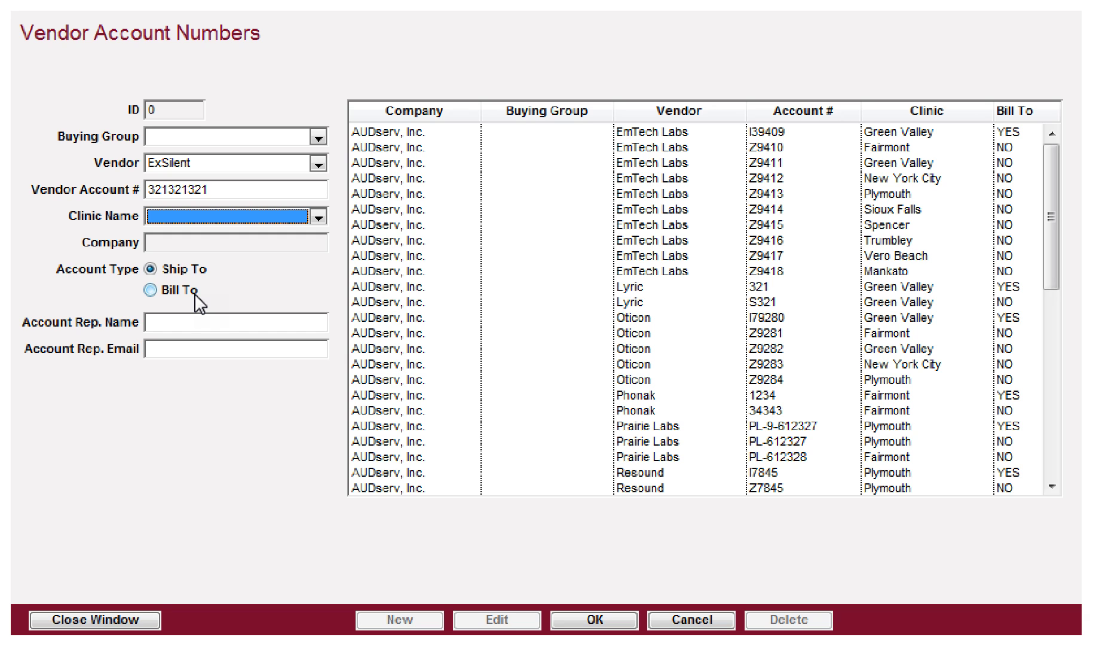
key(Down)
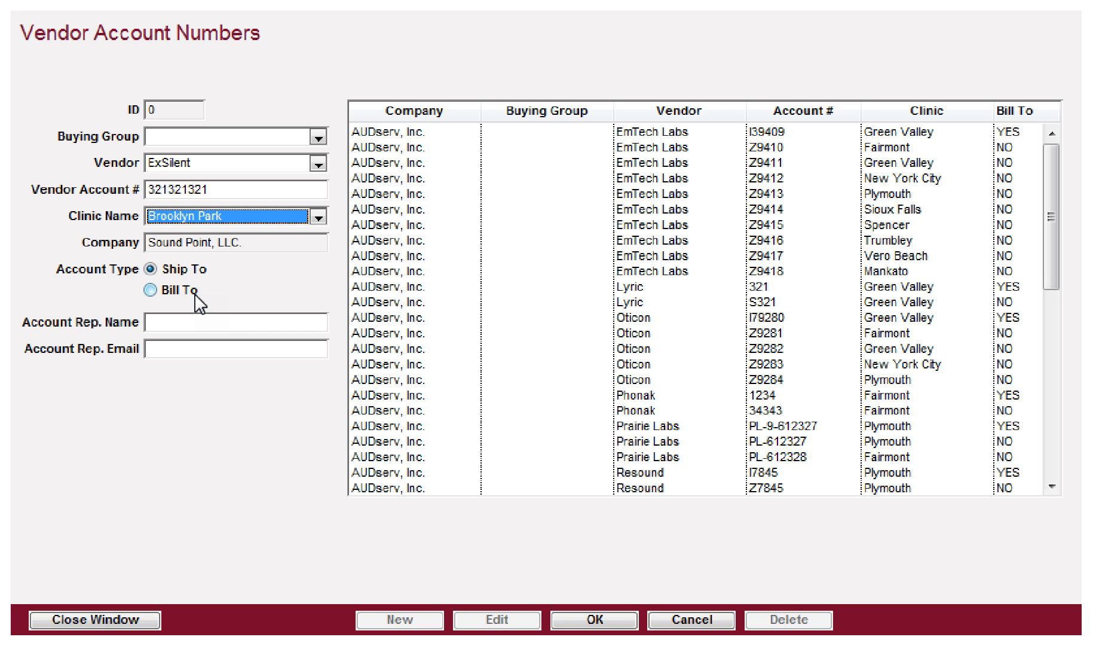
key(Tab)
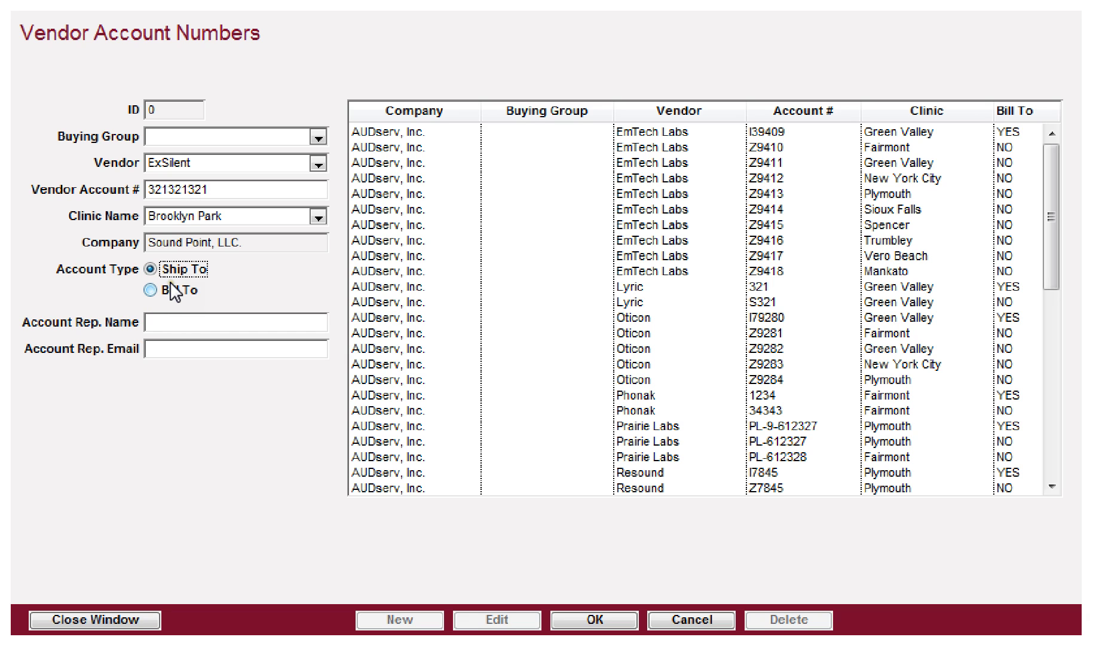
click(160, 323)
click(595, 620)
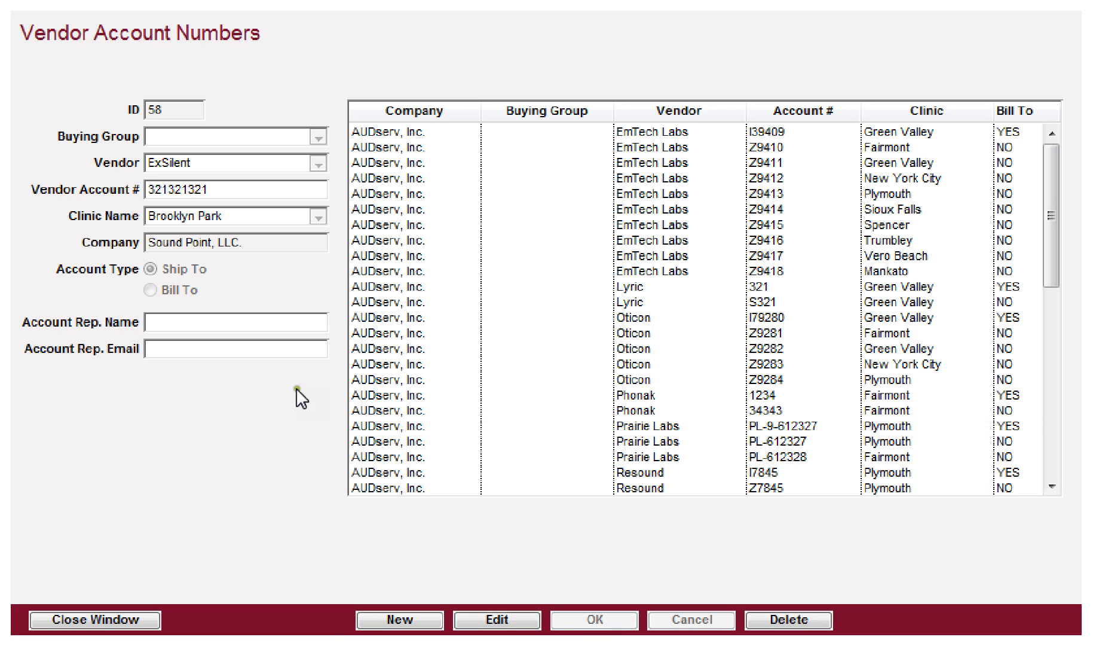
Step: Add another ExSilent account number for Brooklyn Park with account type Bill To, and save it
click(421, 620)
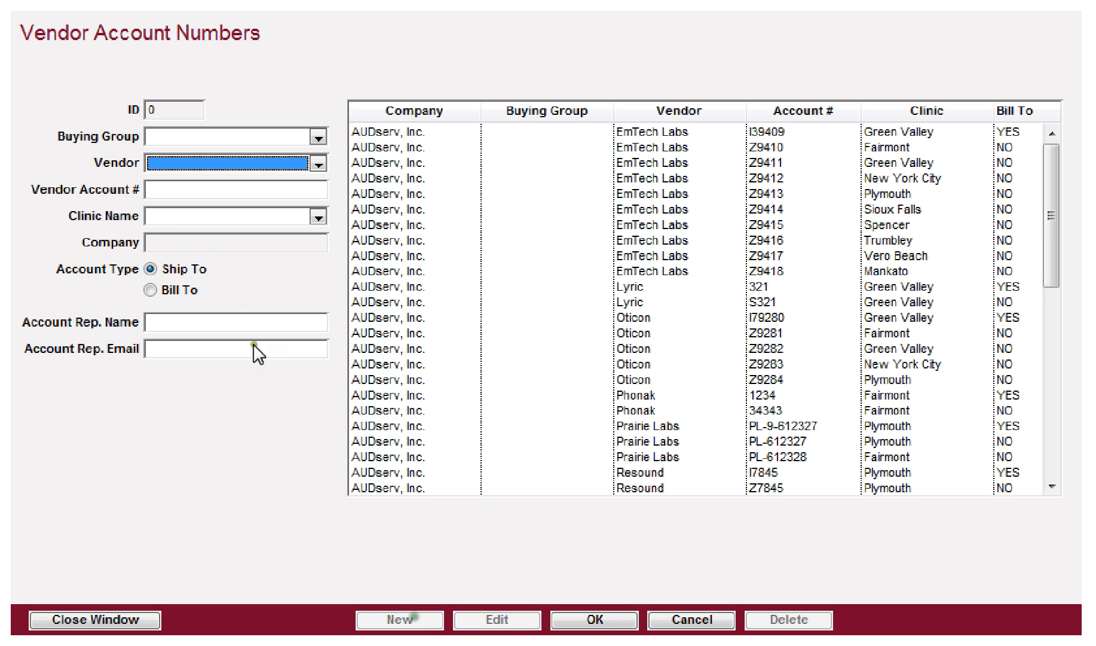
click(199, 162)
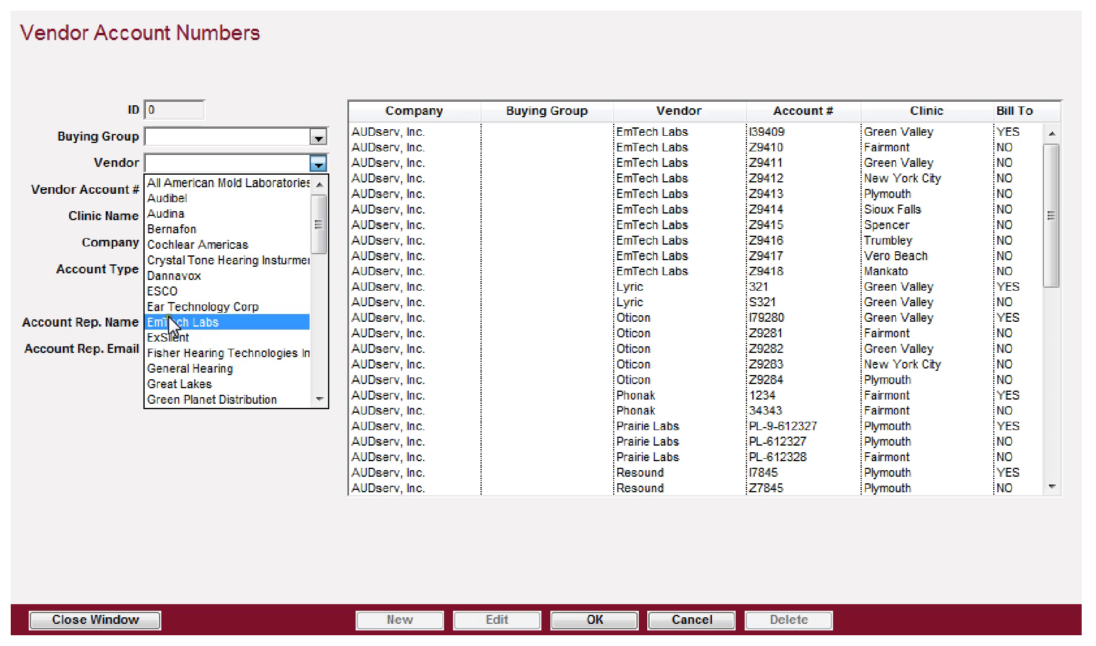
click(168, 337)
click(207, 189)
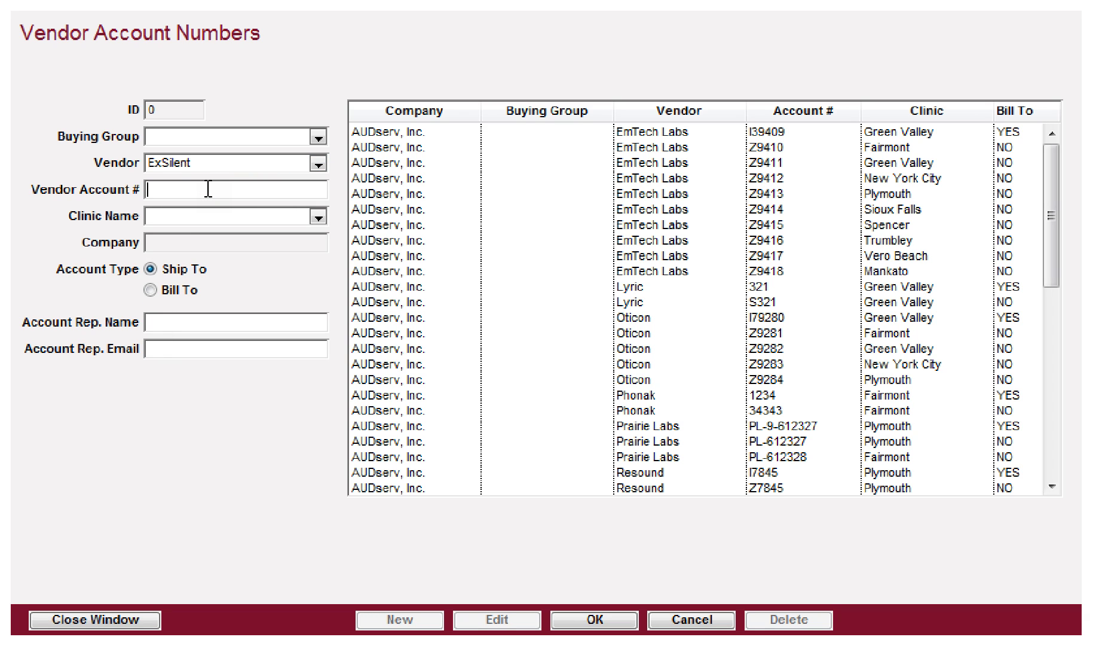
text(BT-6654654)
key(Tab)
key(Down)
key(Tab)
click(151, 291)
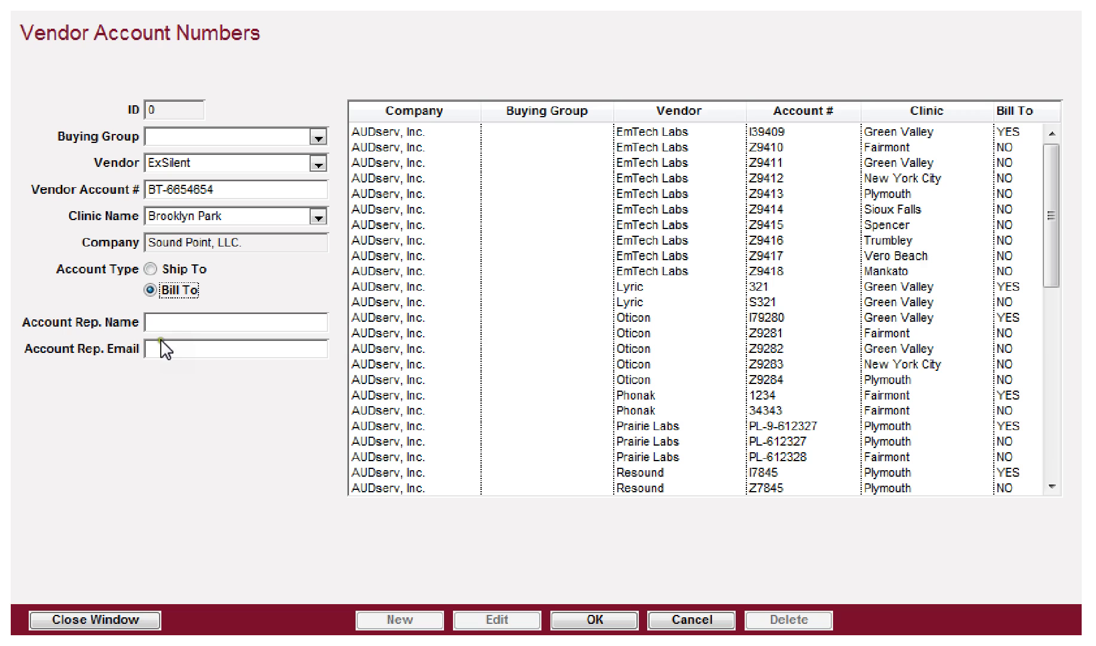
click(593, 617)
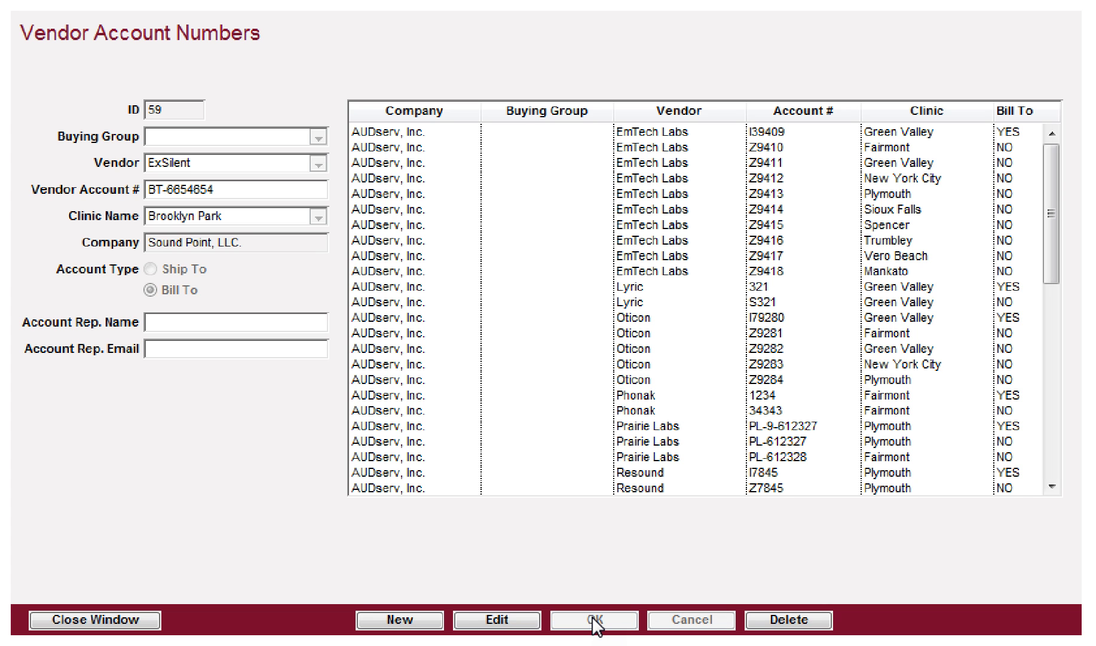
drag(1047, 183, 1073, 212)
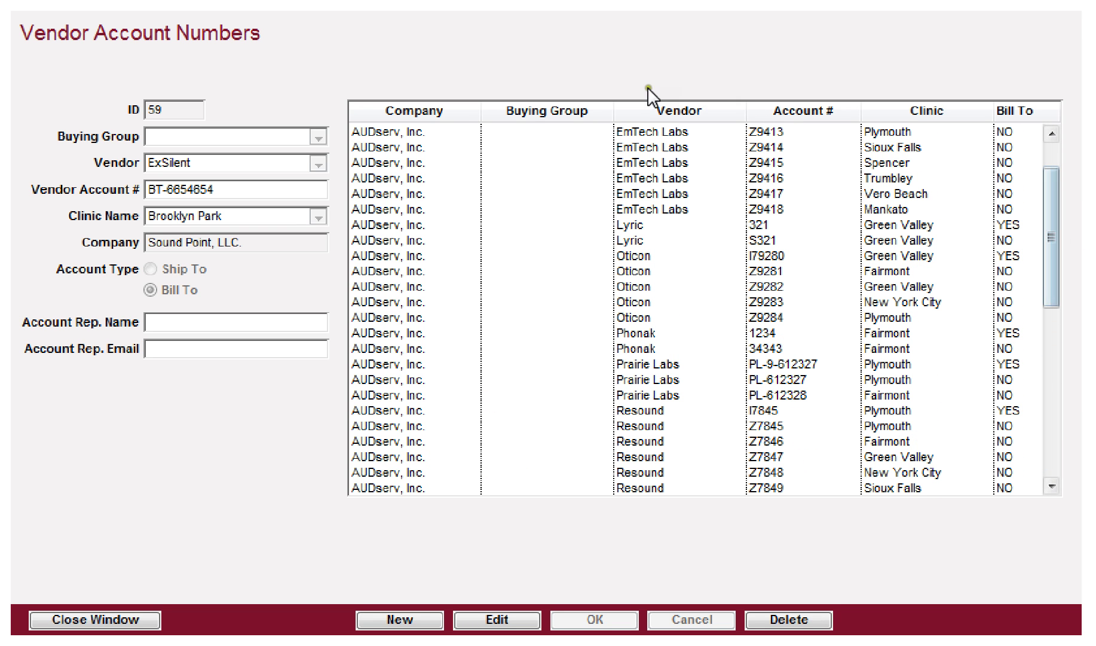
Step: Sort the account list by Vendor and select the ExSilent Bill To row
click(673, 113)
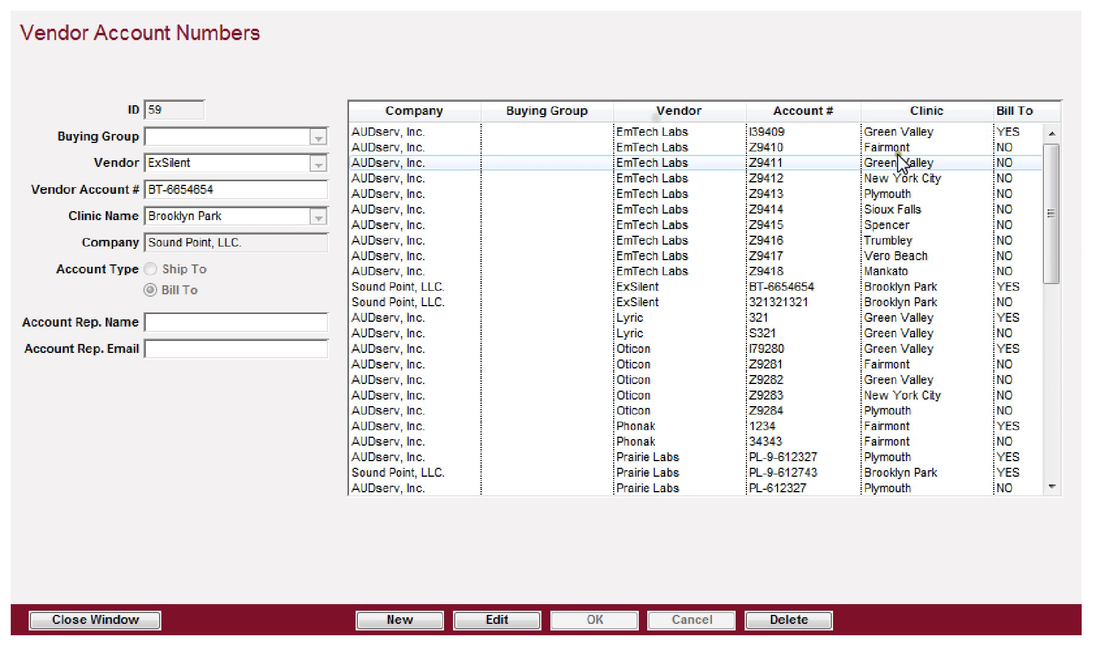
click(643, 286)
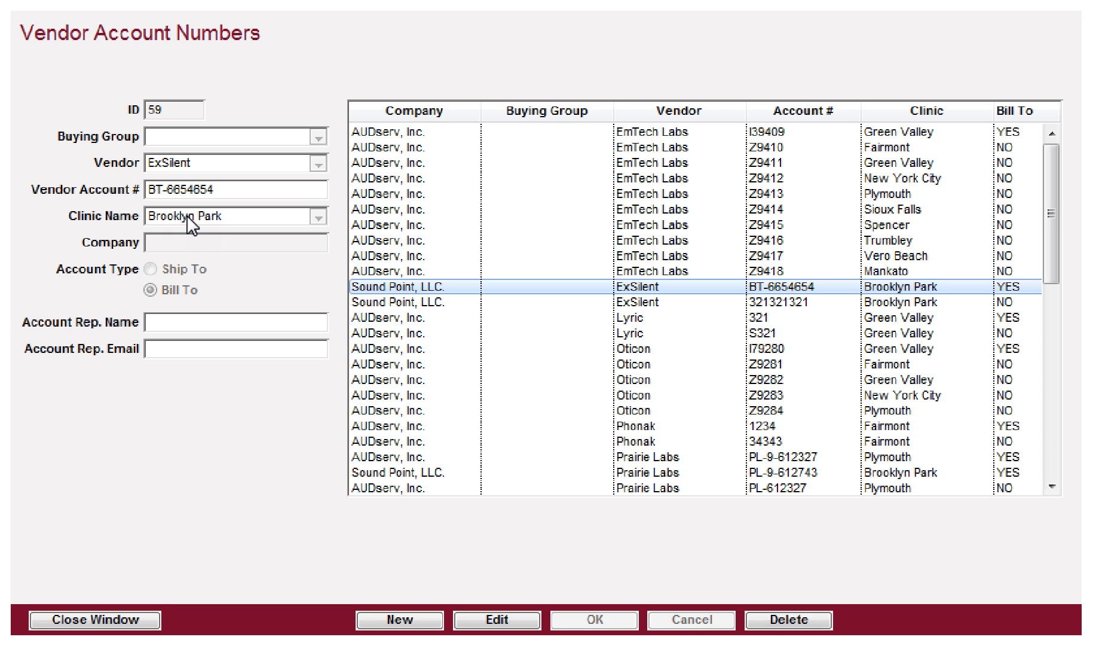
Step: Start a new vendor account with buying group BuyHealth and vendor ExSilent
click(388, 620)
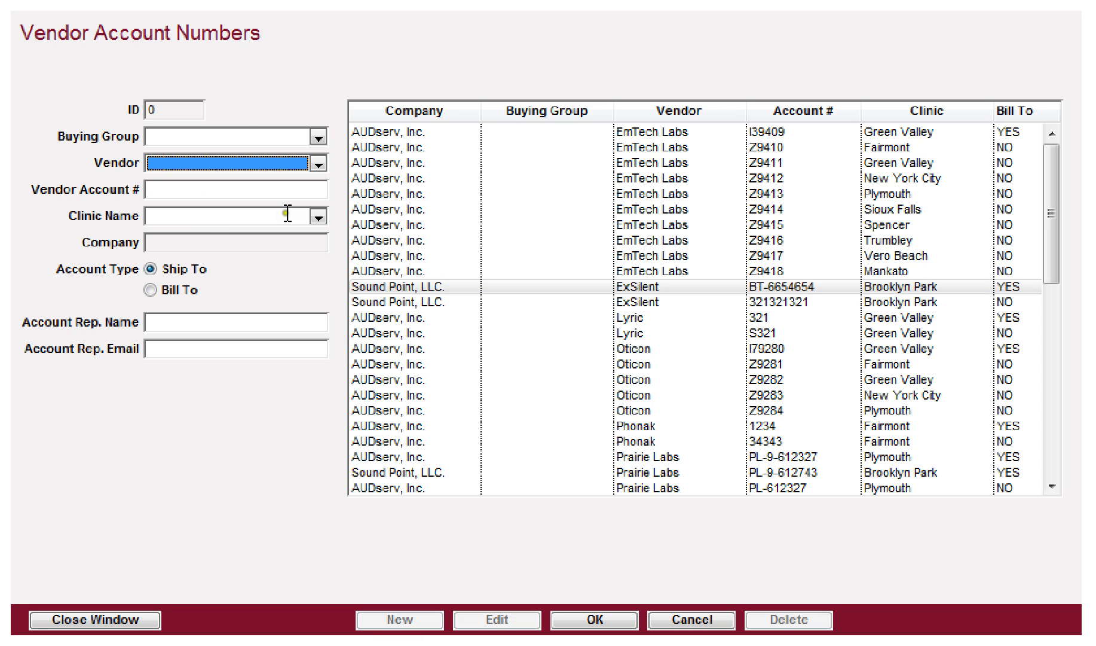
click(317, 137)
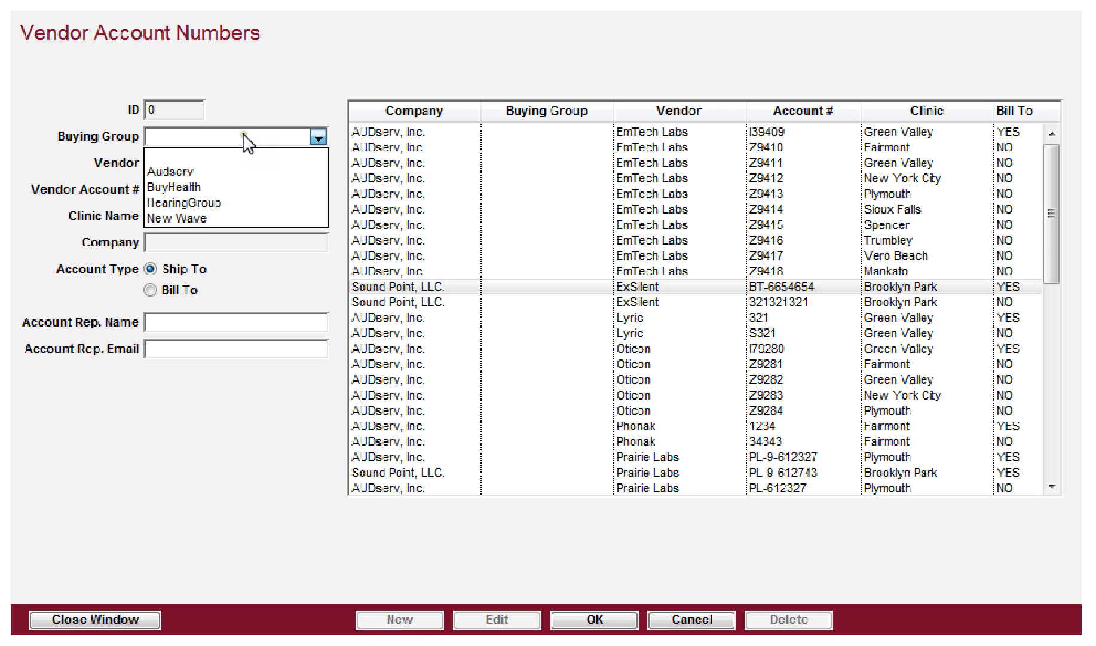
click(190, 187)
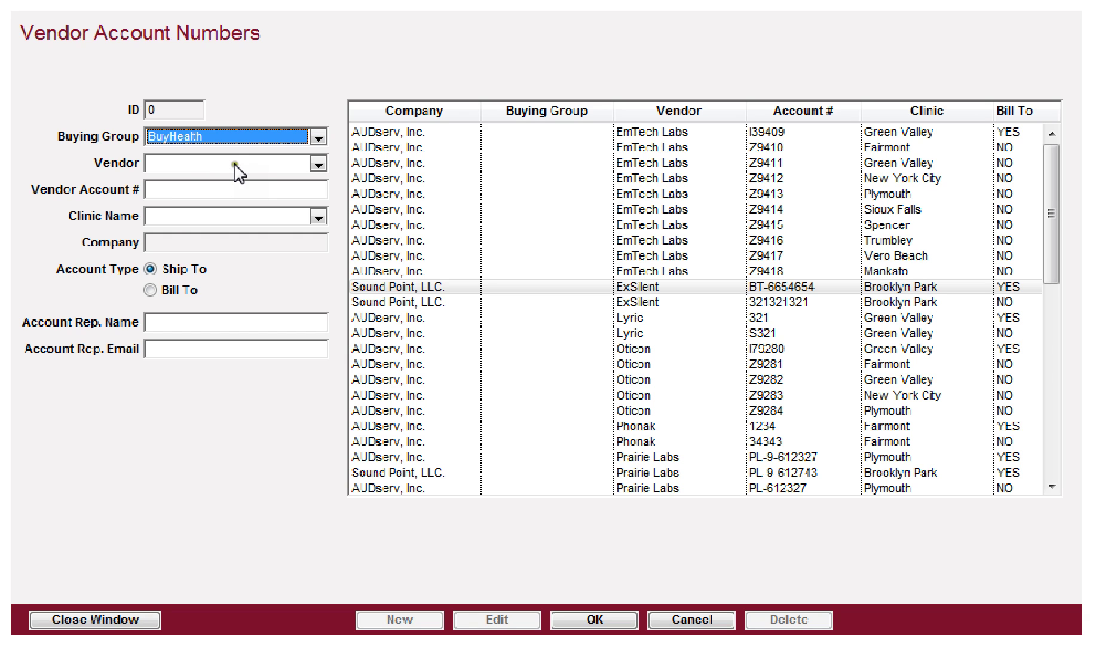
click(234, 165)
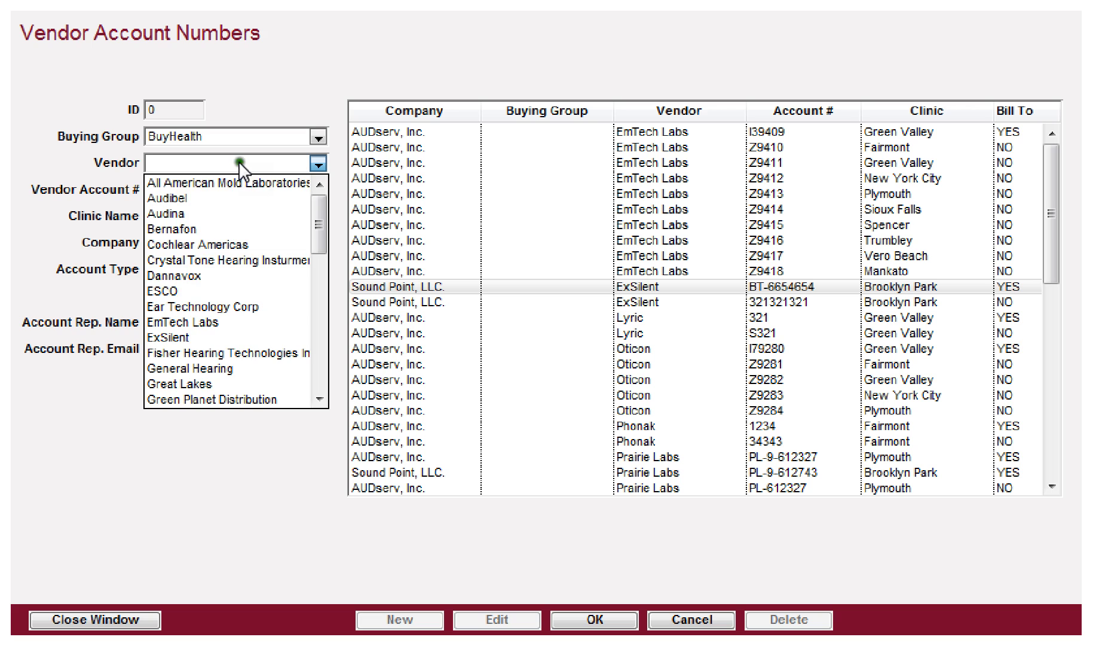
click(170, 338)
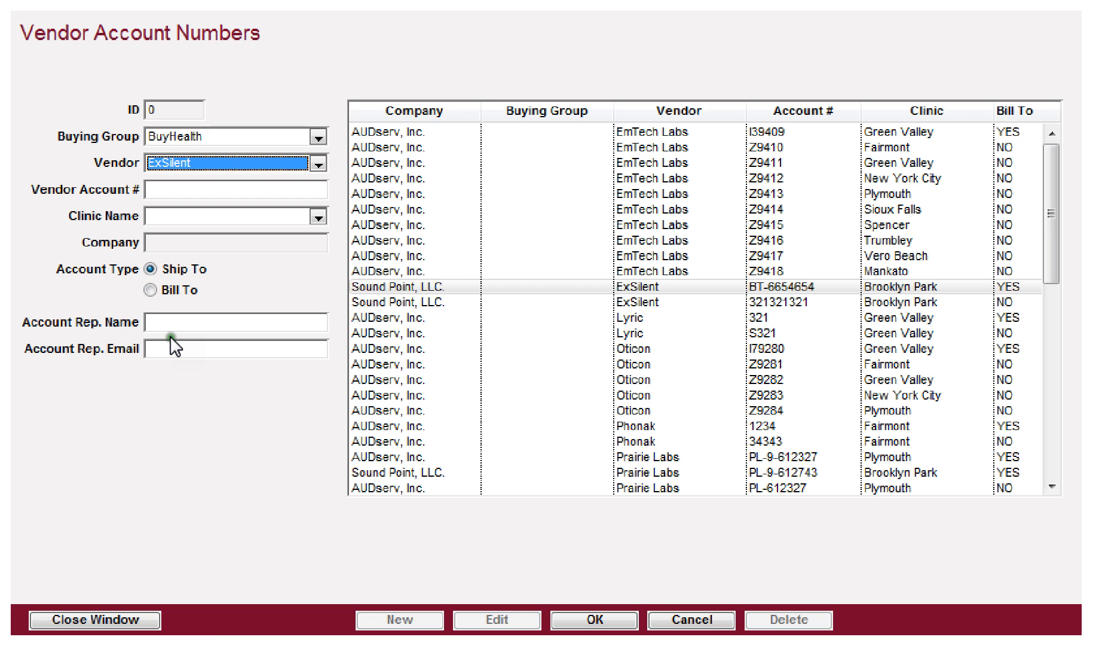
click(190, 189)
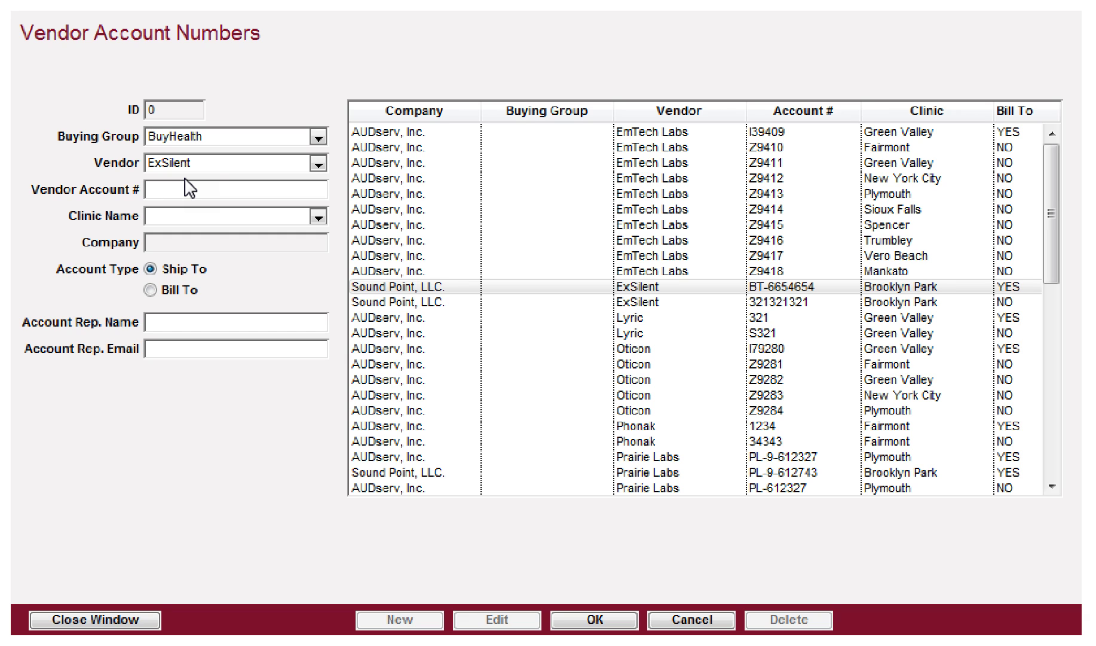
Step: Enter the account number, set clinic Brooklyn Park and type Bill To, and save
text(79879879)
key(Tab)
text(b)
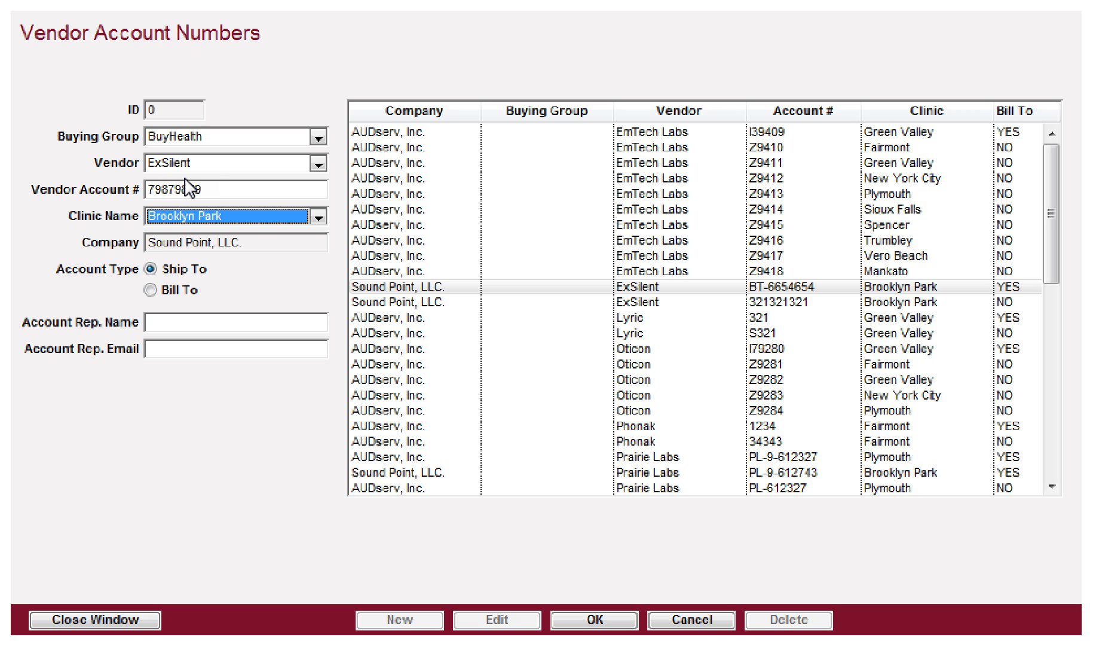
key(Tab)
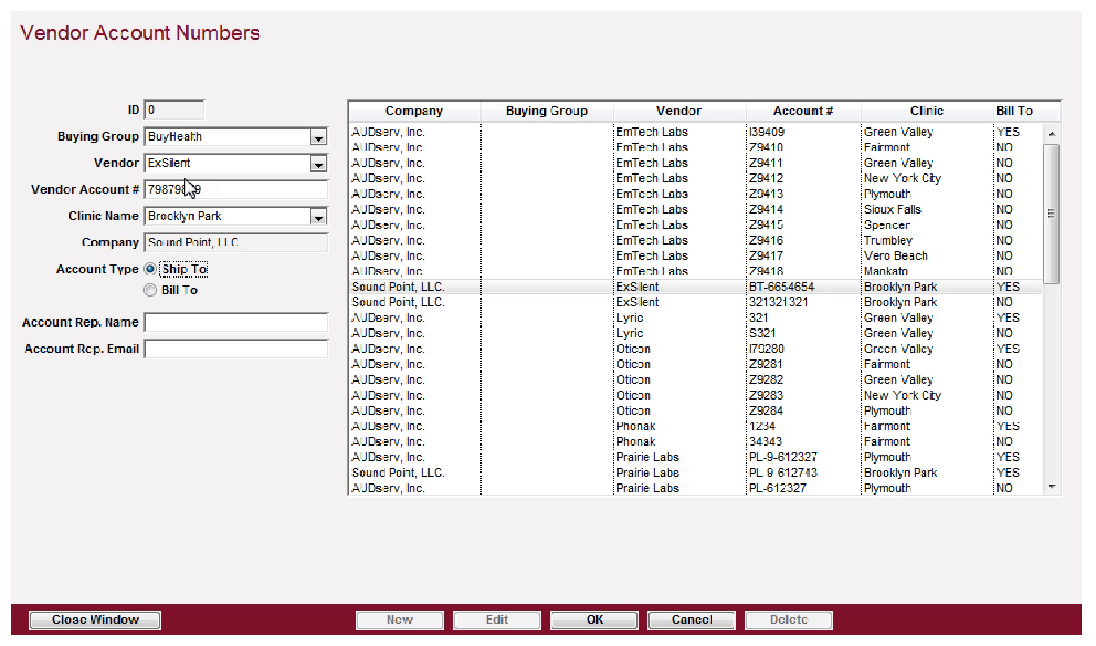
key(Down)
key(Tab)
click(594, 620)
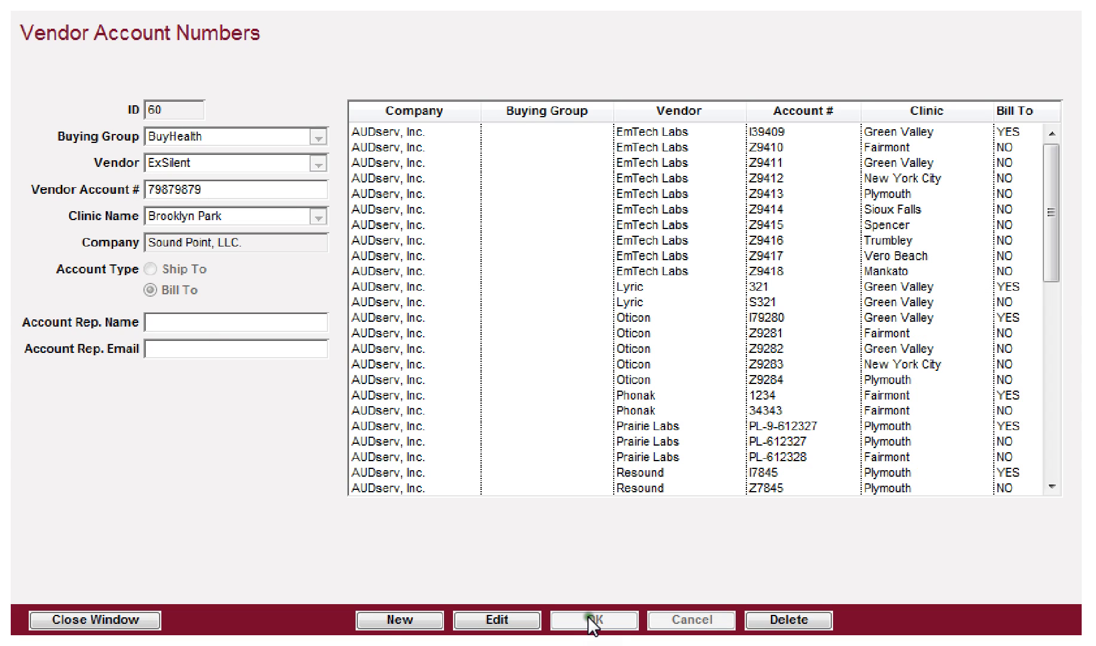
scroll(495, 320, down, 8)
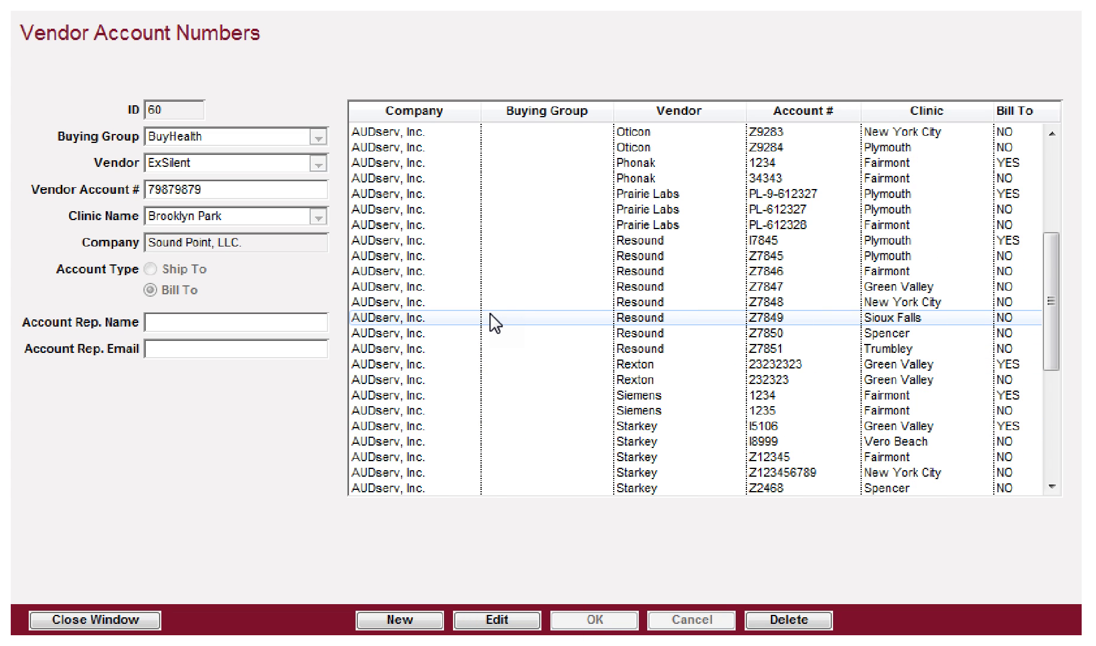
scroll(491, 314, down, 3)
scroll(490, 314, up, 8)
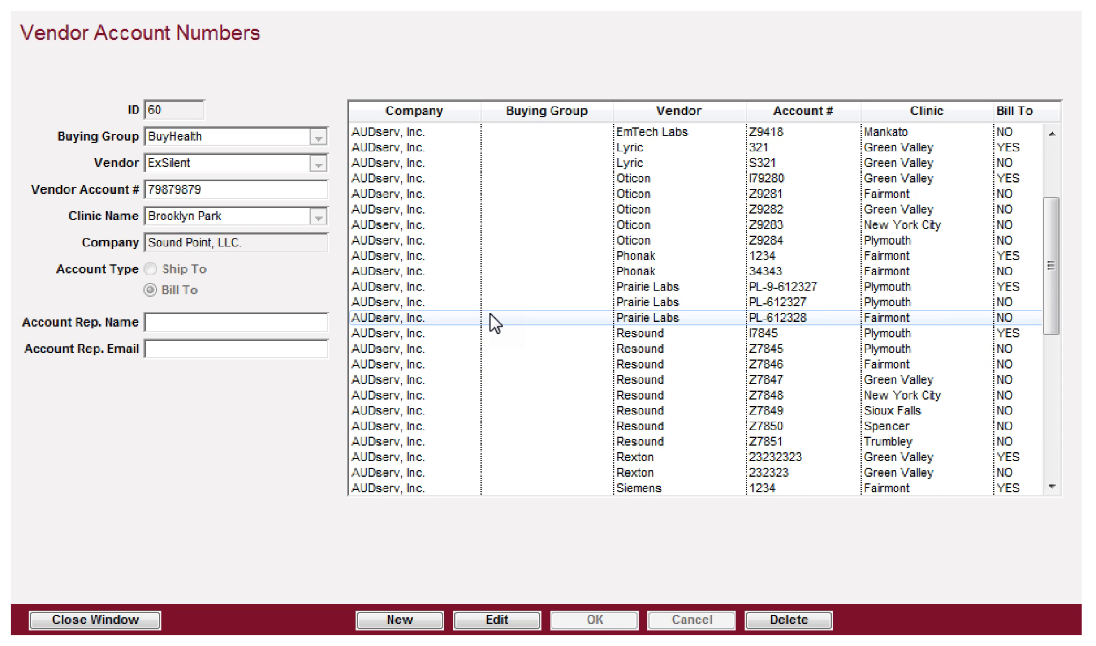
click(97, 620)
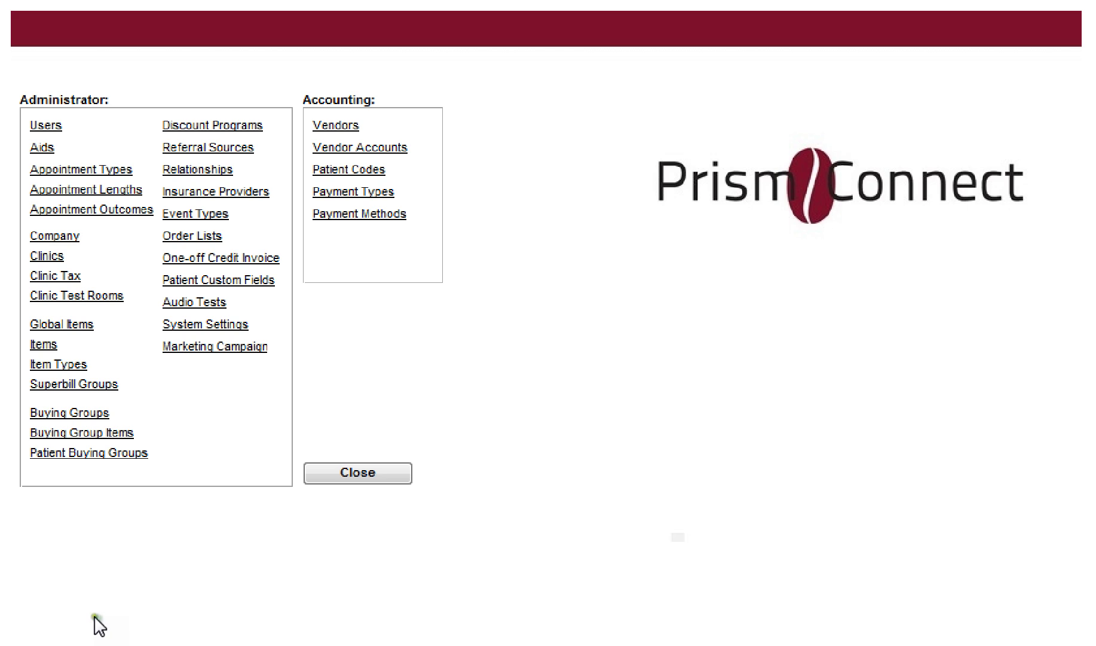
click(345, 173)
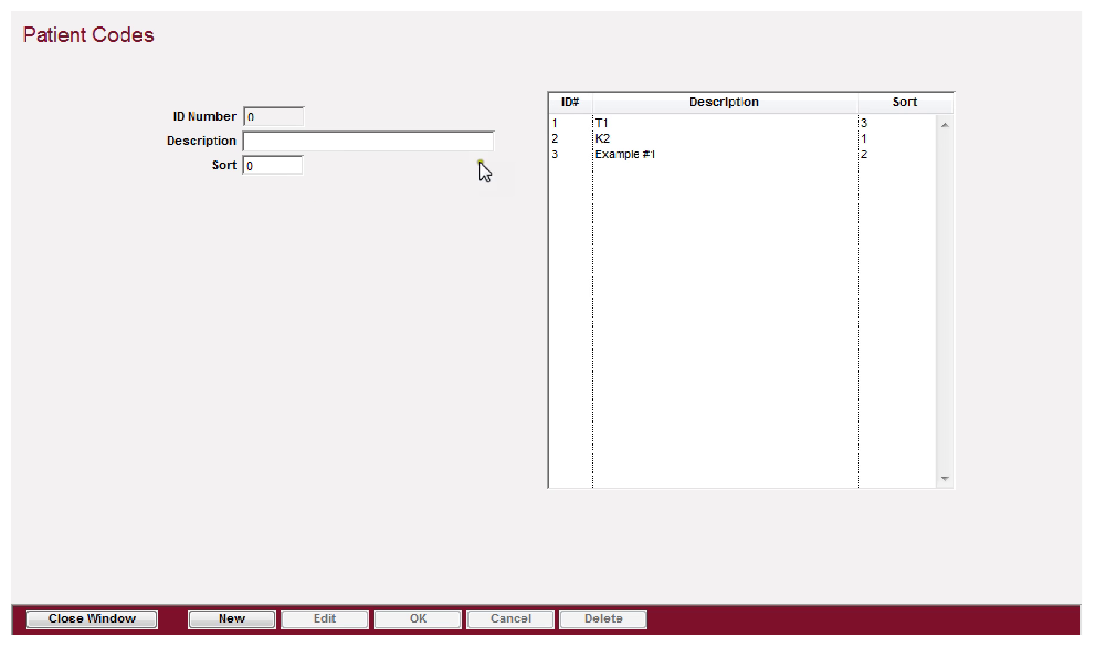
click(587, 154)
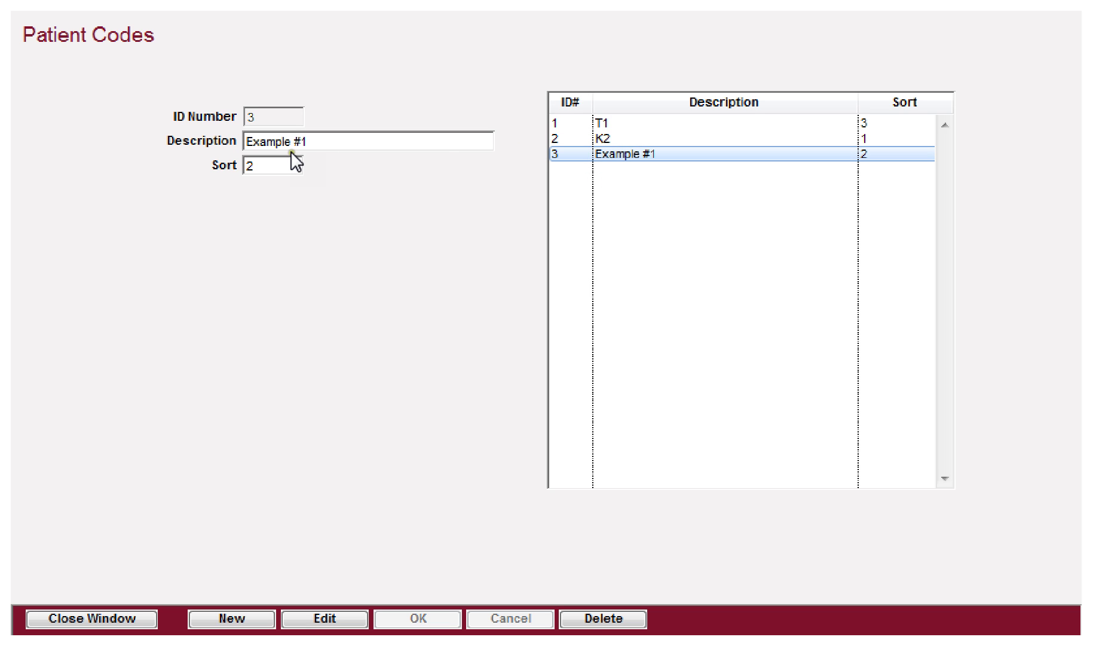
click(267, 168)
click(254, 160)
click(127, 622)
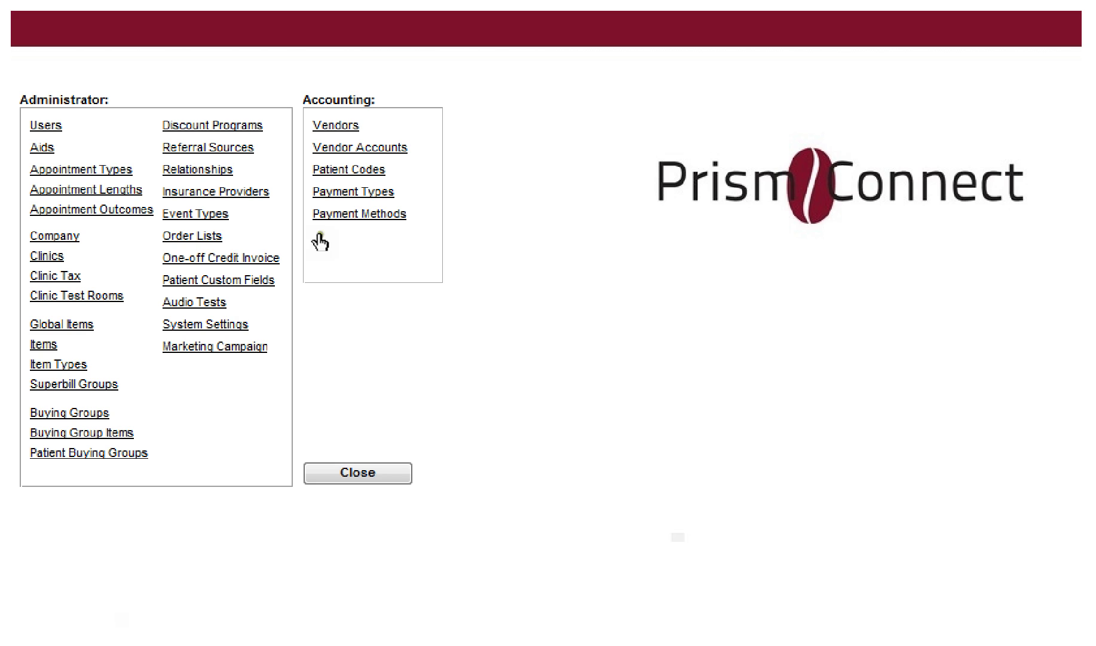
click(352, 197)
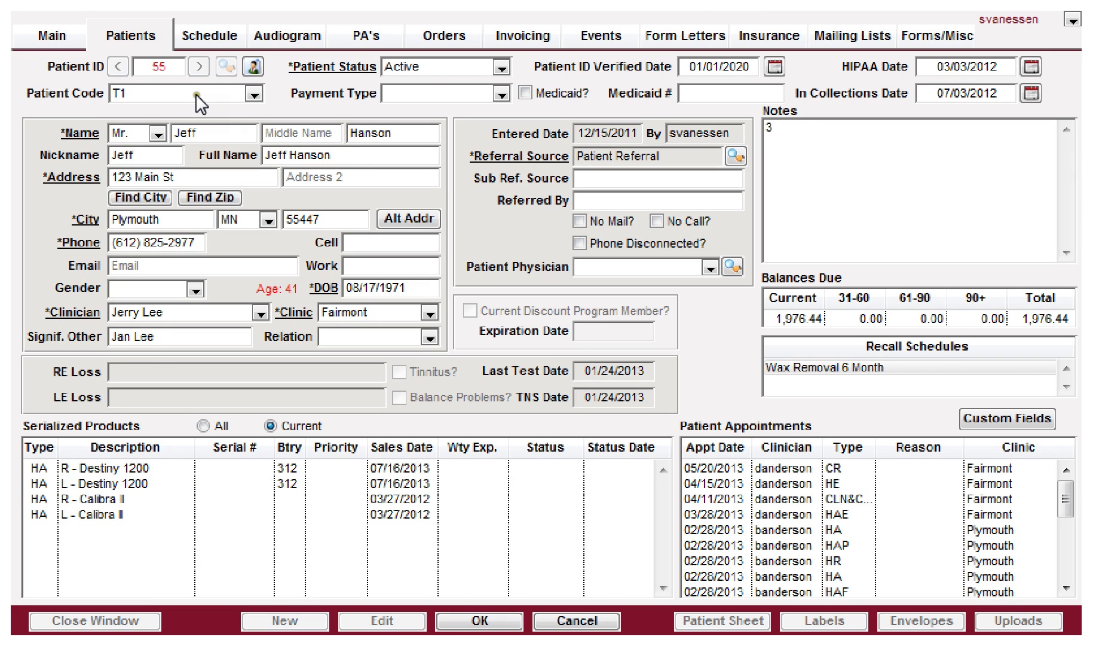
click(178, 94)
click(178, 97)
click(425, 94)
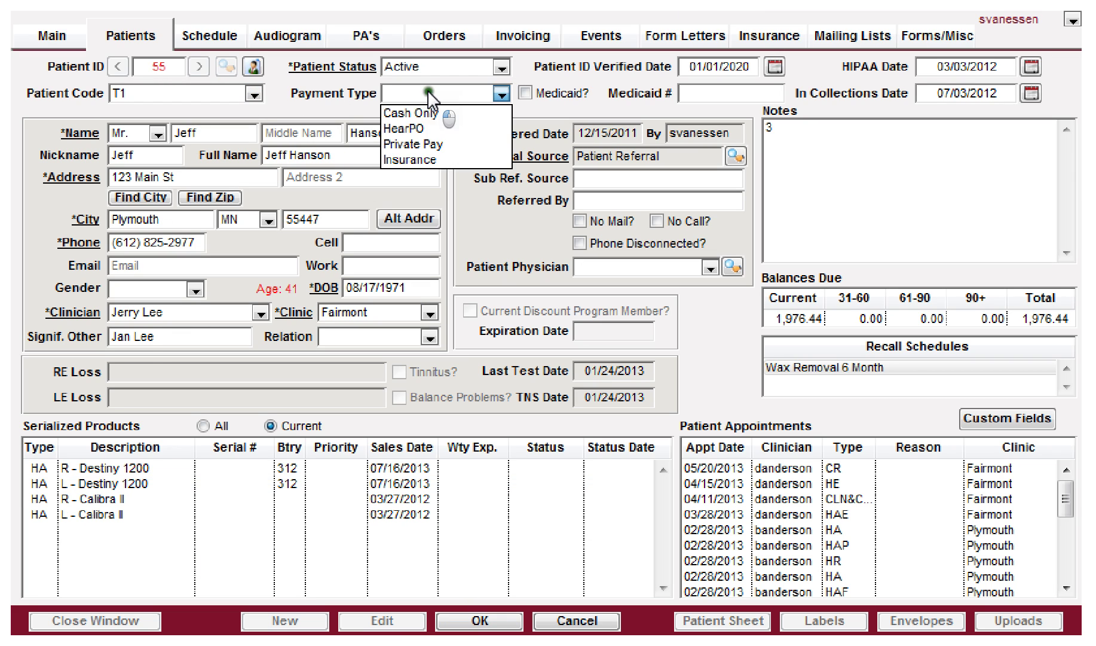
click(428, 96)
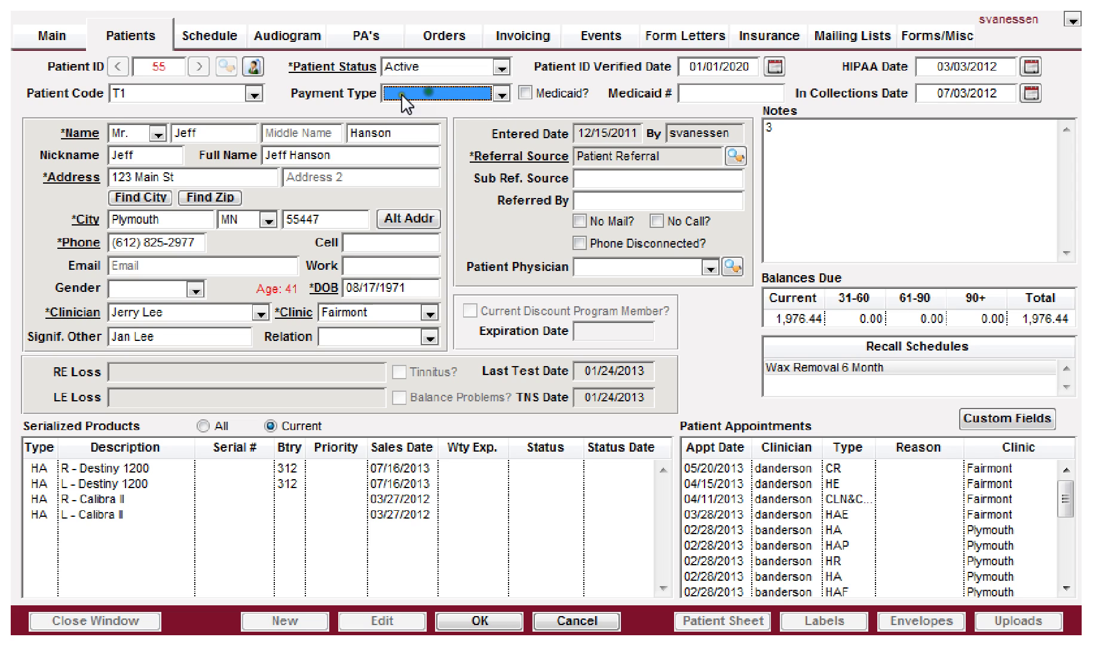
click(180, 94)
key(Escape)
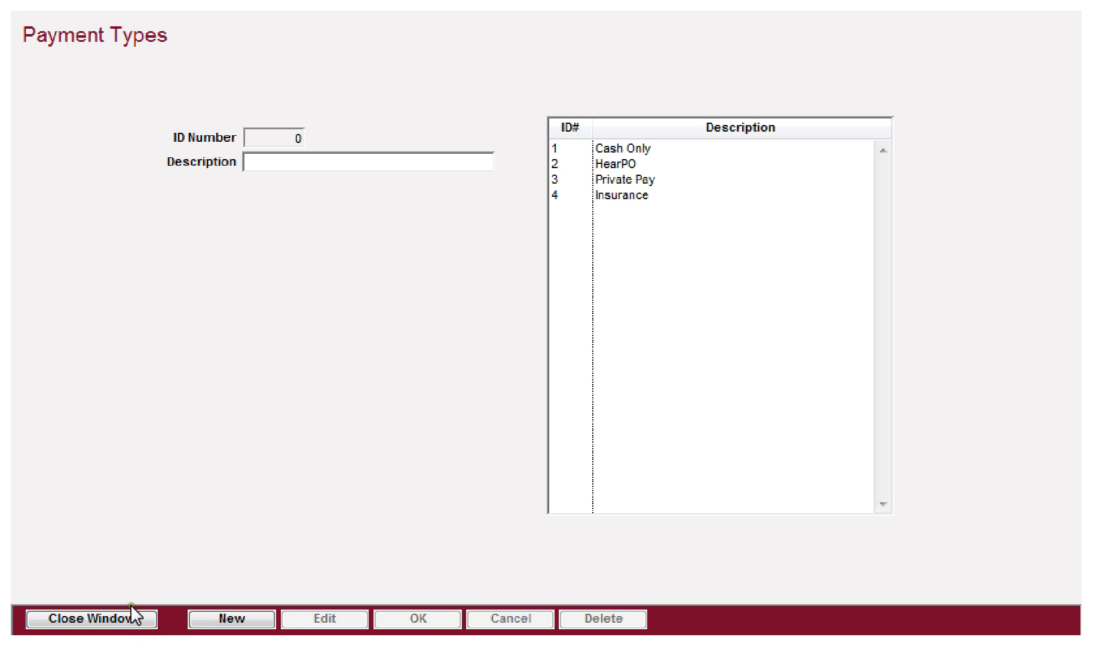
click(103, 615)
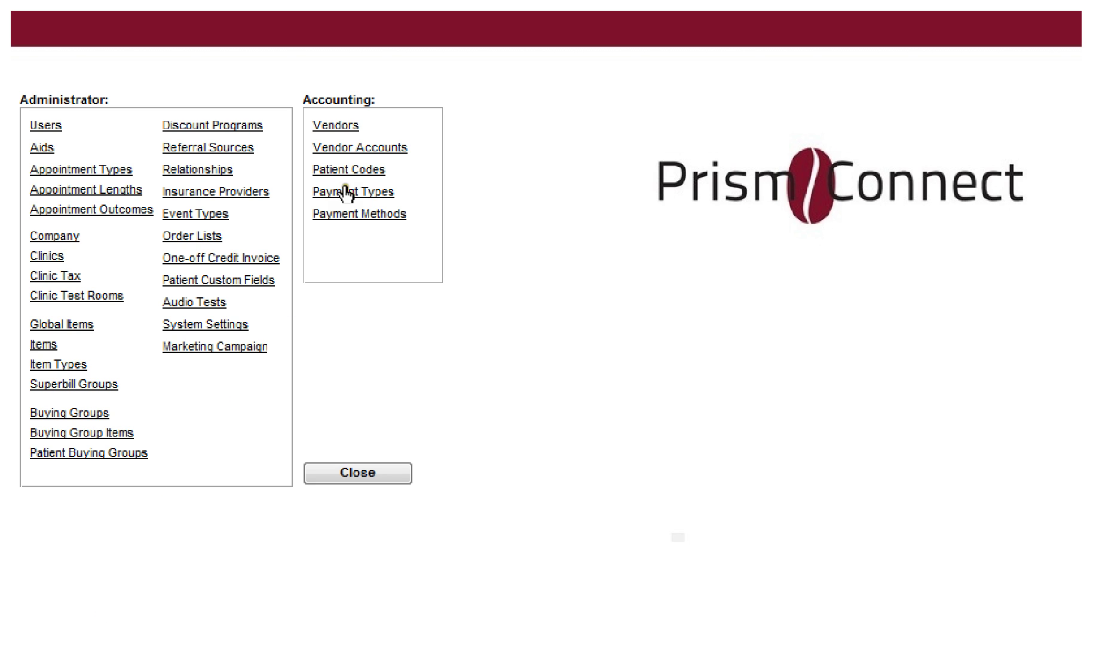
Step: Open the Payment Methods list and discard the patient record's unsaved edits
click(331, 215)
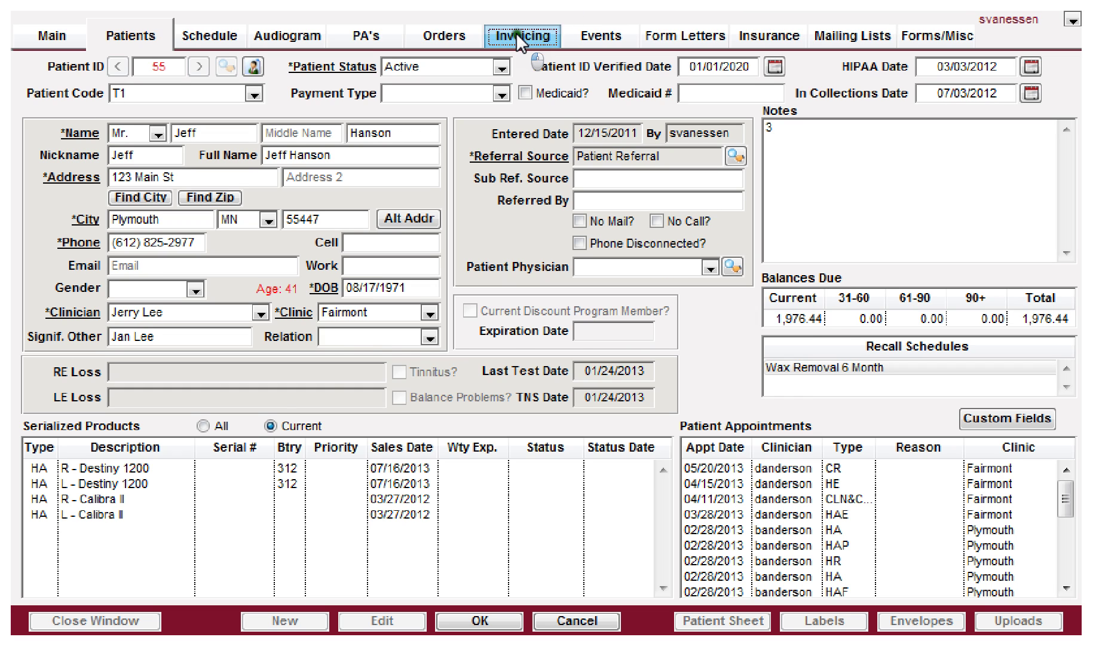
click(520, 37)
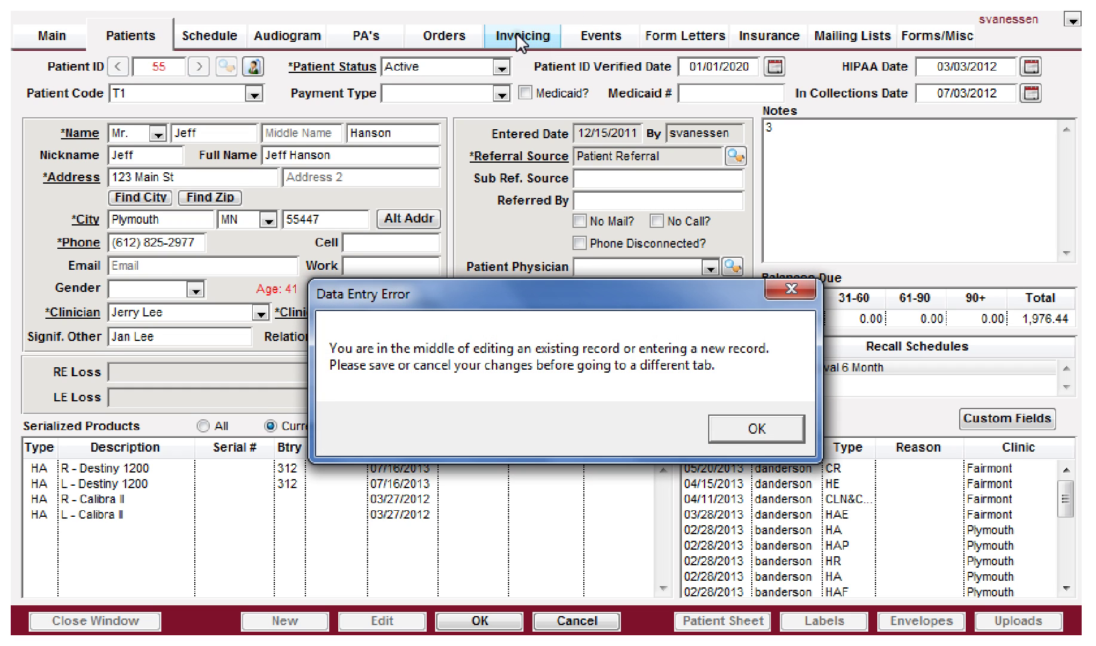
click(737, 424)
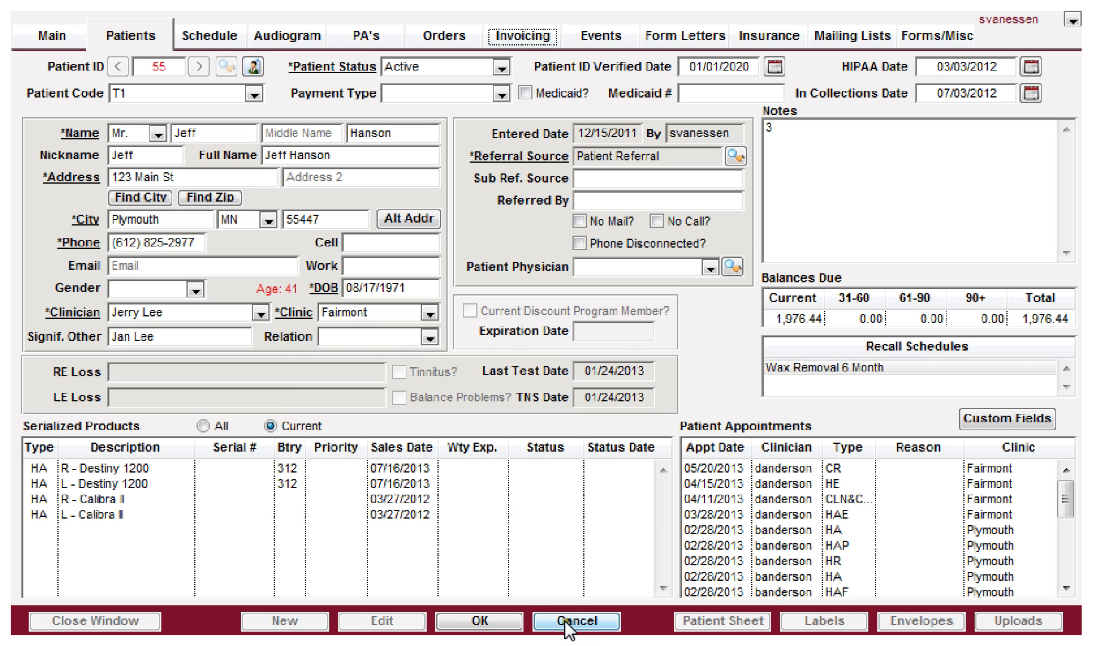
click(565, 620)
click(676, 432)
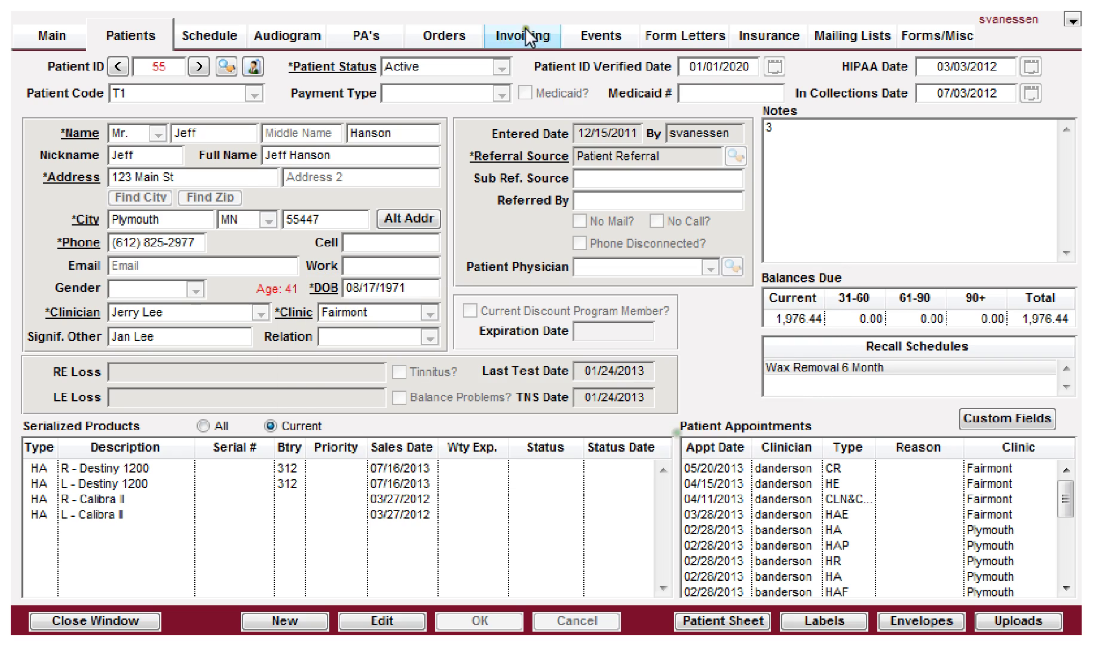
Step: Start a patient payment in Invoicing to view the available payment method choices
click(519, 35)
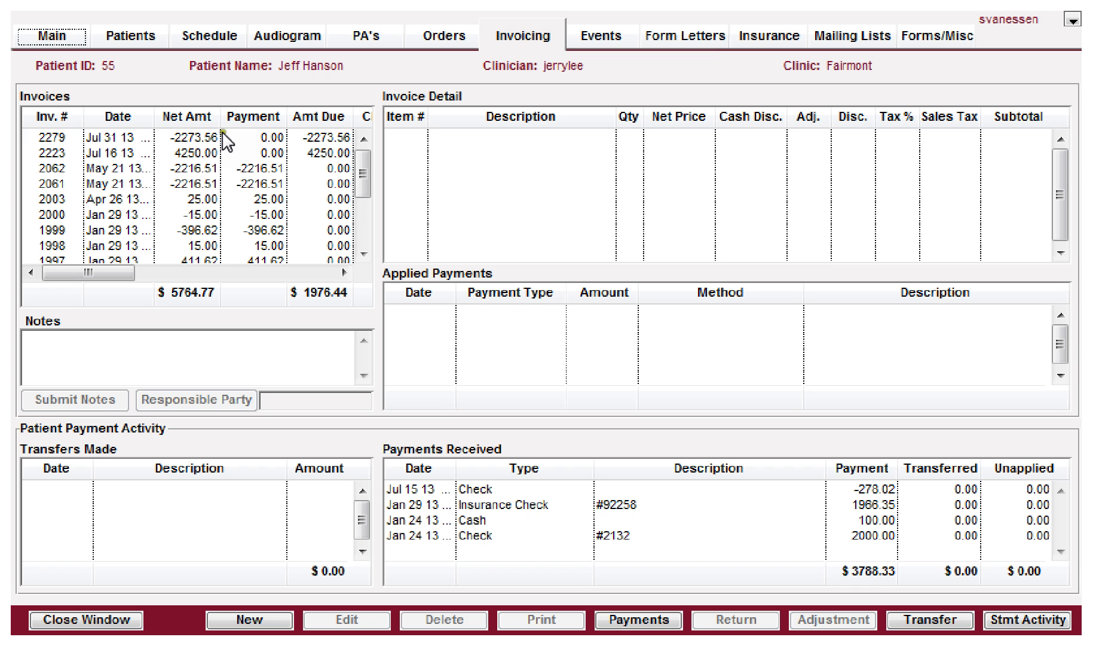
click(624, 625)
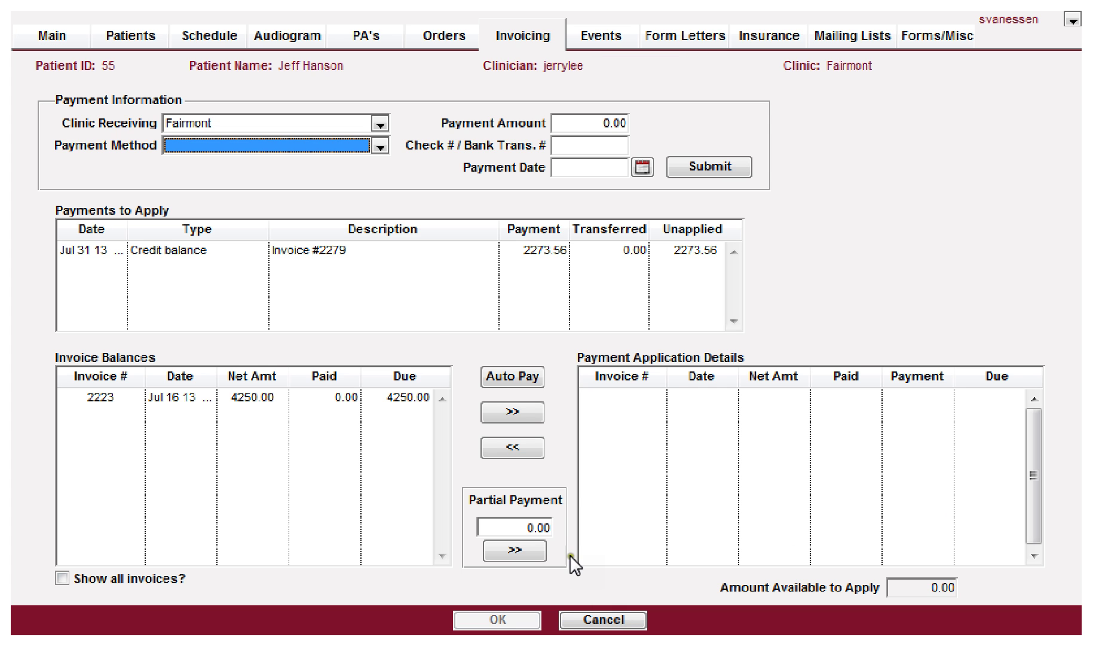
click(228, 144)
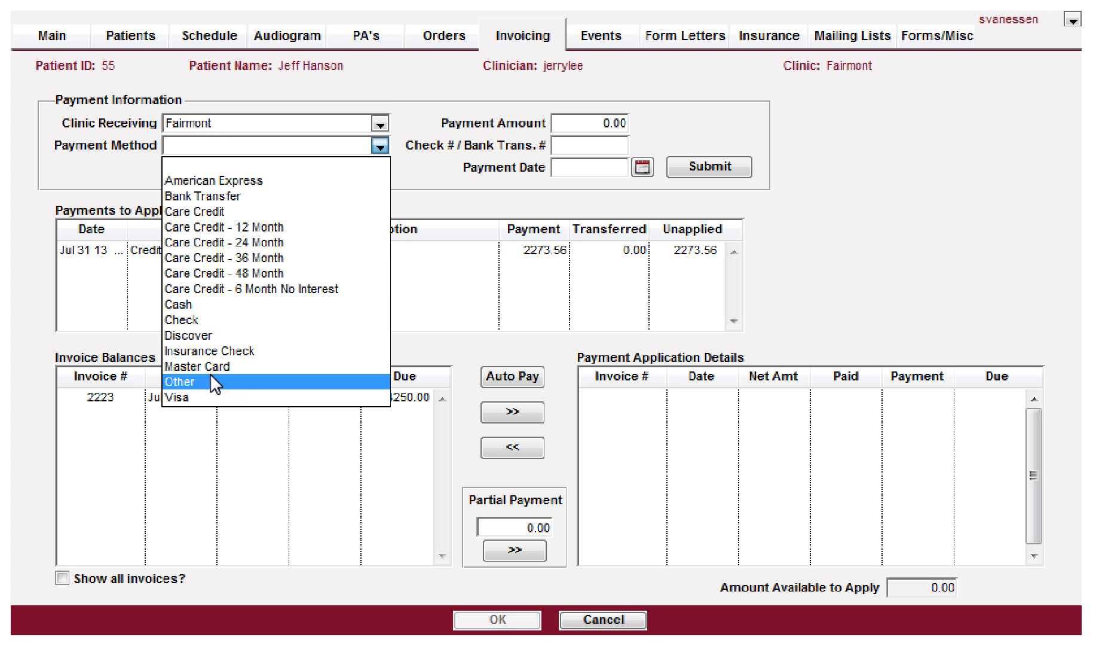
click(584, 2)
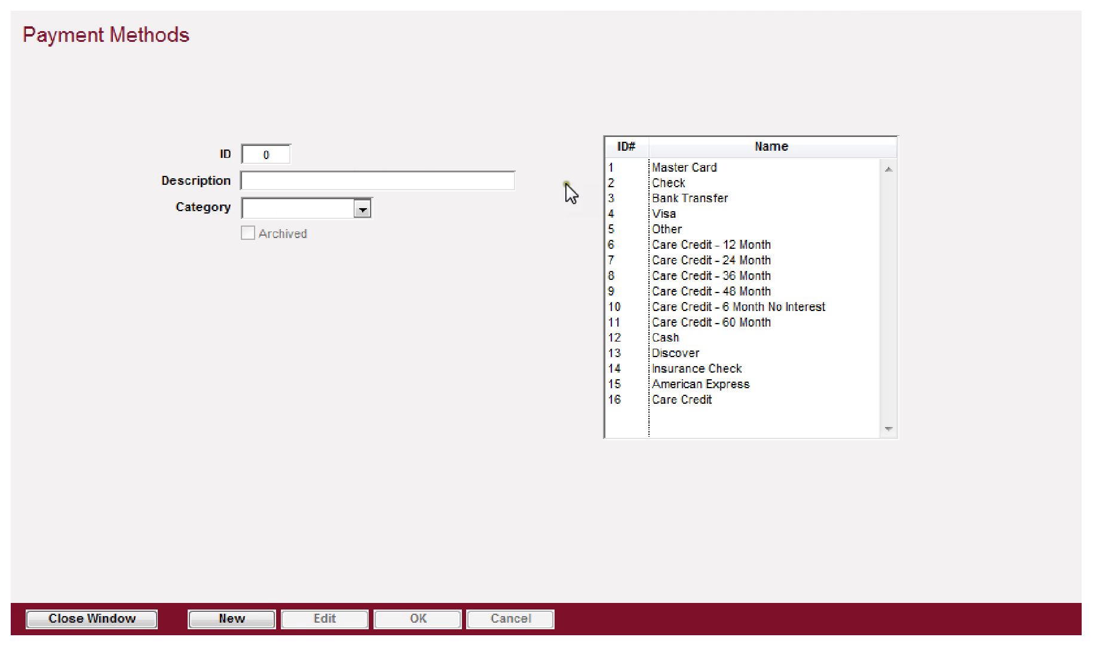
Step: Check that Master Card's category is Credit Card, then close the Payment Methods list
click(662, 167)
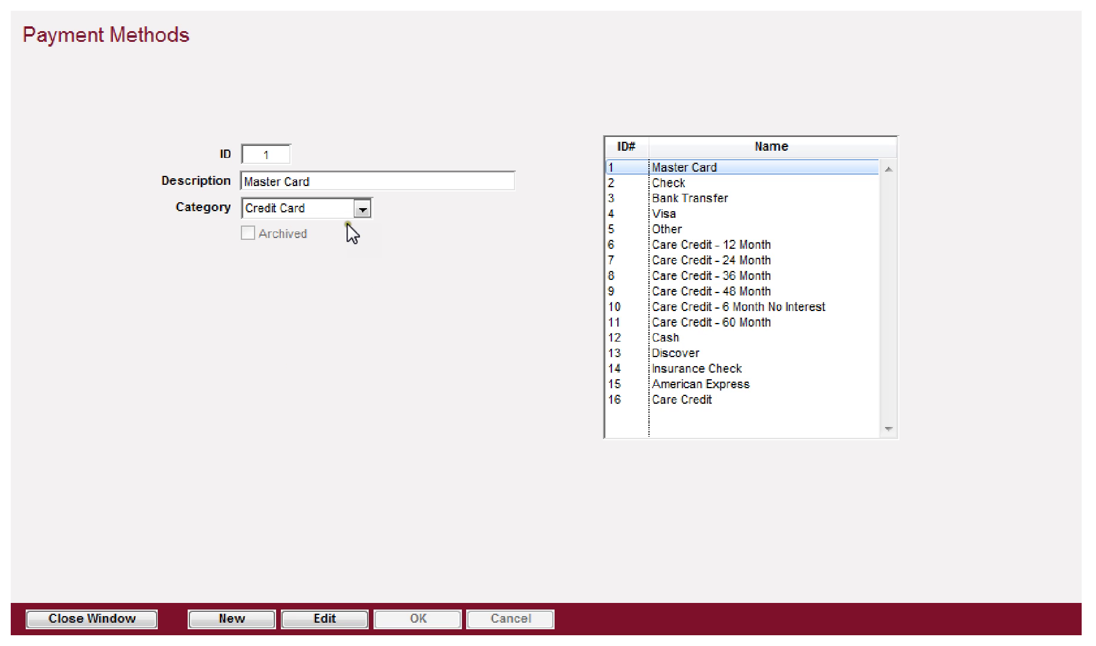
click(363, 208)
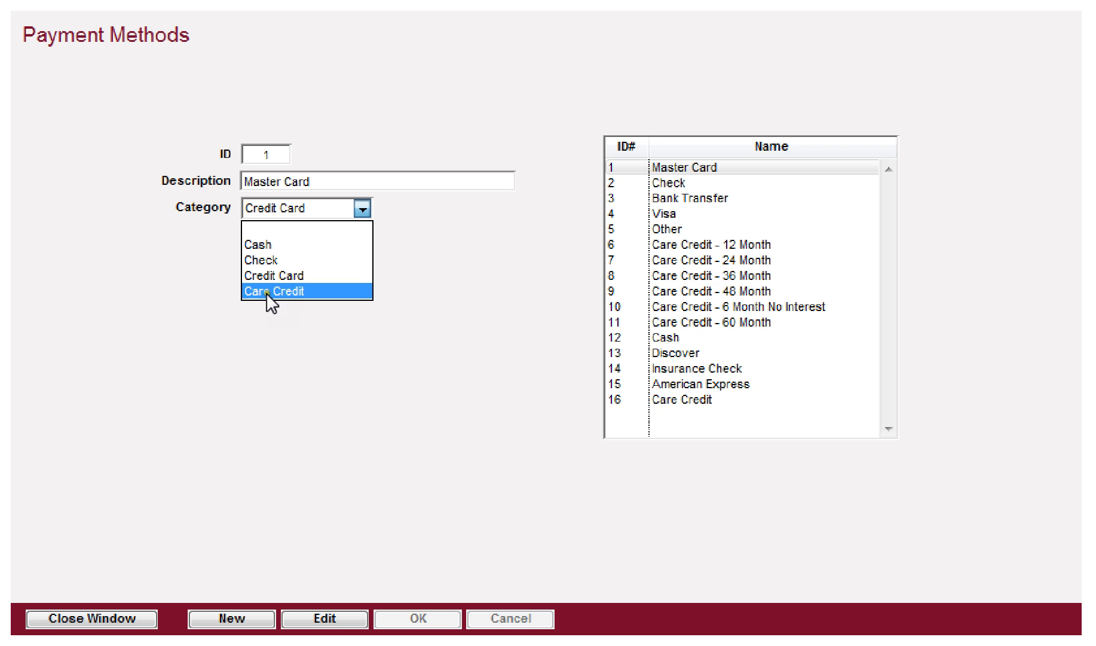
click(328, 207)
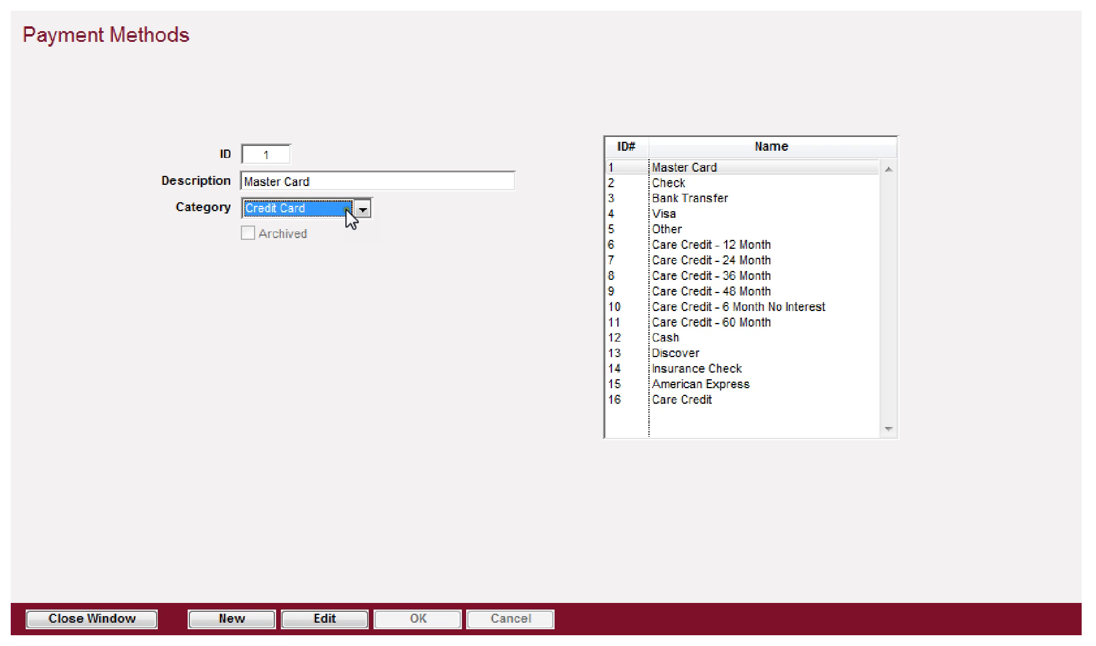
click(77, 616)
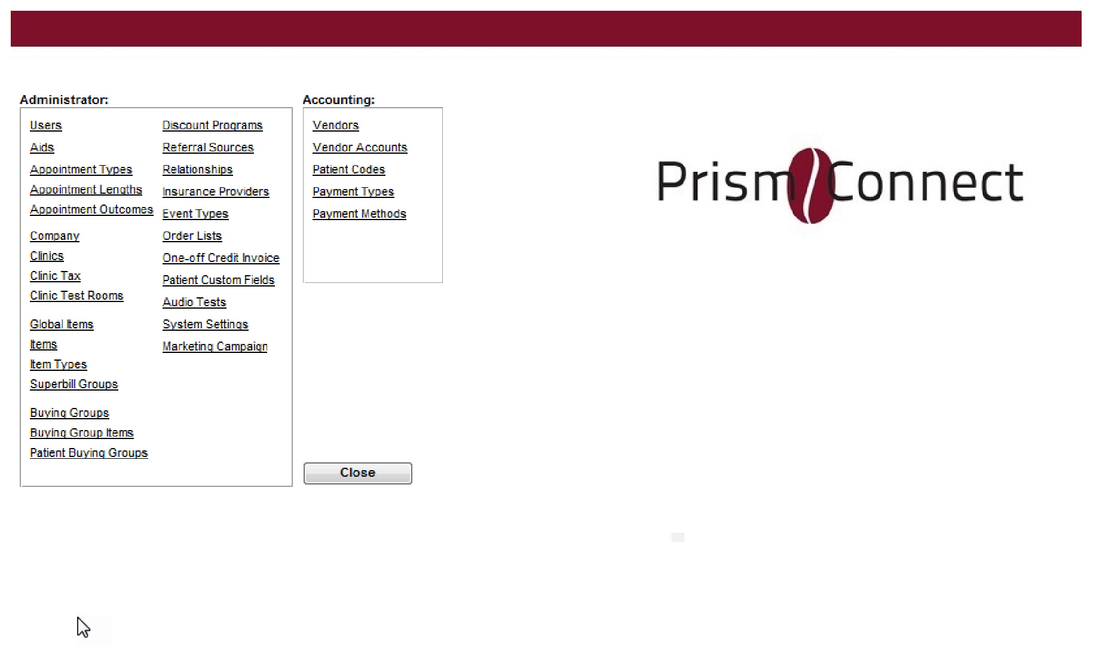